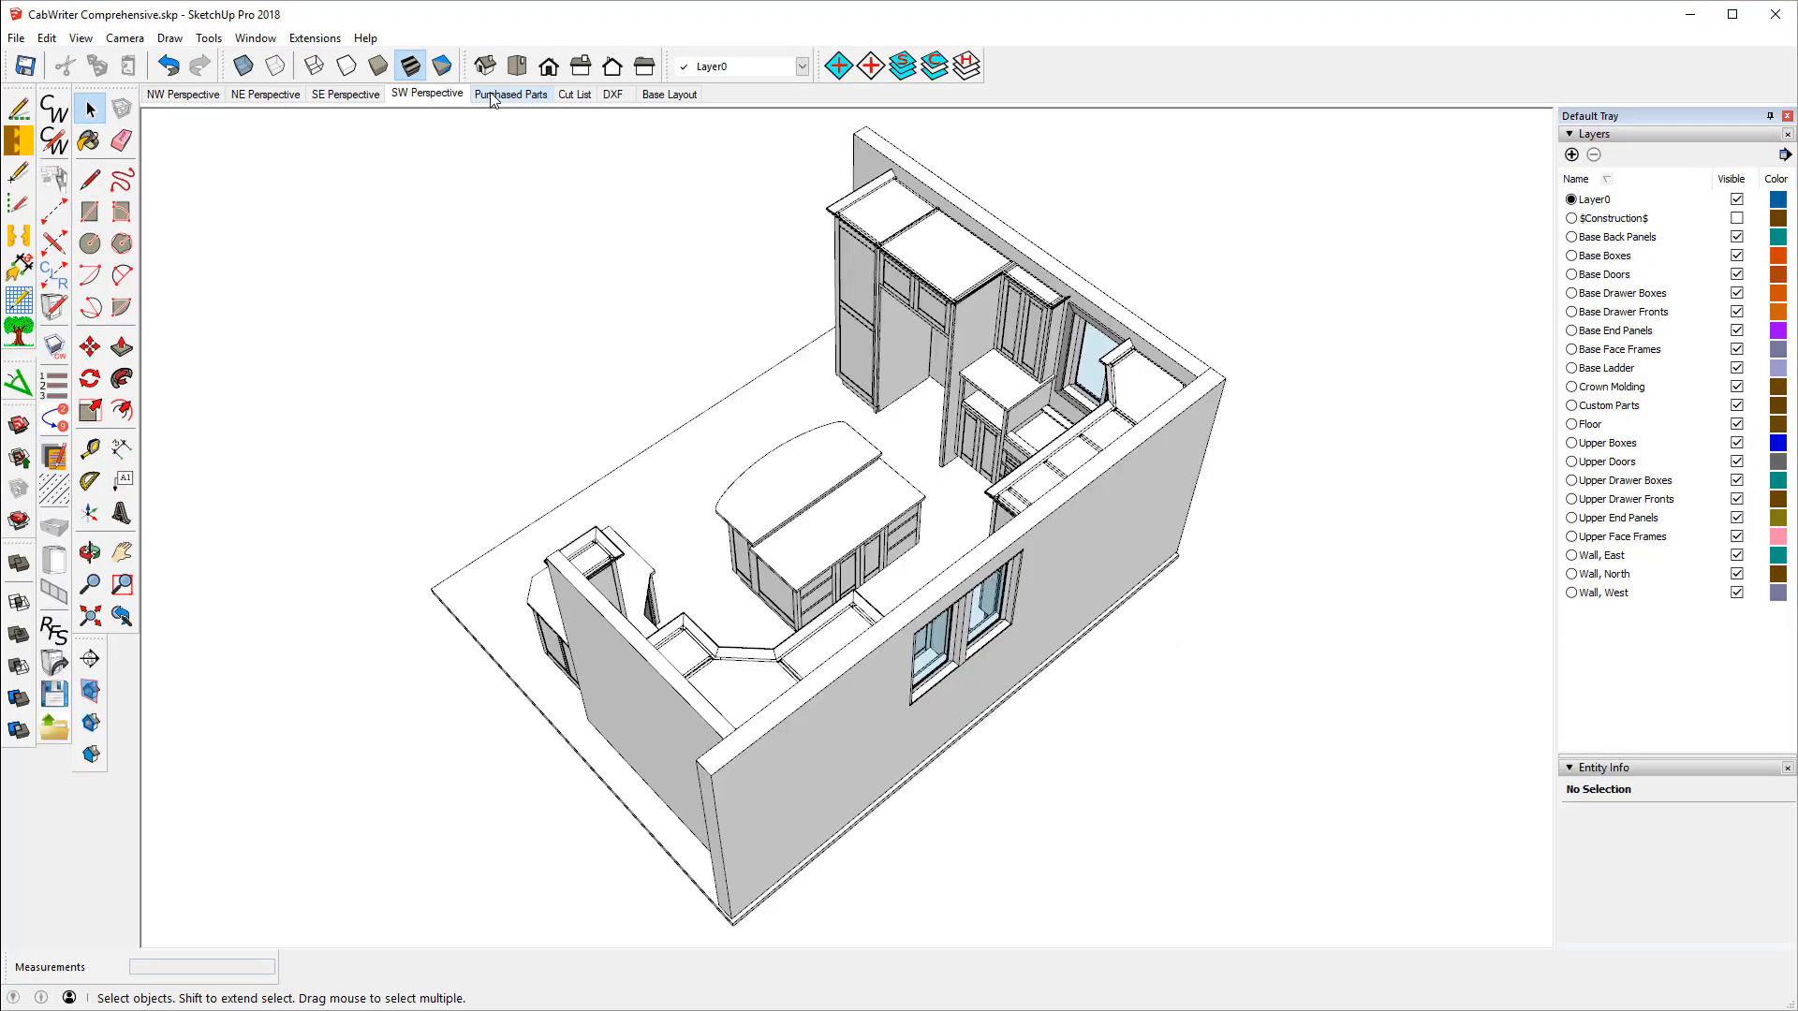
- View the Purchased Parts scene and the Cut List scene of the kitchen model
click(496, 94)
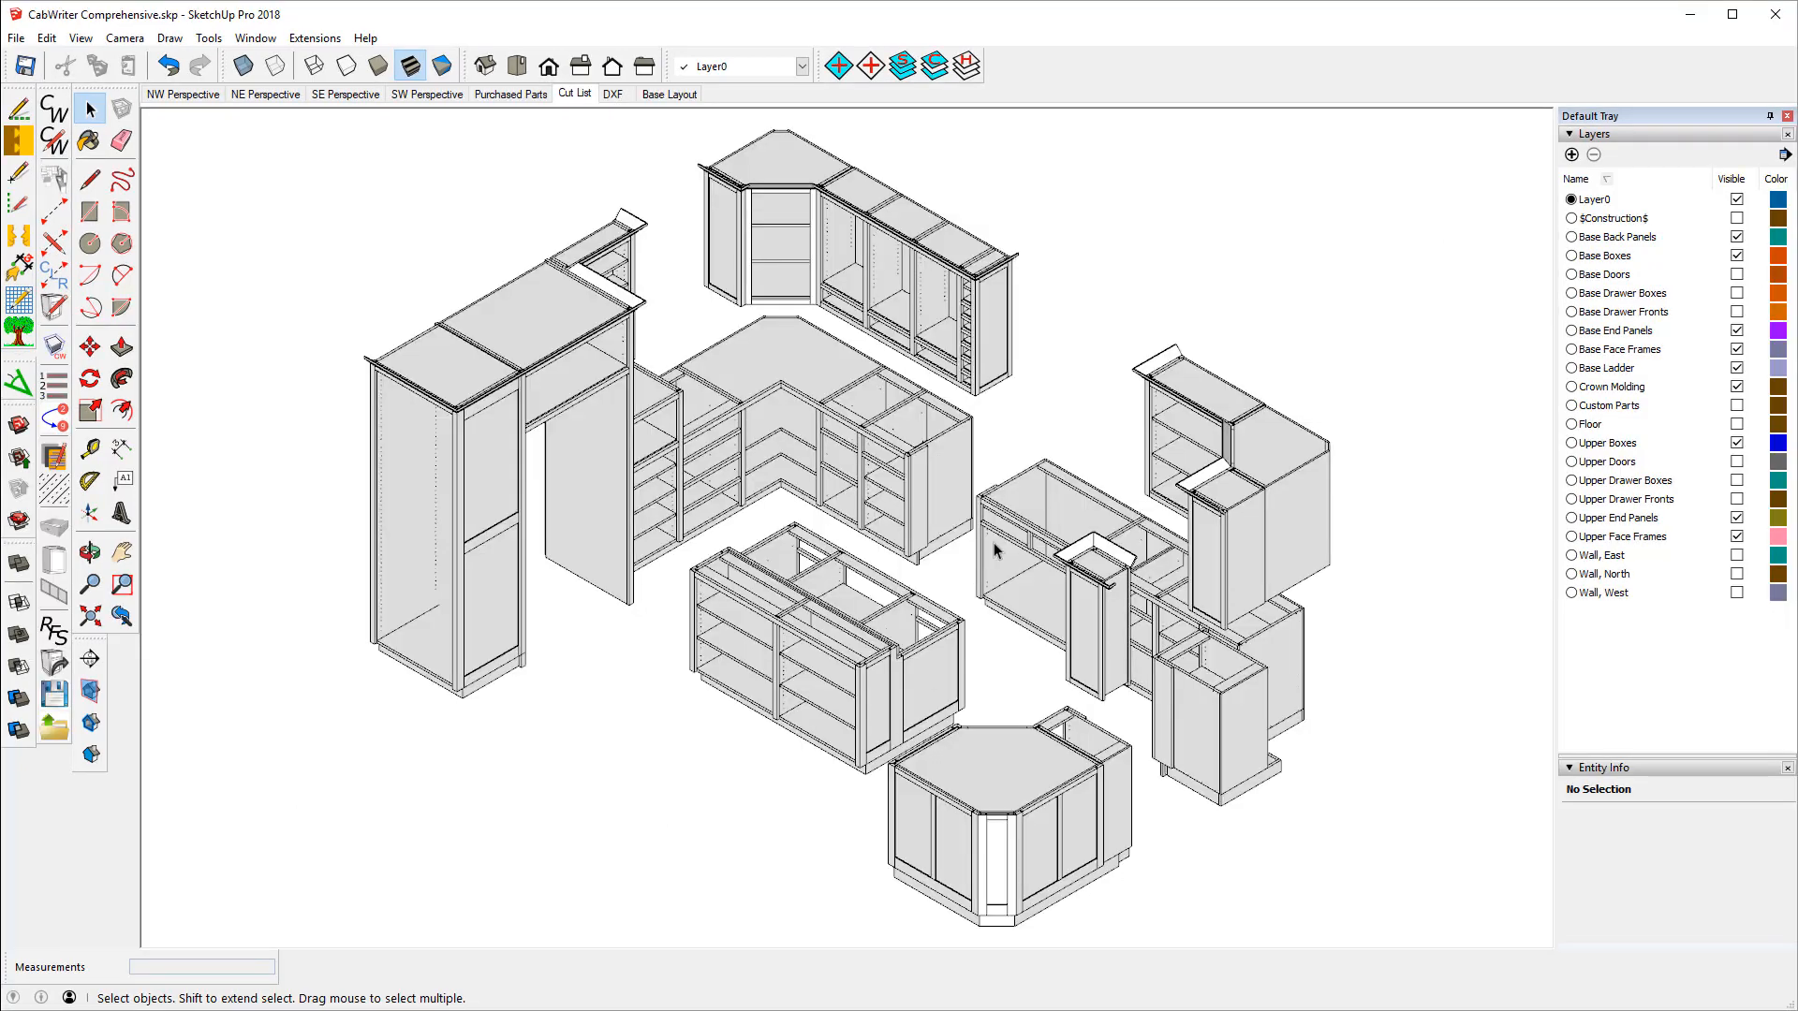
click(528, 99)
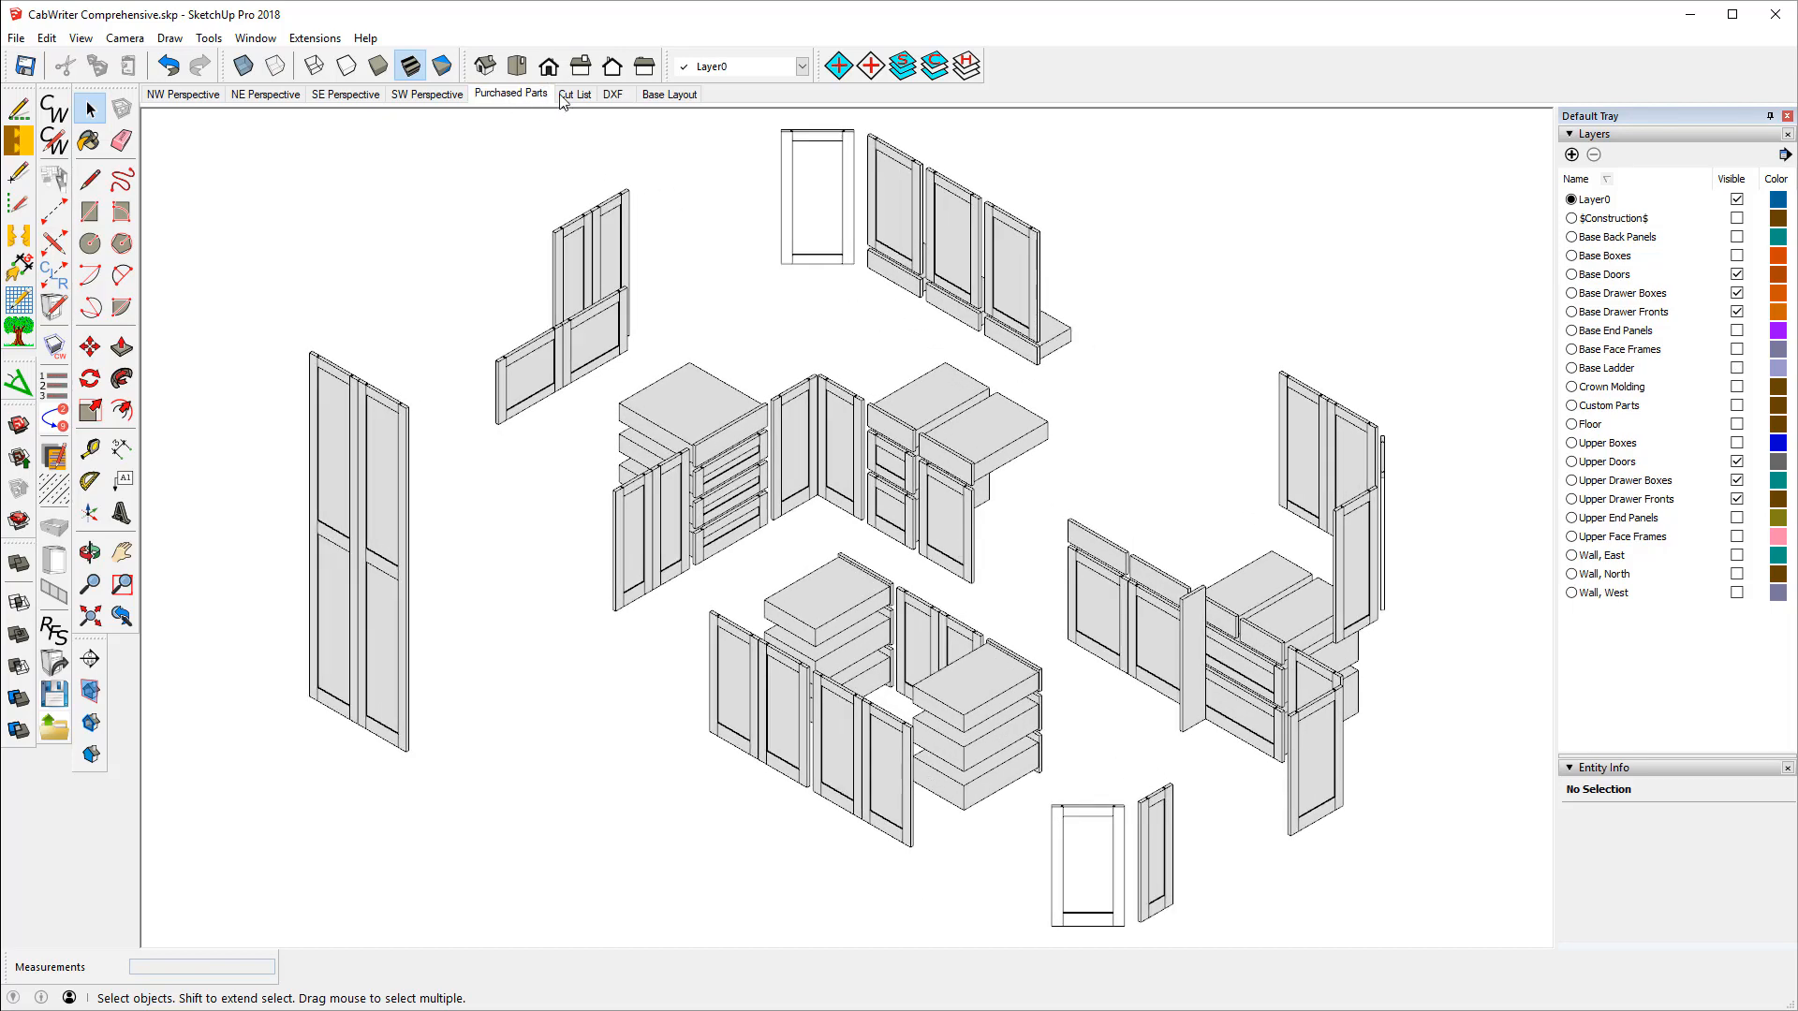
click(590, 93)
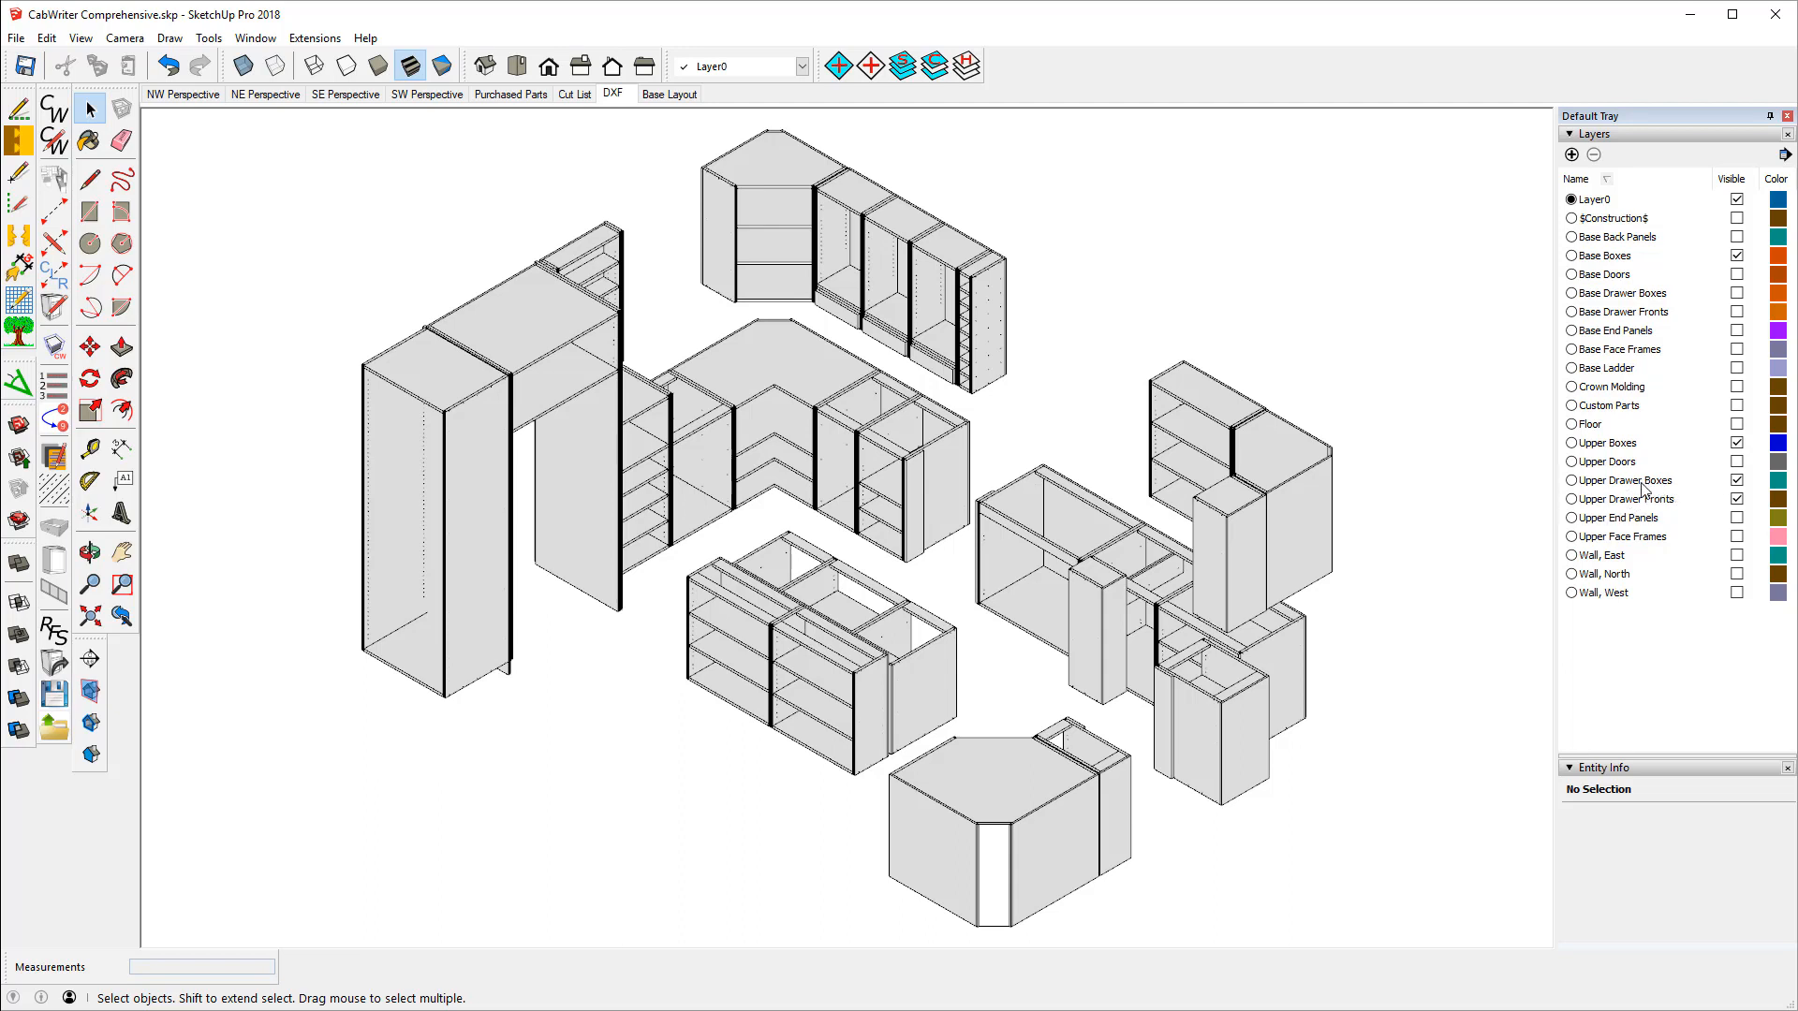
- Hide the Upper Drawer Boxes and Upper Drawer Fronts layers and update the DXF scene with this visibility
click(1738, 482)
click(1738, 481)
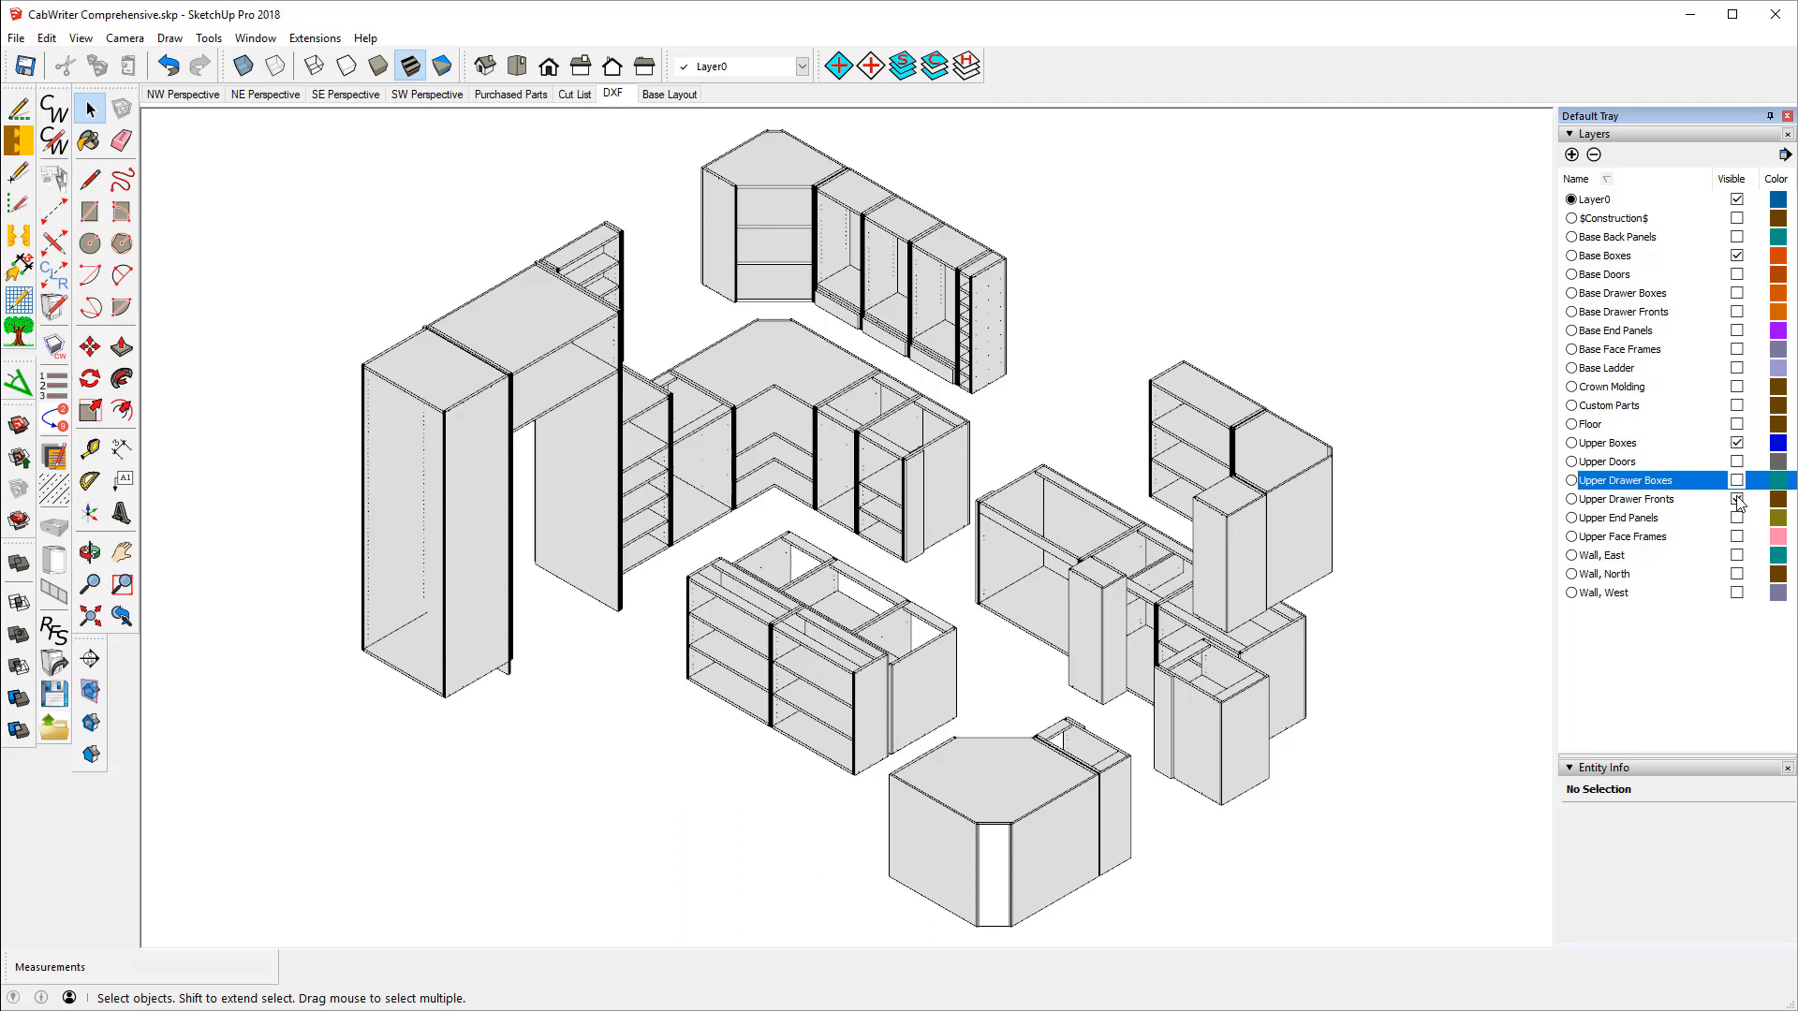
click(1738, 500)
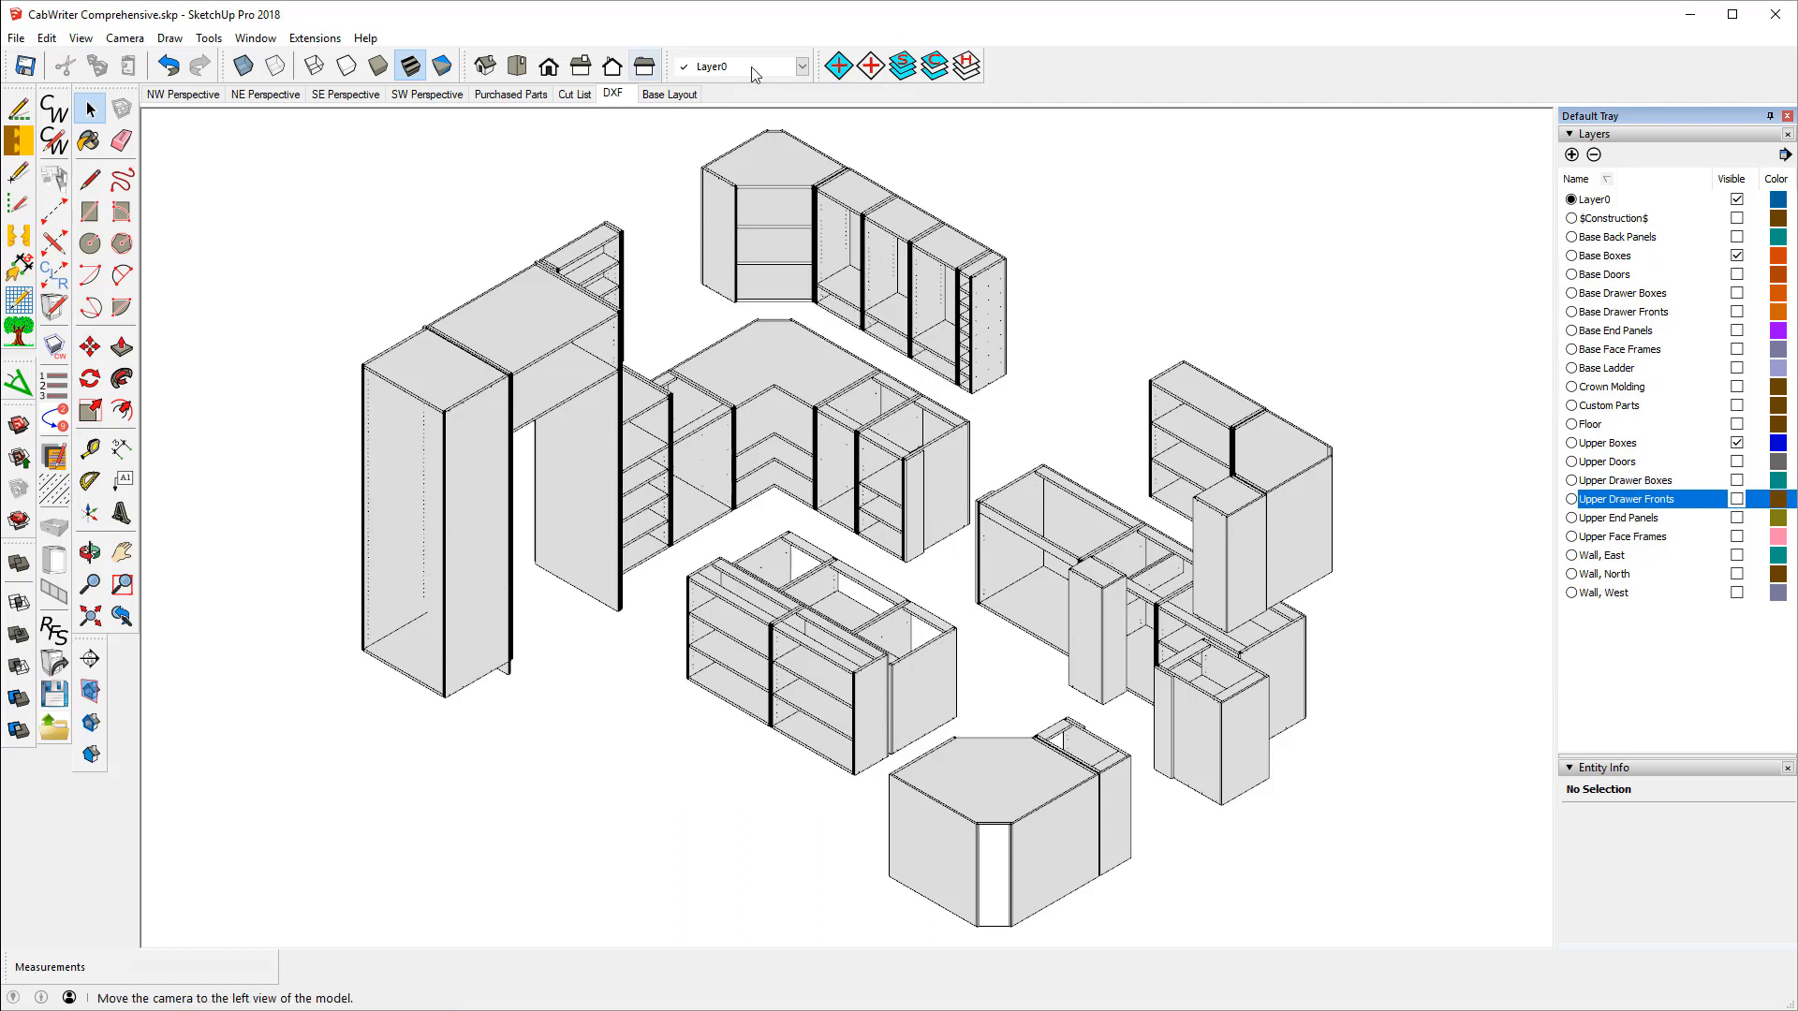
right_click(624, 94)
click(689, 176)
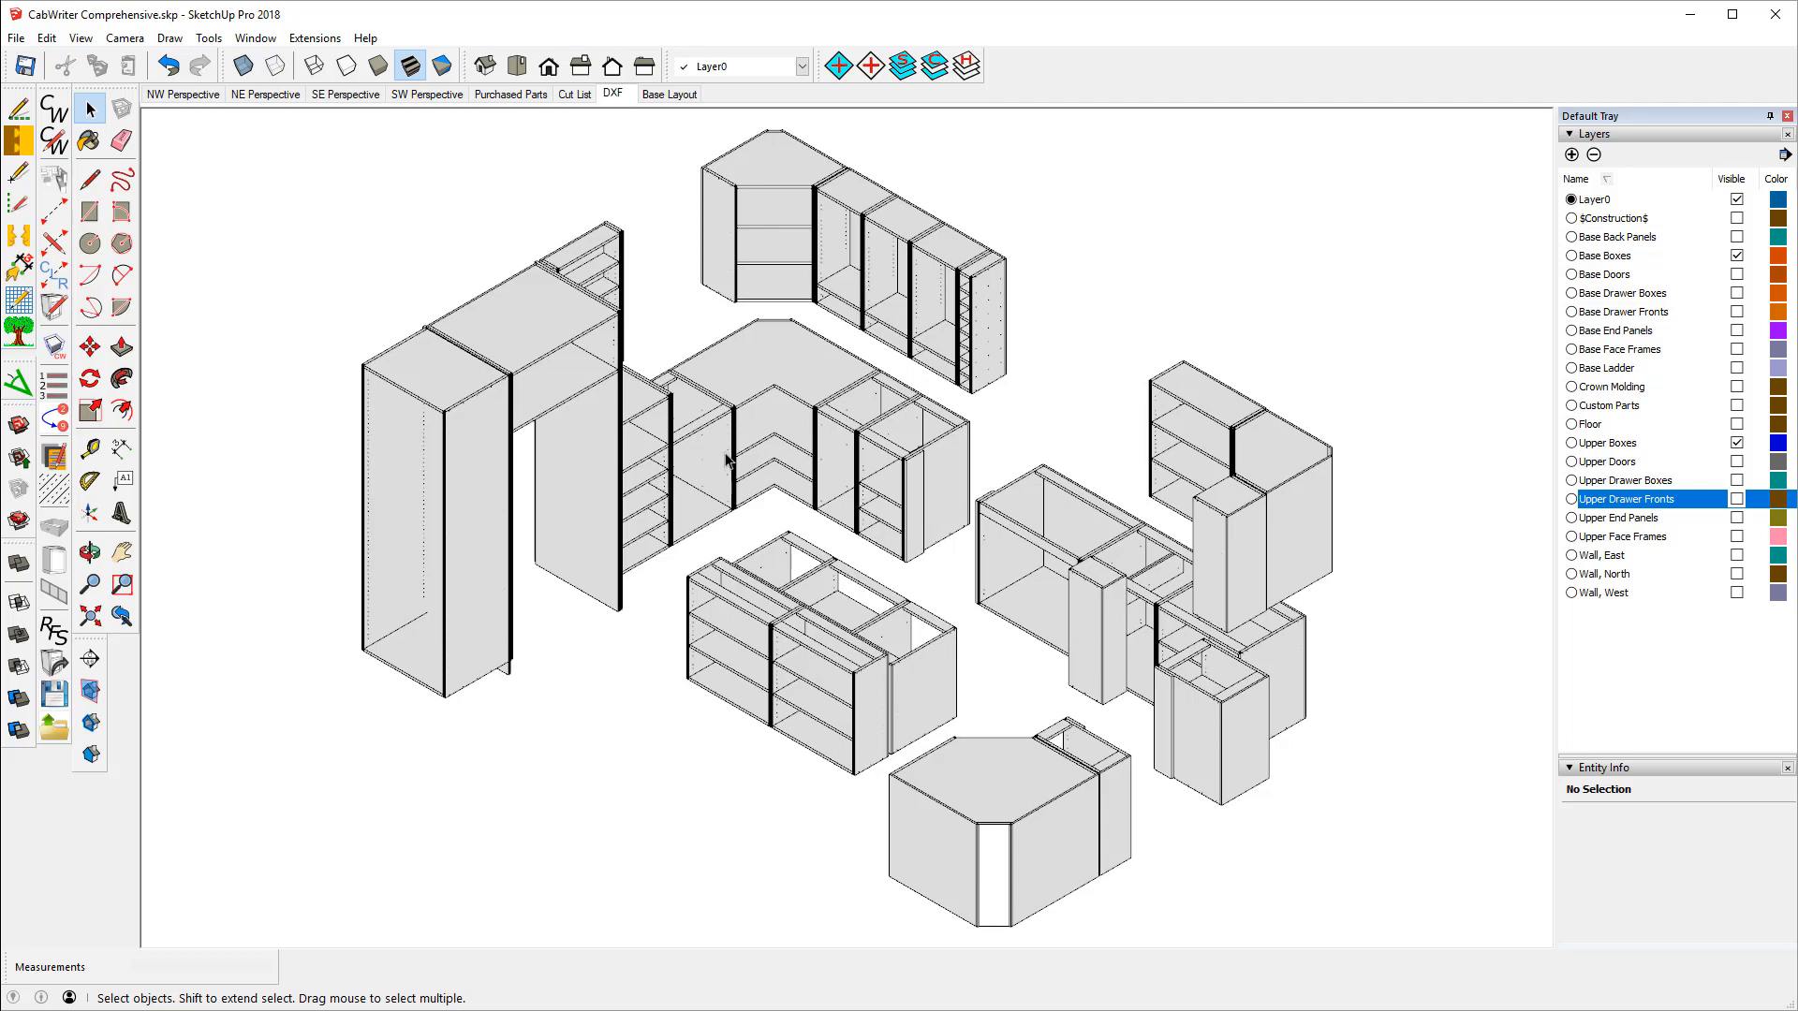
- Show the Base Doors, Base Drawer Fronts, Upper Doors and Upper Drawer Fronts layers, and restore the saved DXF scene
click(1737, 274)
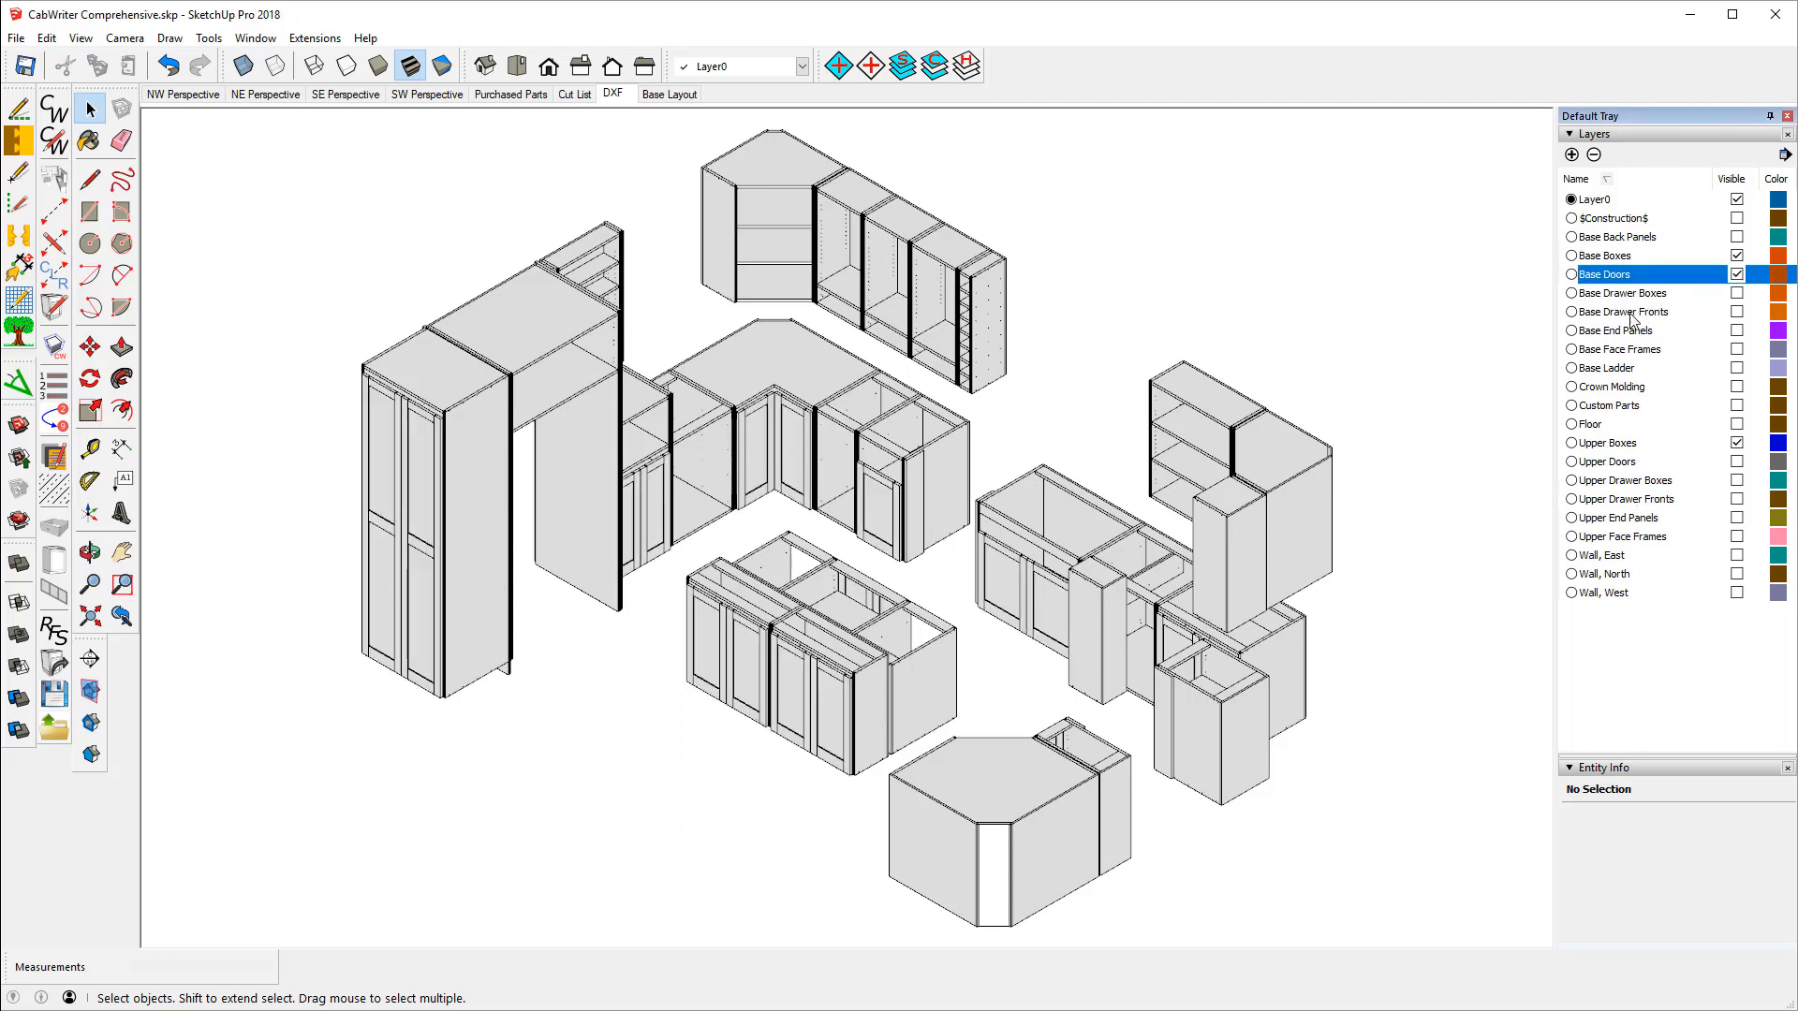
click(1736, 312)
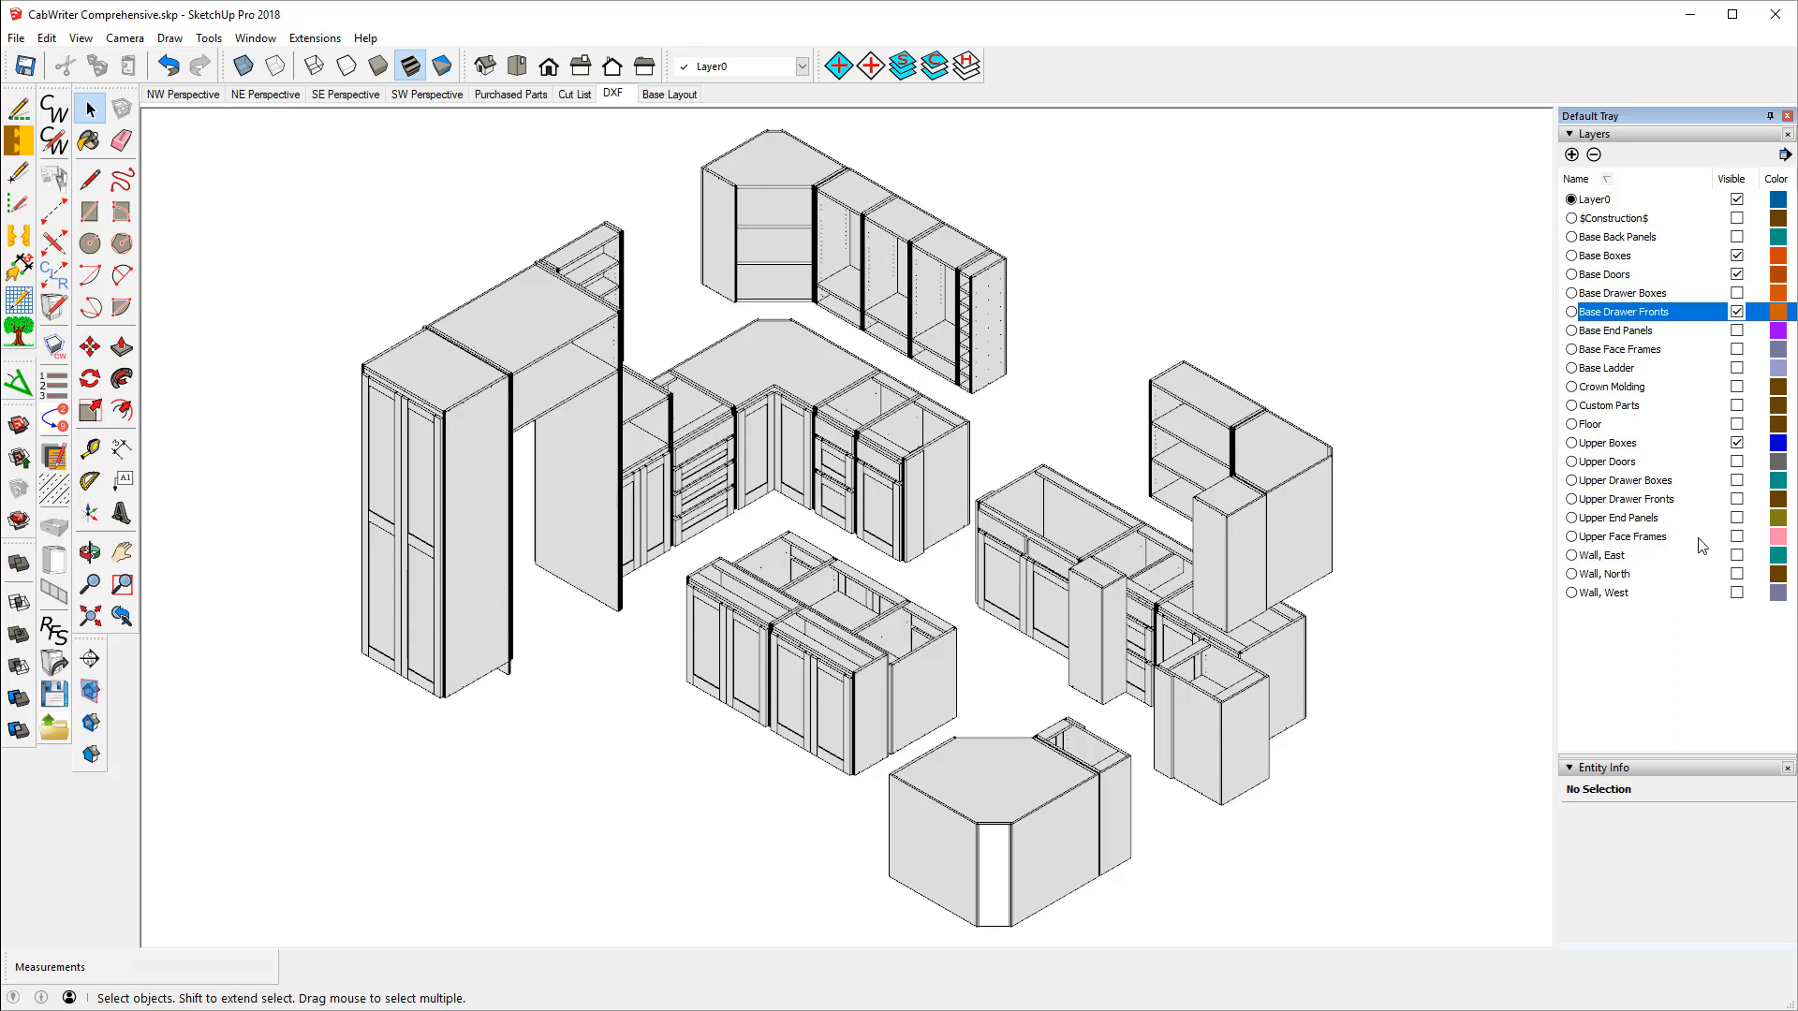
click(1737, 462)
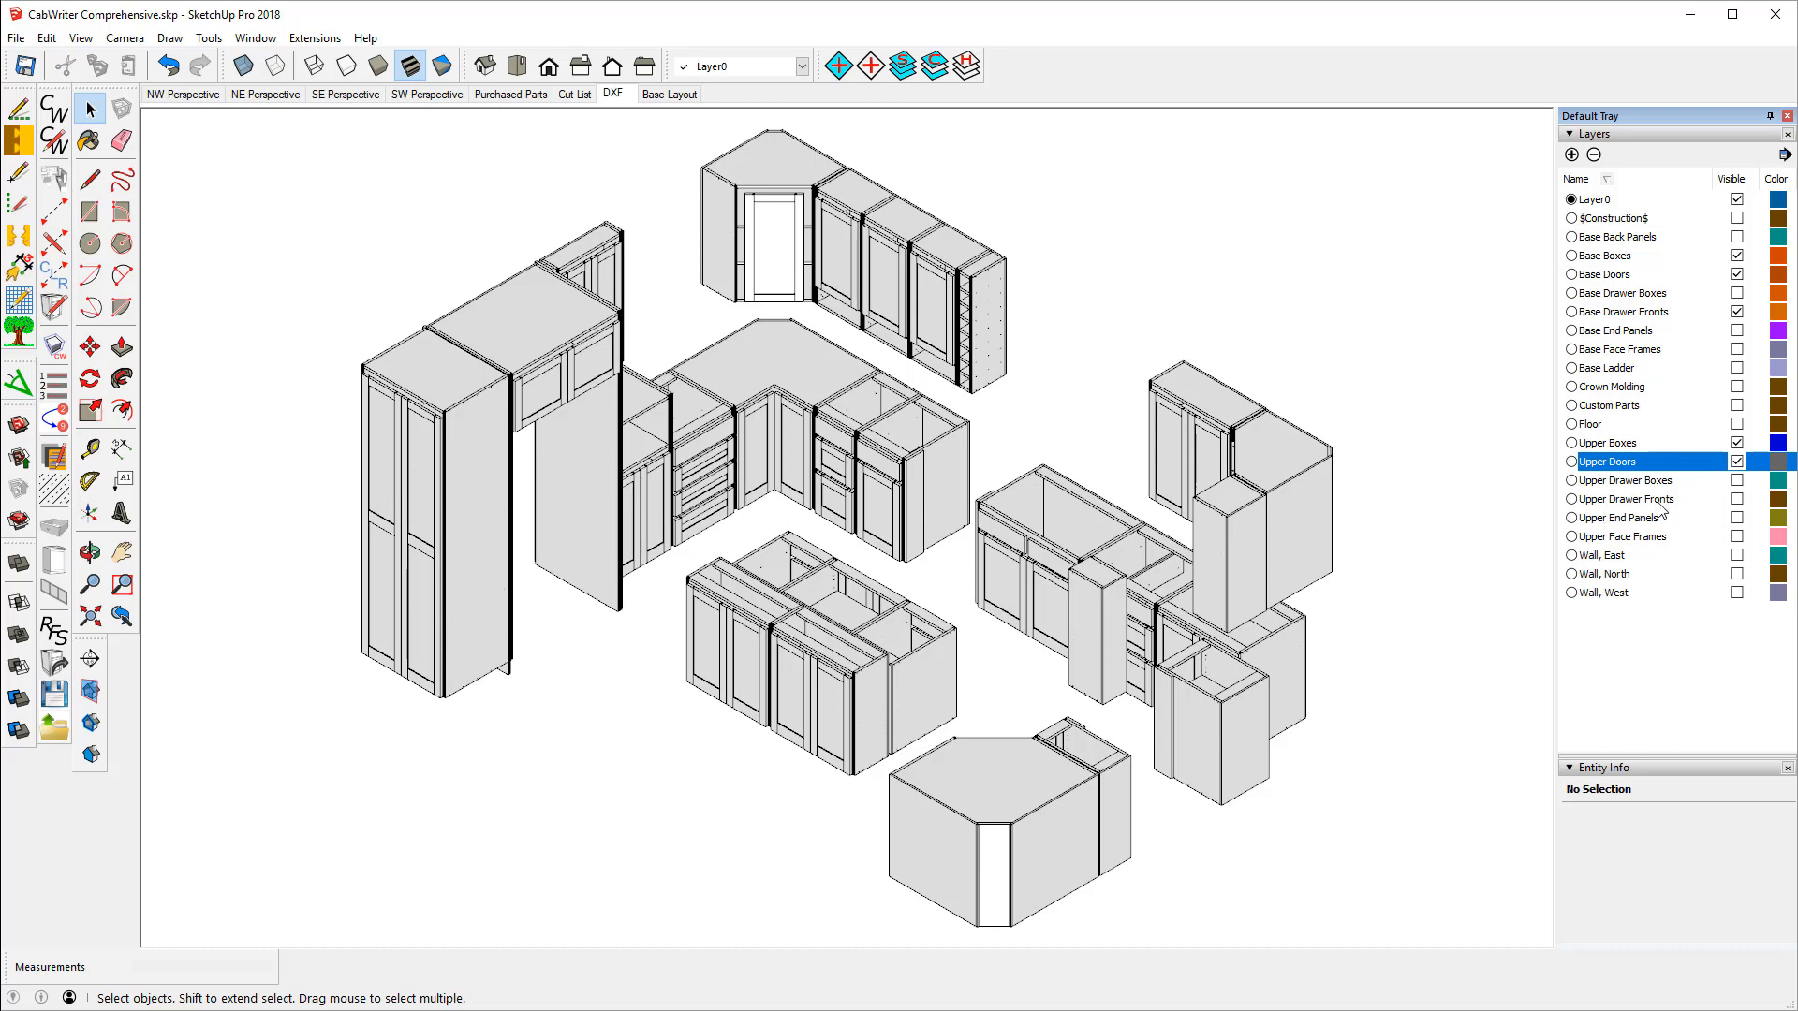
click(1737, 499)
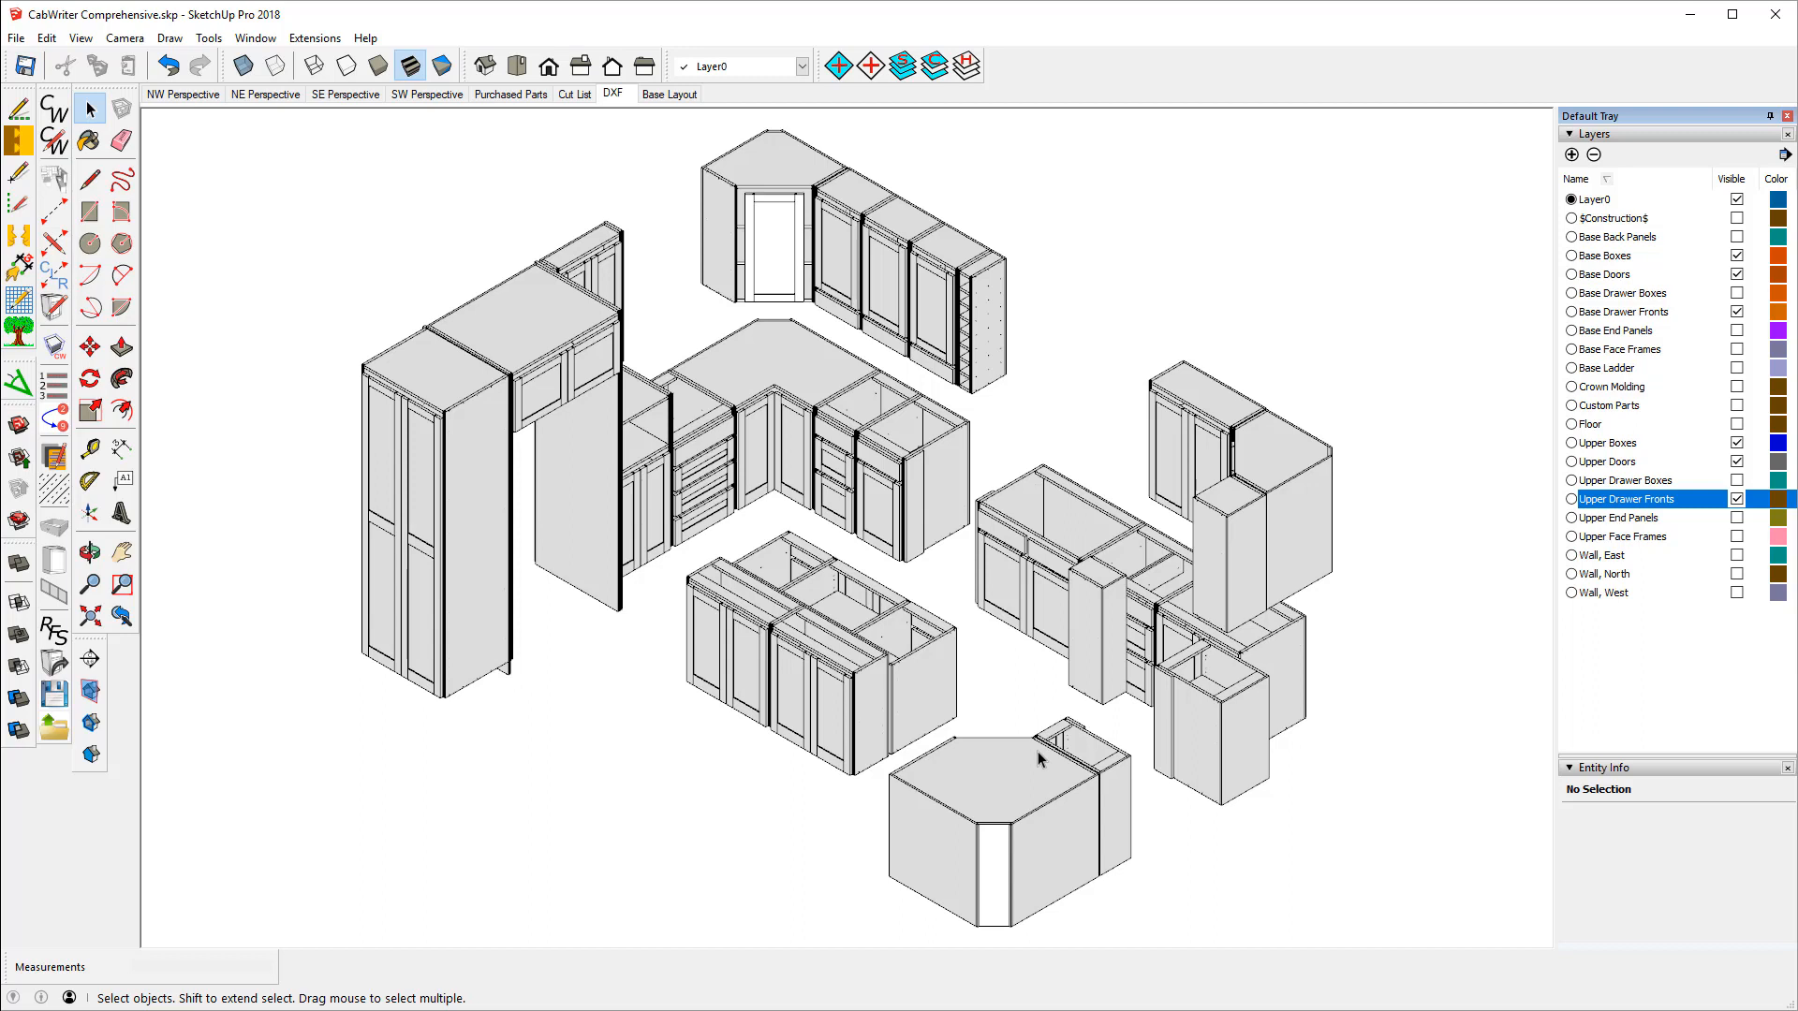
click(613, 93)
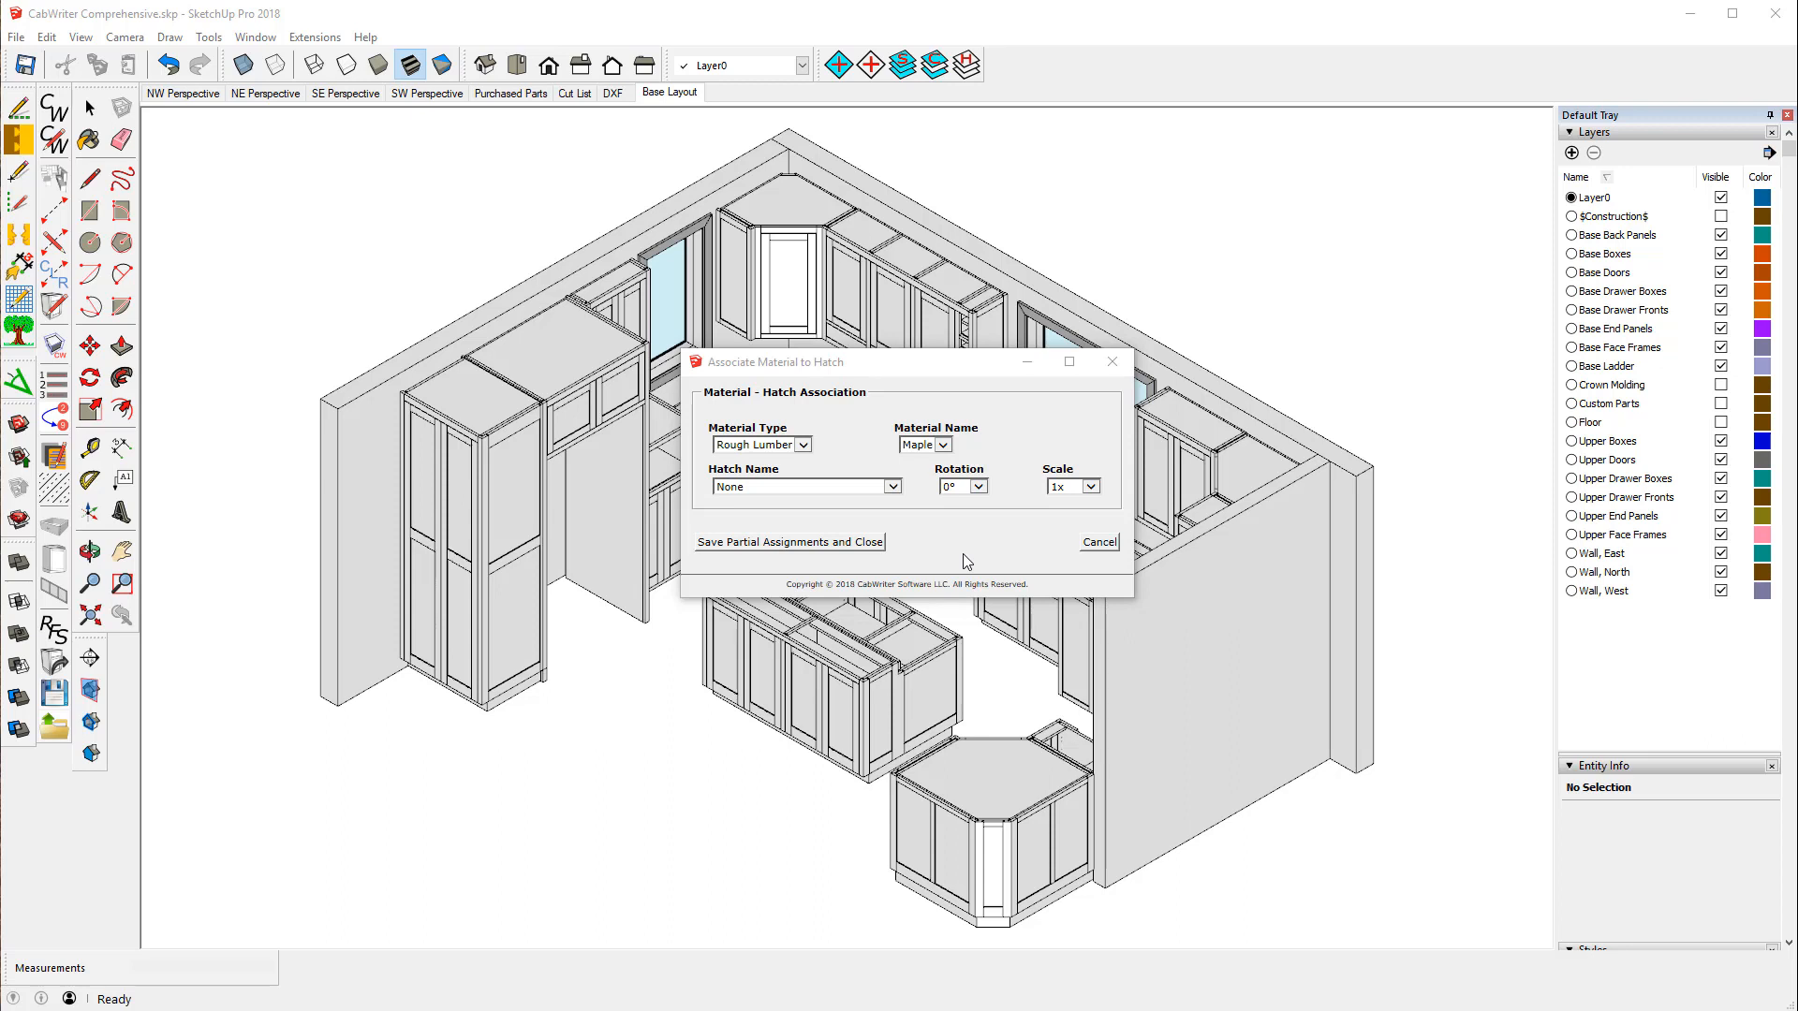
- Associate the Maple rough lumber with the Brick Common Face hatch at 0.75x scale
click(892, 487)
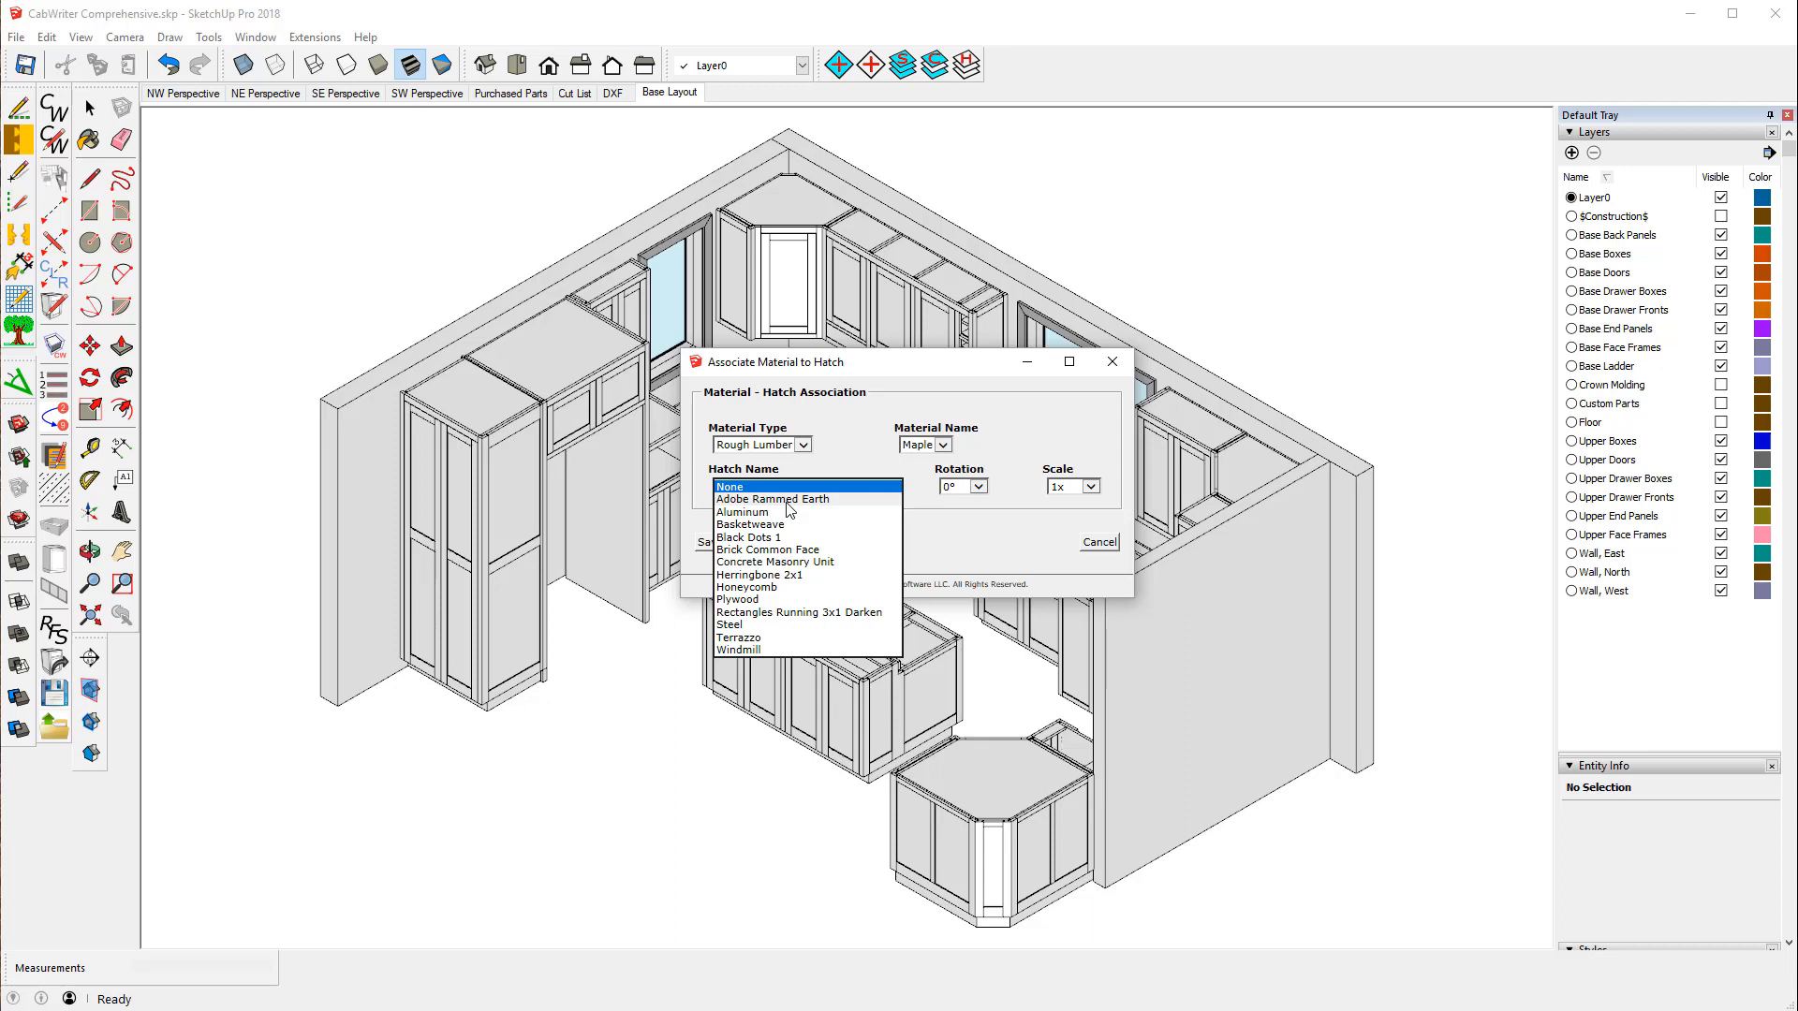
click(752, 550)
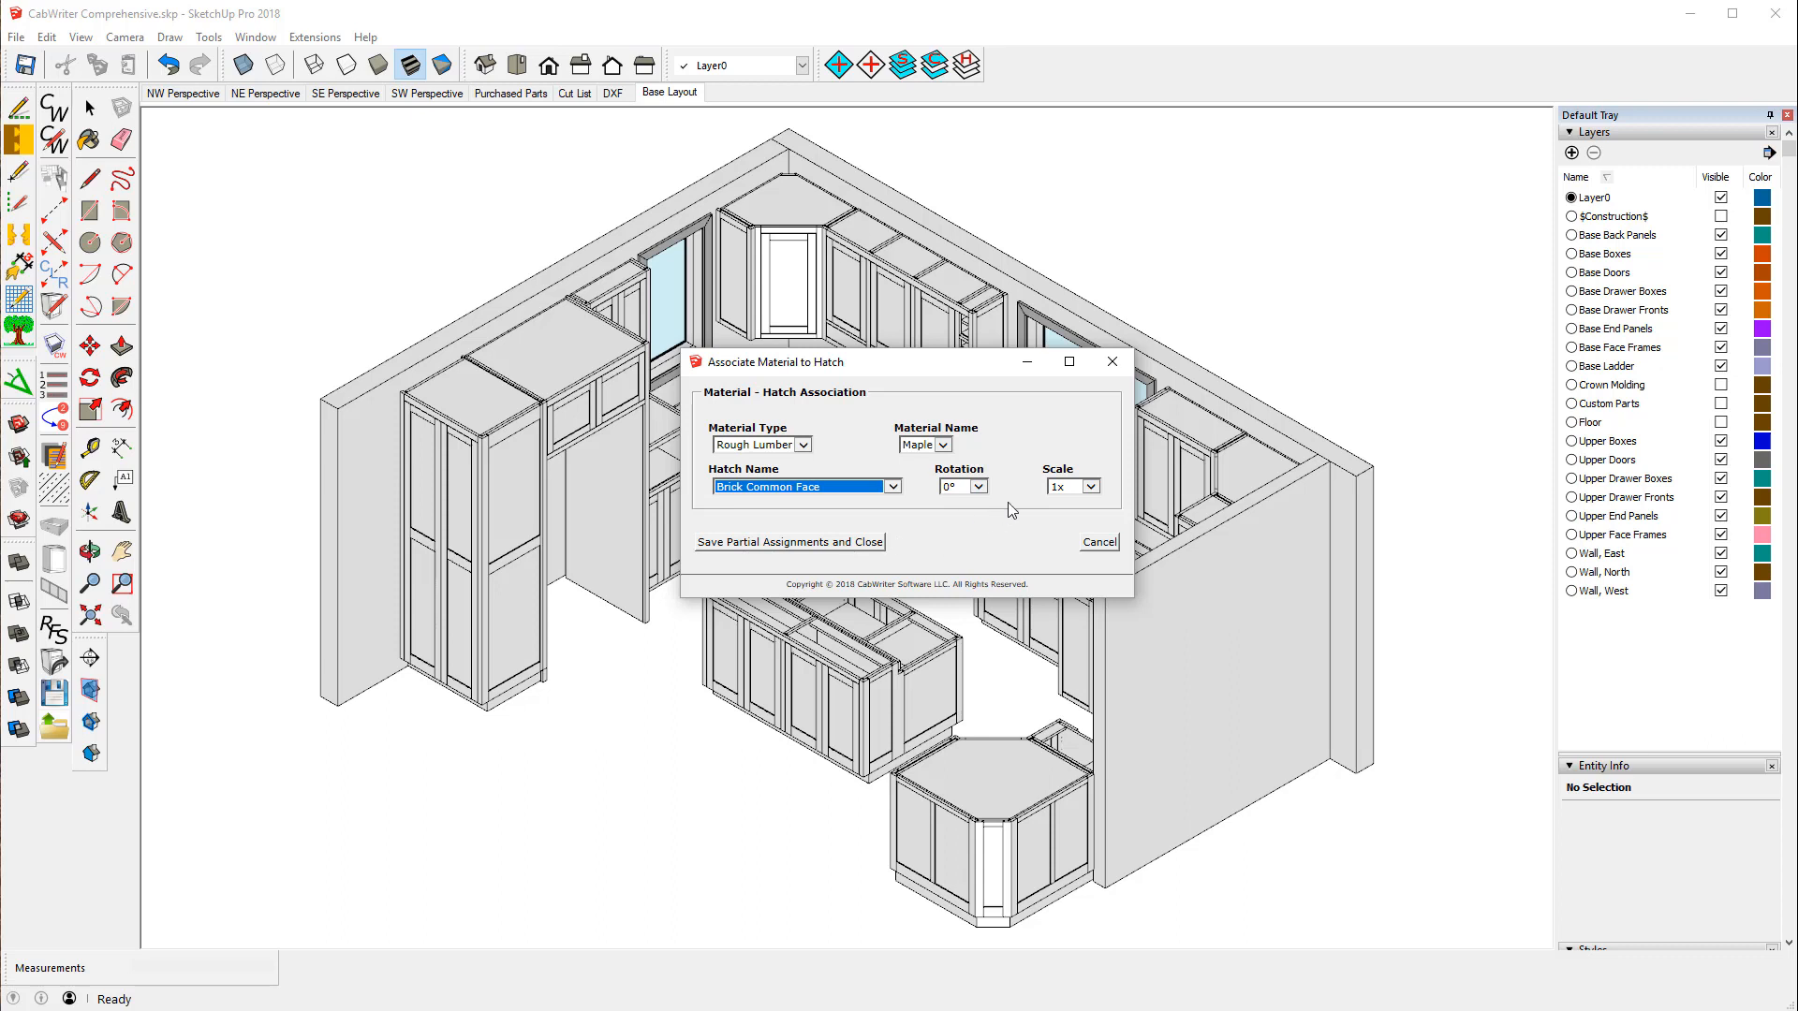
click(1091, 488)
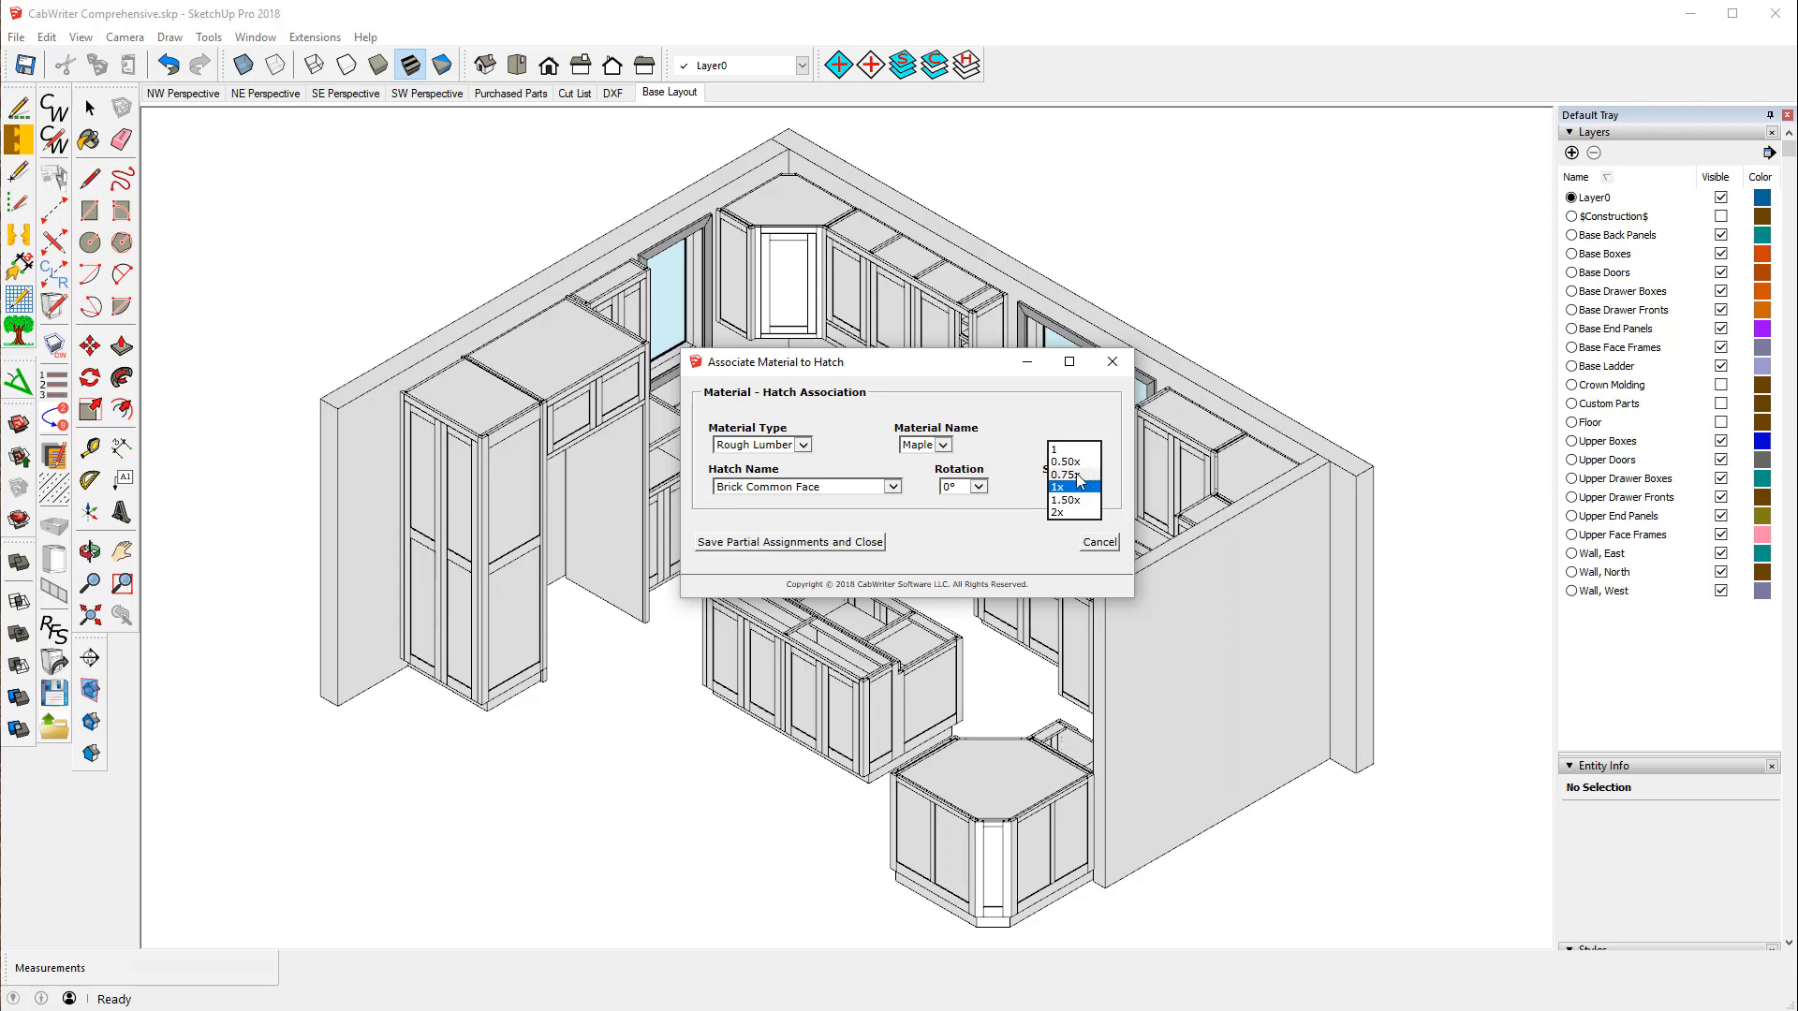
click(1076, 475)
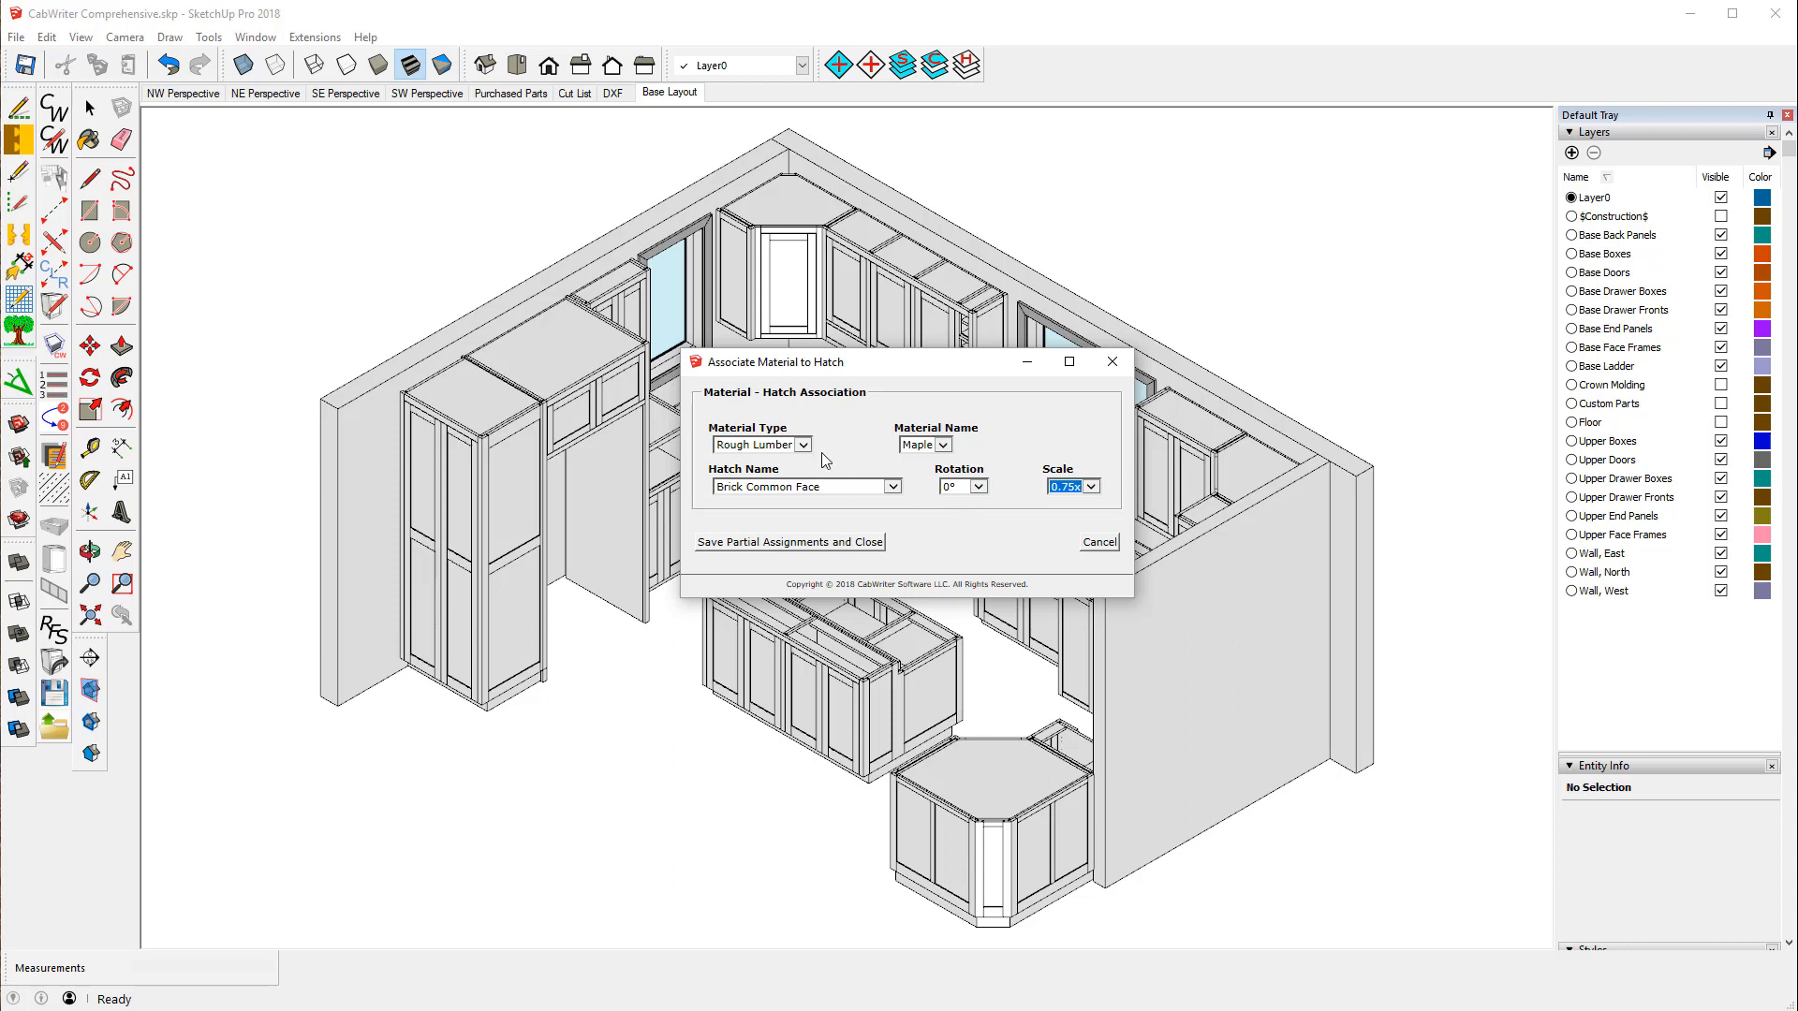
- Associate the Maple Plywood sheet good with the Honeycomb hatch, rotated 45° at 0.50x scale
click(943, 447)
click(803, 446)
click(761, 457)
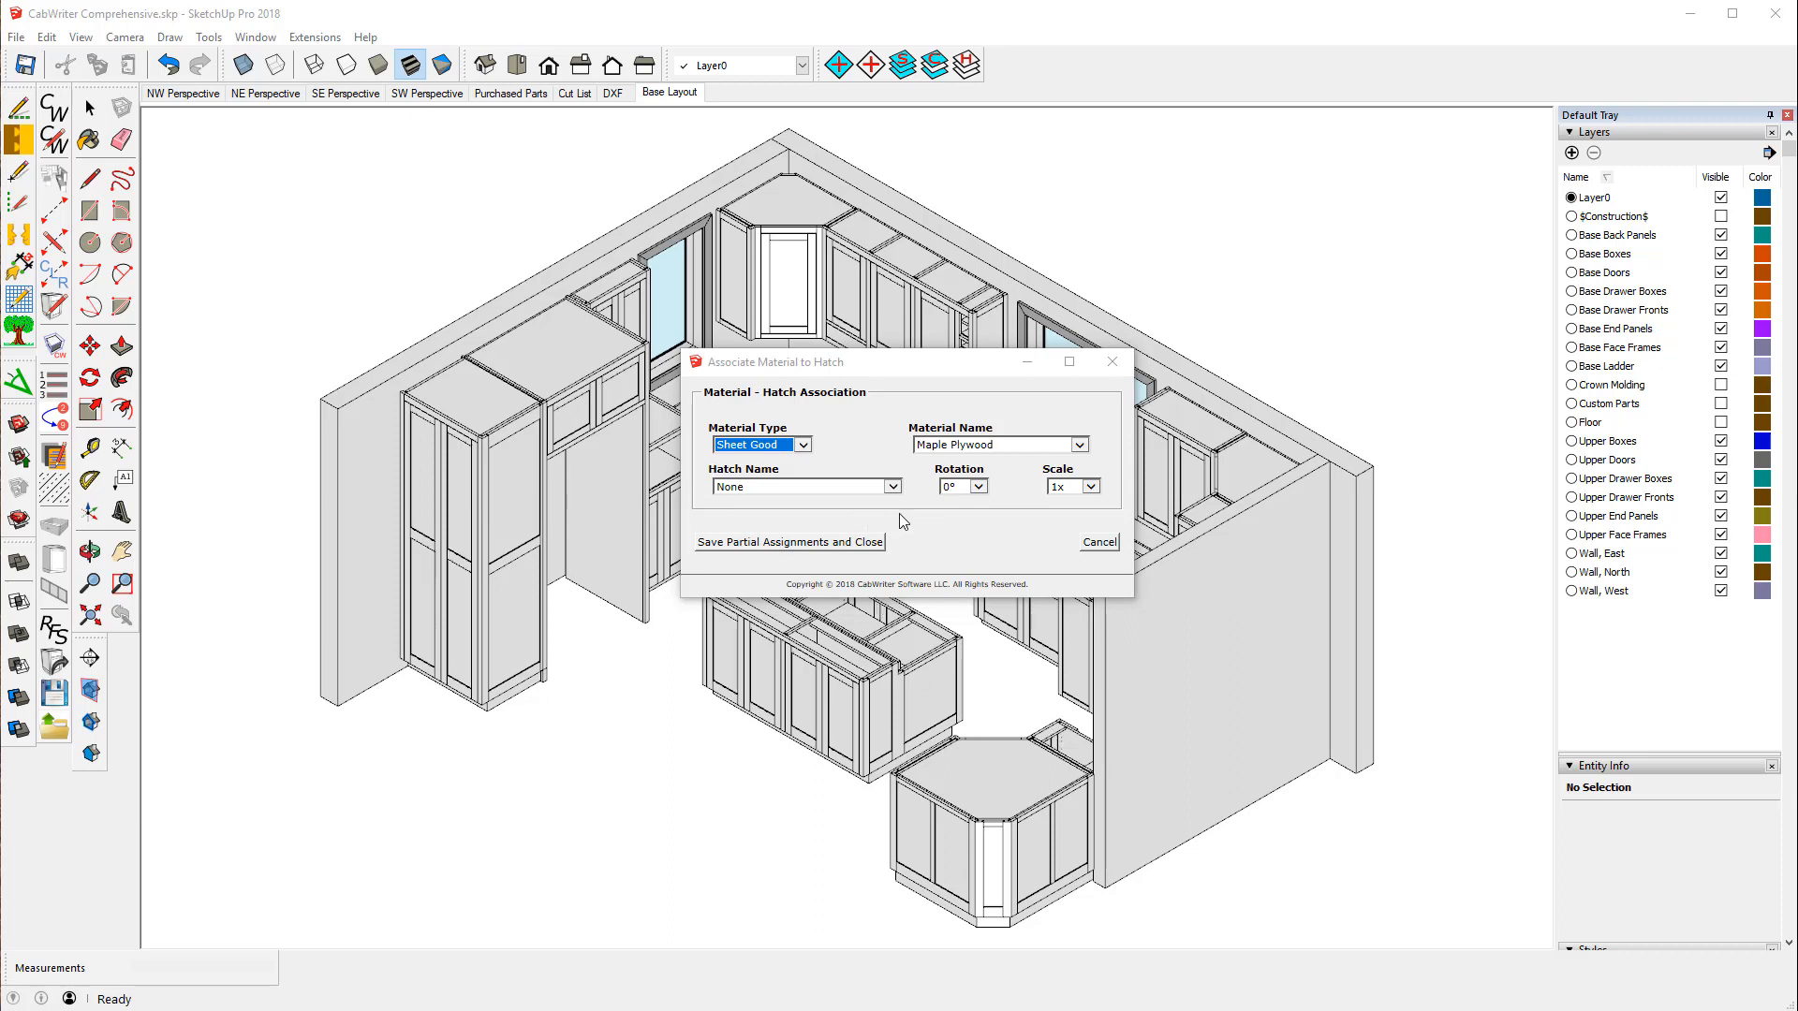
click(892, 487)
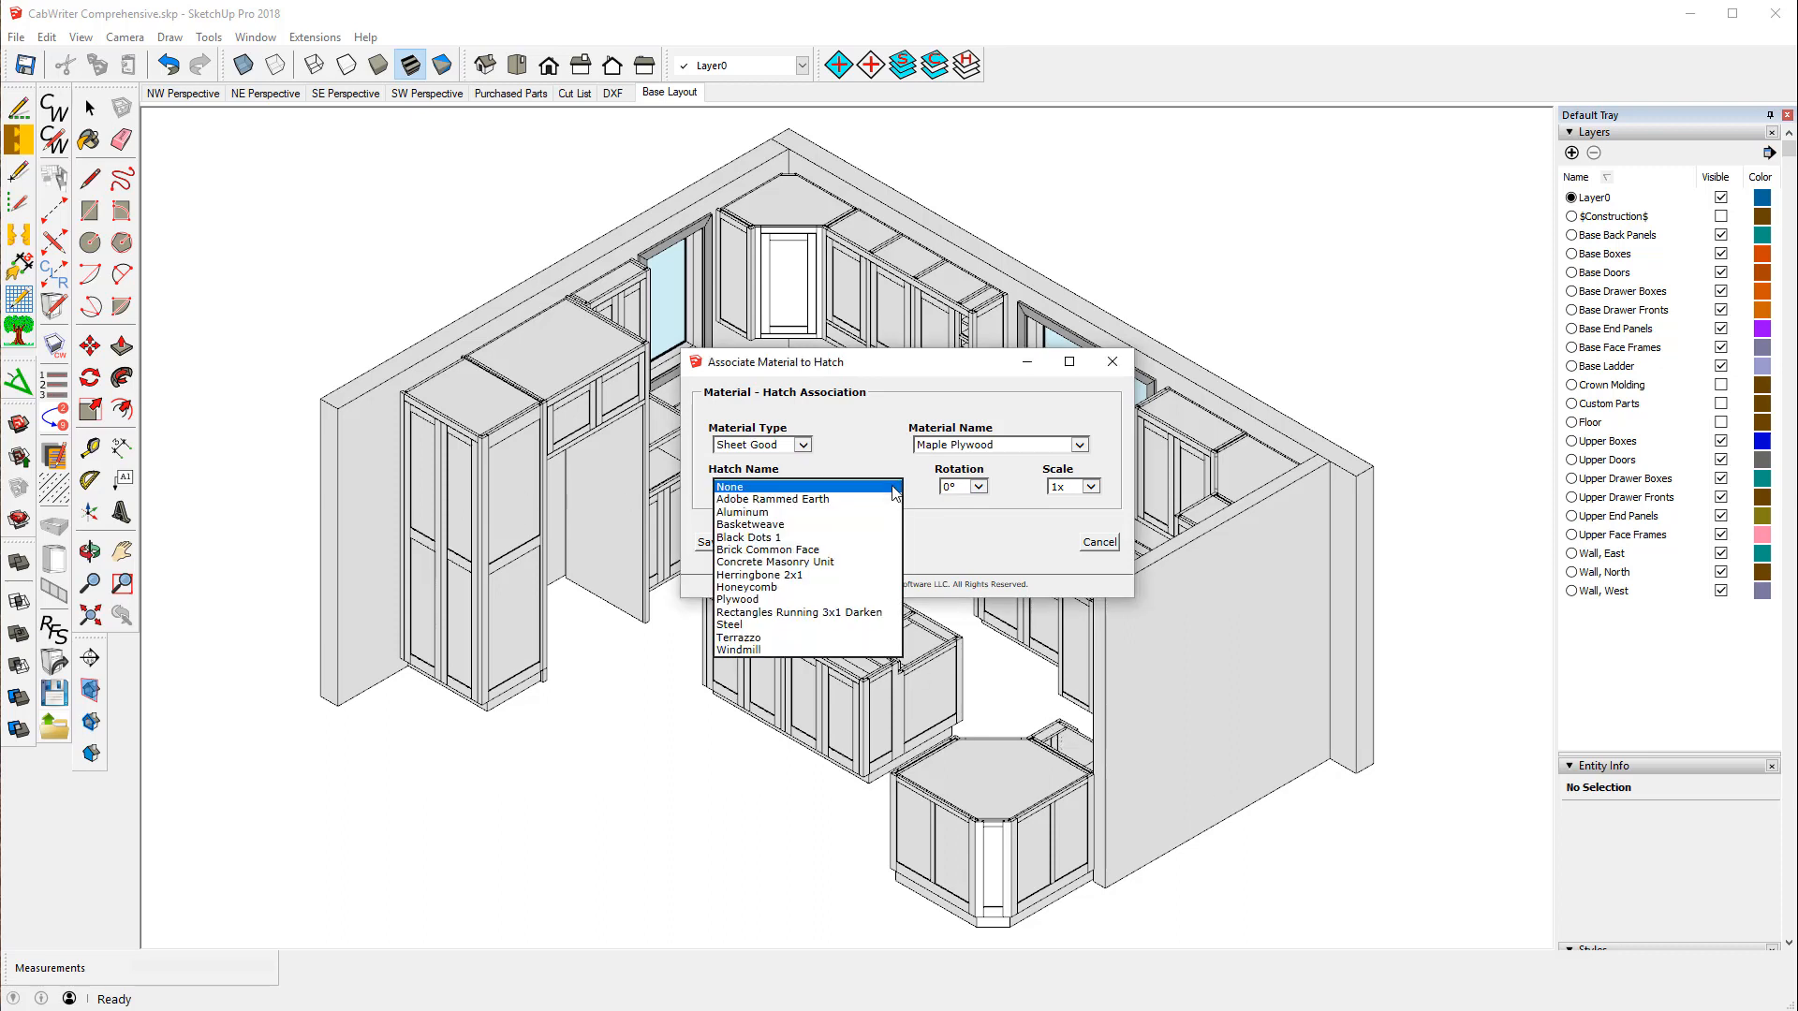
click(740, 587)
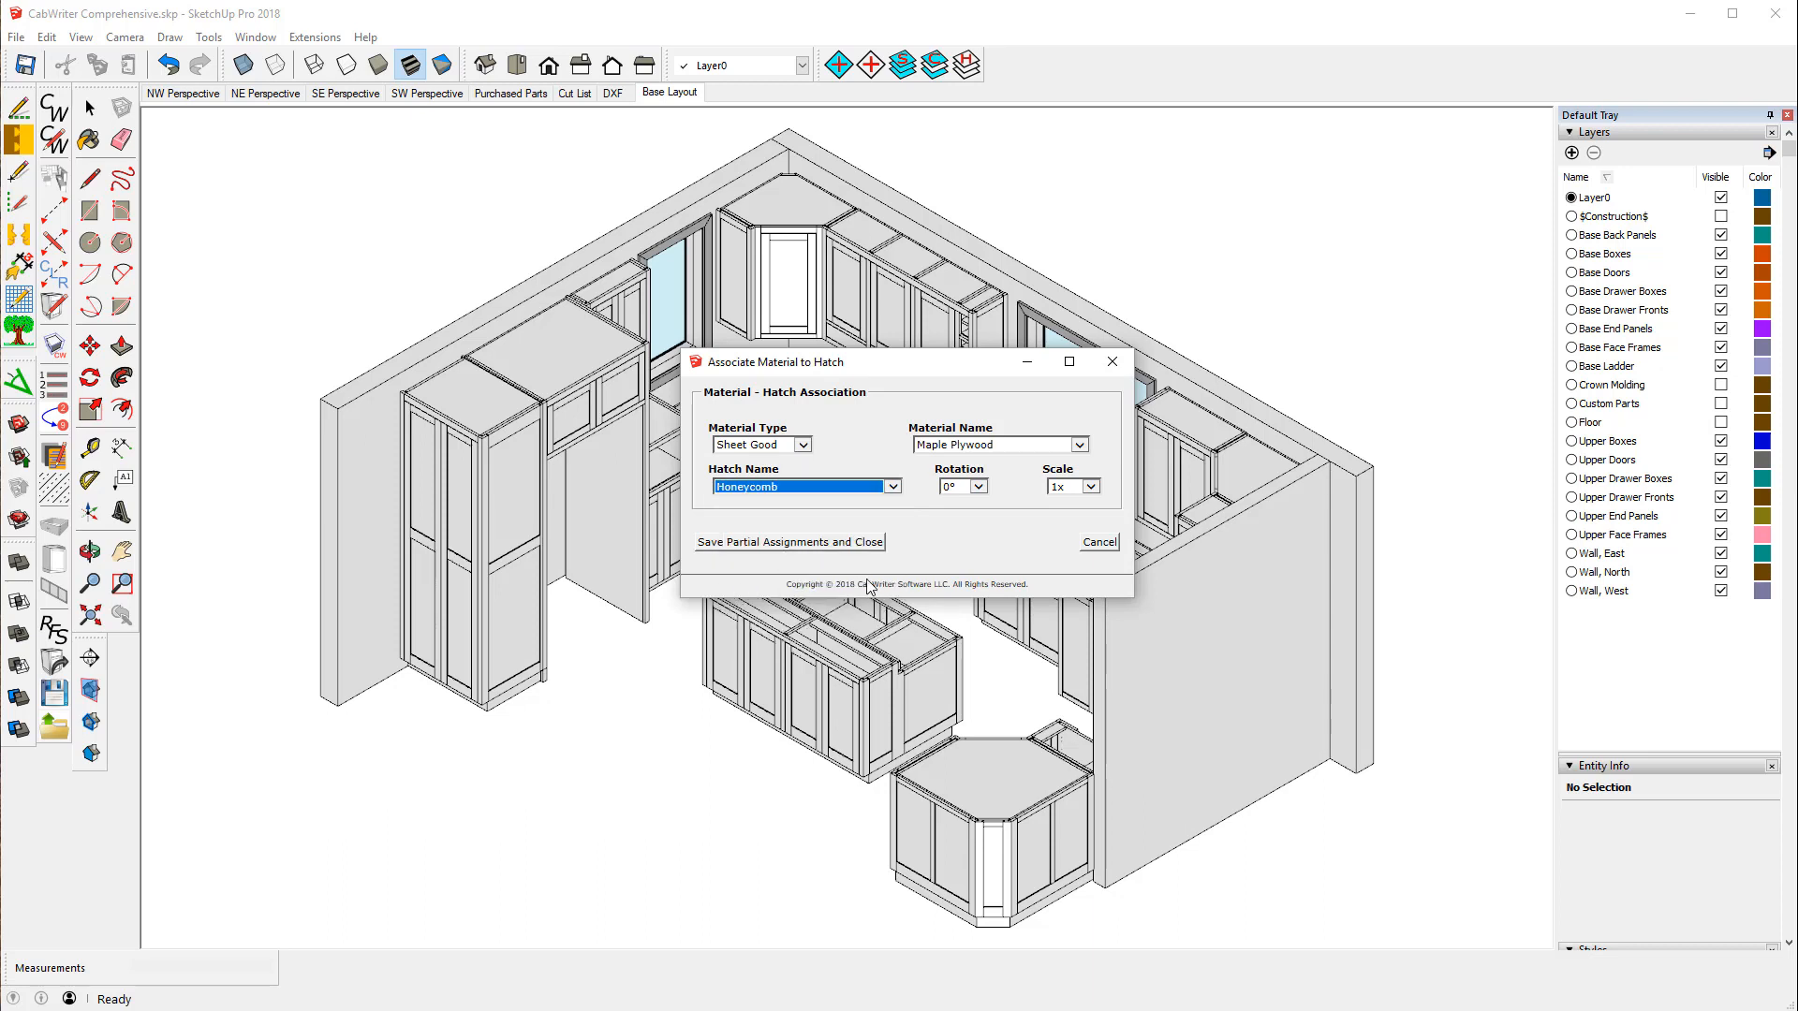
click(978, 487)
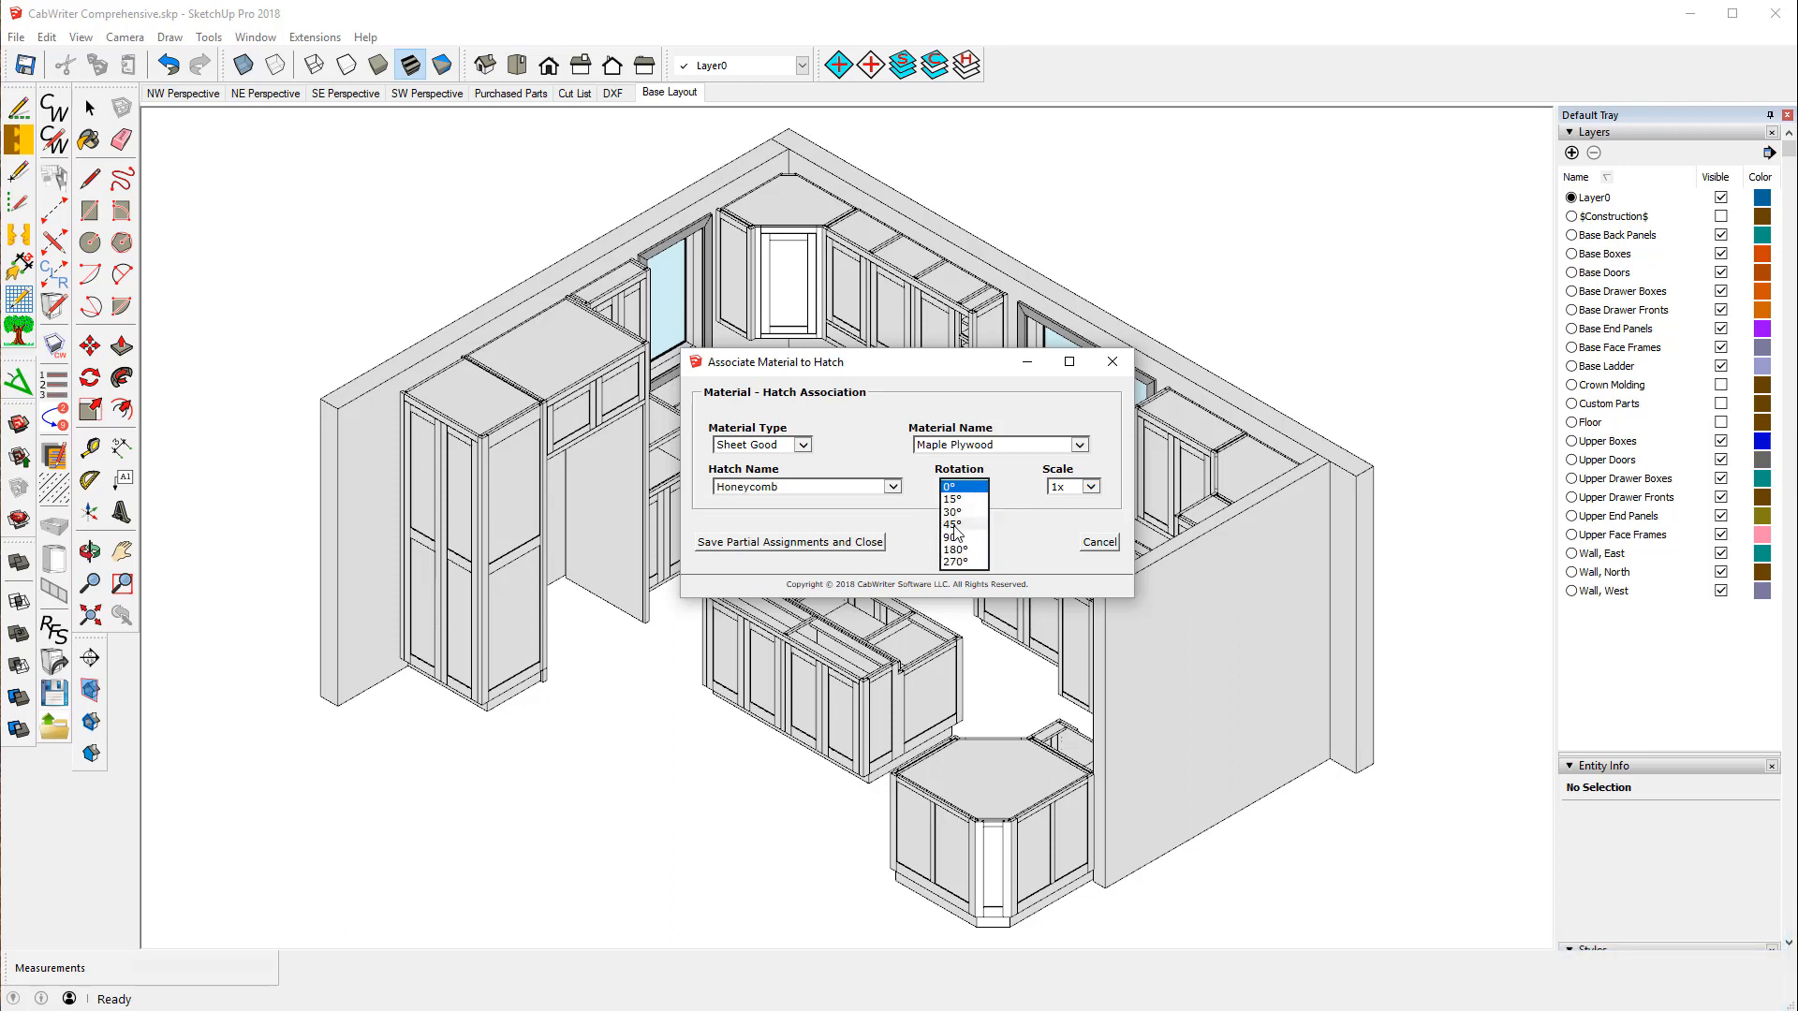
click(954, 525)
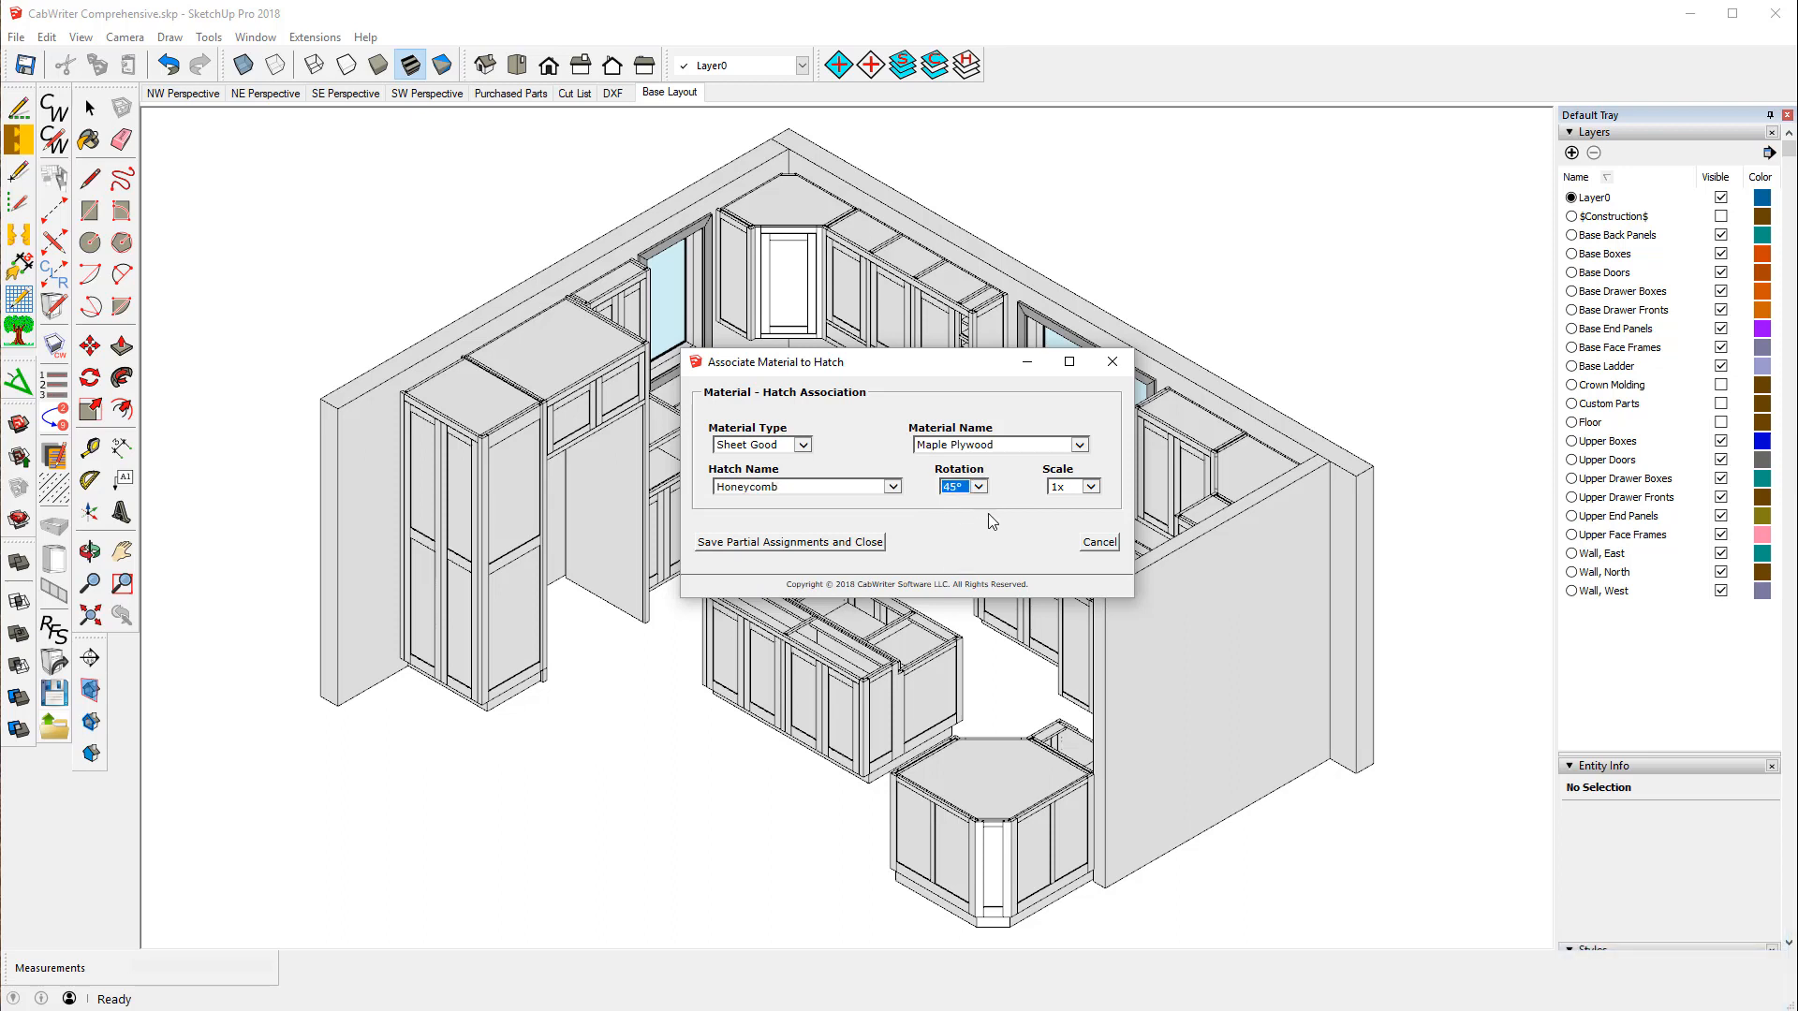
click(1090, 488)
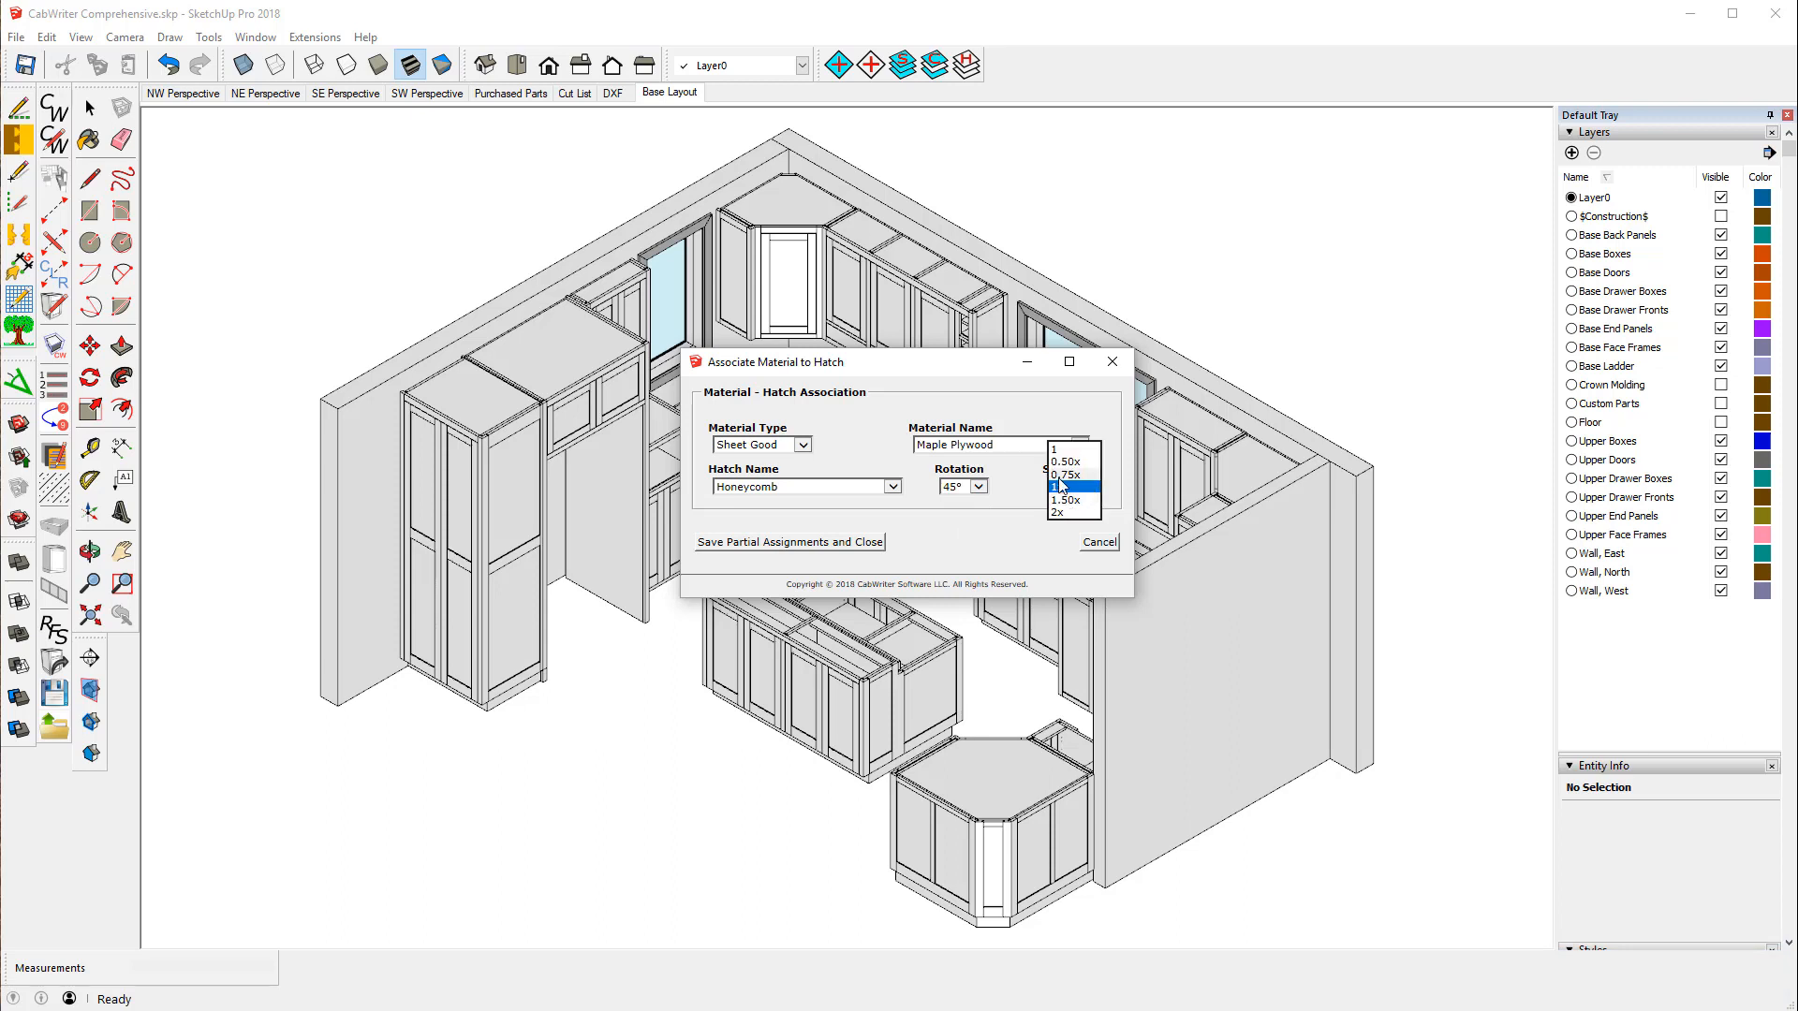
click(1065, 462)
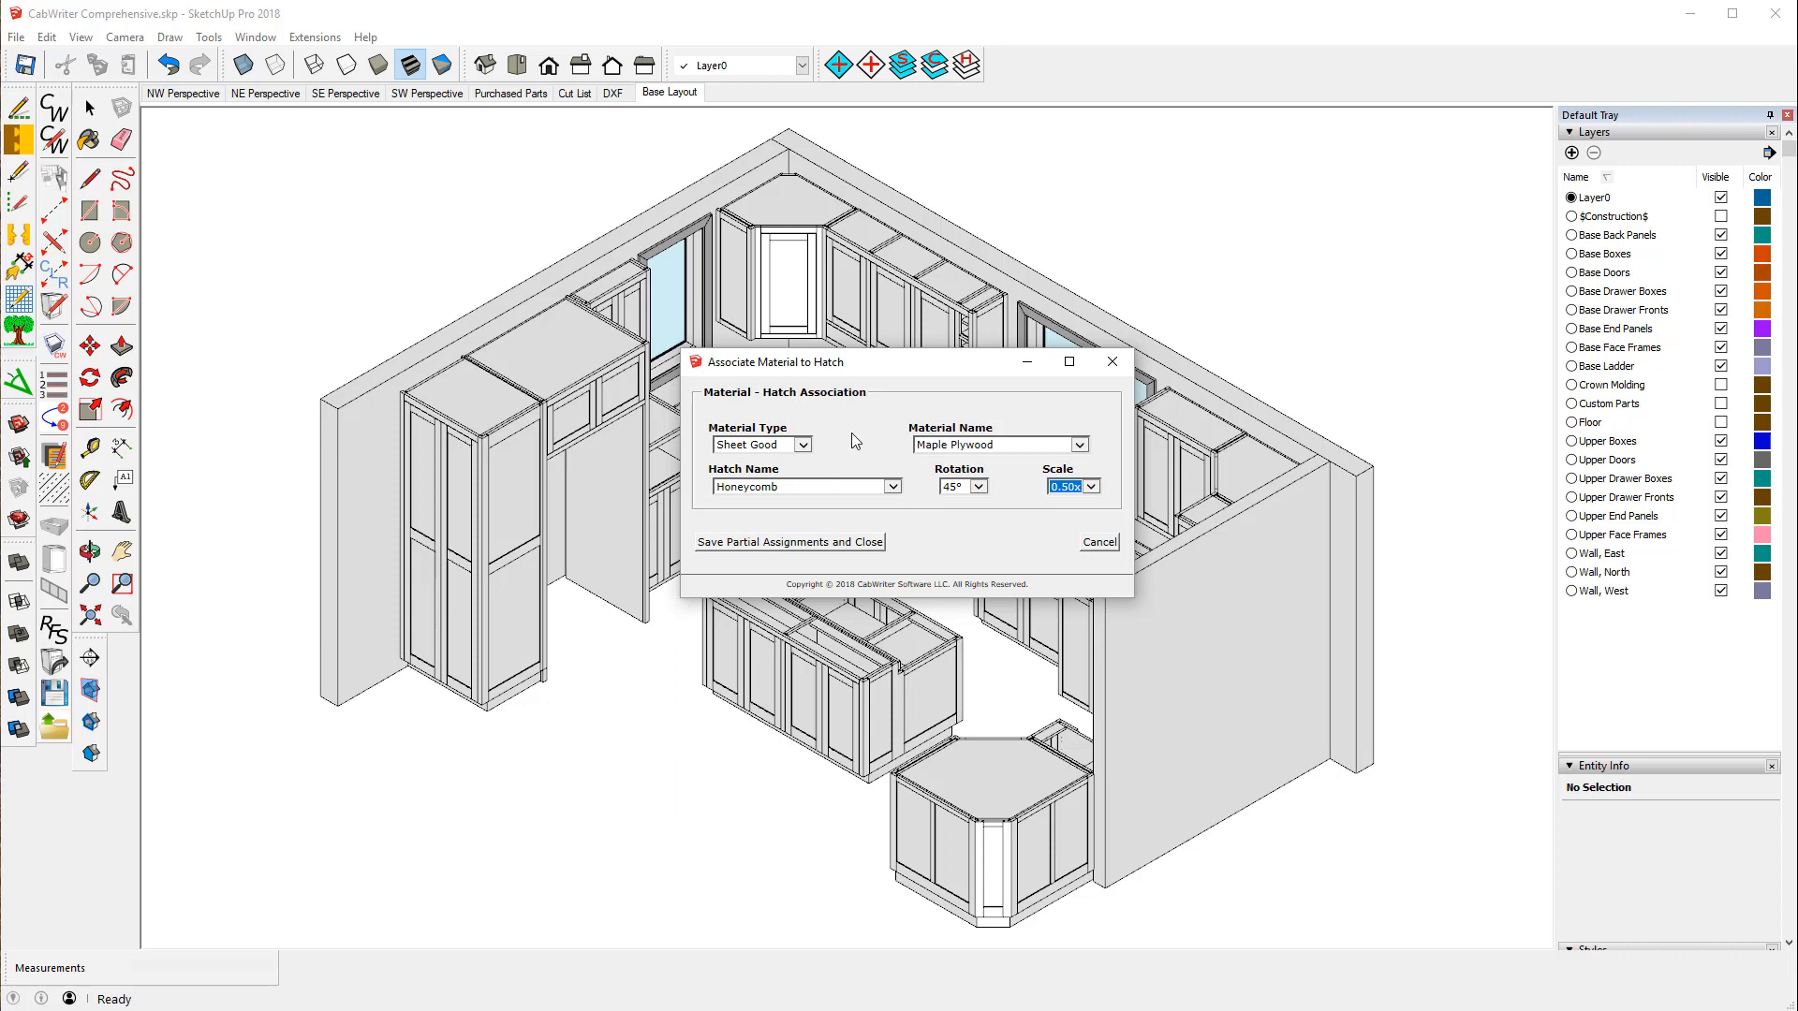
- Associate the Maple Plywood - Pre-Finished sheet good with the Aluminum hatch
click(1083, 445)
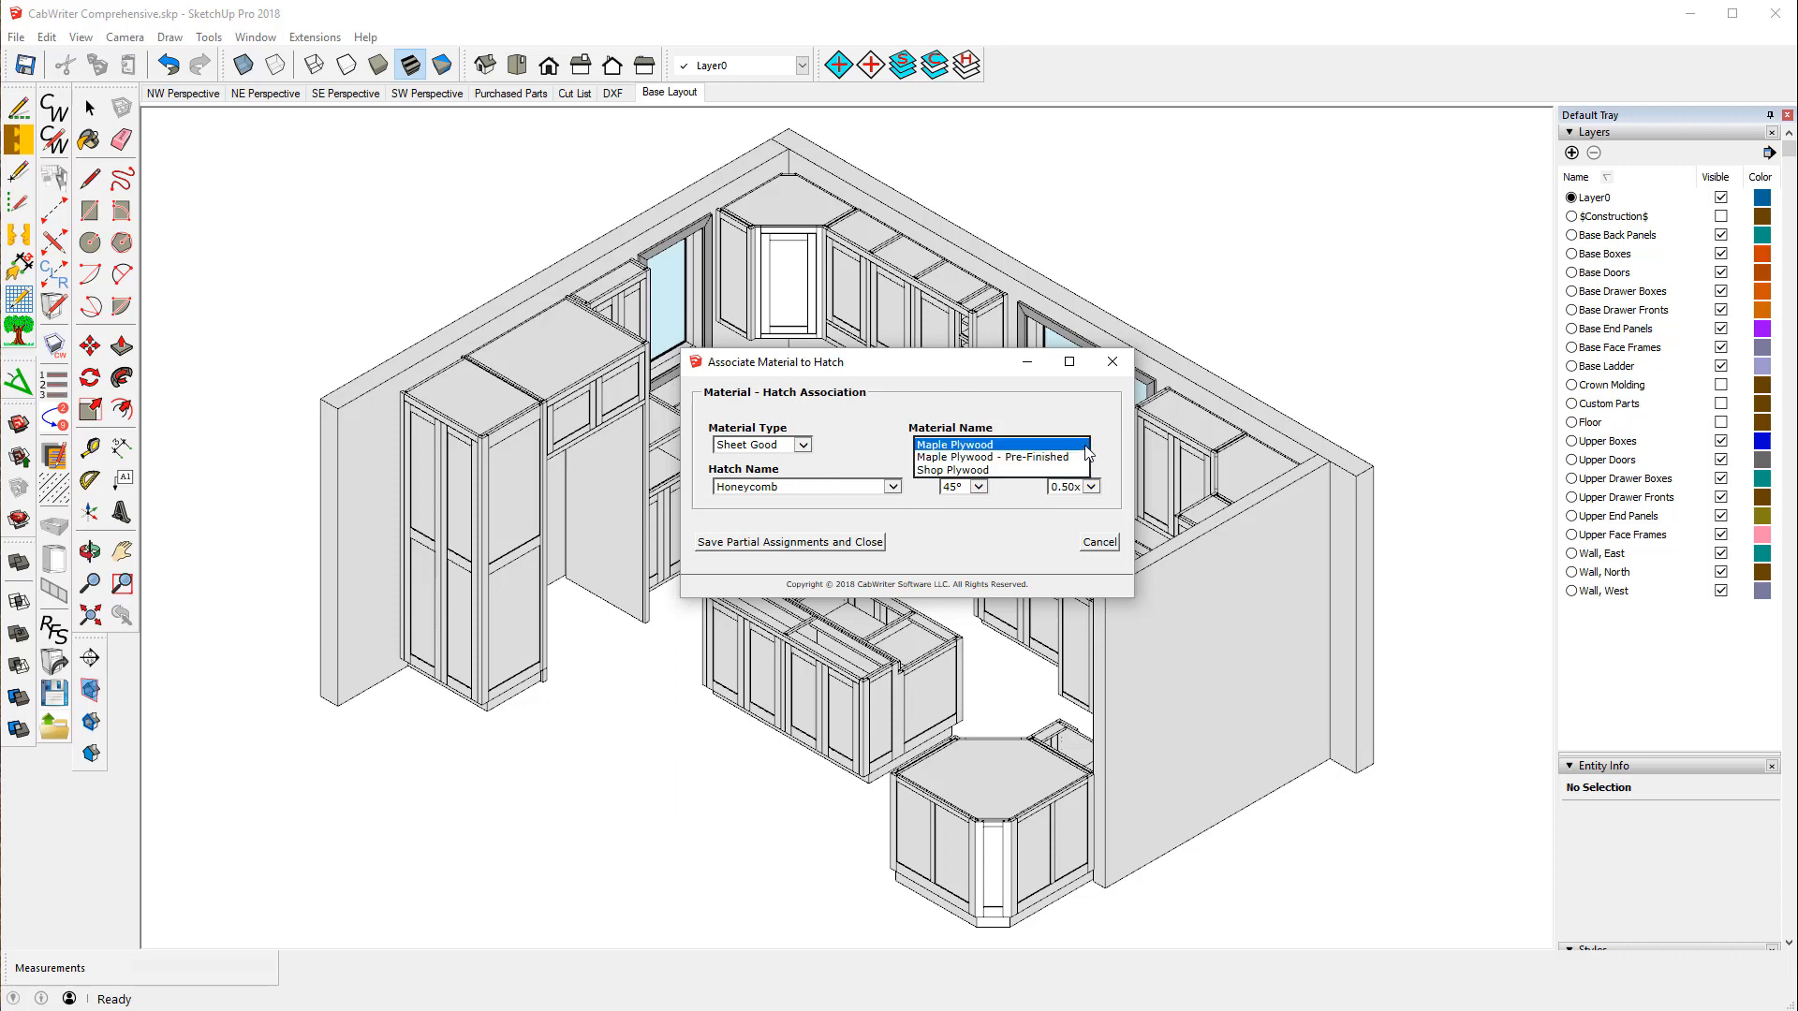
click(1012, 458)
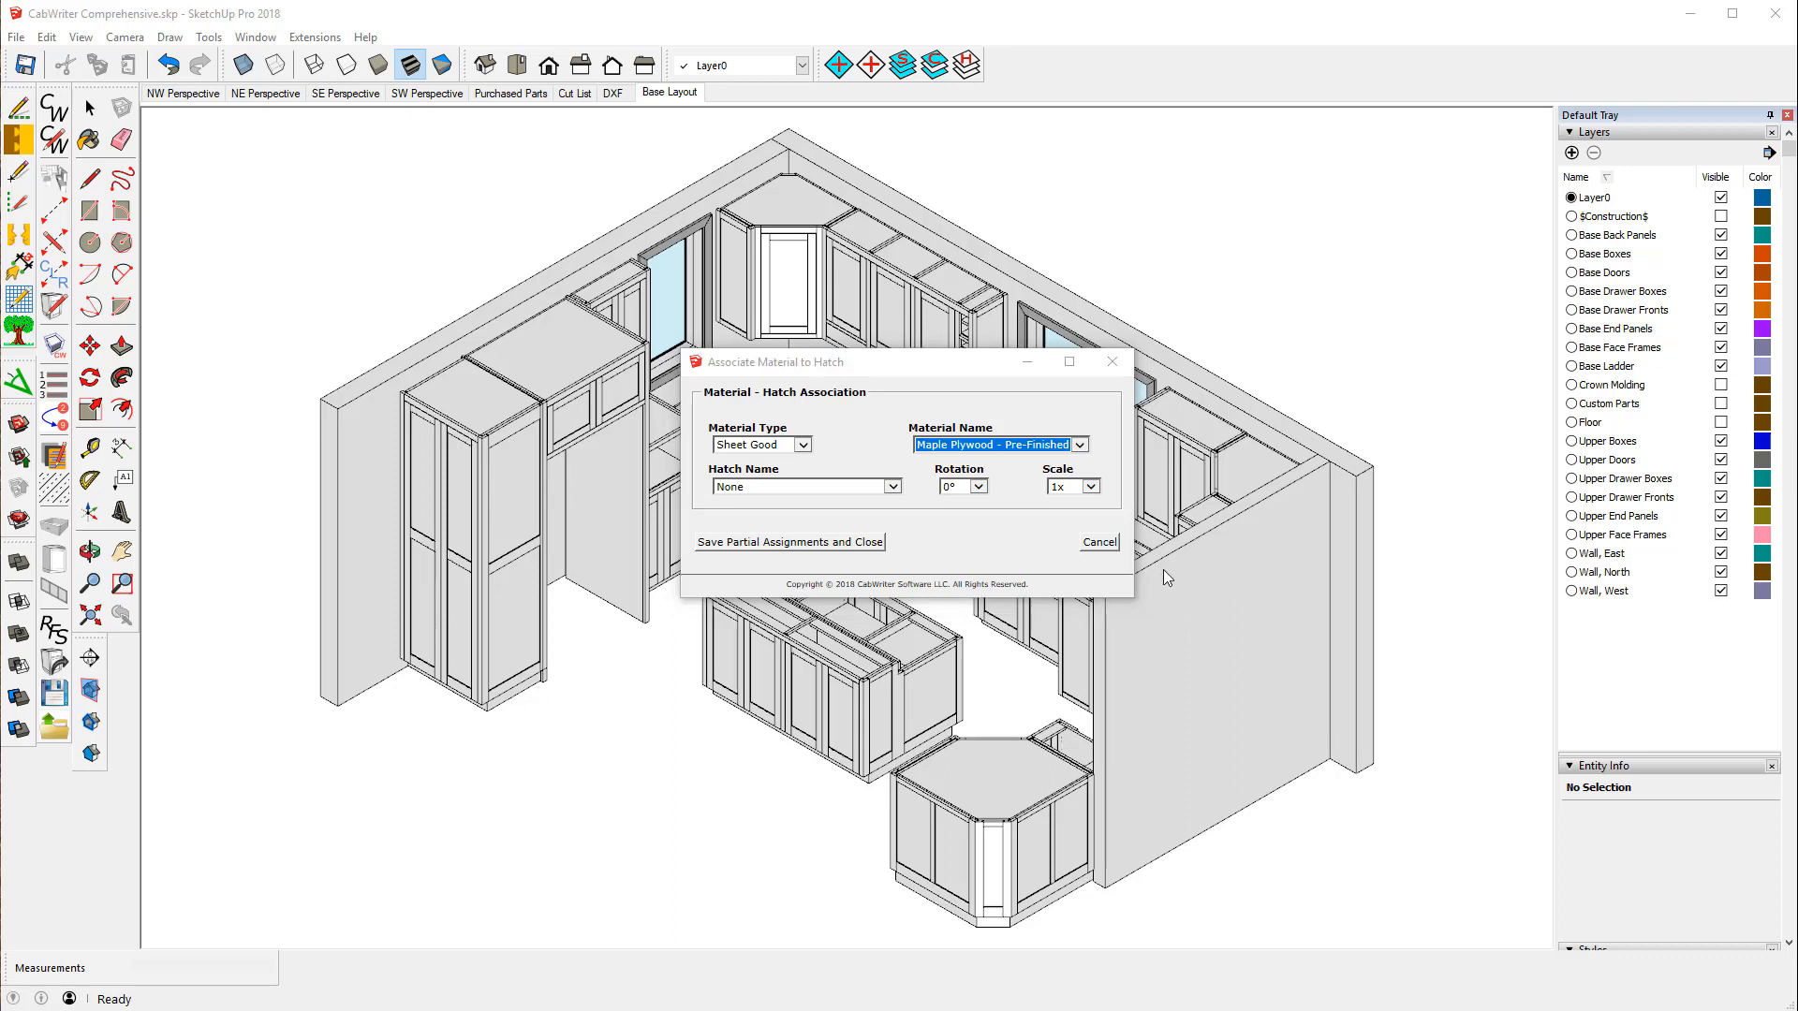
click(891, 488)
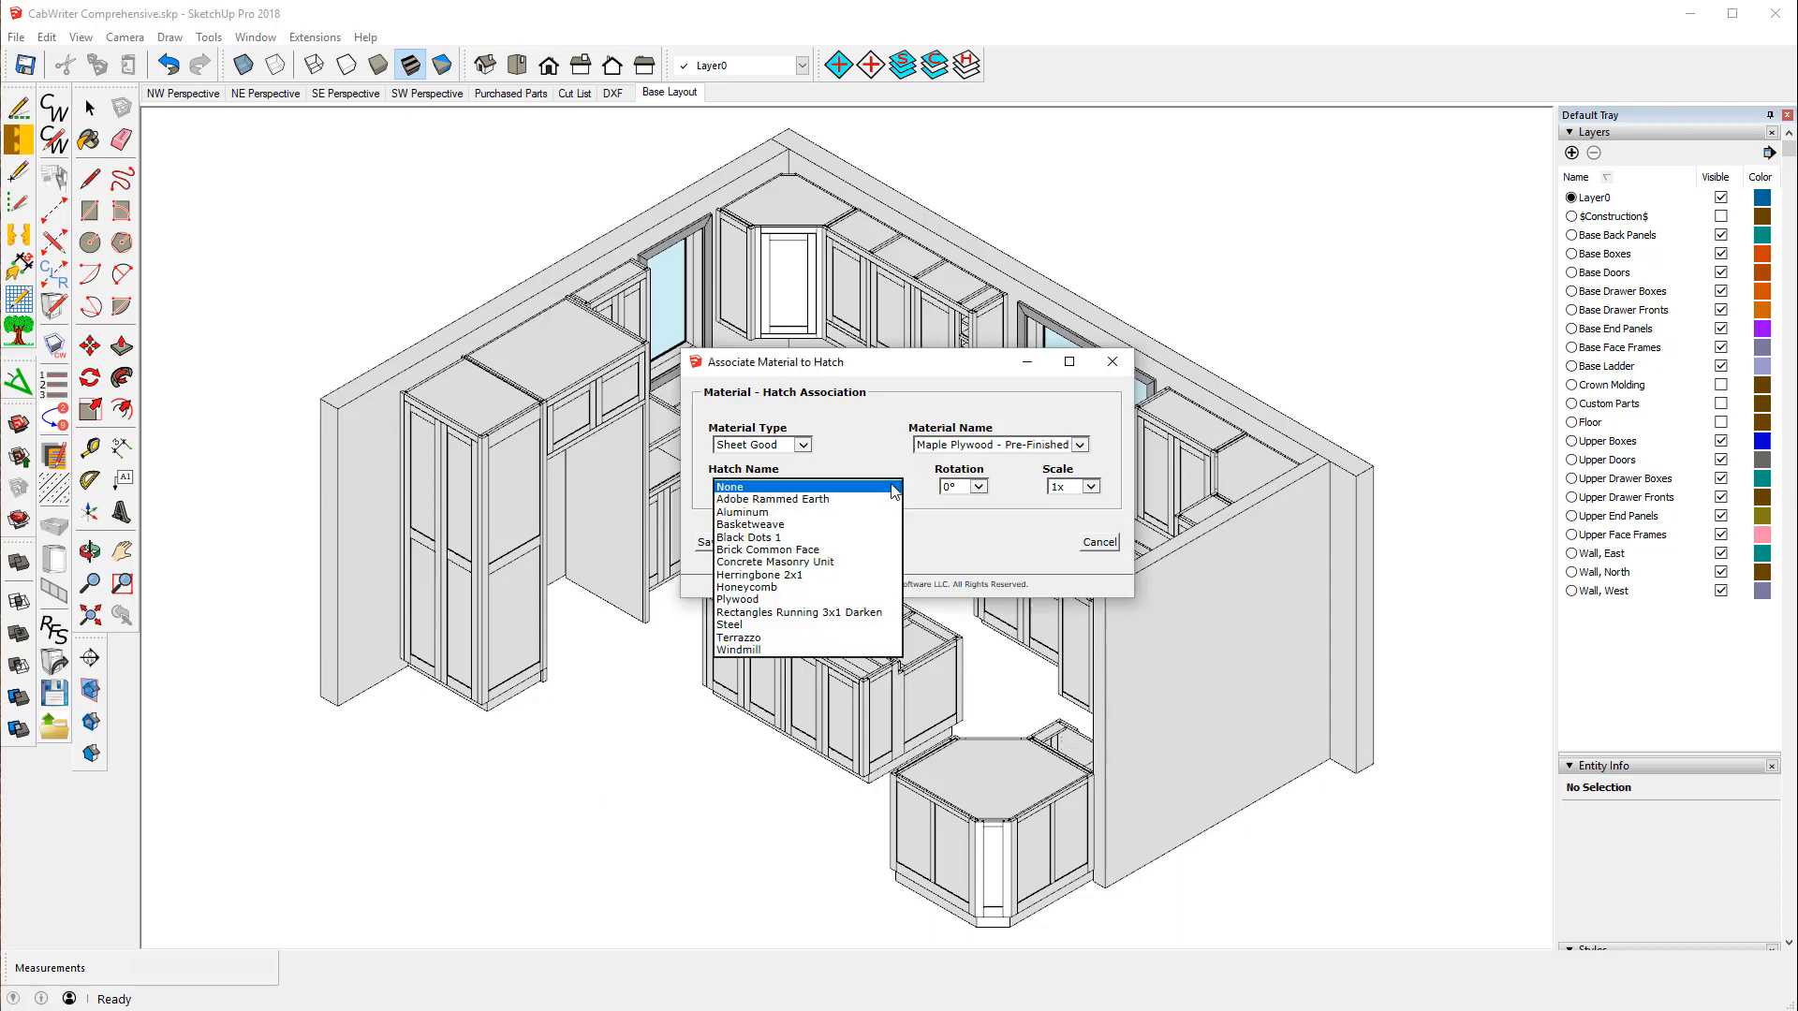
click(736, 513)
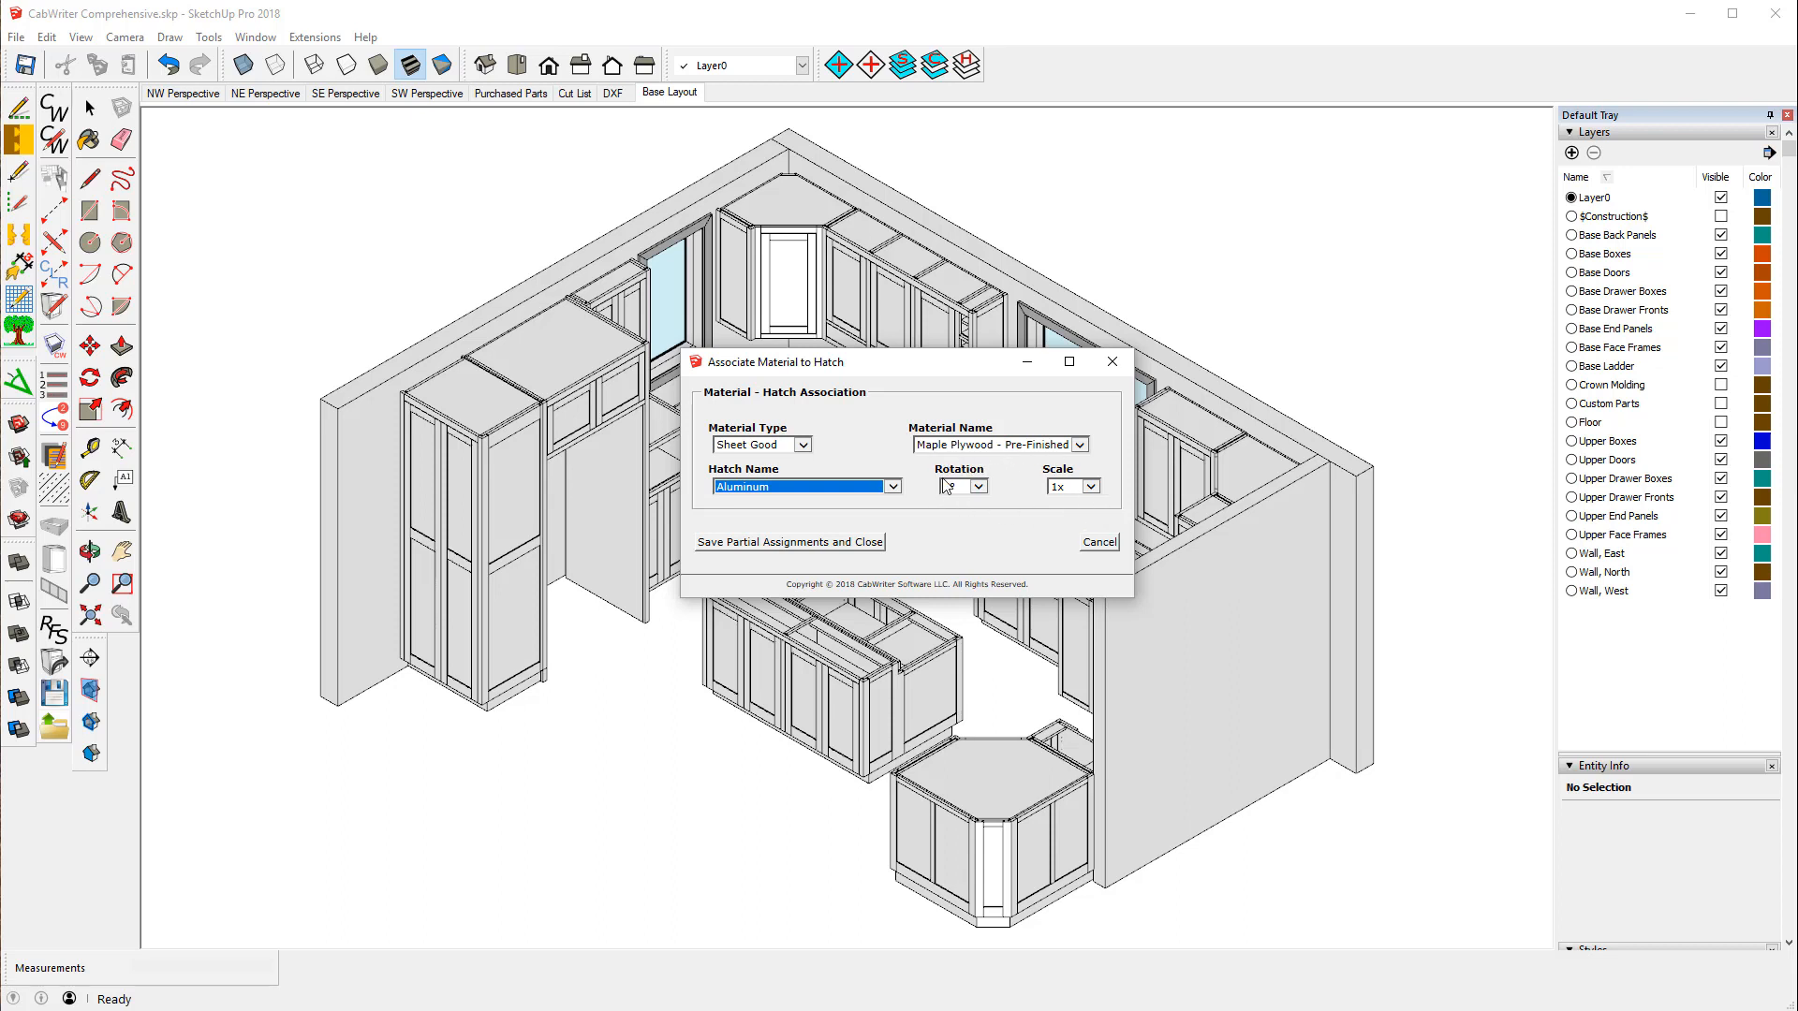
- Associate the Shop Plywood sheet good with the Black Dots 1 hatch
click(1081, 448)
click(985, 458)
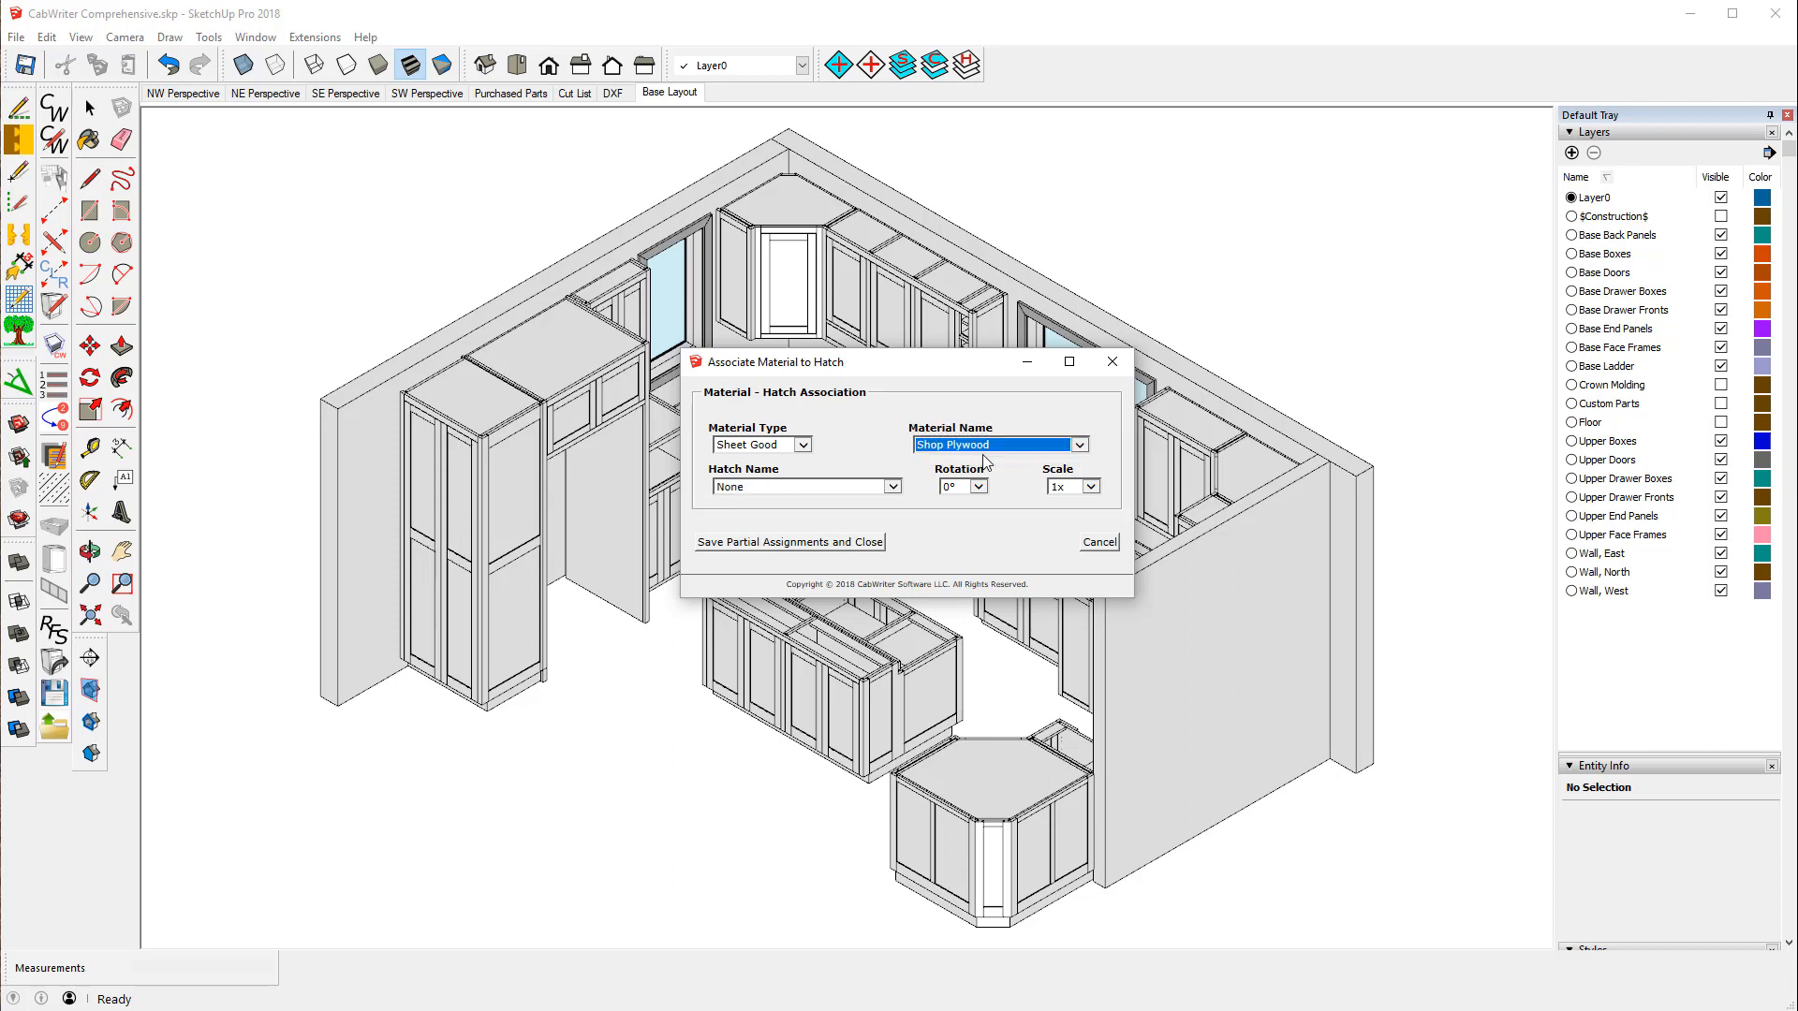
click(893, 486)
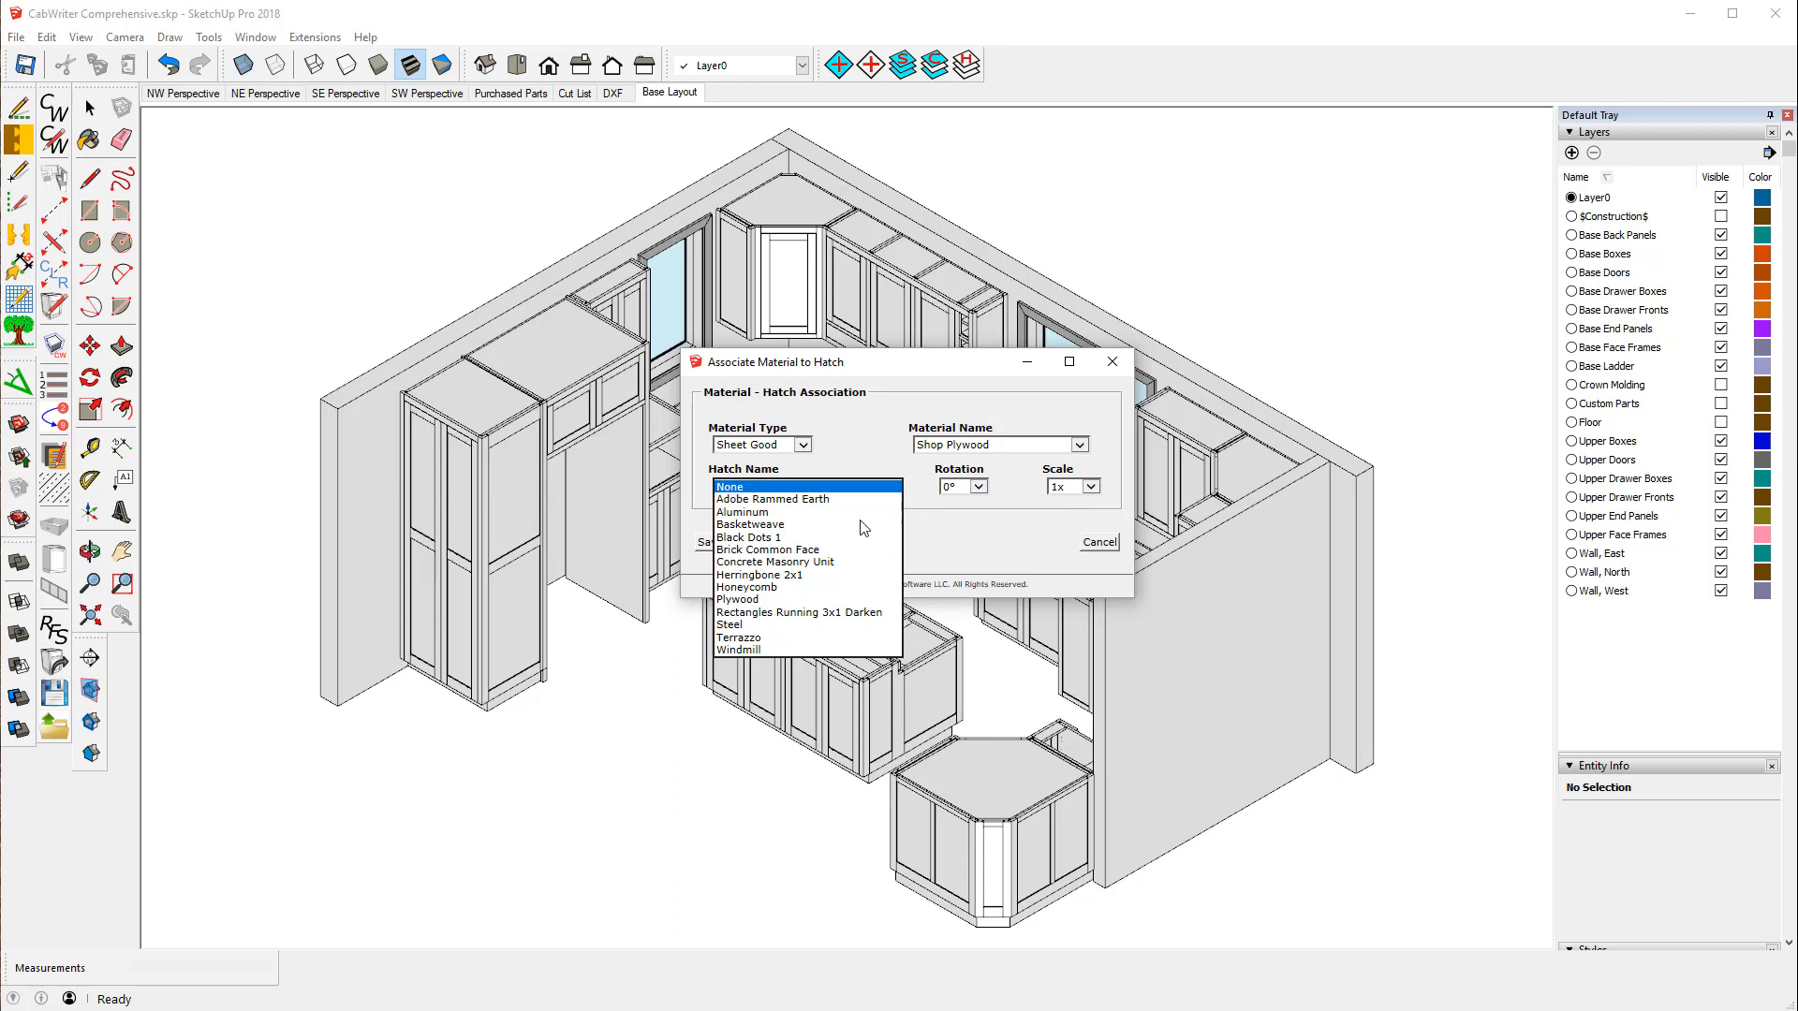
click(770, 539)
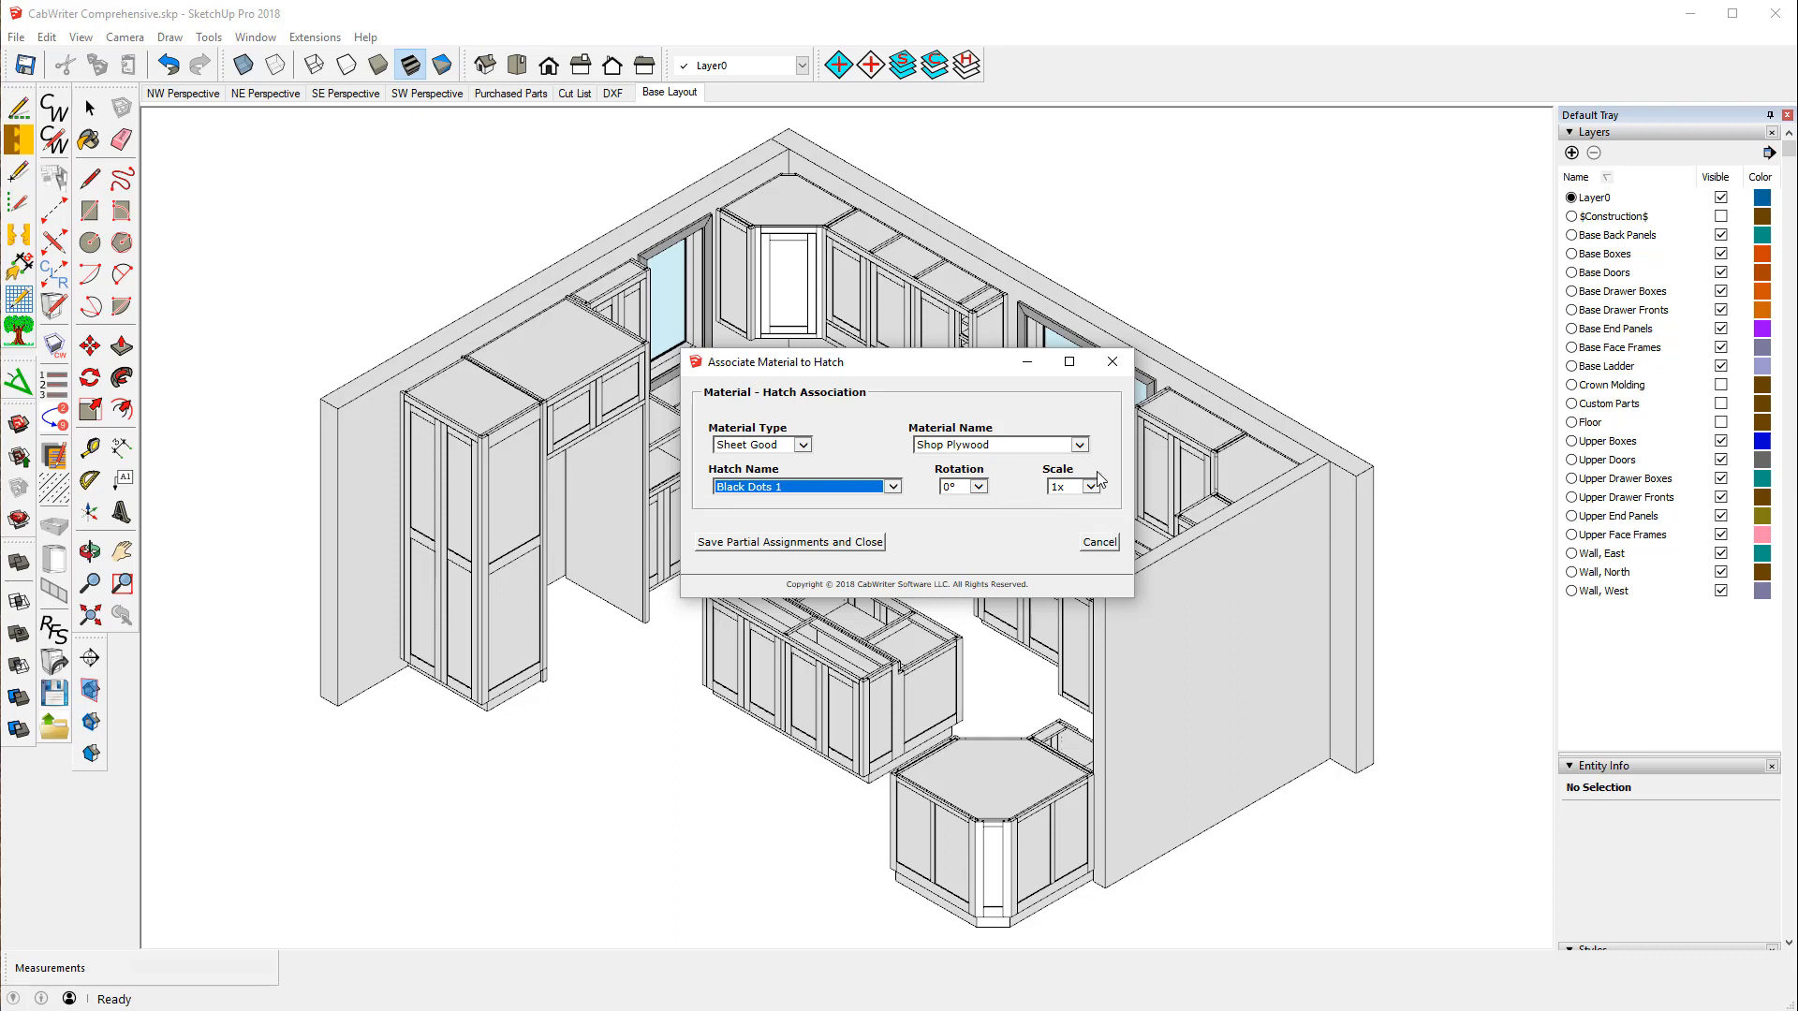
click(1082, 447)
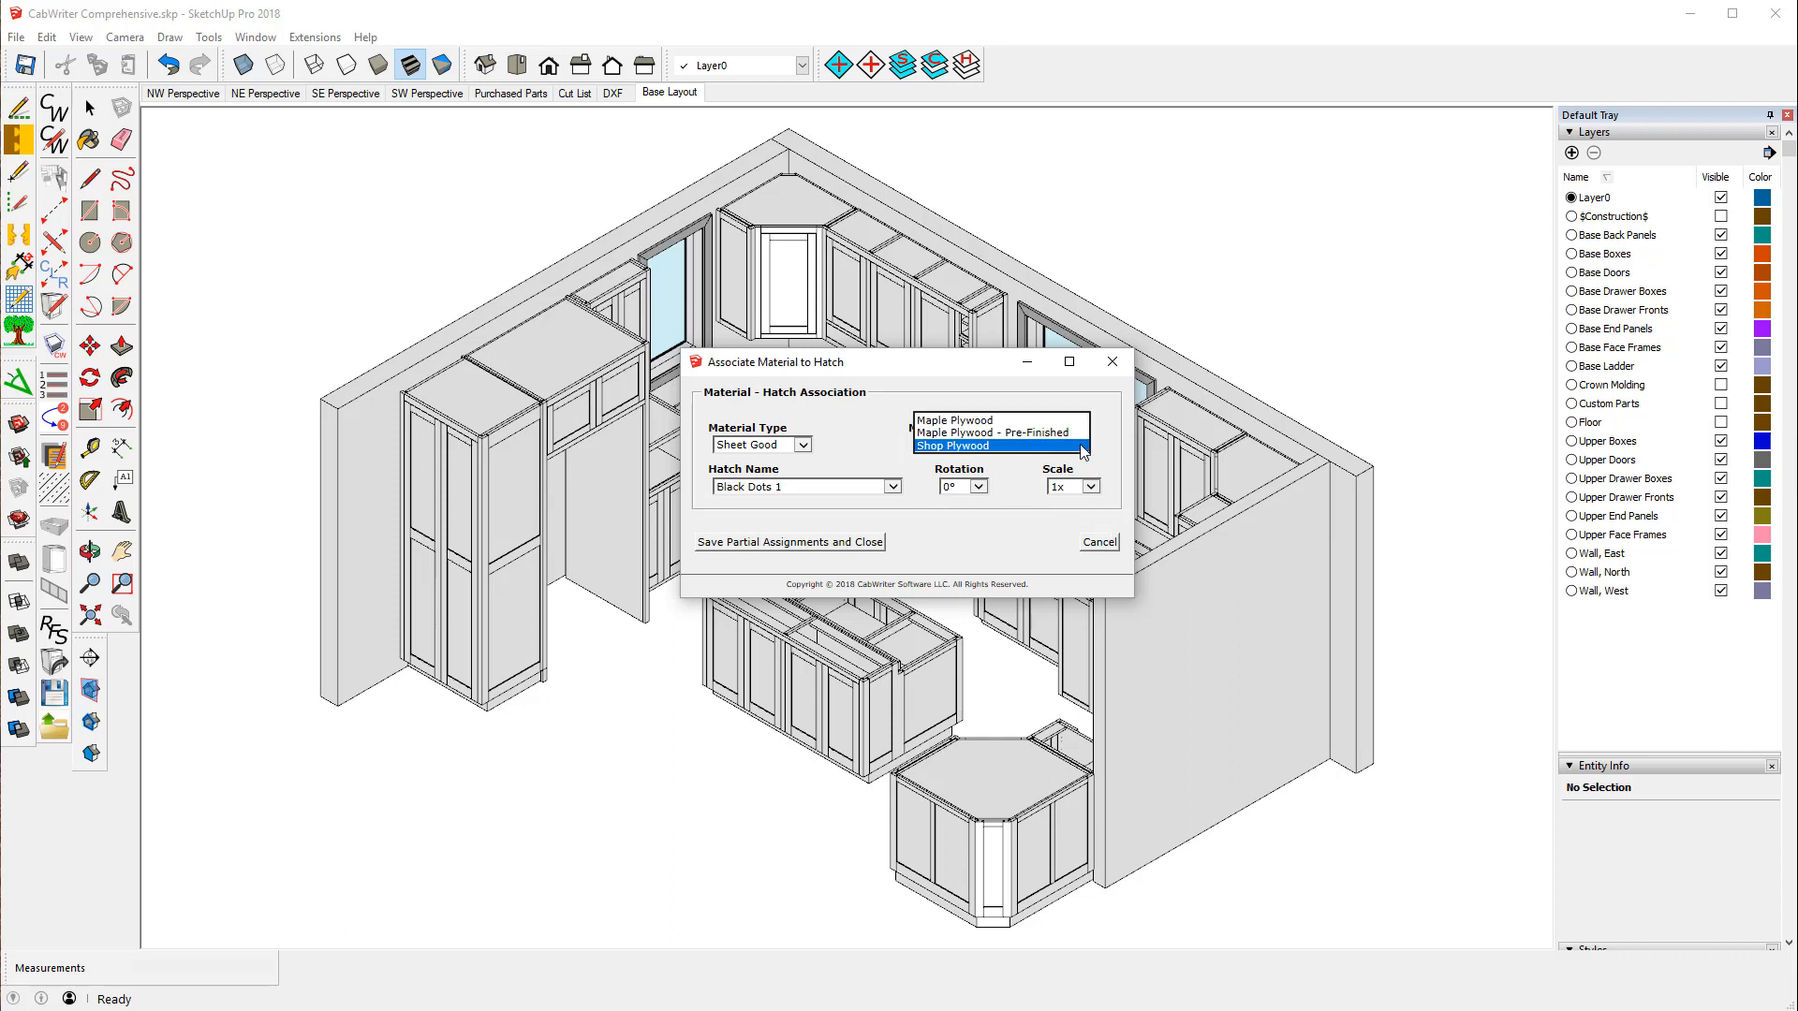
click(1081, 447)
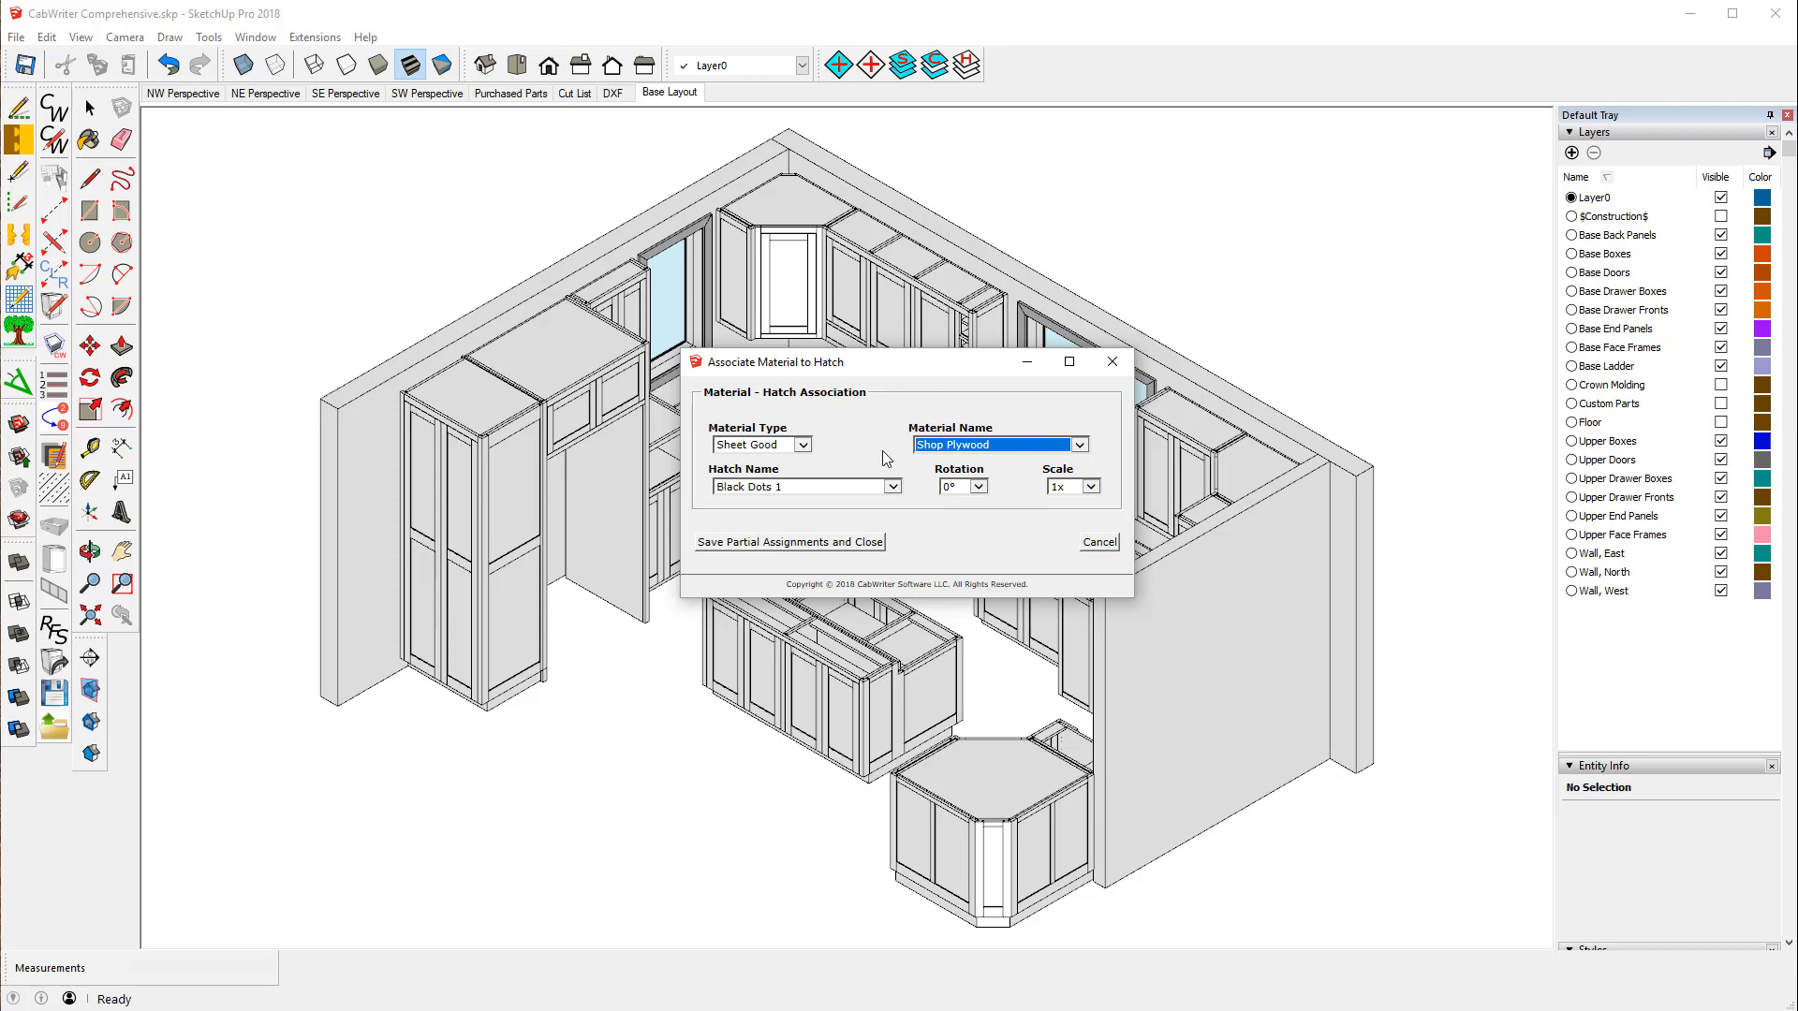
- Associate the Wall material with the Concrete Masonry Unit hatch and finish the material-hatch assignments
click(804, 446)
click(731, 465)
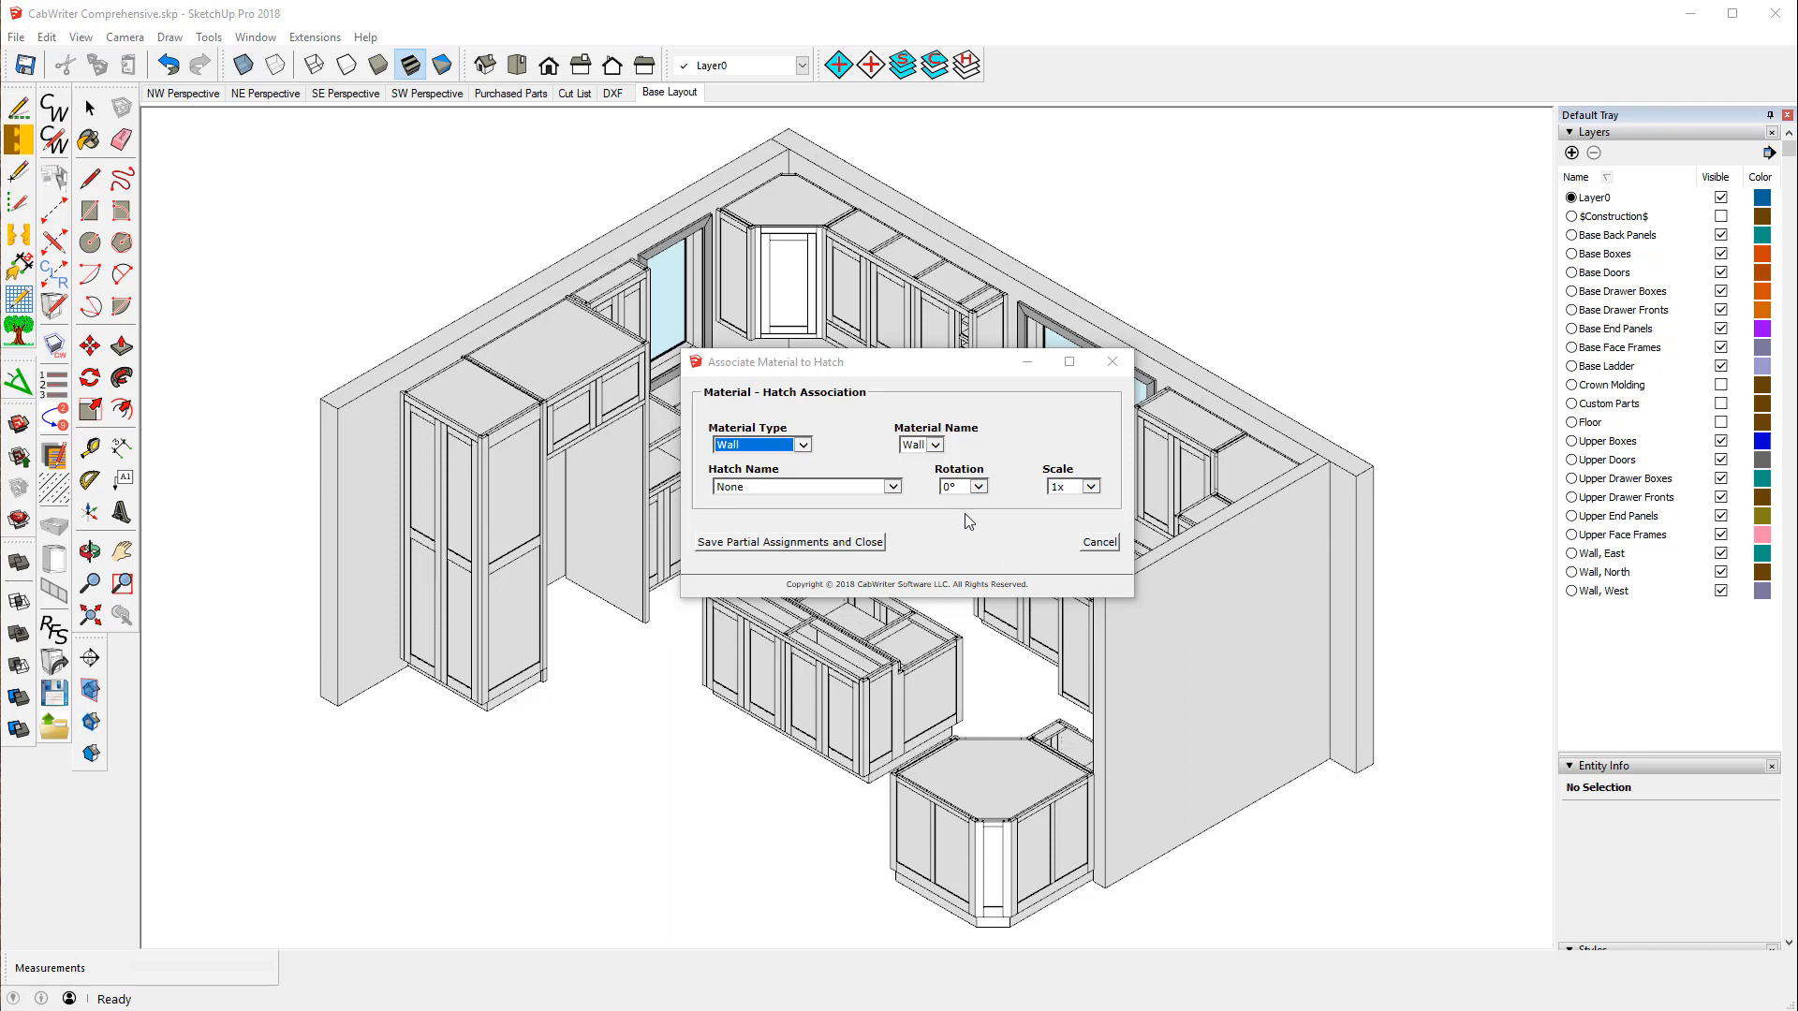
click(893, 486)
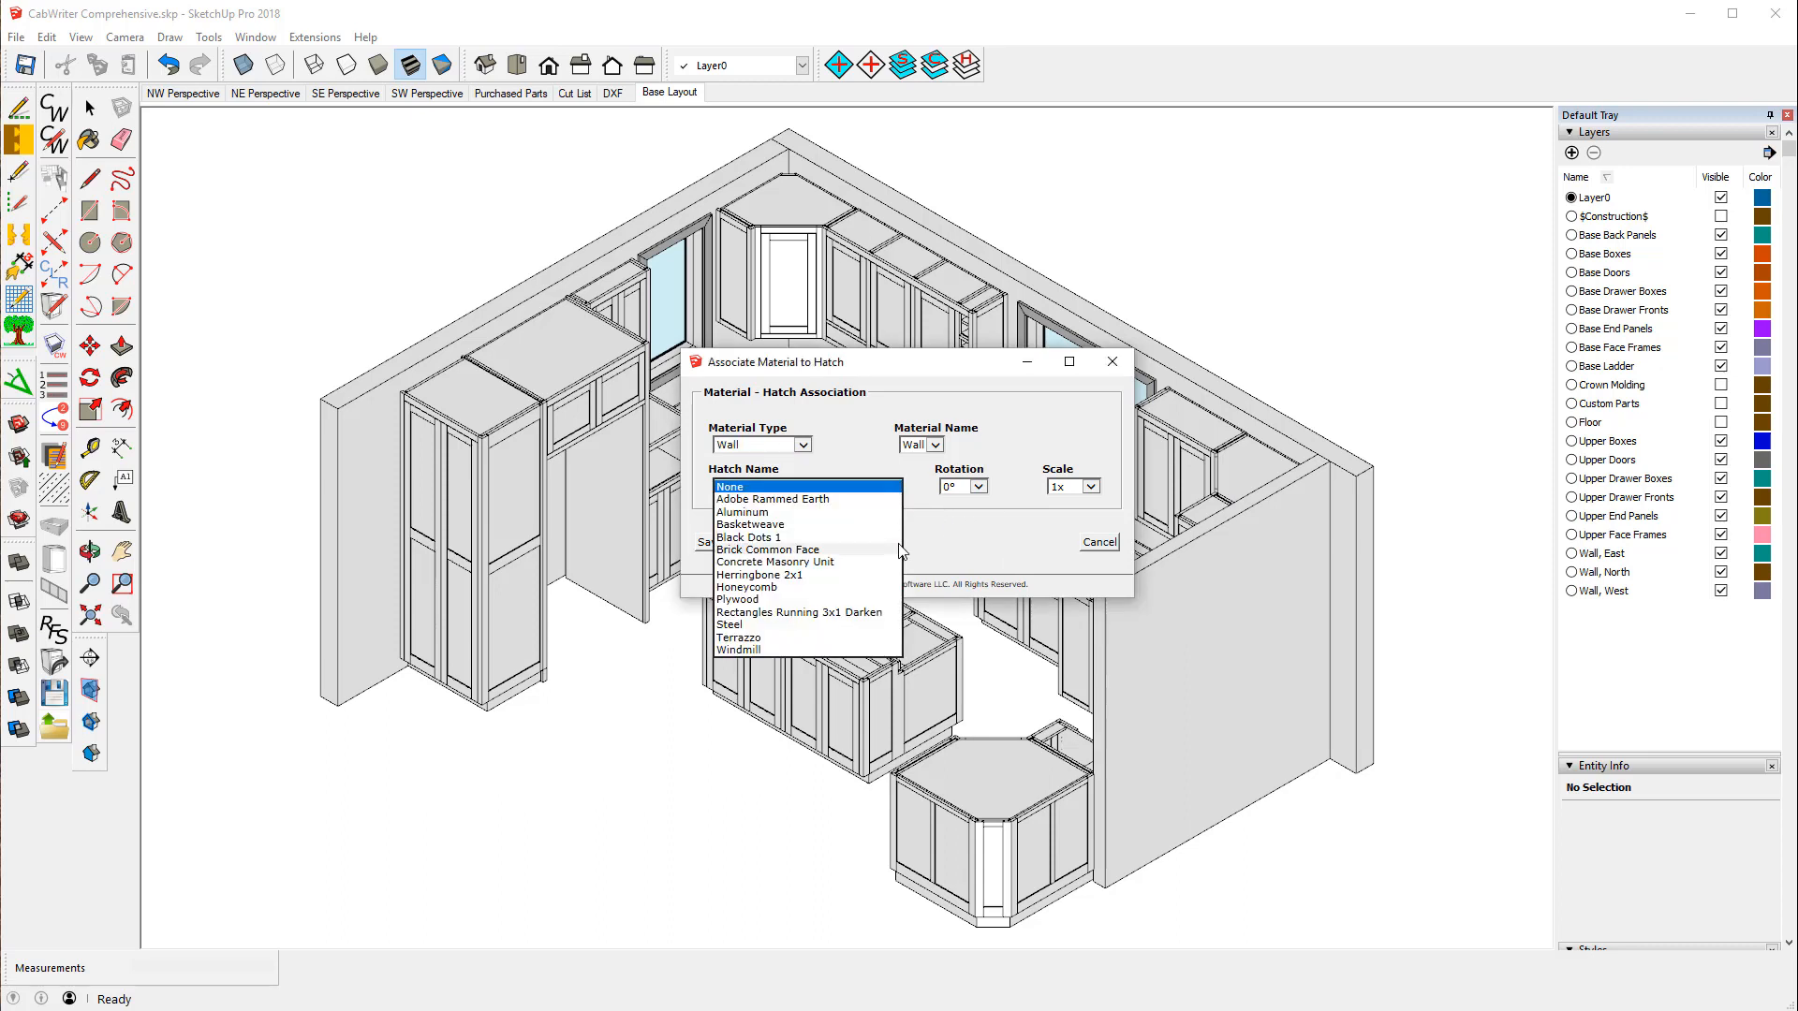
click(781, 563)
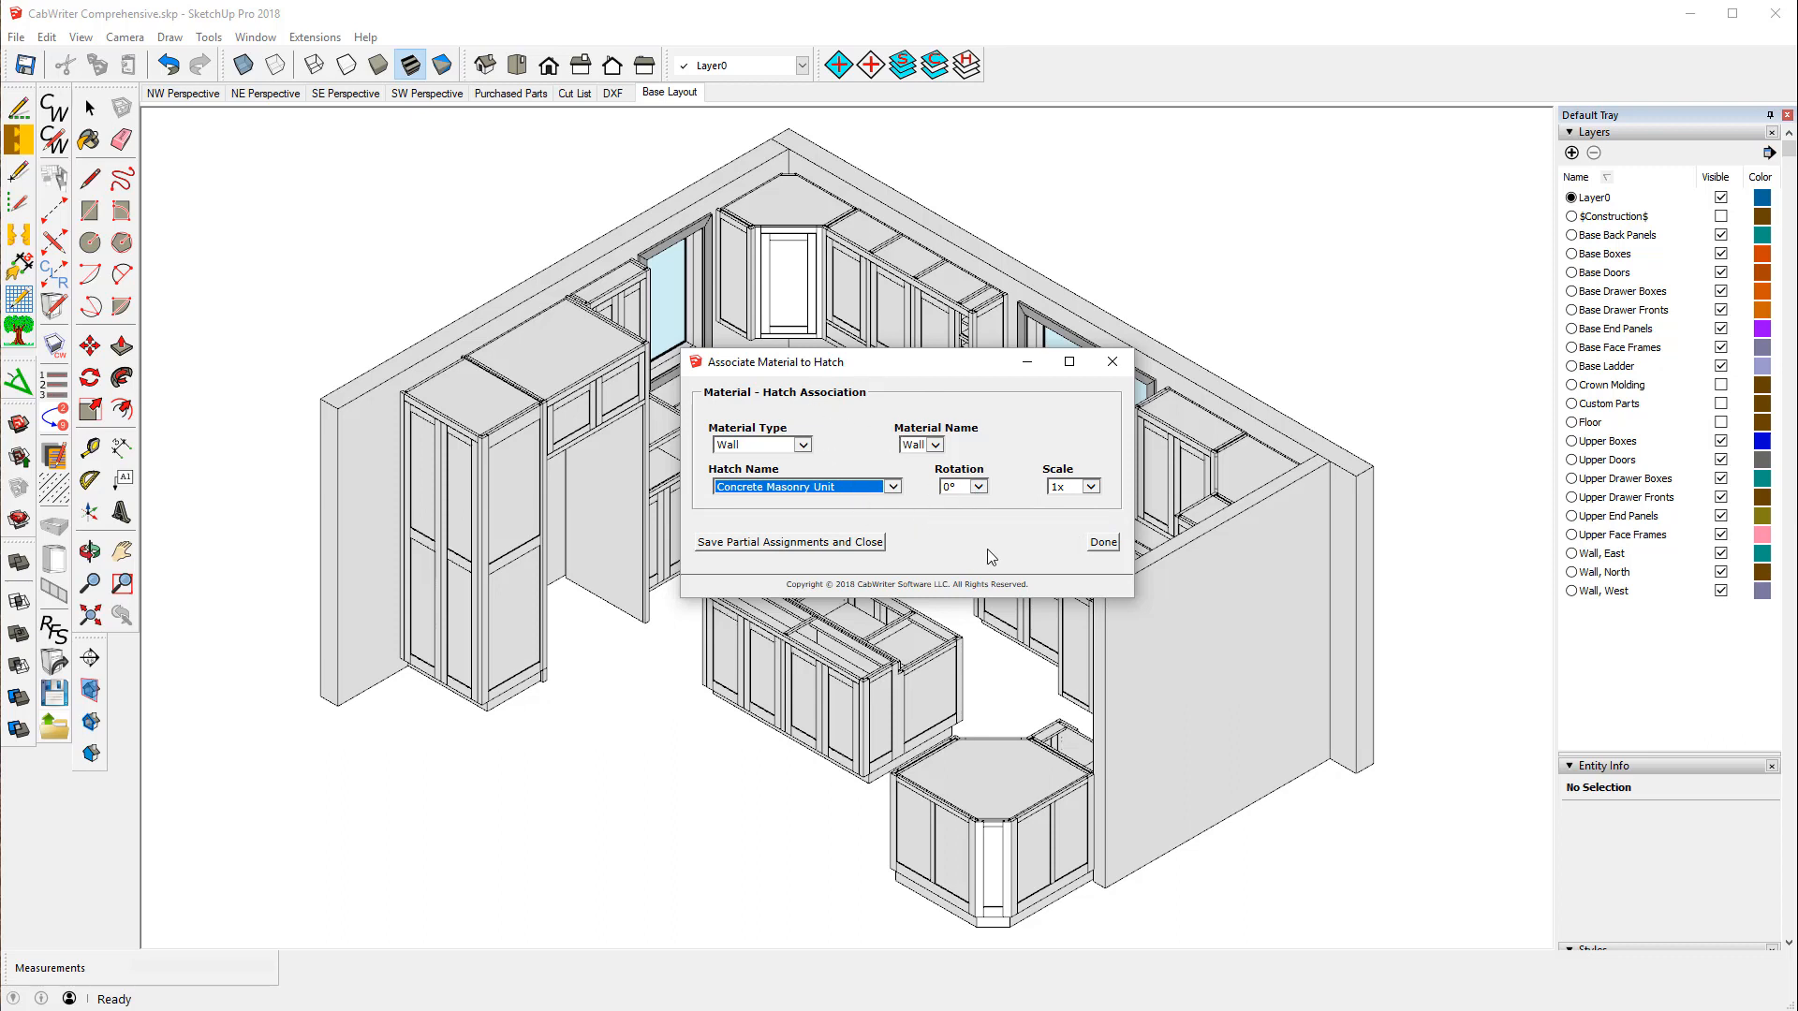
click(1101, 543)
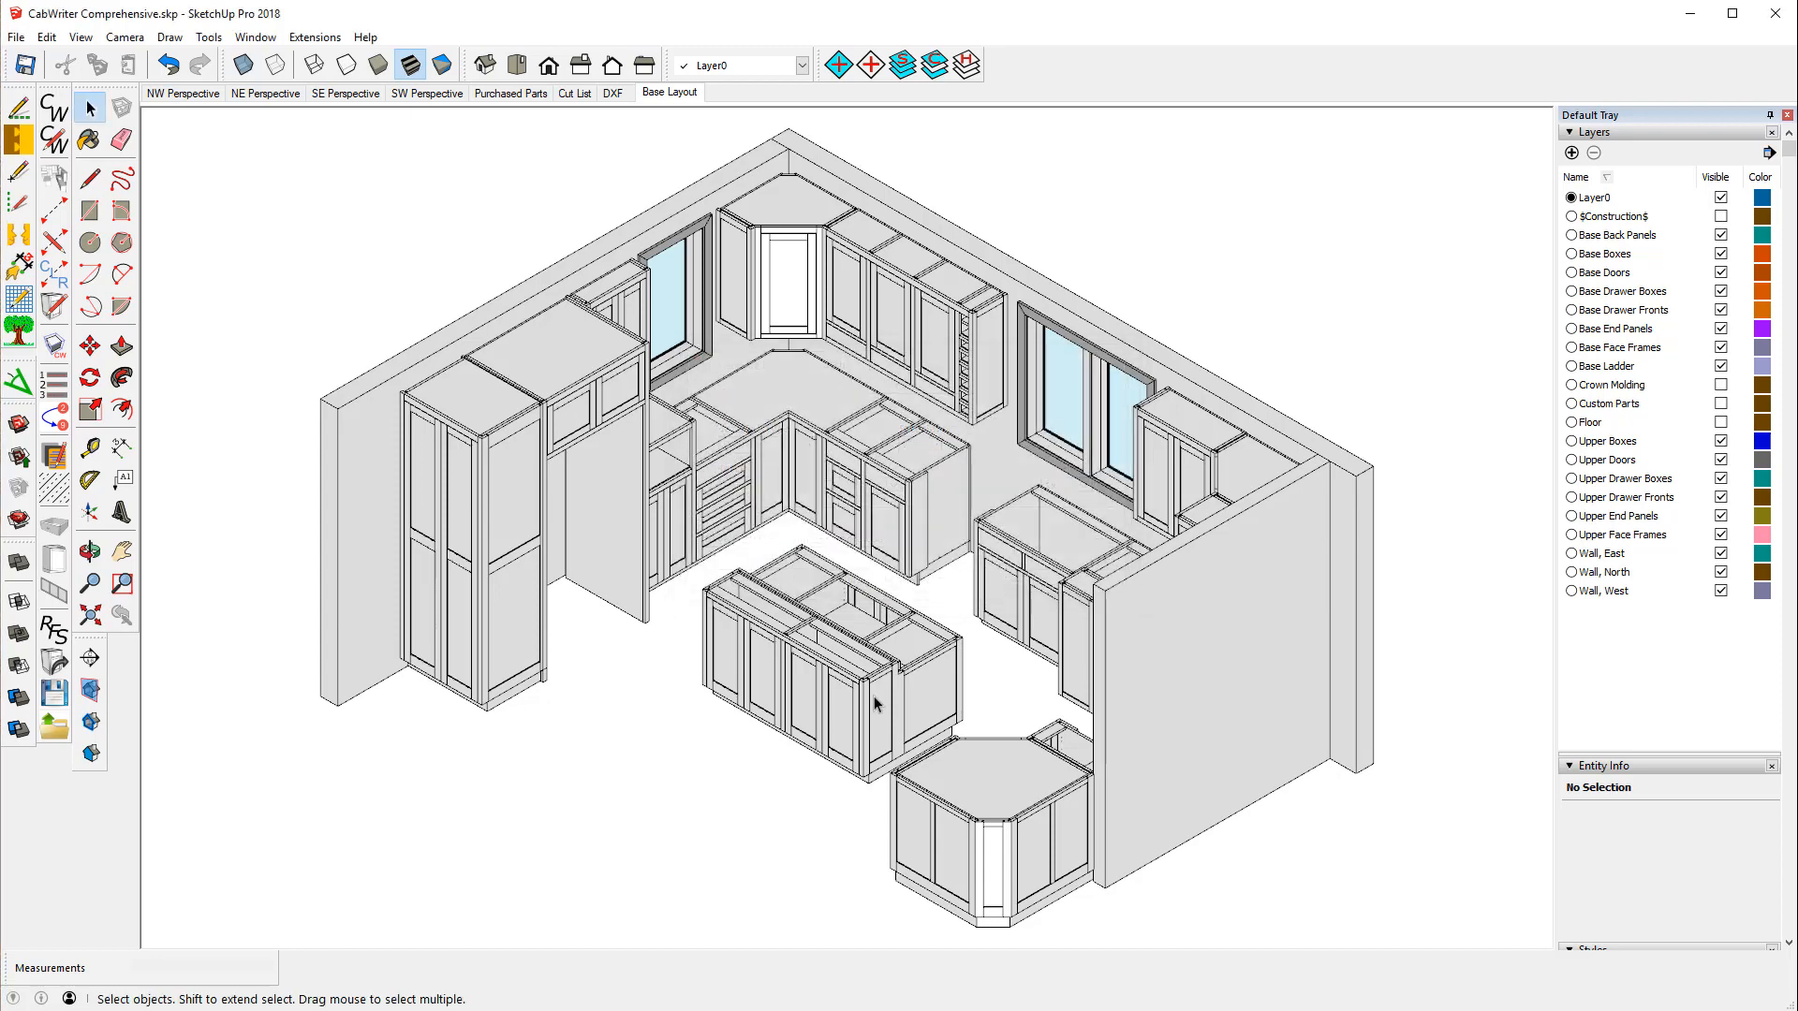
- Reopen the material-hatch association, check the available material types with Rough Lumber kept selected, and finish it
click(53, 488)
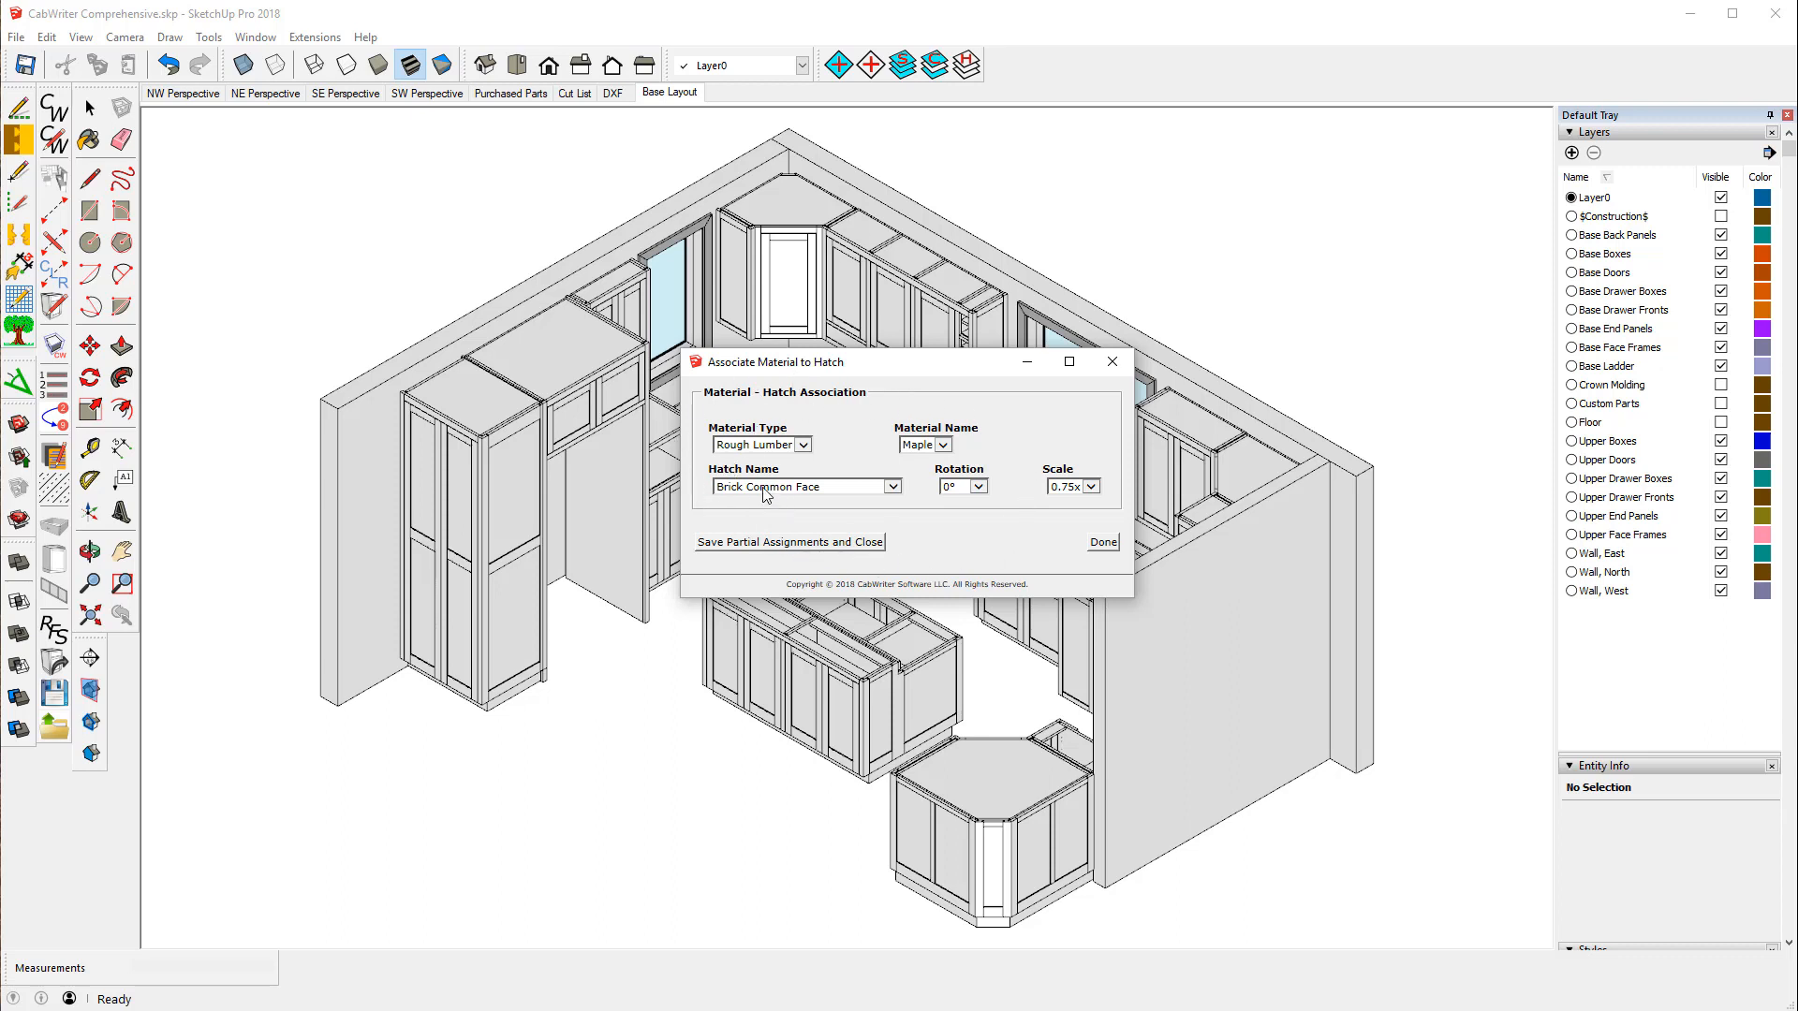
click(805, 446)
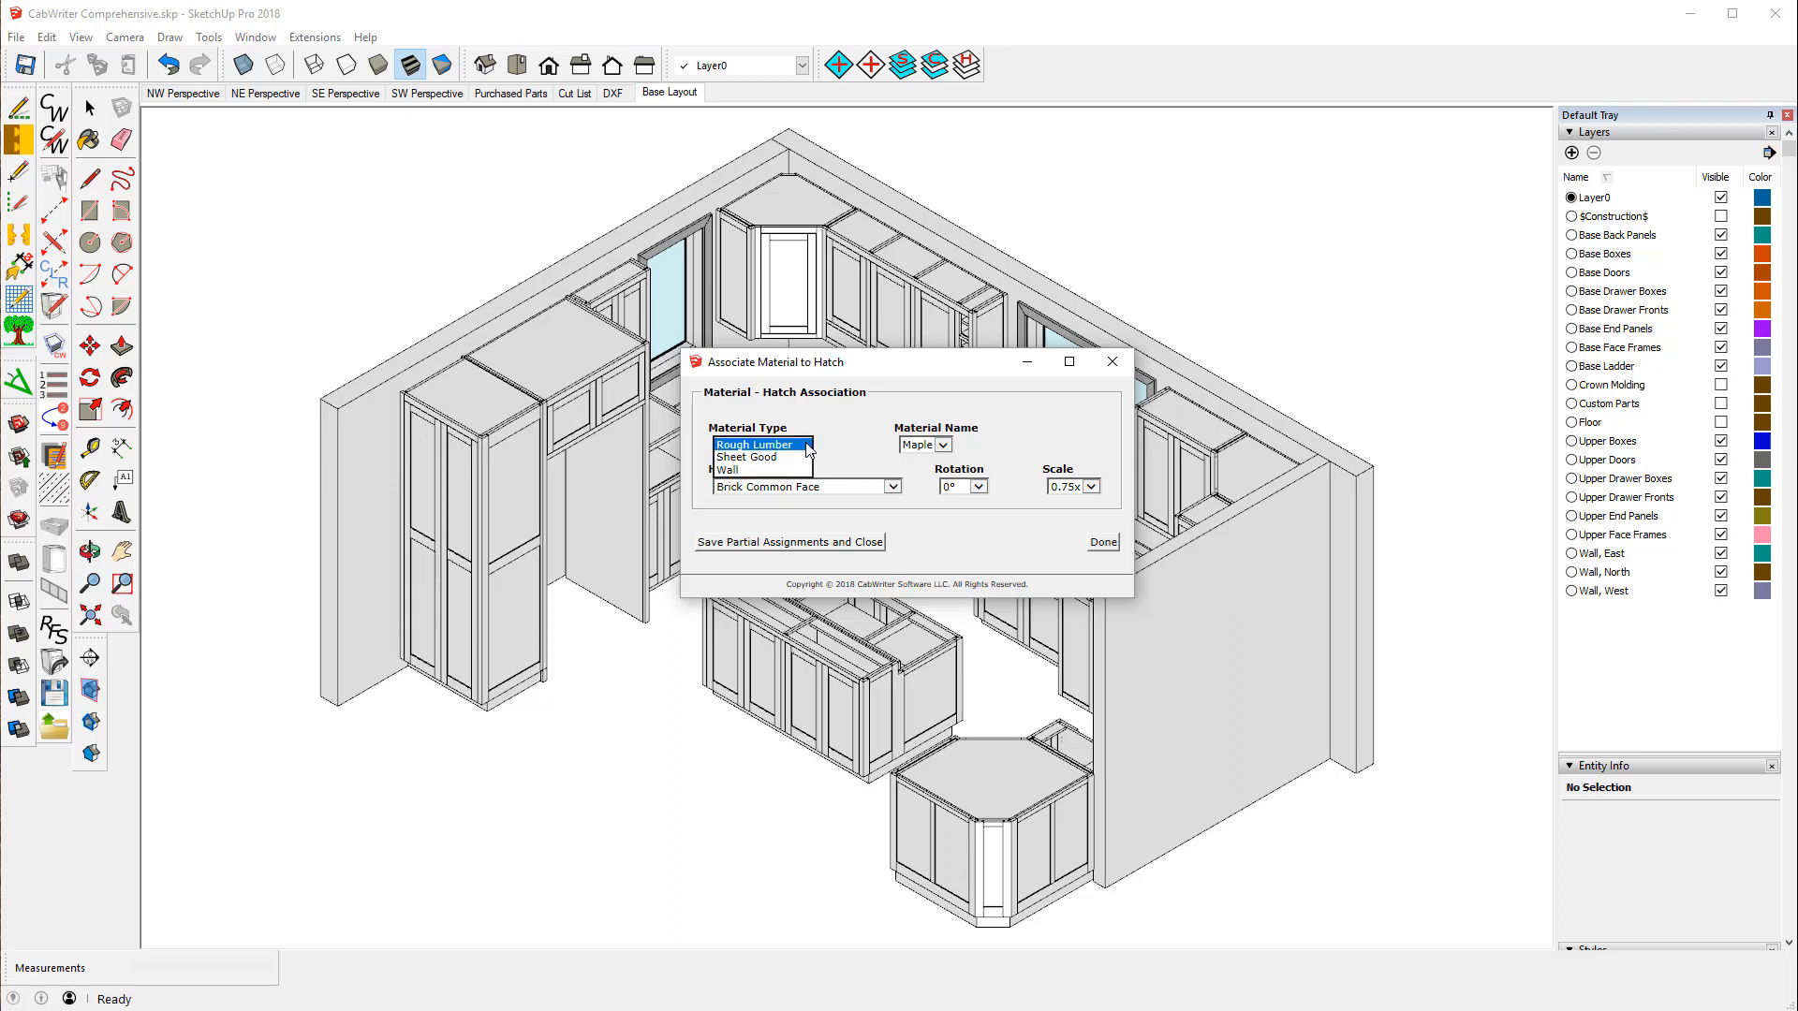
click(779, 444)
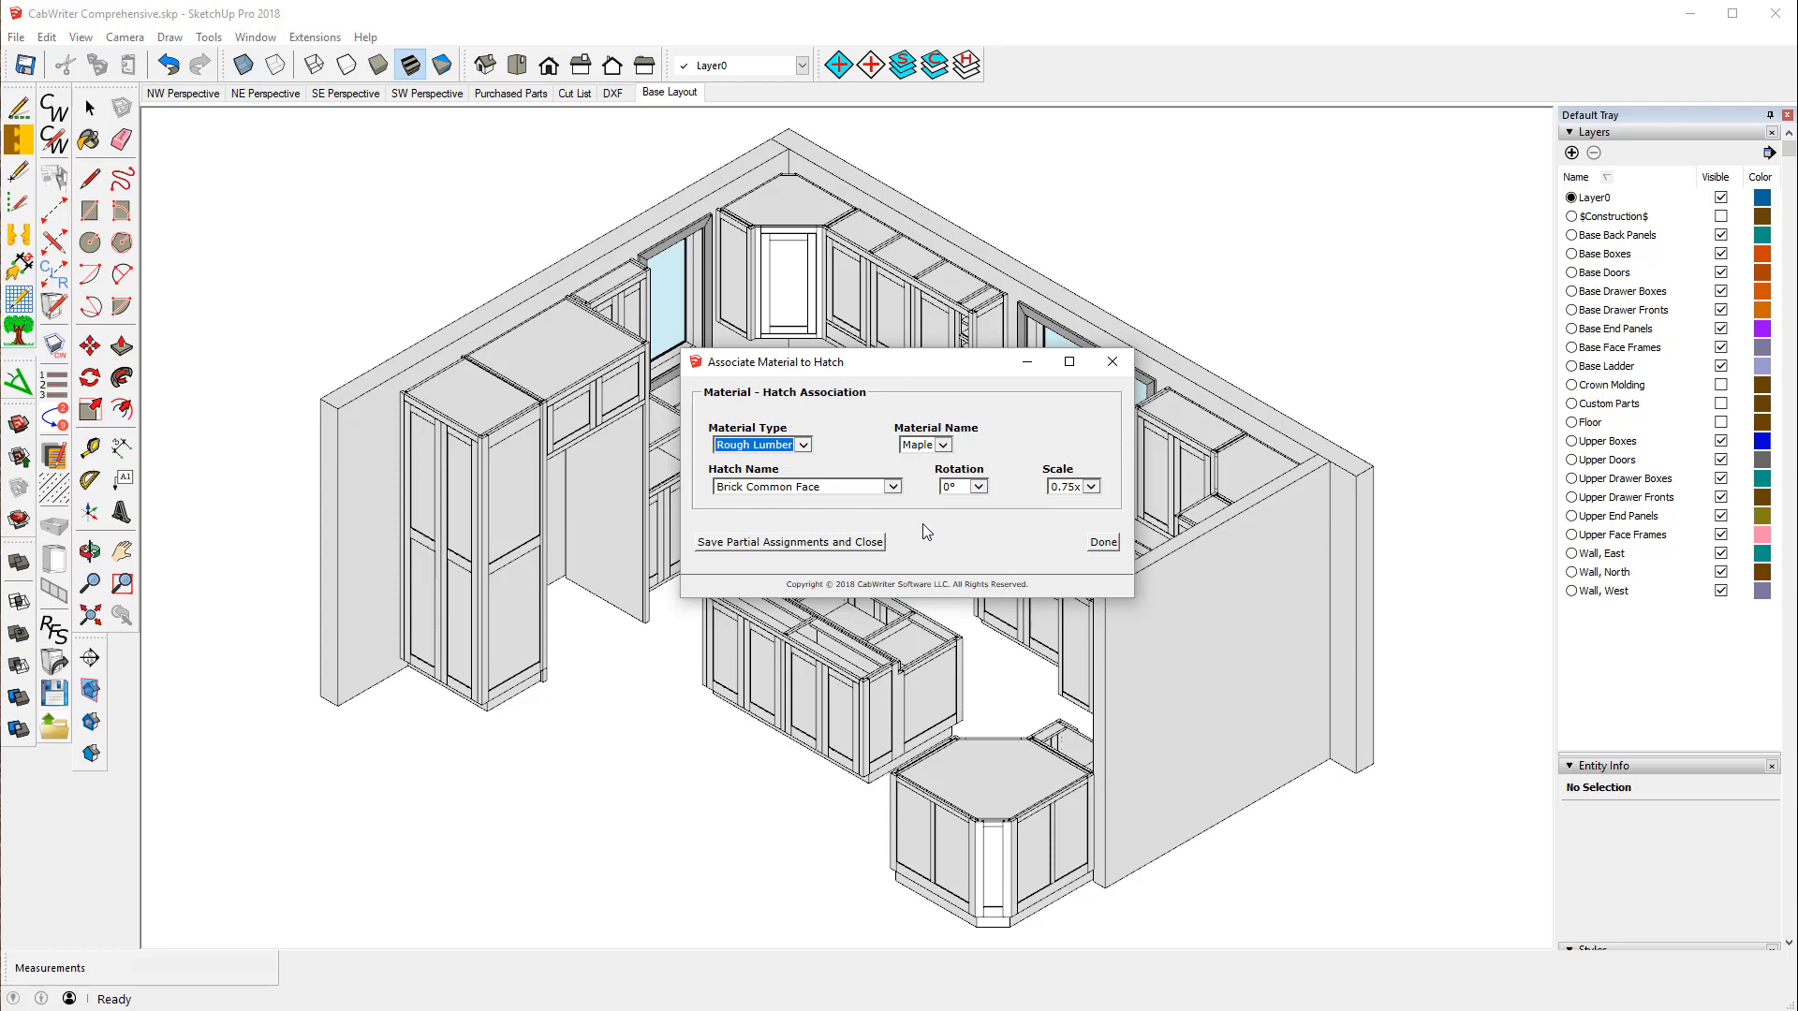
click(1103, 542)
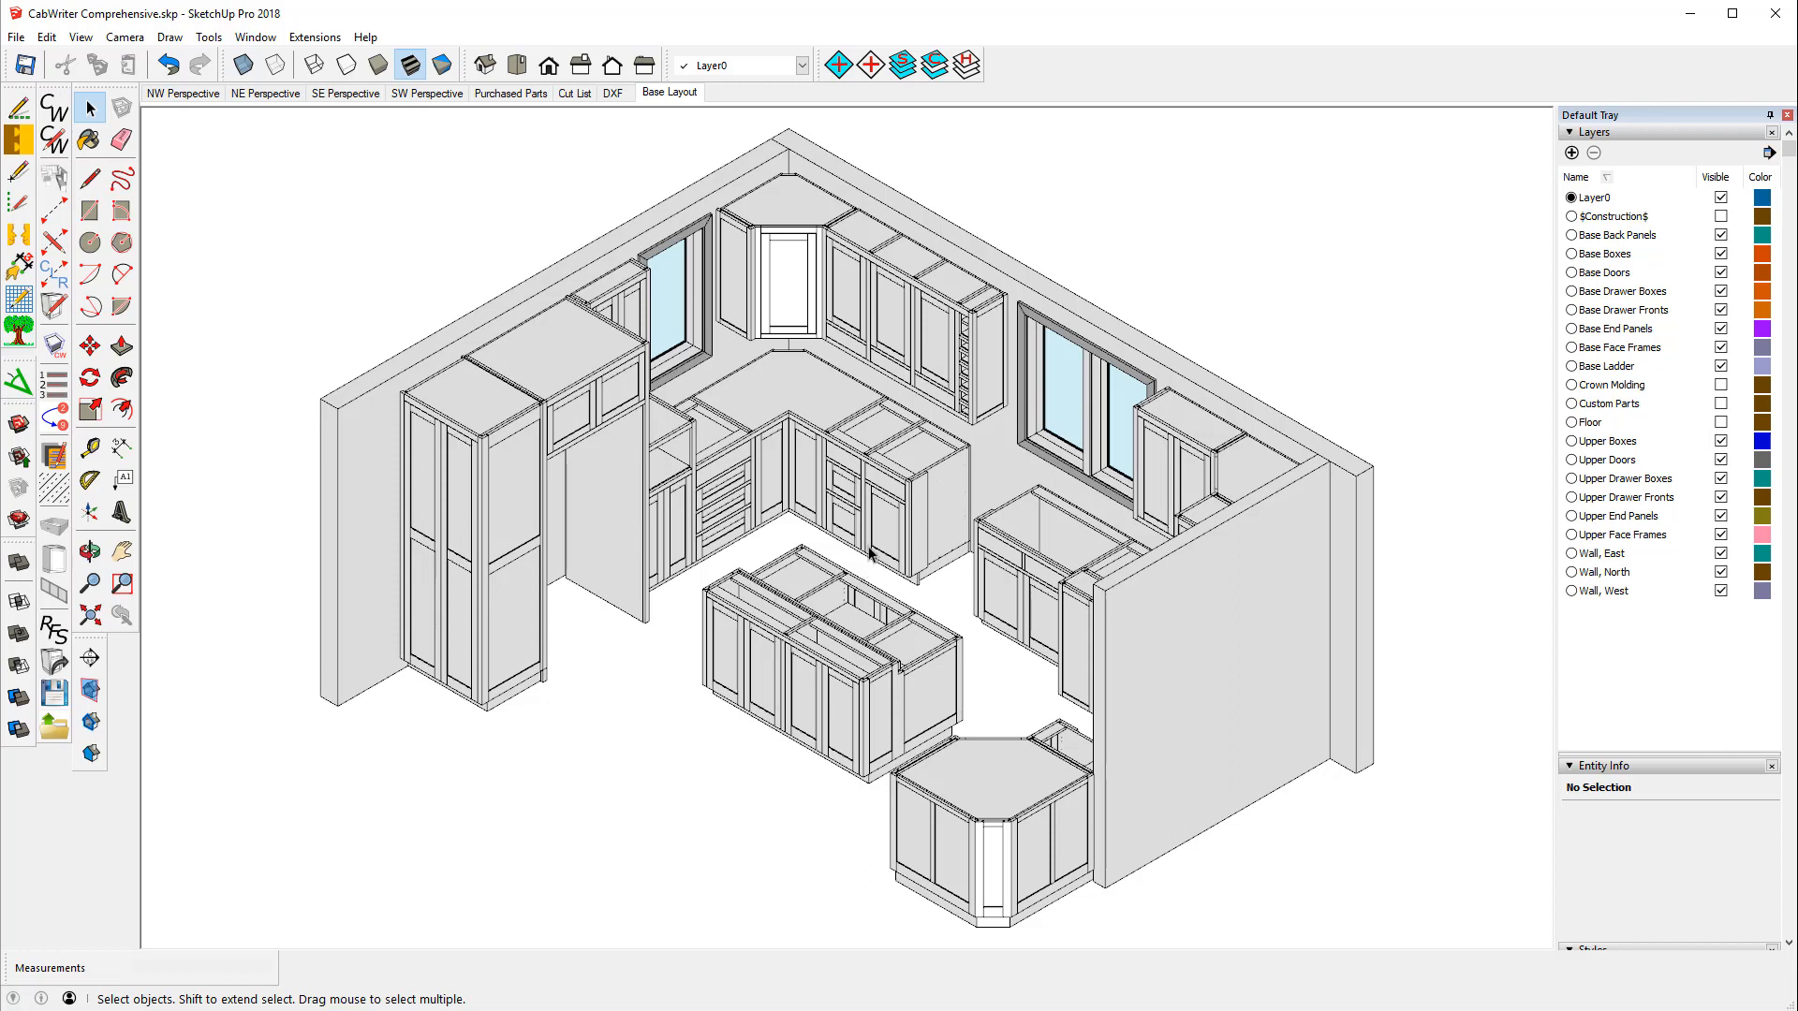
- Display section planes and place one parallel to the north wall at the base cabinet fronts, with name Section 1 and symbol 1
click(88, 687)
click(90, 660)
click(711, 434)
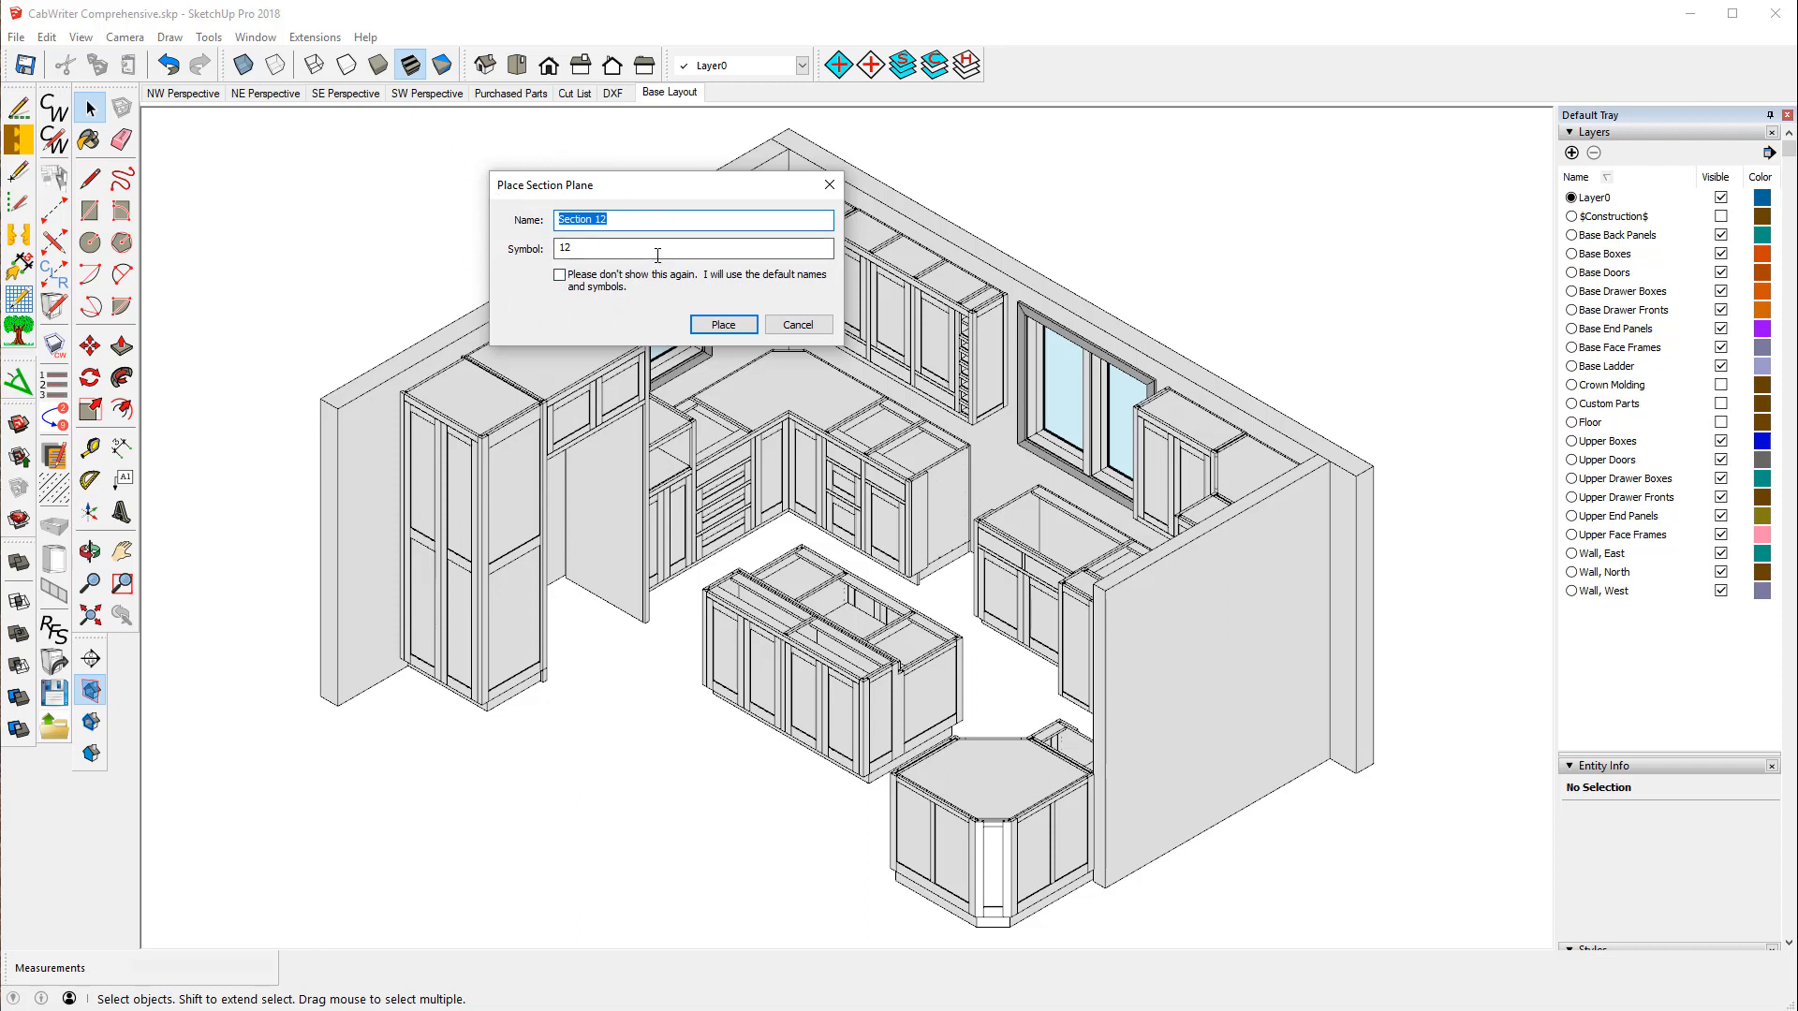
click(615, 221)
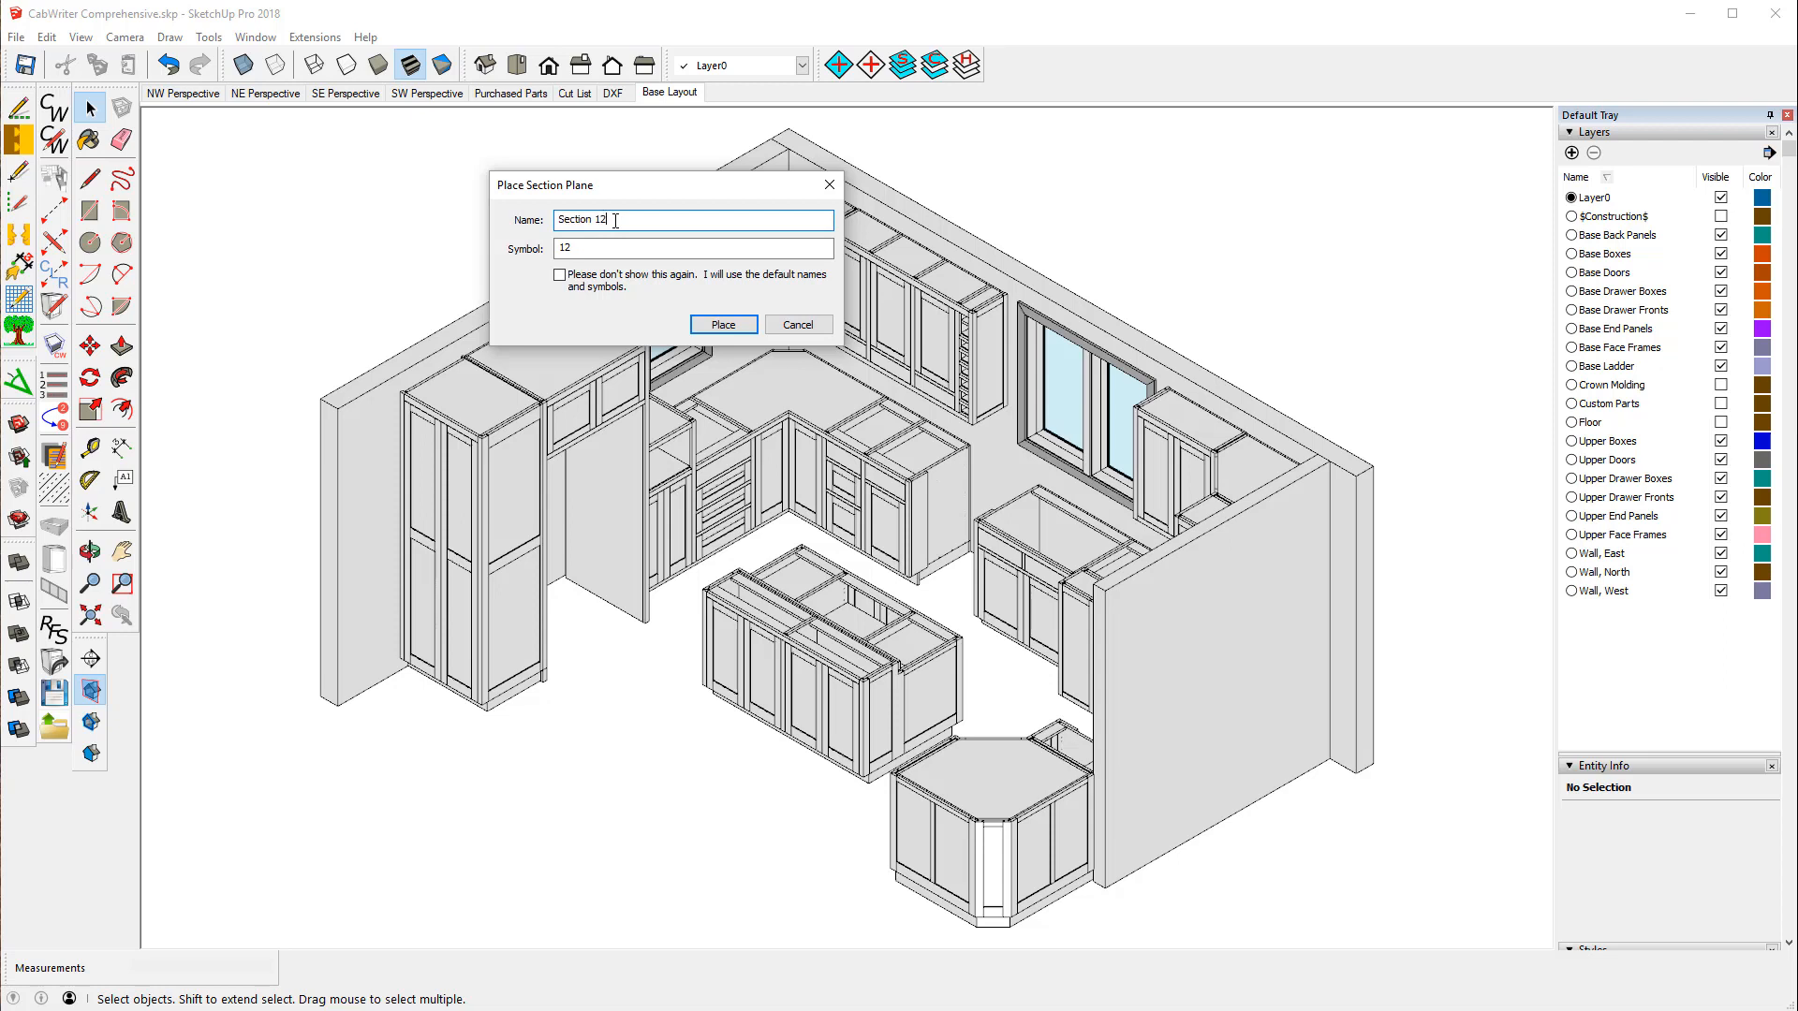
key(BackSpace)
click(617, 244)
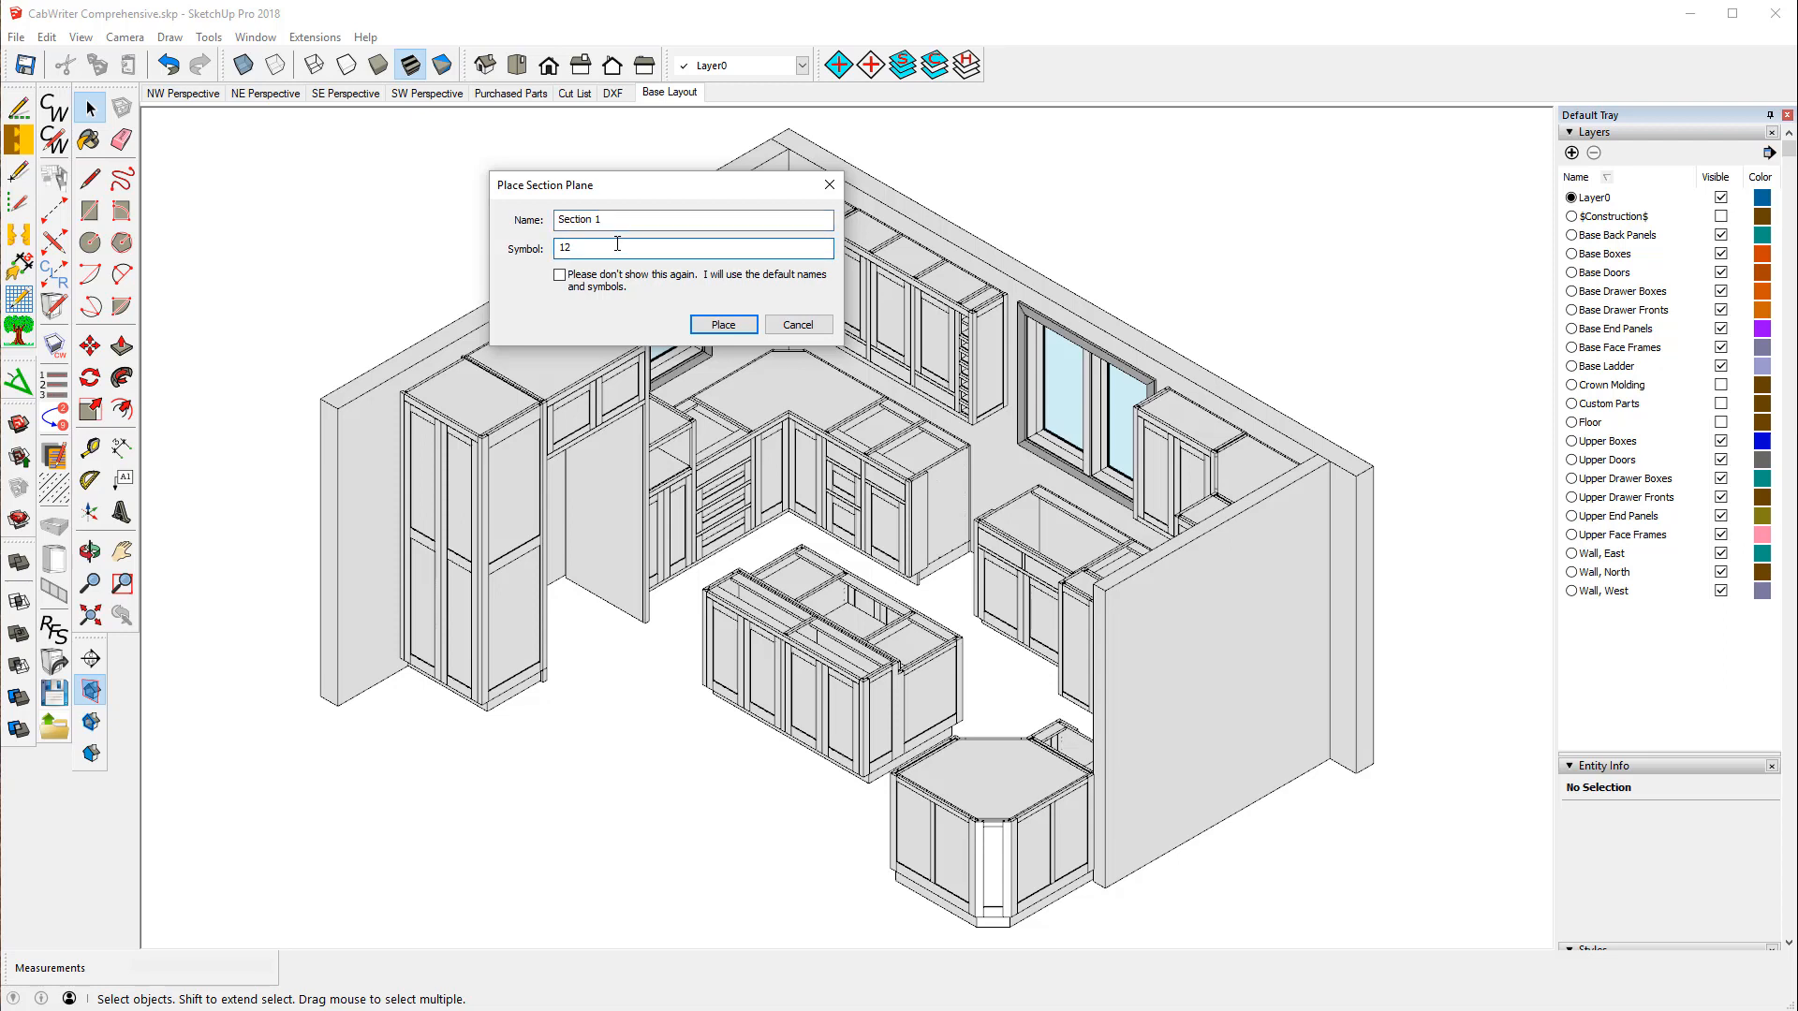
key(BackSpace)
click(723, 325)
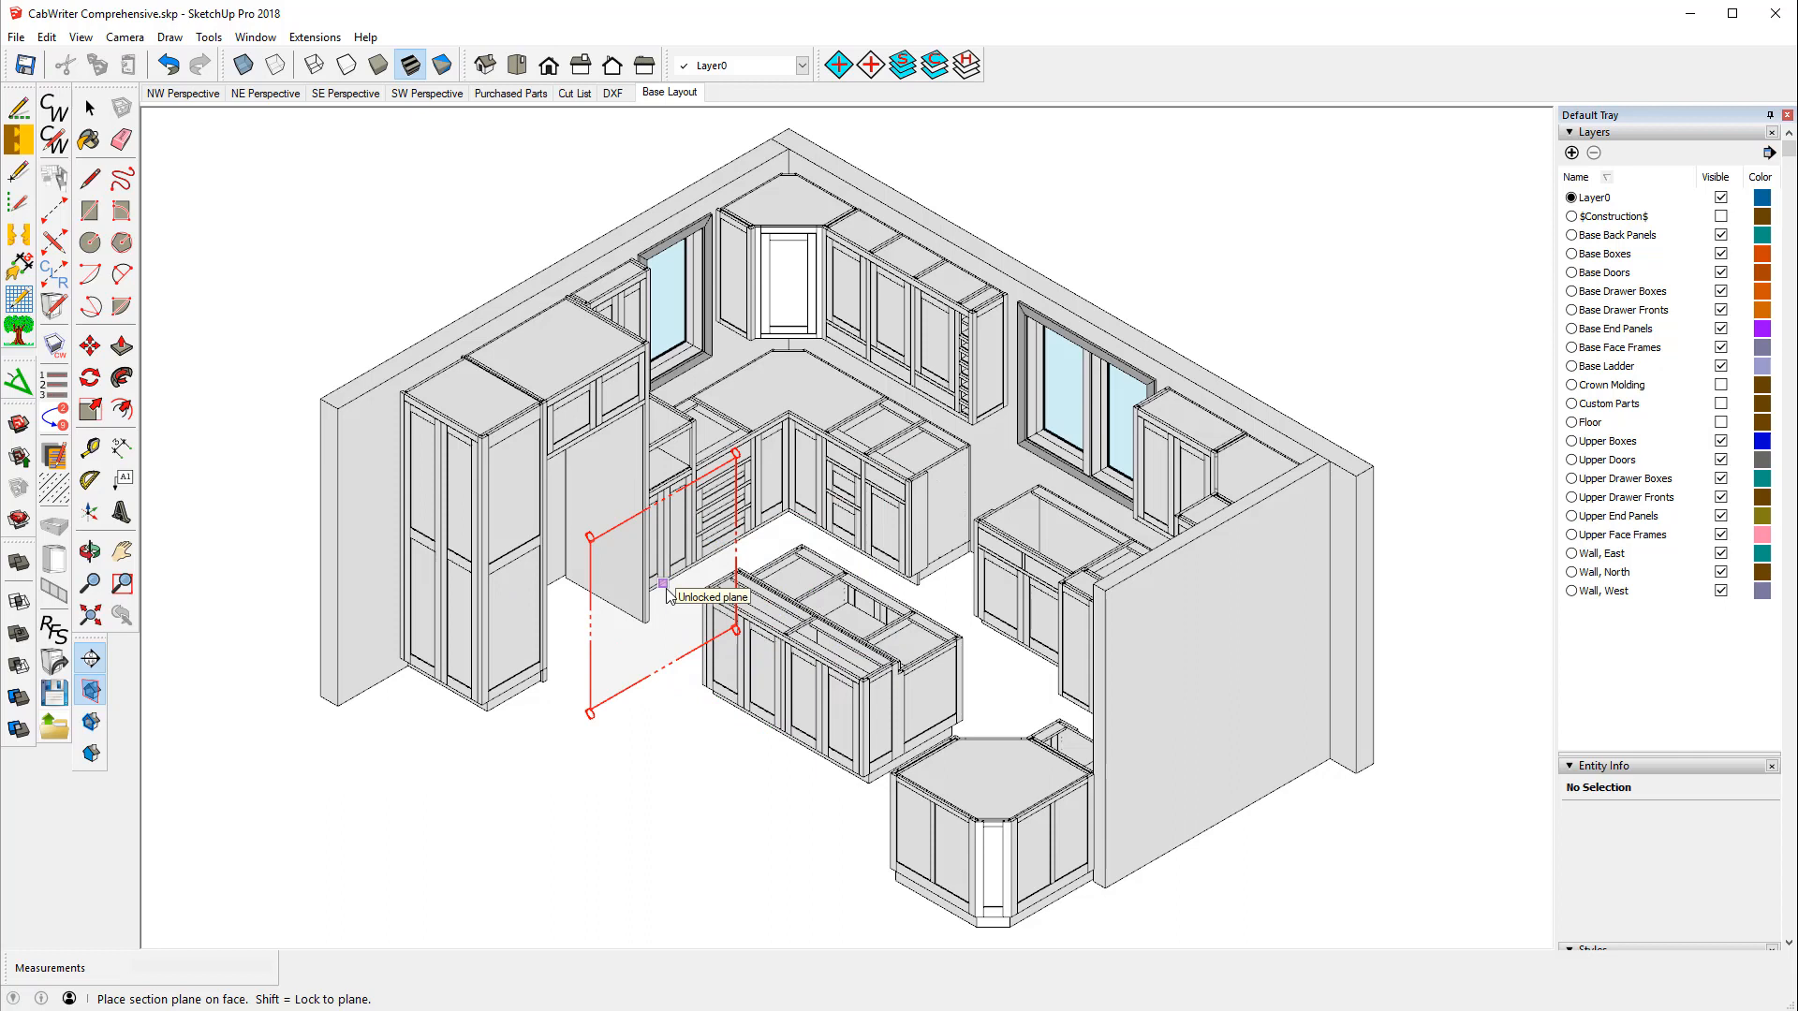
click(886, 494)
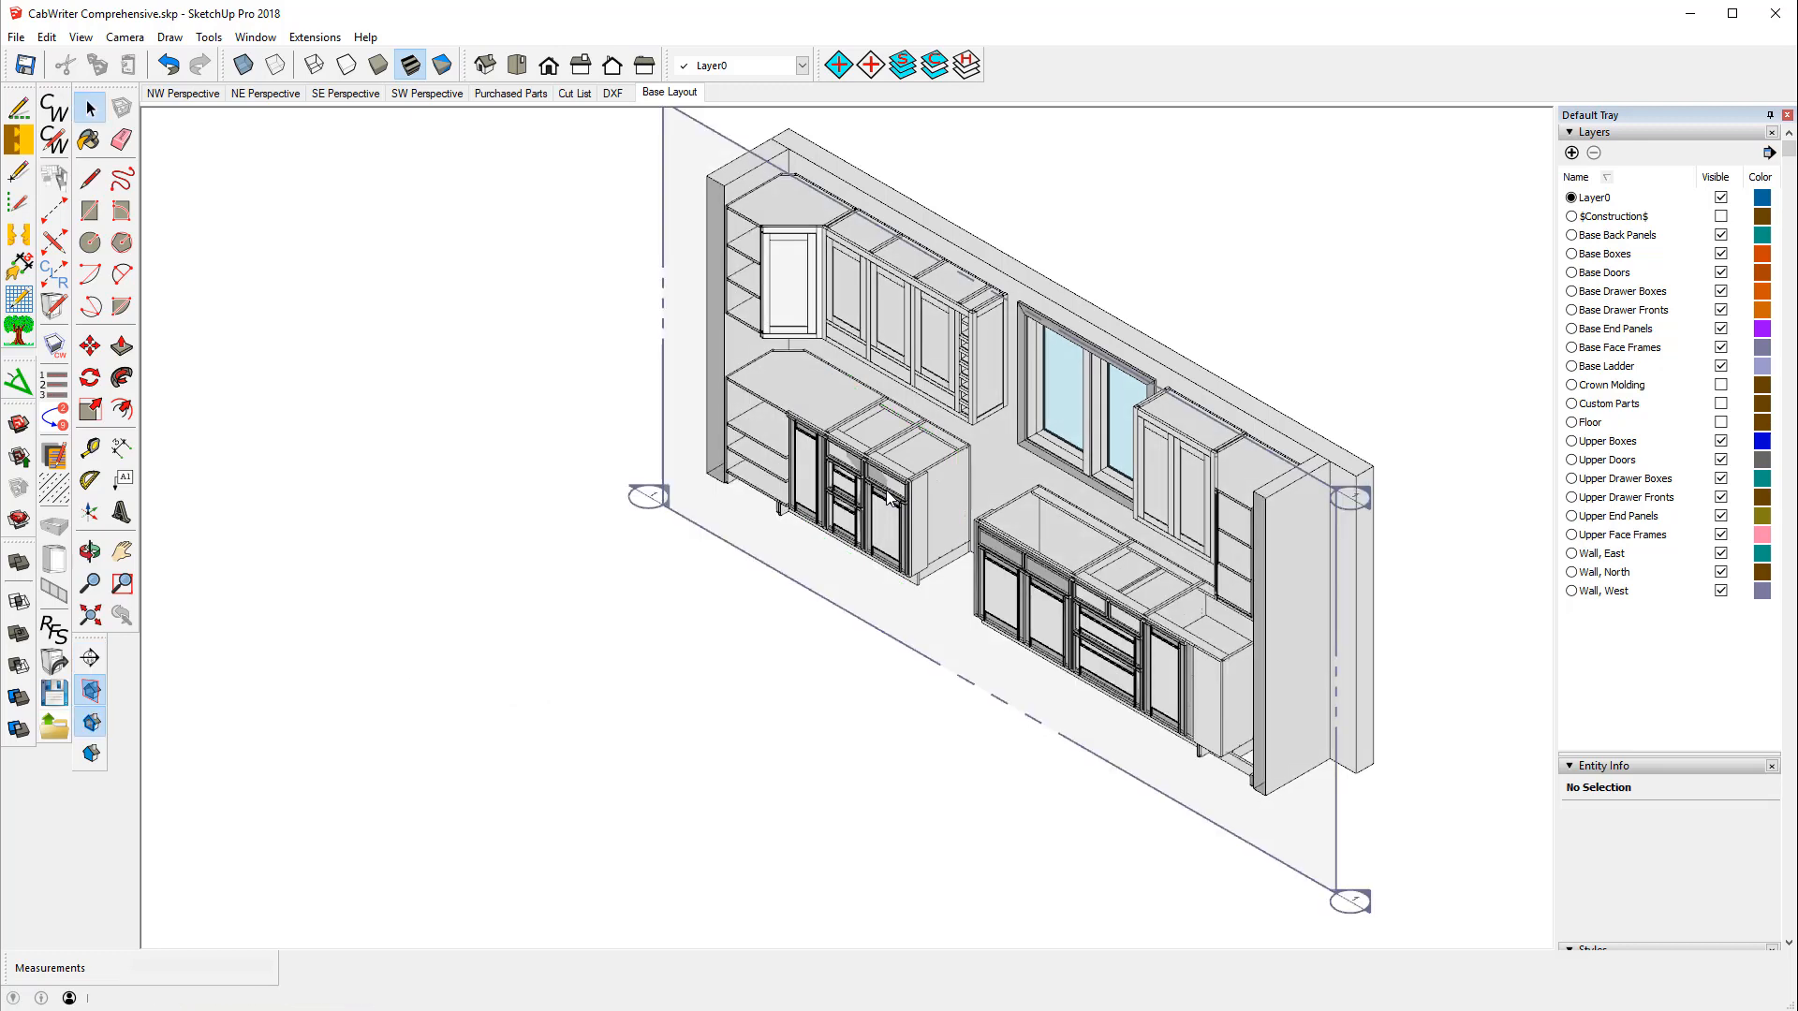
key(space)
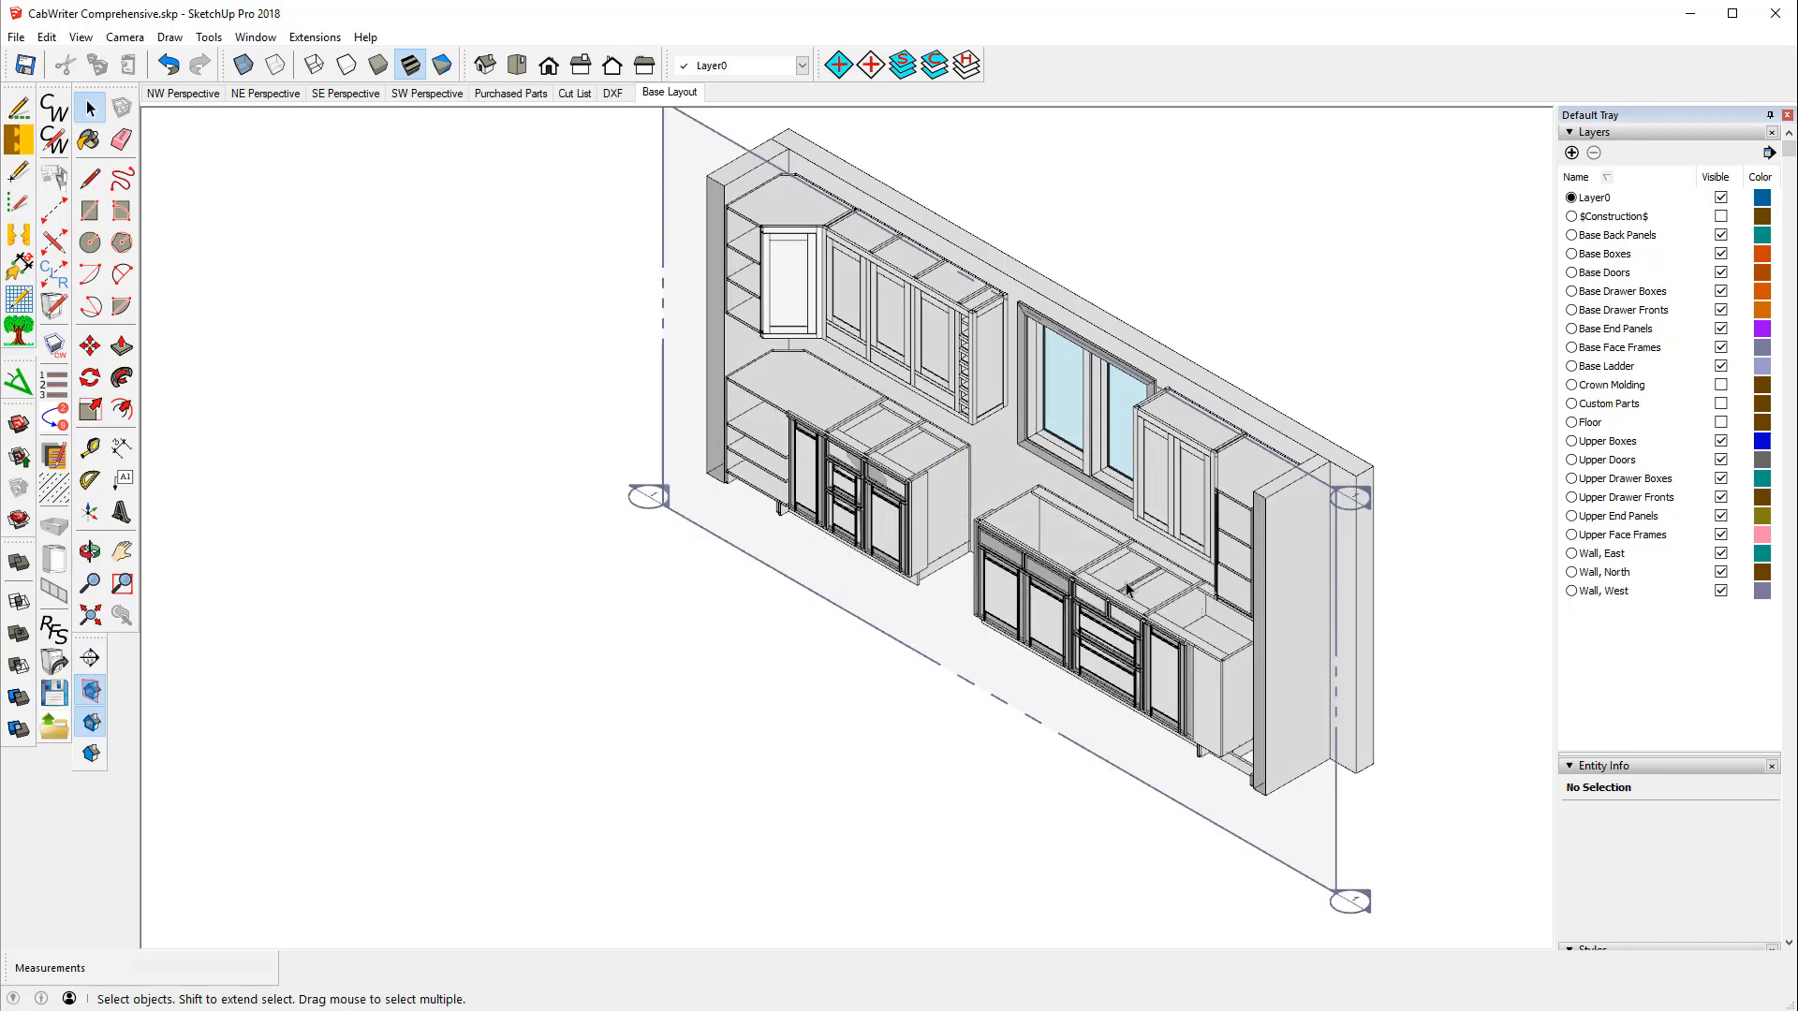
- Move the section plane about 7 21/32" along the green axis toward the north wall so it cuts through the cabinet boxes
click(1362, 506)
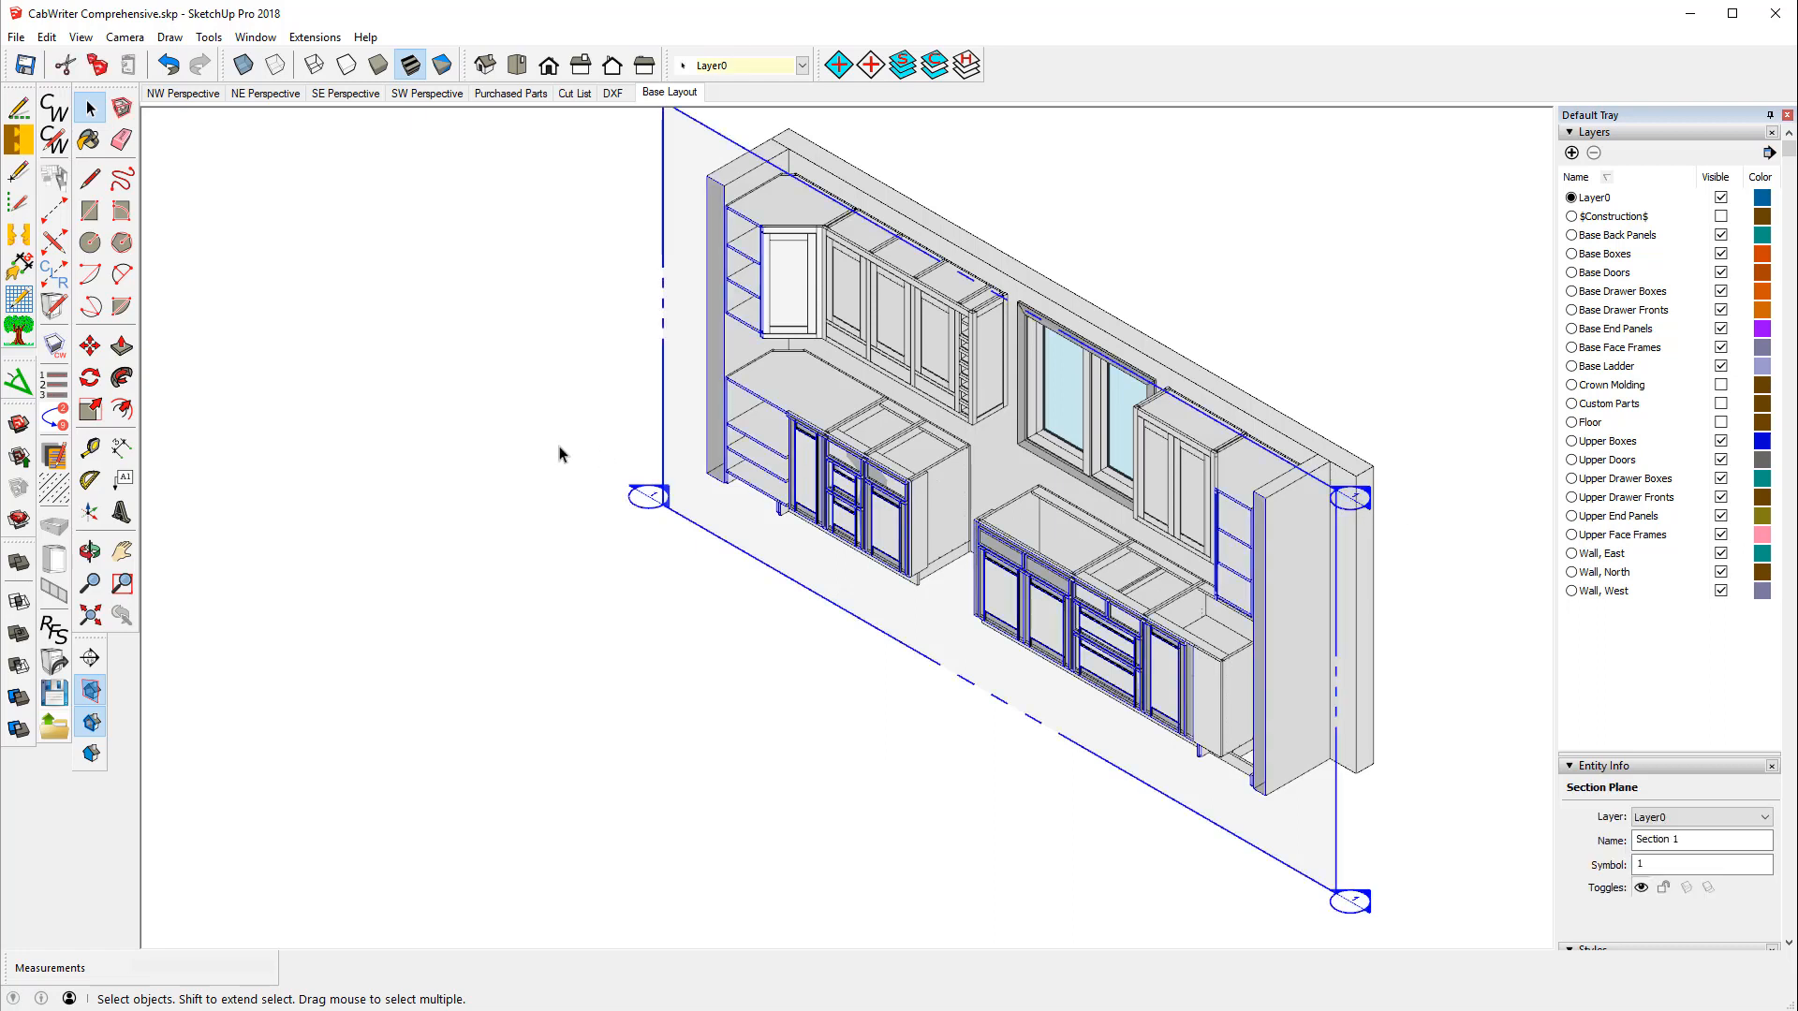
click(89, 346)
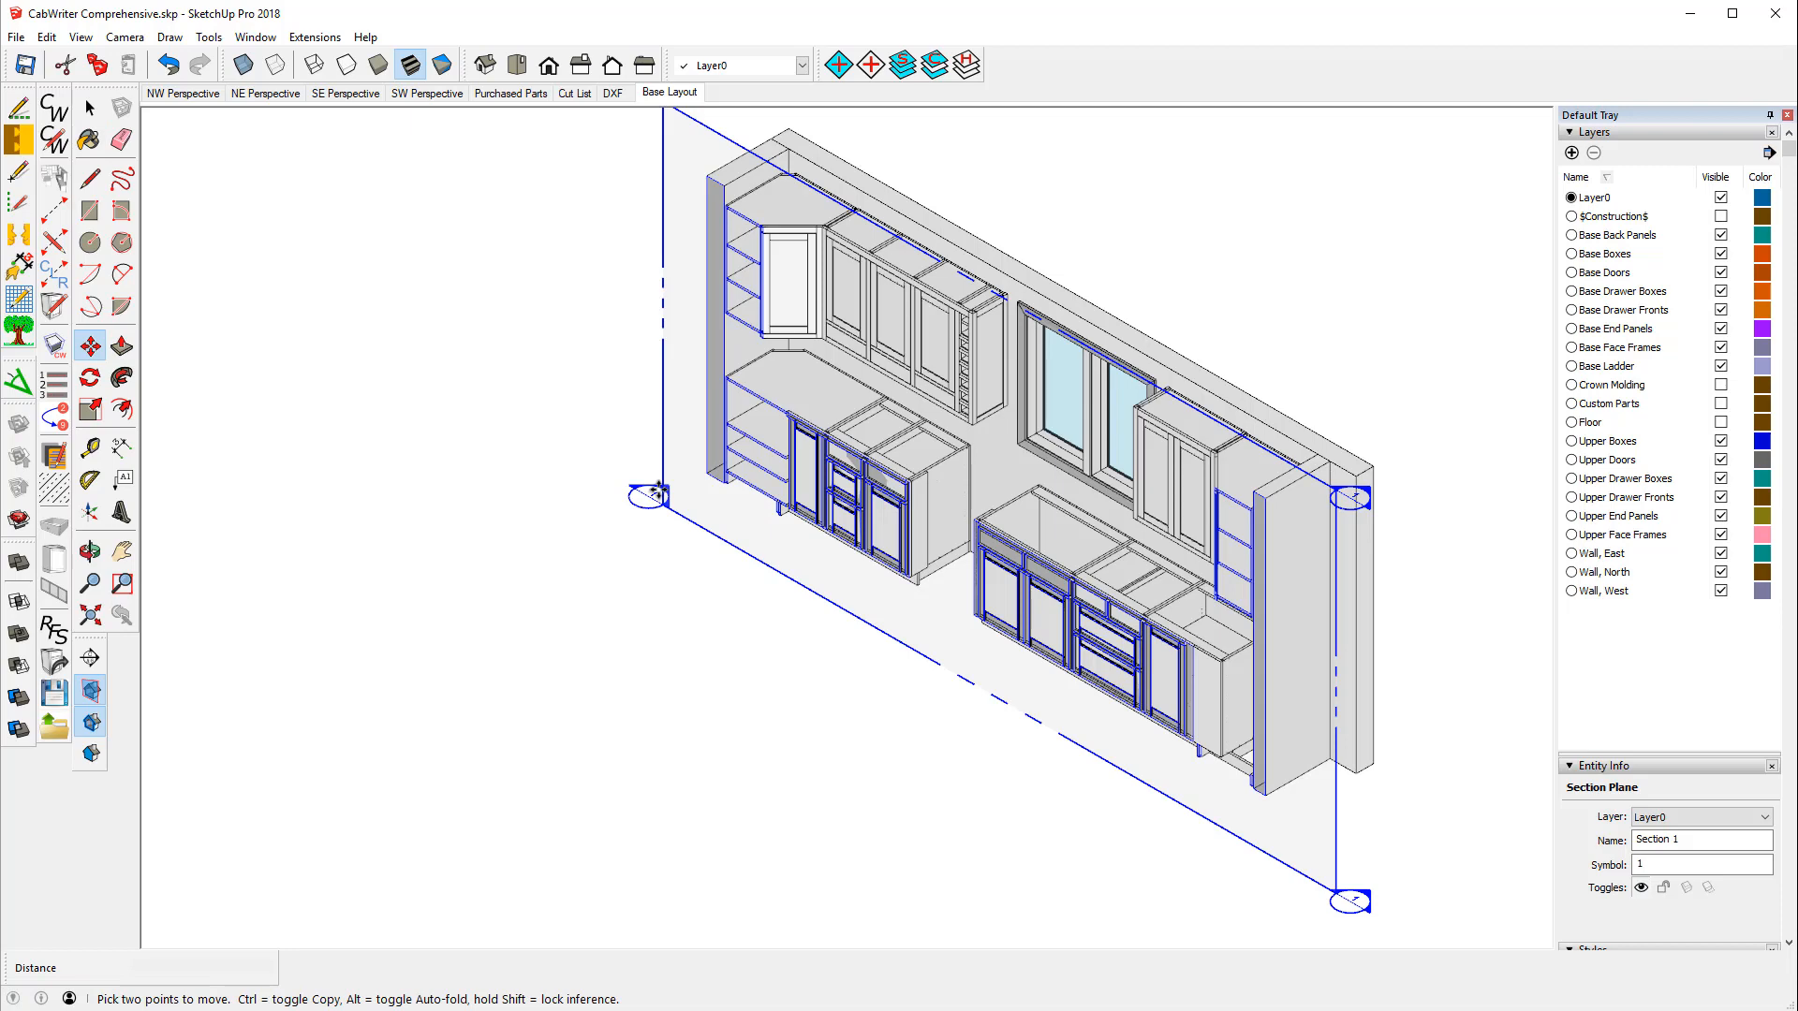
click(658, 491)
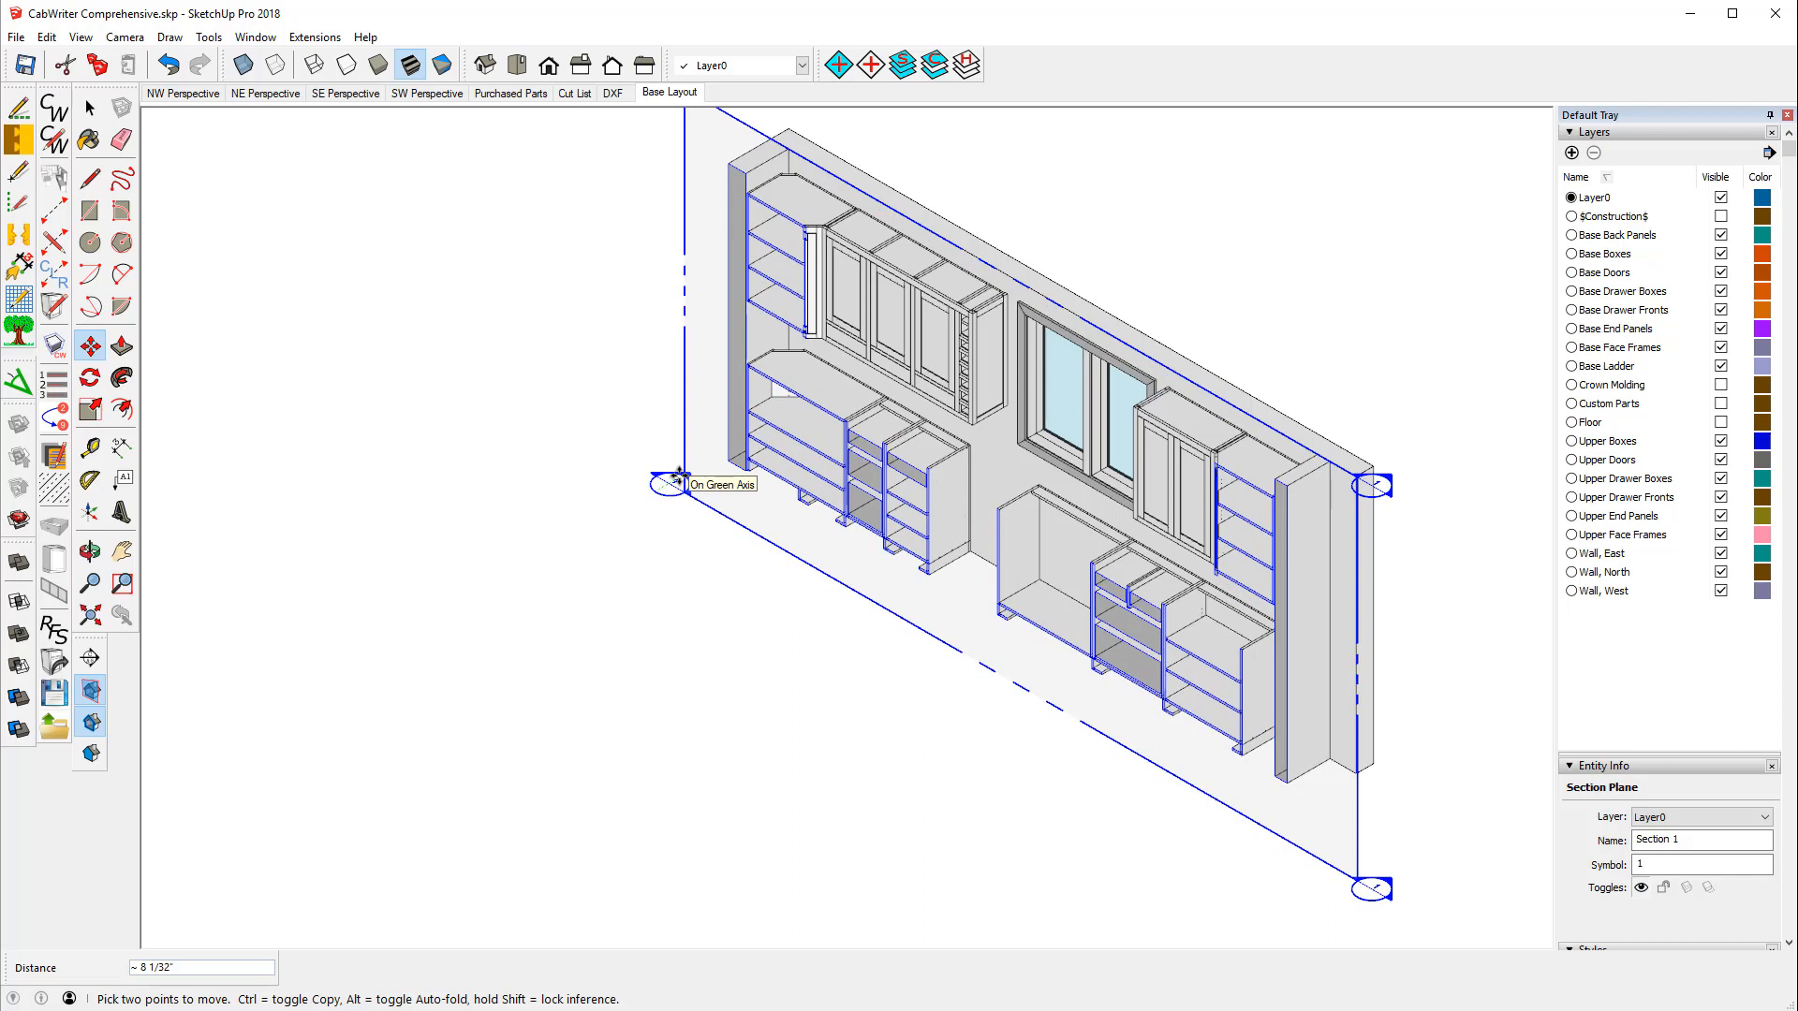
click(675, 474)
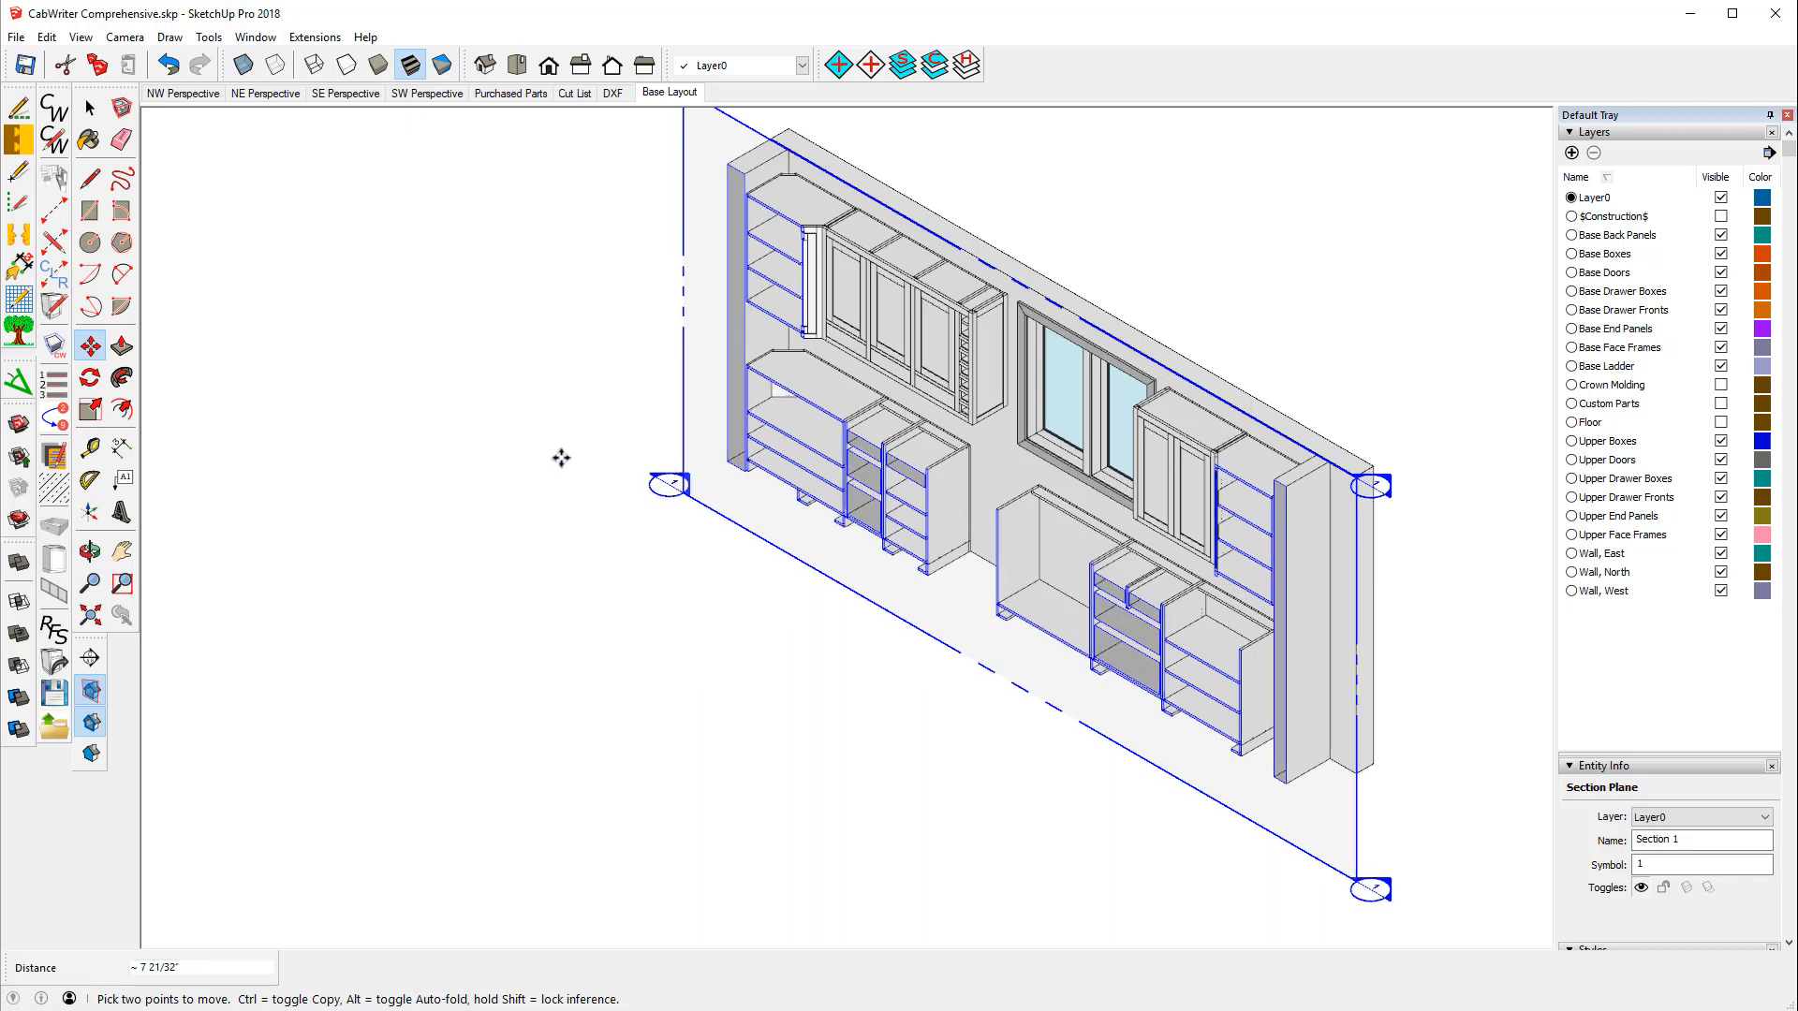
- Create a CabWriter section from the section plane, named North Elevation, covering all objects with the Front section color
click(170, 39)
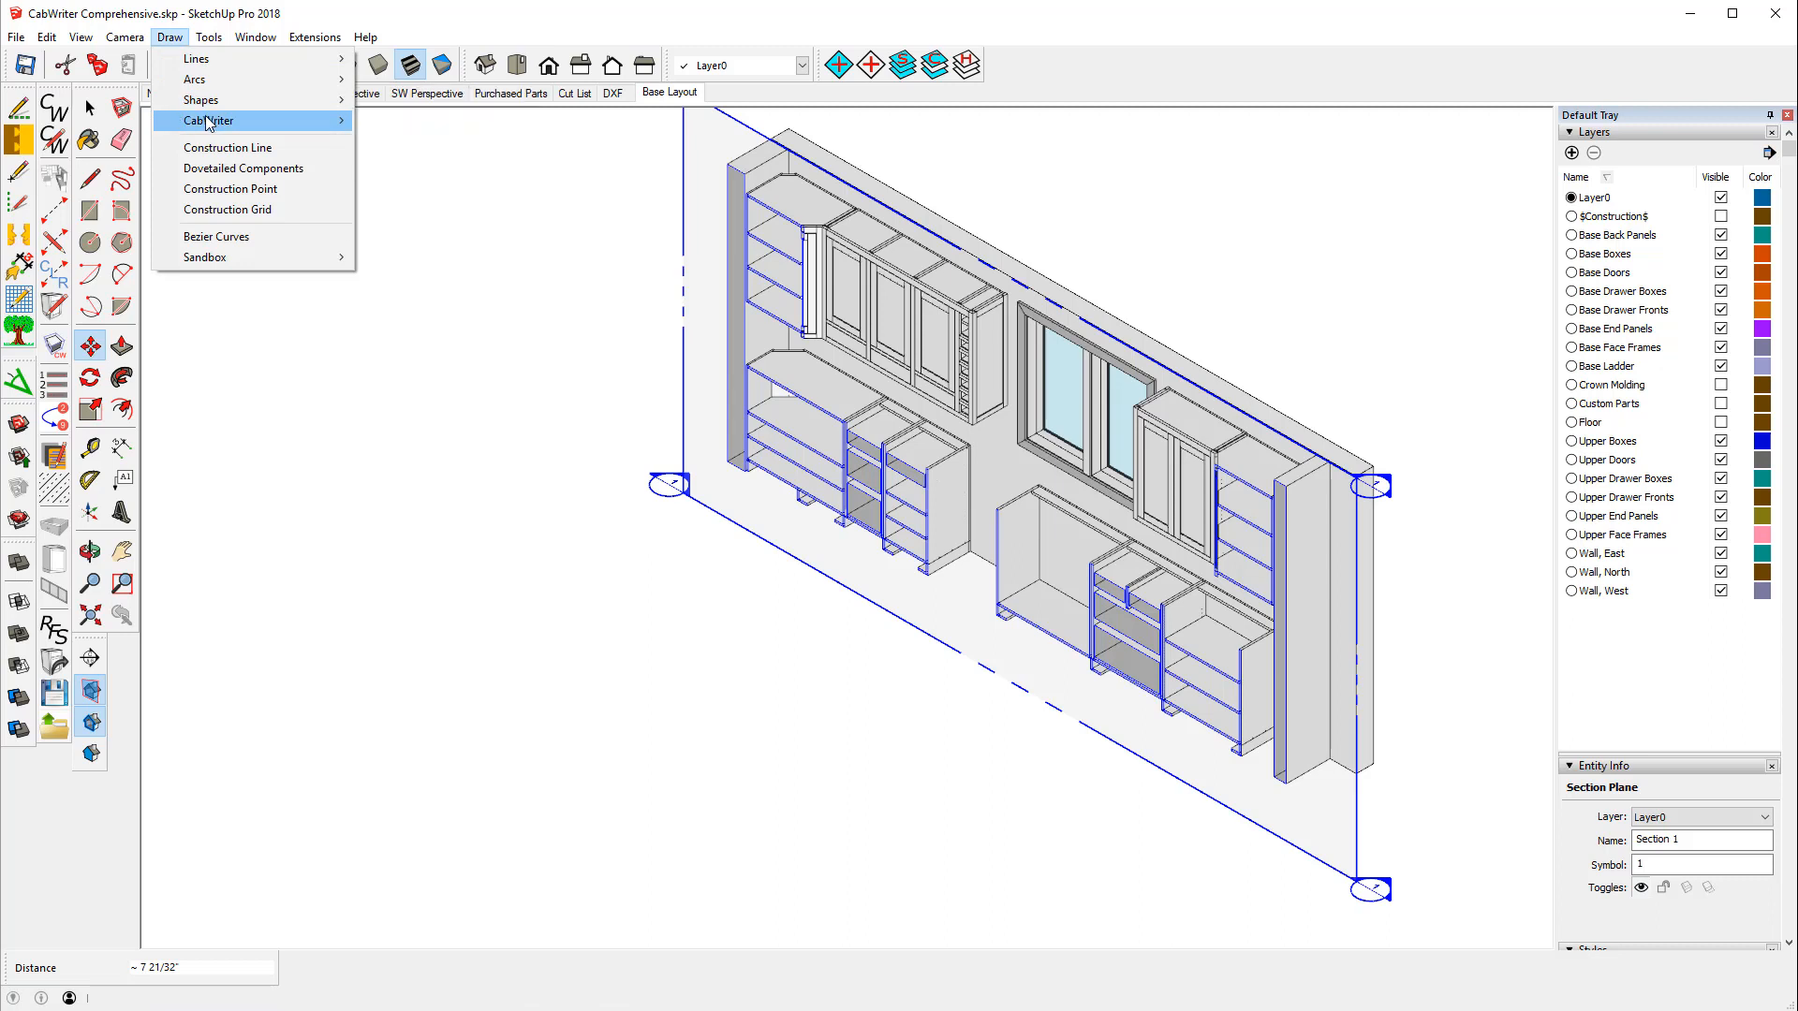
mouse_move(208, 122)
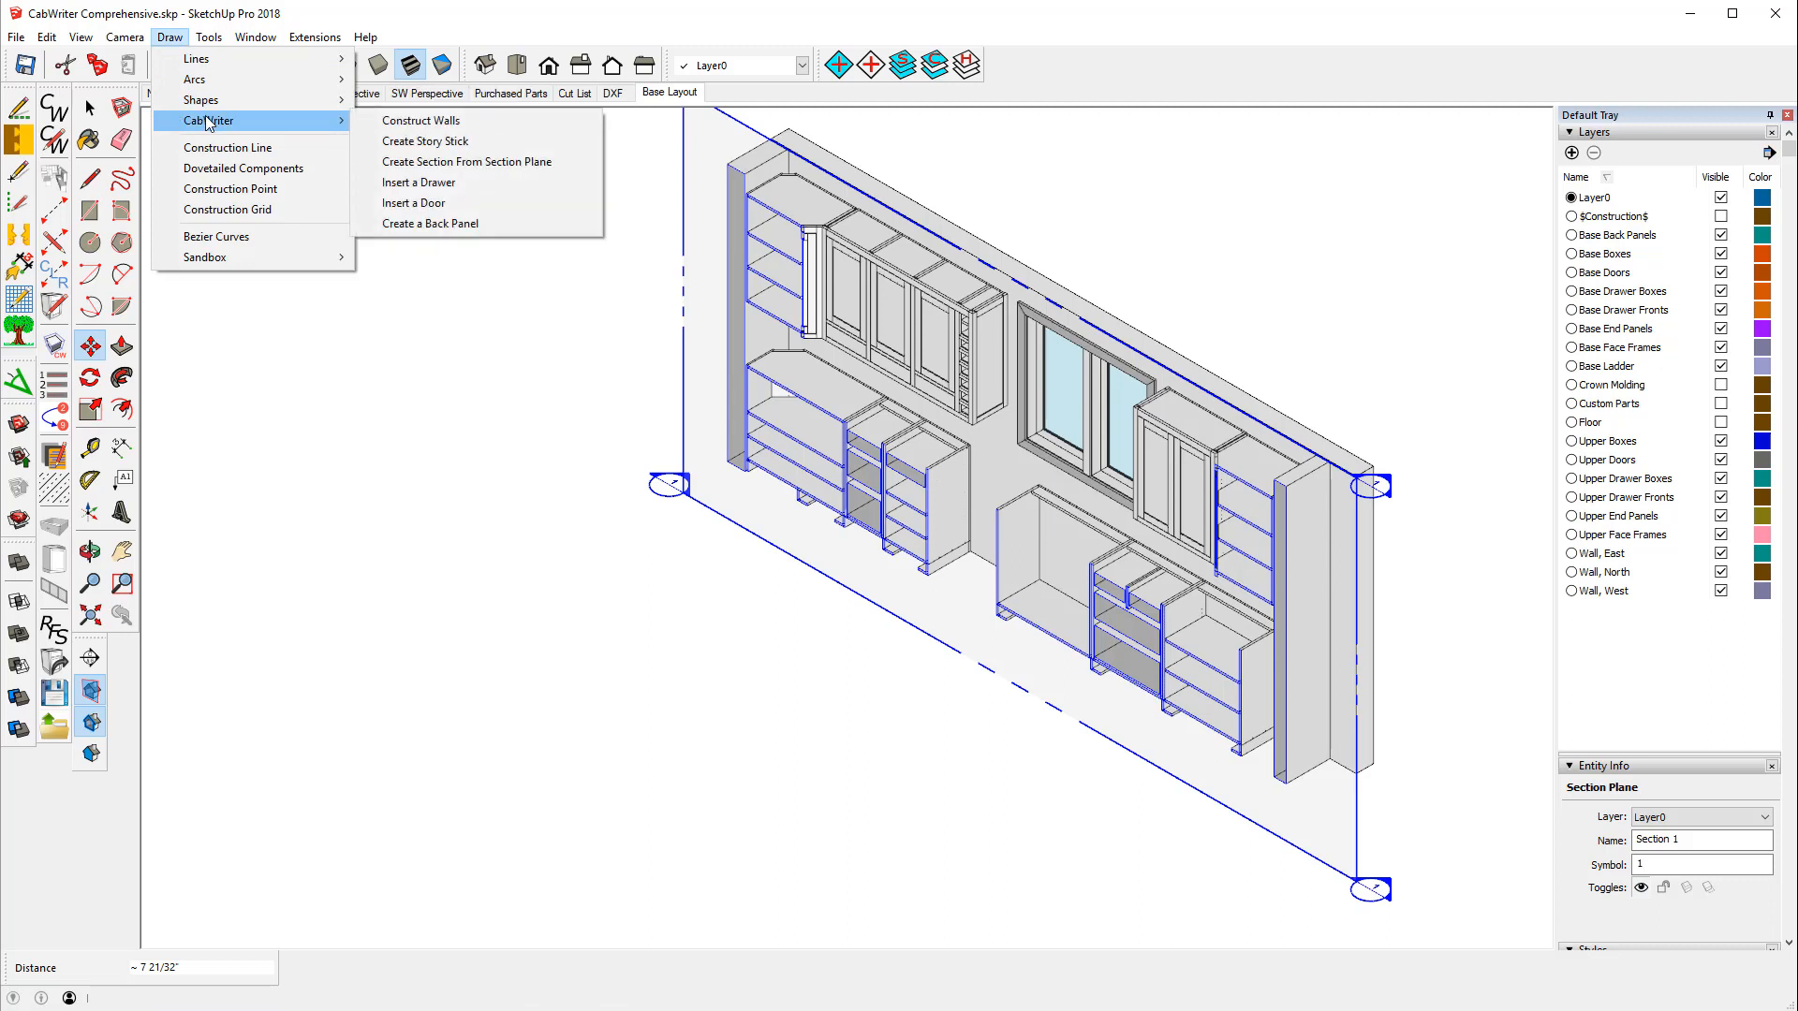
click(470, 164)
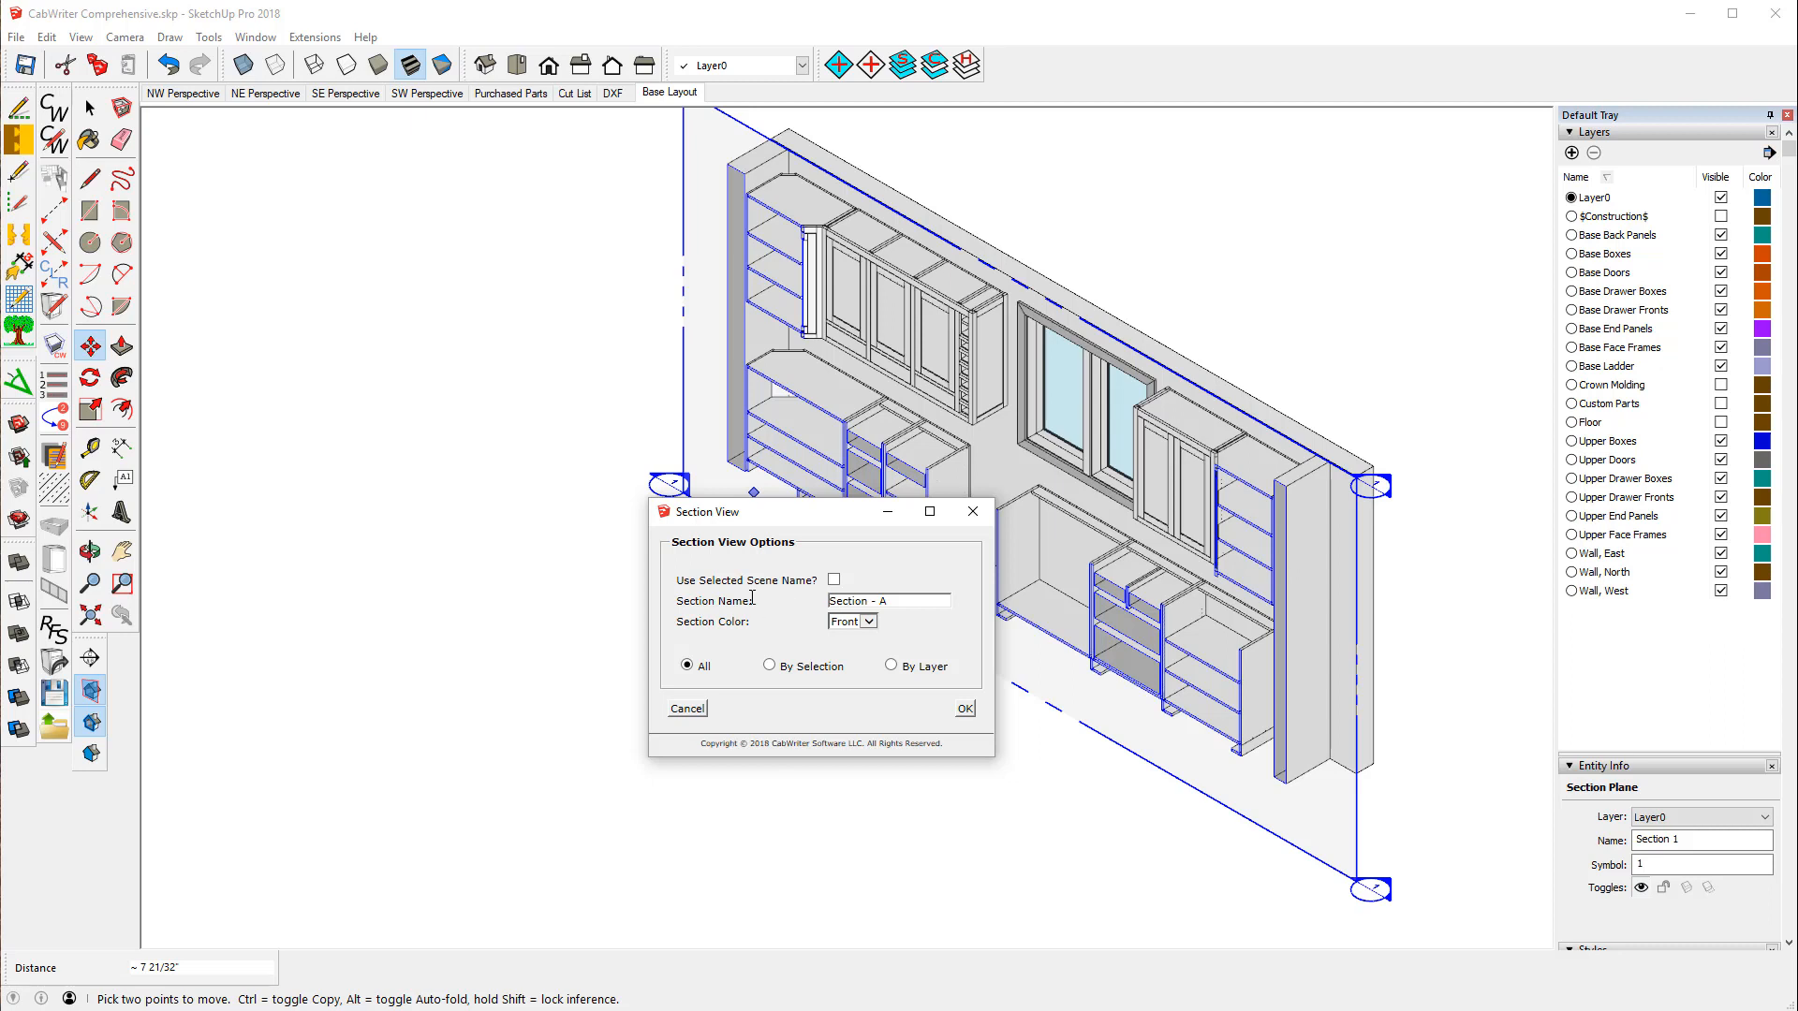
click(833, 581)
click(833, 579)
drag(907, 601, 805, 594)
text(North Elevation)
click(964, 709)
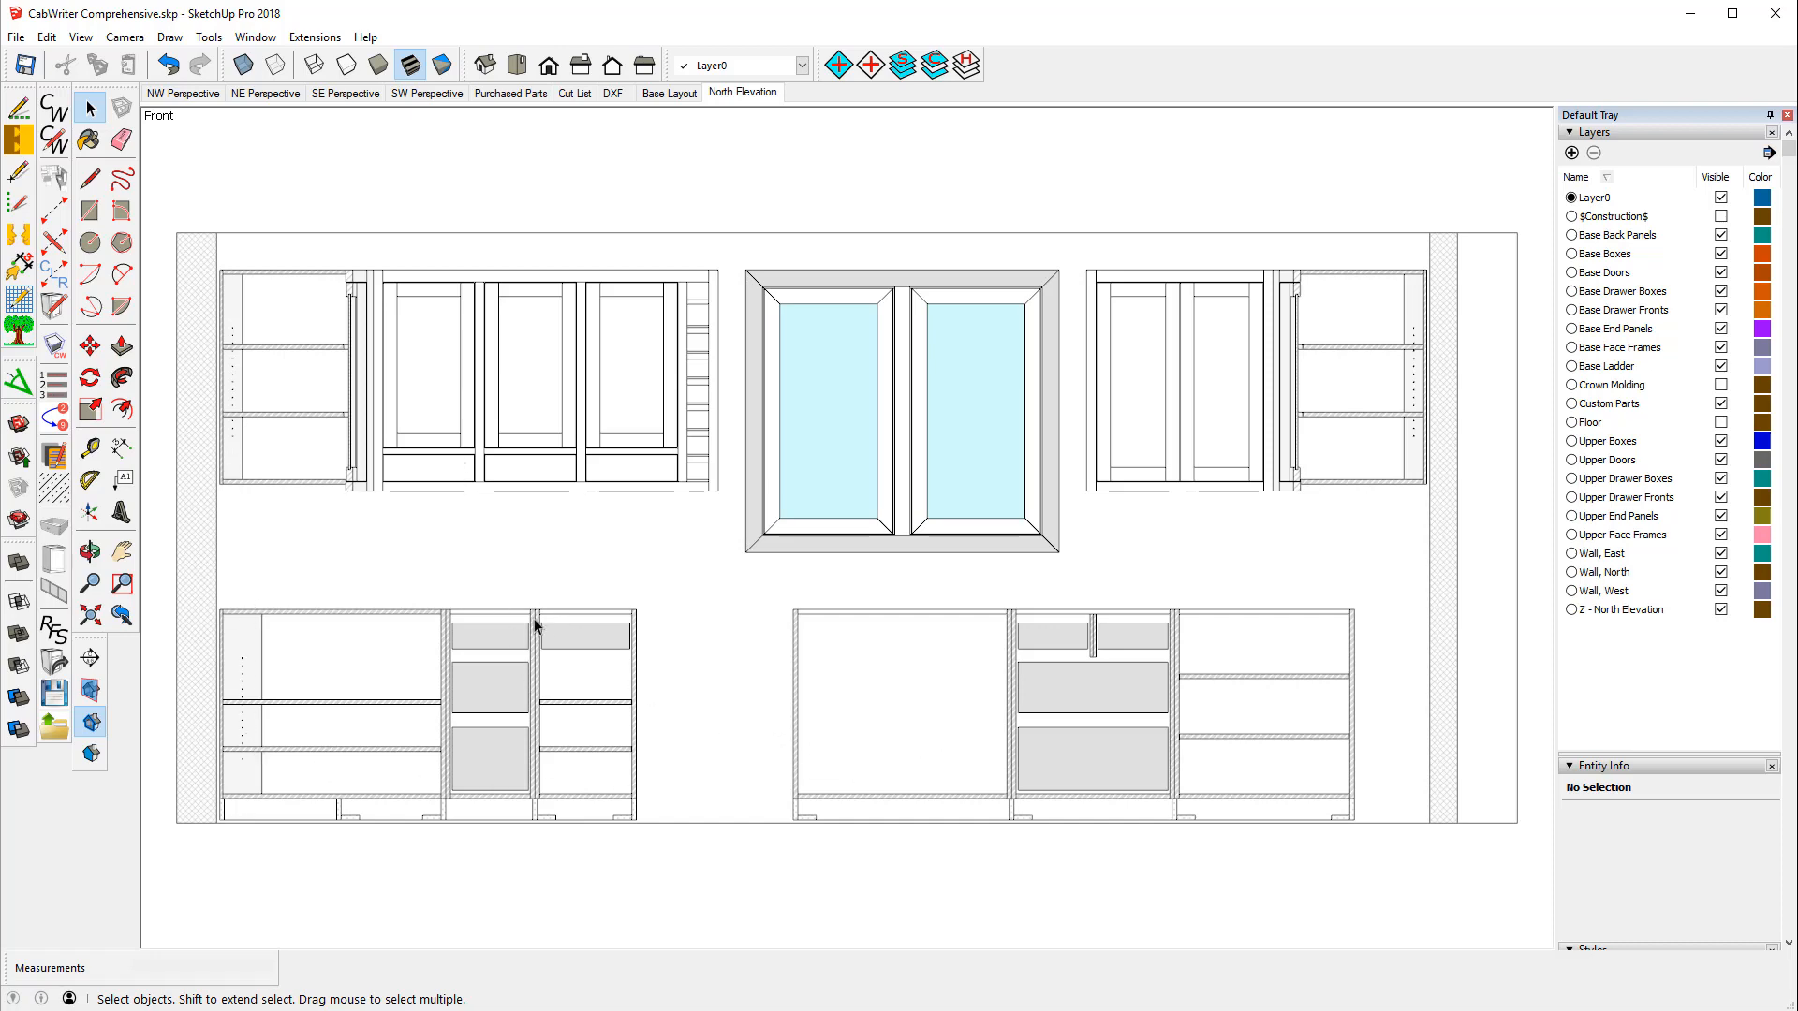
- Examine the hatch patterns on the cut base cabinets, their ladder bases and the side wall in the North Elevation section
scroll(553, 824, up, 5)
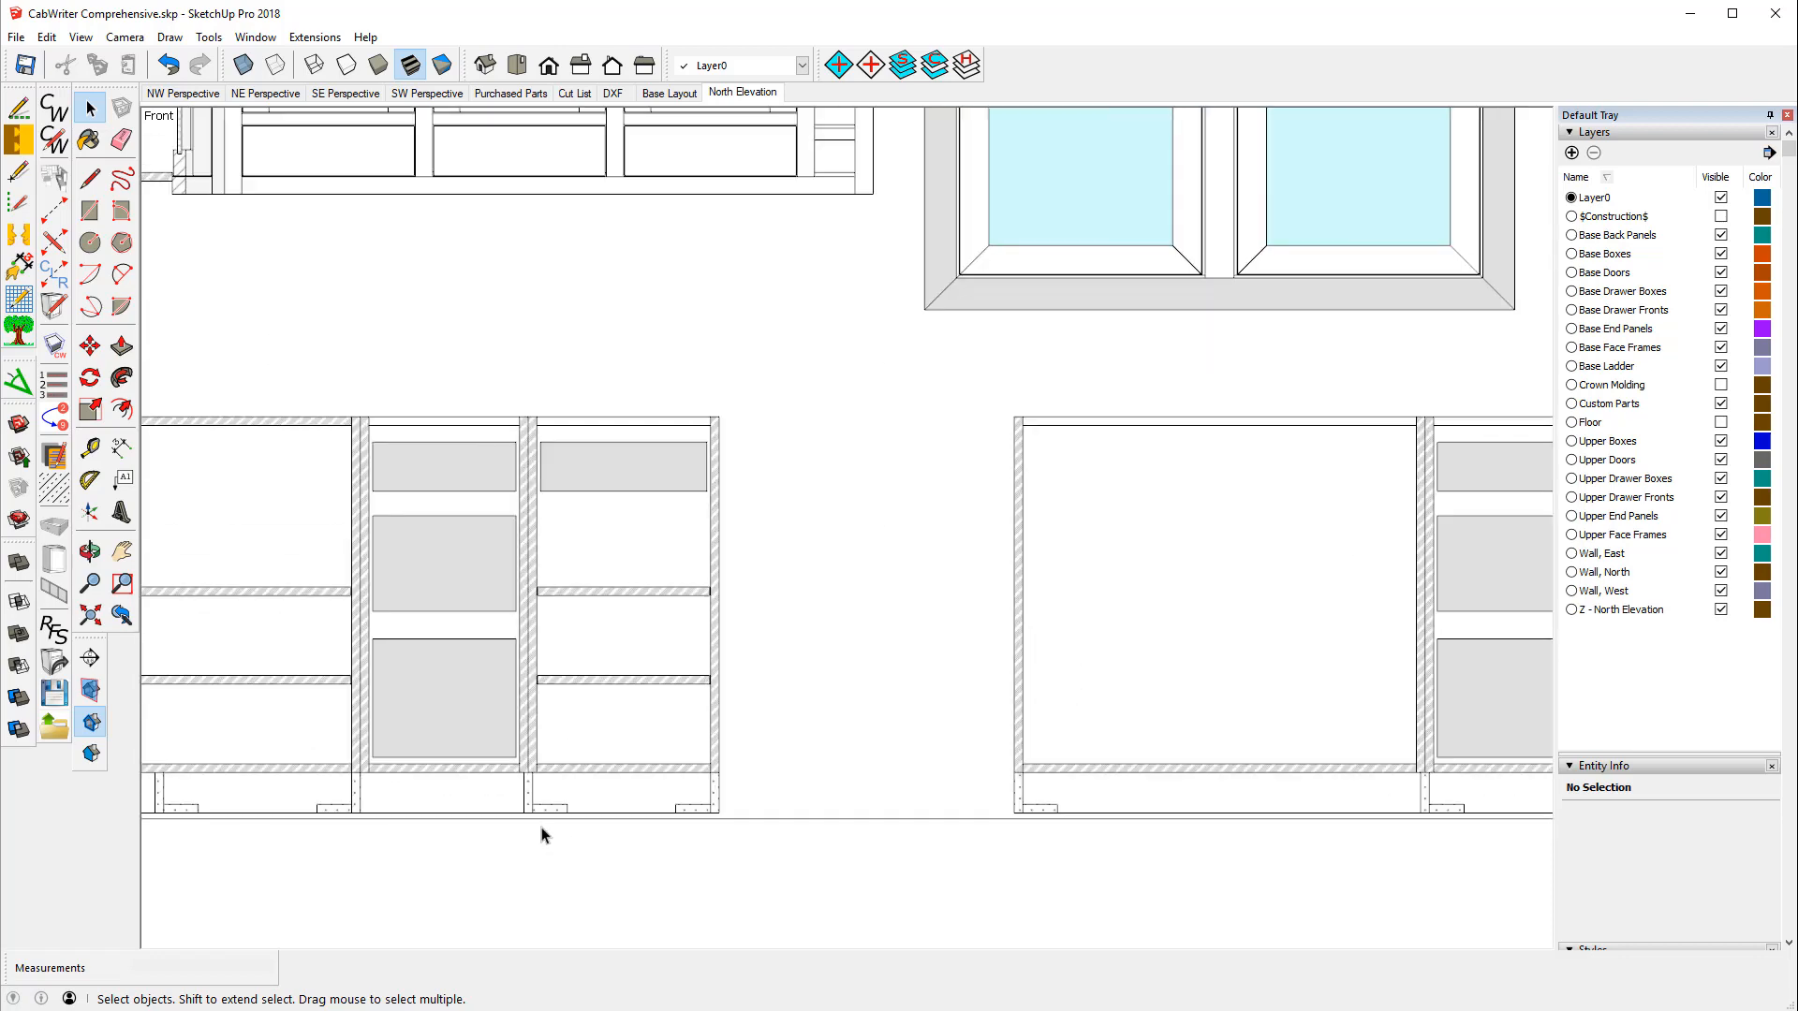
scroll(521, 811, up, 3)
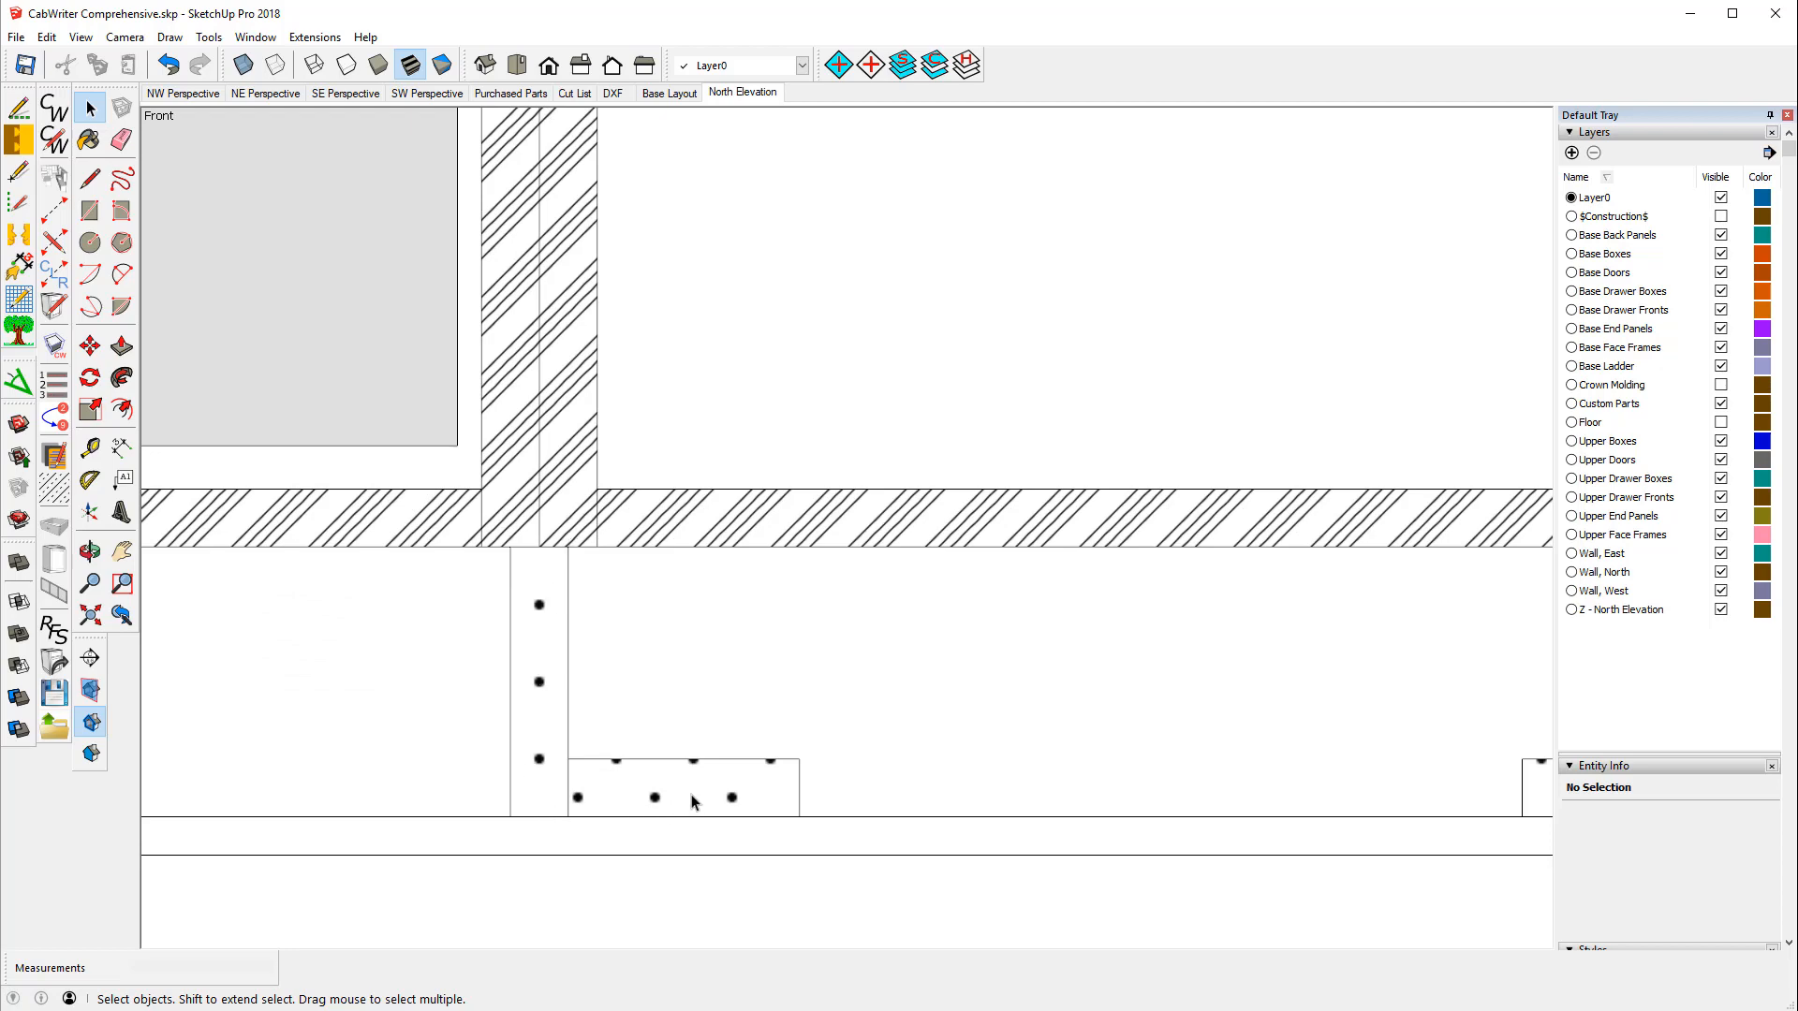
scroll(618, 629, down, 8)
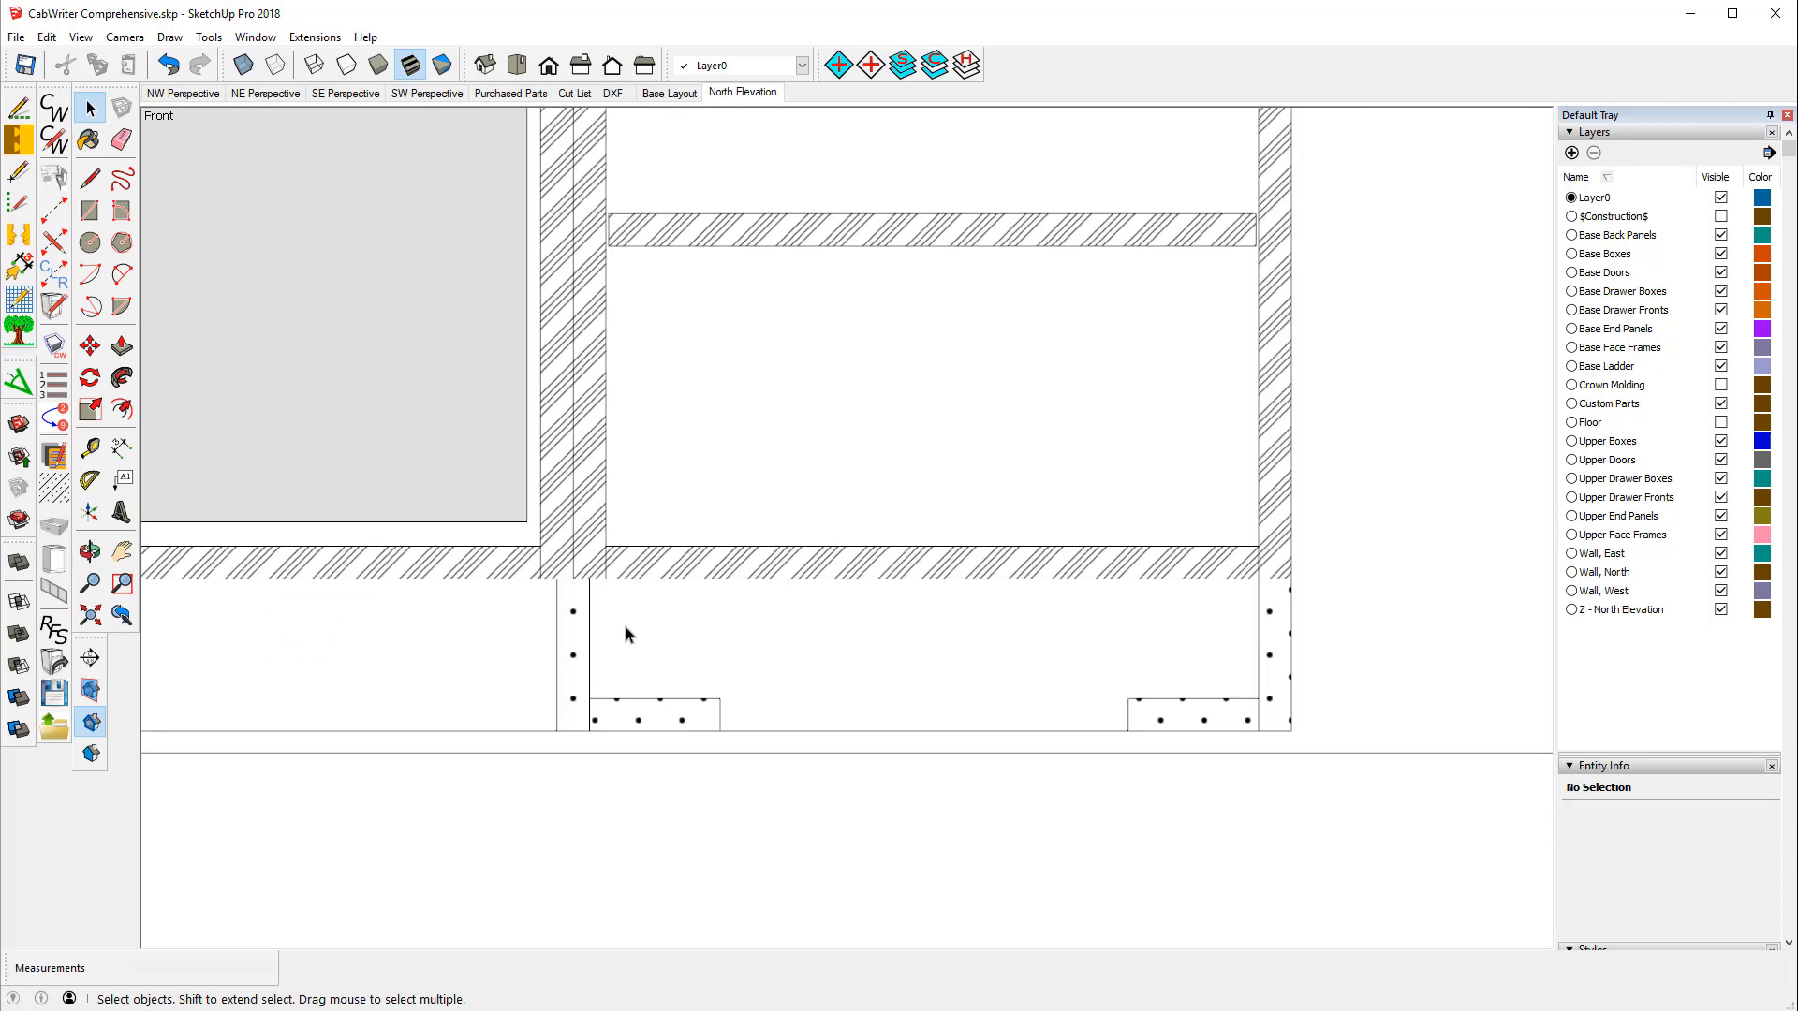
scroll(639, 692, down, 4)
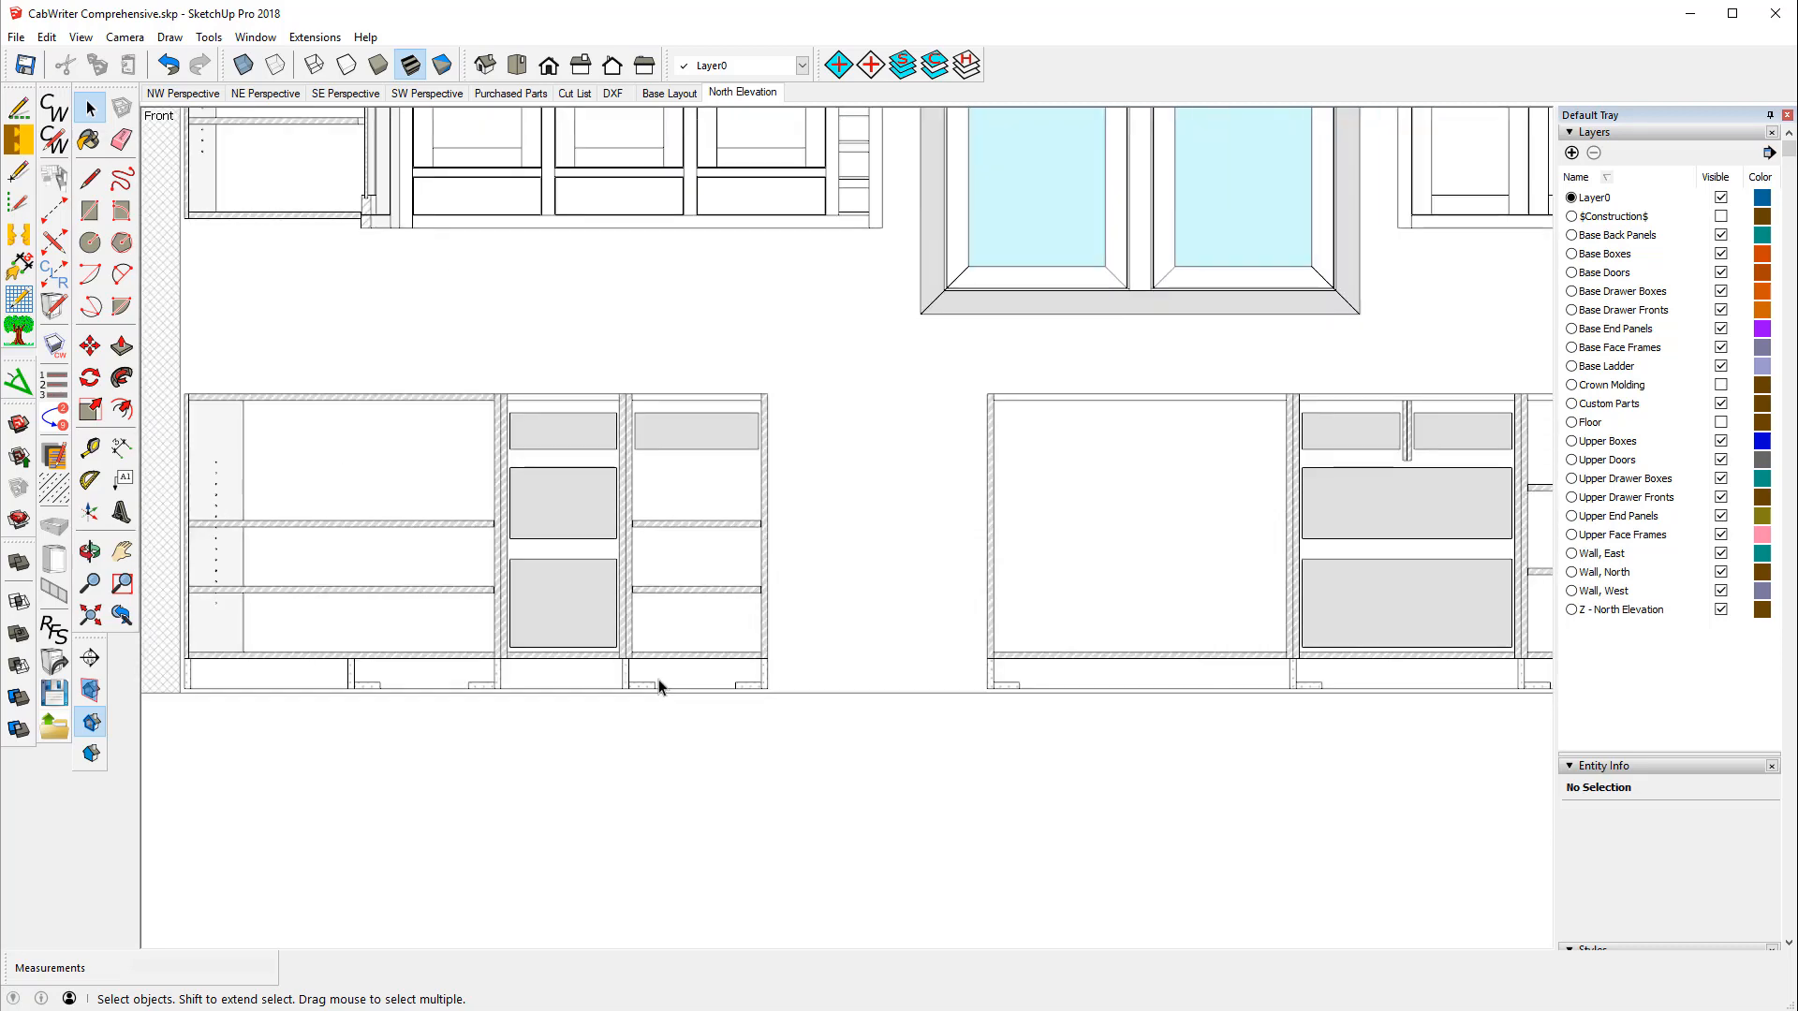
scroll(657, 688, down, 1)
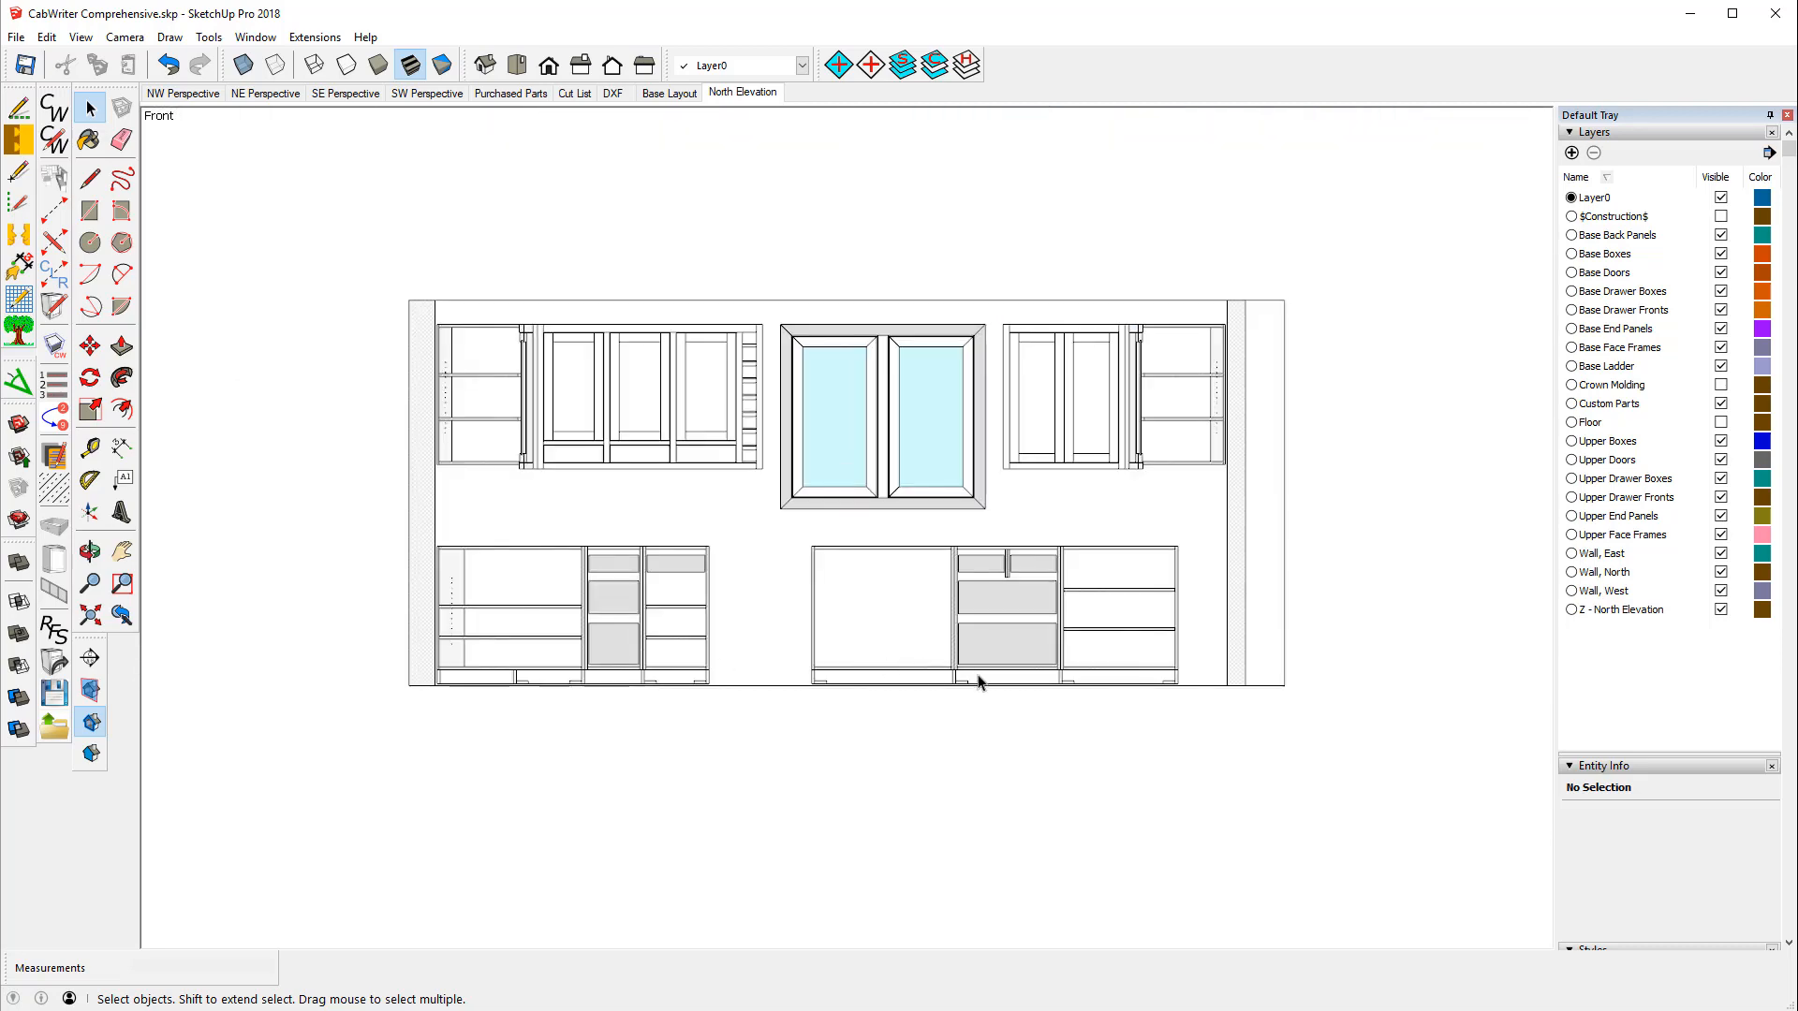
scroll(1133, 674, up, 5)
scroll(1208, 688, up, 3)
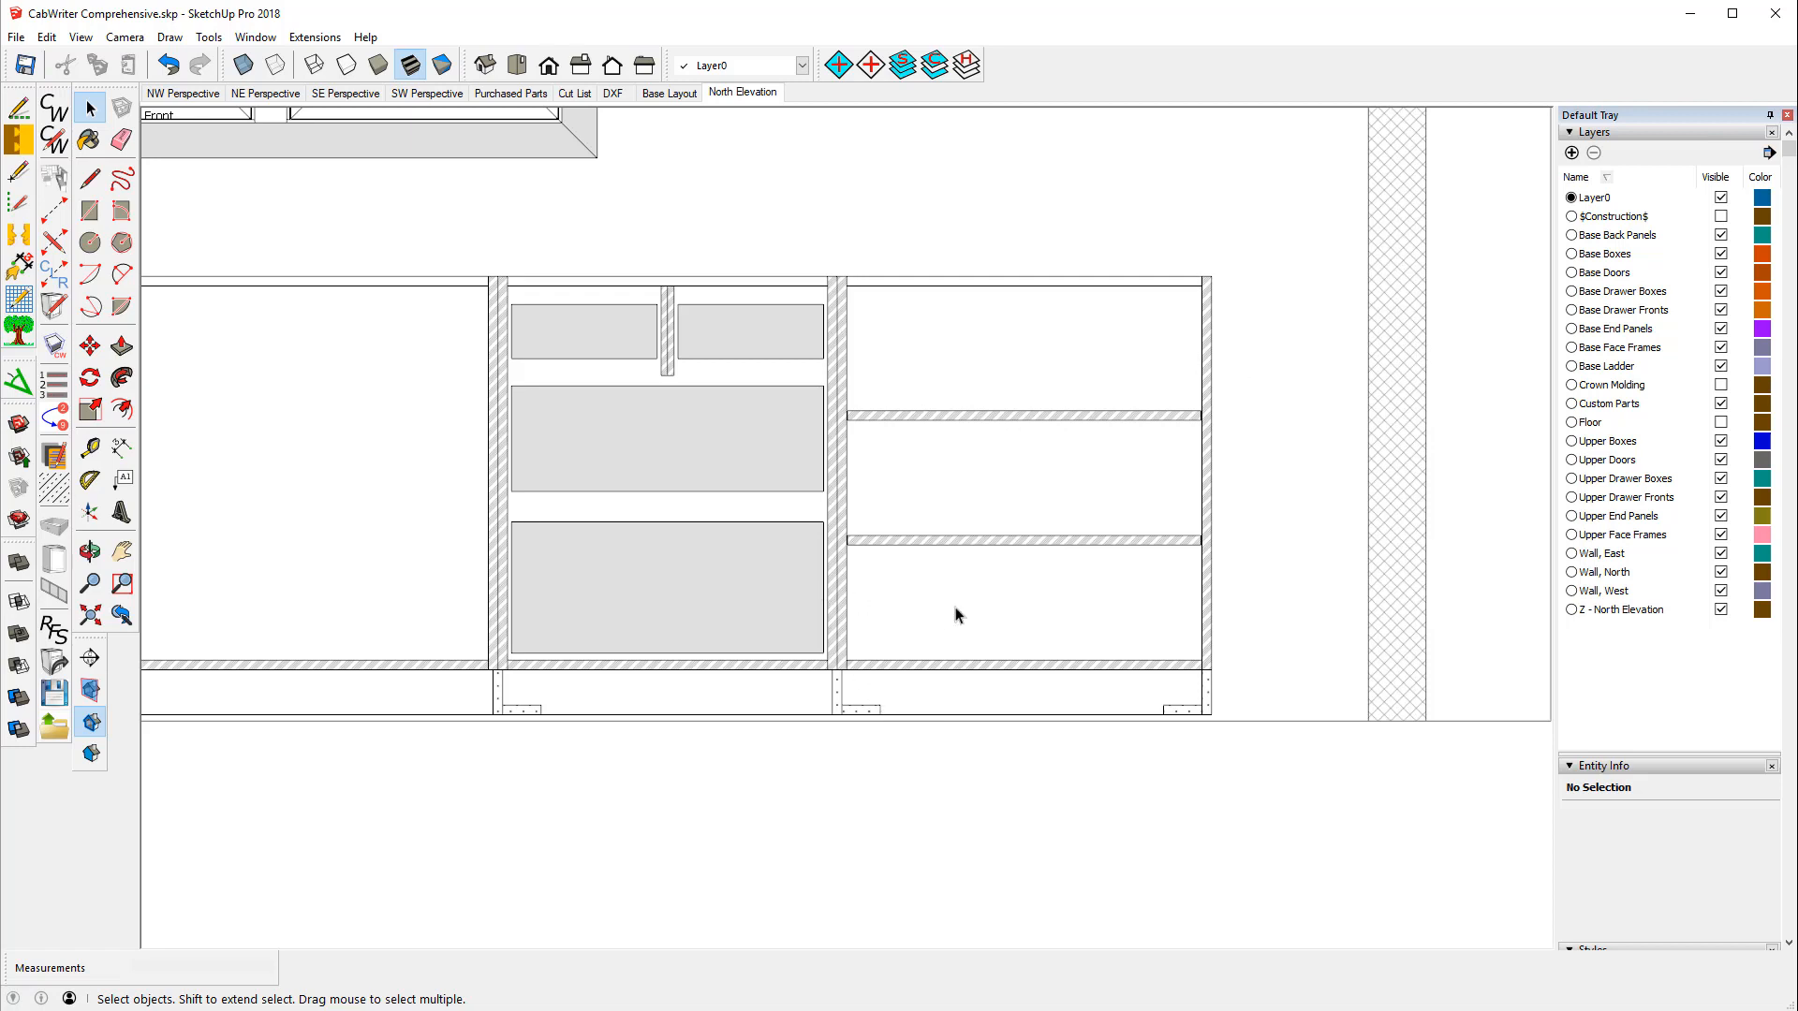
scroll(946, 618, down, 5)
scroll(745, 575, down, 1)
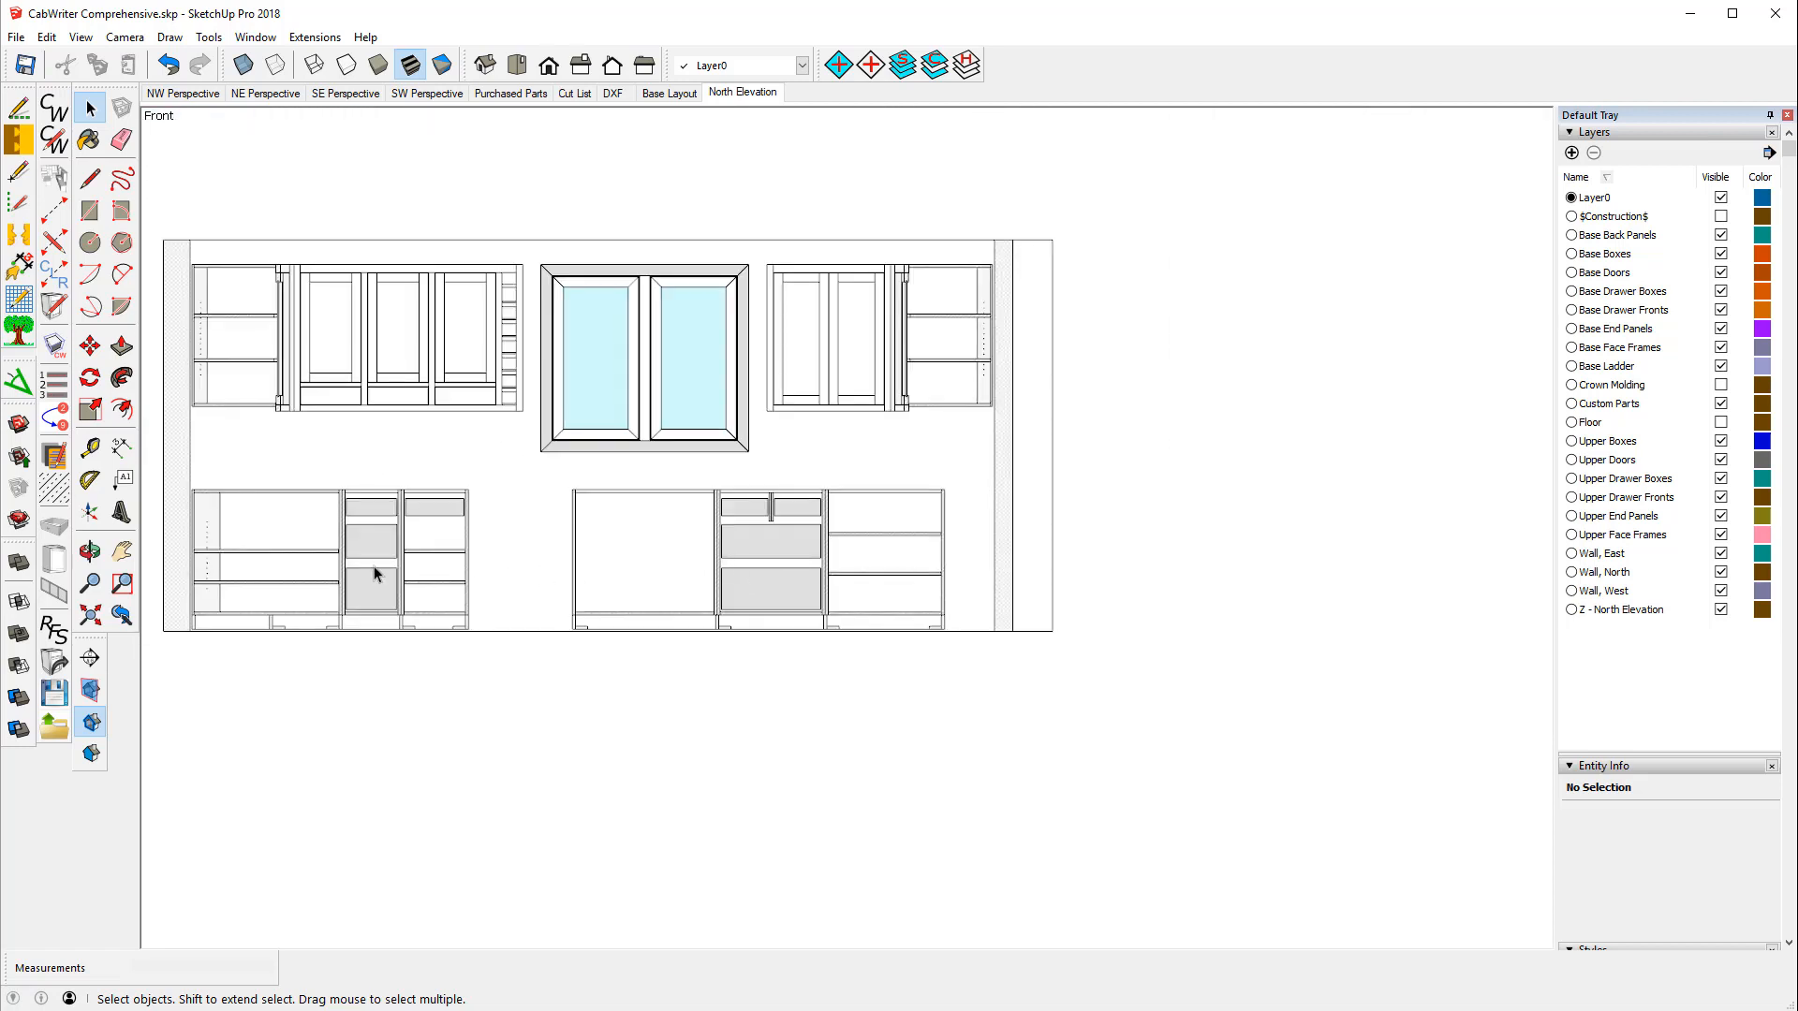
scroll(309, 529, down, 1)
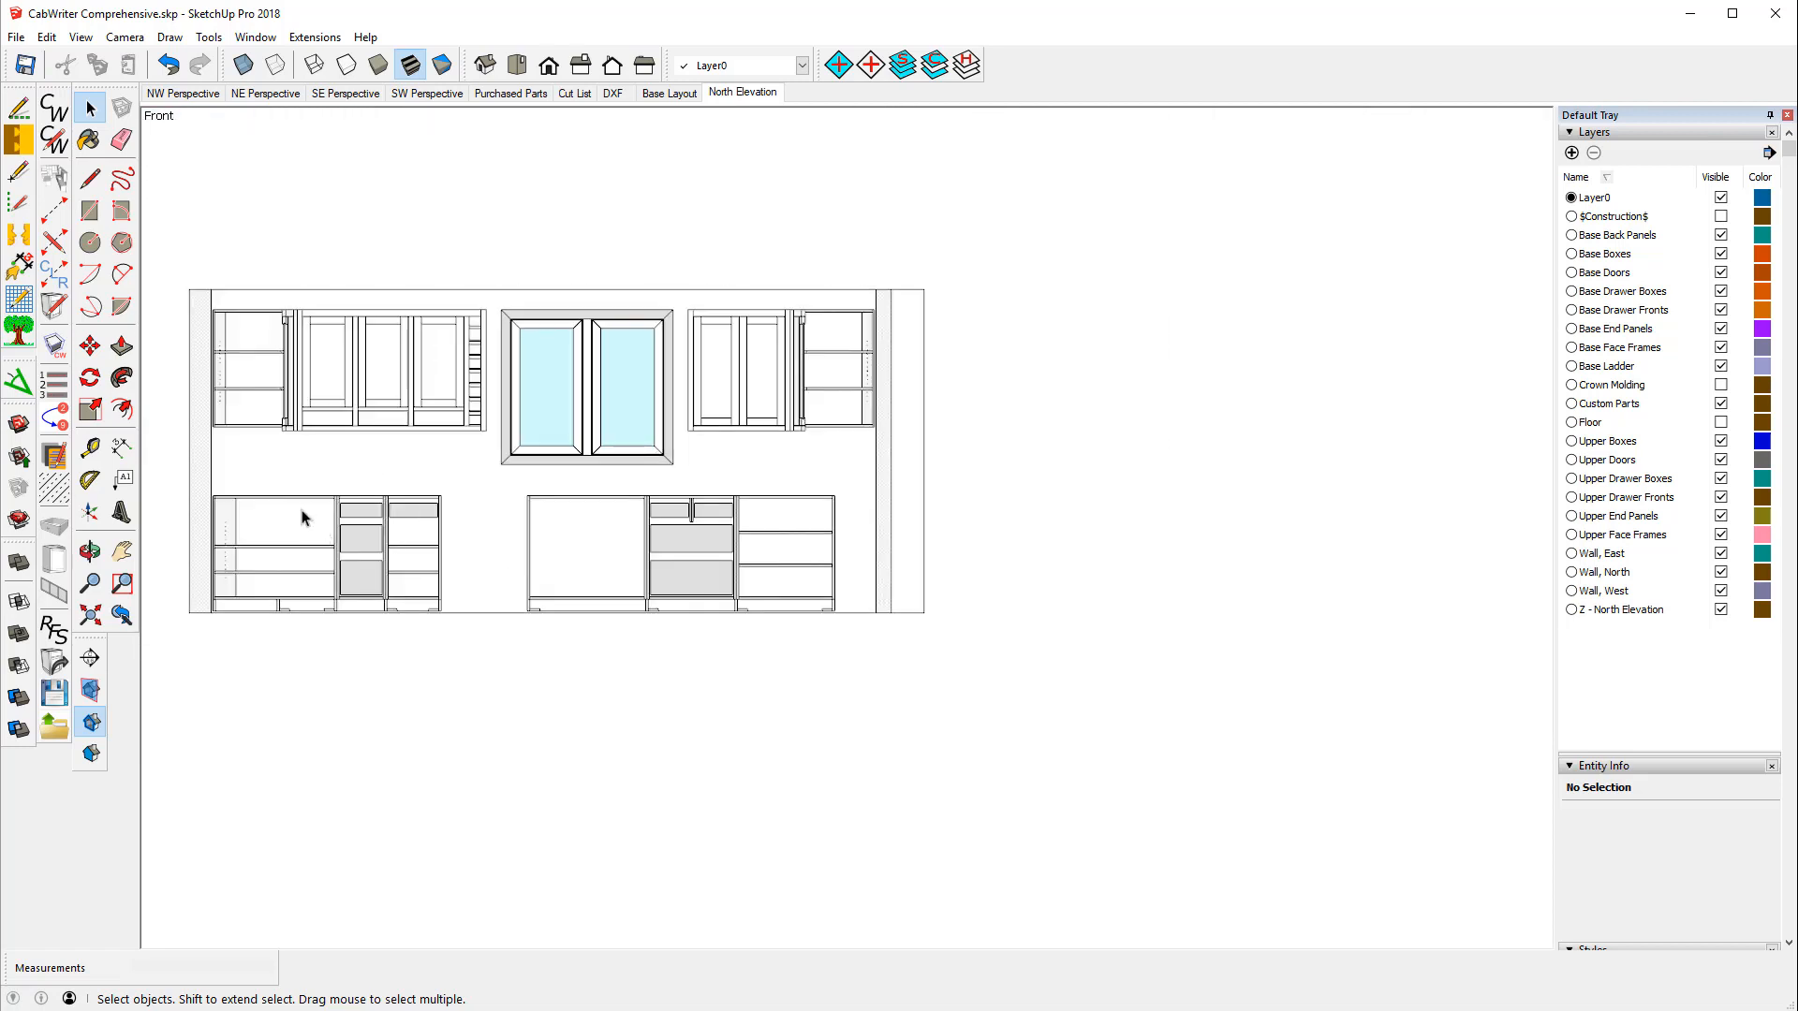
- Inspect the hatches on the corner upper cabinet's shelves, face frame and door panel, and on the base ladder parts
scroll(177, 406, up, 4)
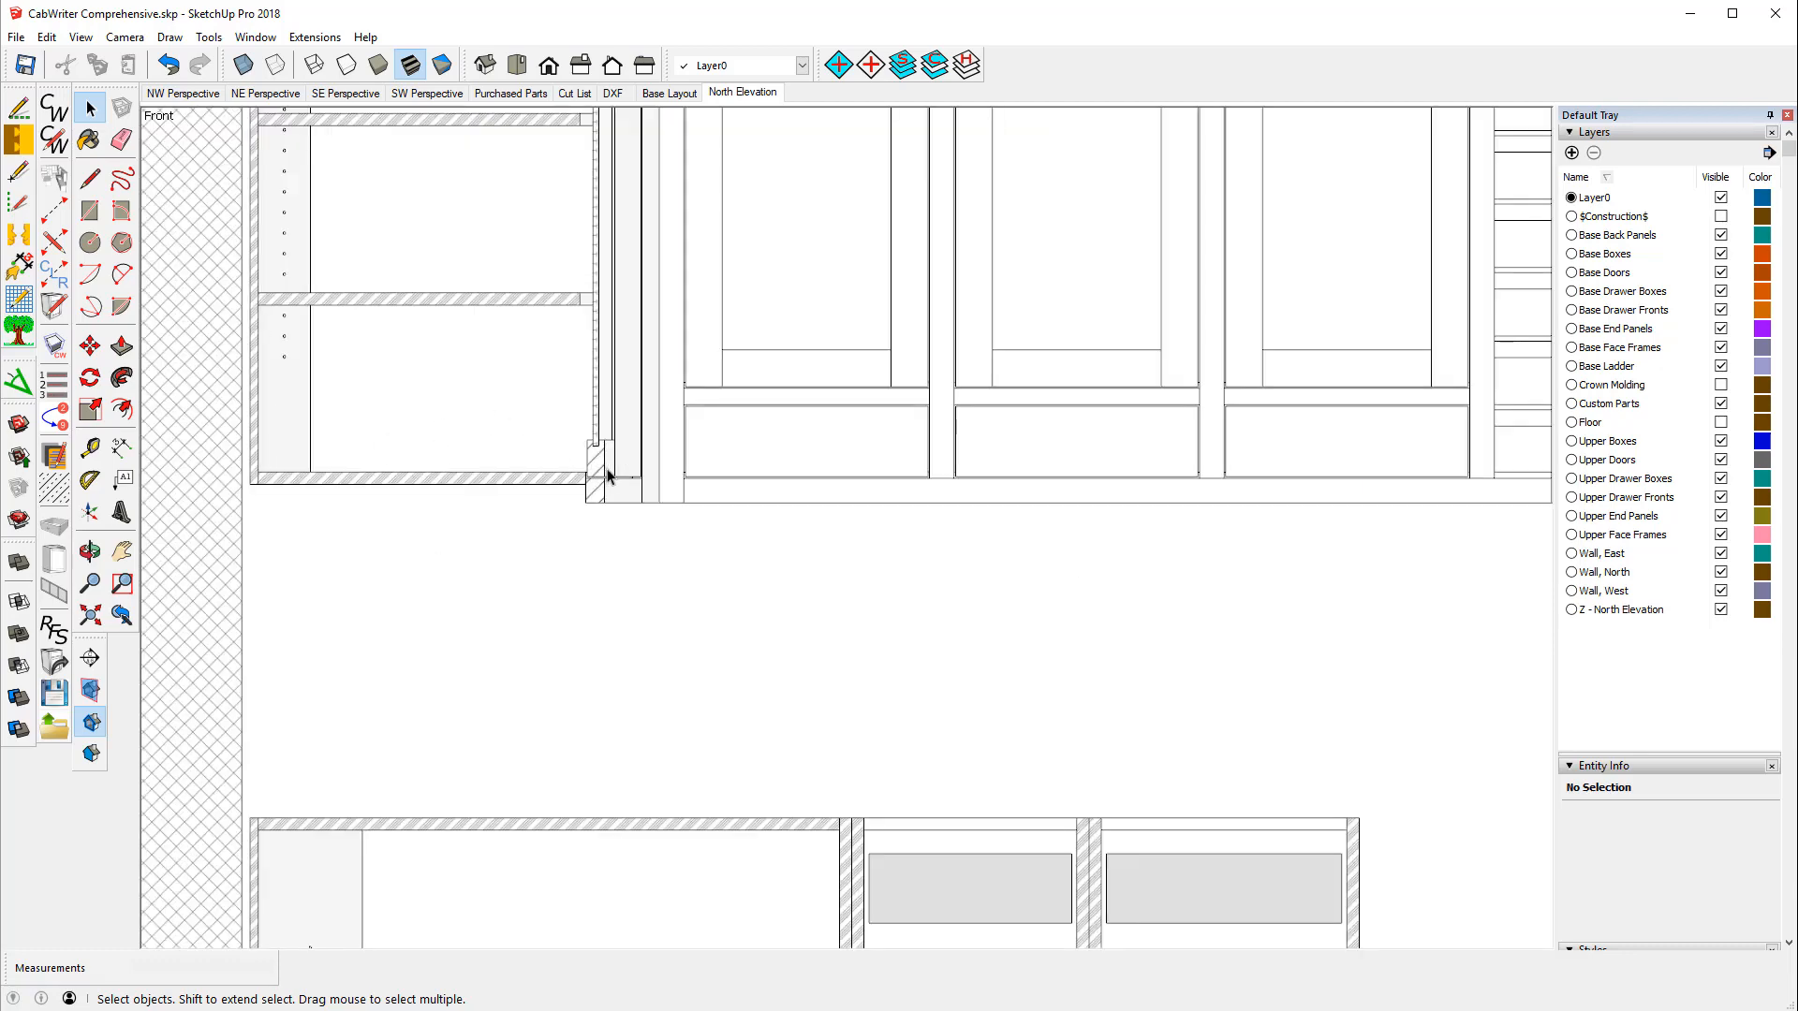
scroll(579, 423, up, 3)
scroll(579, 423, up, 3)
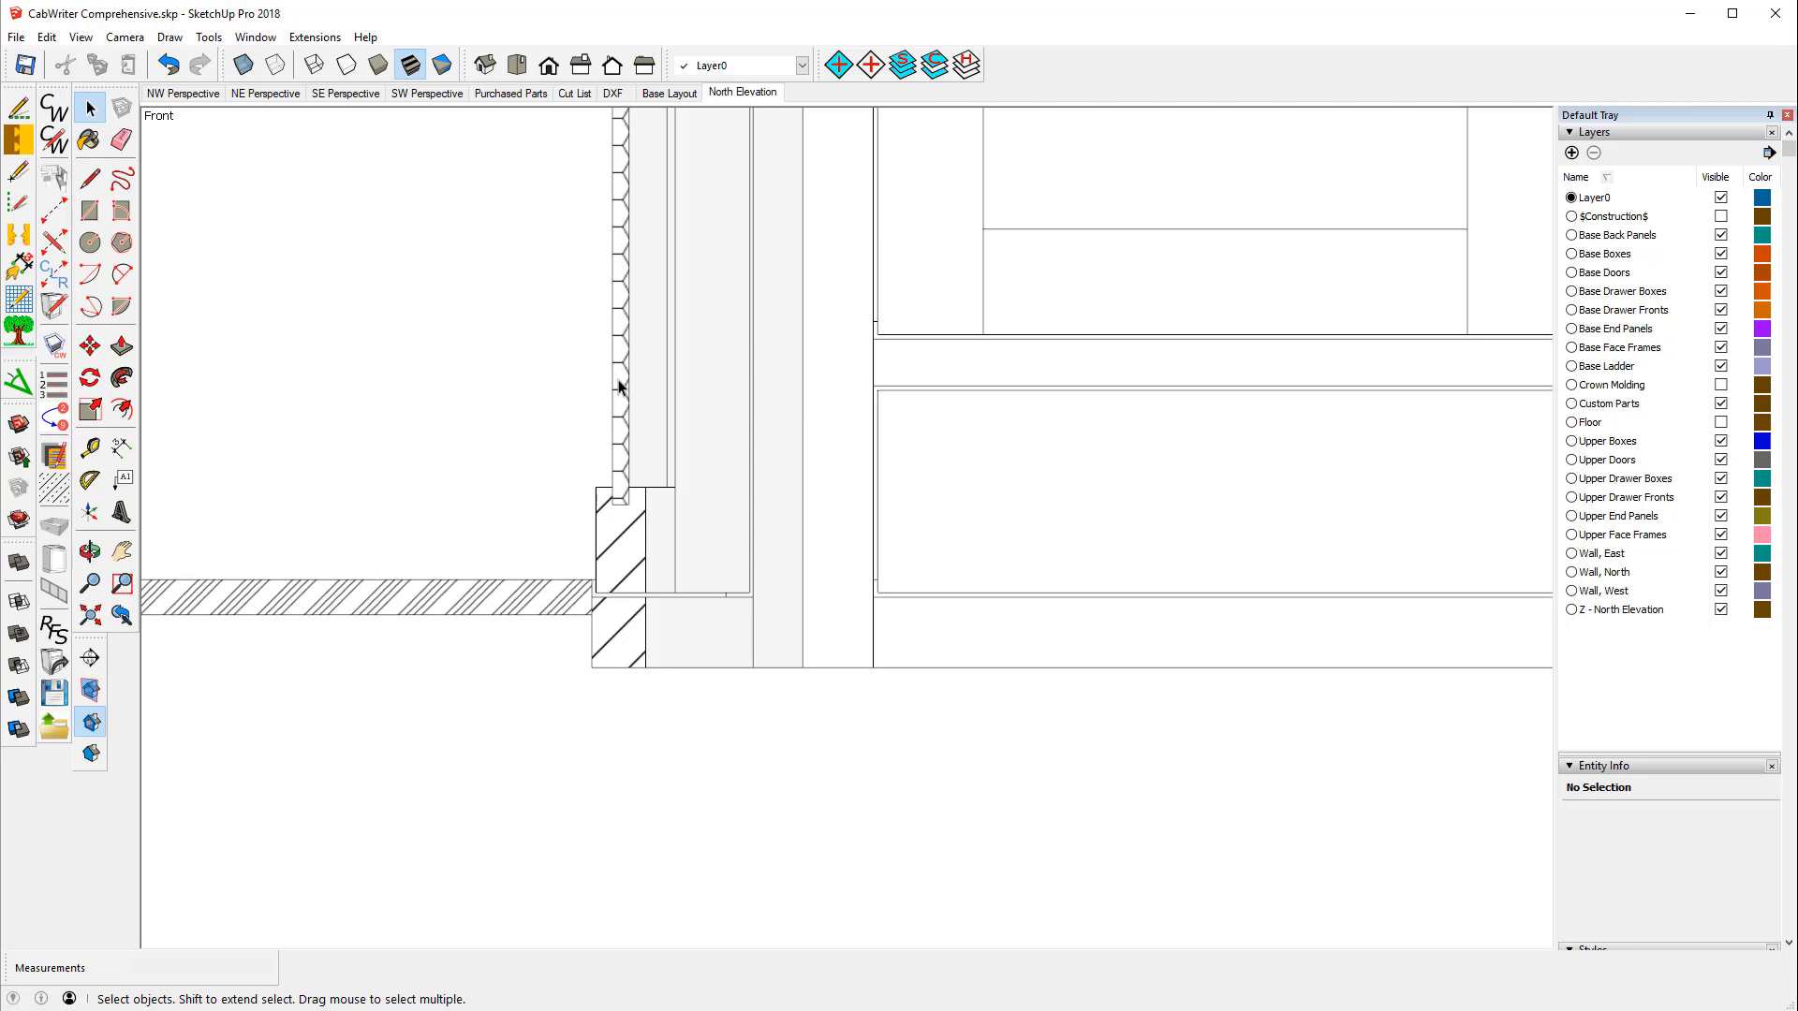
scroll(610, 385, down, 8)
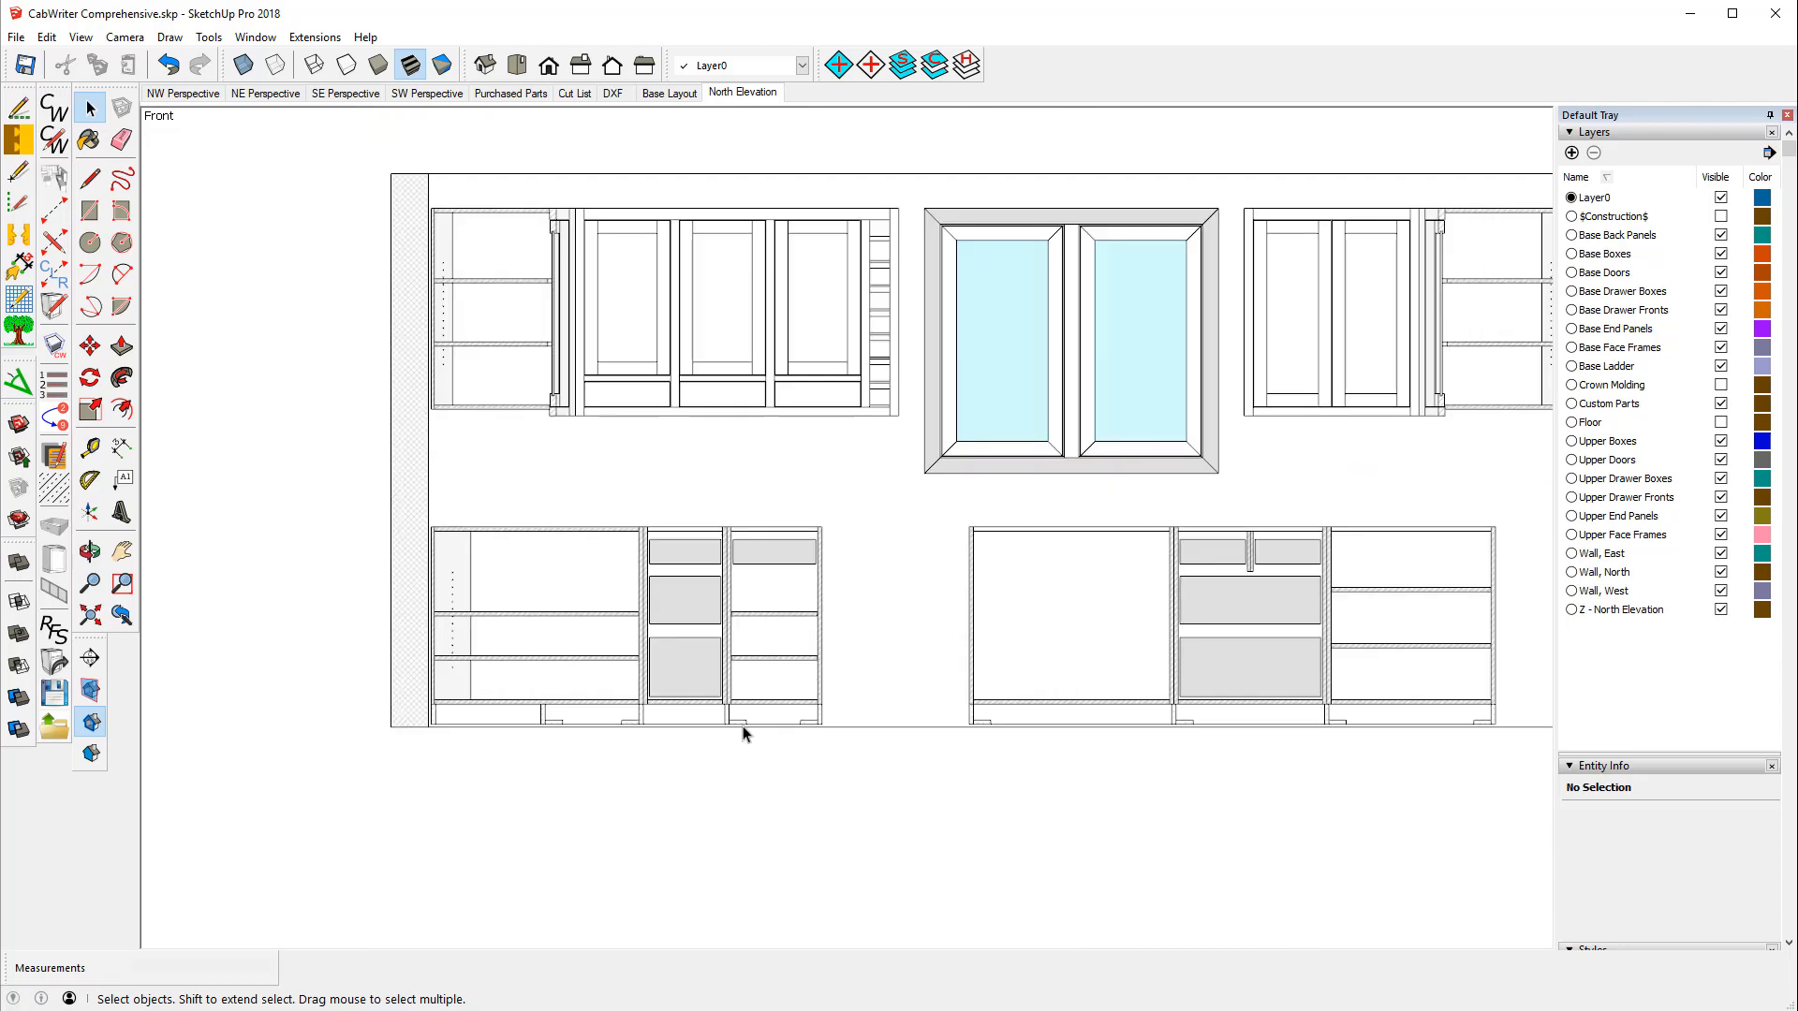
scroll(741, 728, up, 5)
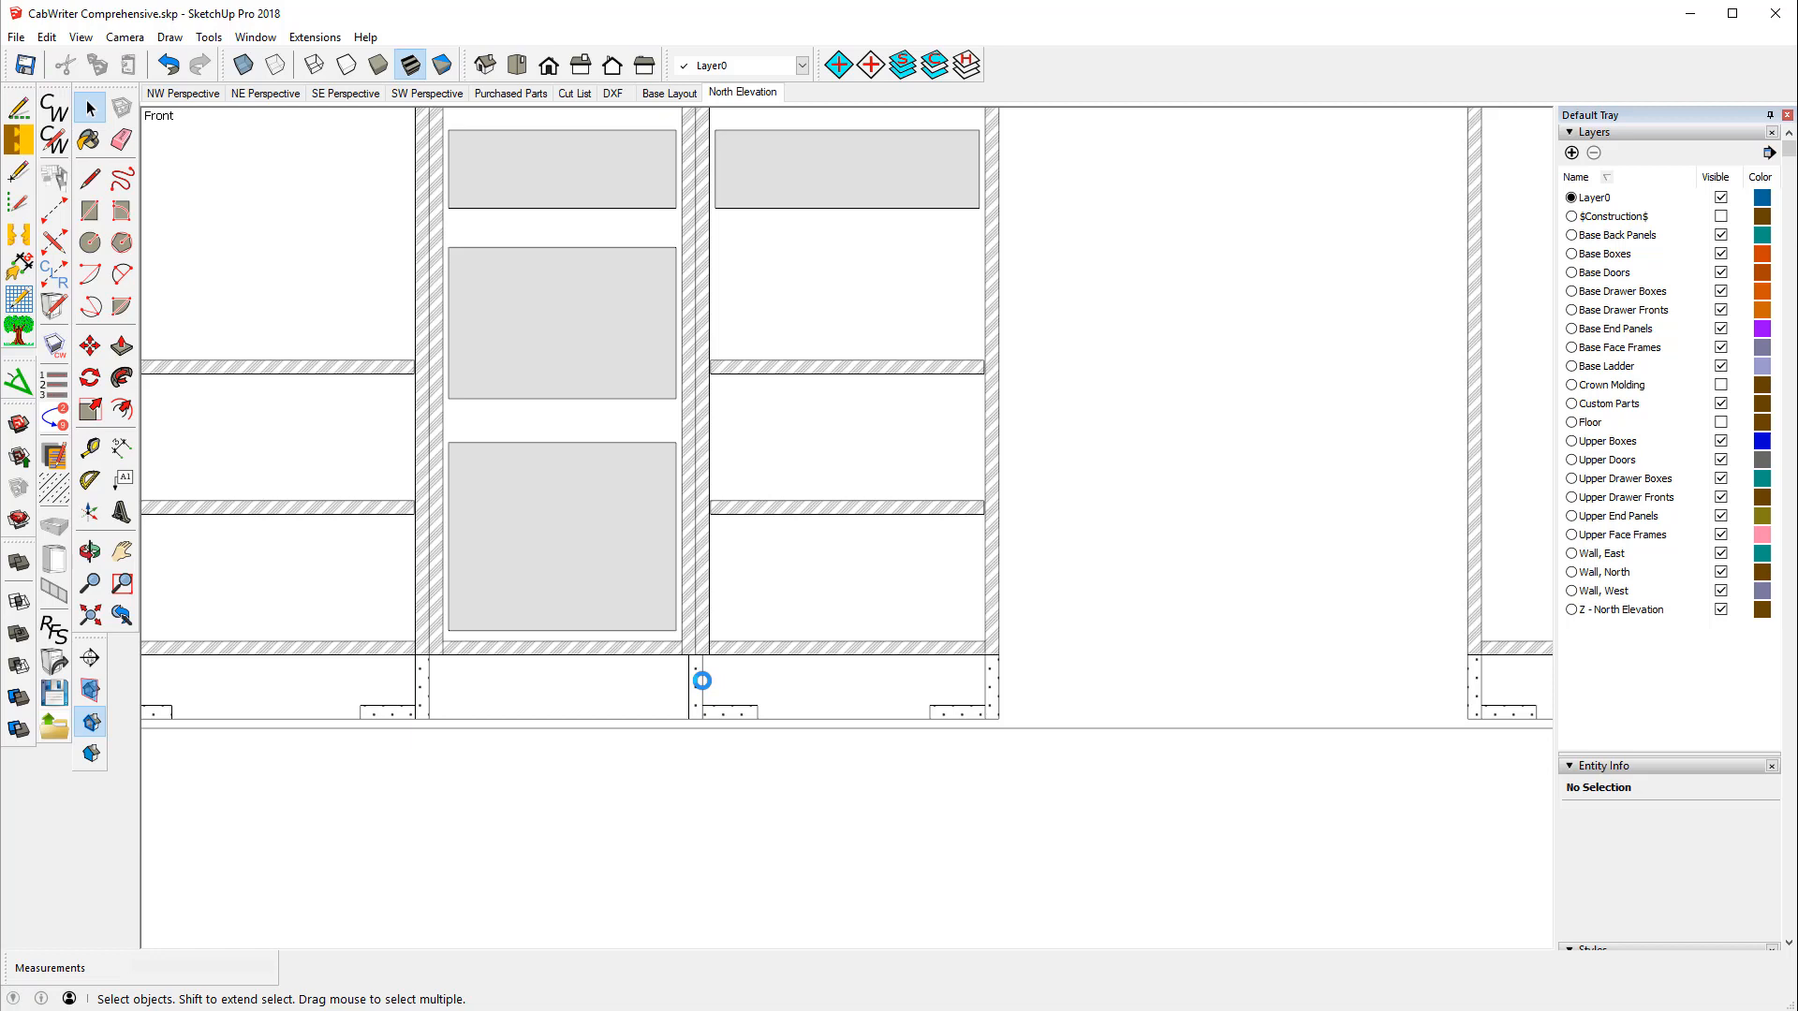
scroll(702, 680, up, 1)
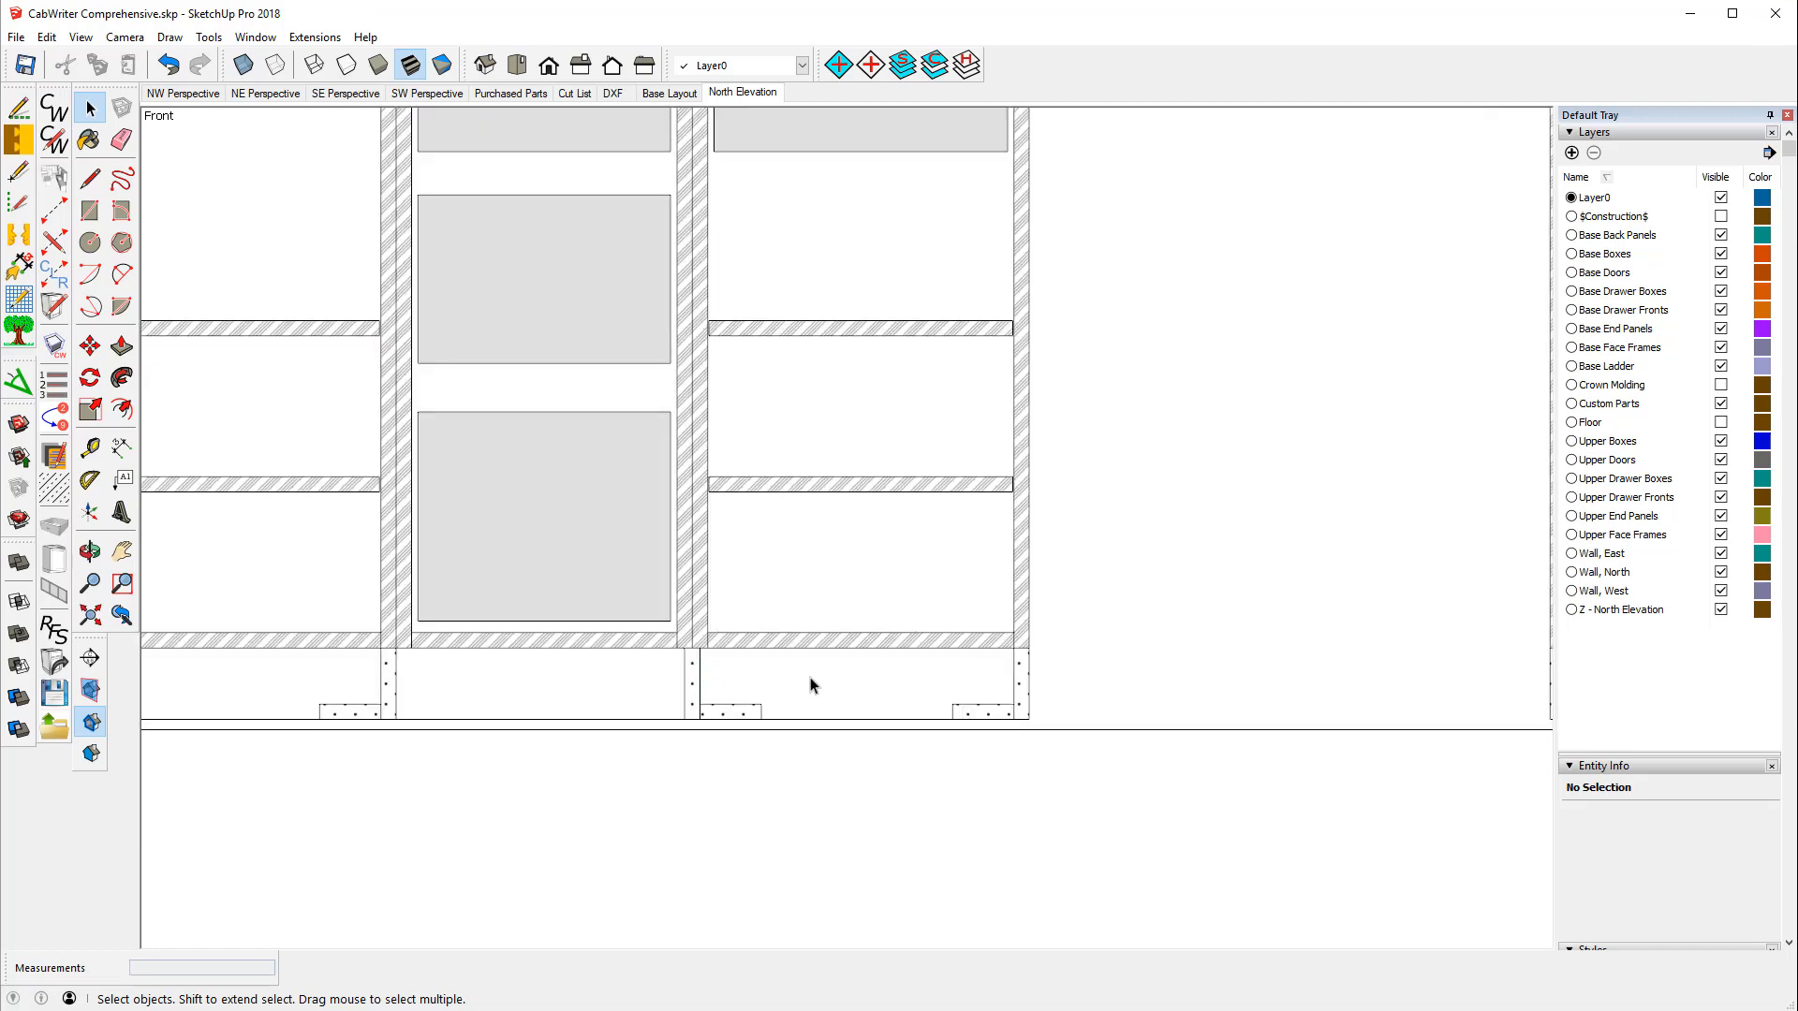
- Show the Materials browser in the default tray and list the styles used in the model
click(269, 37)
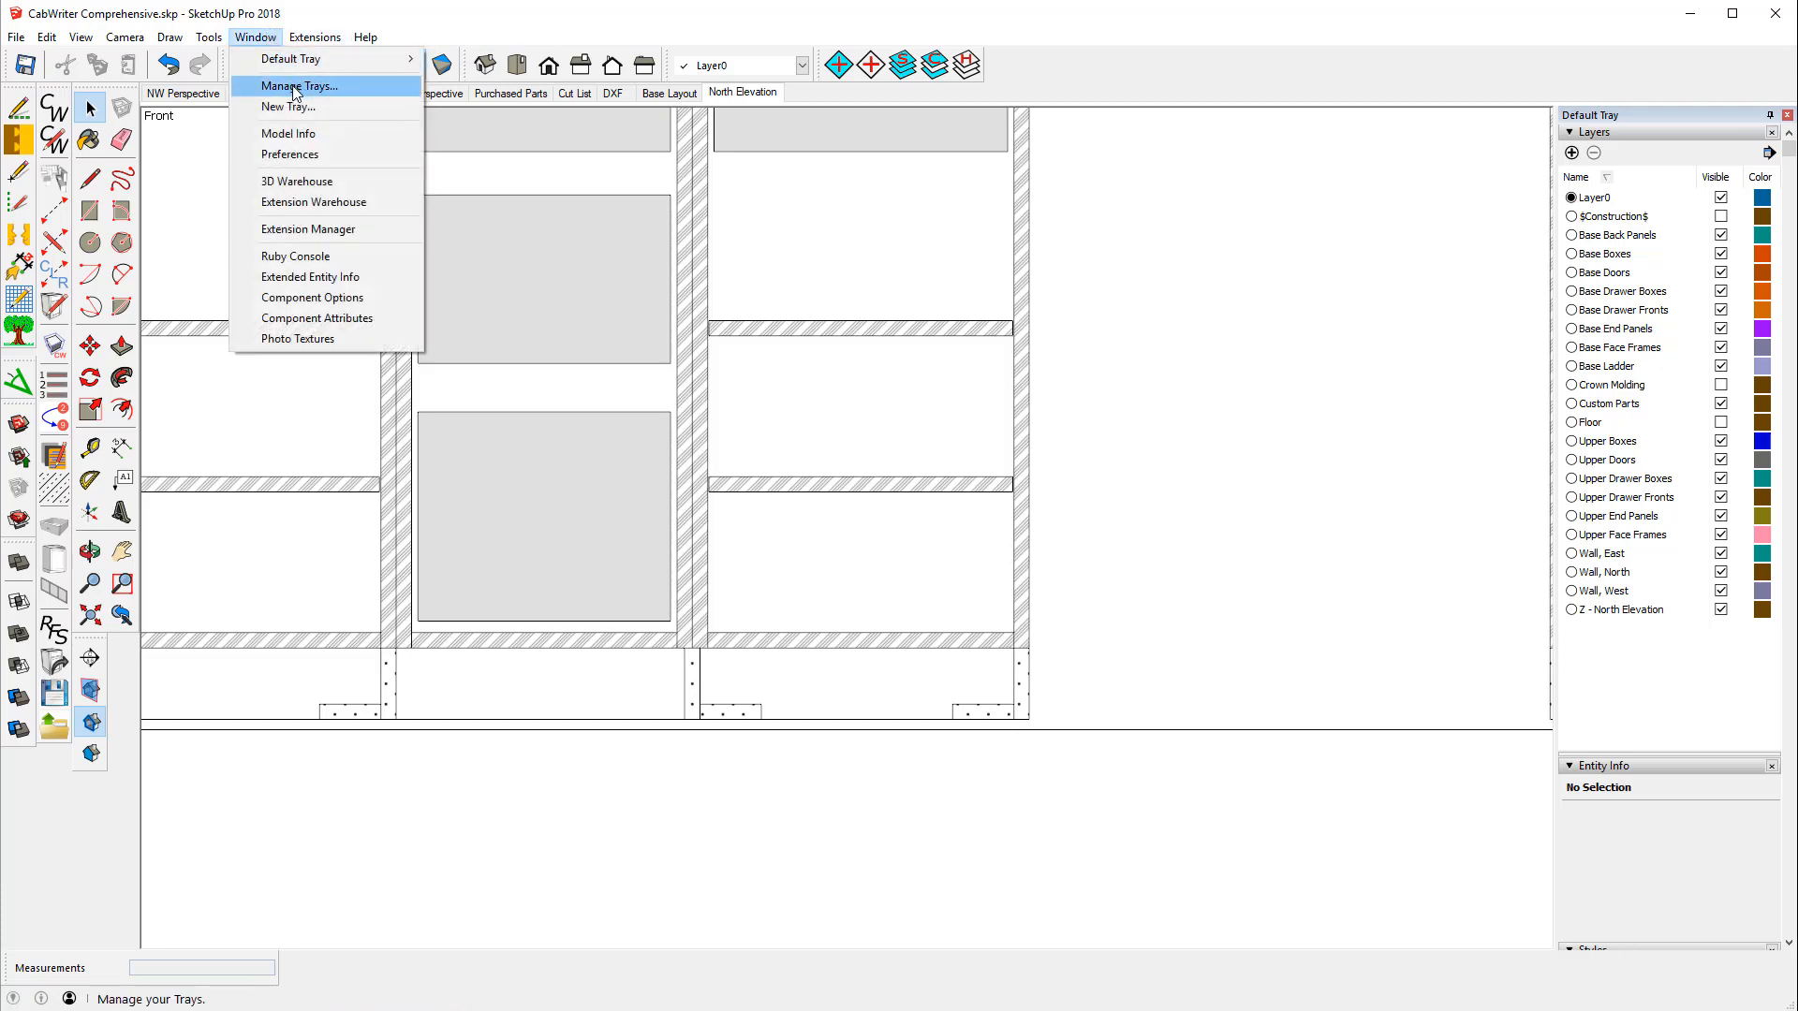
mouse_move(309, 71)
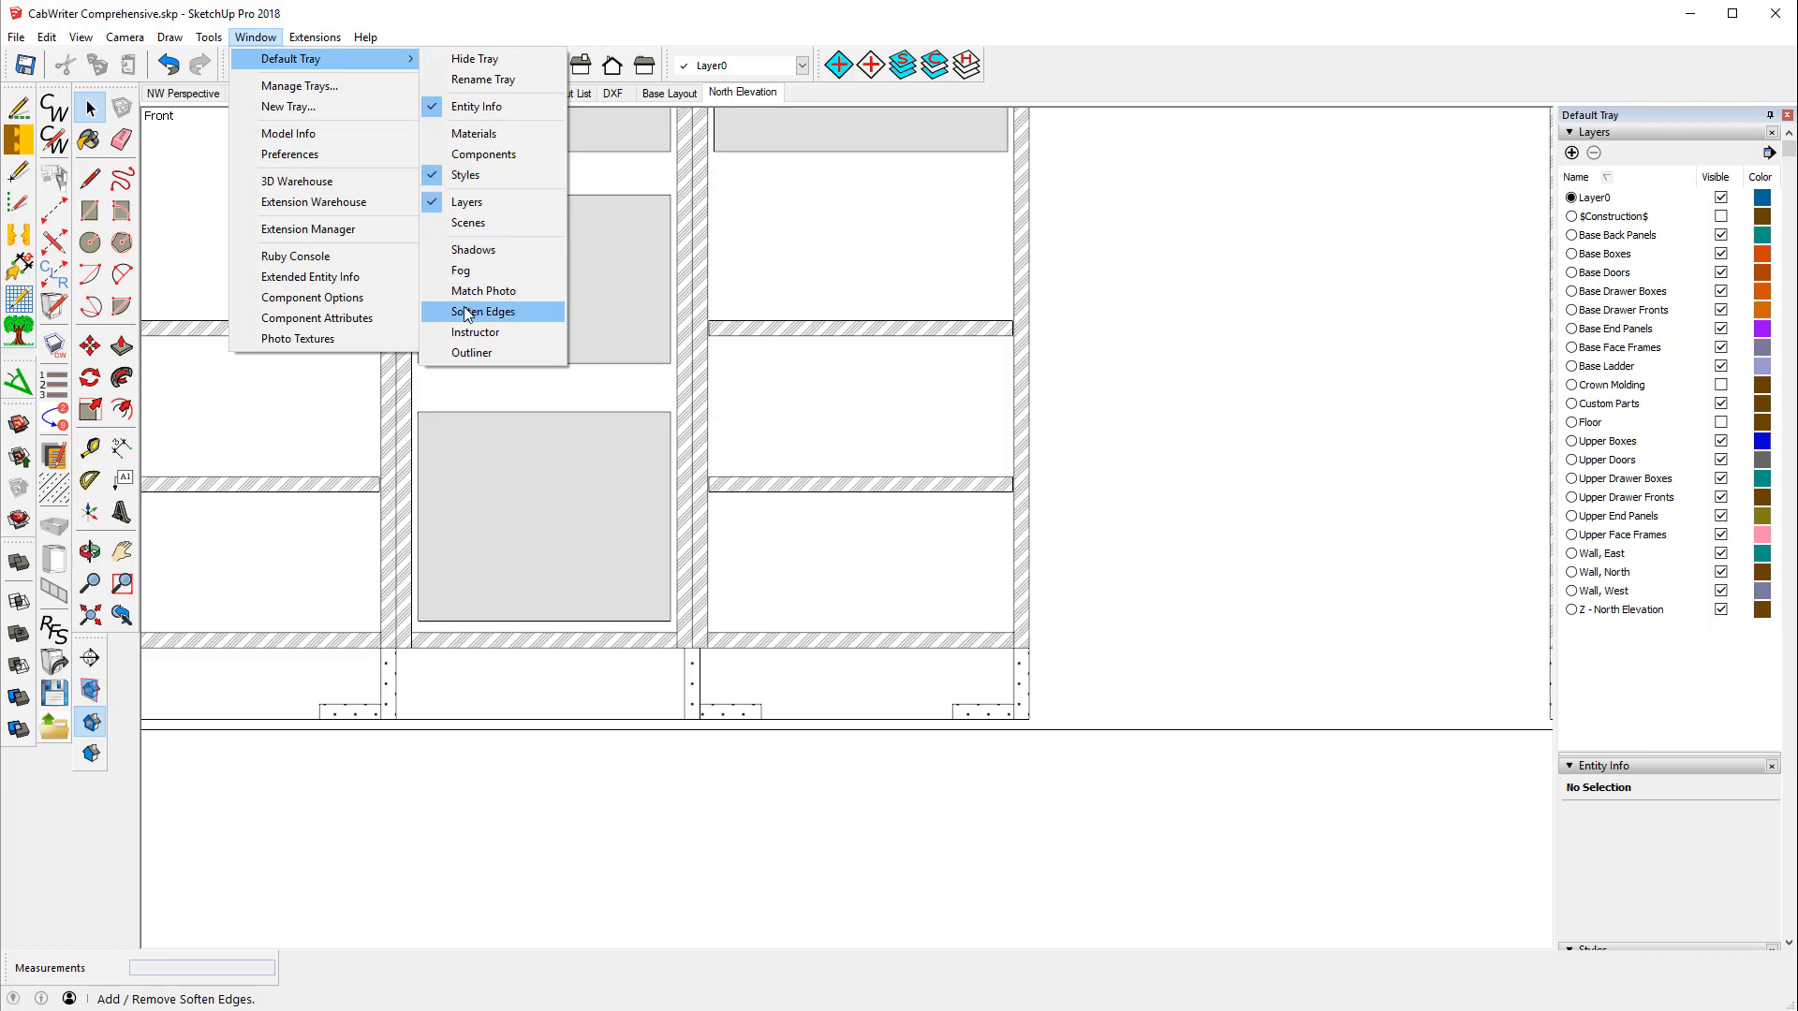
click(497, 133)
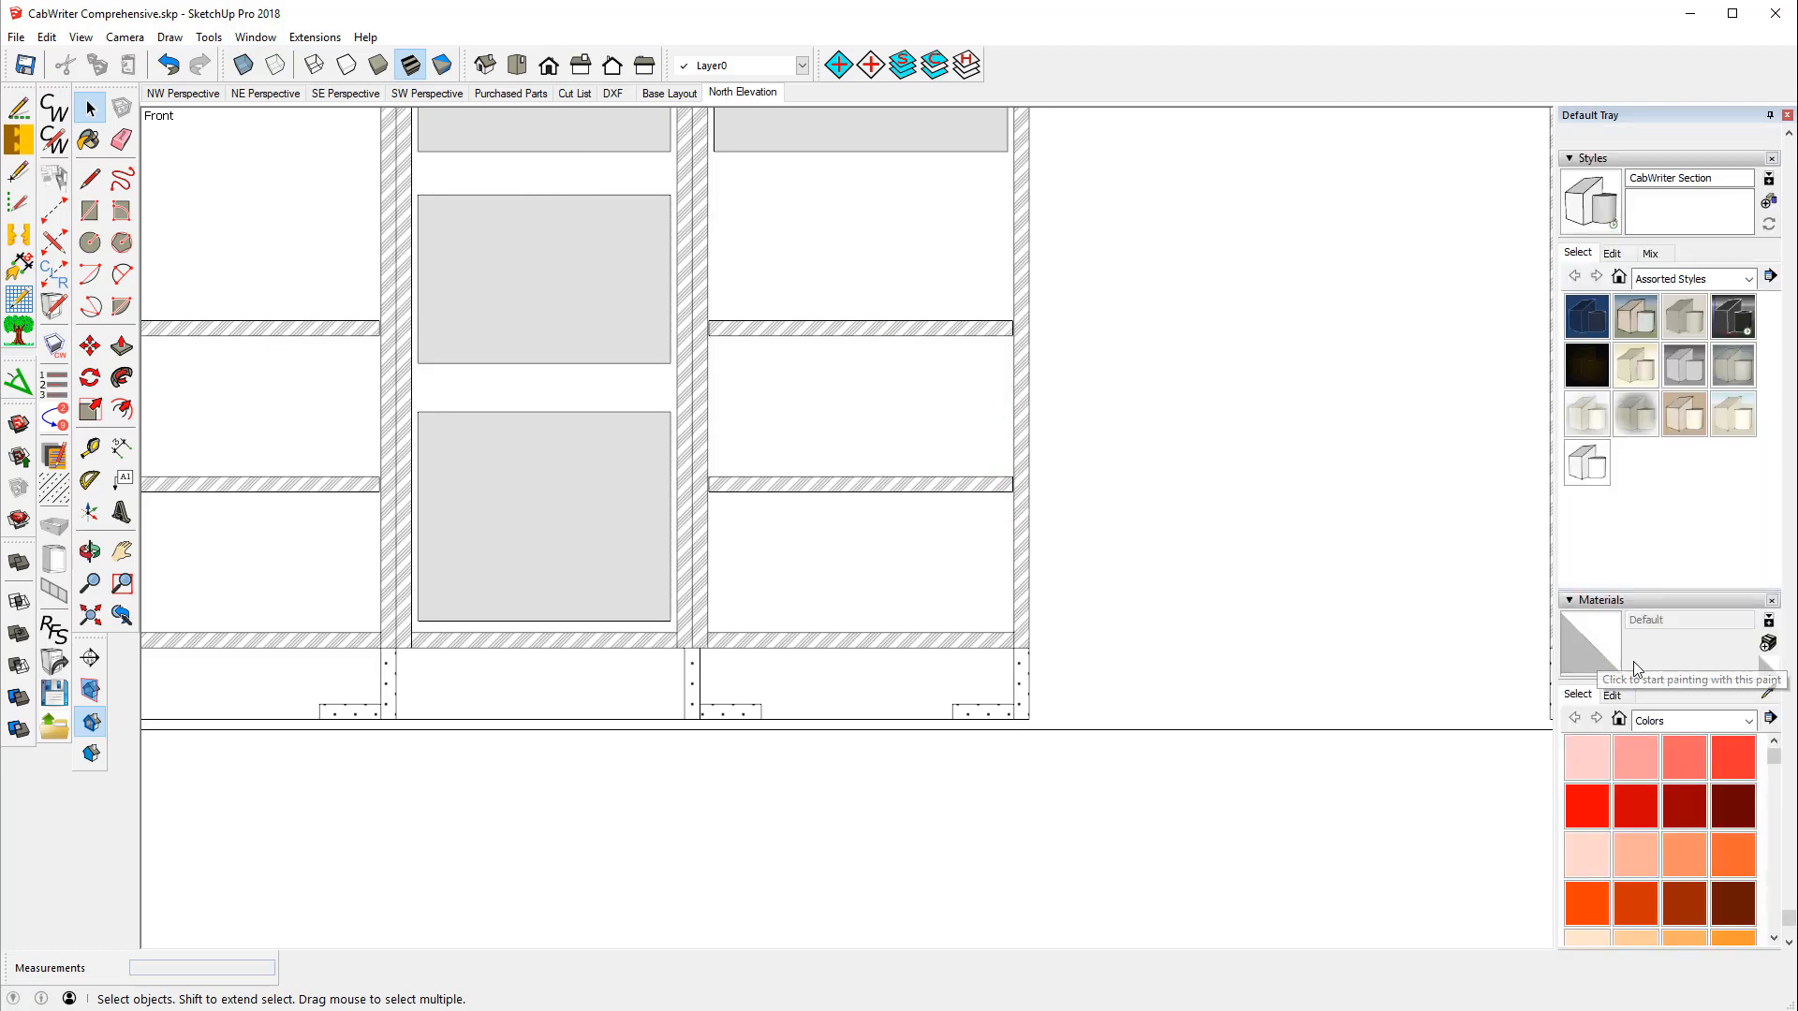
click(1619, 278)
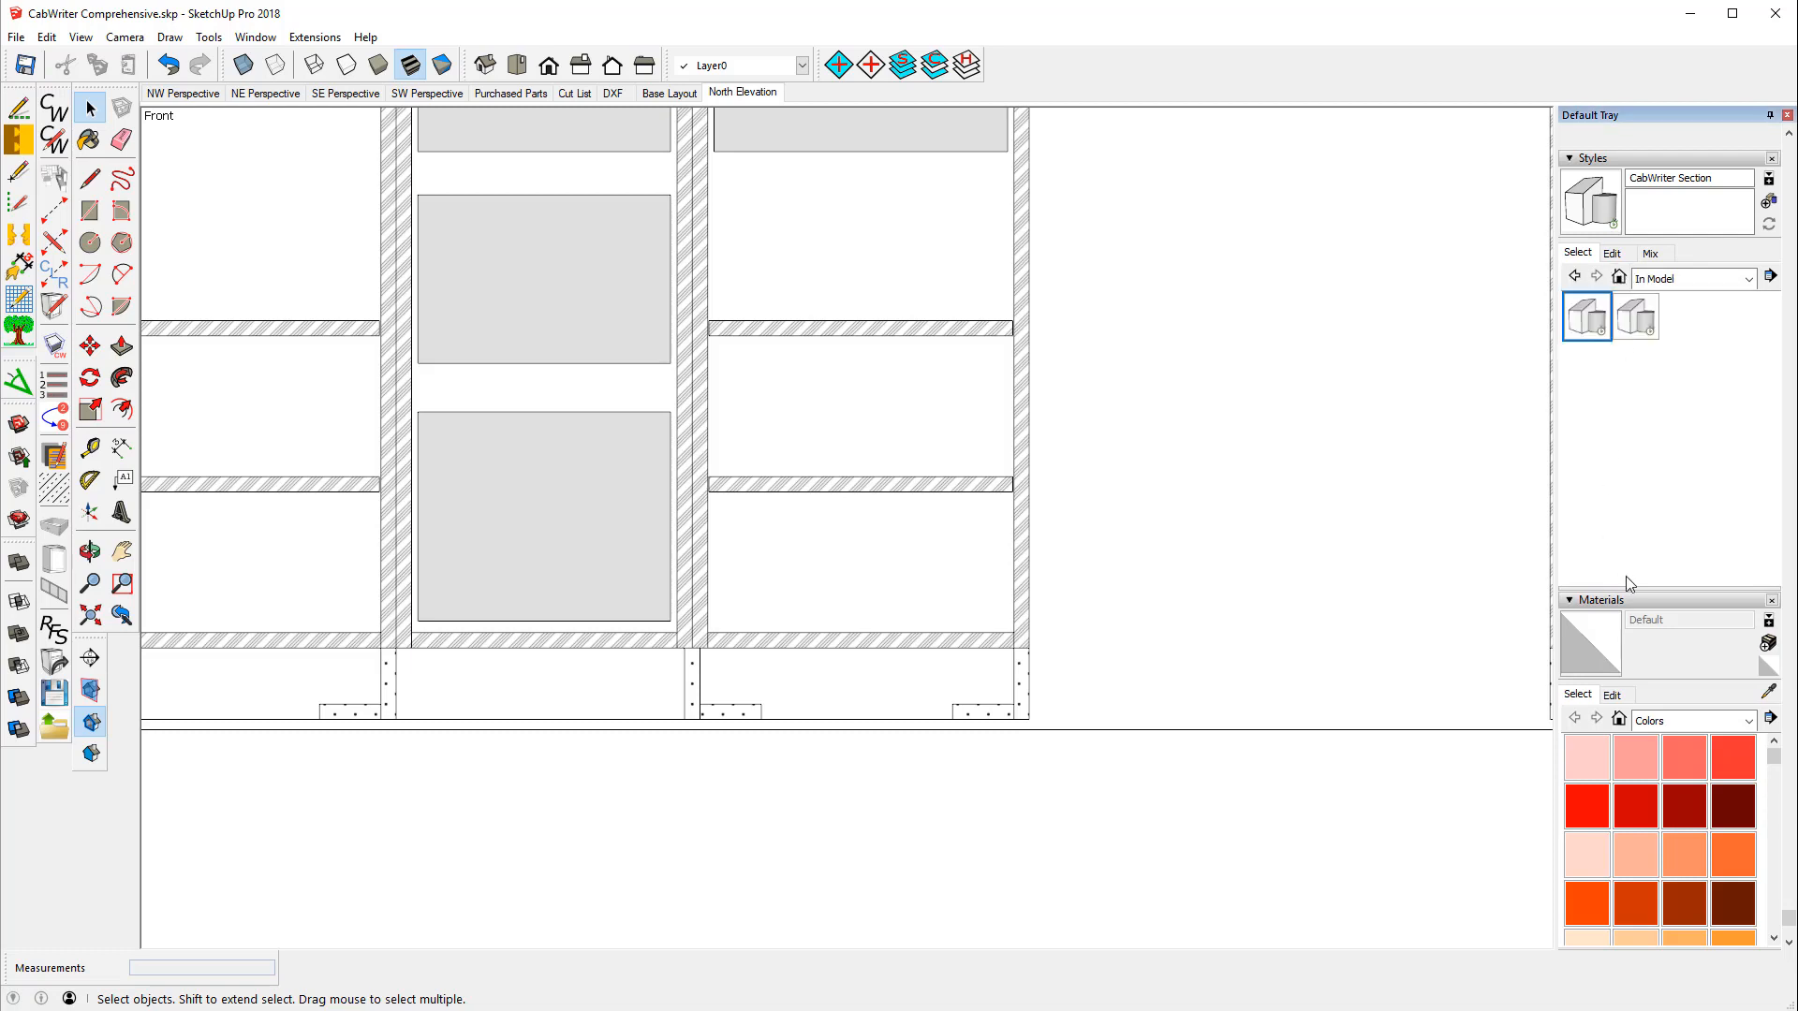
- Set the texture width of the in-model Black Dots 1 material to .5" and check the dots on the ladder bases
scroll(1643, 599, down, 1)
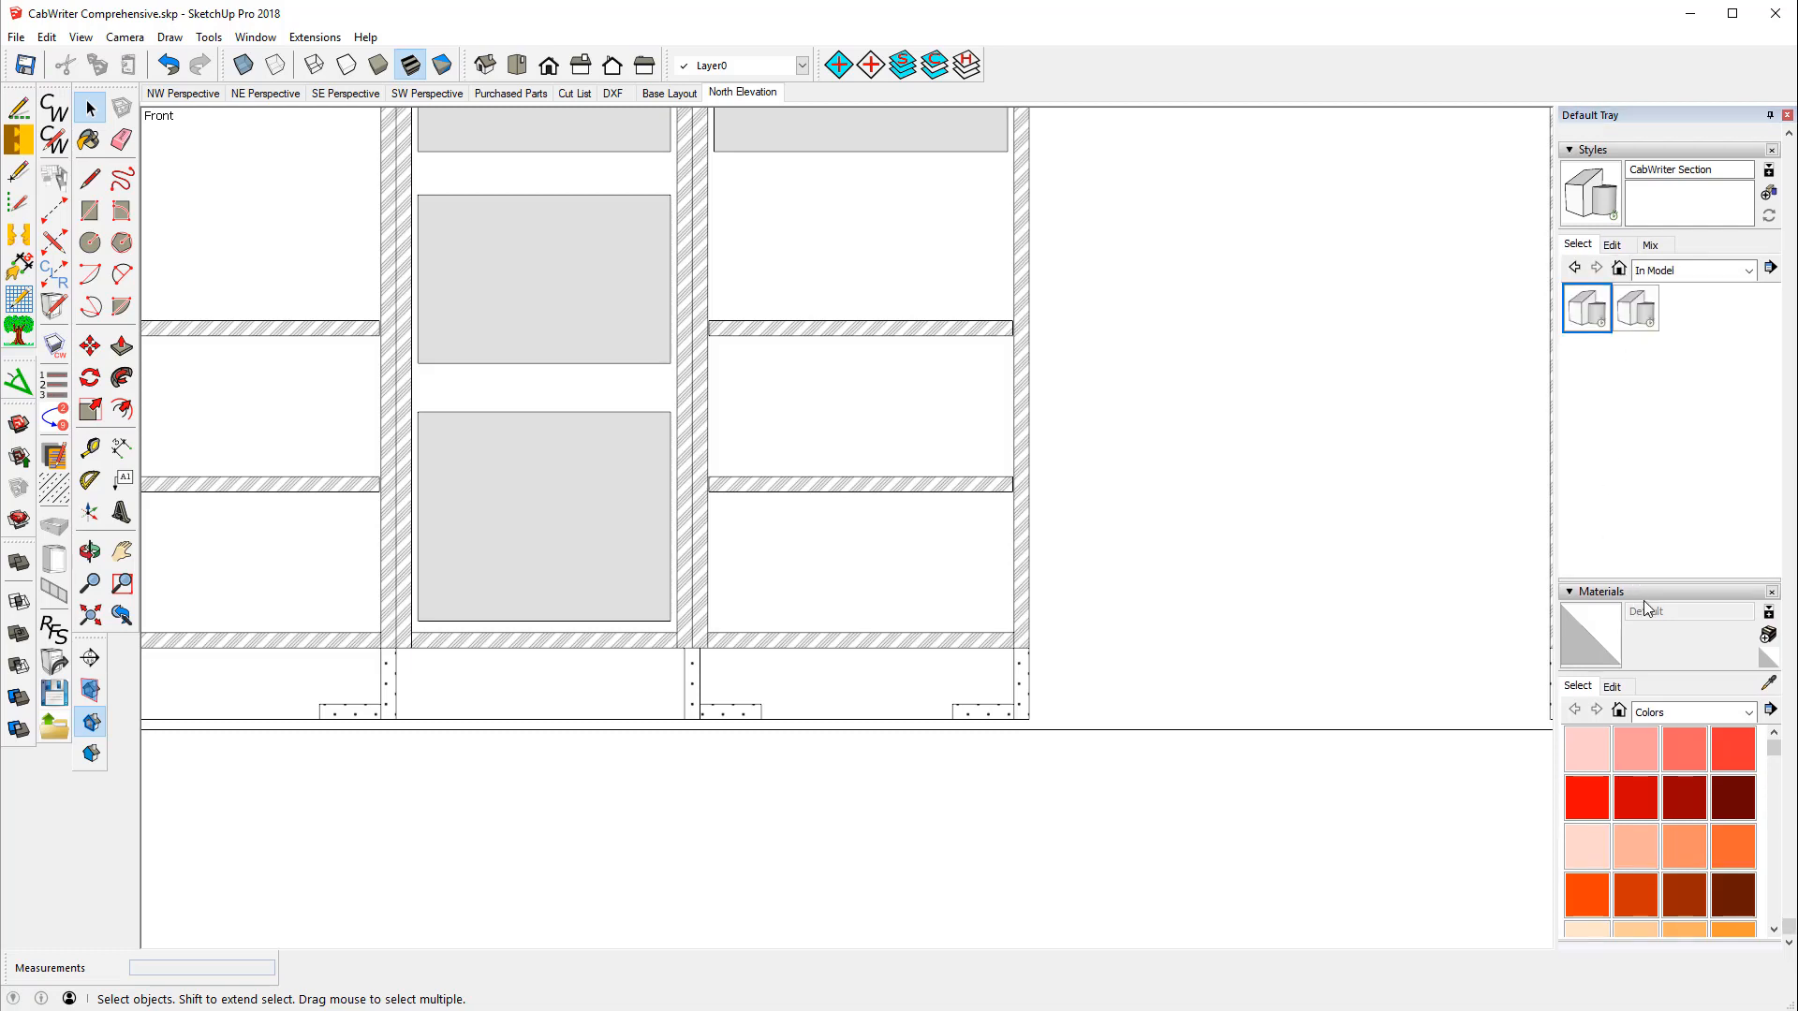
click(1618, 710)
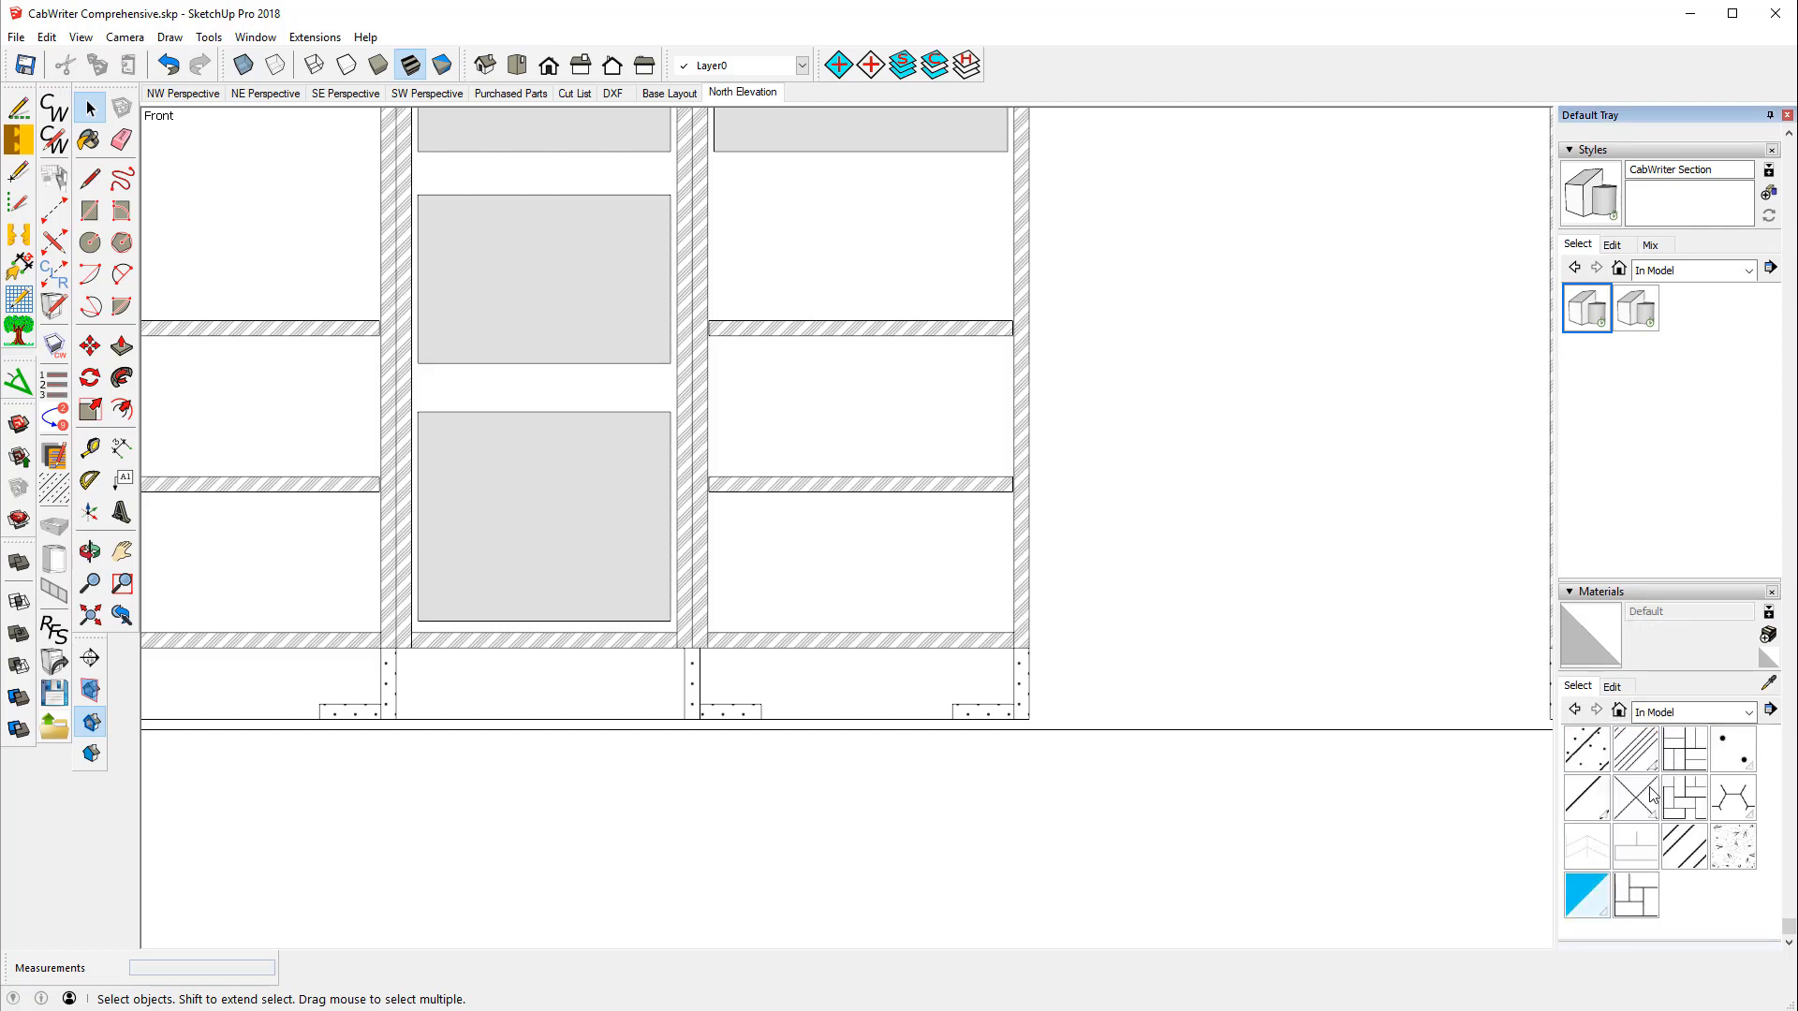
click(1731, 763)
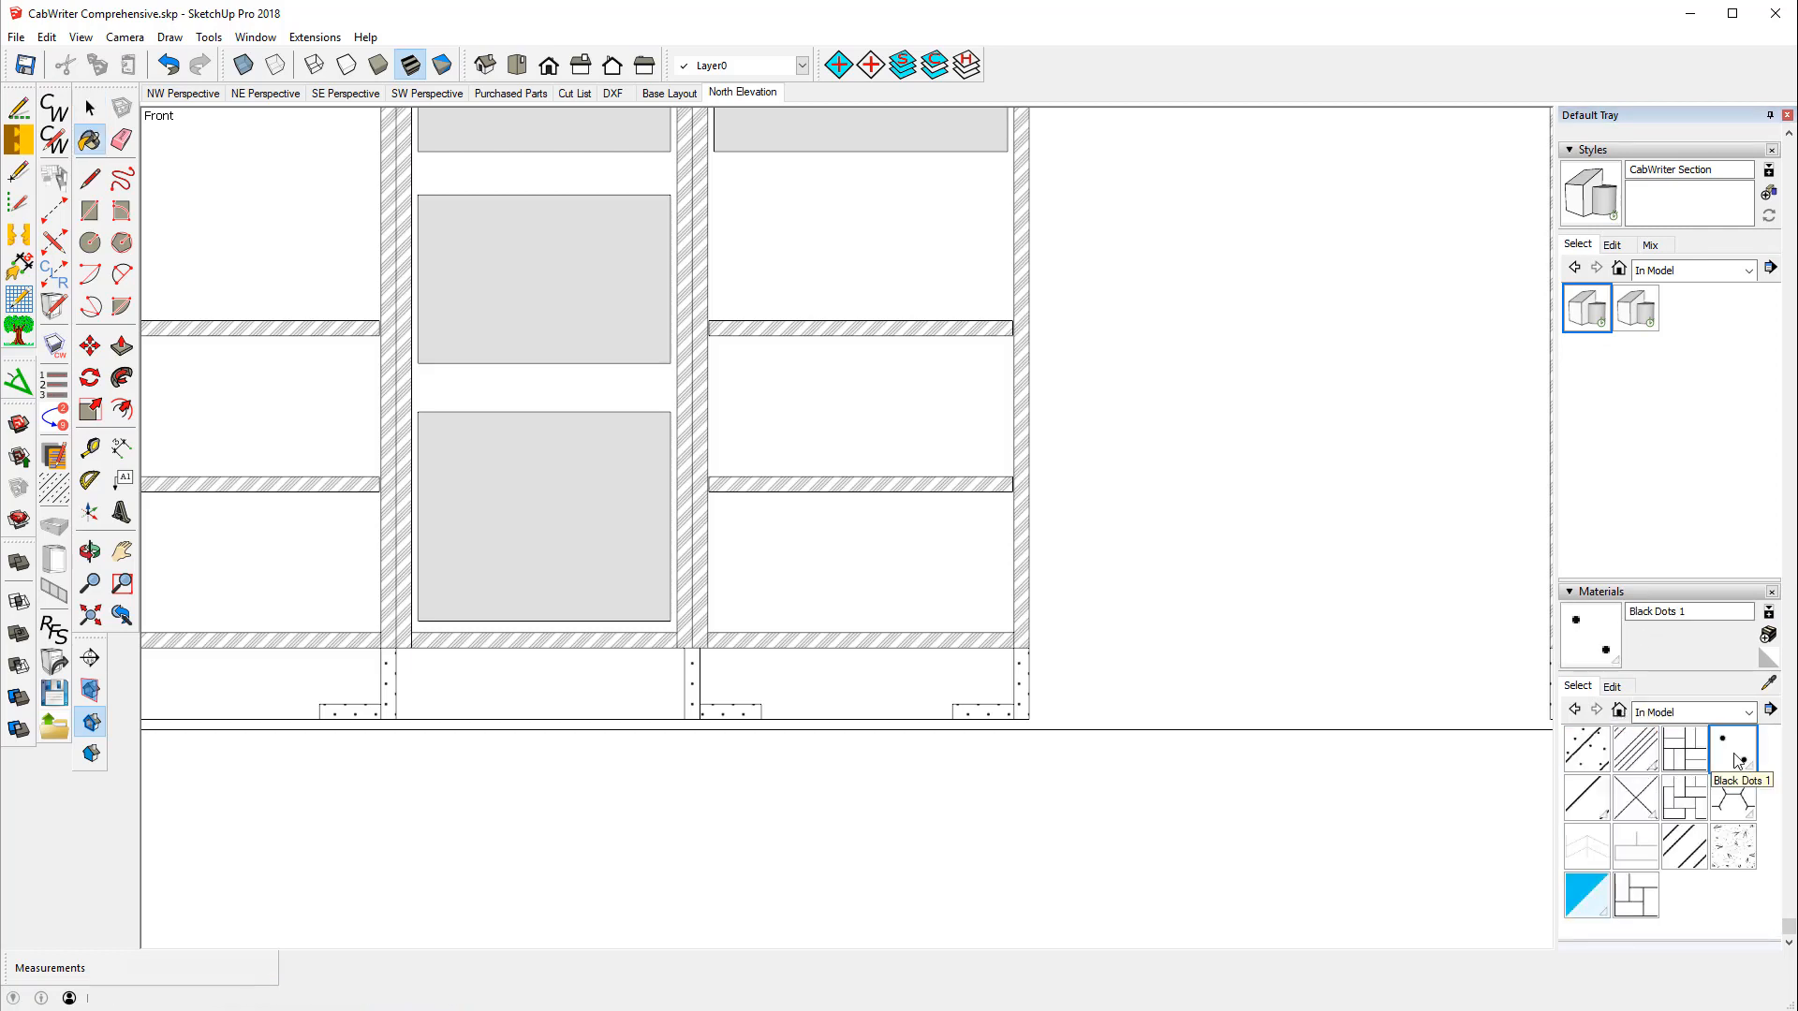
click(1615, 687)
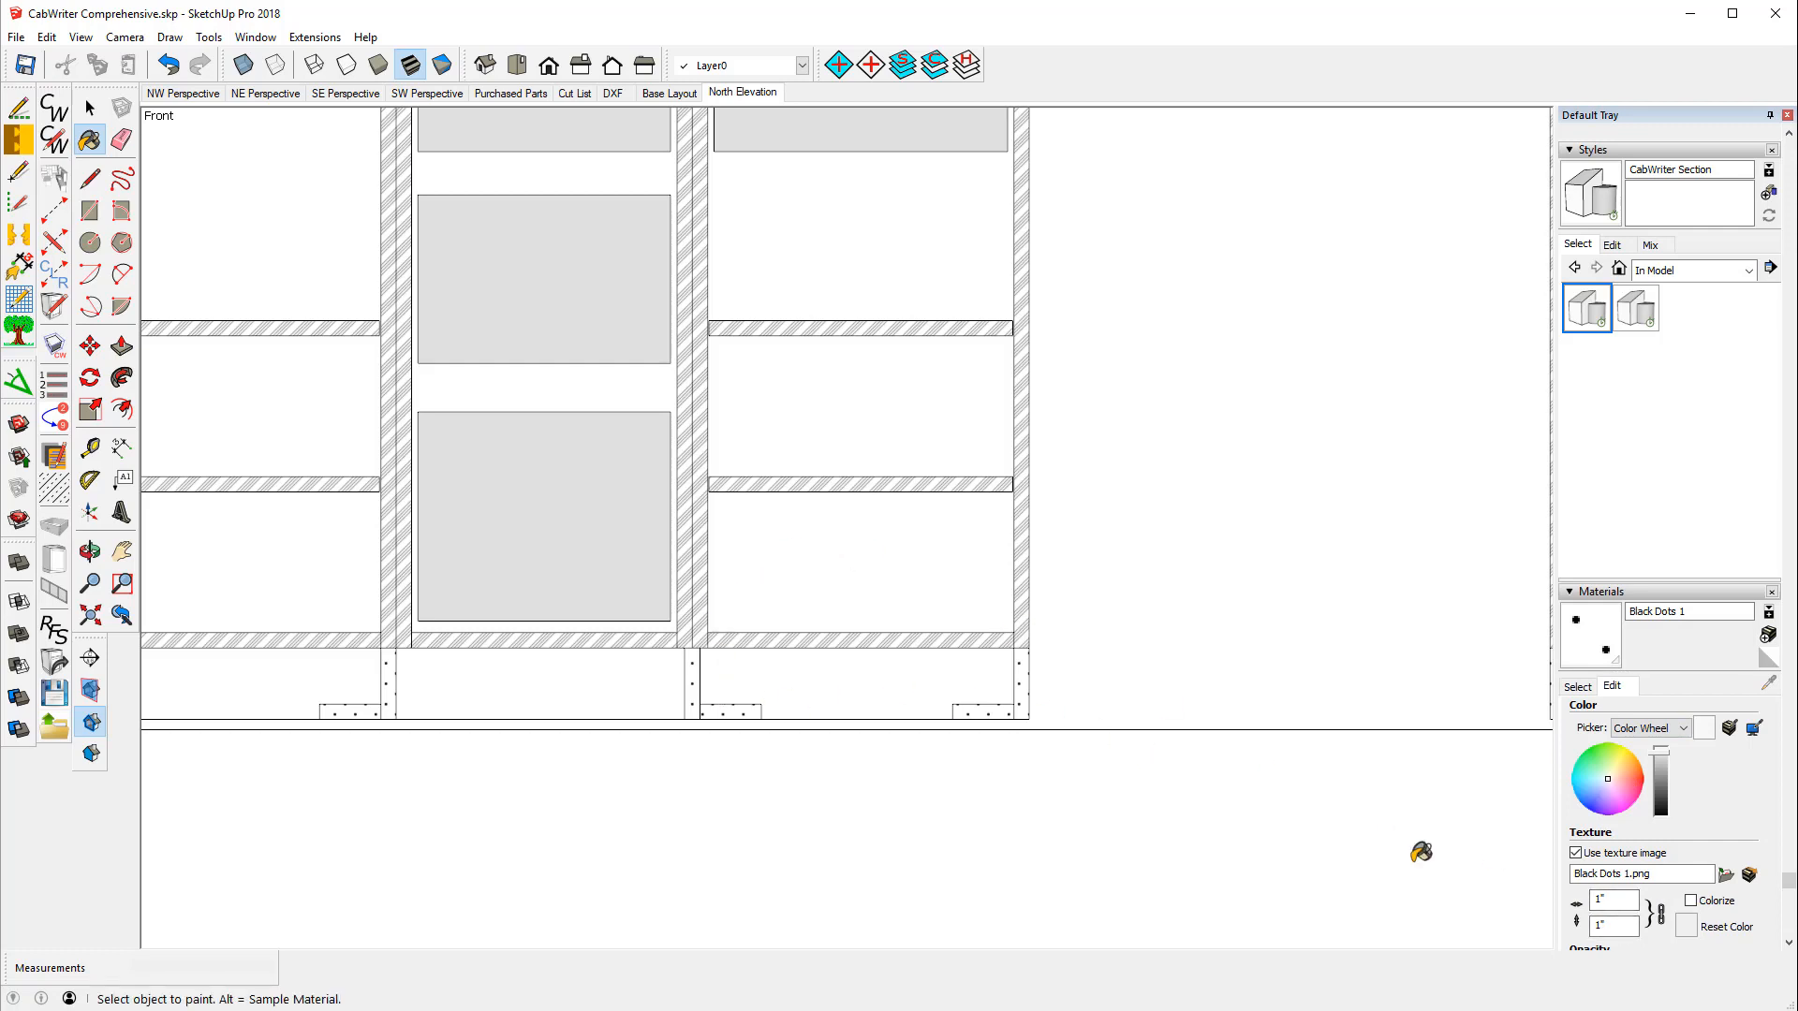
click(1601, 903)
click(1600, 902)
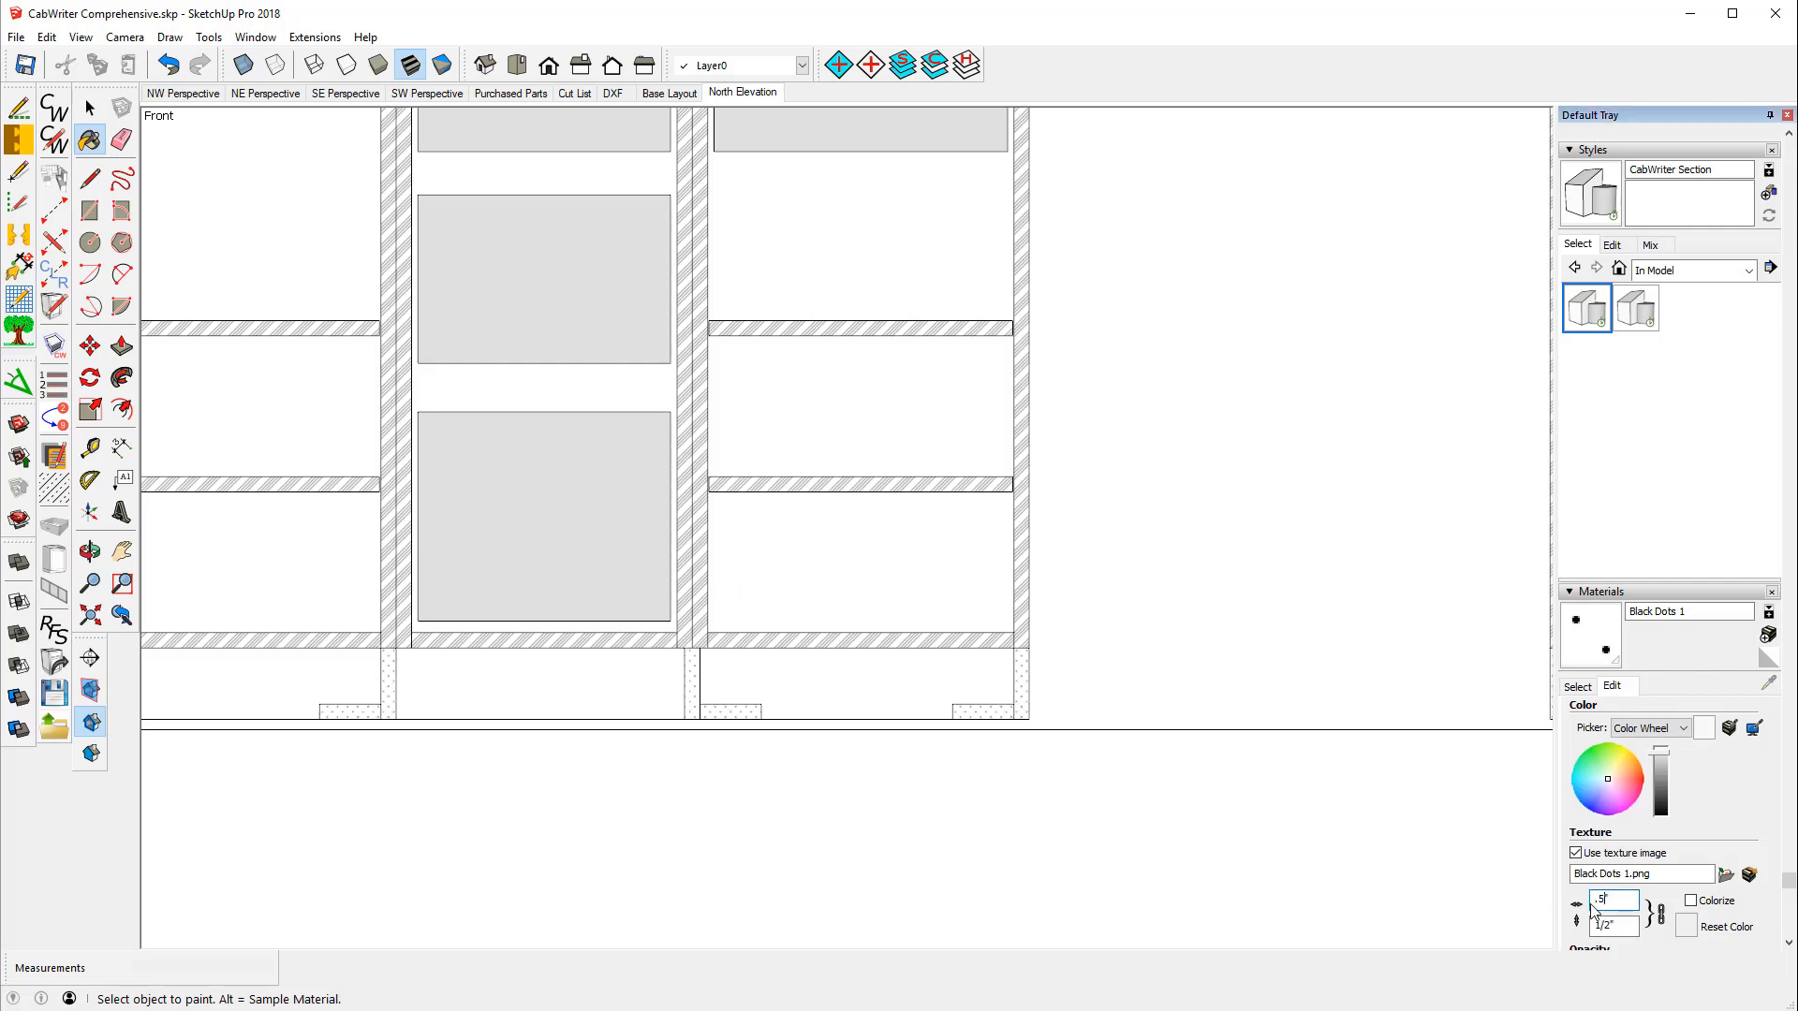
scroll(693, 716, up, 5)
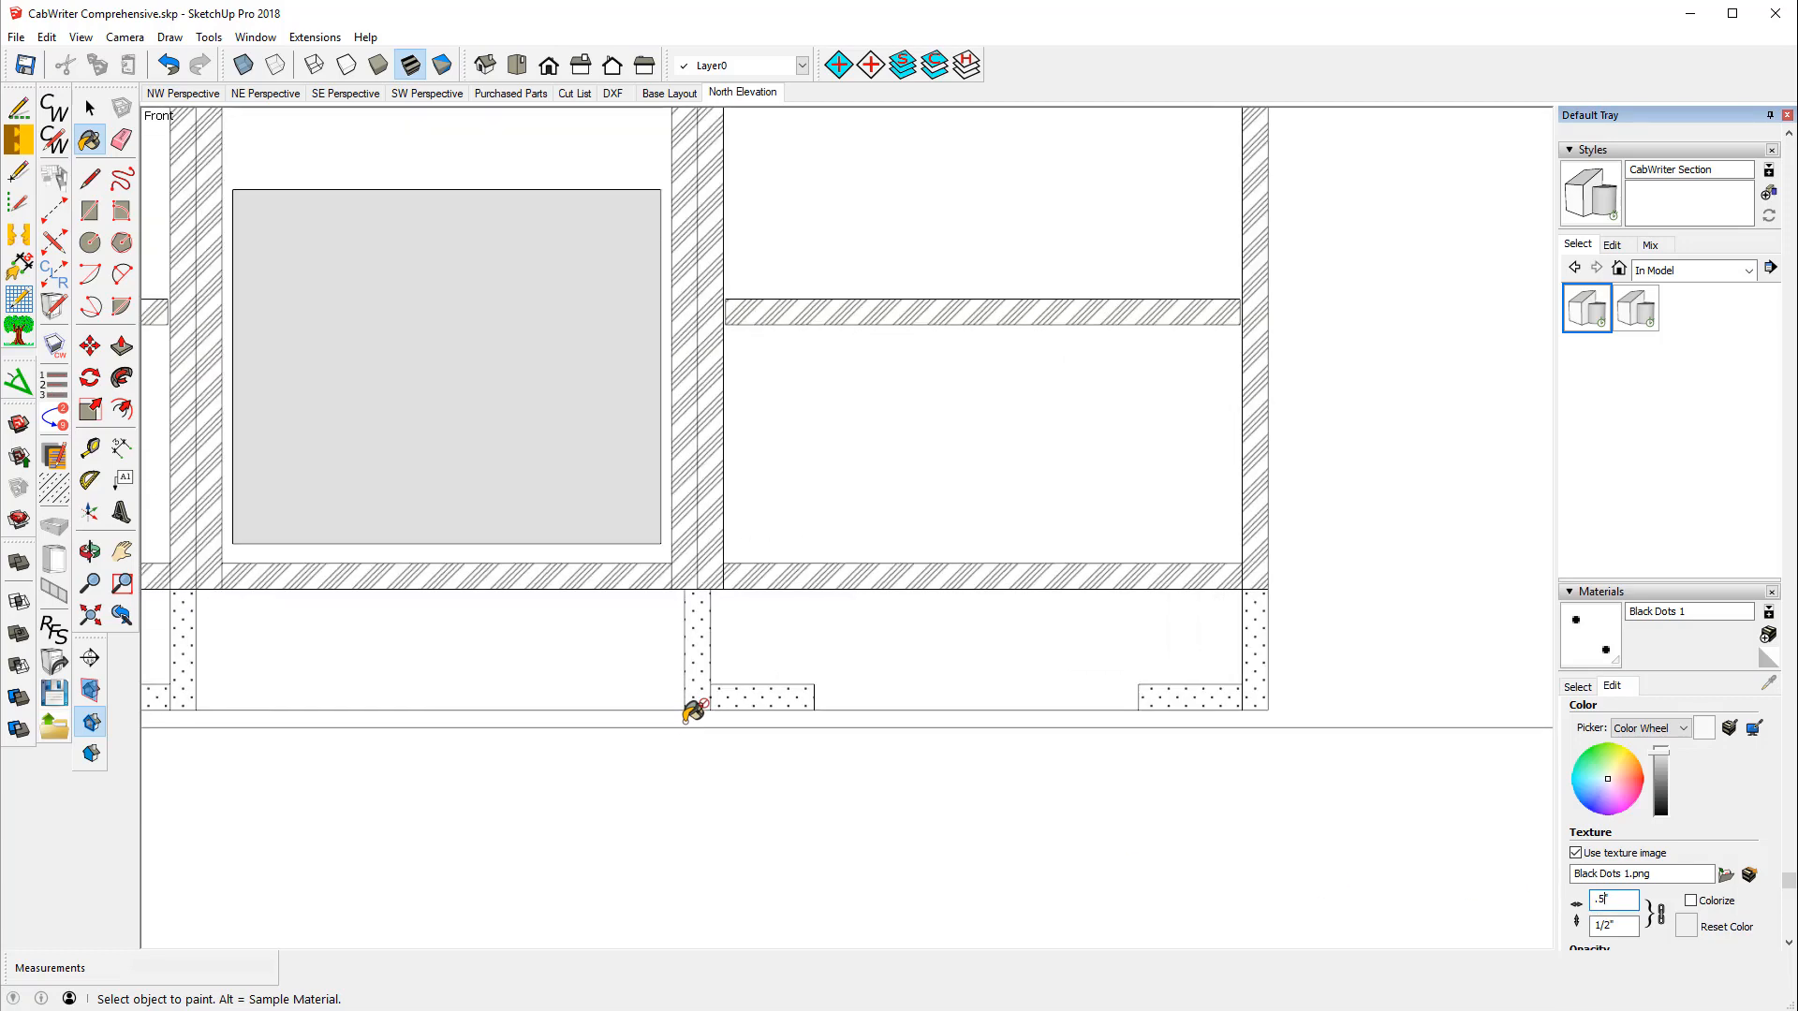
scroll(694, 710, up, 2)
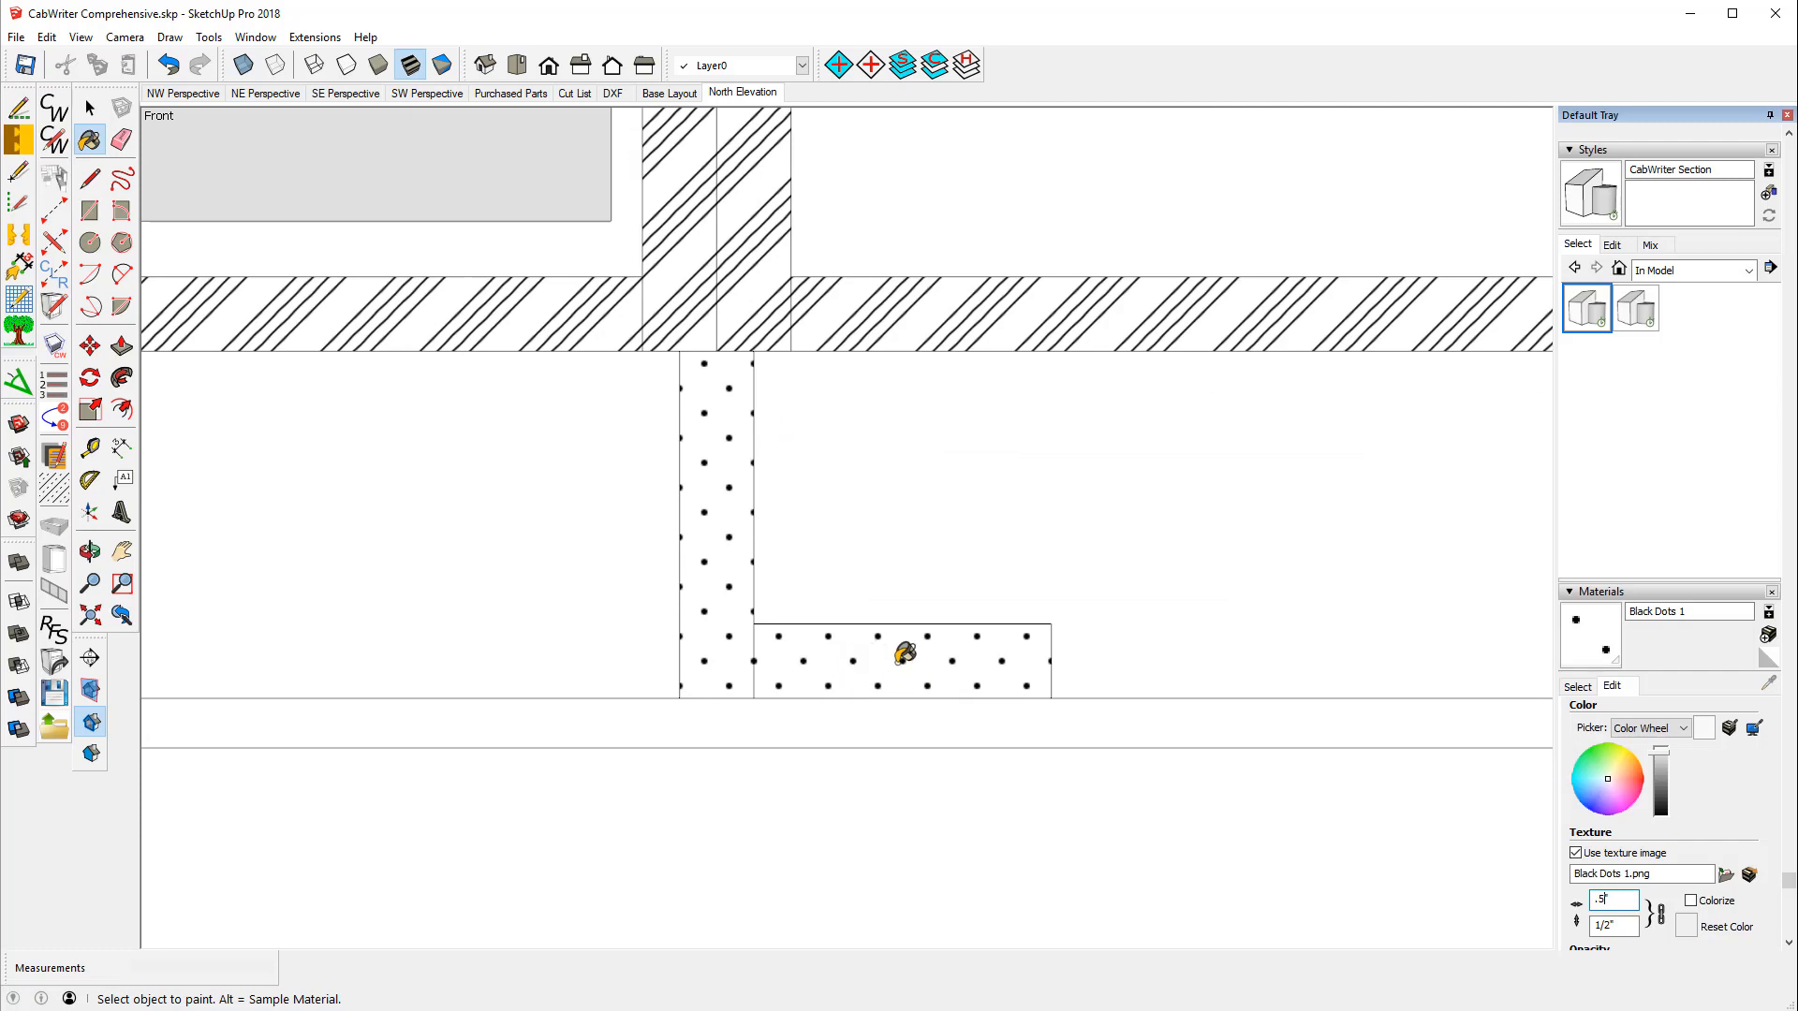
- In the North Elevation scene, associate the sheet good Shop Plywood with the Black Dots 1 hatch at 0.50x scale
click(750, 93)
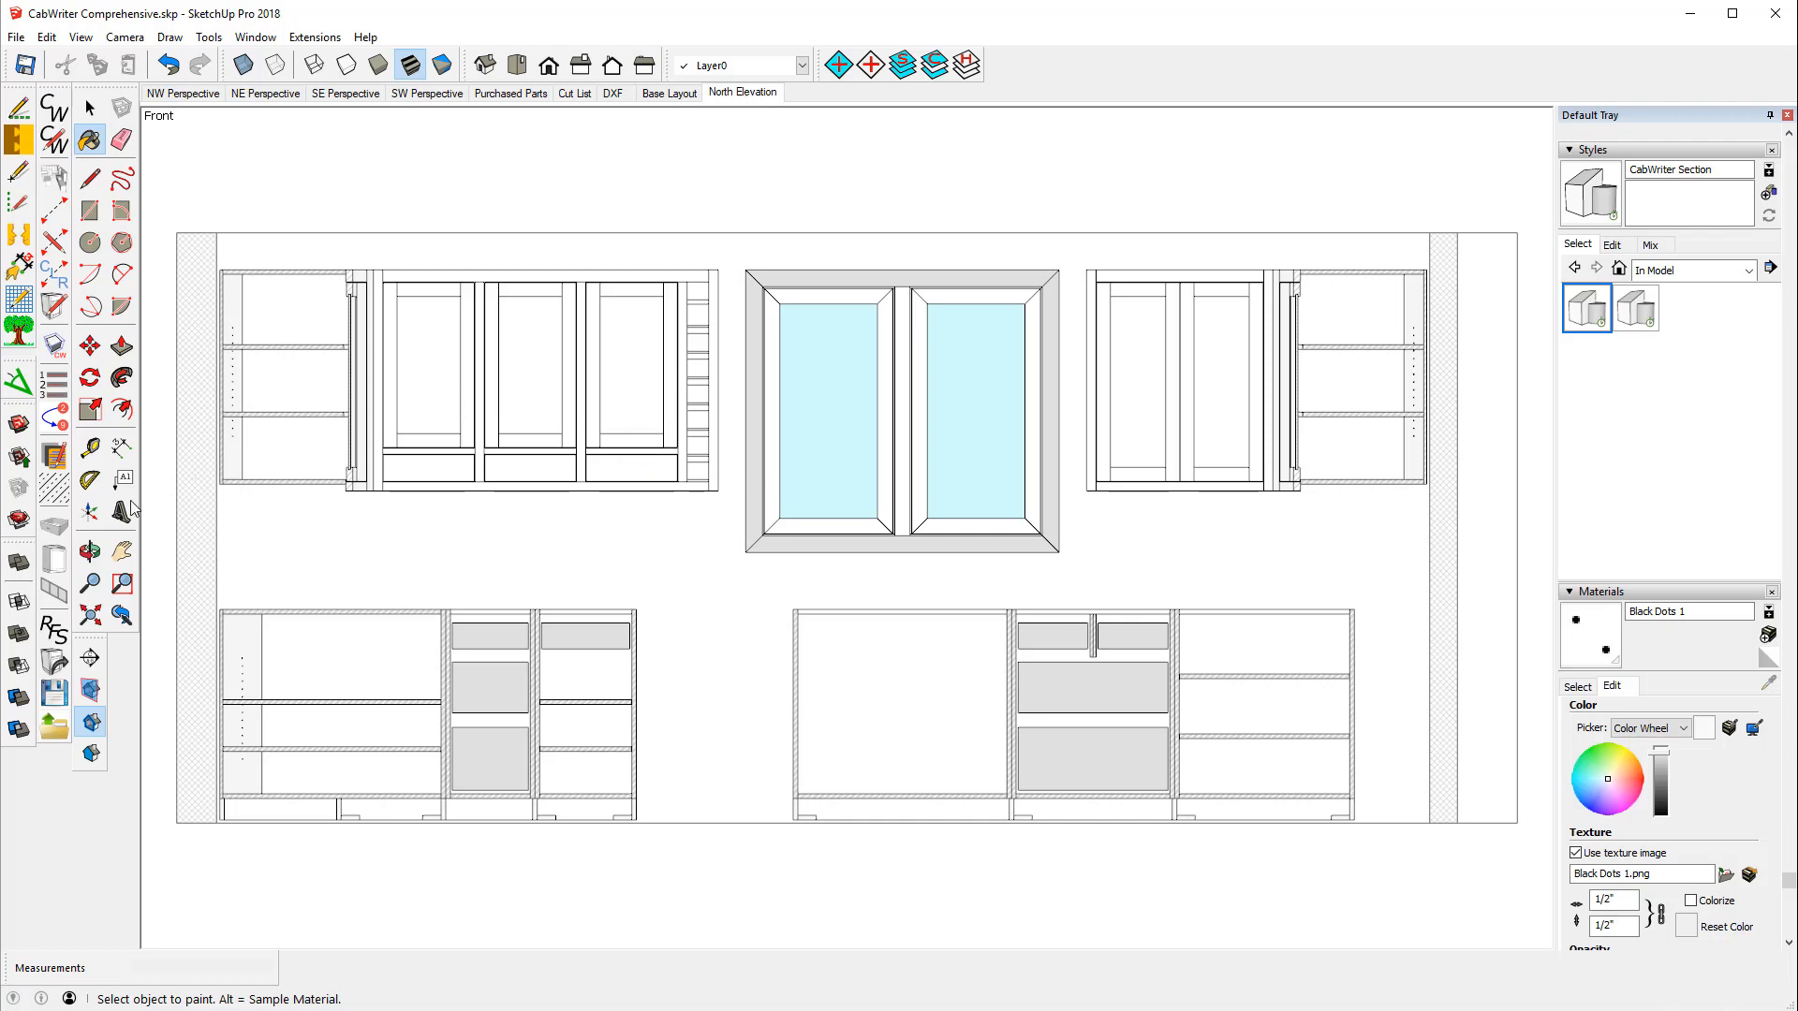
click(54, 488)
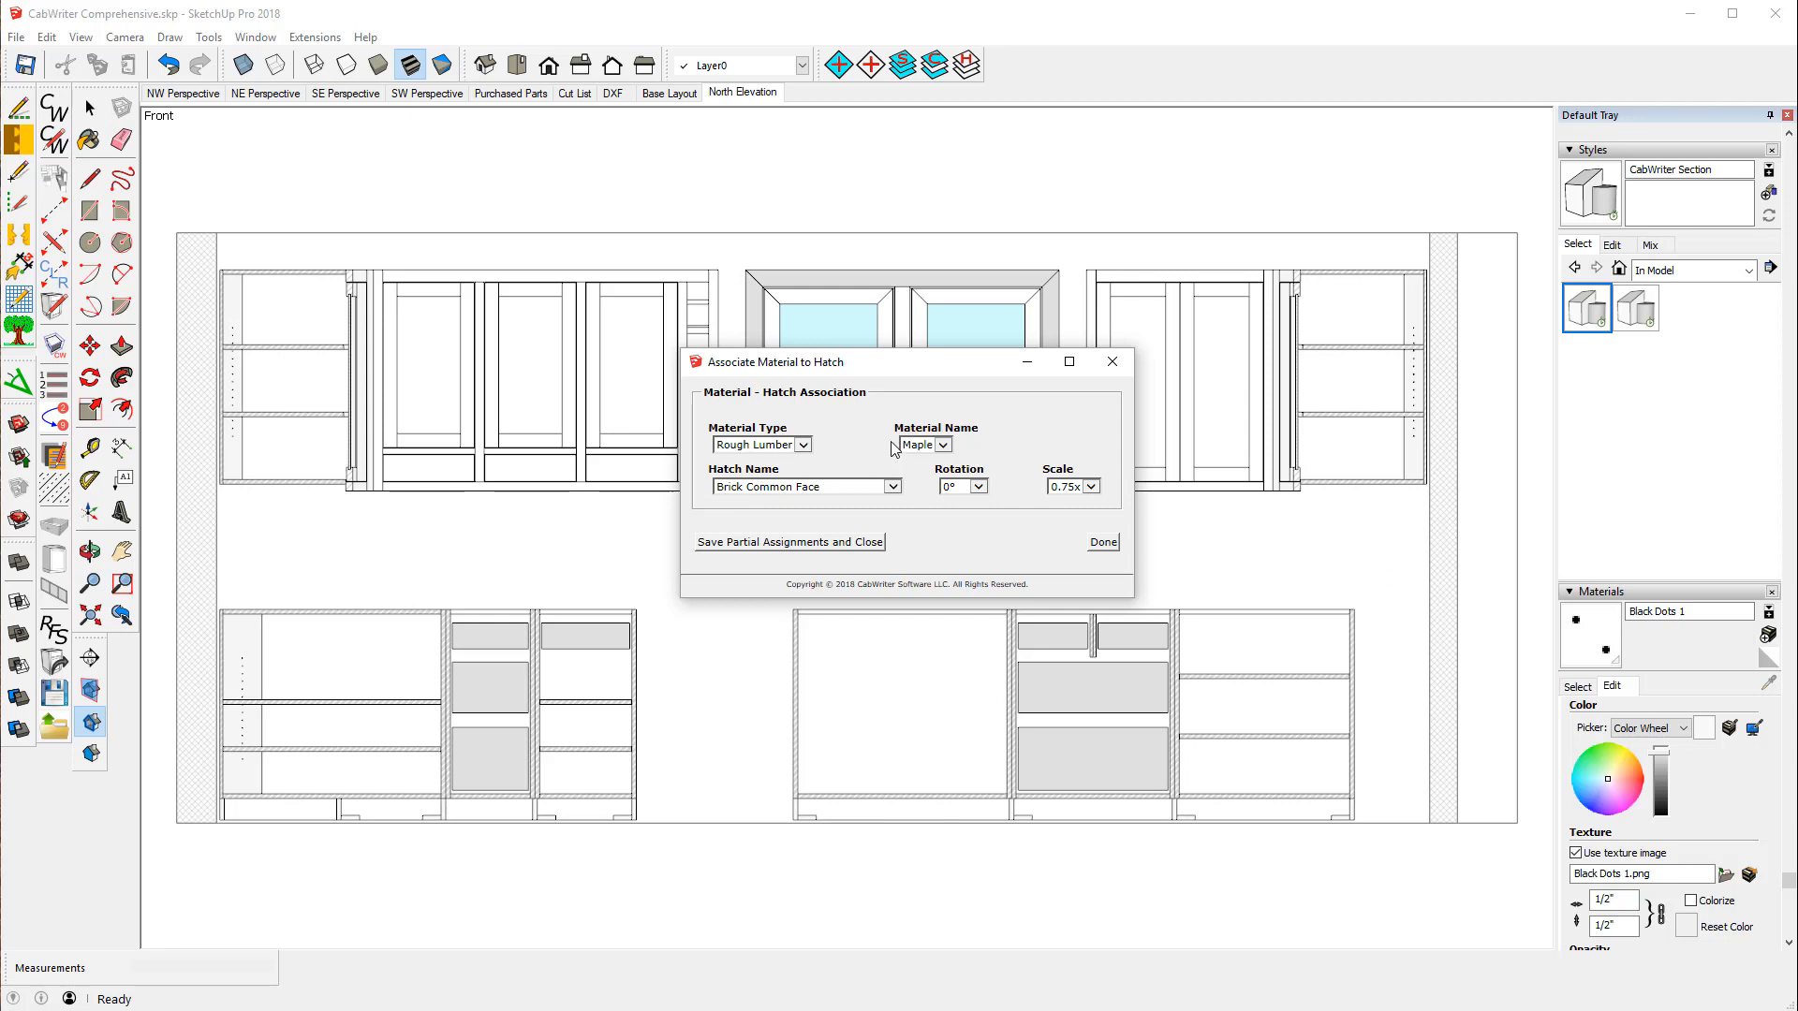
click(806, 447)
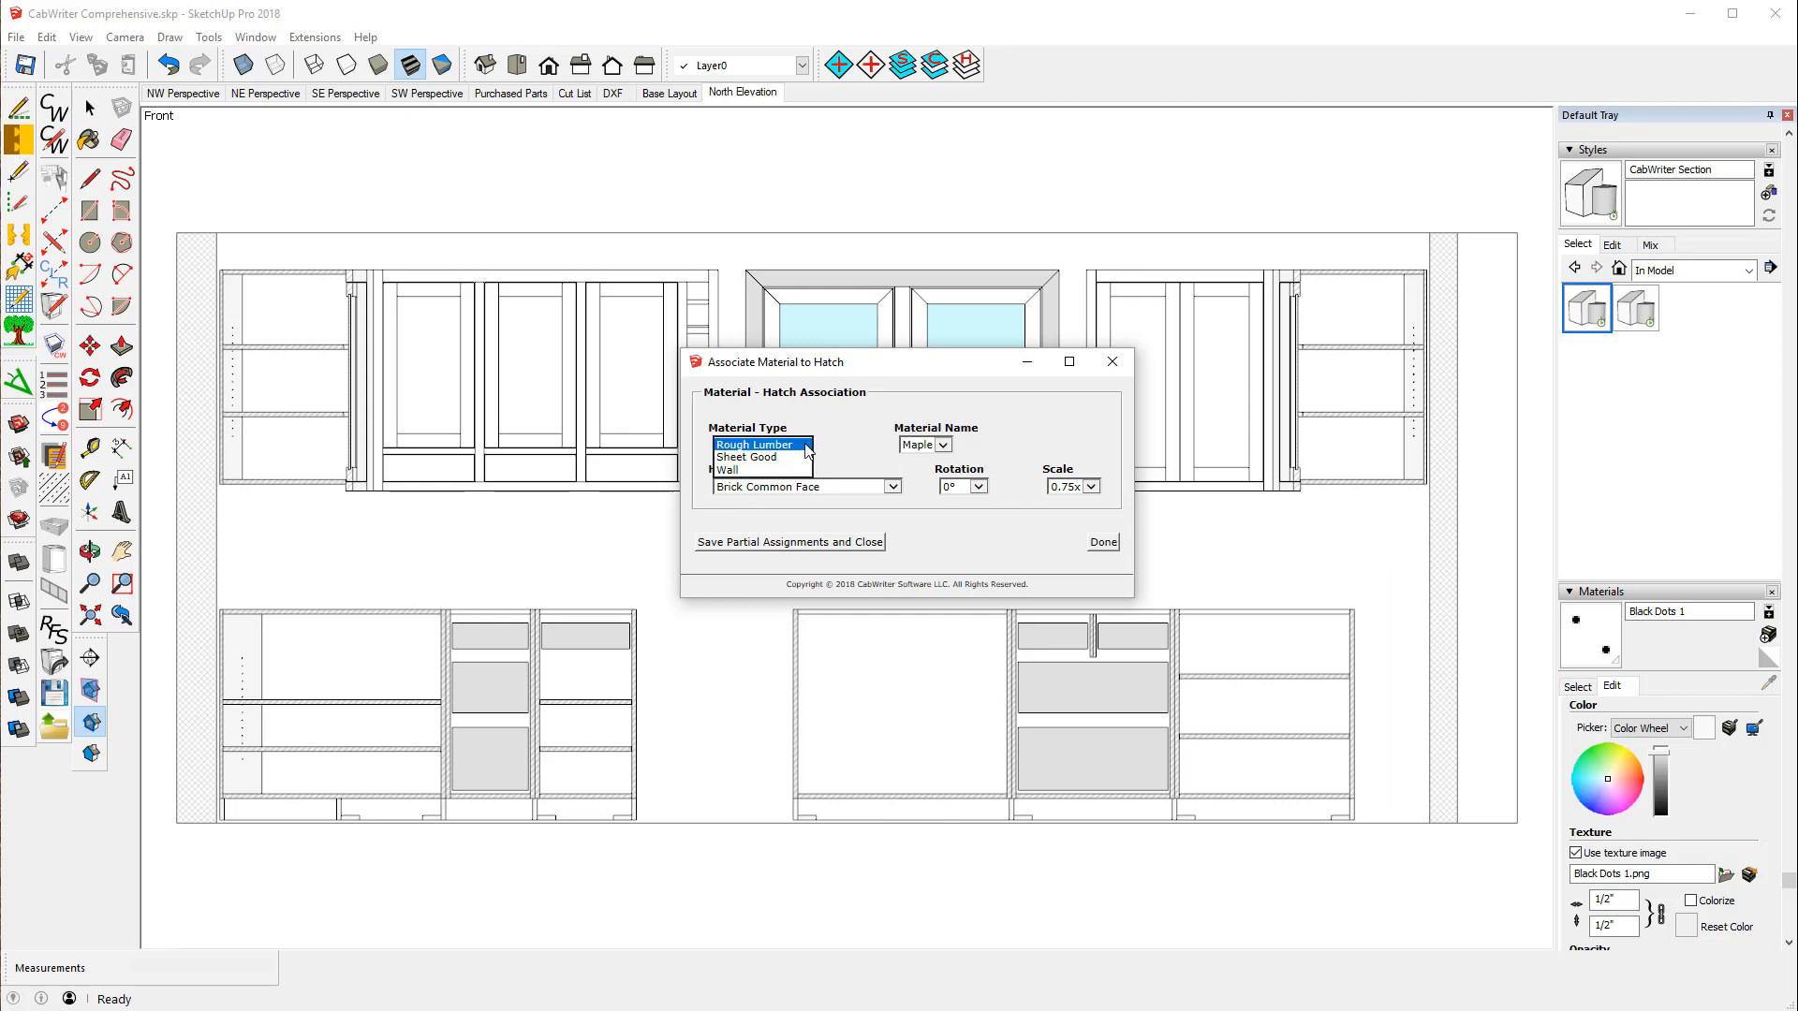
click(767, 458)
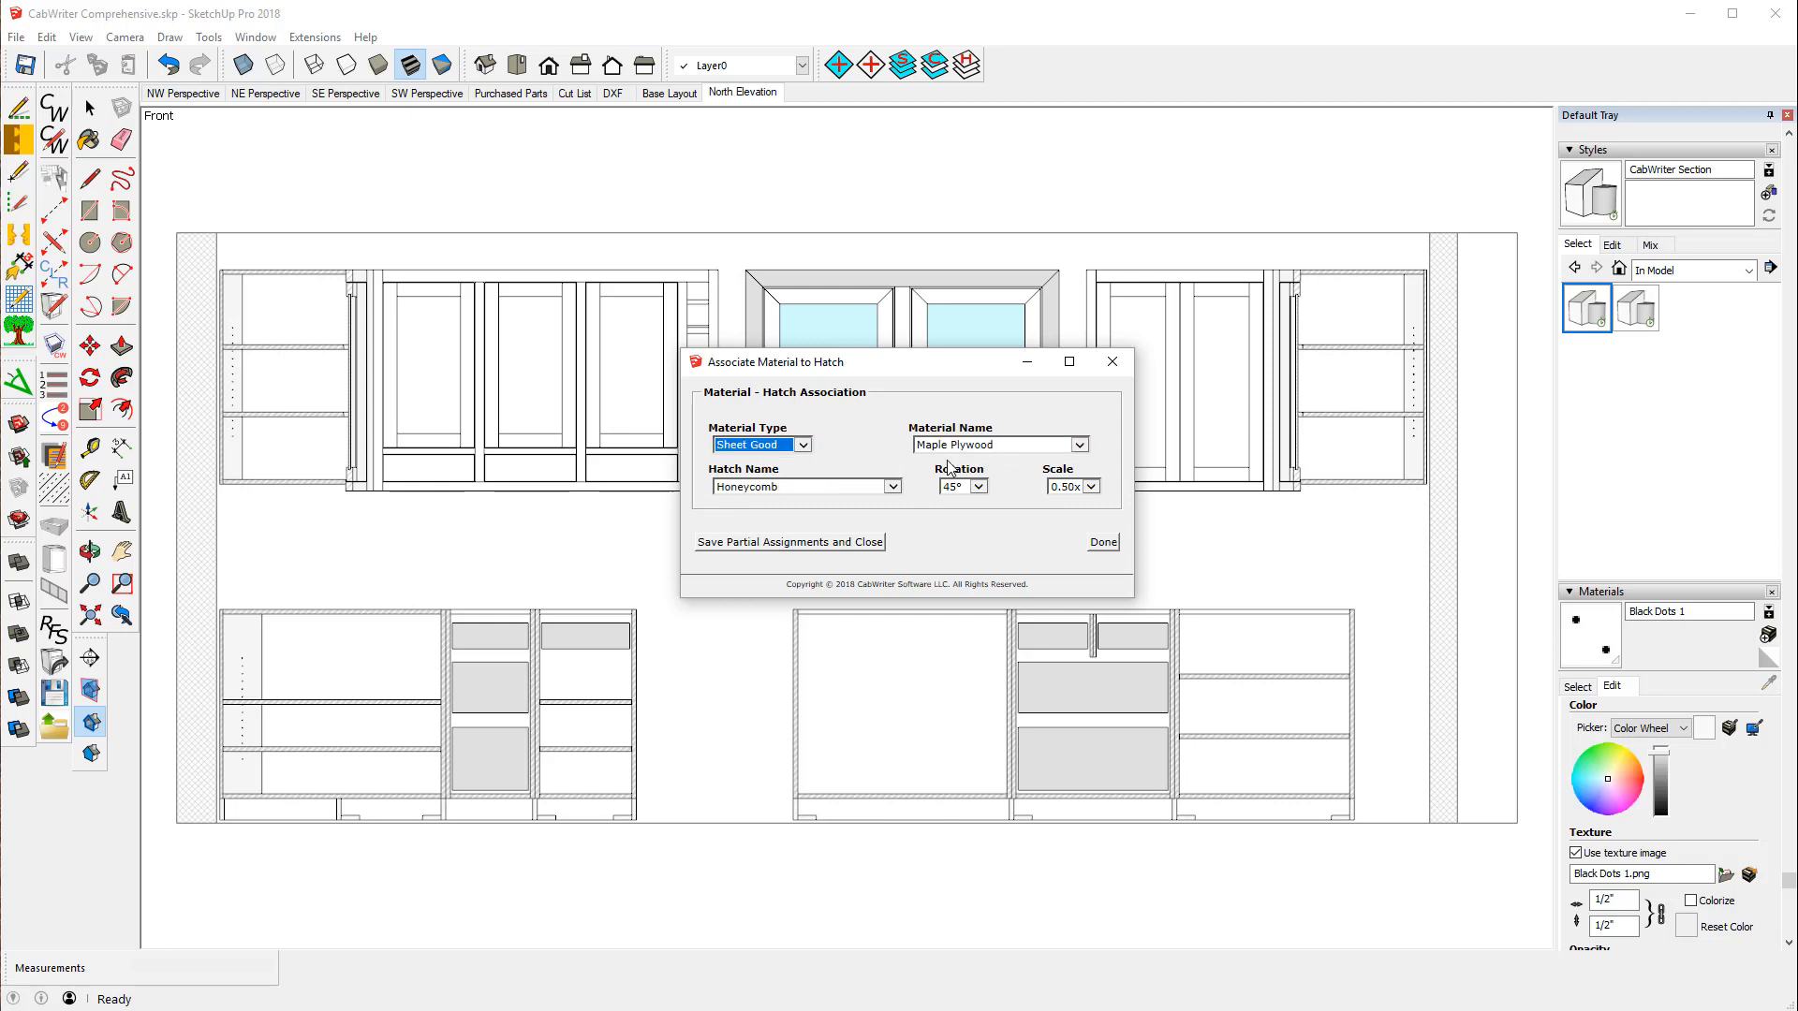
click(1080, 446)
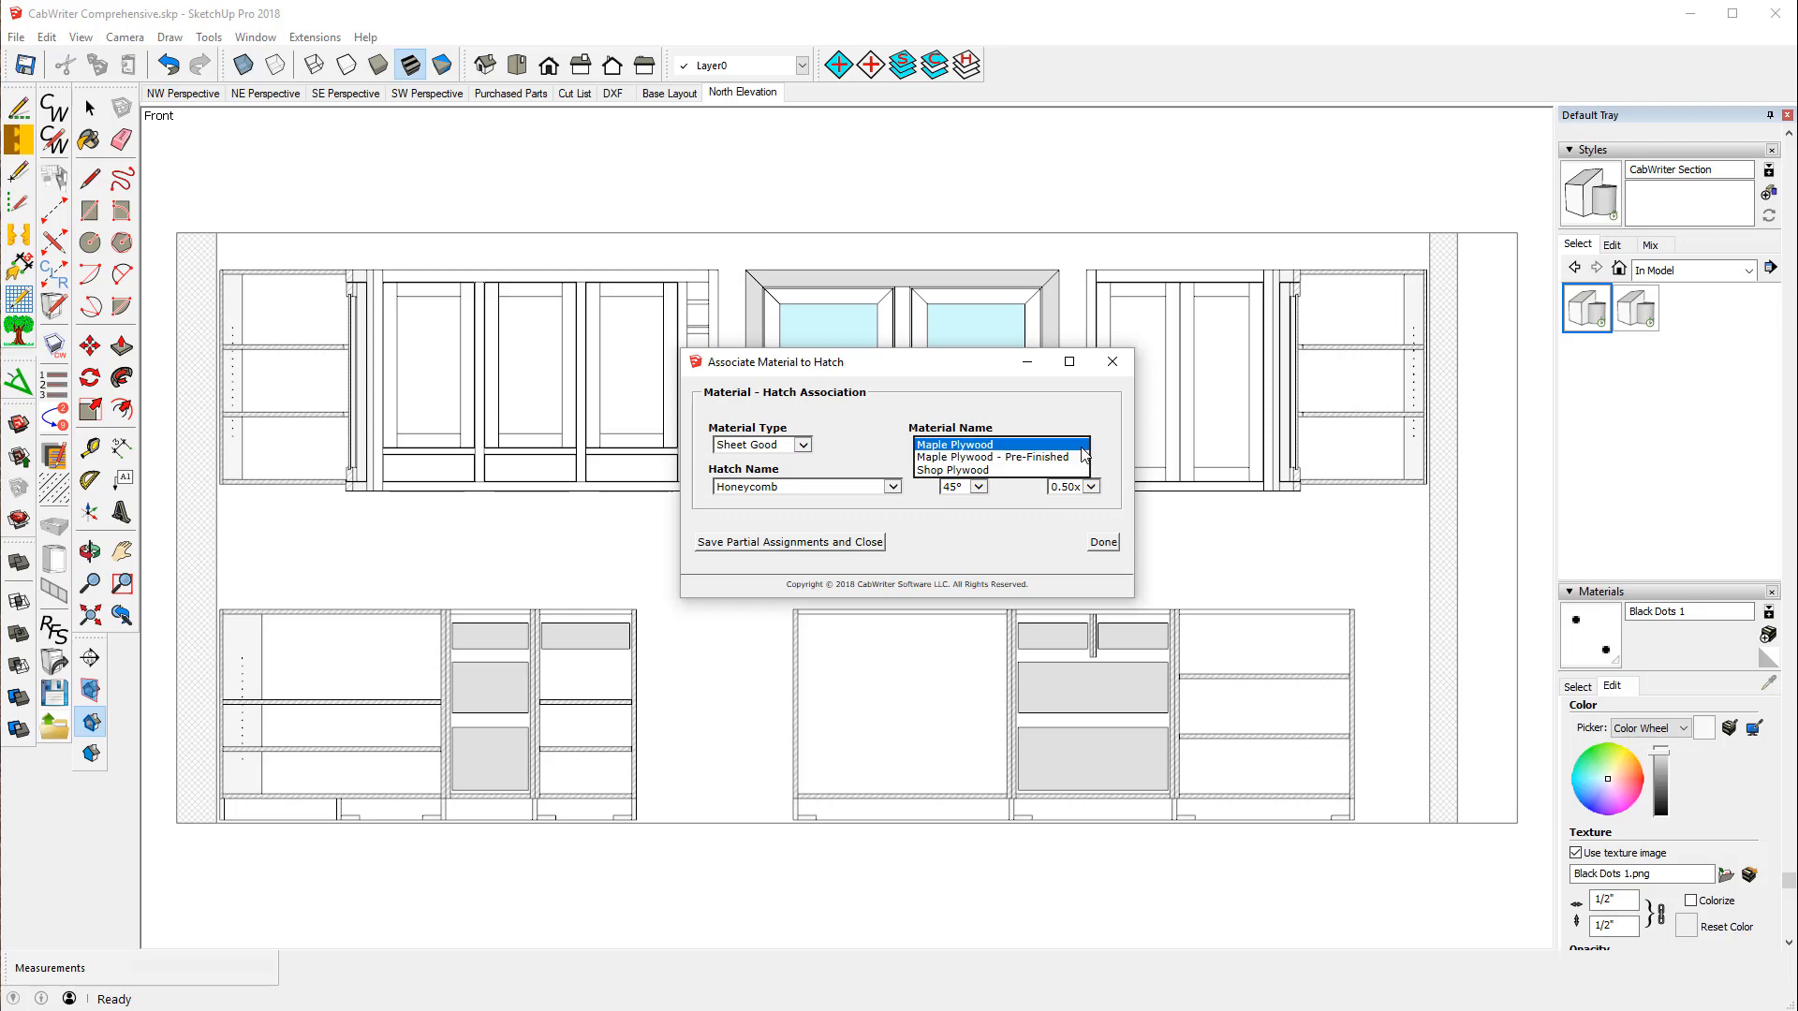
click(954, 470)
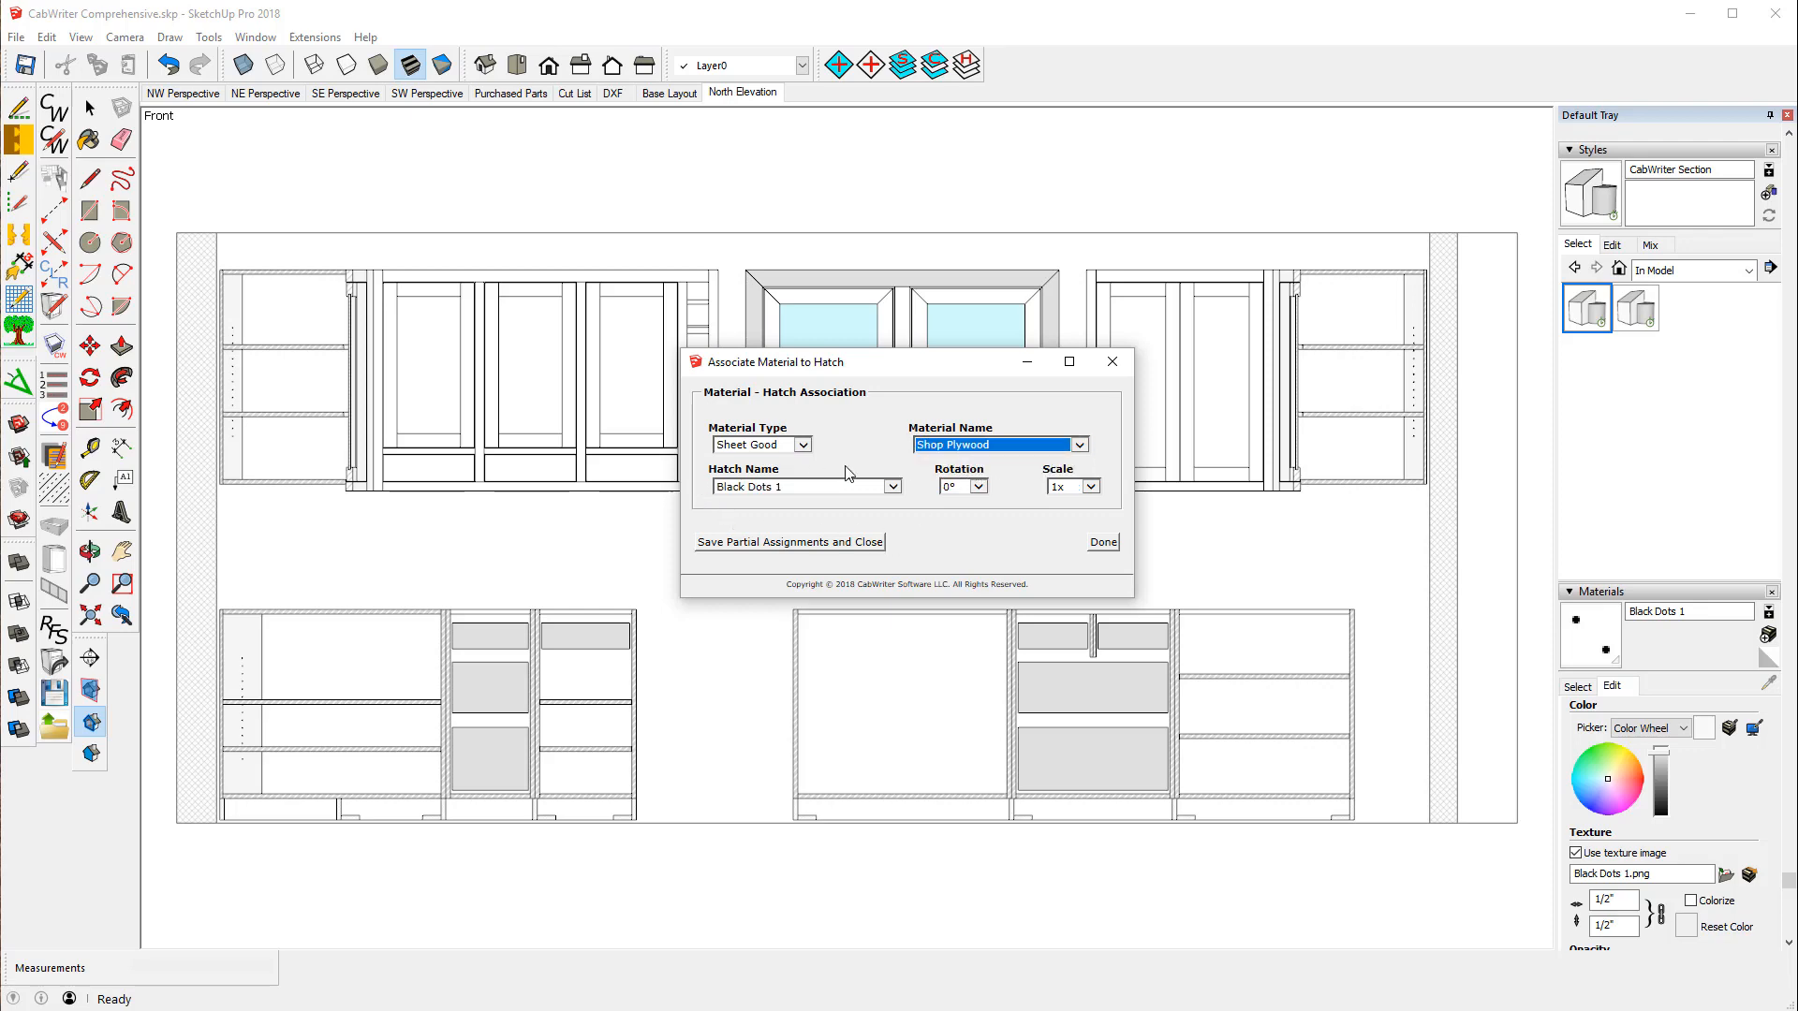
click(1091, 487)
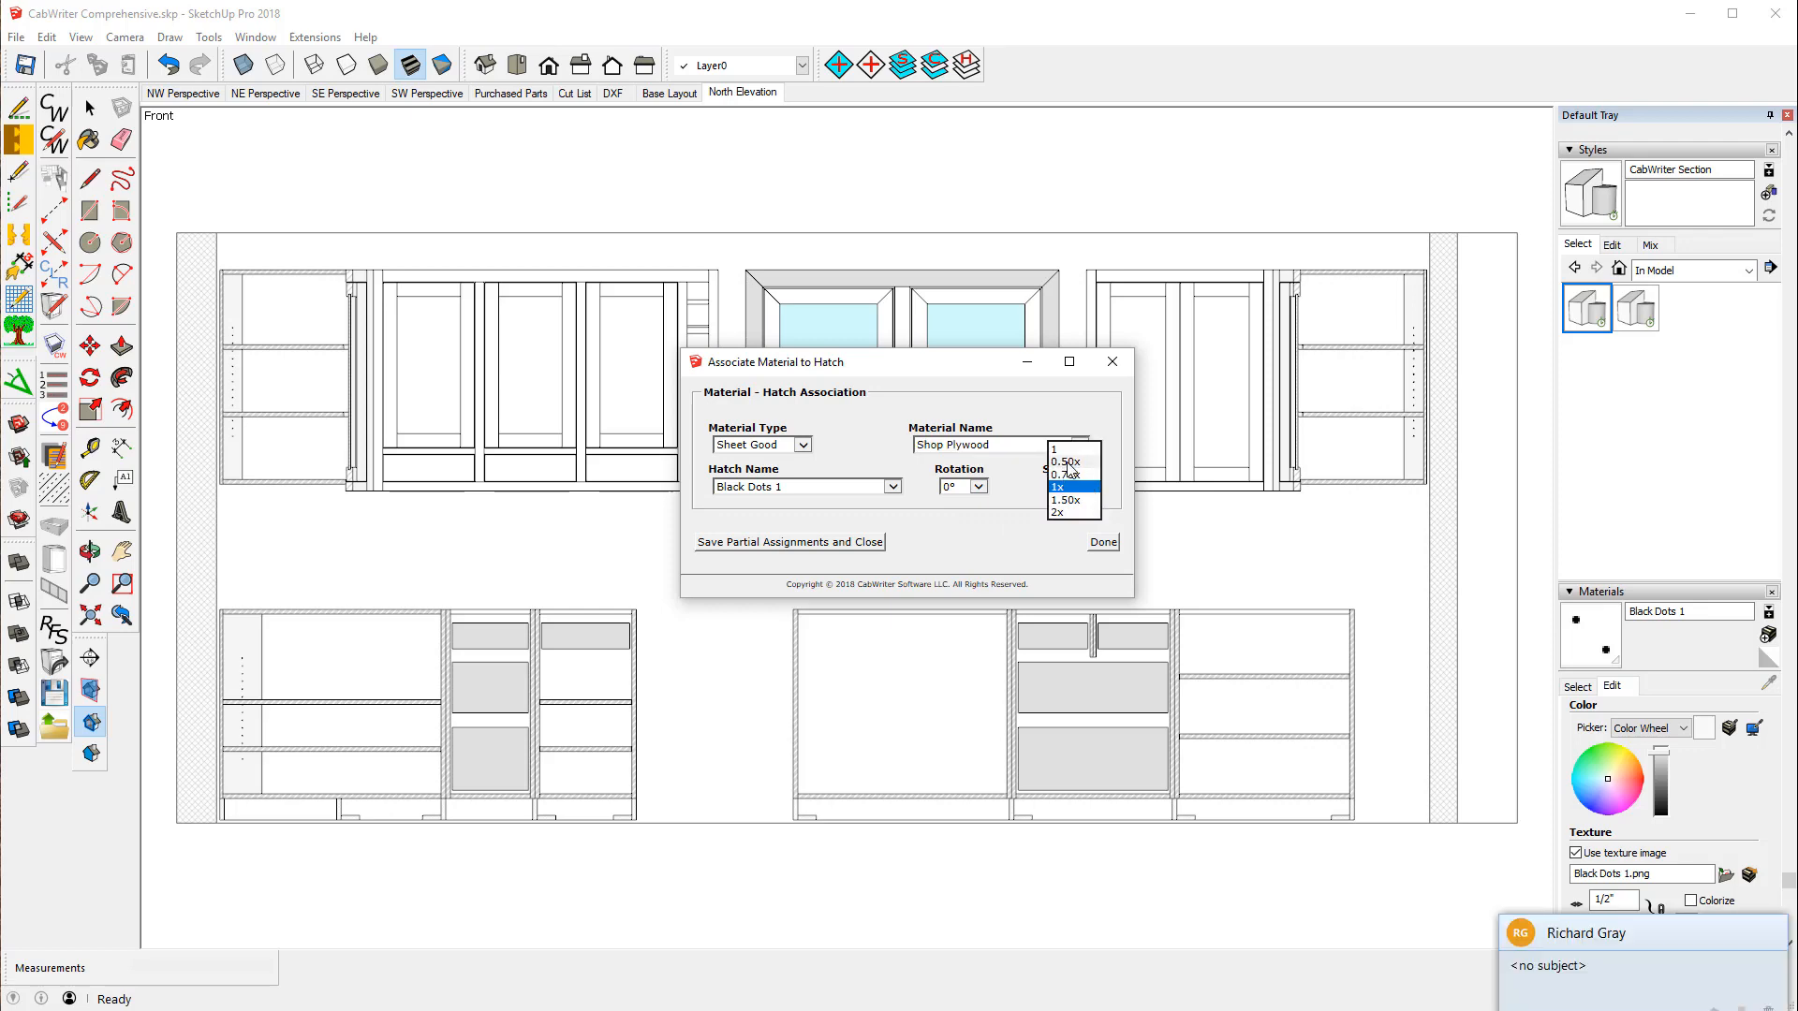
click(1068, 470)
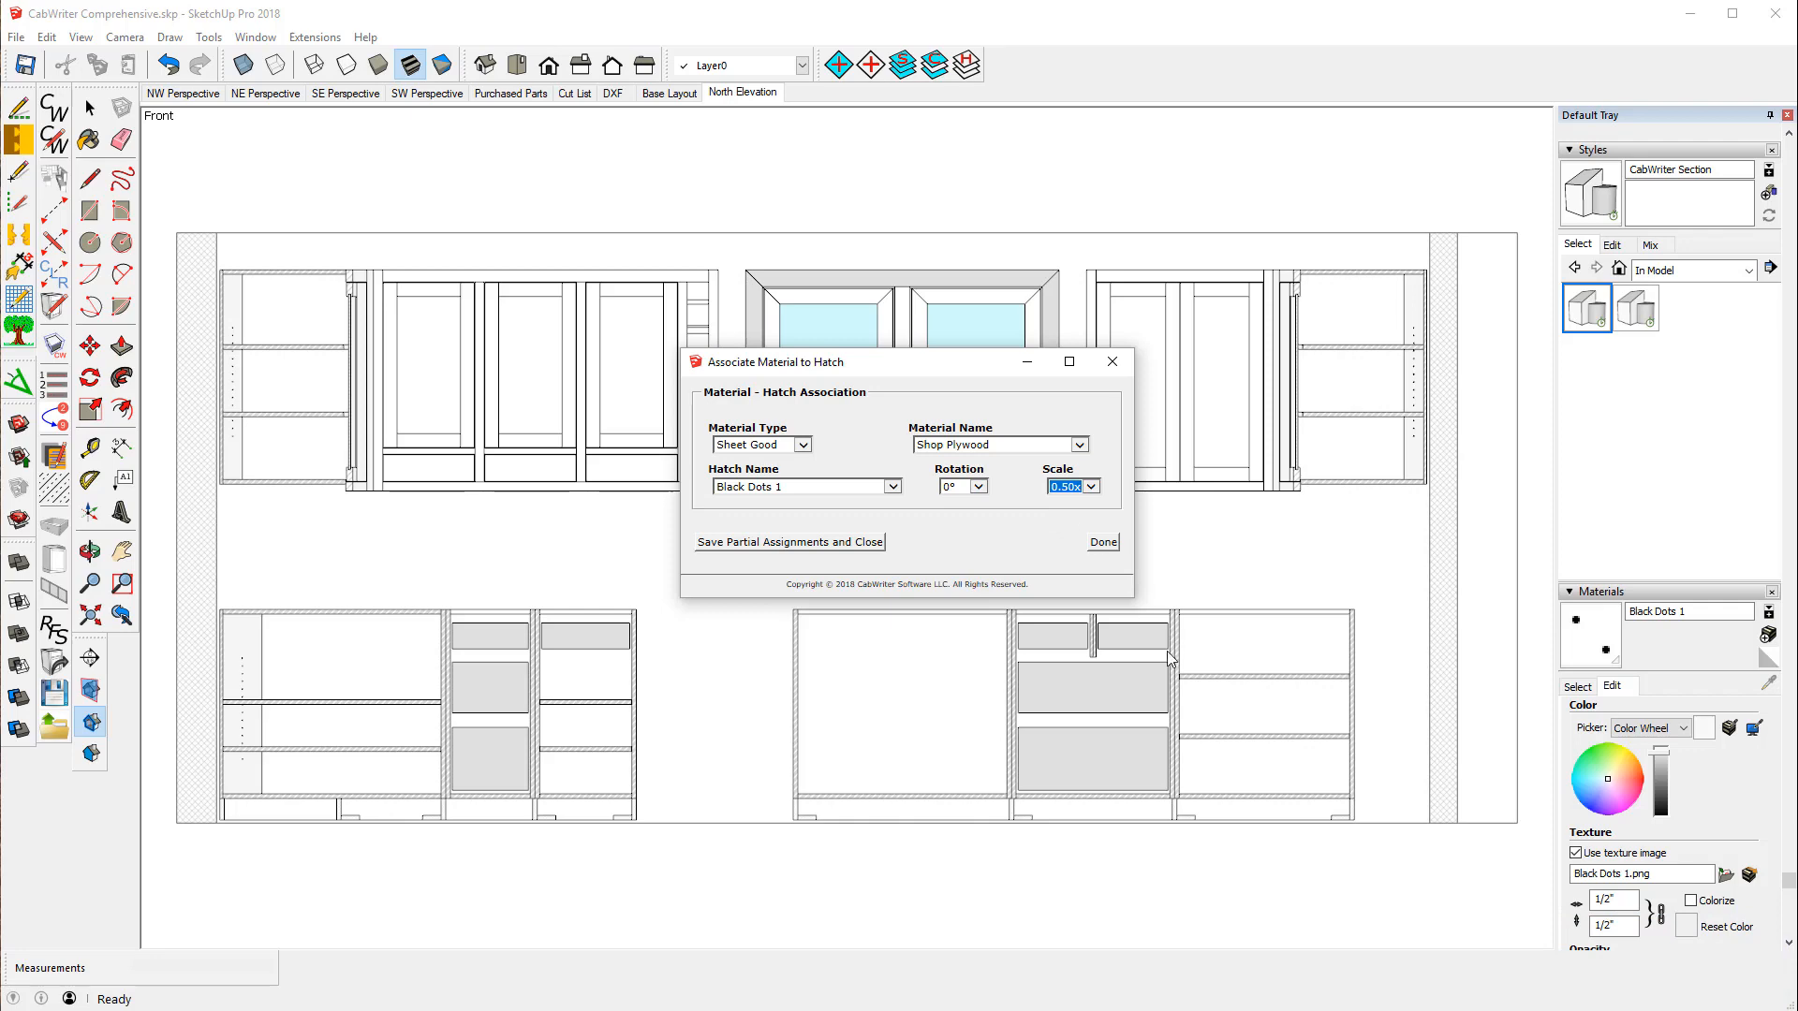
click(1102, 542)
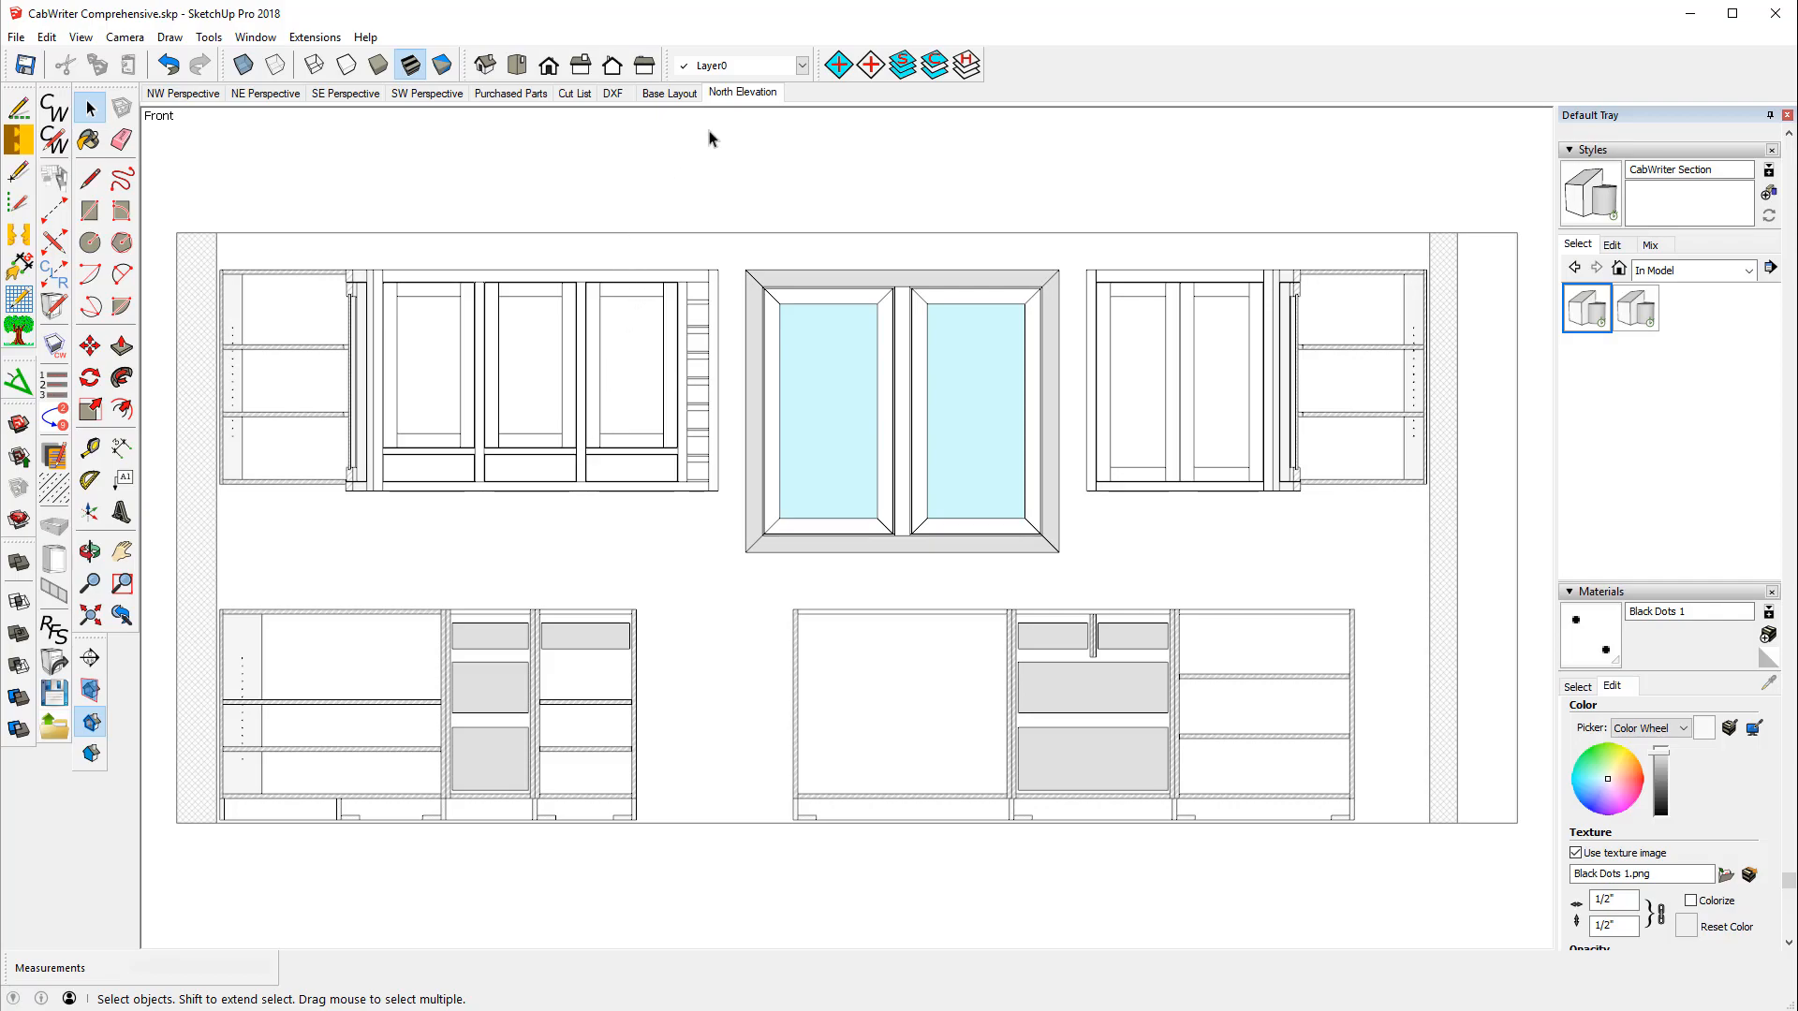
- In the Base Layout scene, place a section plane named Section 2 with symbol 2 on the short upper cabinet's front beside the tall pantry
click(664, 93)
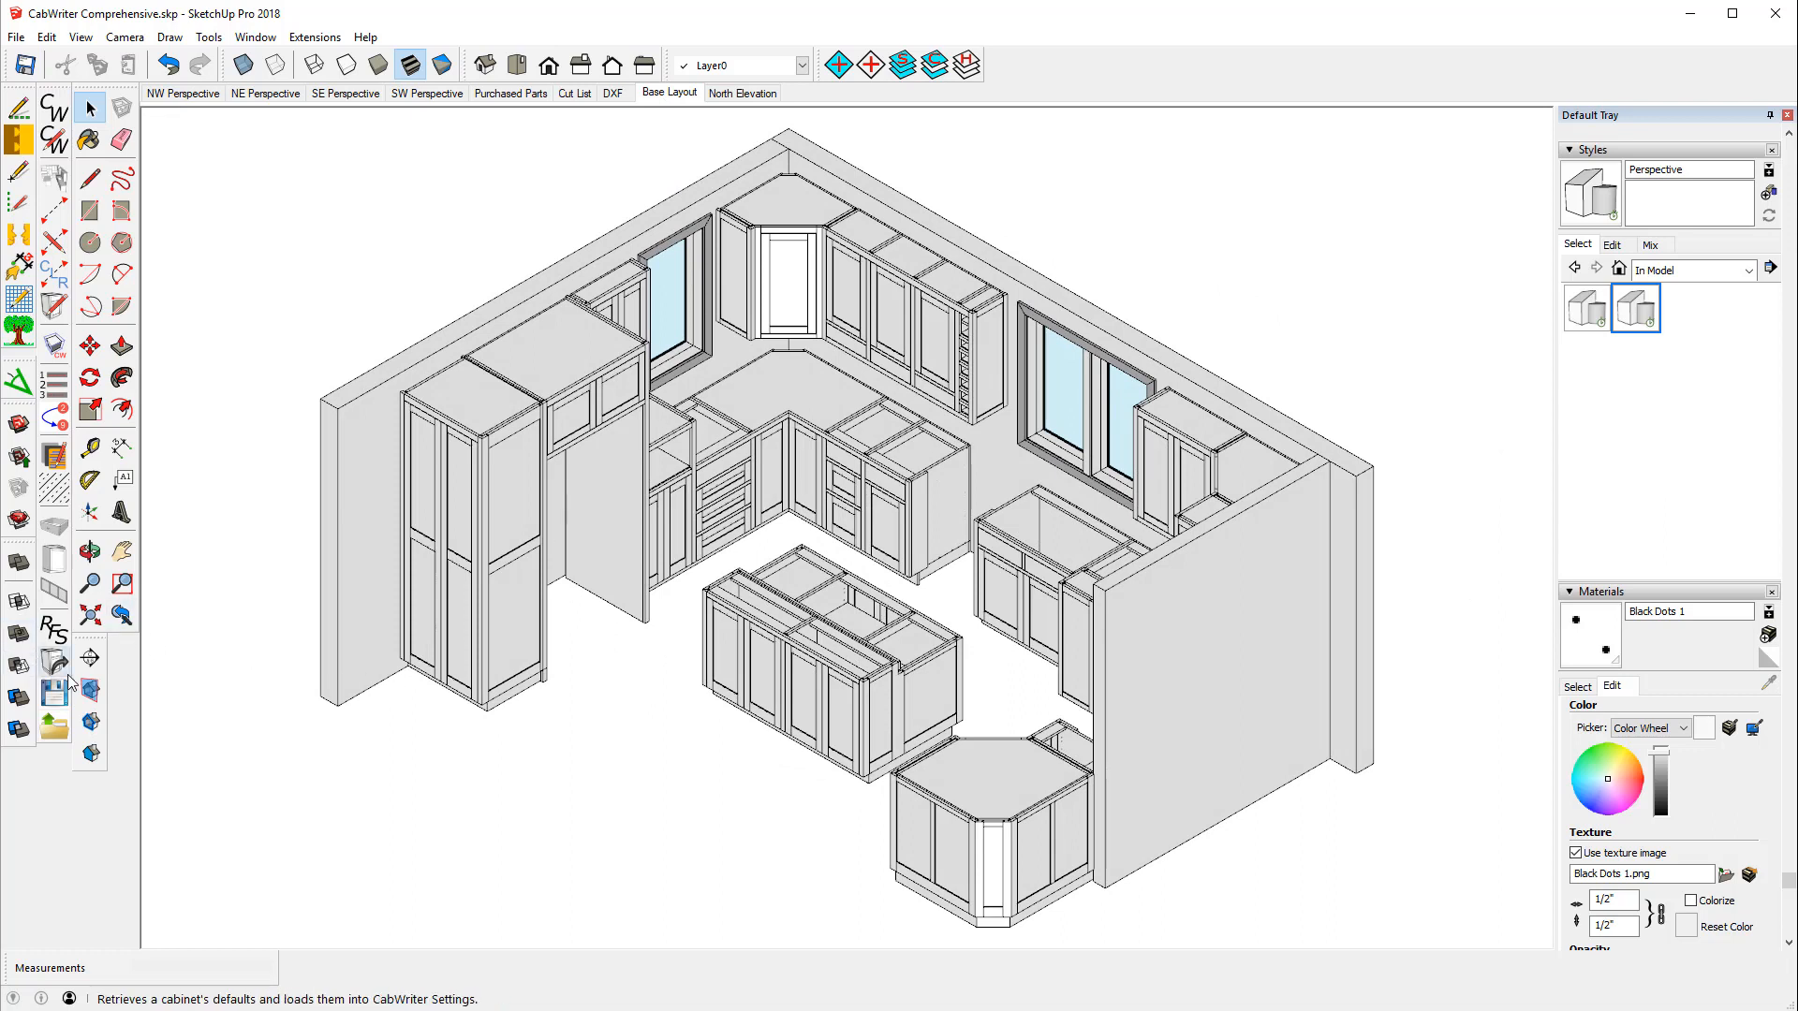
click(91, 659)
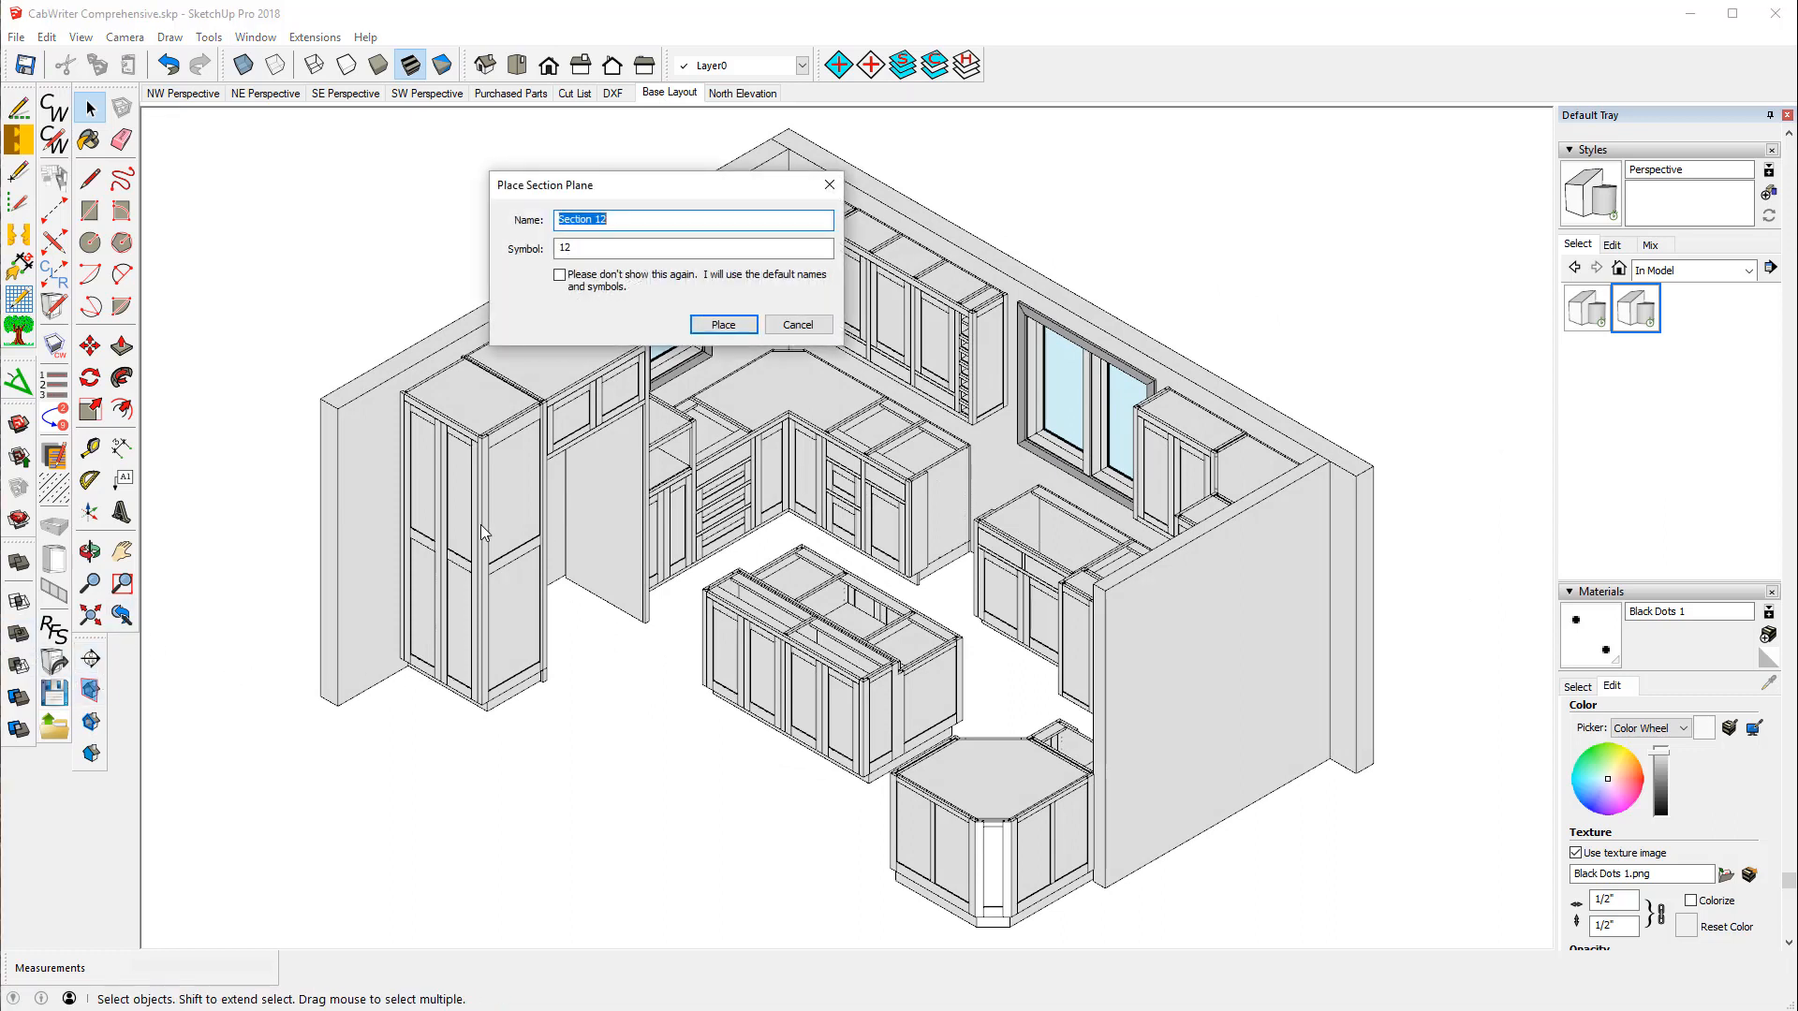
click(610, 218)
text(2)
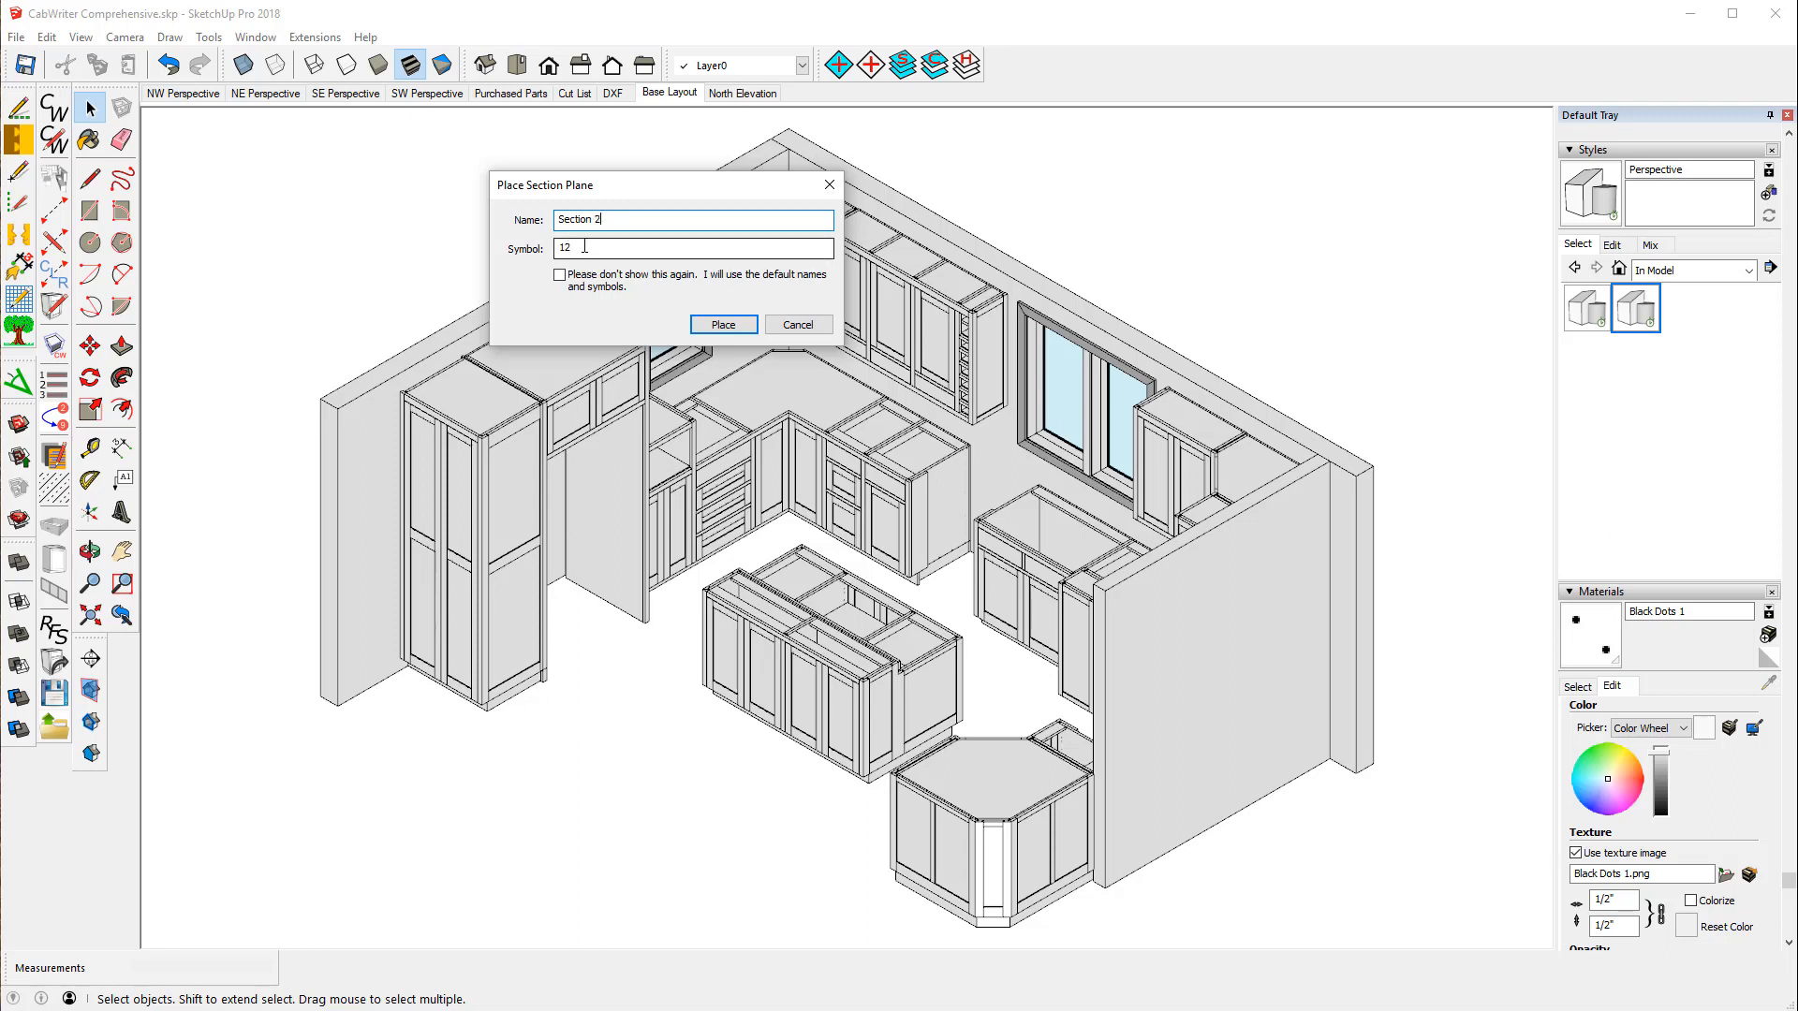
key(Tab)
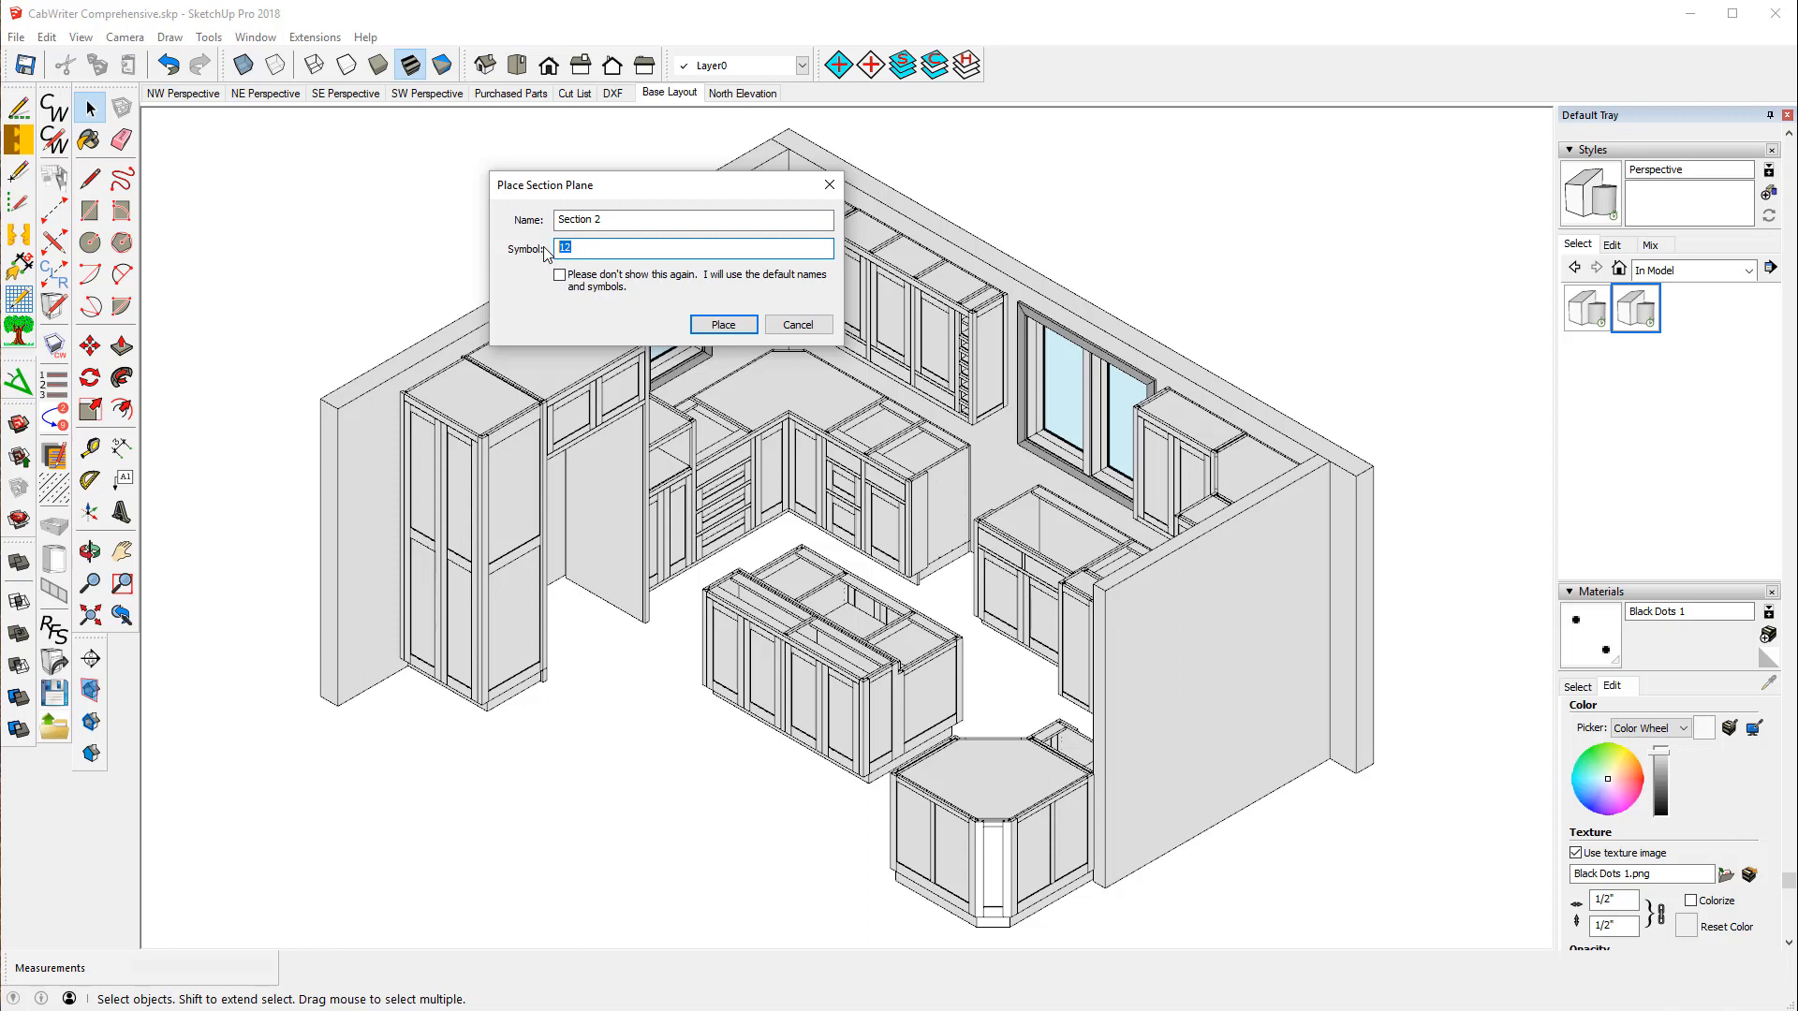
text(2)
click(724, 325)
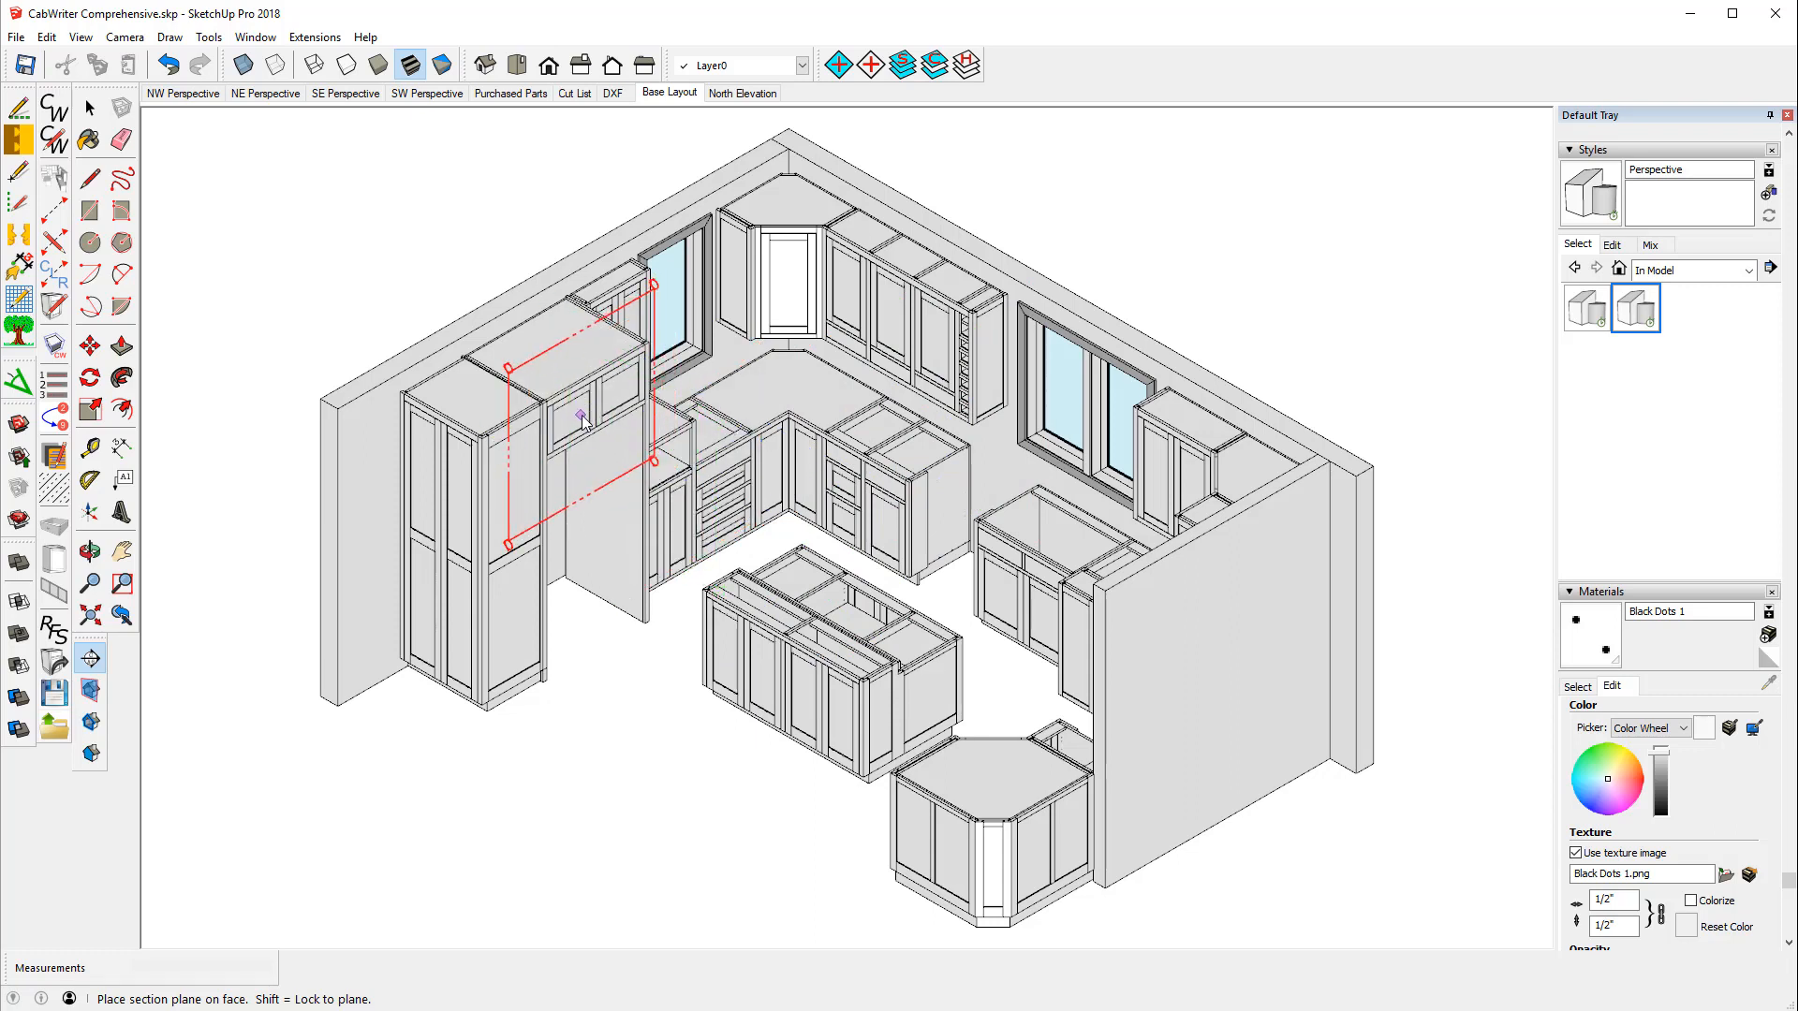
click(581, 418)
key(space)
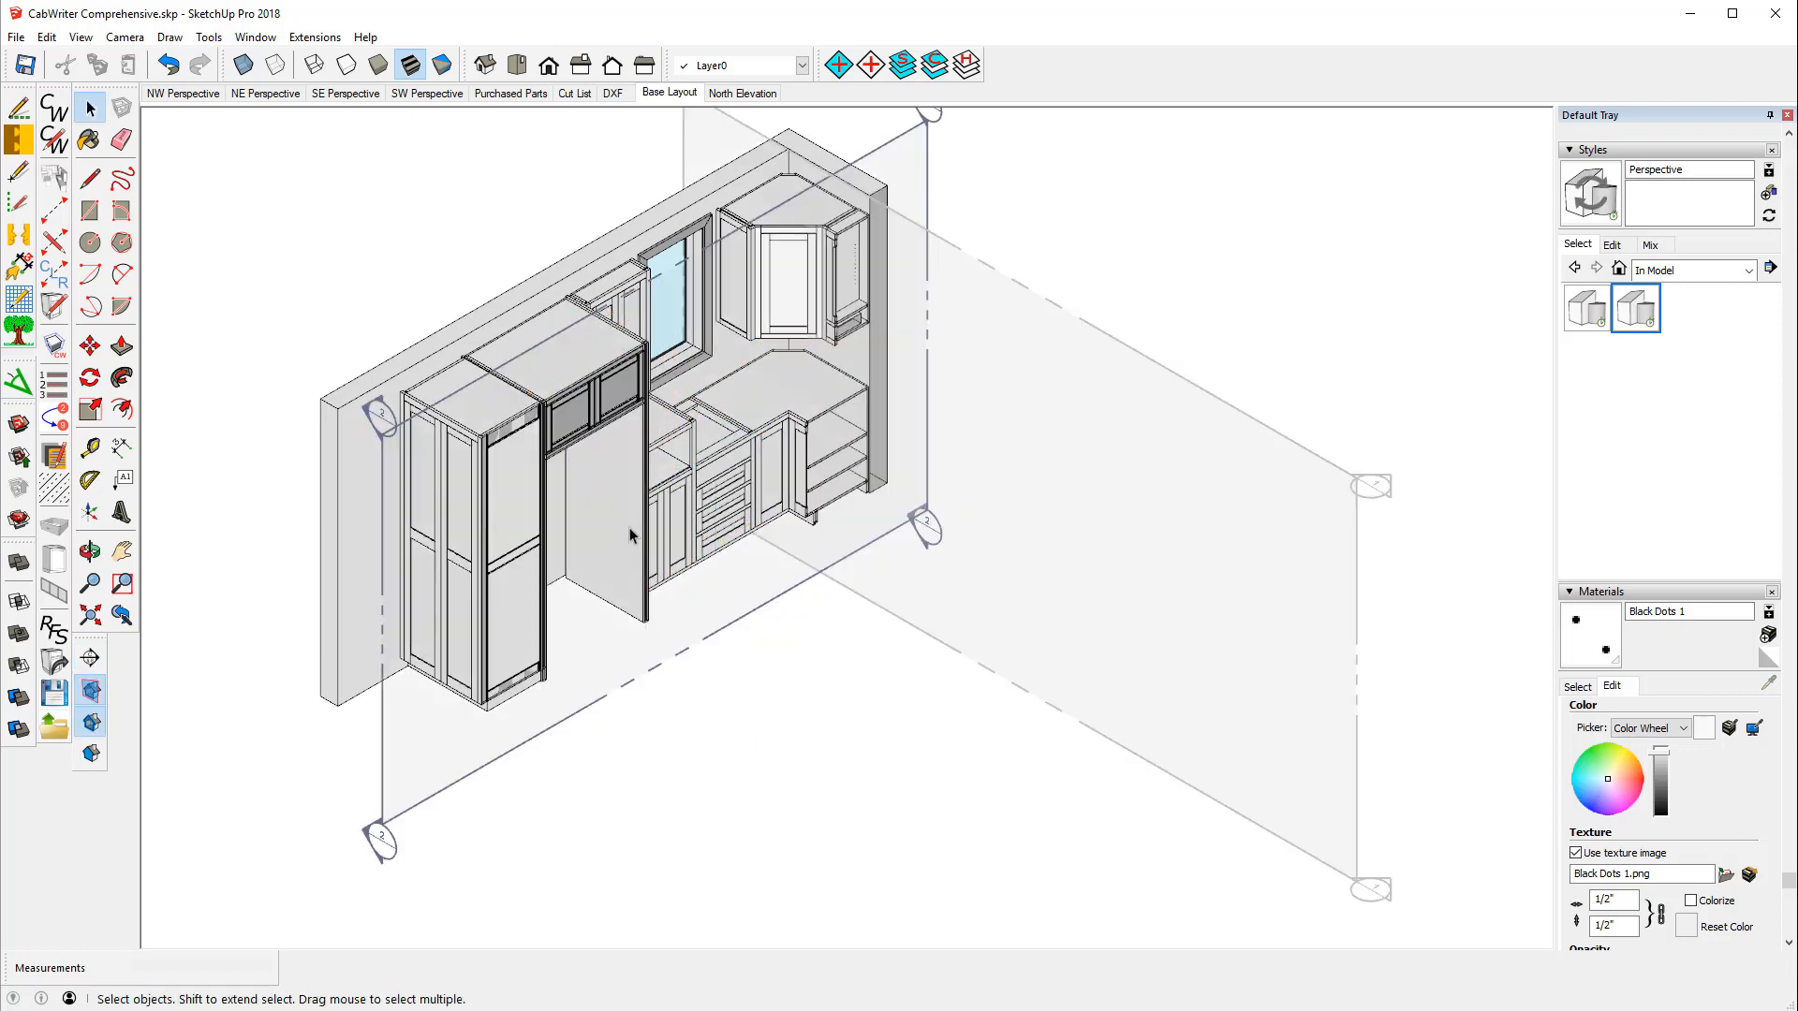
- Move the Section 2 plane along the red axis about 10 11/32" toward the west wall, cutting through its cabinets
click(404, 428)
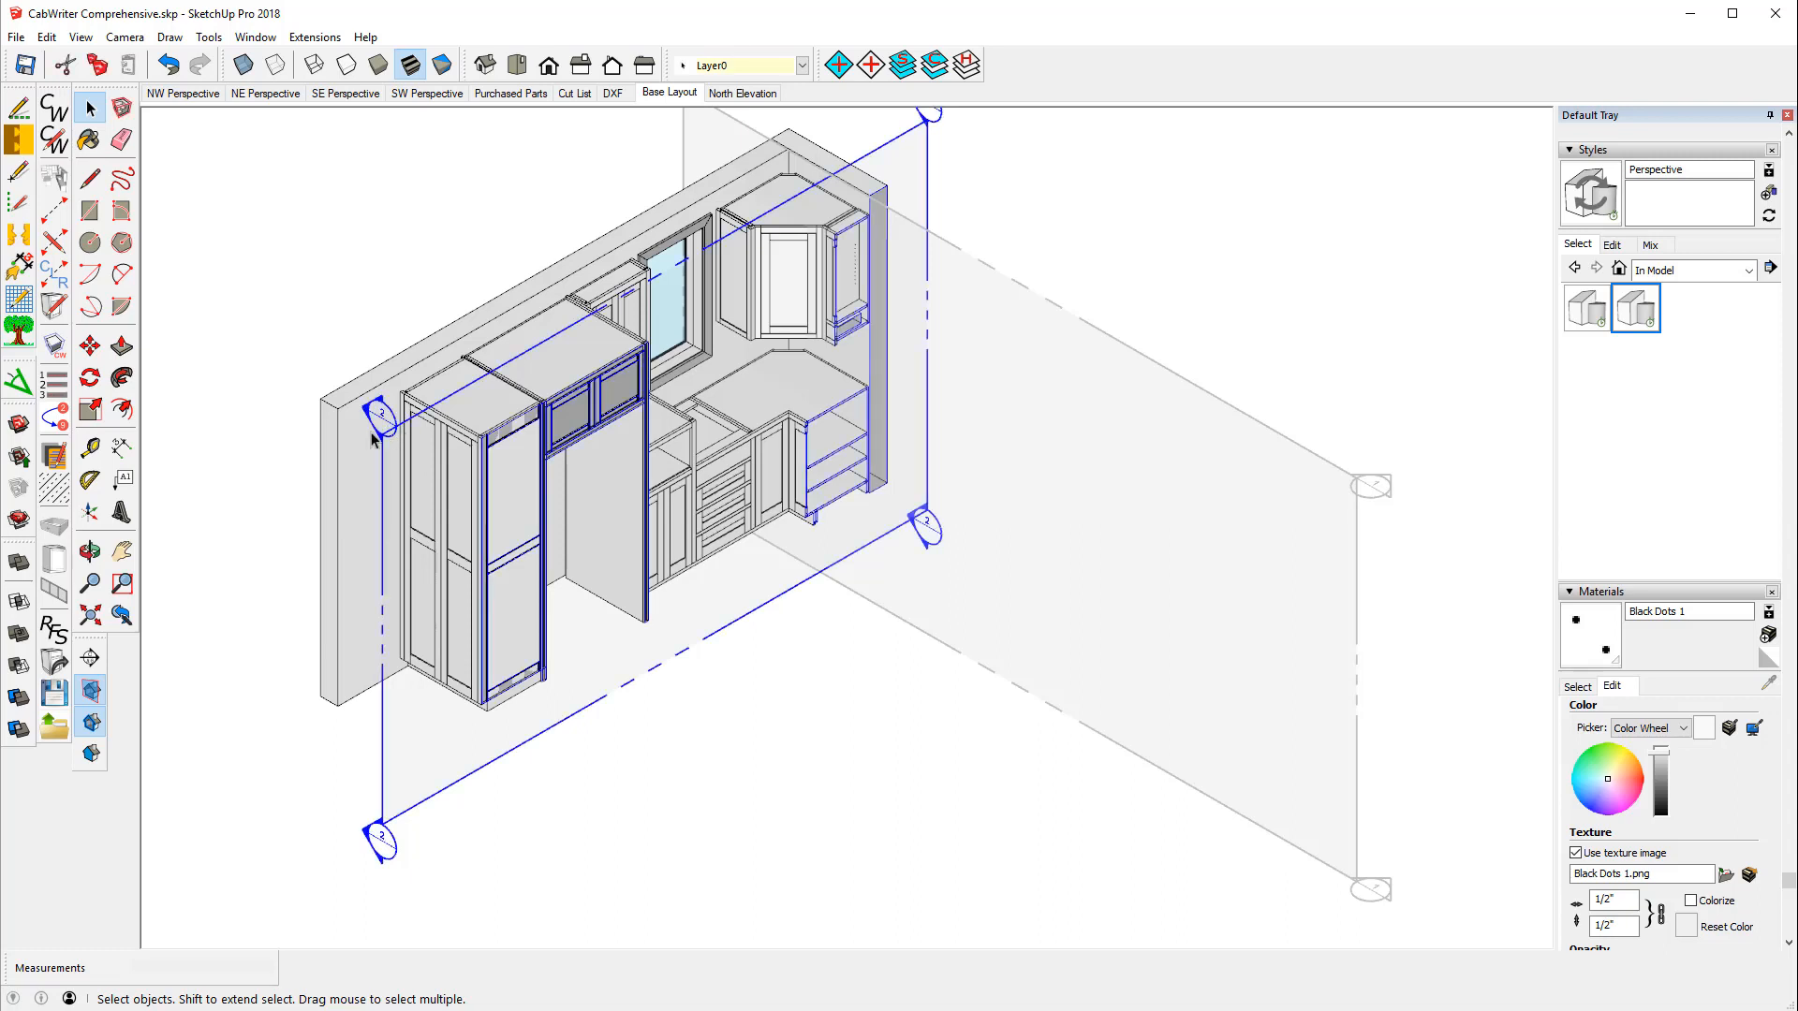
click(90, 346)
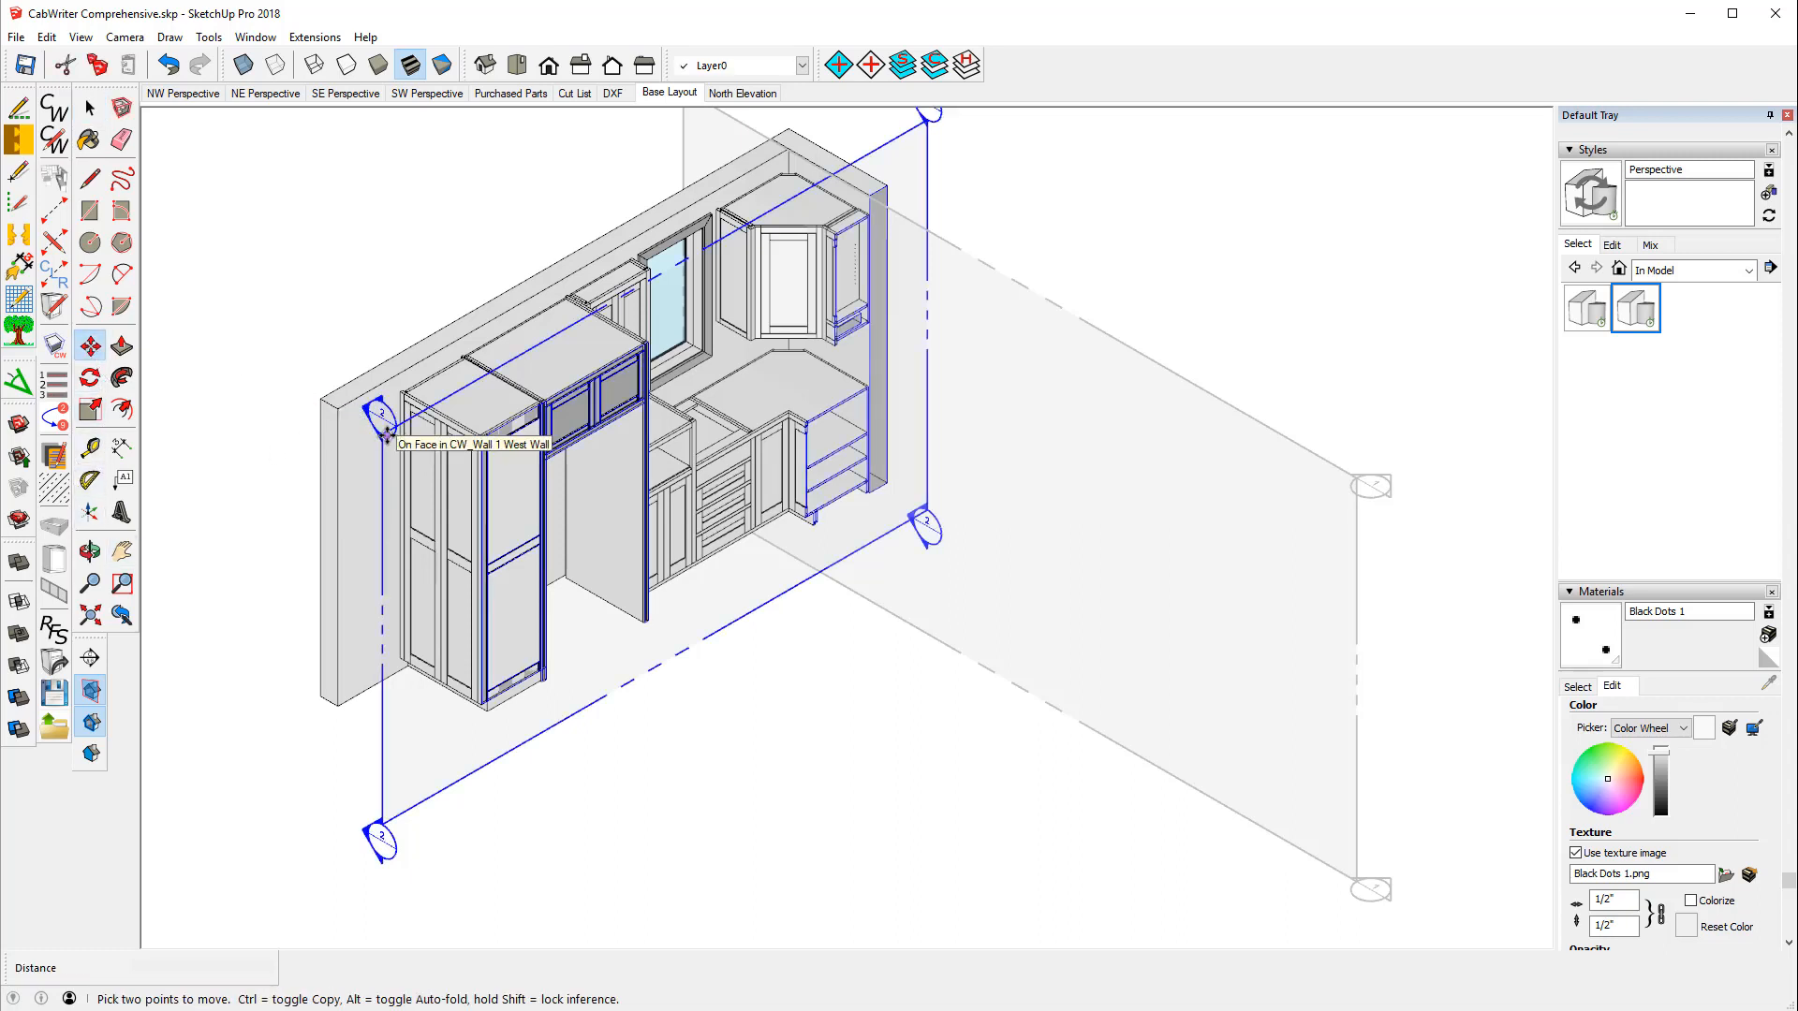
click(380, 431)
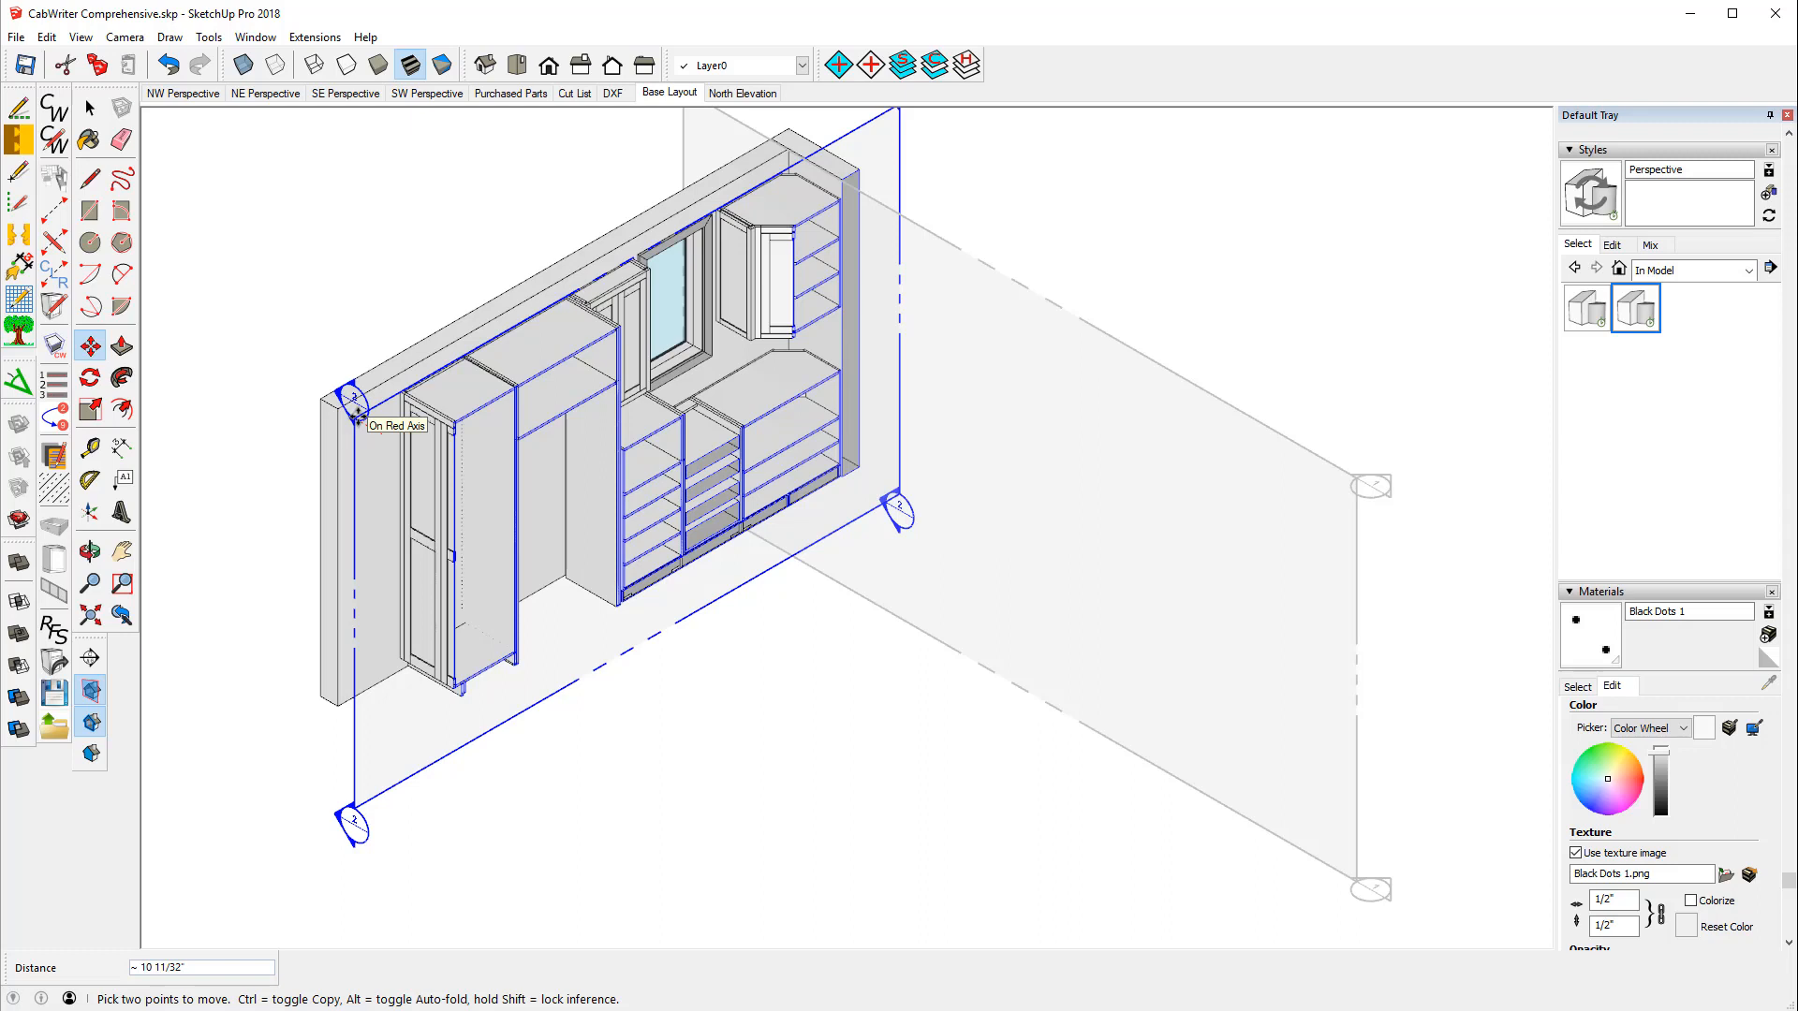
click(356, 417)
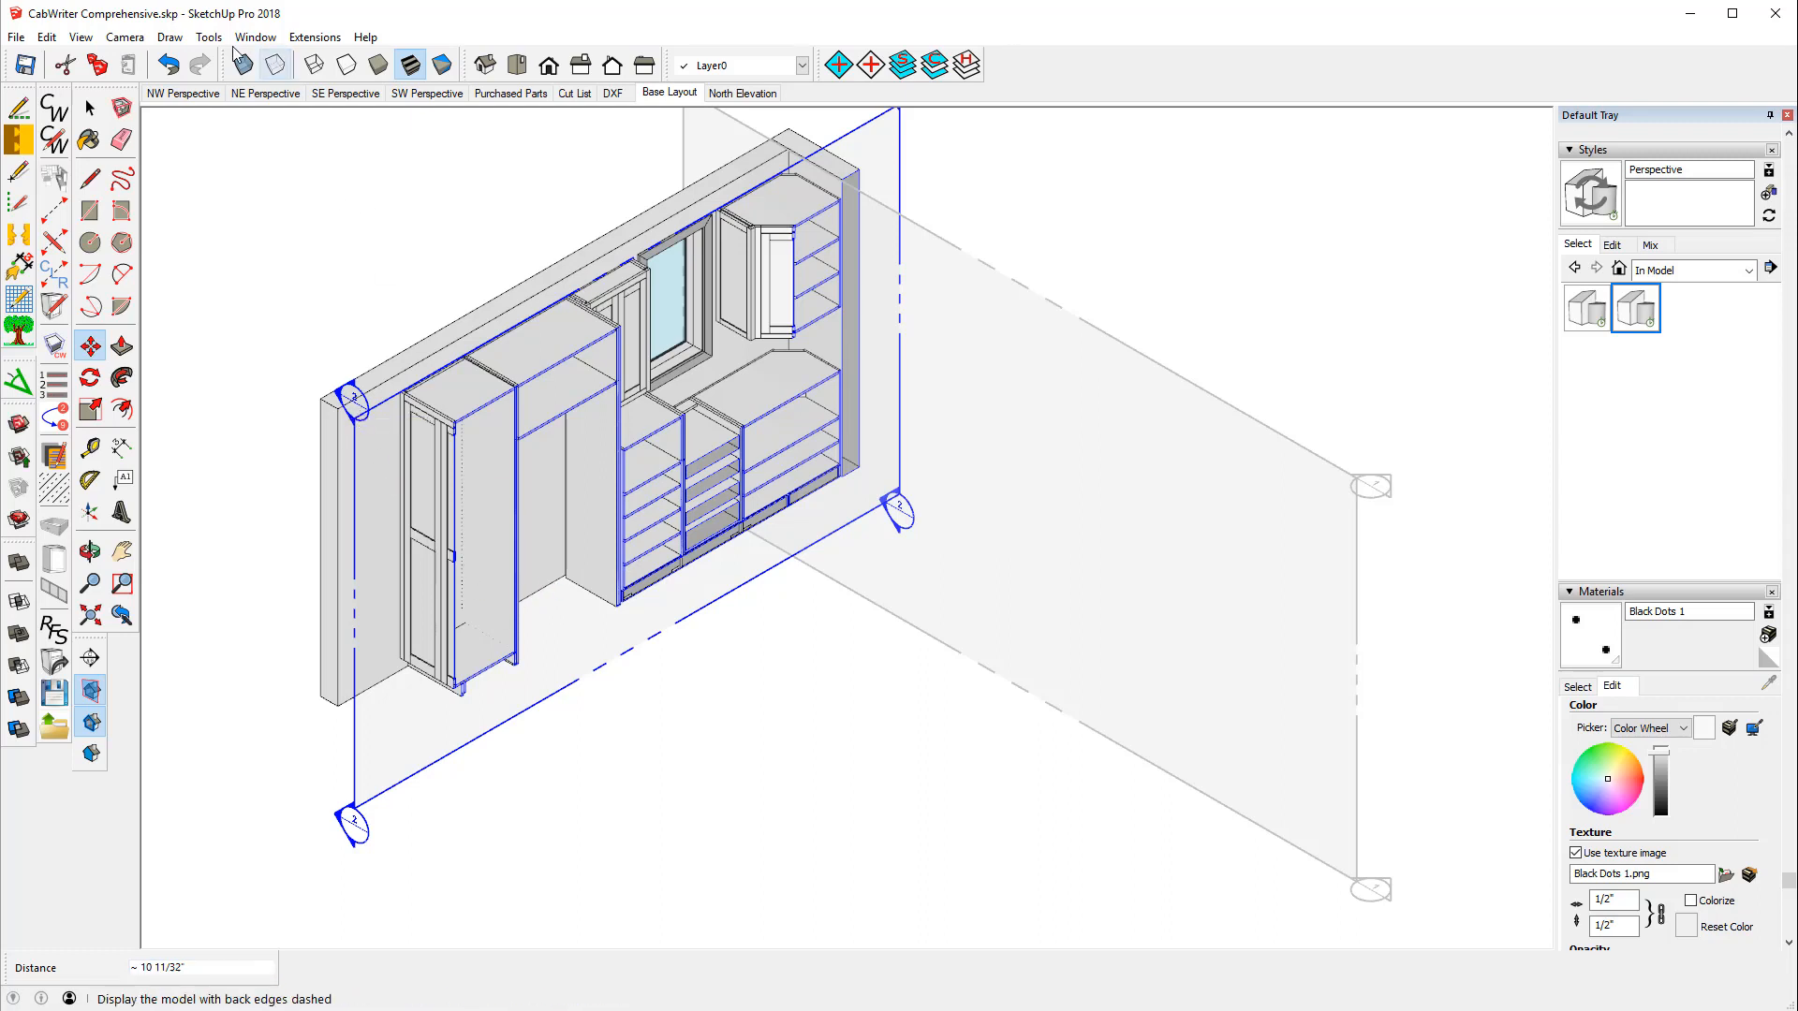
- Create a CabWriter section named West Elevation for all objects with the Front section color, and compare it with the North Elevation
click(169, 38)
mouse_move(222, 129)
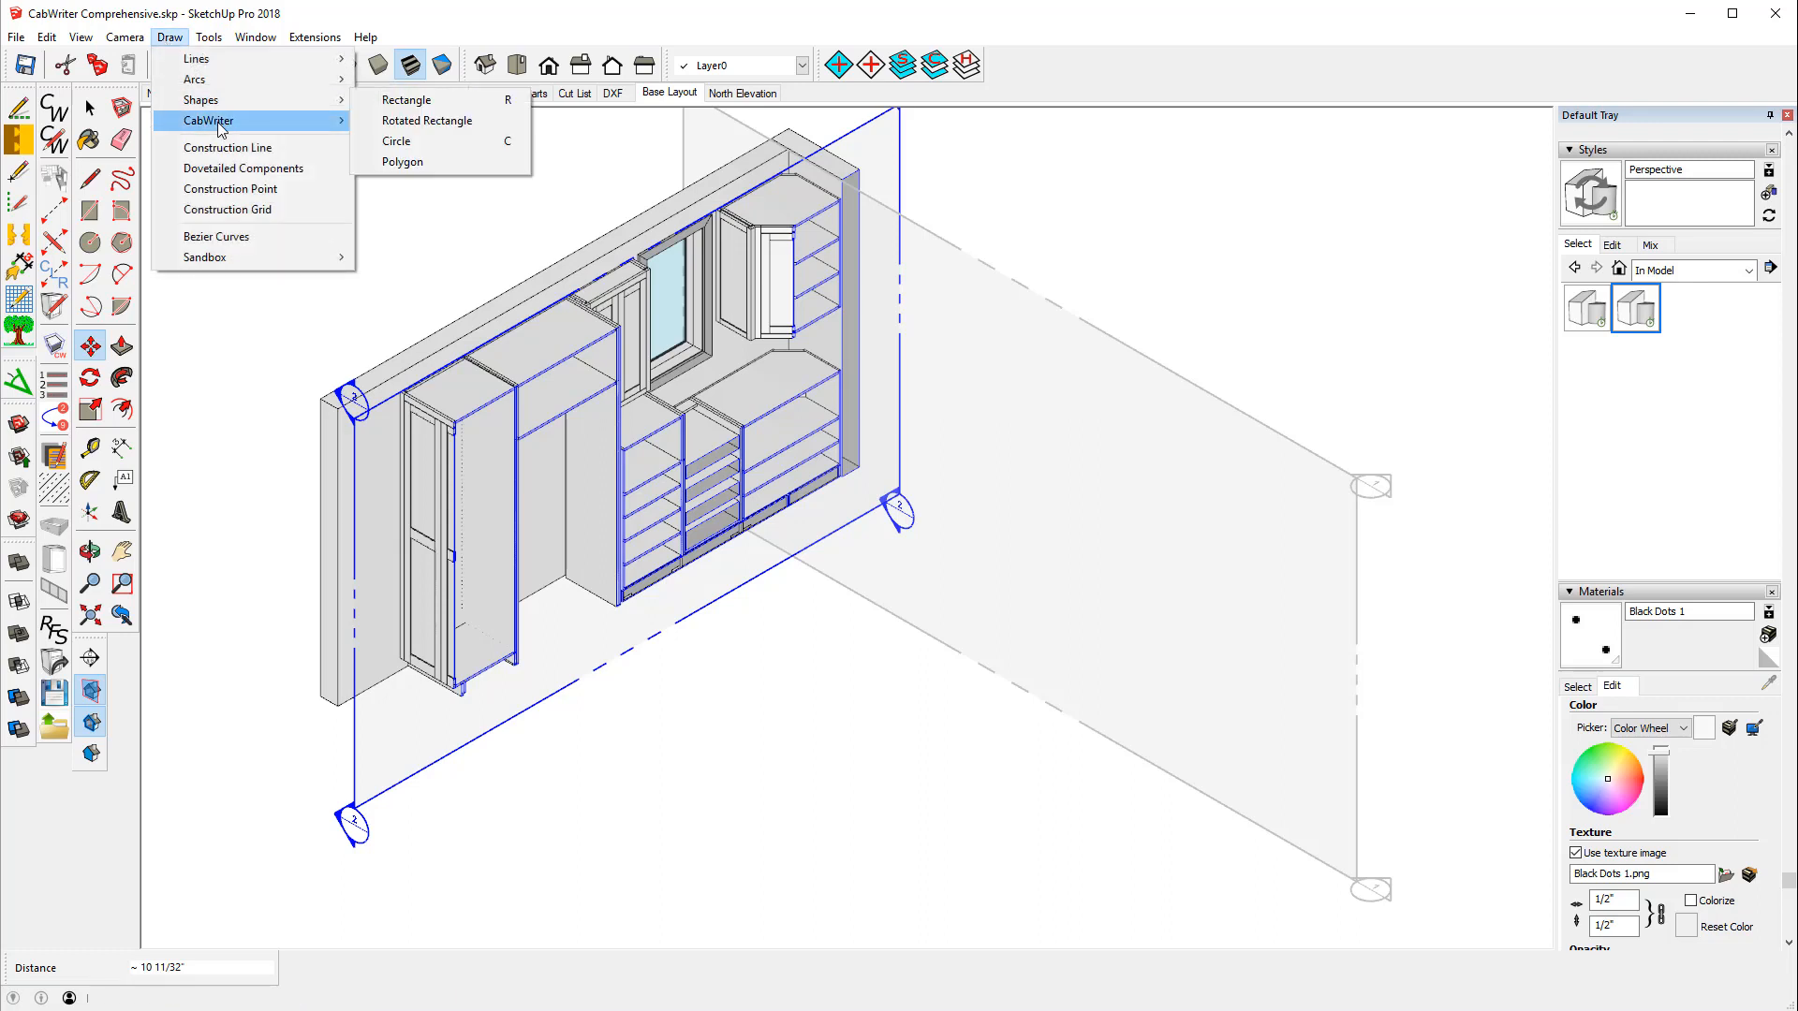
click(449, 165)
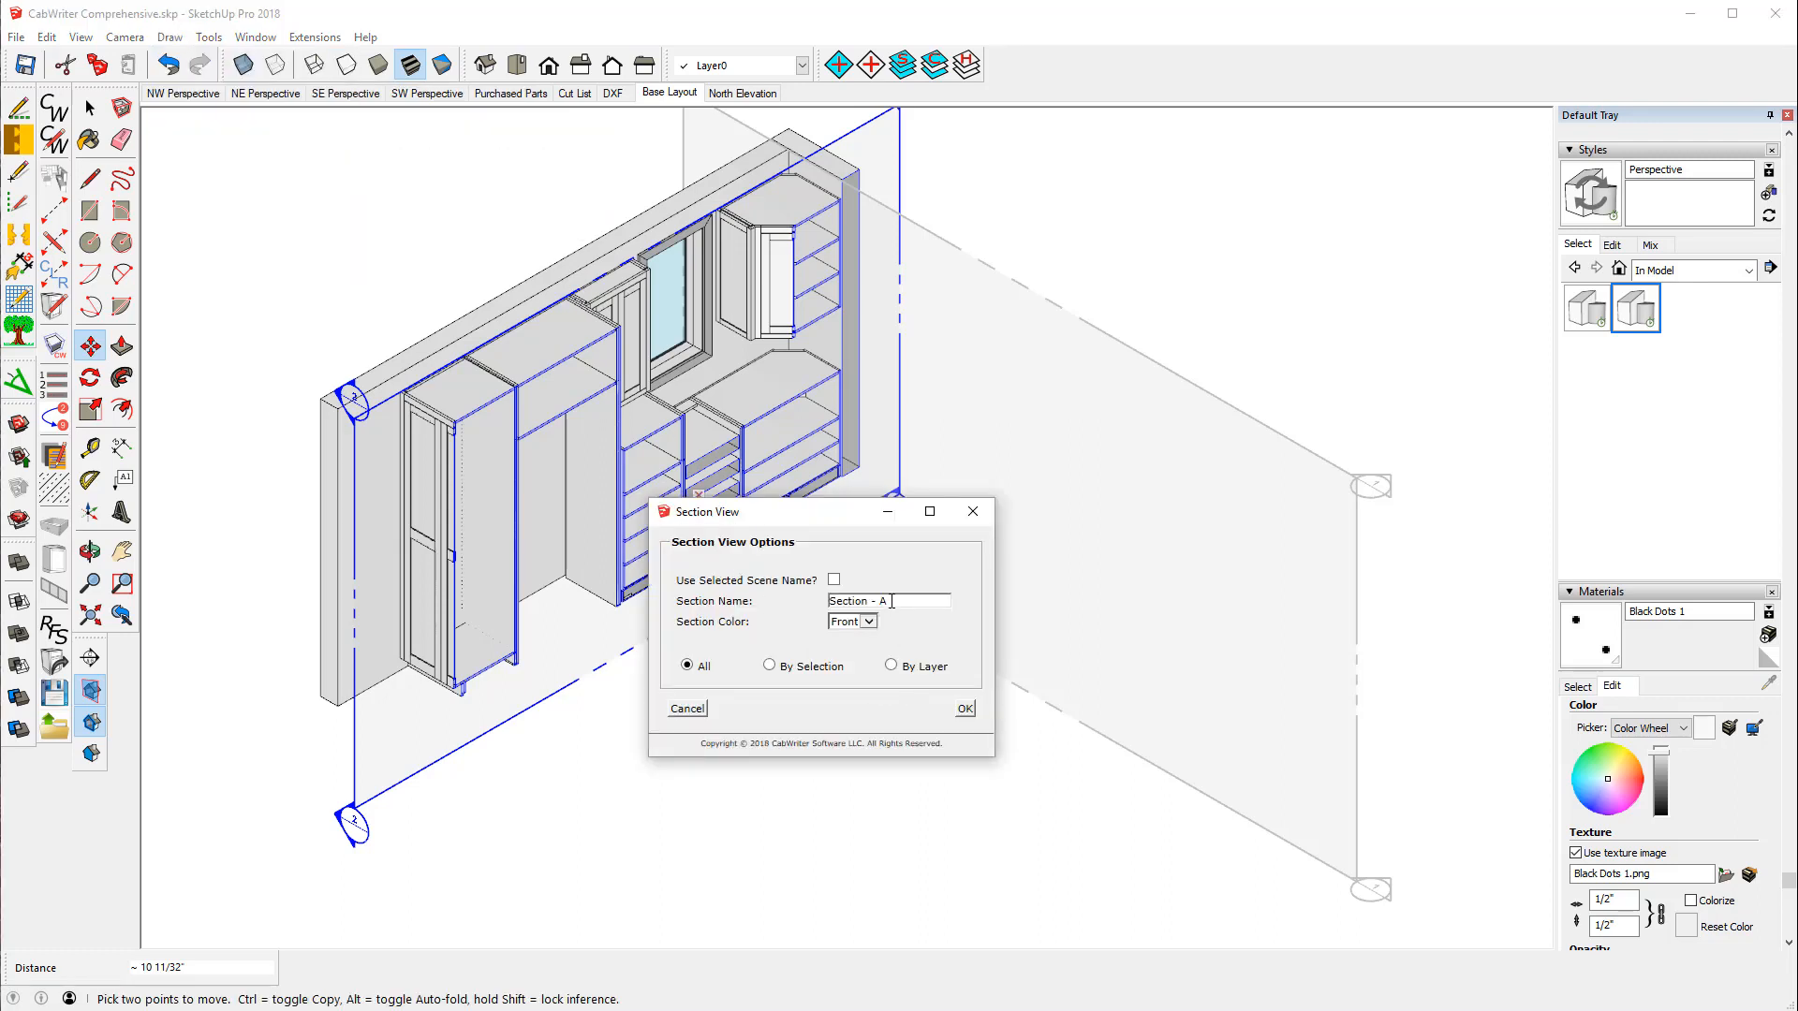
drag(891, 602, 820, 600)
text(West Elevation)
click(965, 709)
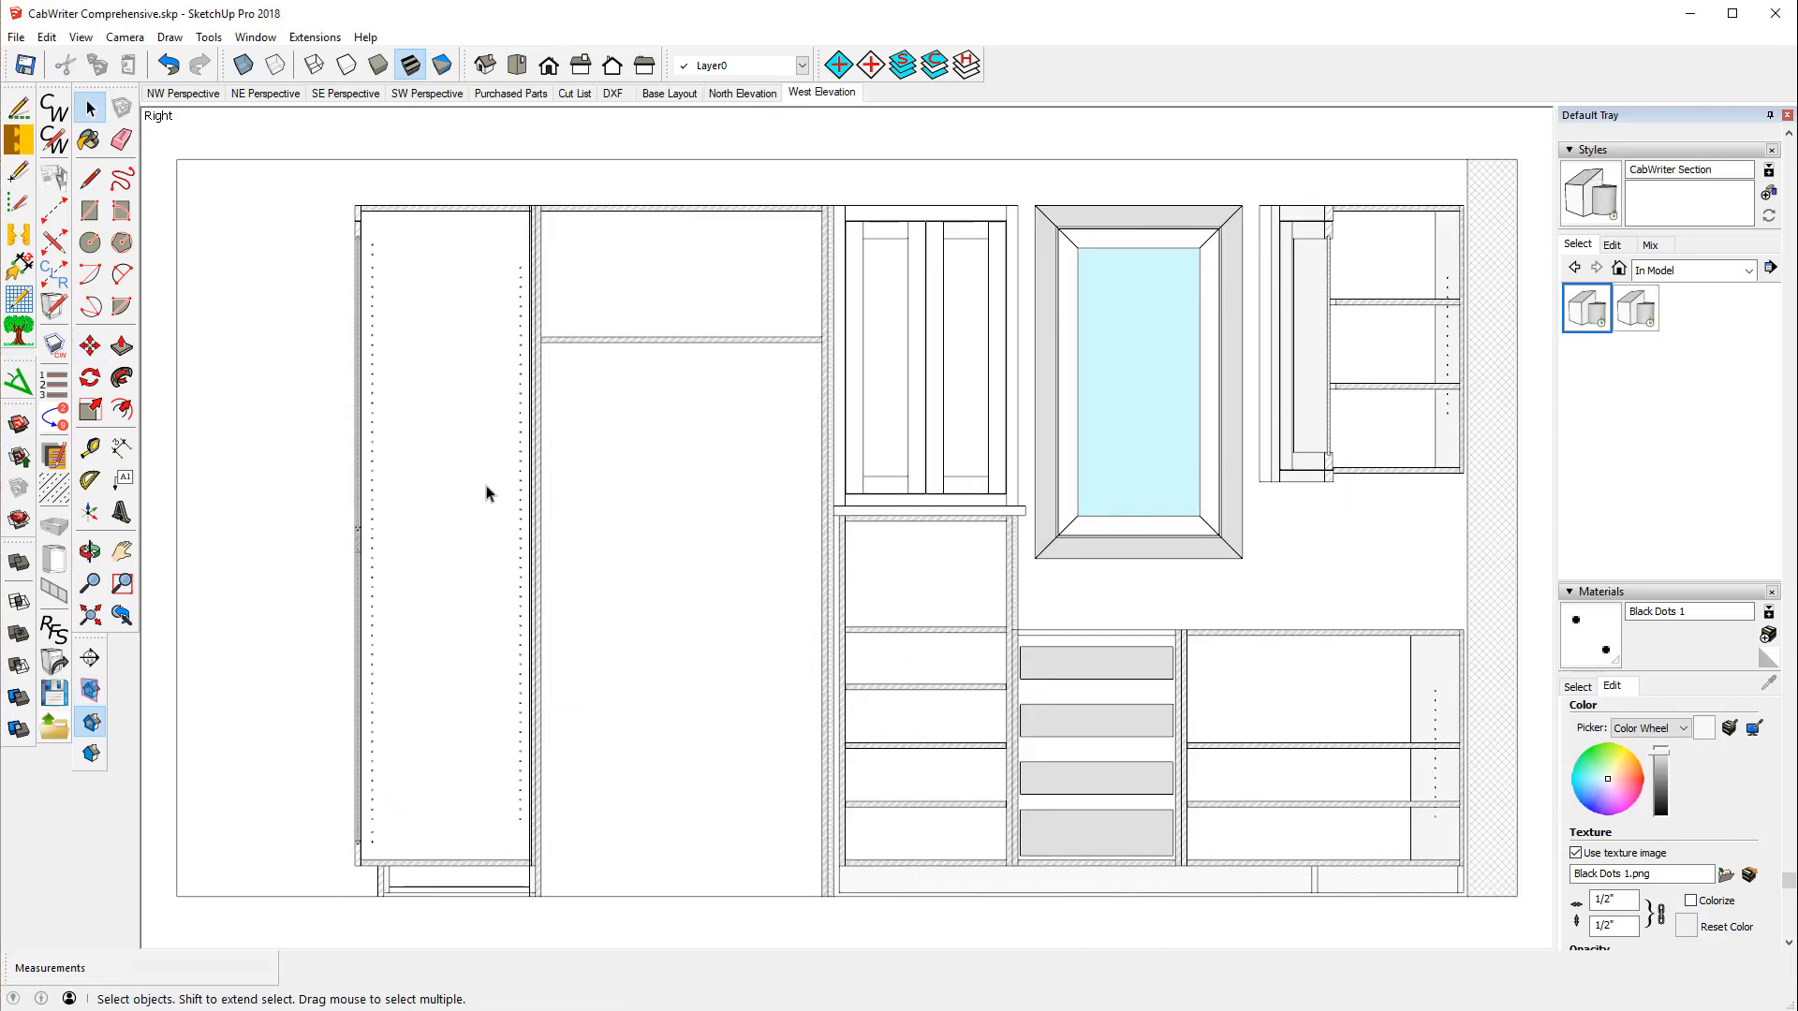
click(740, 93)
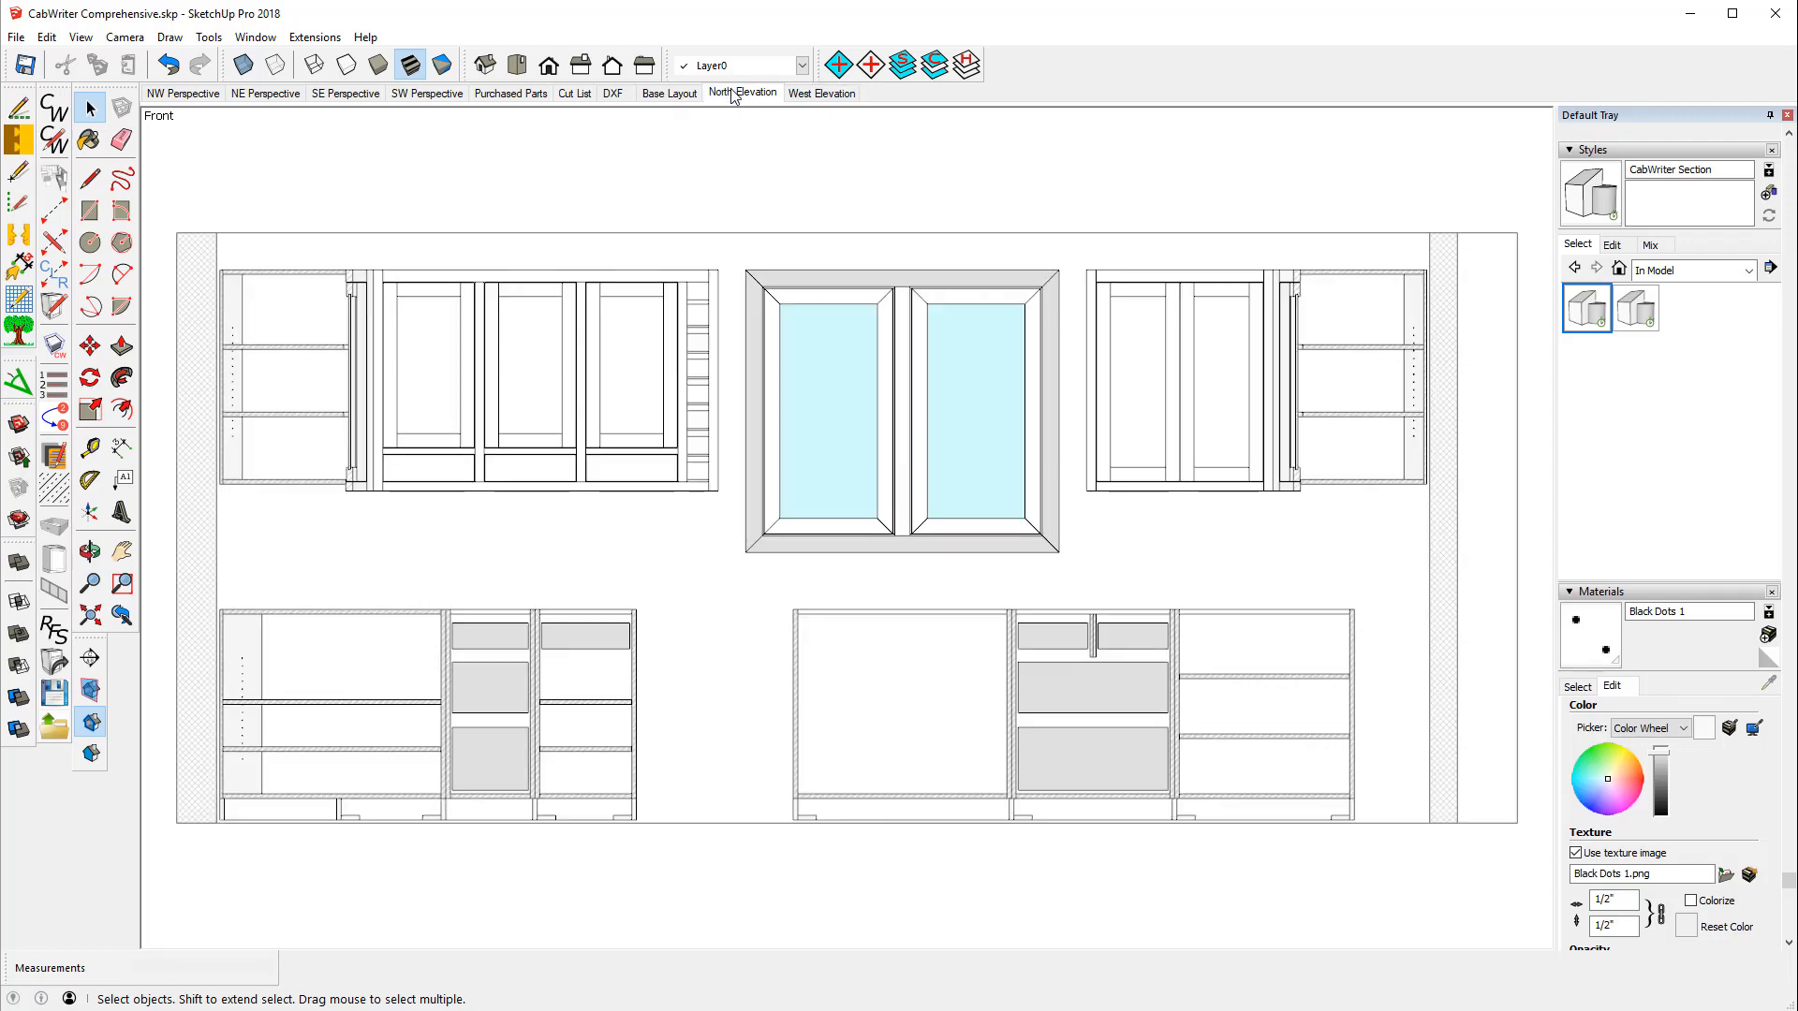
click(833, 95)
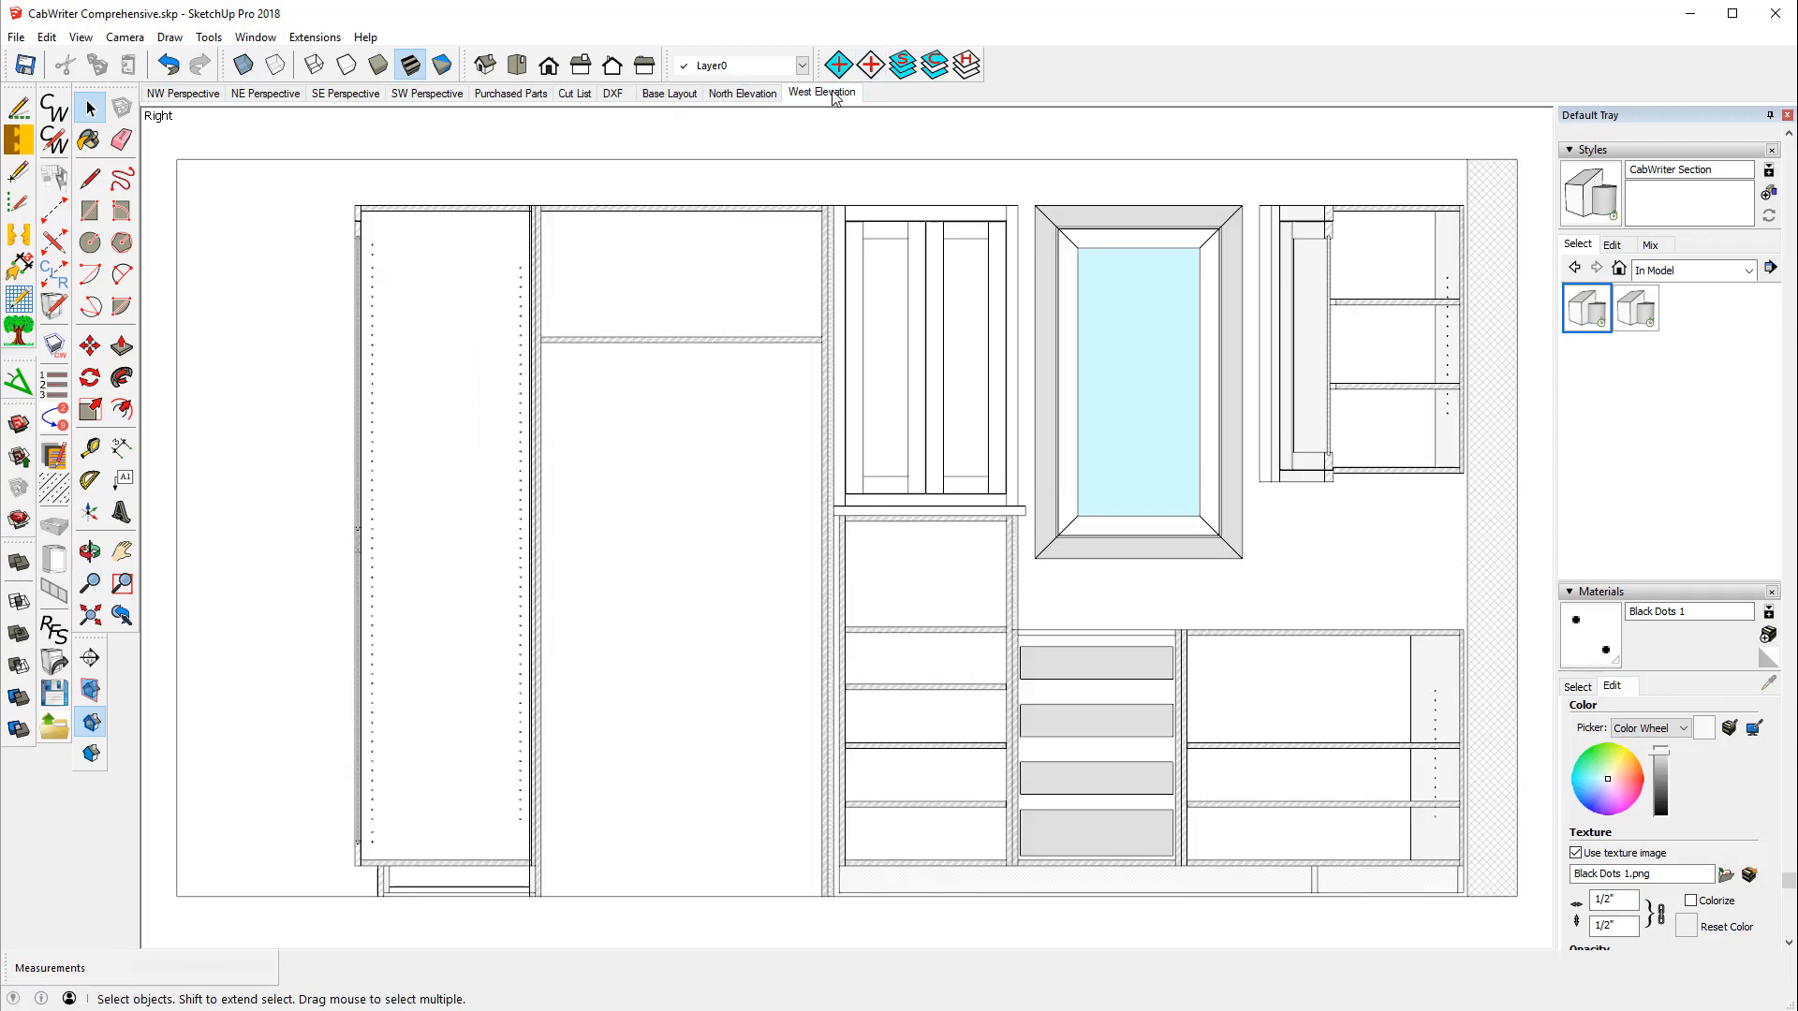
- In the Base Layout scene, place a section plane named Section 3 with symbol 3 on the island's door front facing the north wall
click(661, 97)
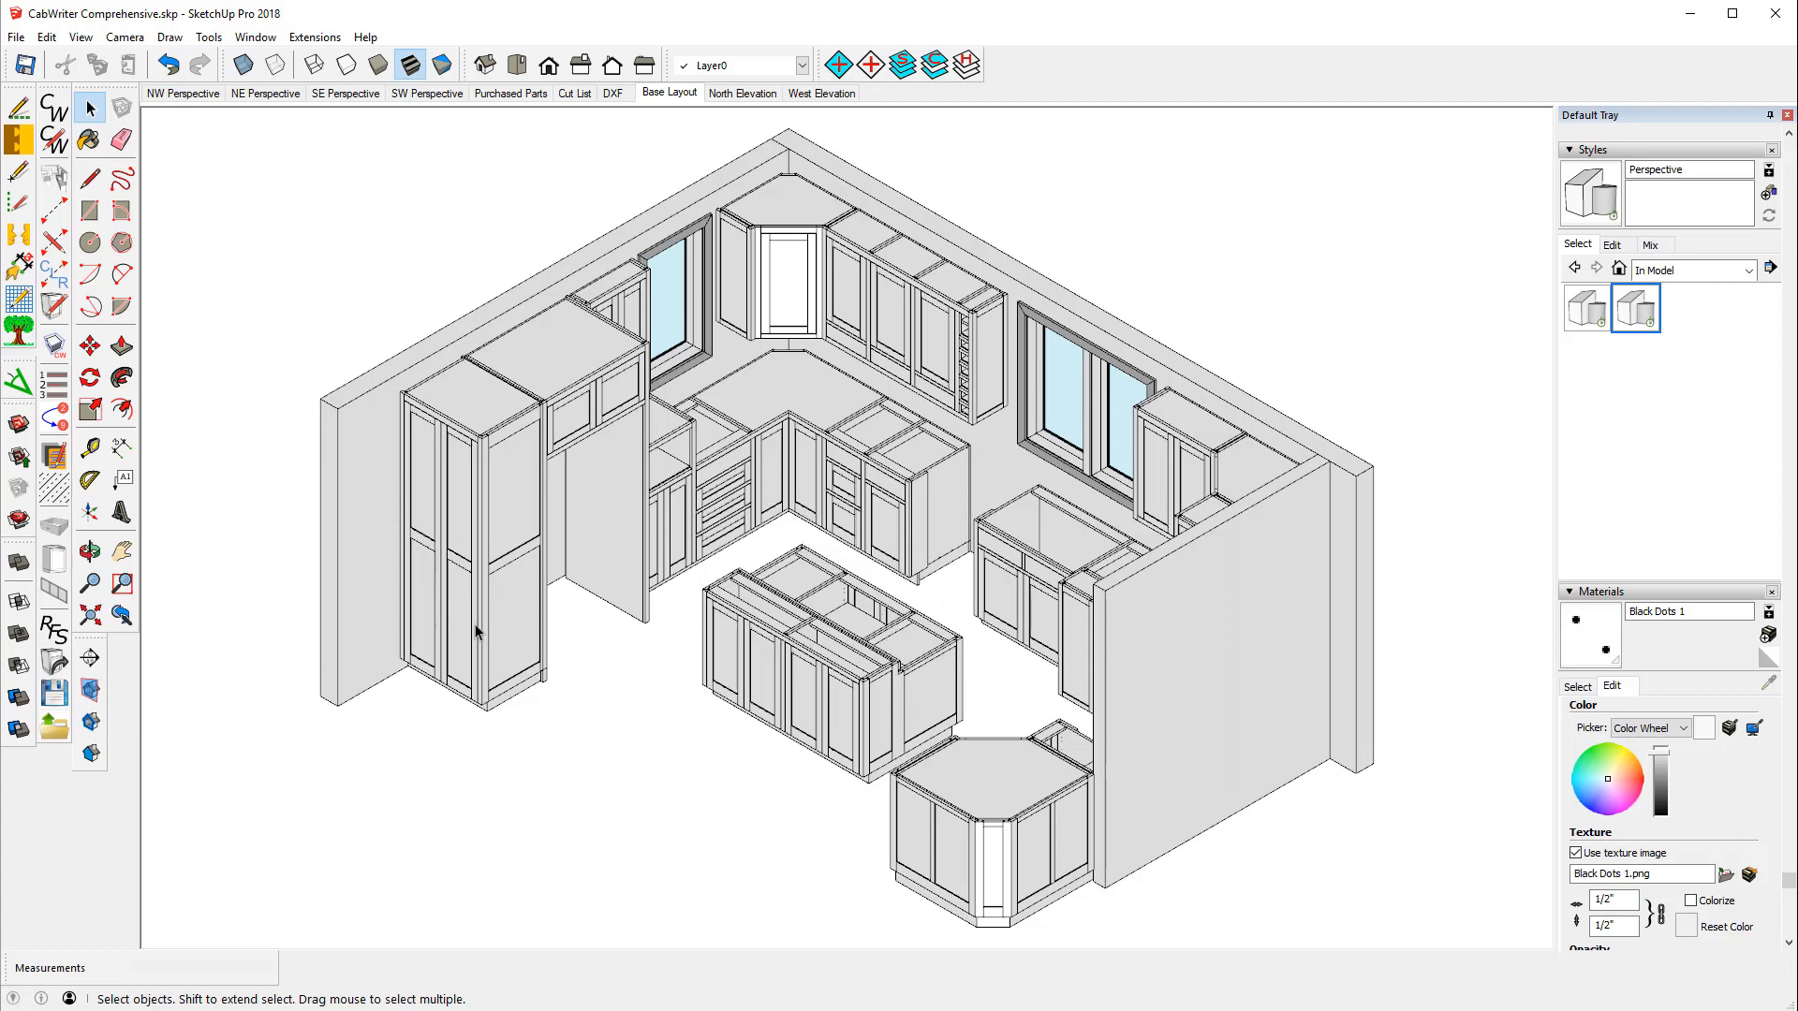
click(93, 557)
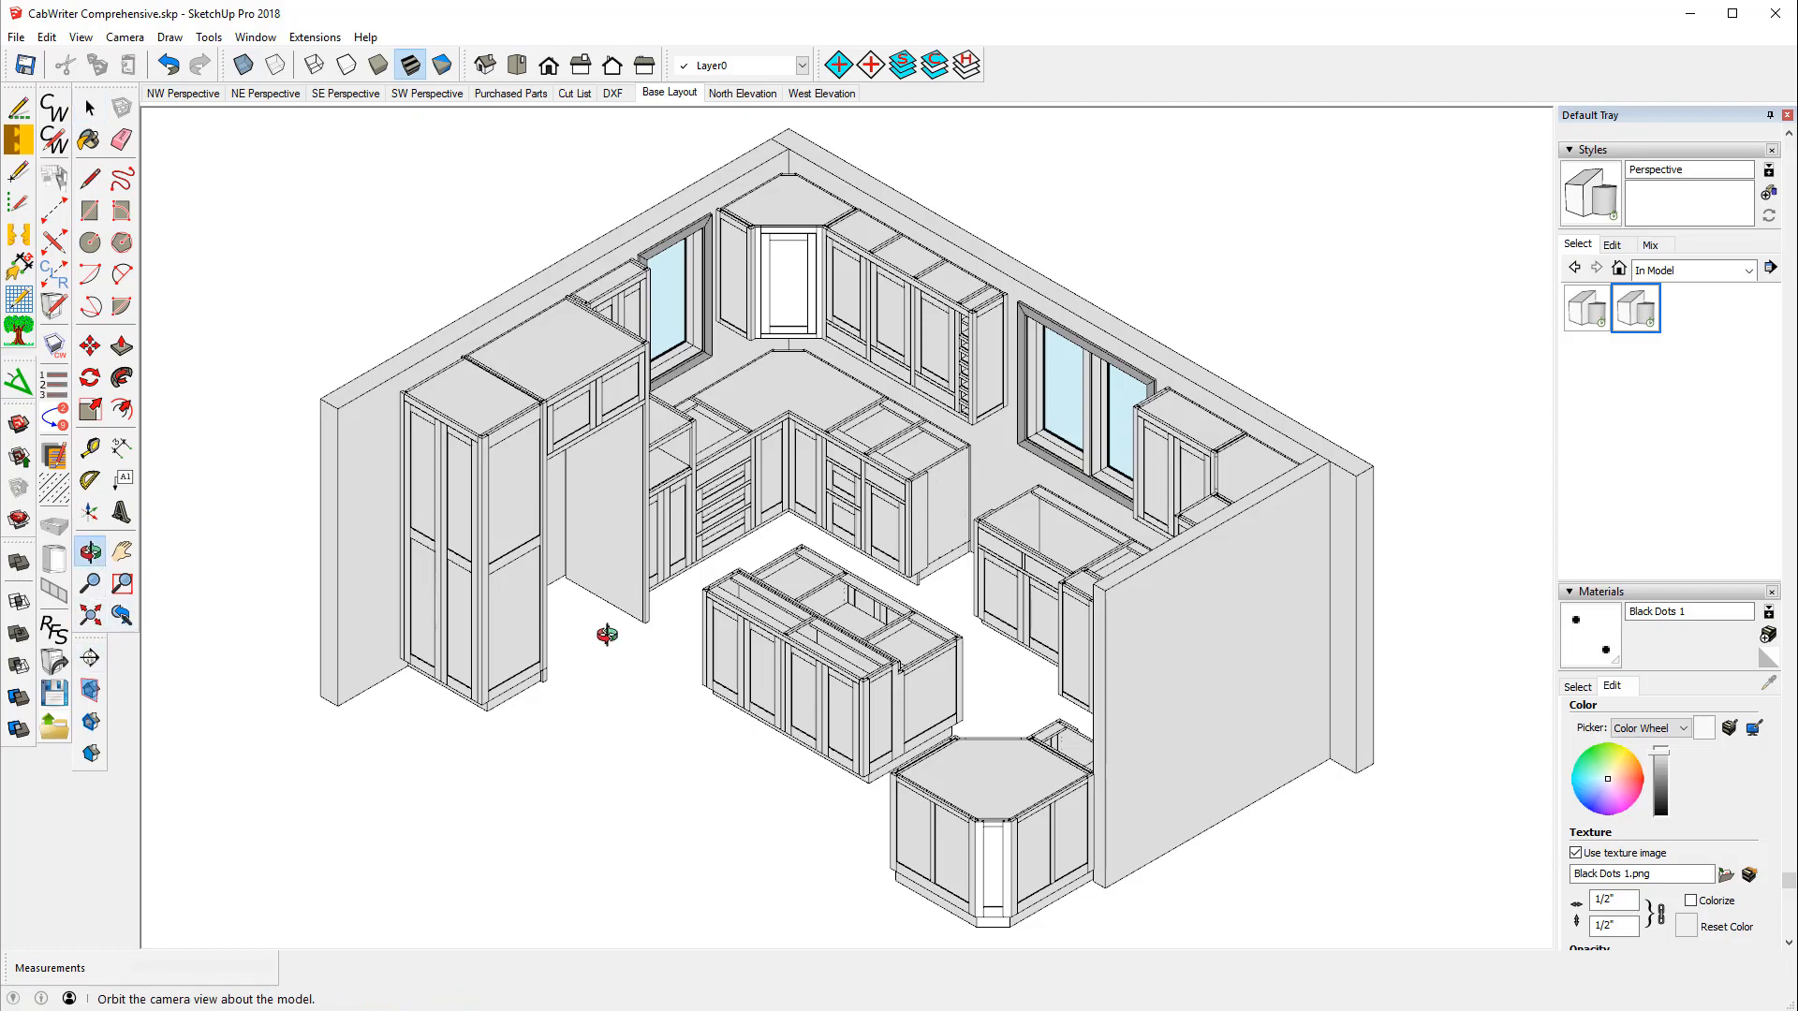
drag(1147, 657, 686, 633)
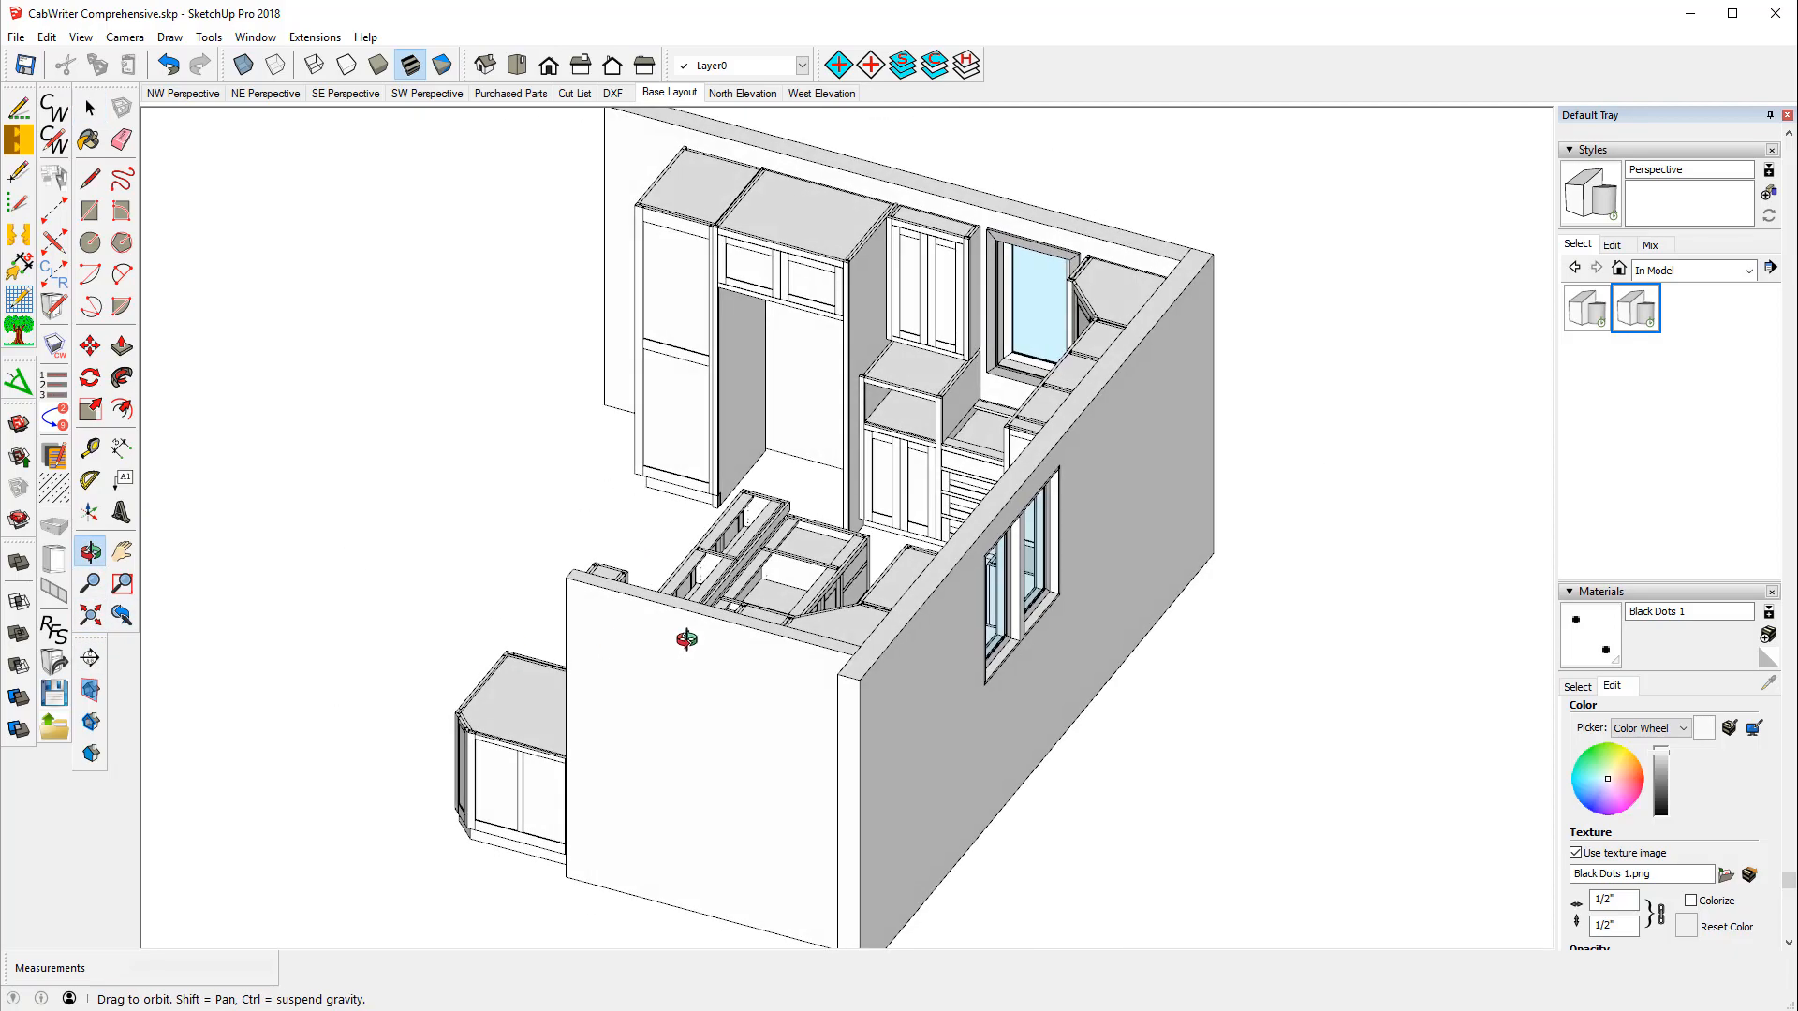
drag(995, 506, 666, 609)
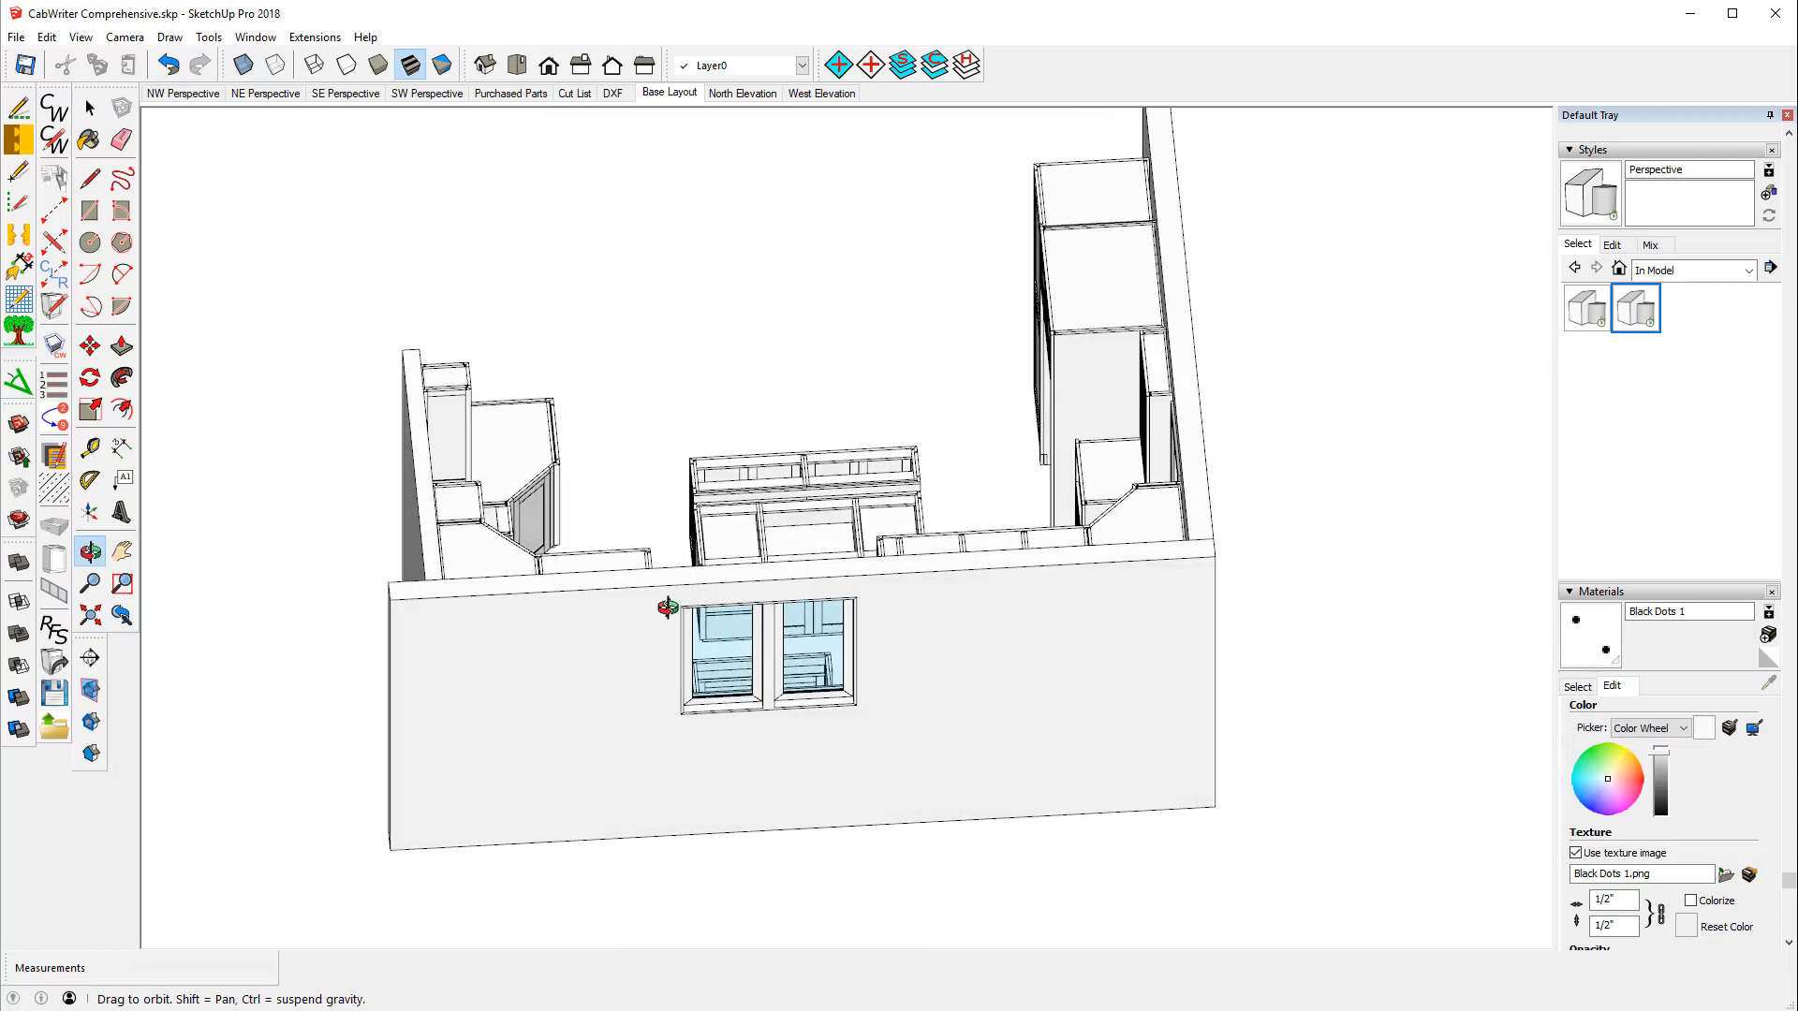
drag(936, 587, 736, 763)
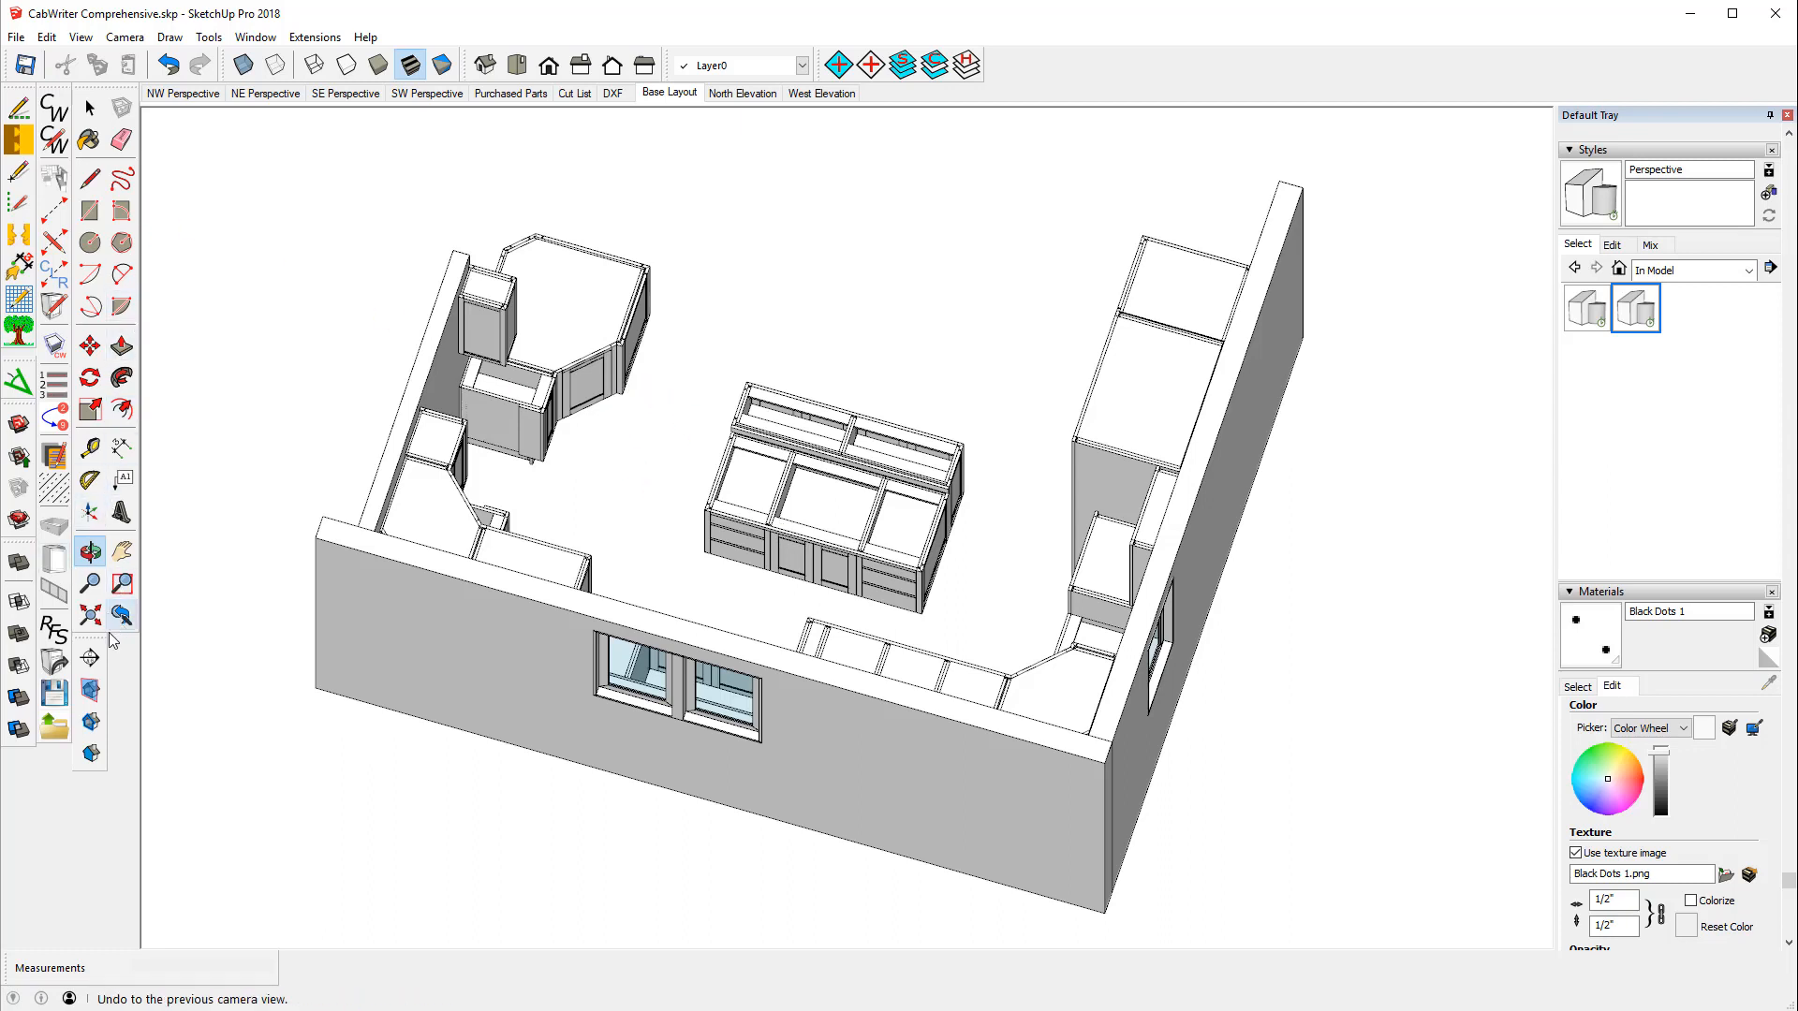
click(91, 659)
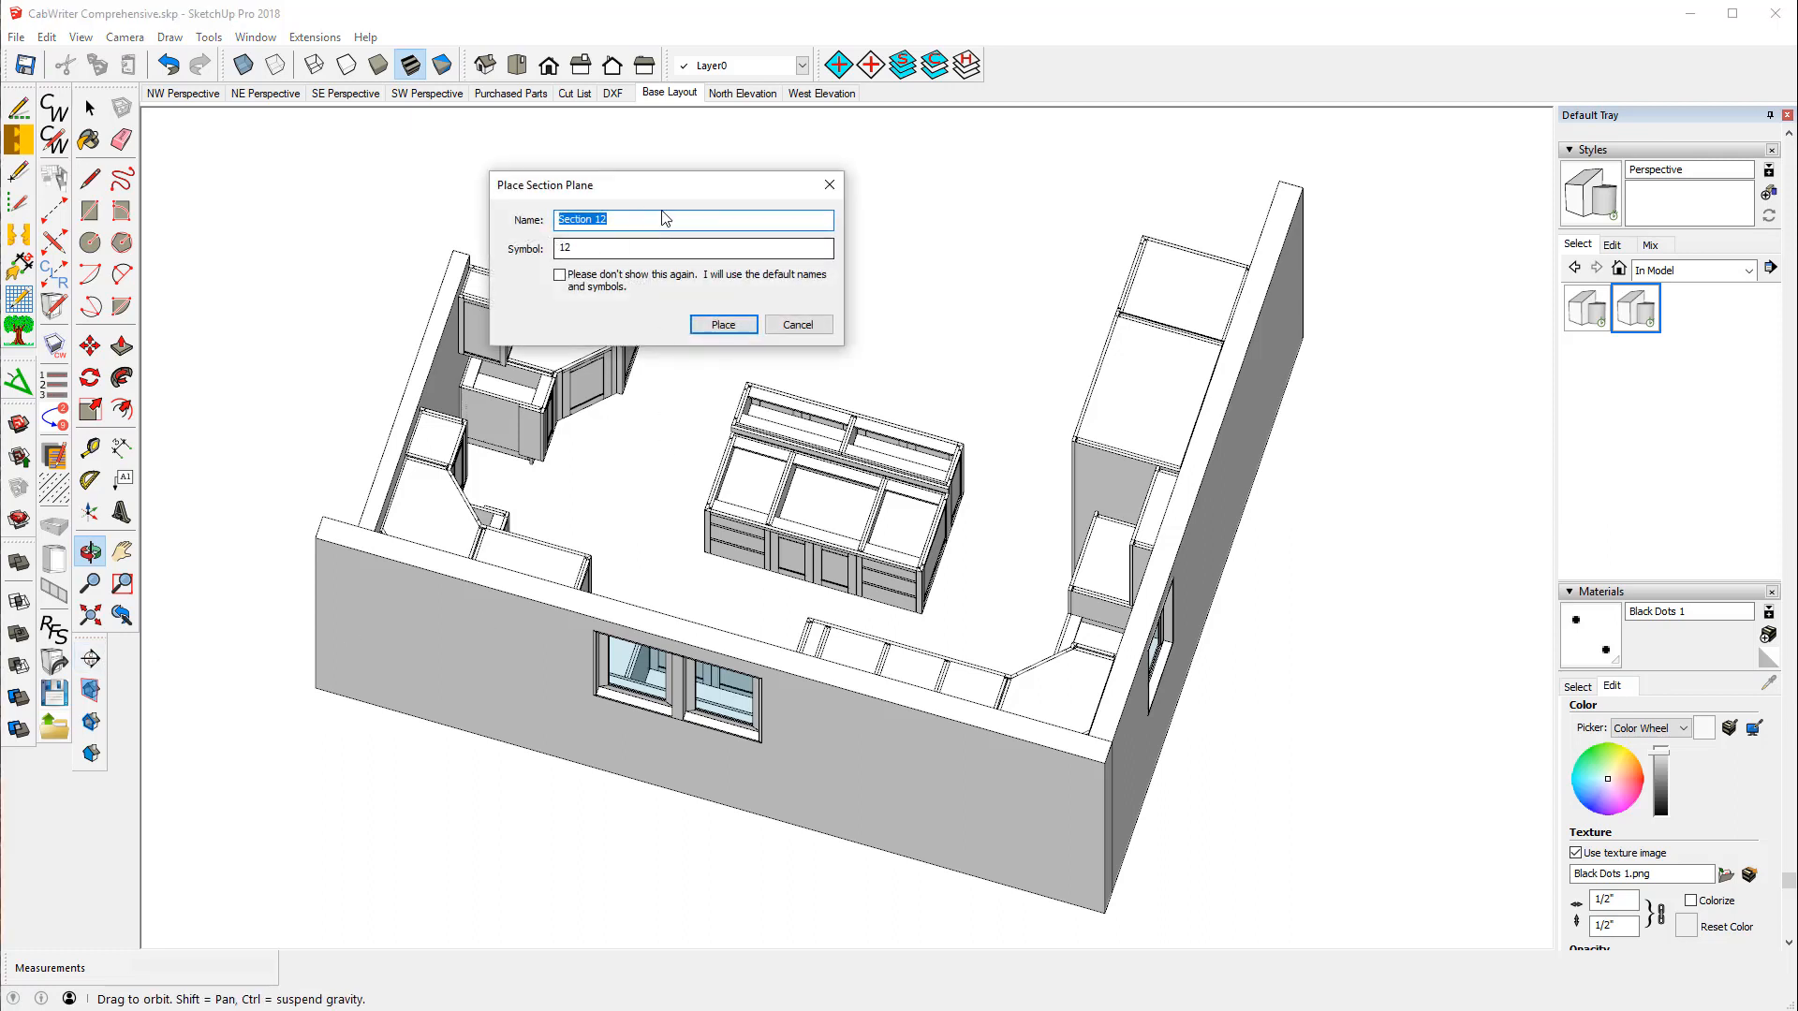
click(614, 219)
click(583, 245)
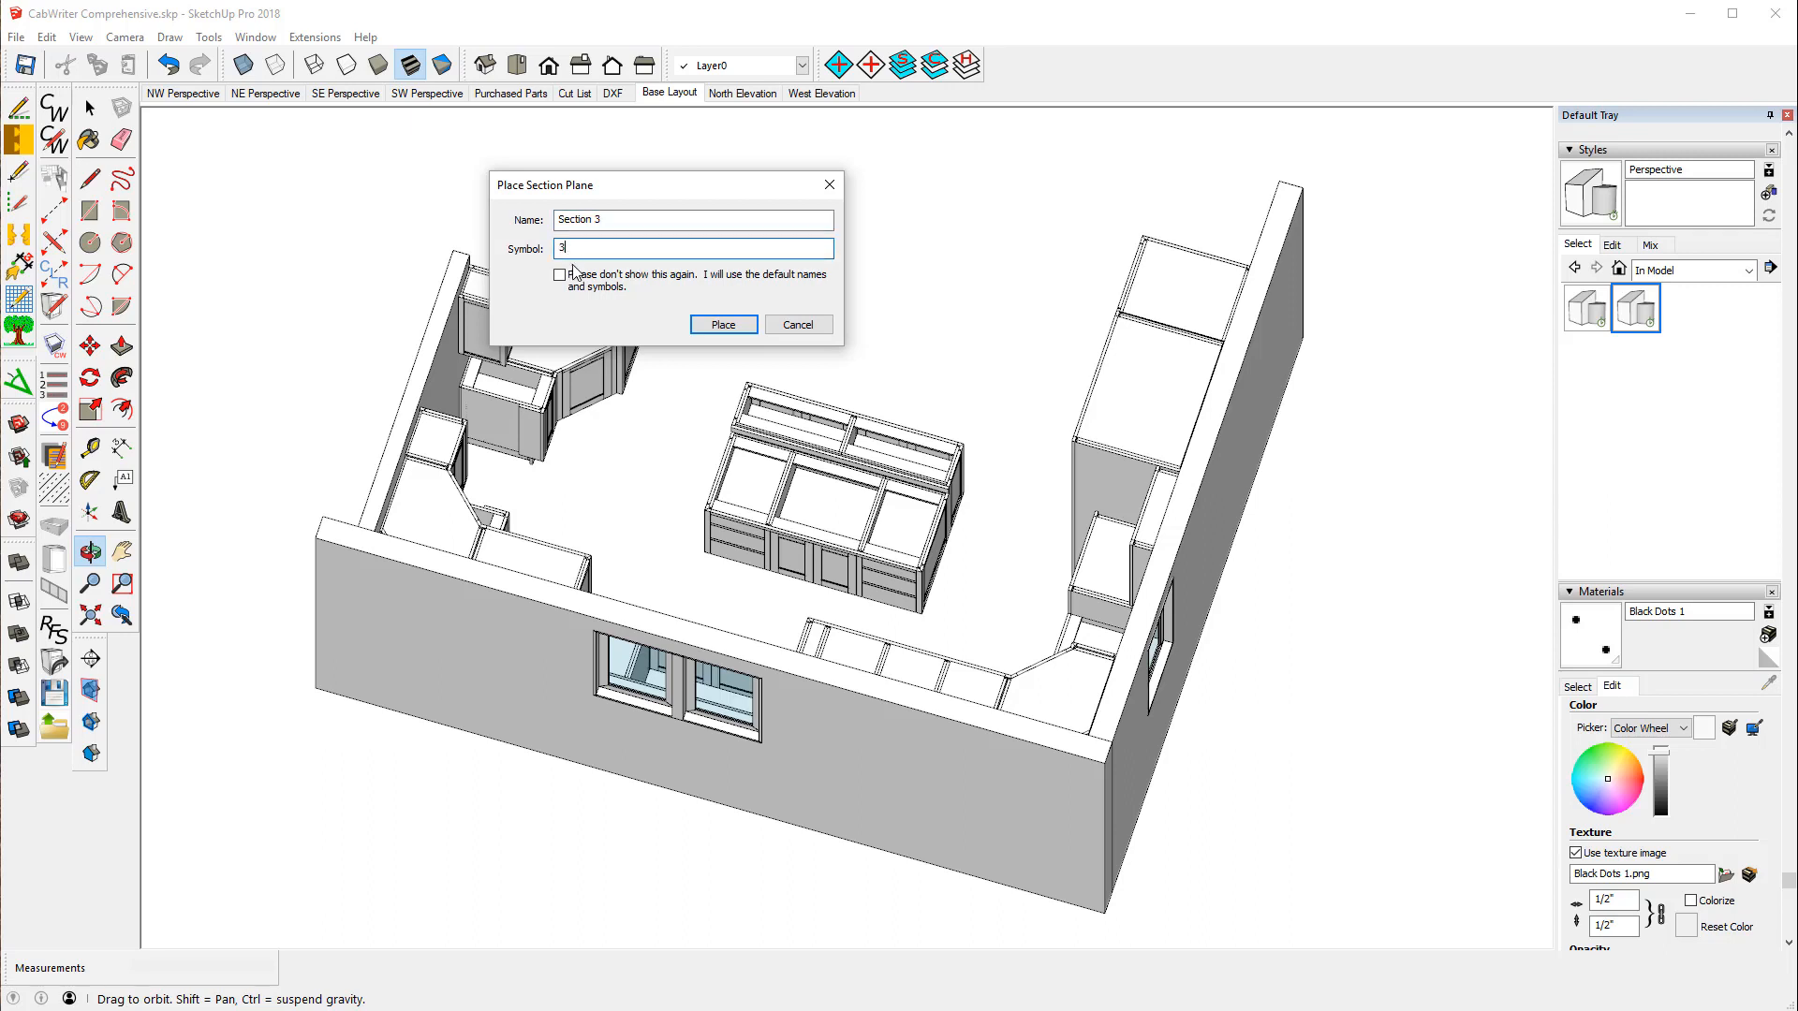
click(722, 325)
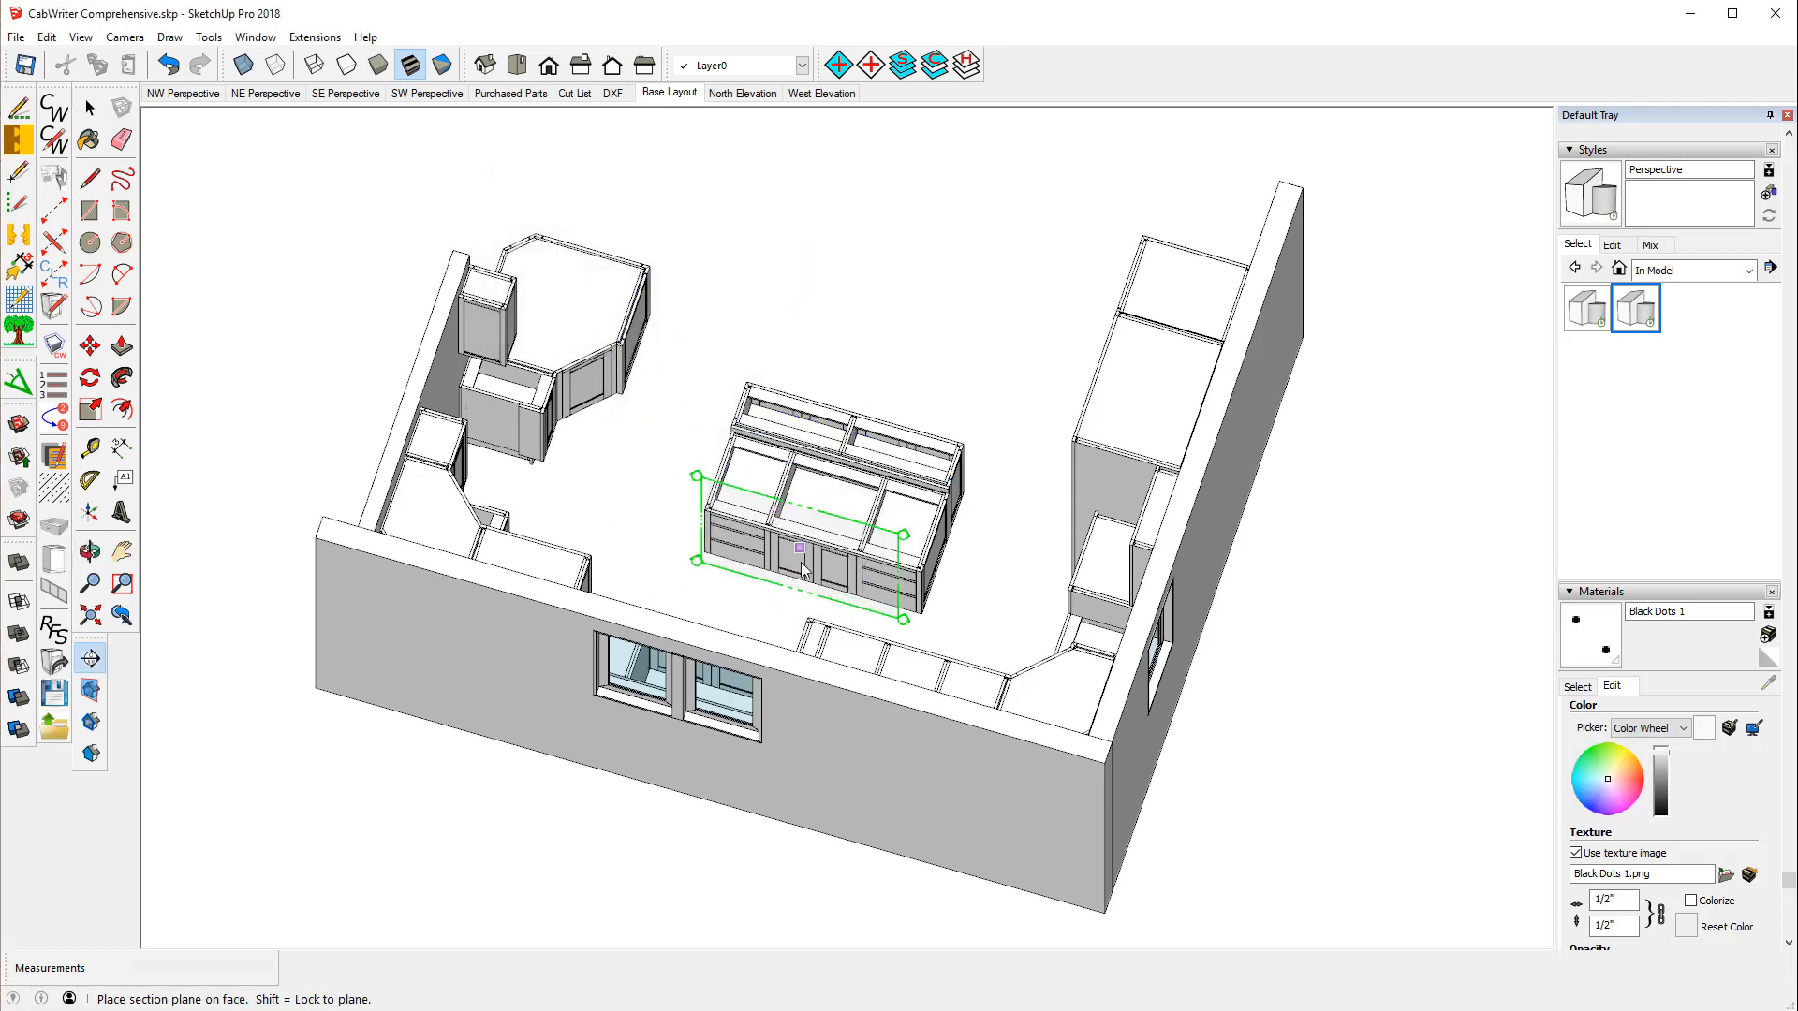
scroll(801, 566, up, 7)
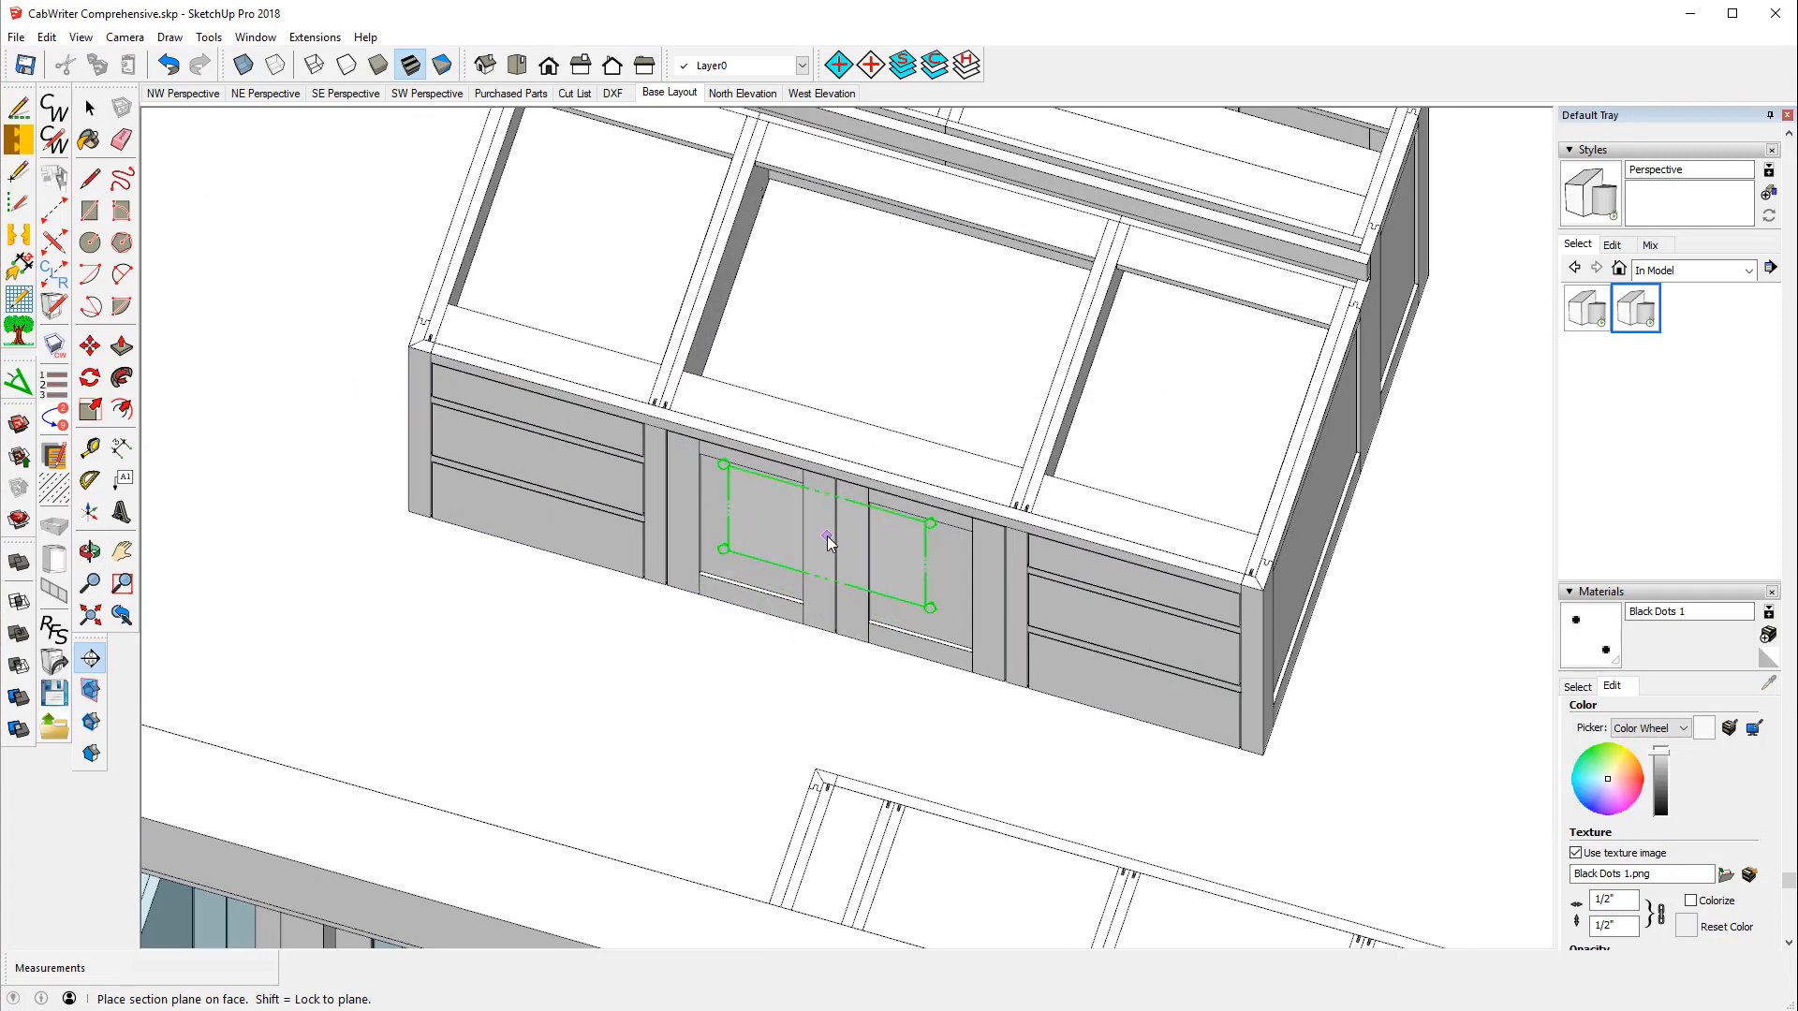
click(828, 541)
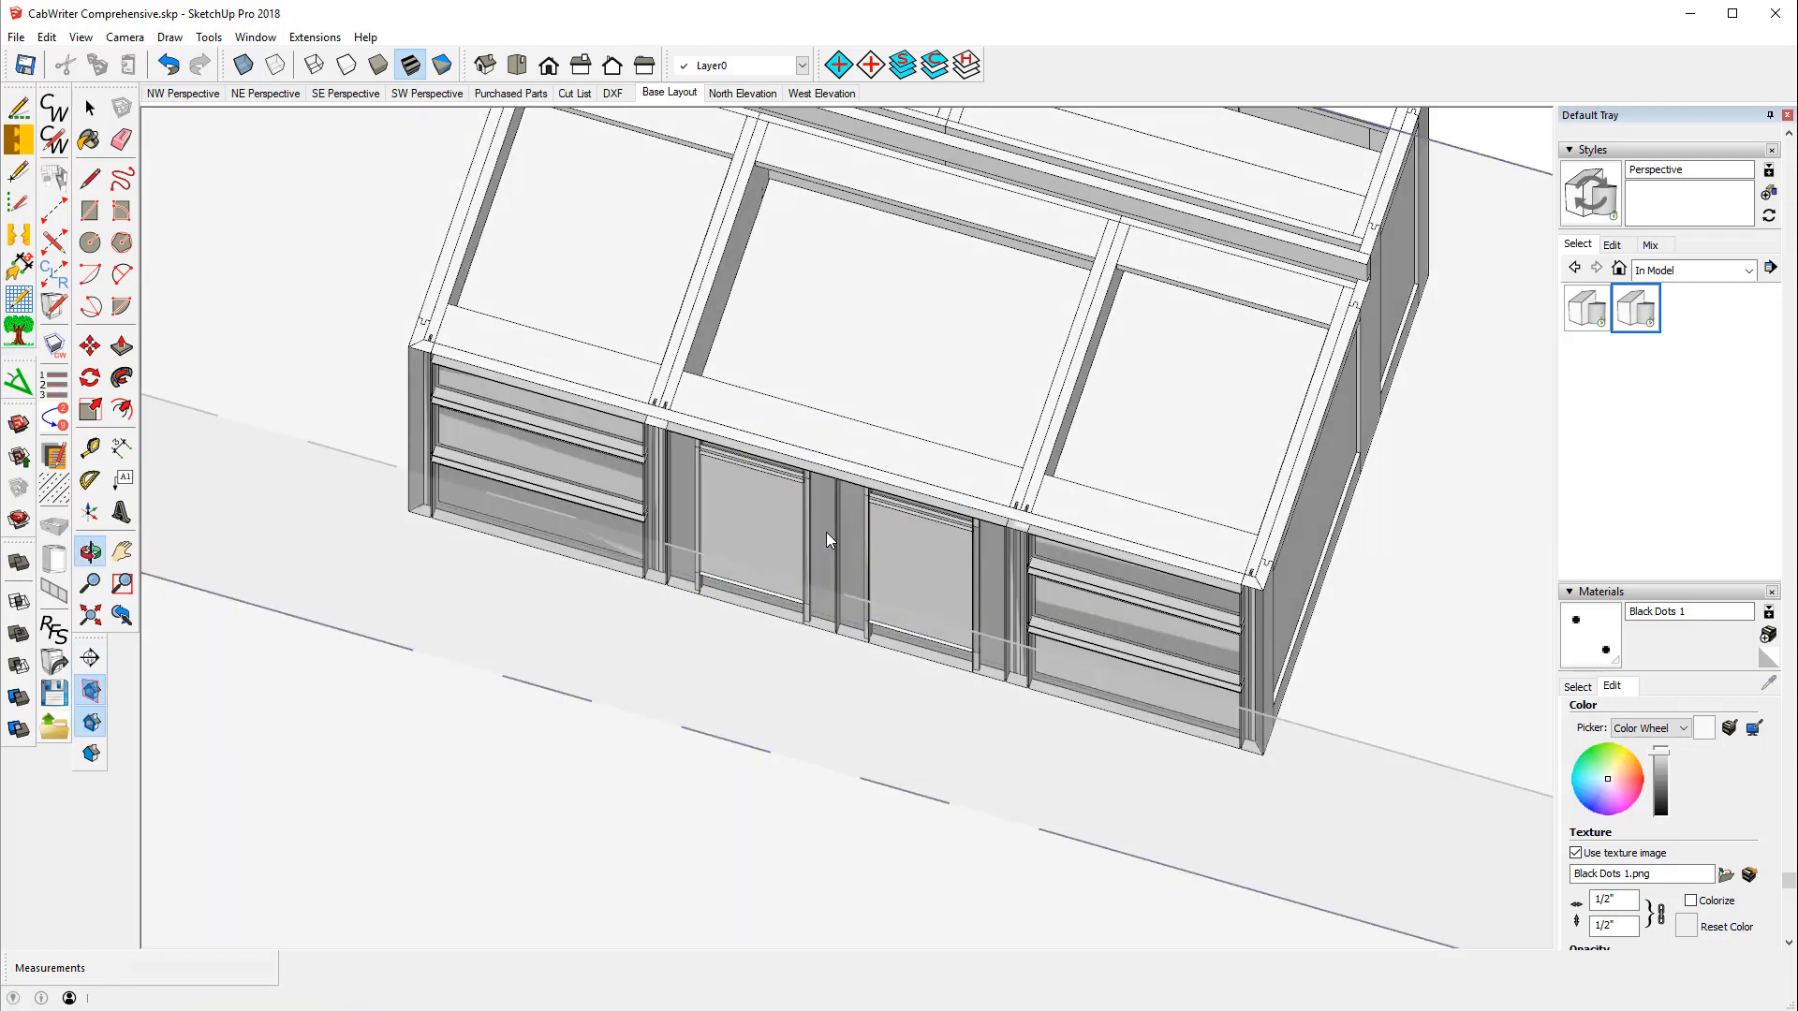
- Move the Section 3 plane along the green axis about 9 31/64" into the island, cutting through its drawers and shelves
scroll(690, 530, down, 10)
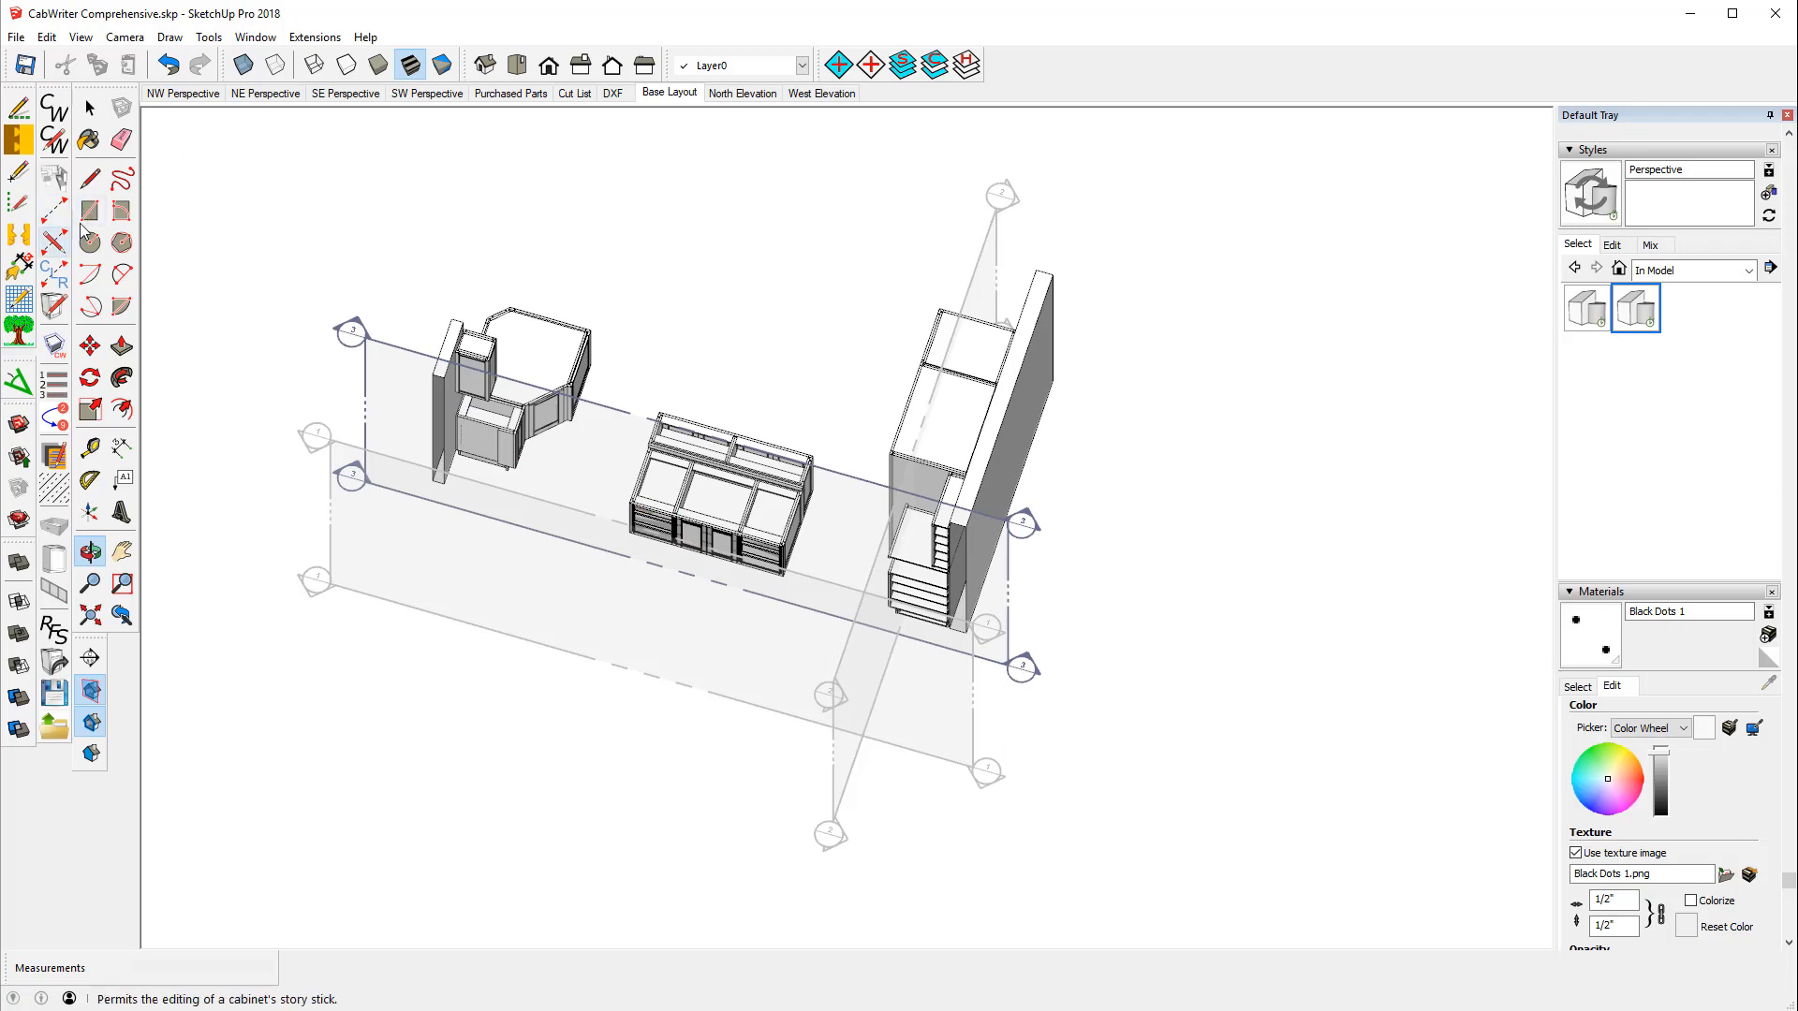
click(89, 108)
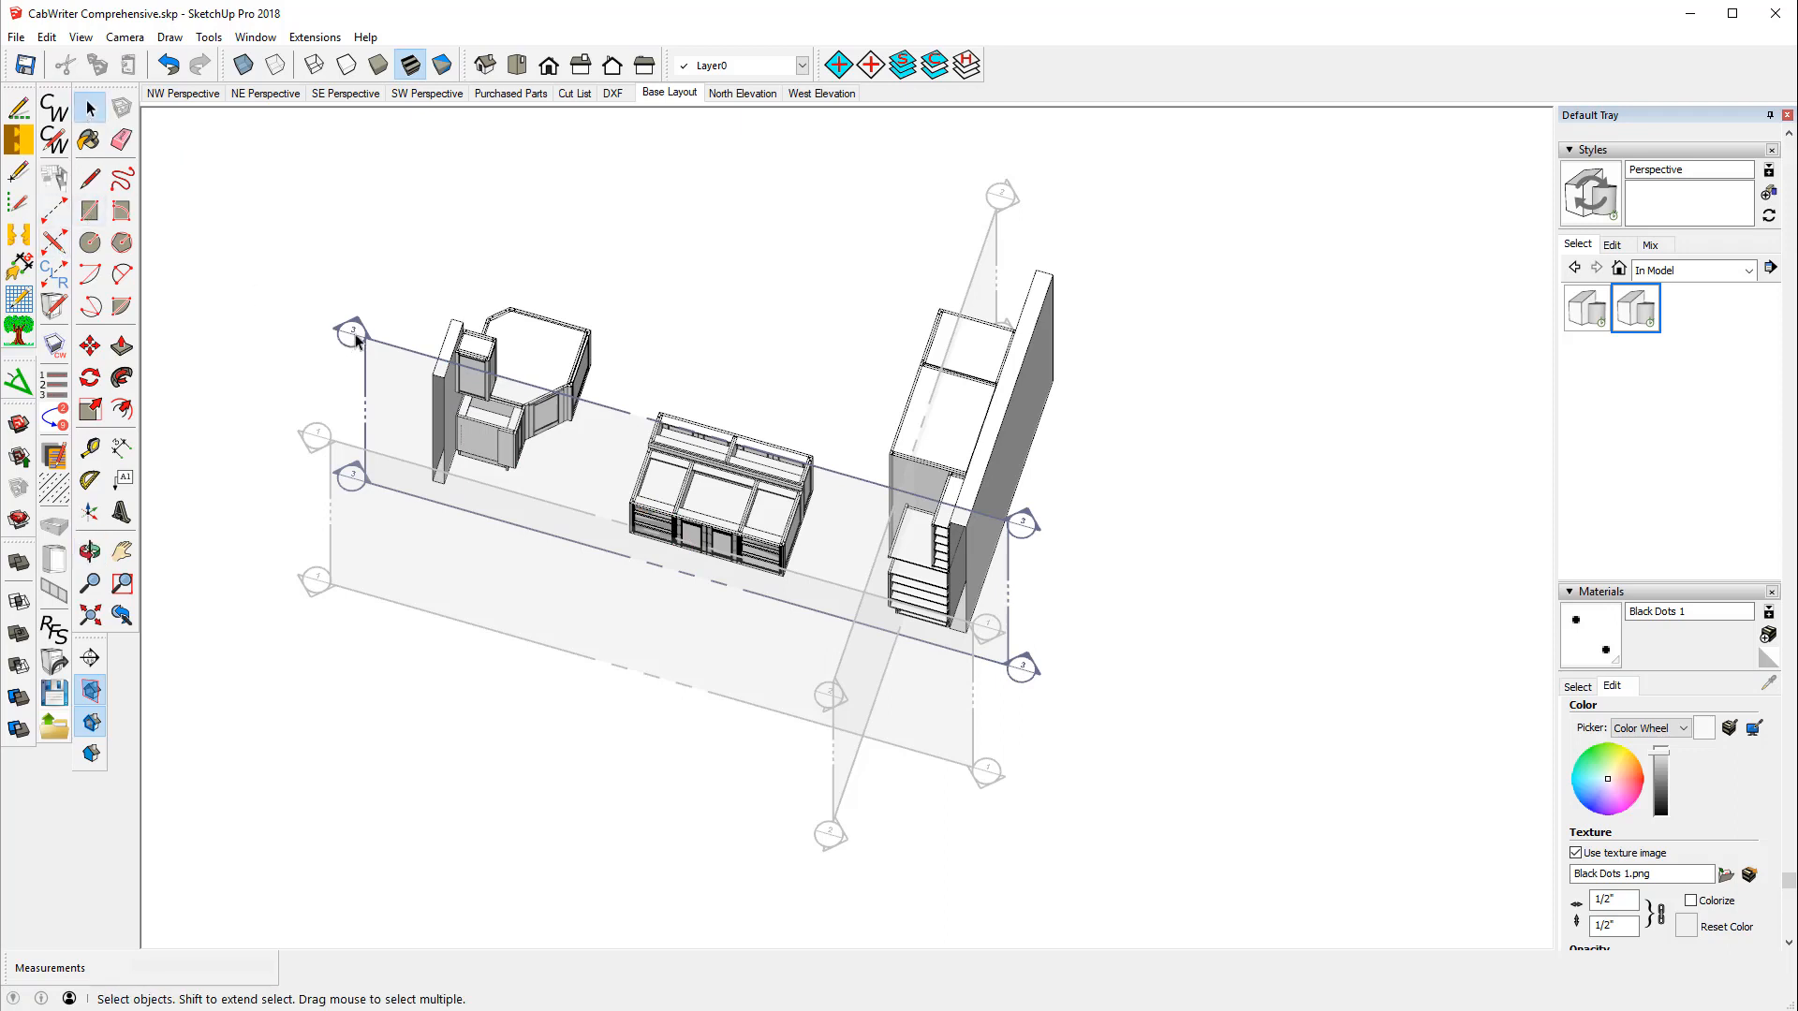
click(356, 340)
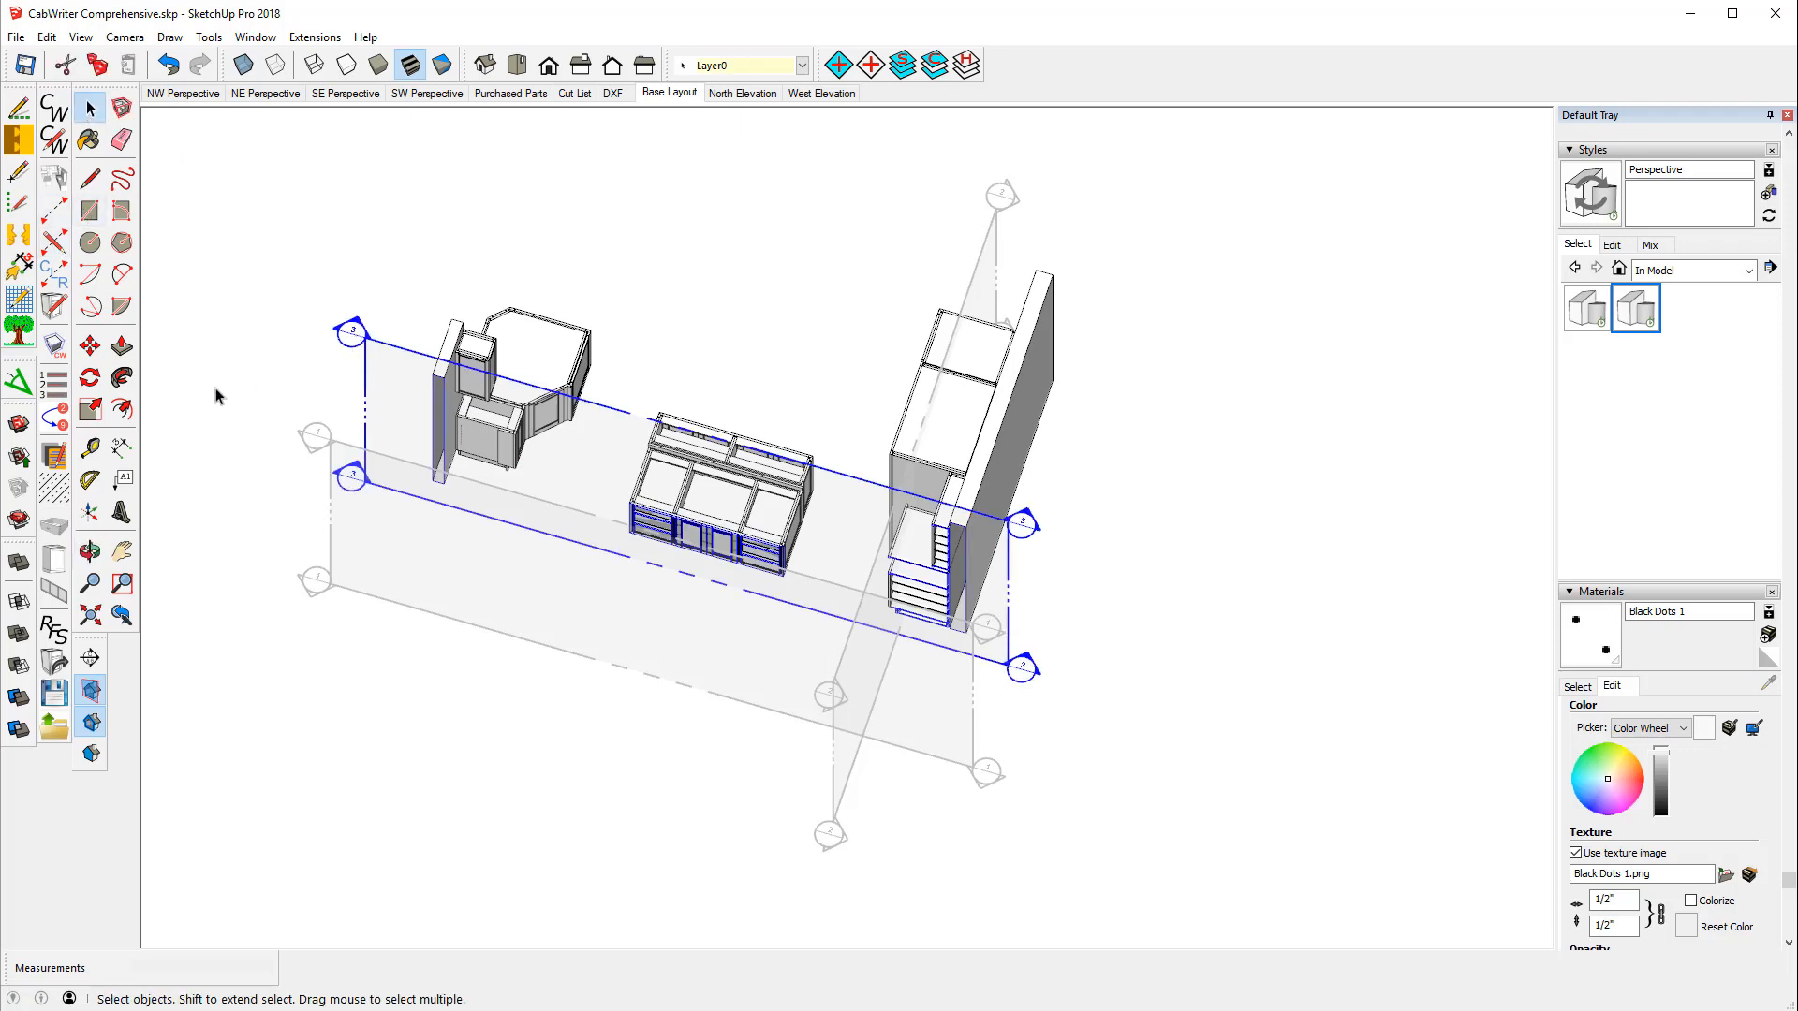
click(93, 347)
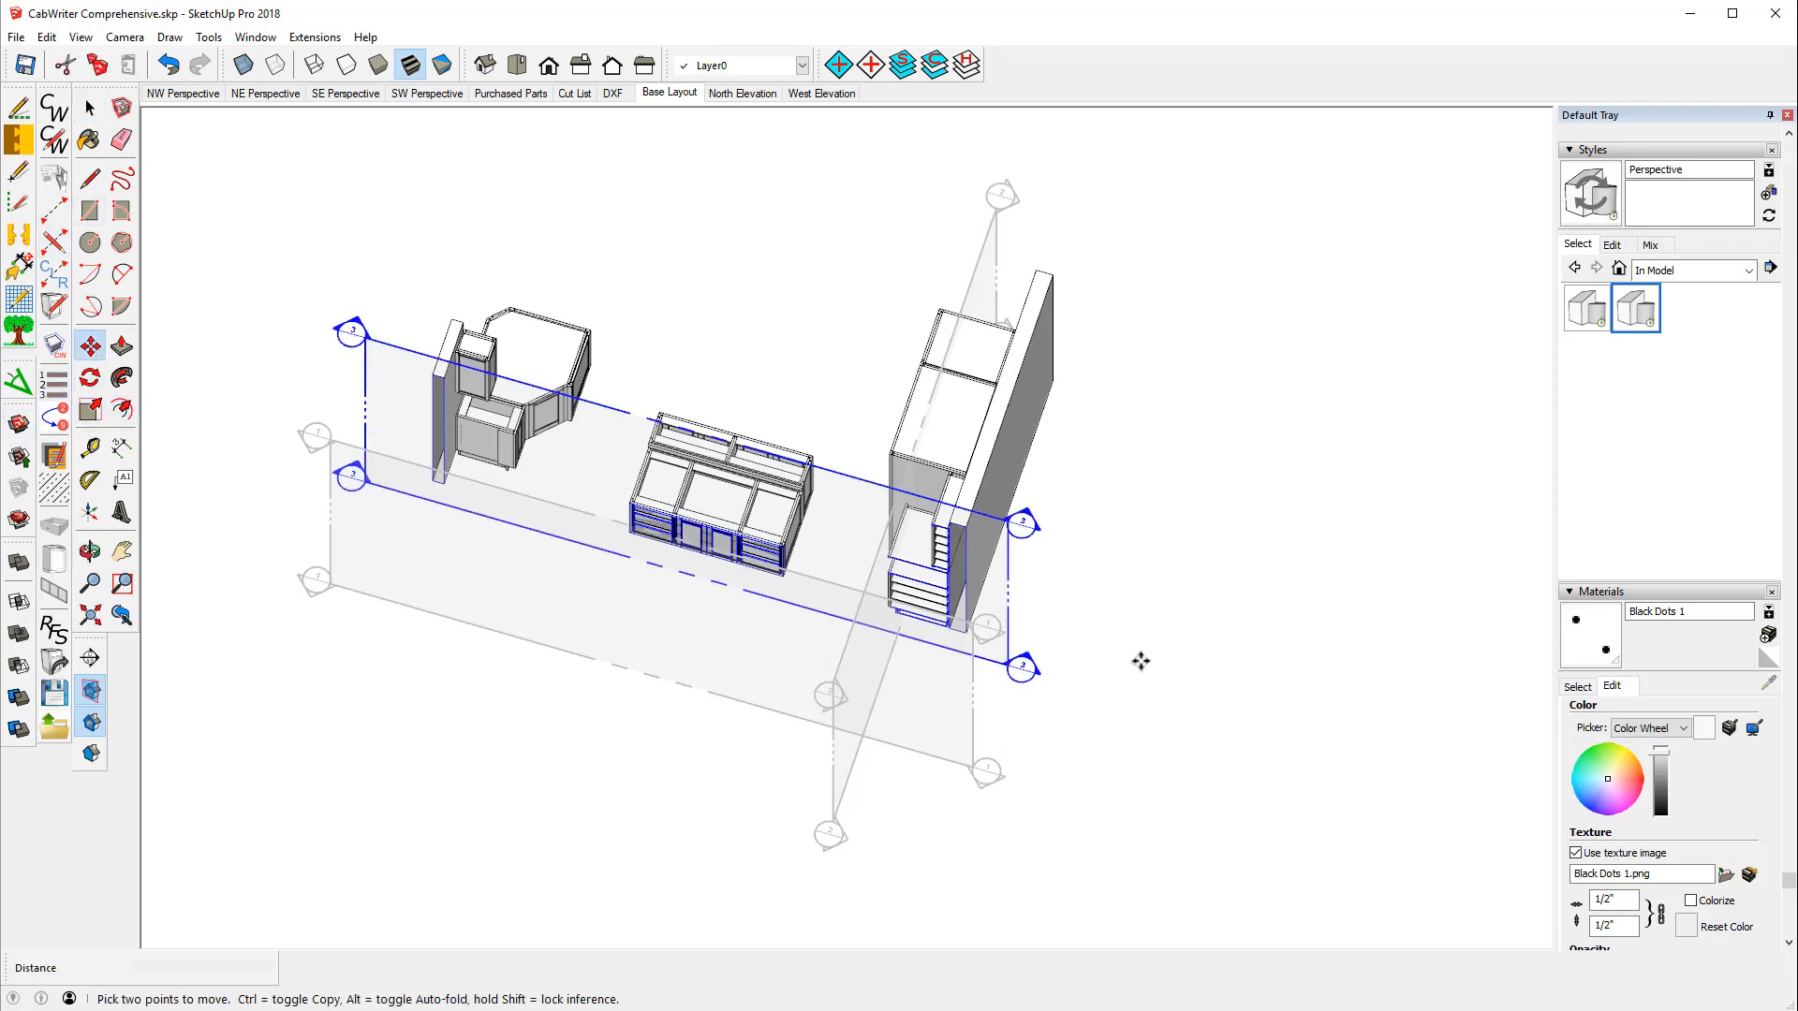
click(1006, 520)
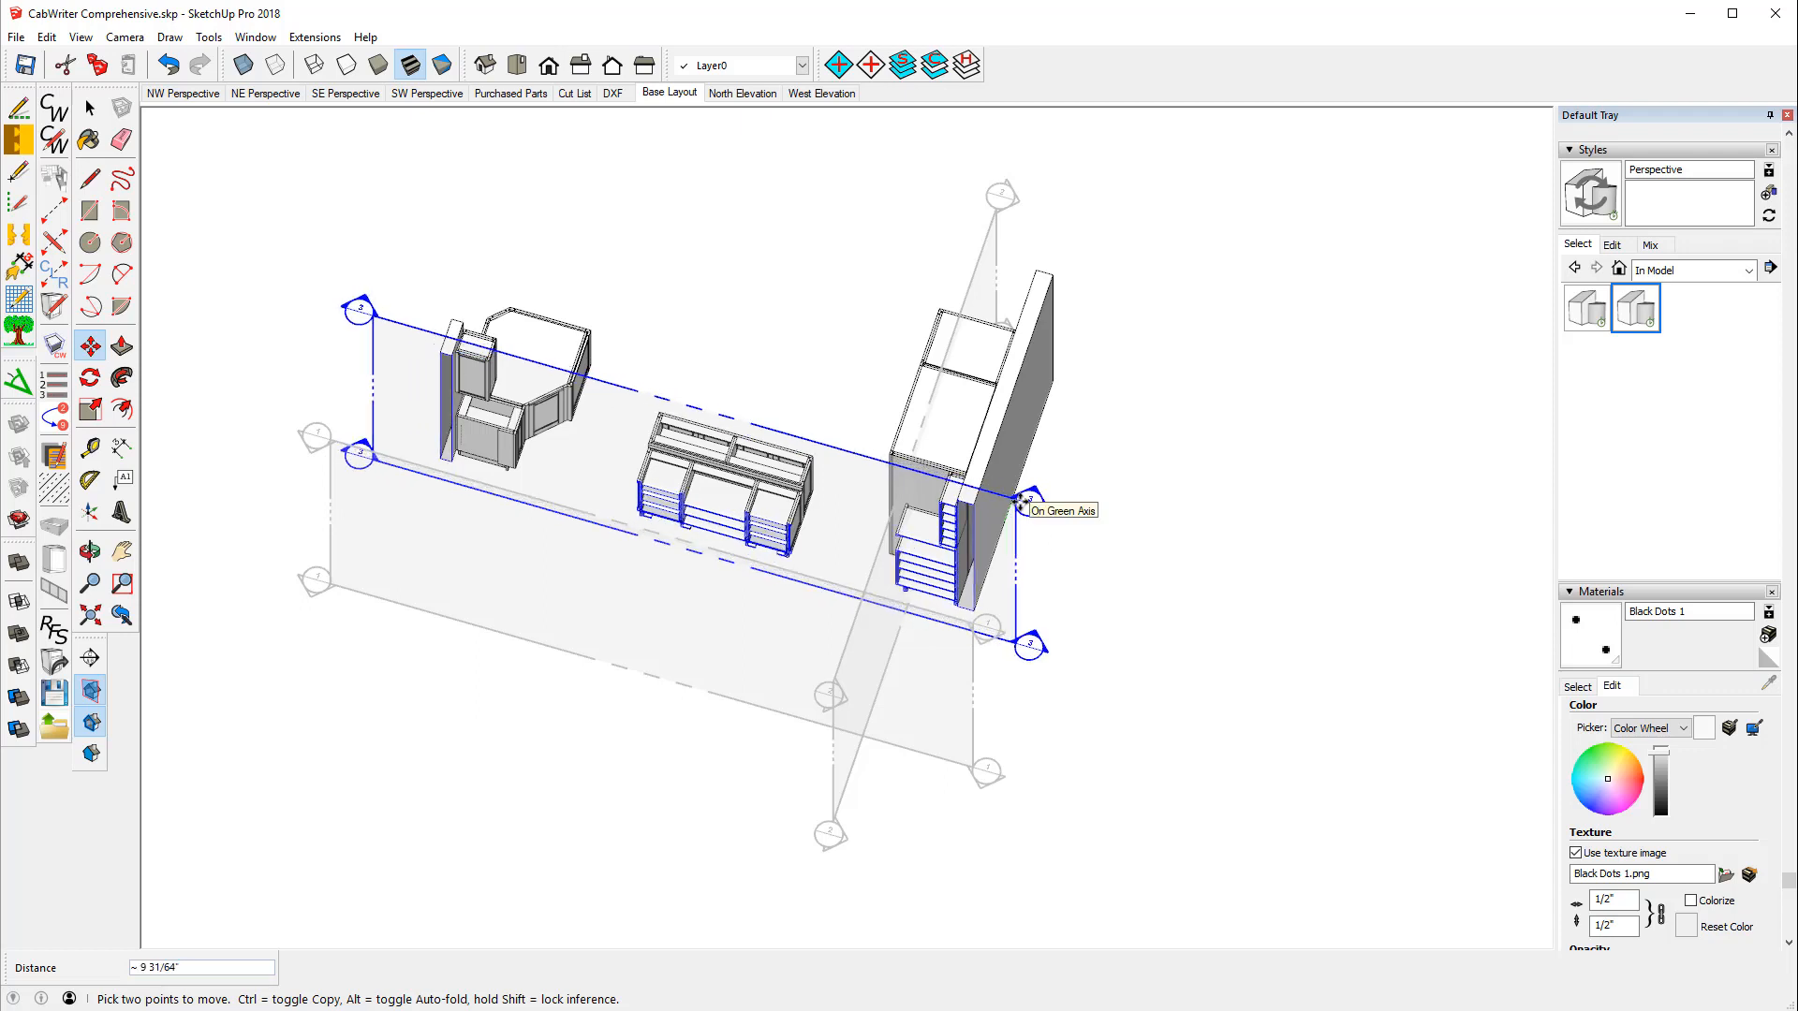
click(1020, 503)
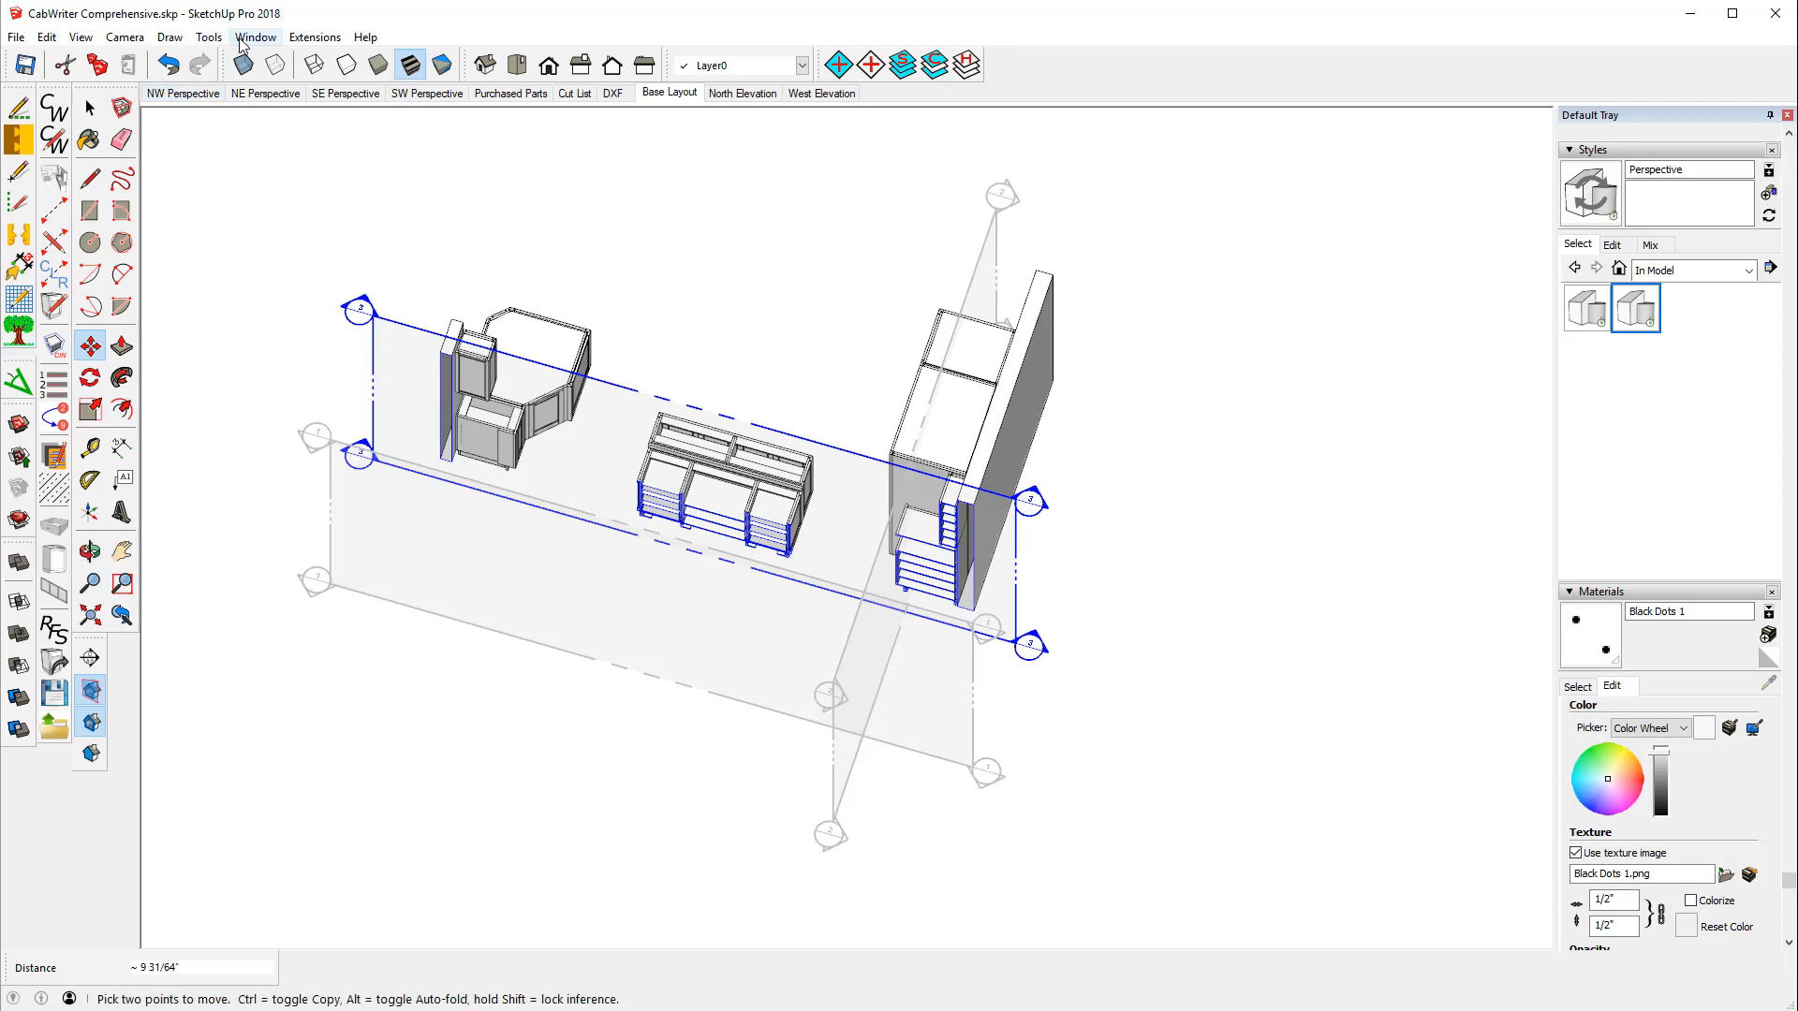
- Create a CabWriter section from the section plane named South Elevation for all objects with the Front section color
click(169, 37)
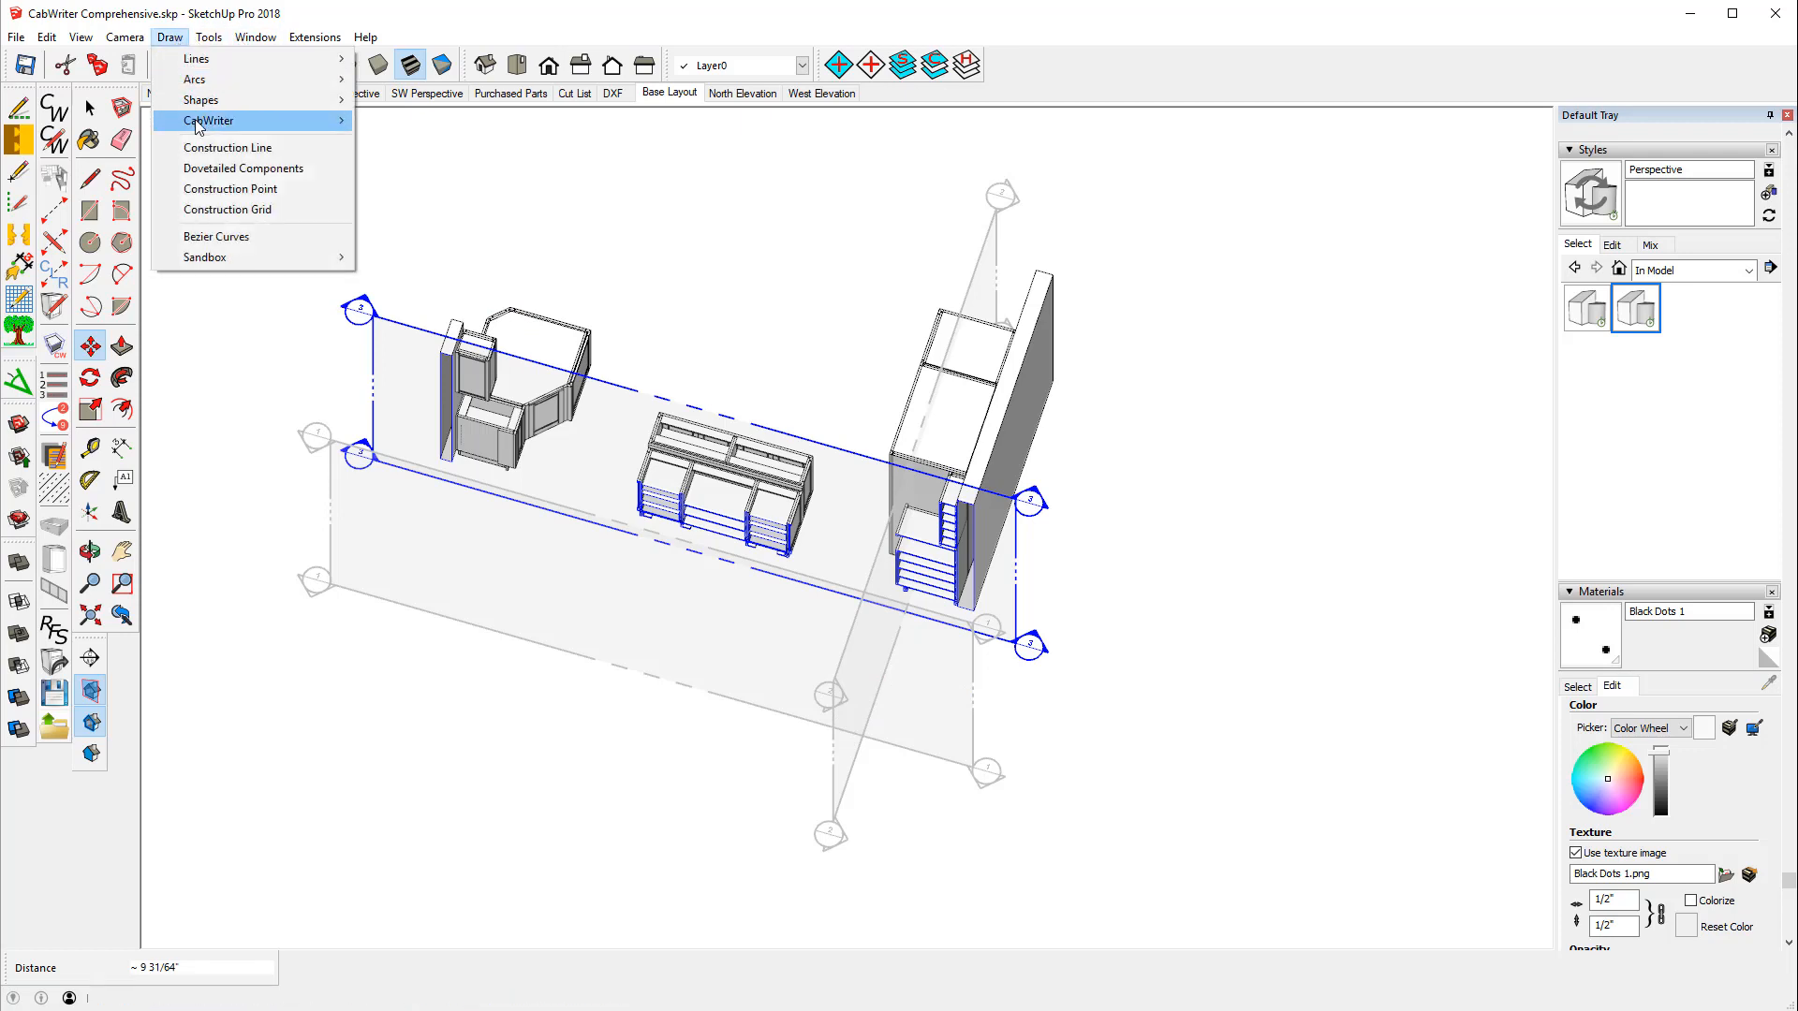
mouse_move(198, 122)
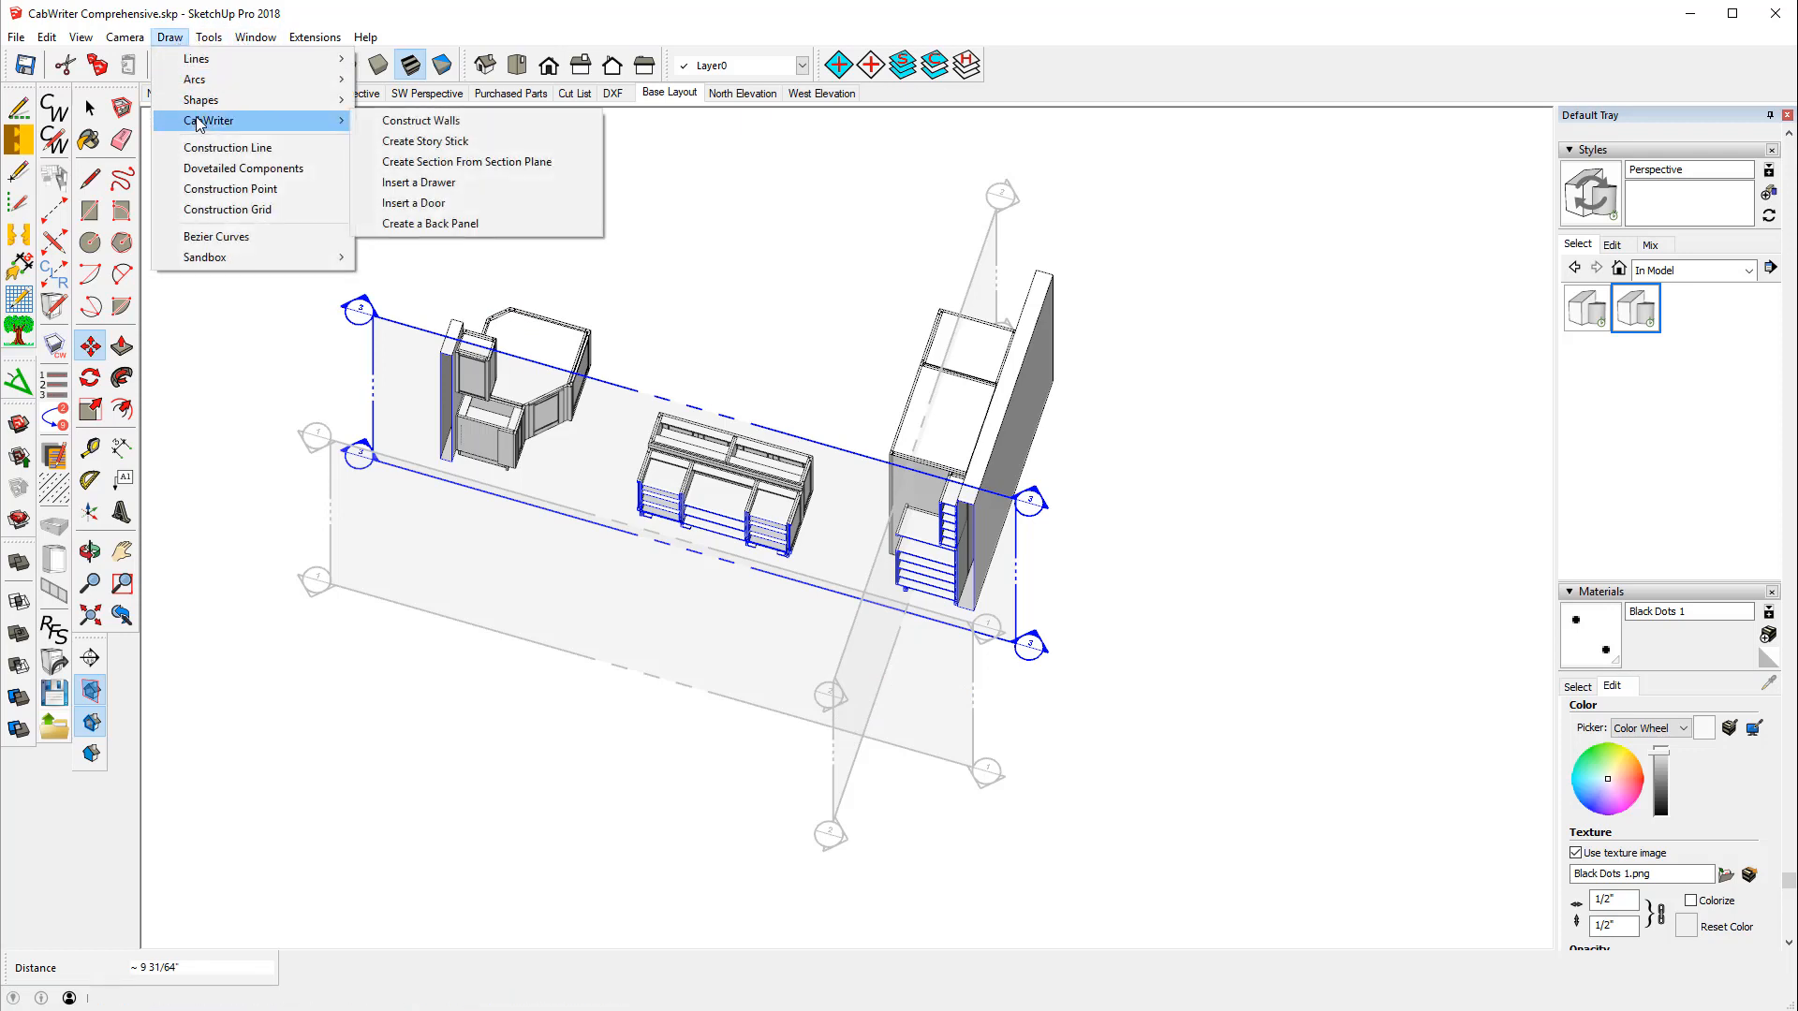
click(513, 164)
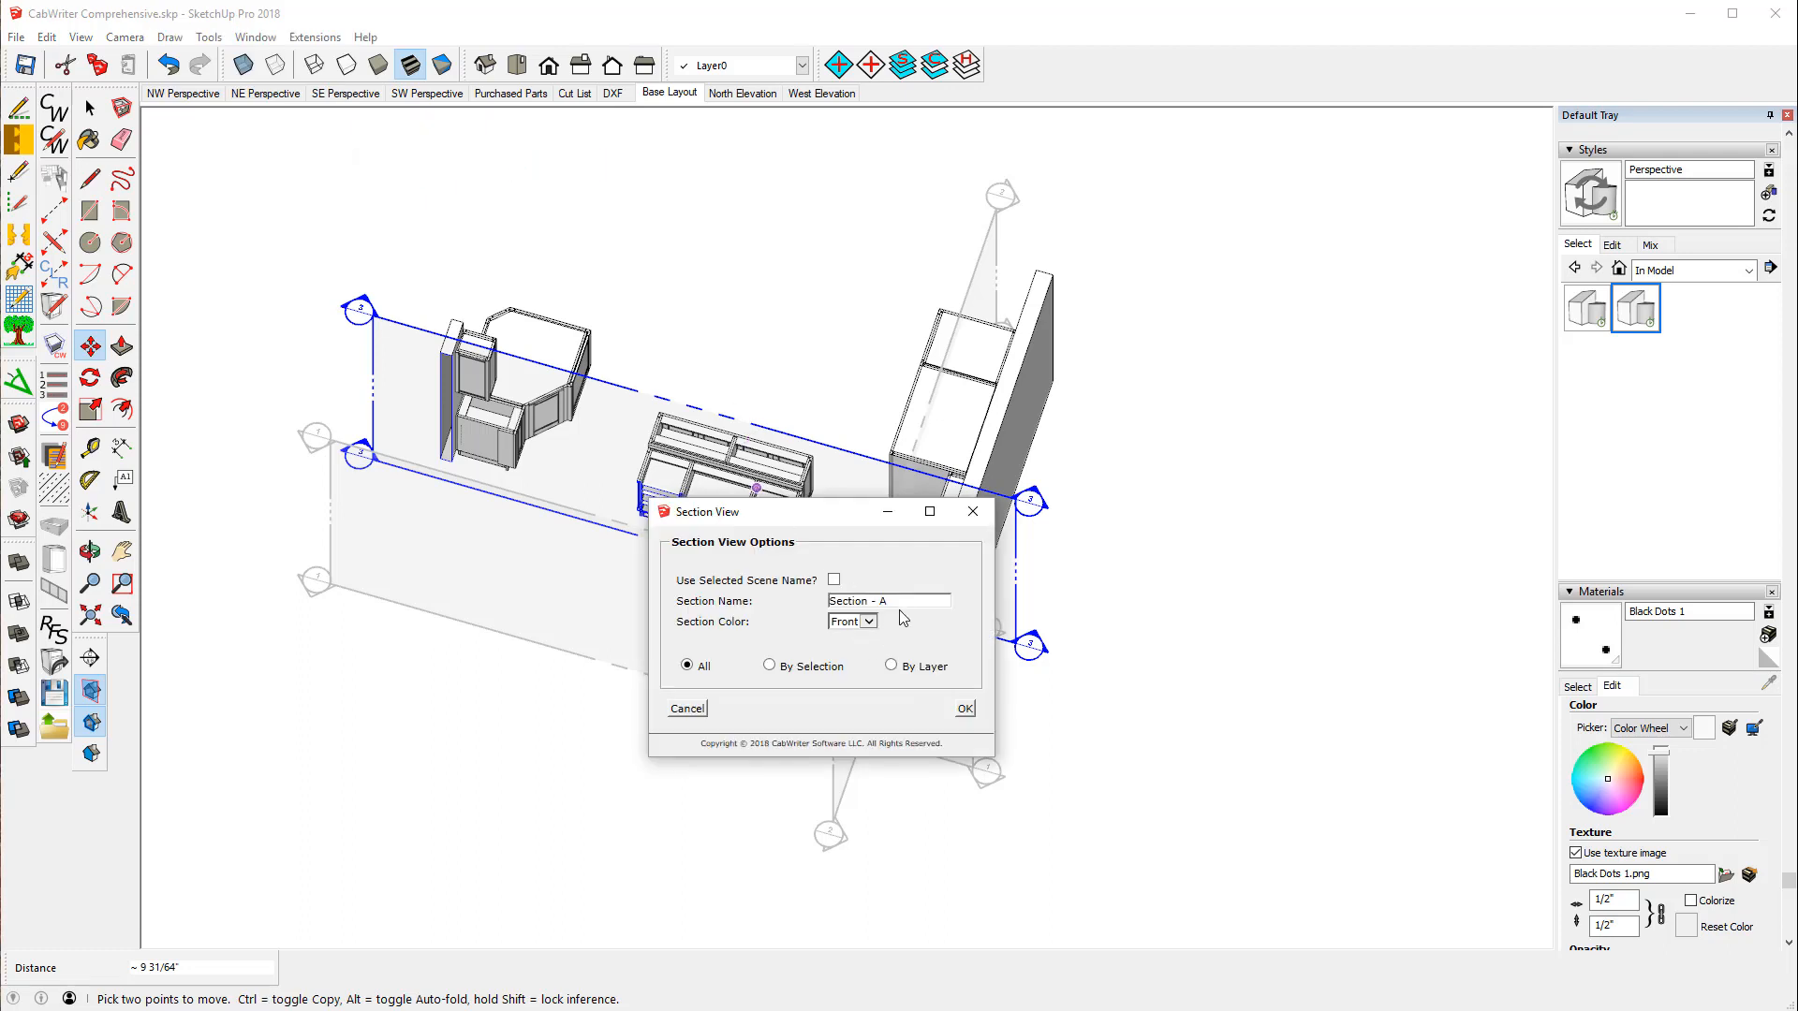
drag(901, 595, 819, 598)
text(South Eleva)
click(965, 711)
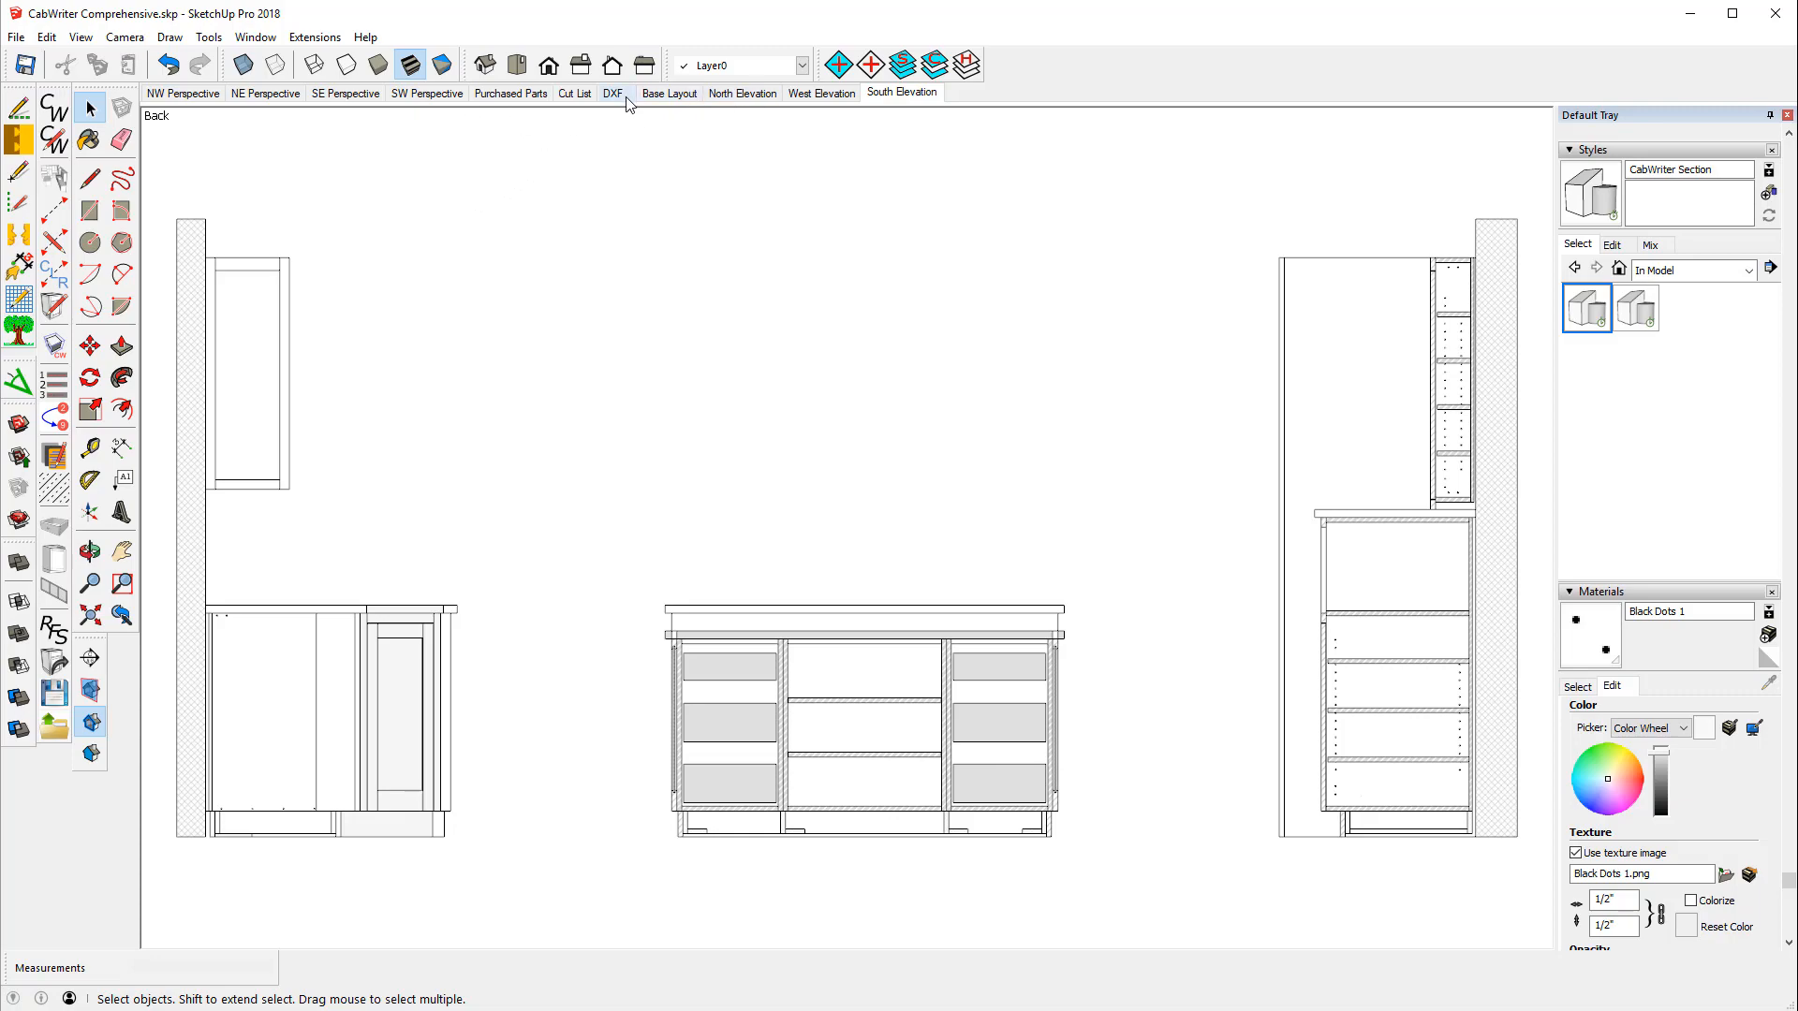
- In the Base Layout scene, place a section plane named Section 4 with symbol 4 on the east wall base cabinet's door front
click(671, 94)
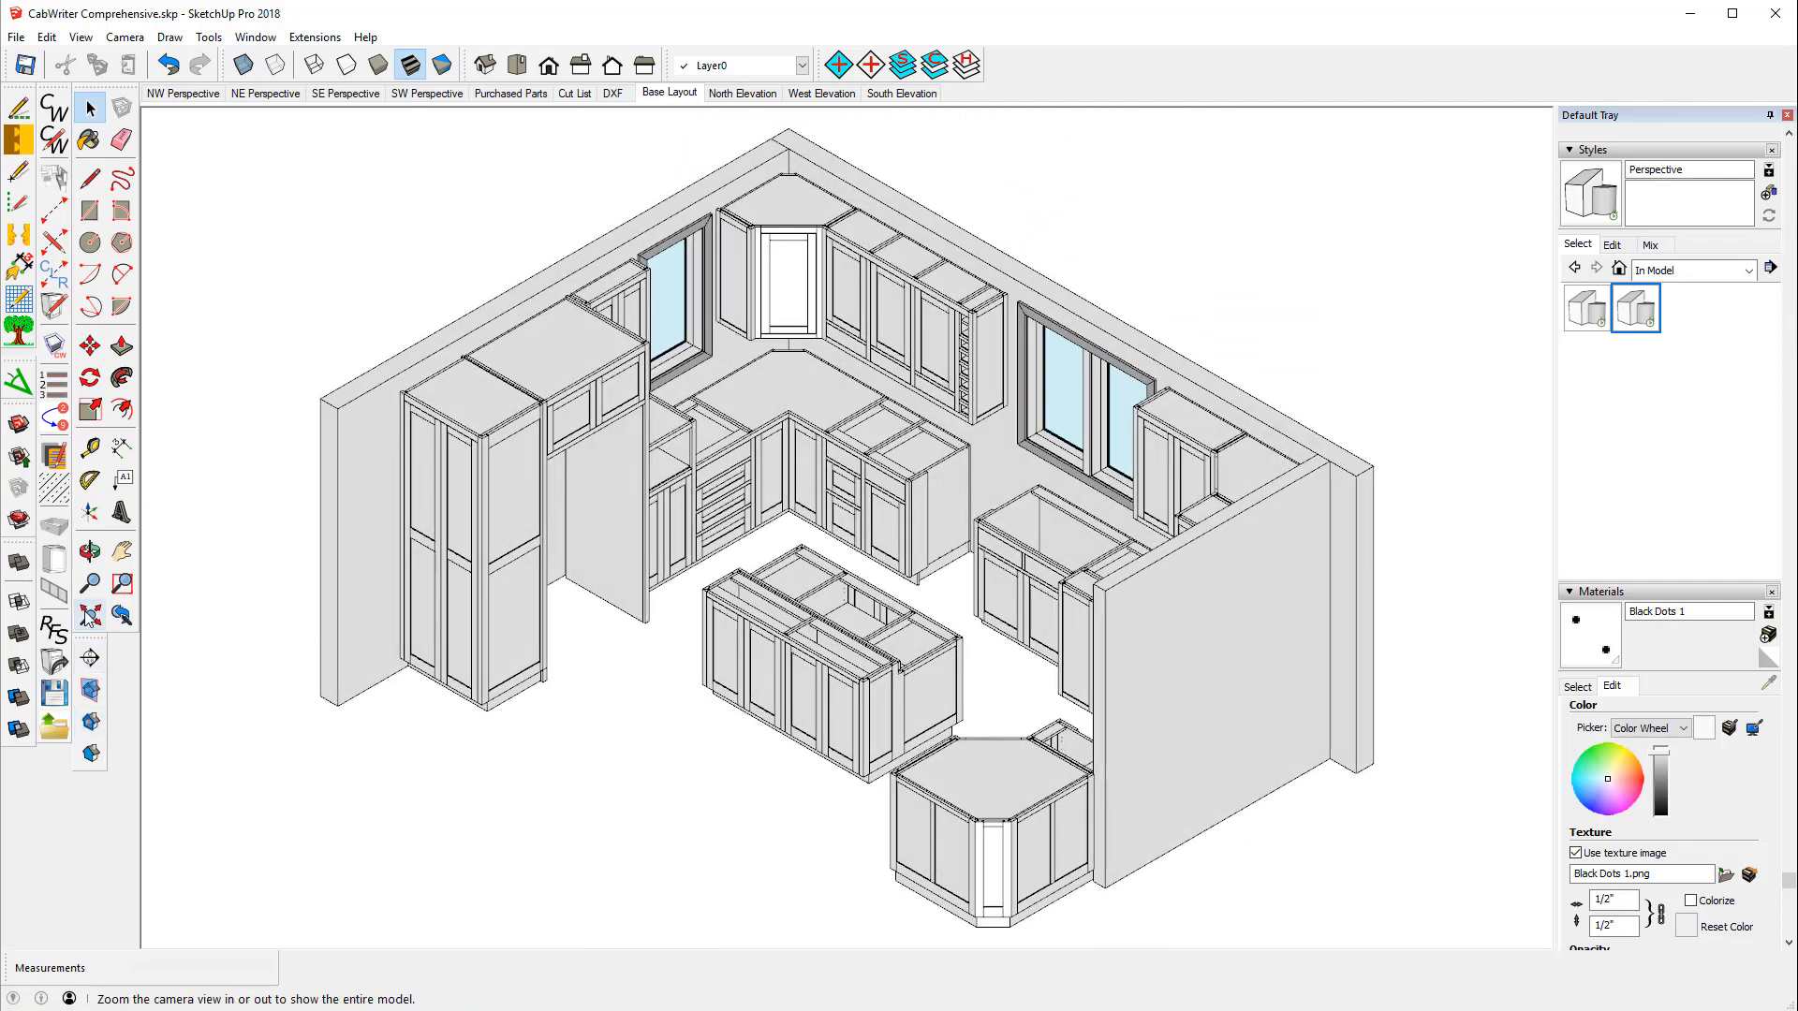
click(90, 551)
drag(212, 464, 1124, 409)
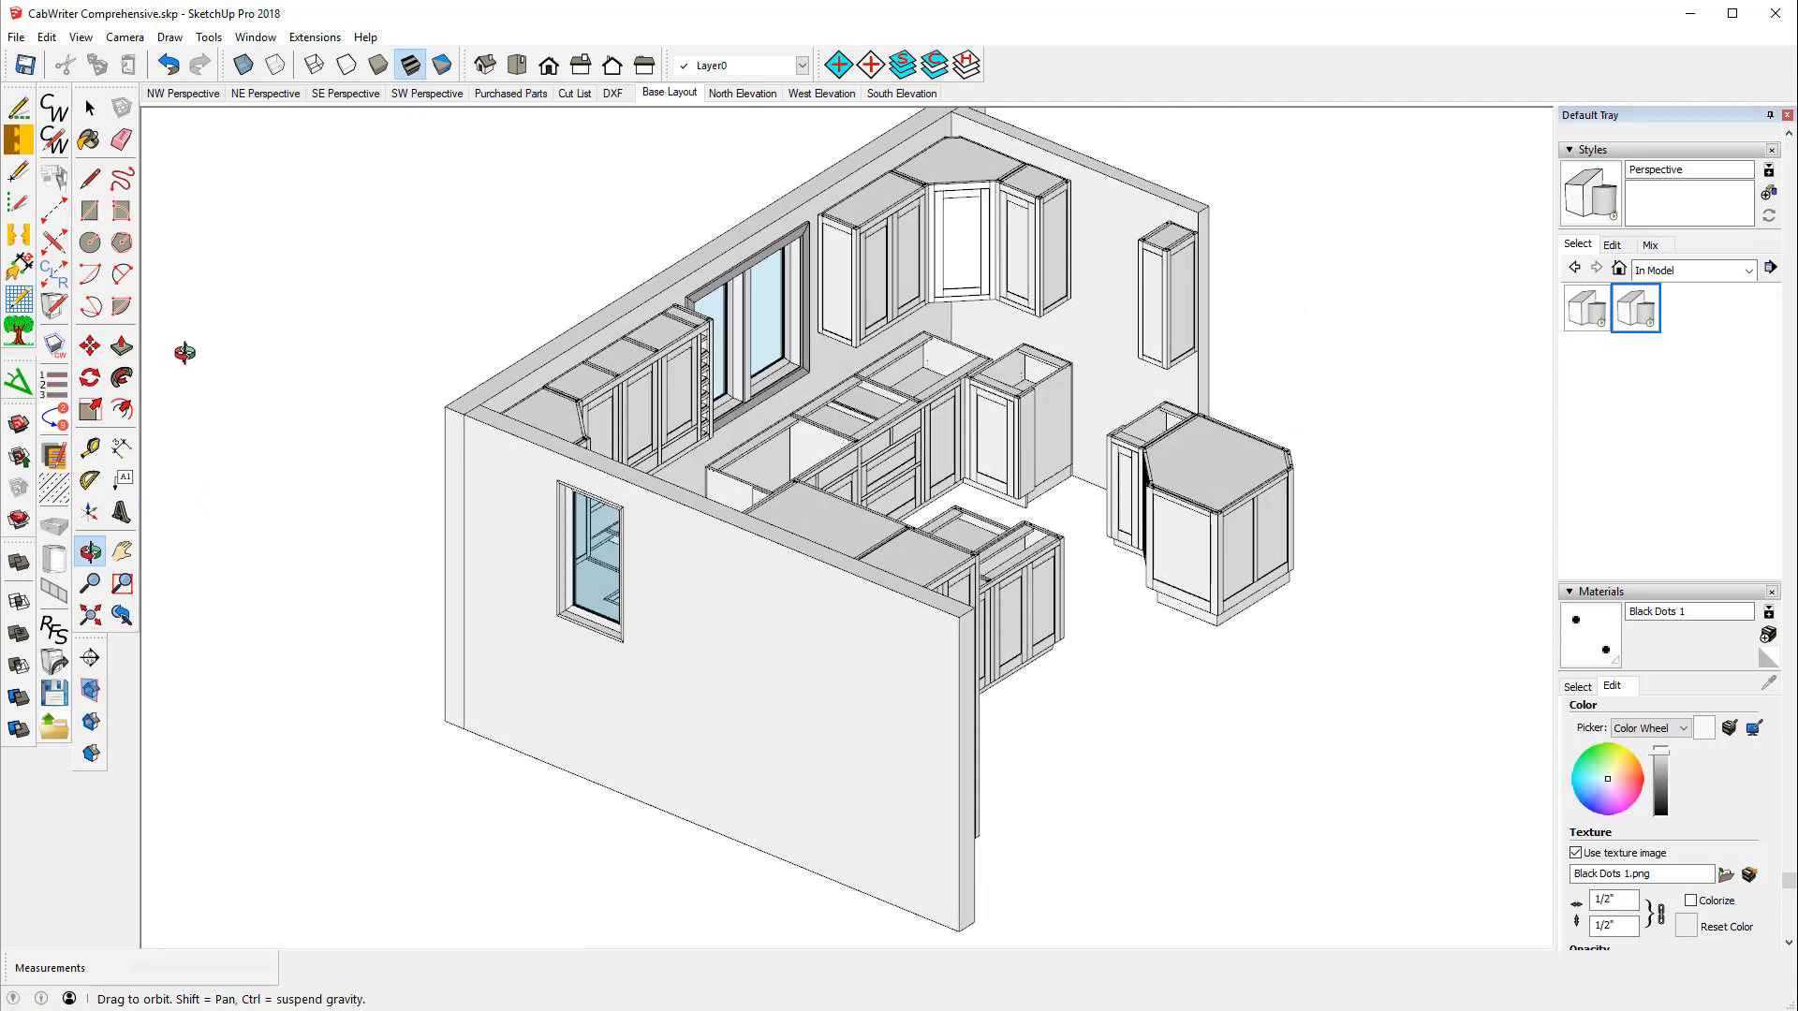
click(88, 656)
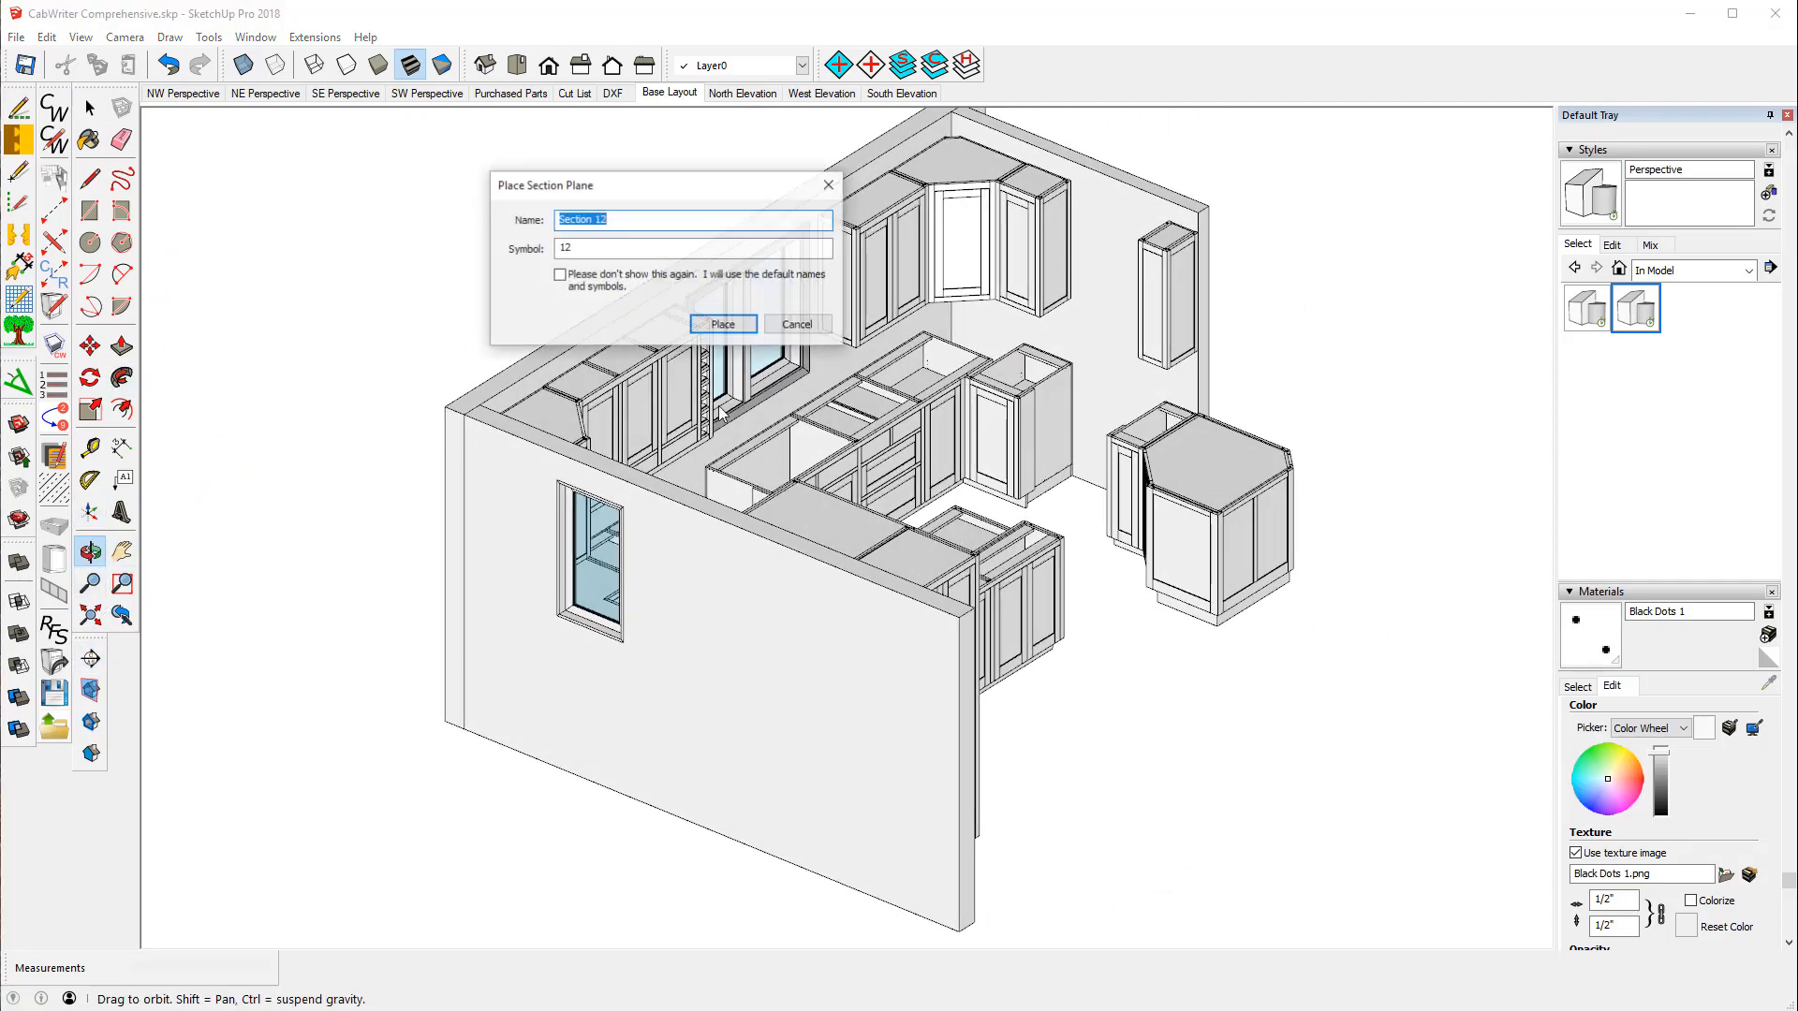
click(606, 224)
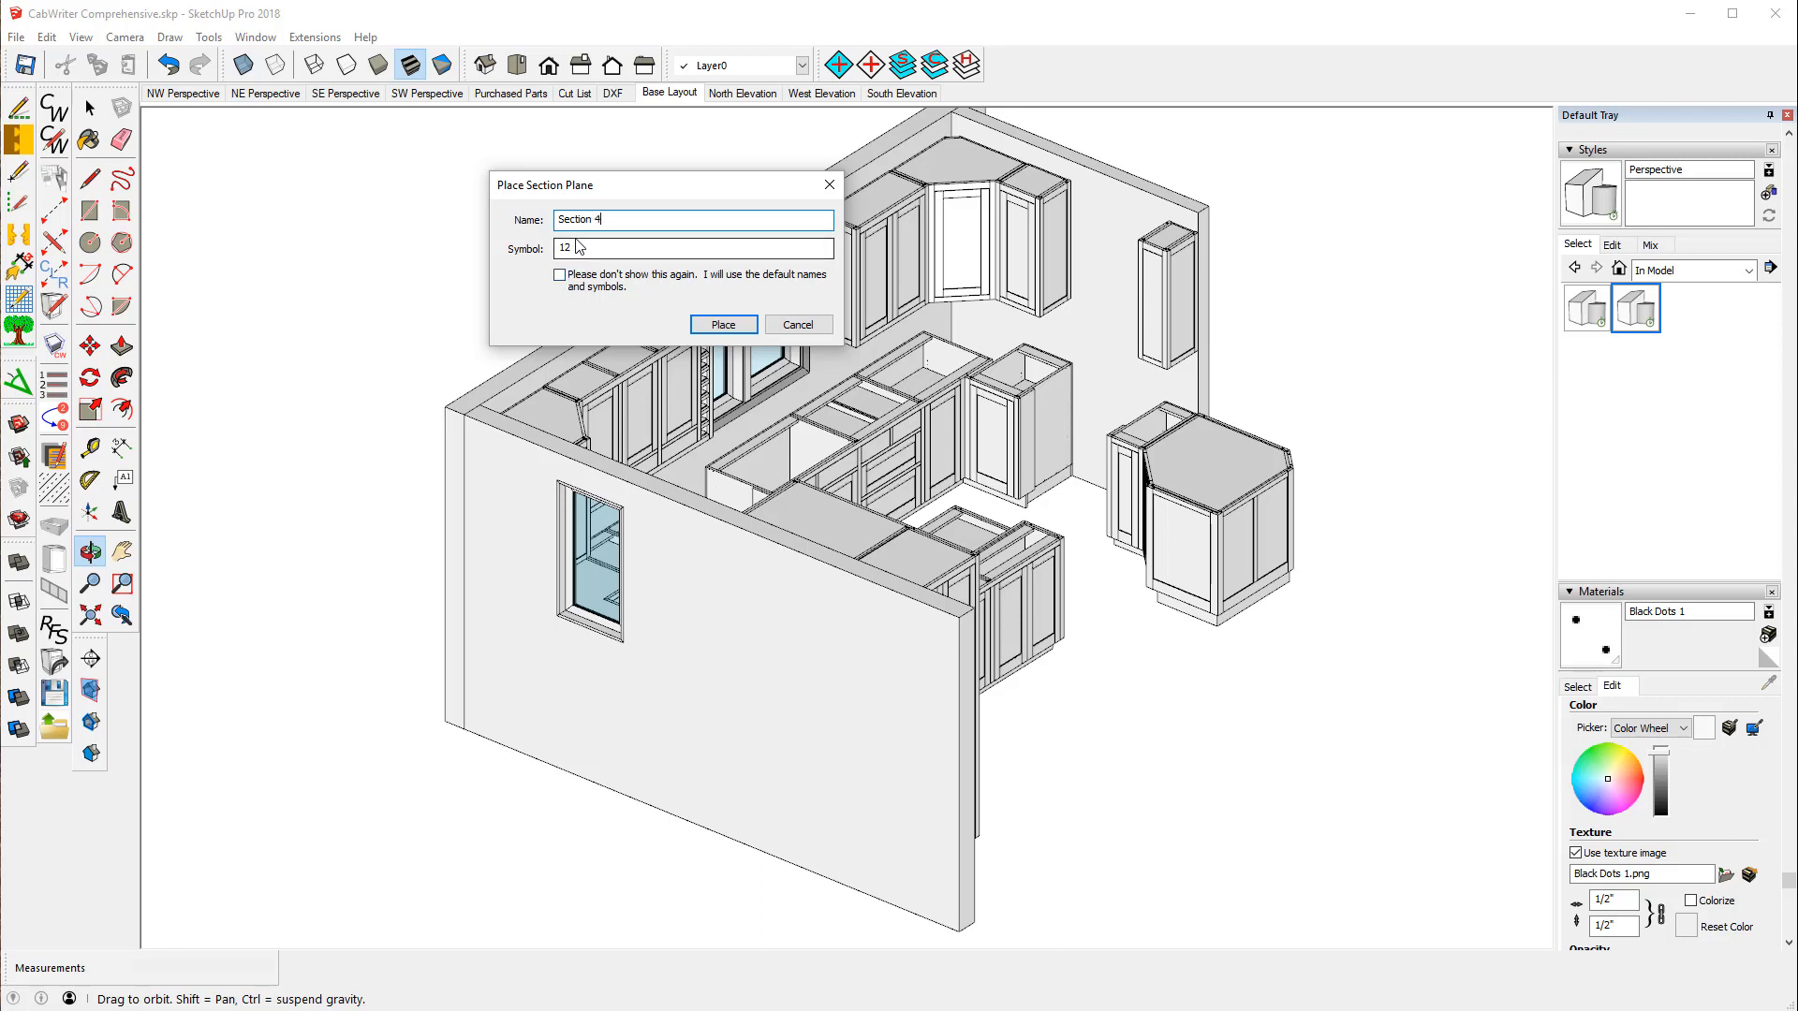
drag(654, 257, 477, 256)
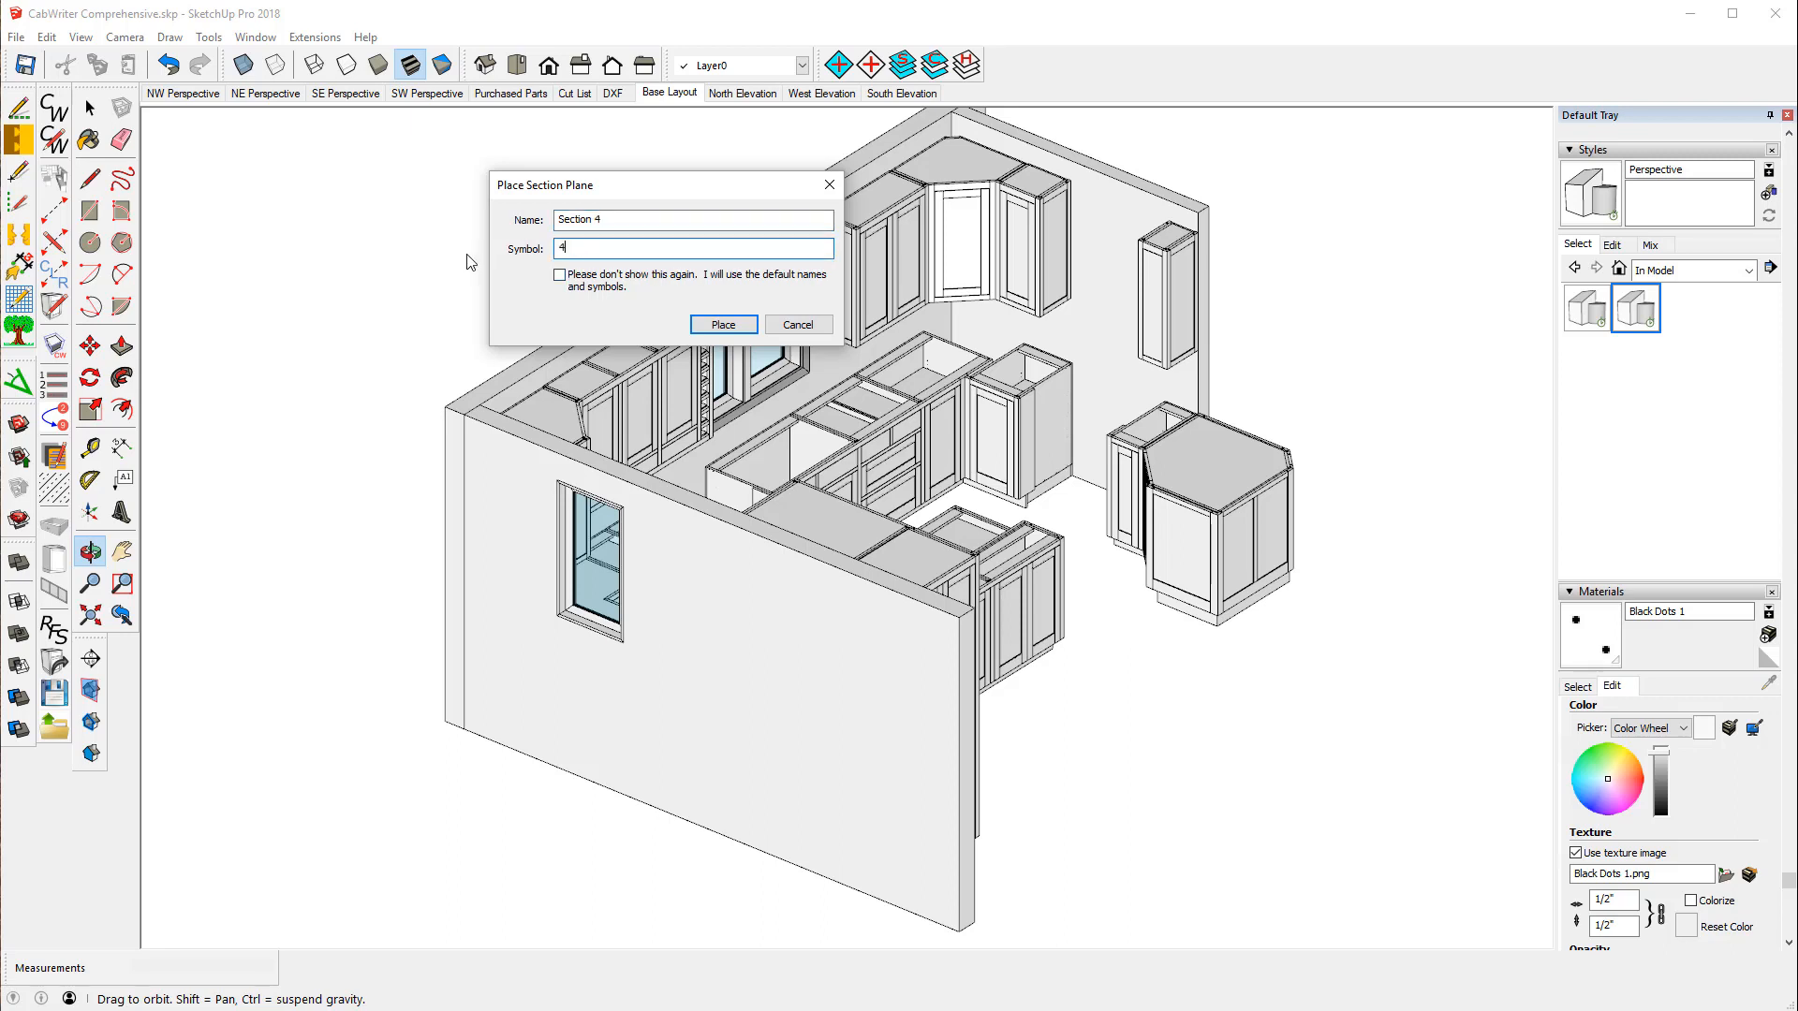
click(730, 326)
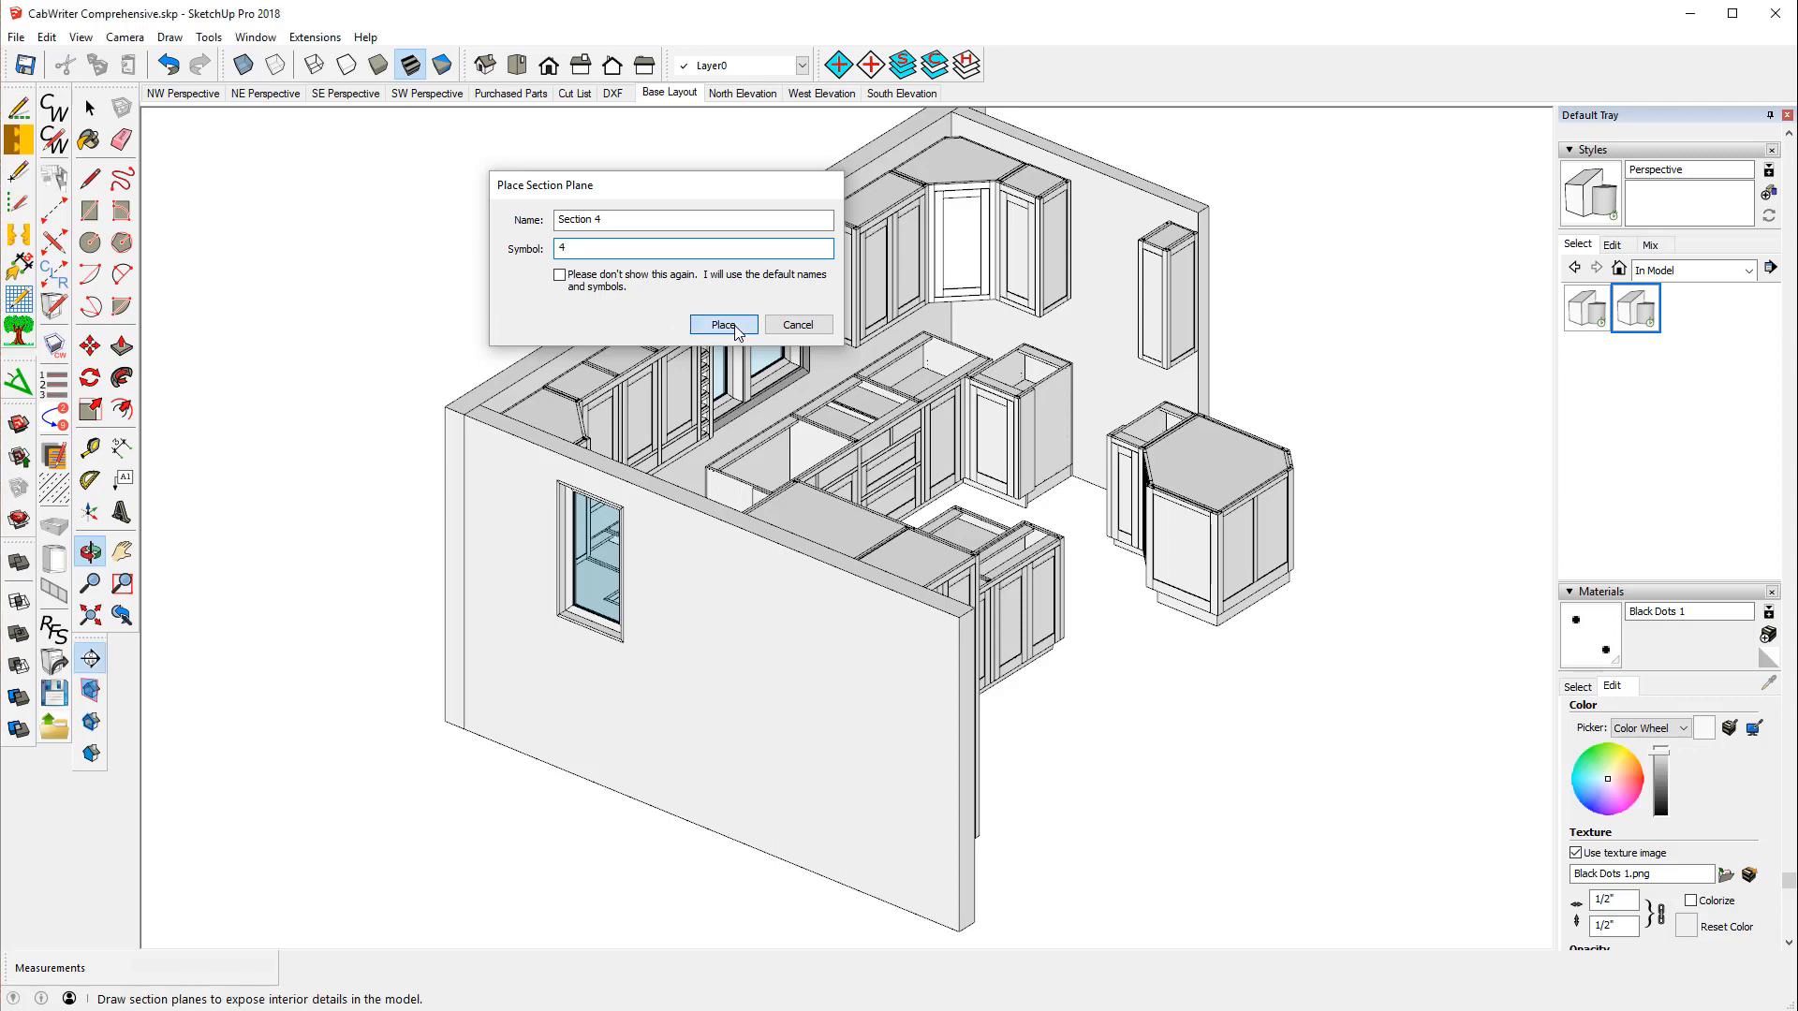
click(993, 436)
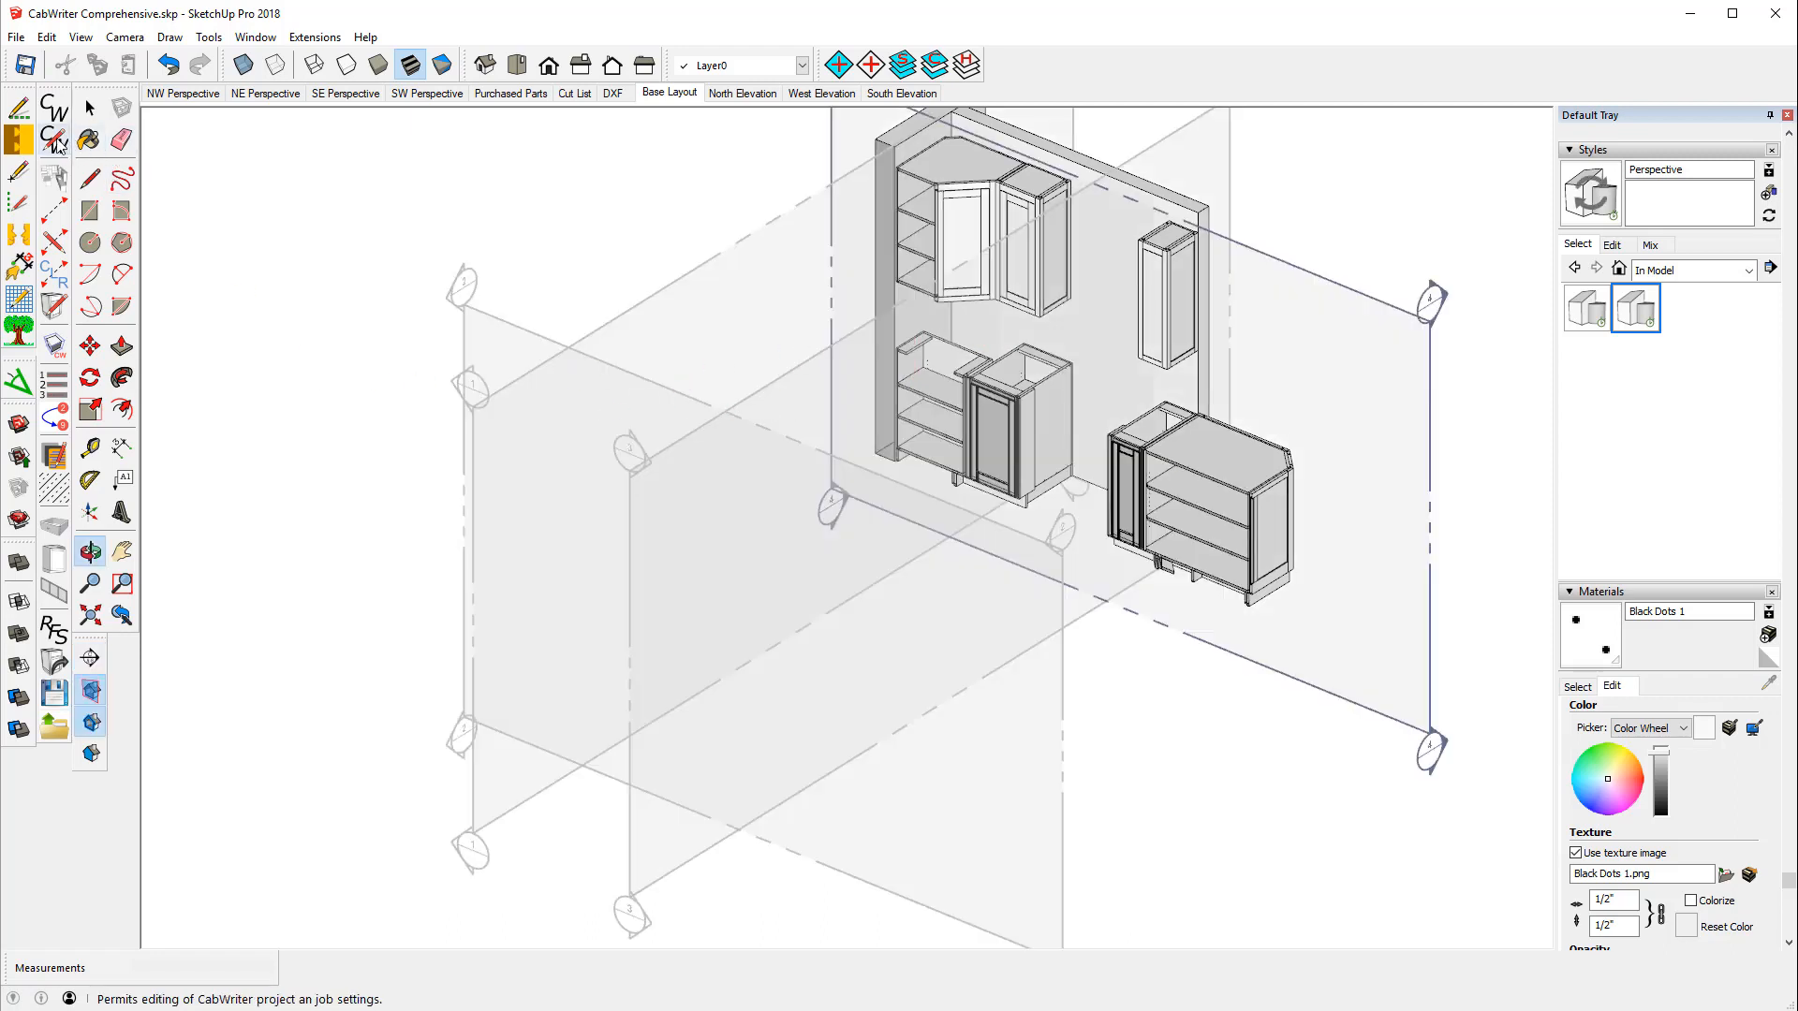
- Move the Section 4 plane along the red axis about 4 3/64" toward the east wall, cutting through its base cabinets
click(90, 346)
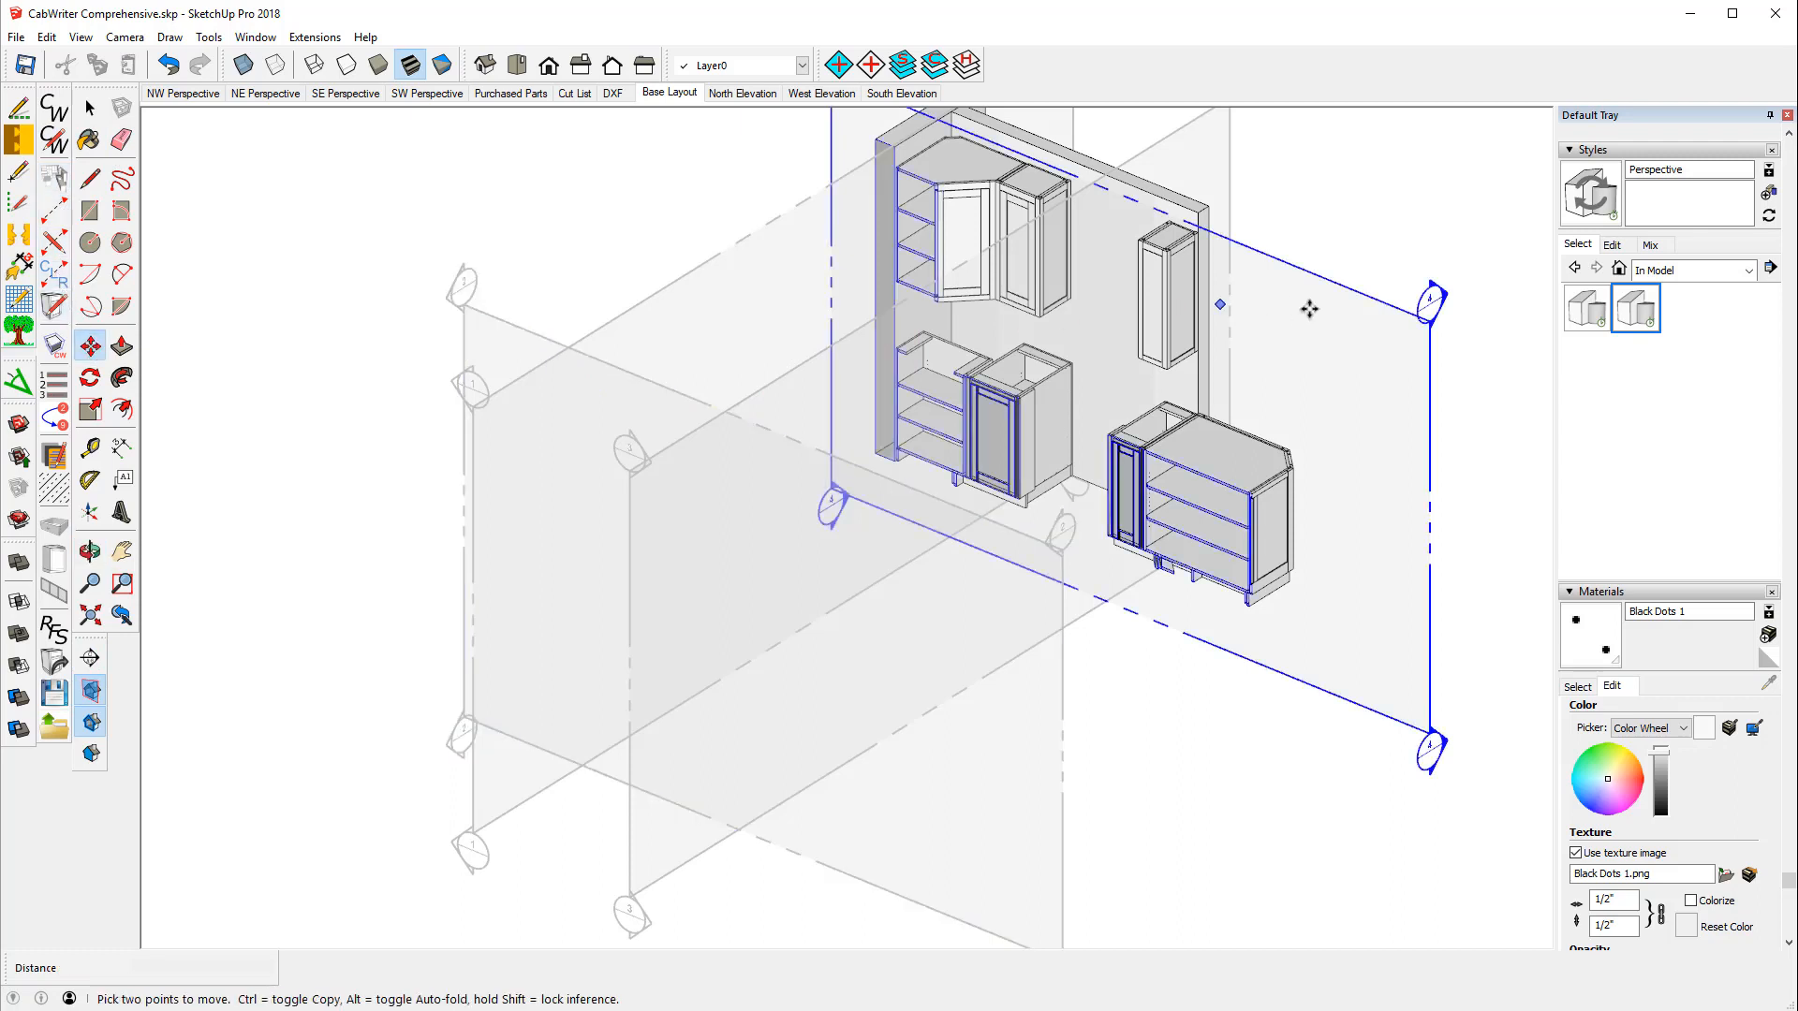
click(1393, 307)
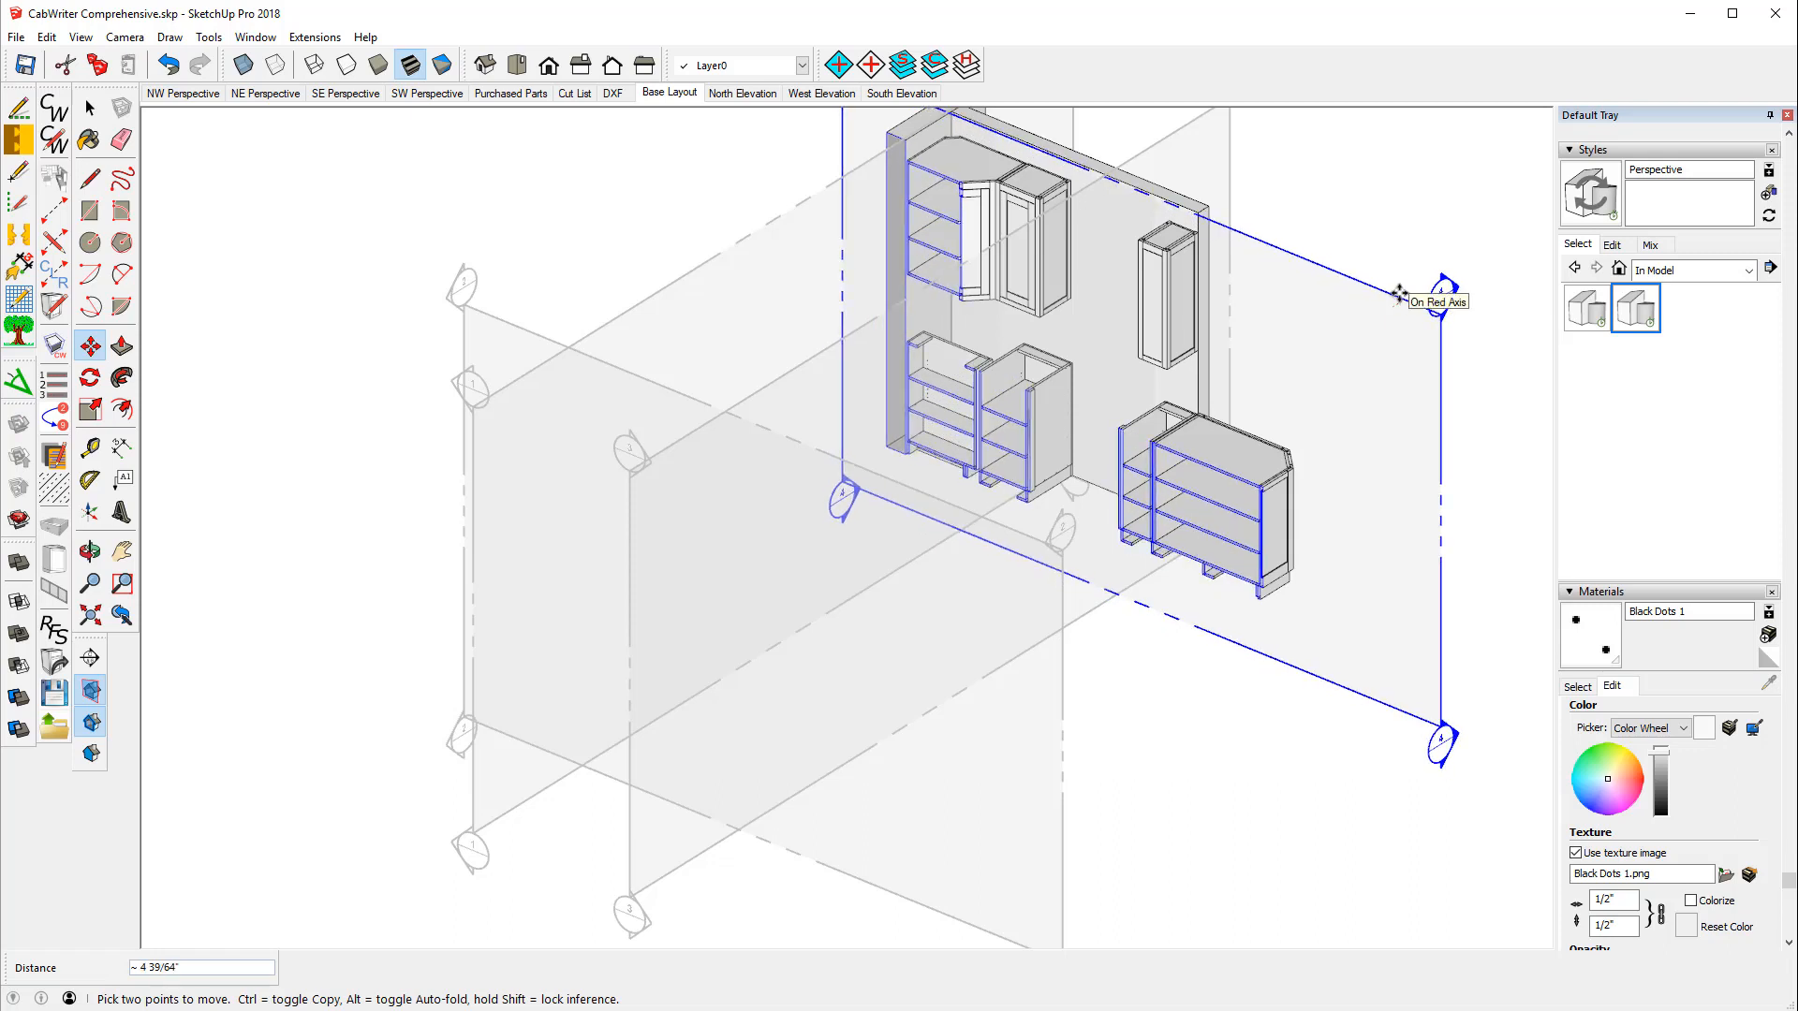
click(1396, 294)
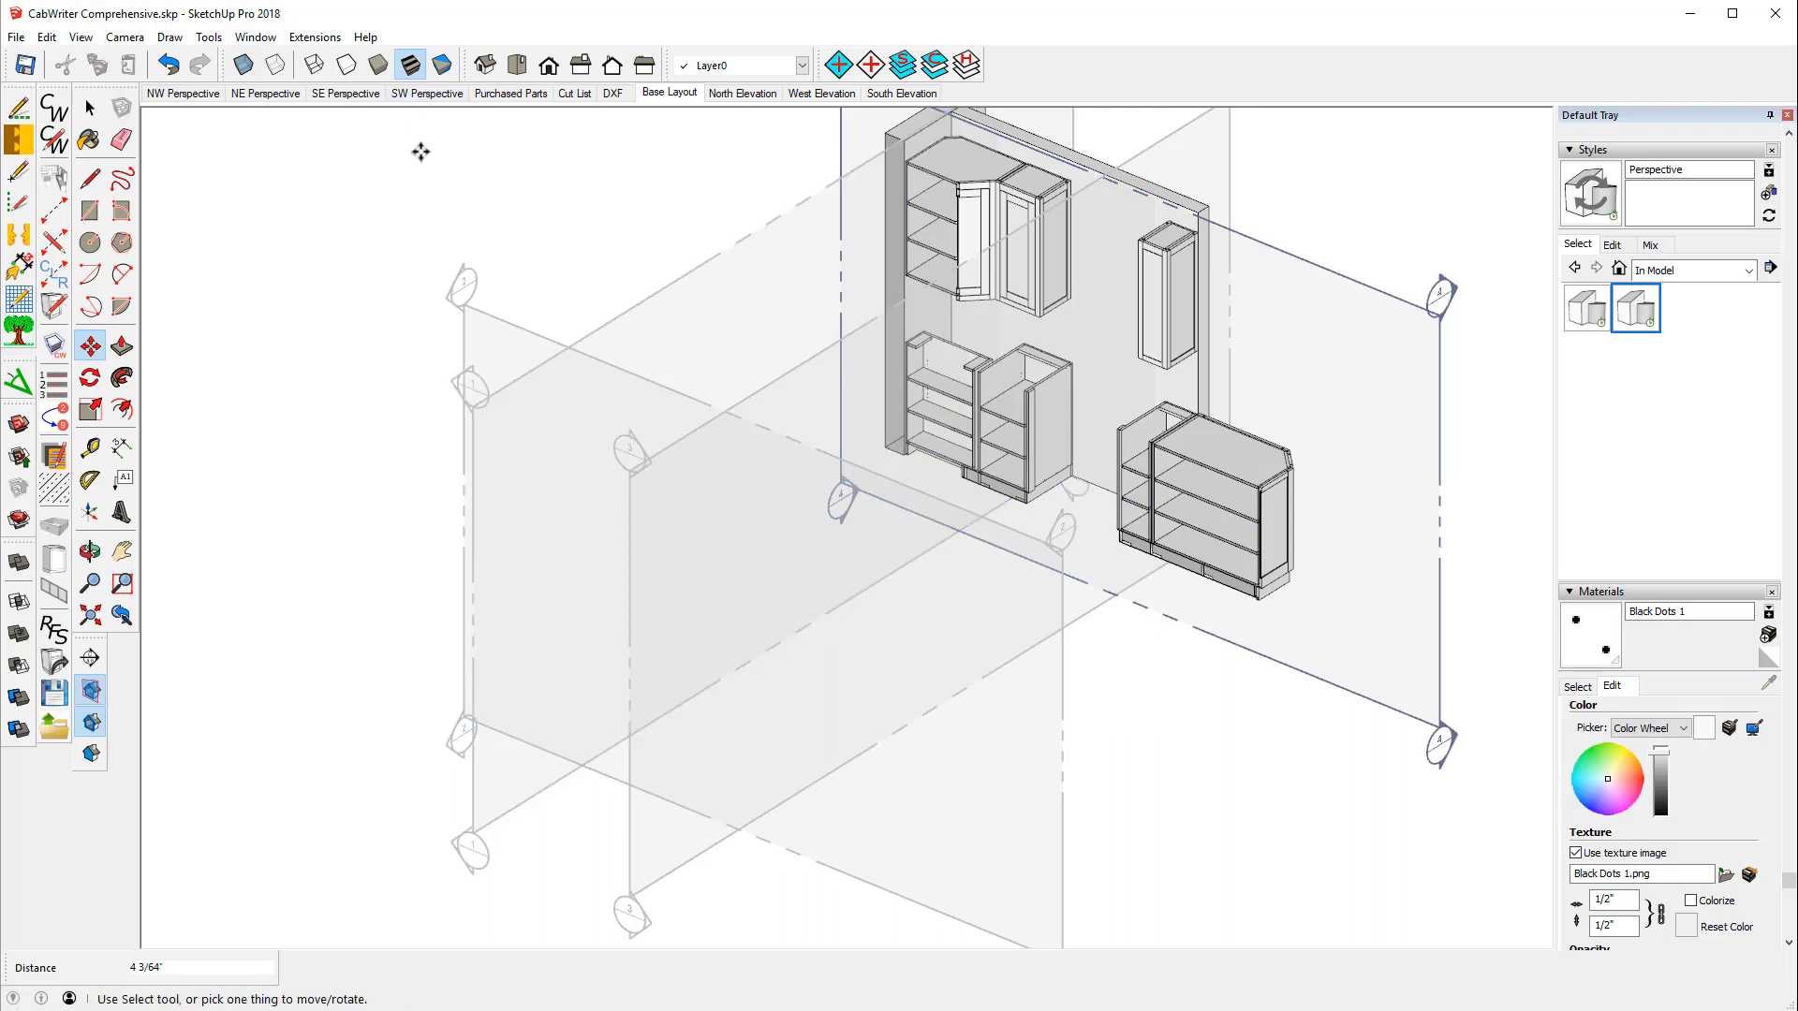
- Create a CabWriter section named East Elevation for all objects with the Front section color, and return to the Base Layout scene
click(185, 39)
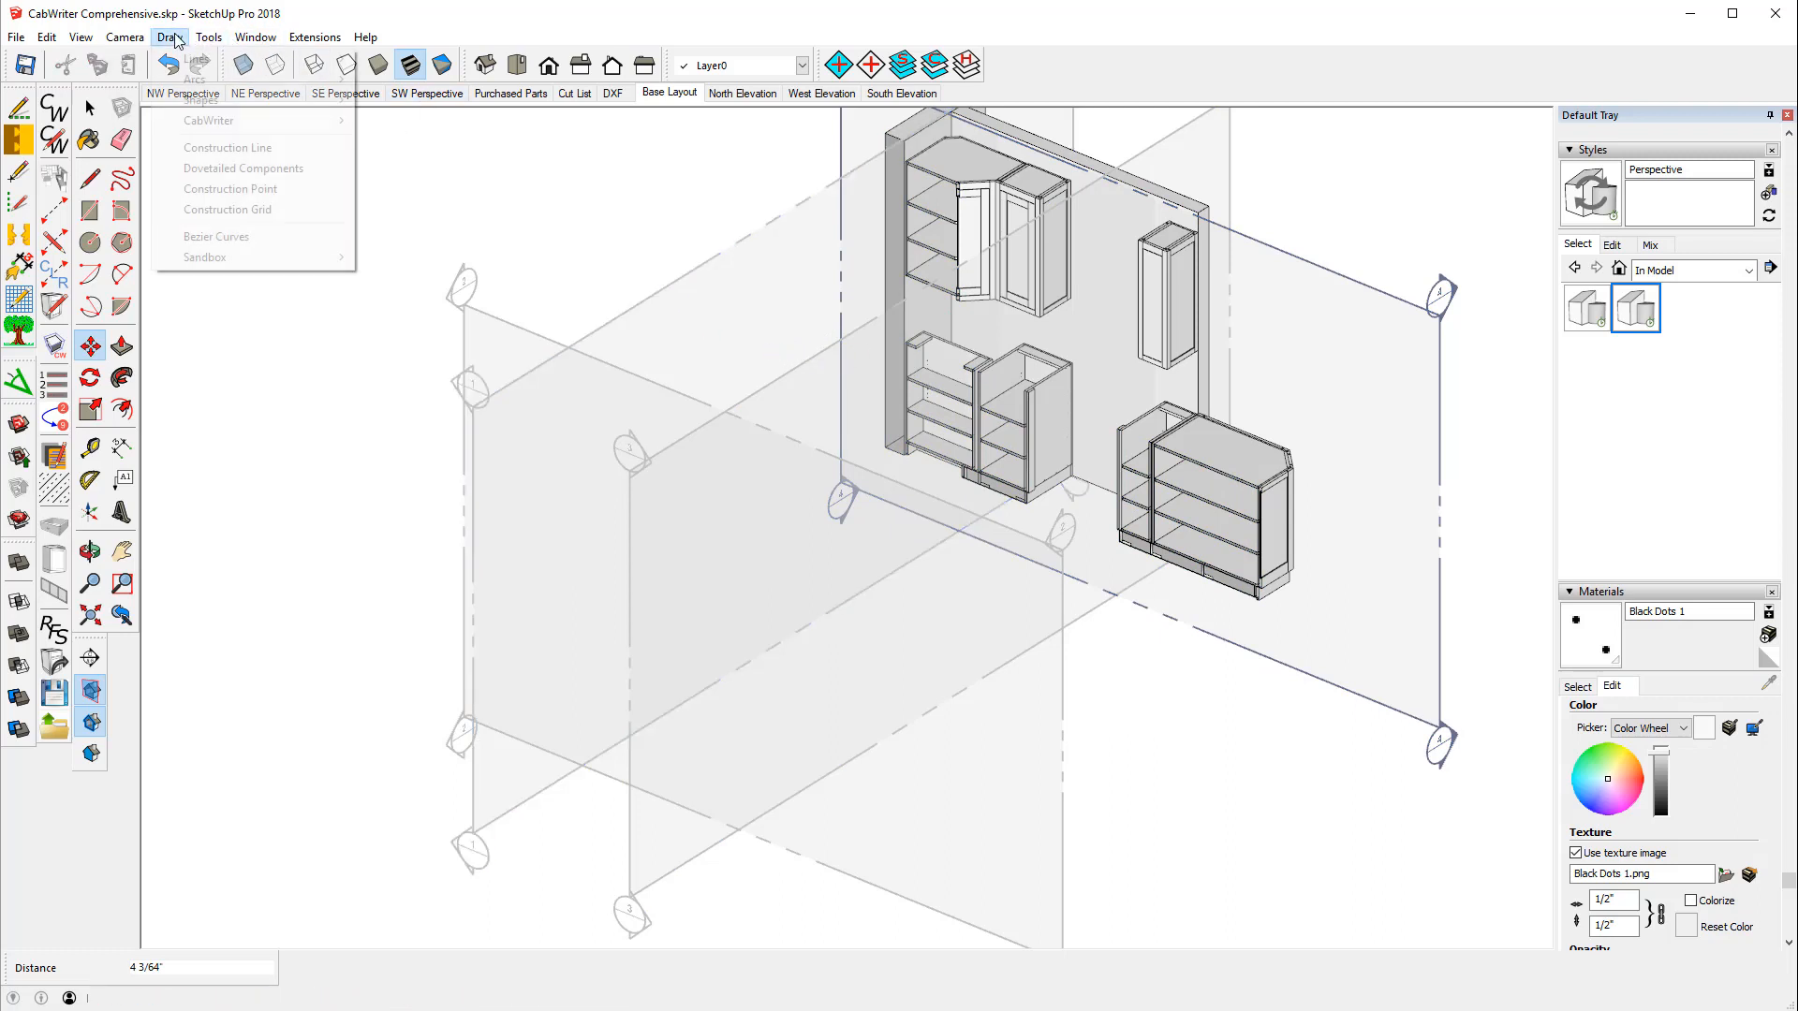
mouse_move(215, 122)
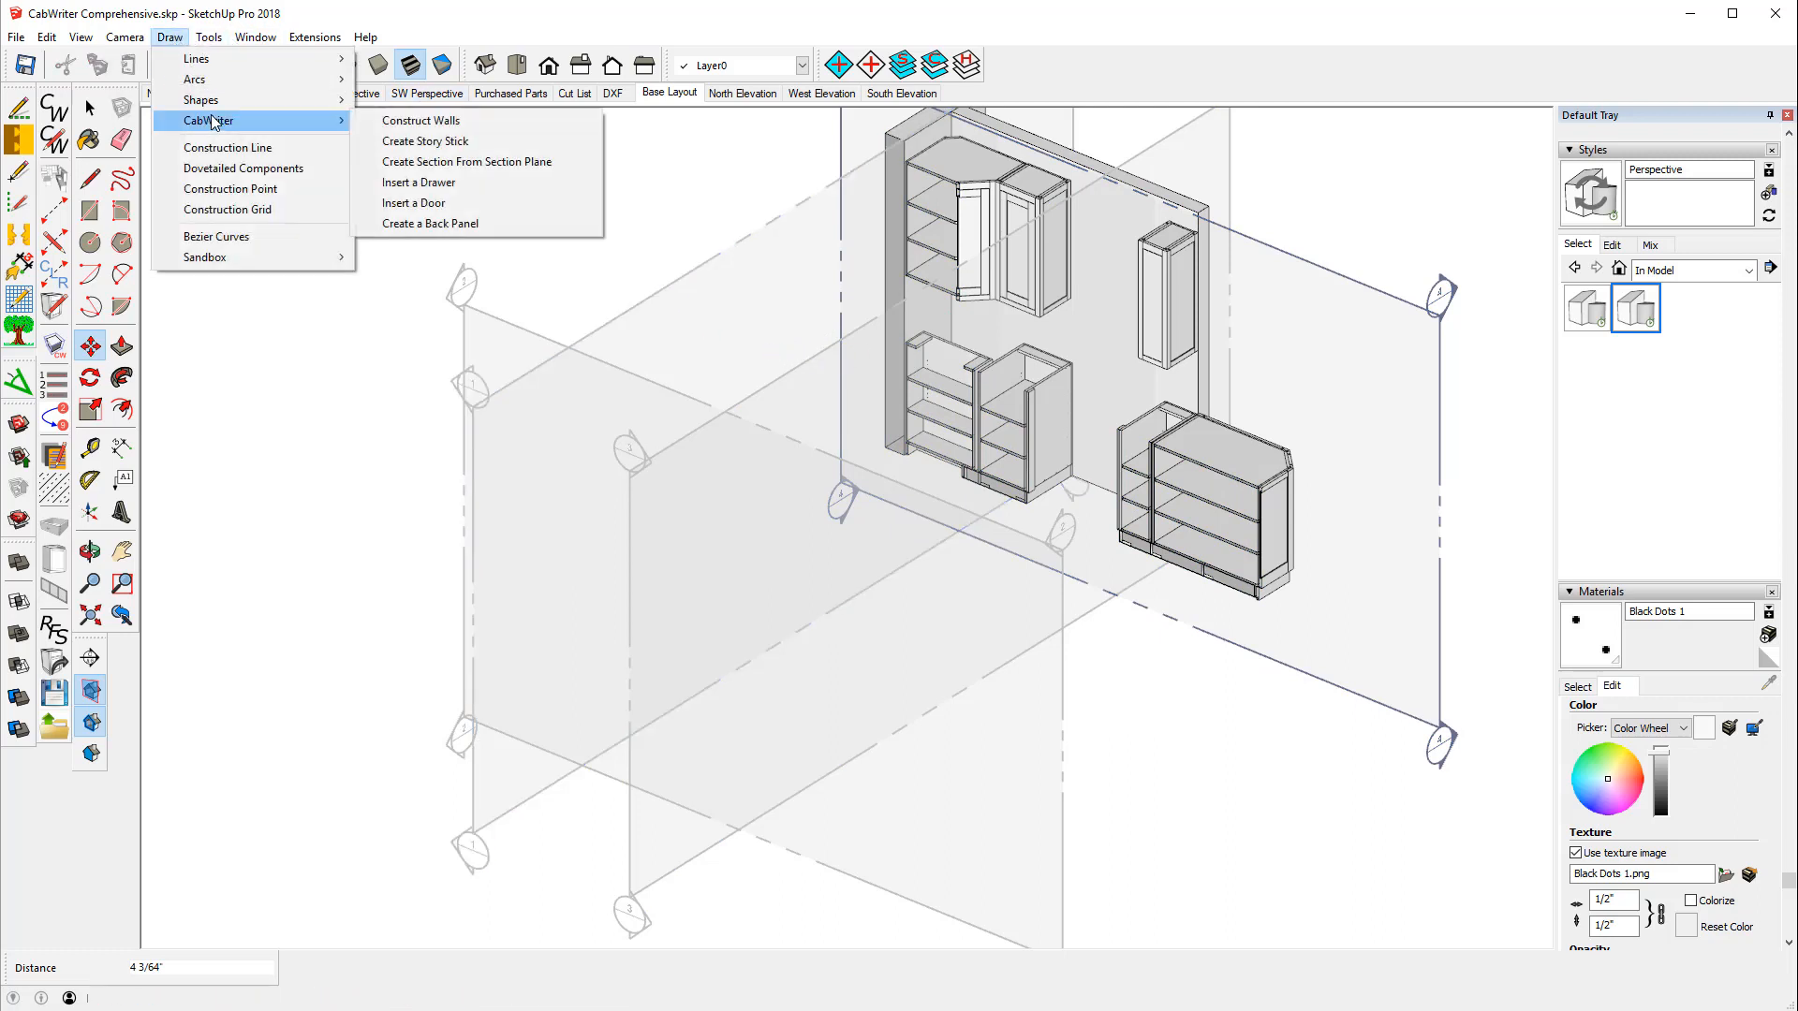
click(522, 168)
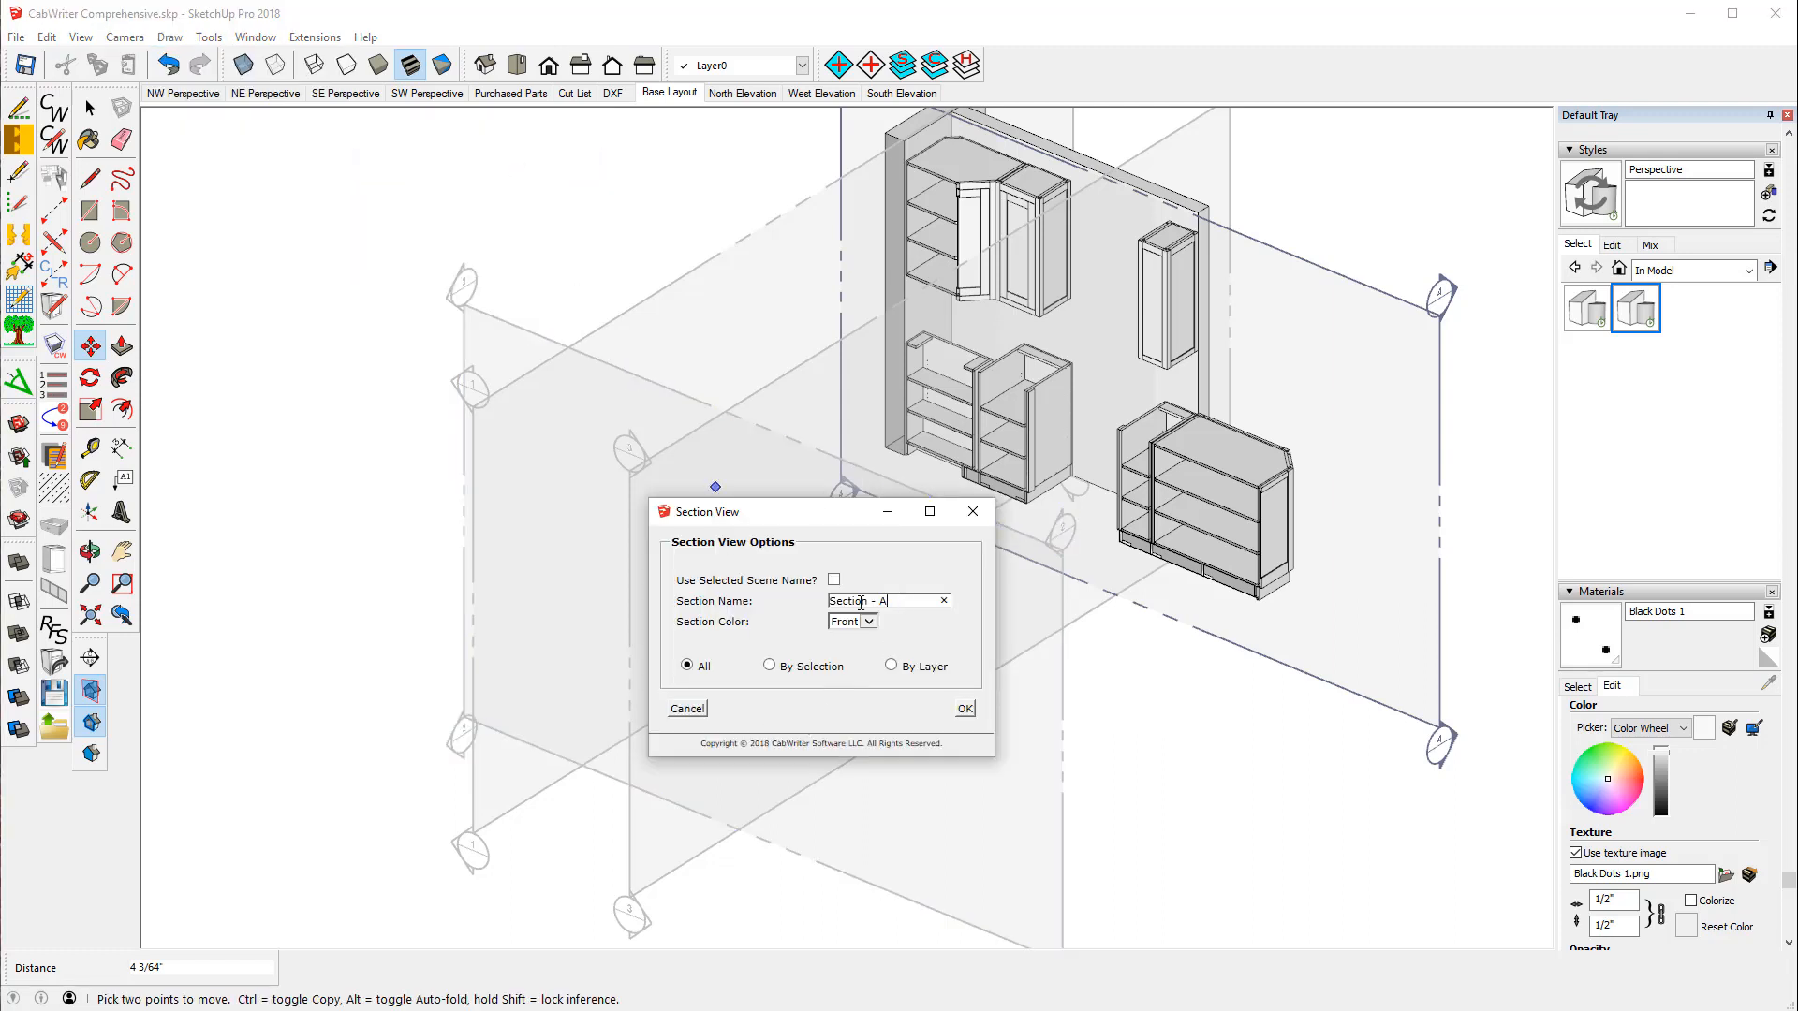
drag(860, 602, 784, 613)
text(East Elevation)
click(964, 711)
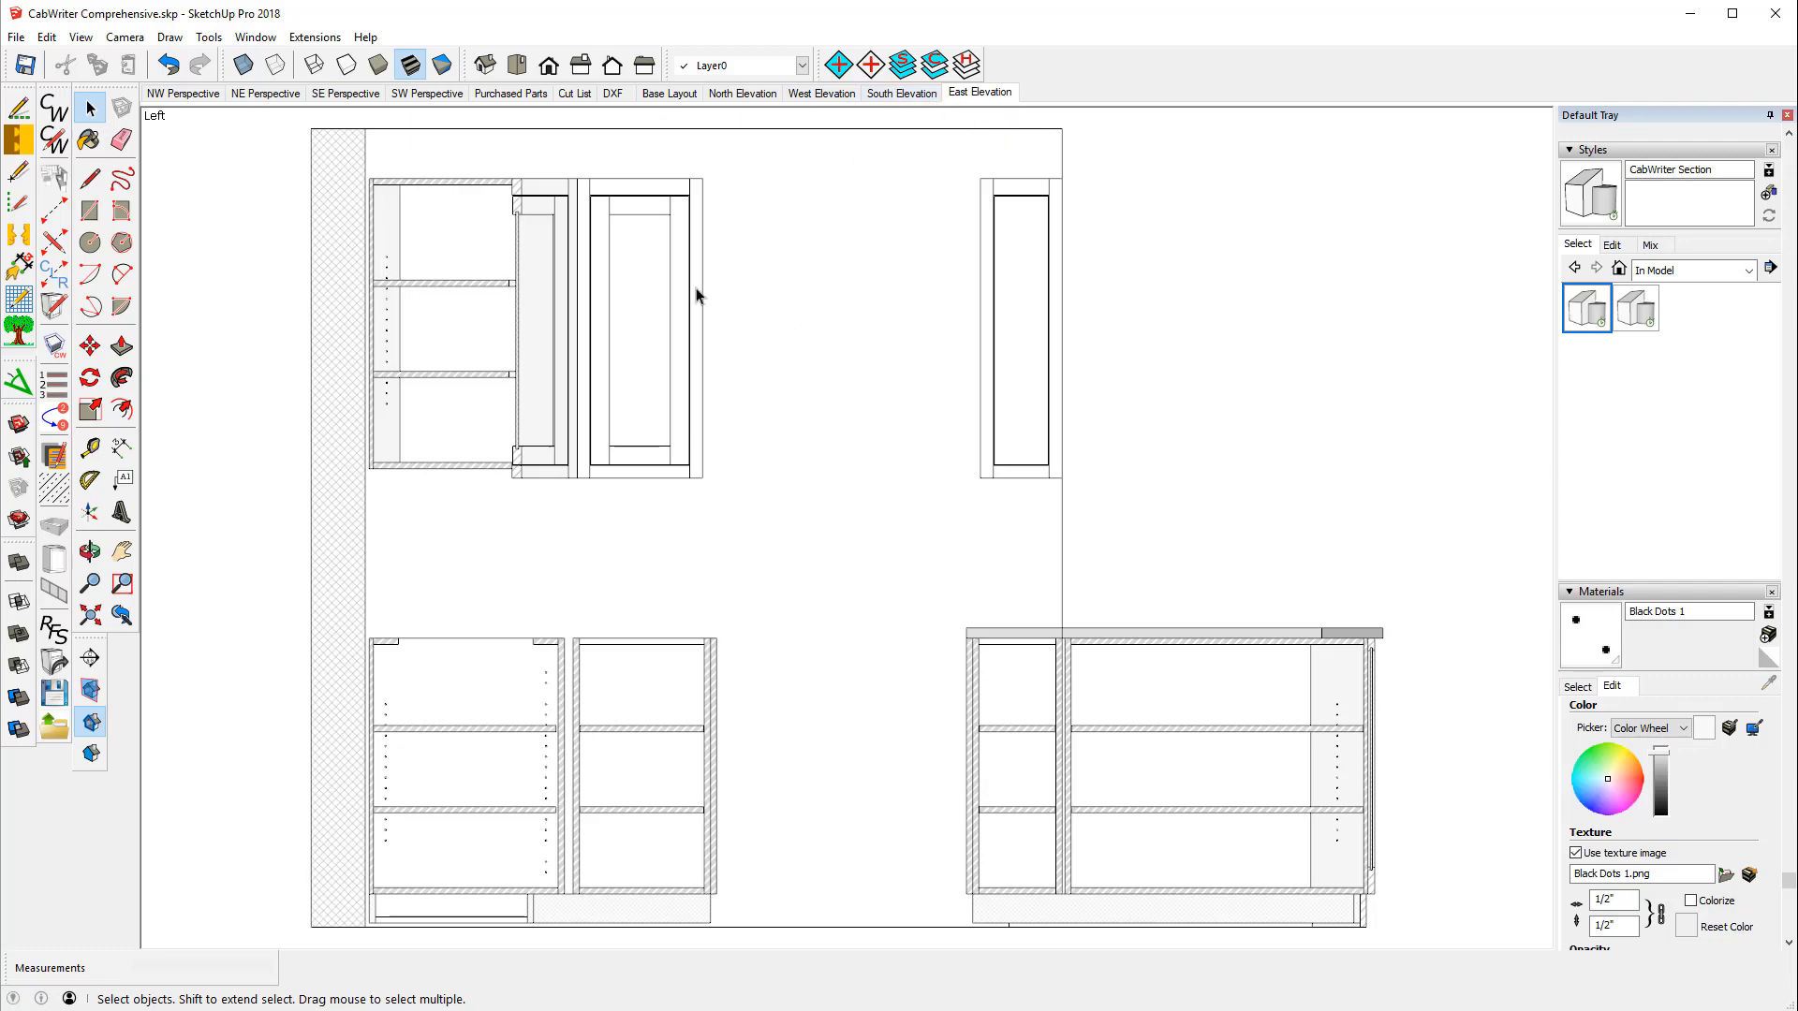
click(667, 93)
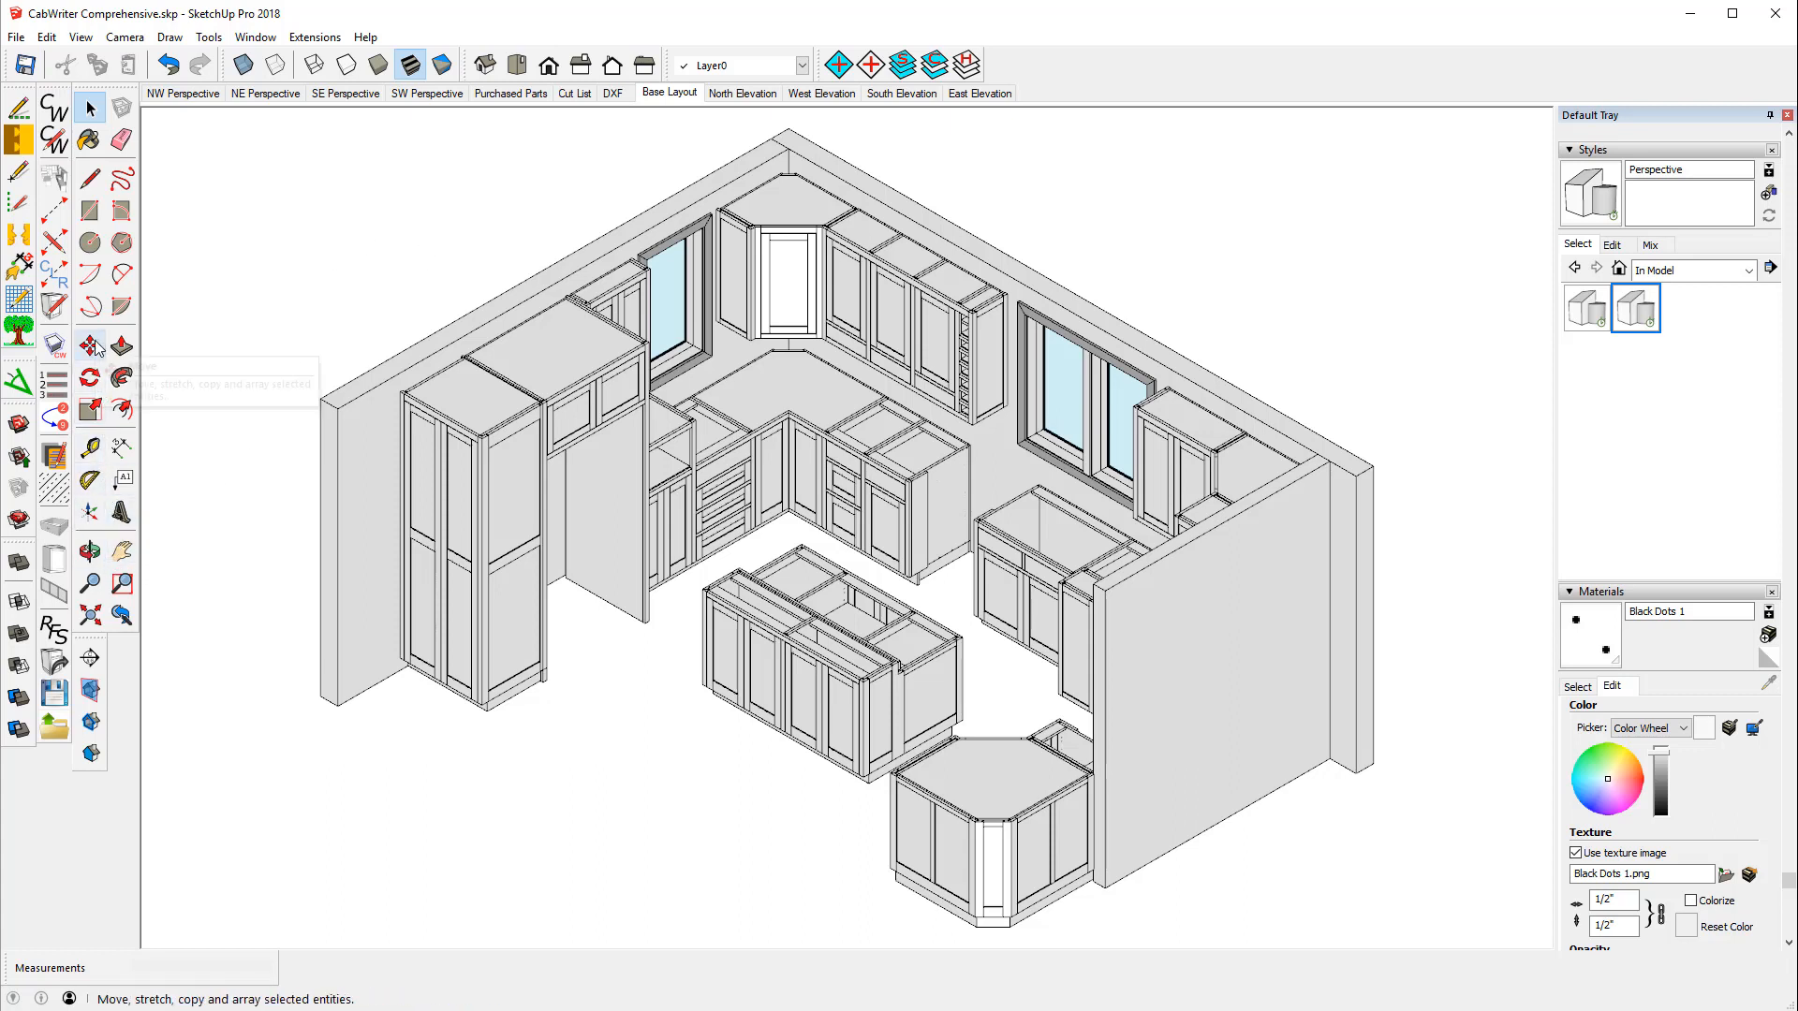
- Place a horizontal section plane named Section 5 with symbol 5 at floor level beside the island
click(90, 658)
click(293, 751)
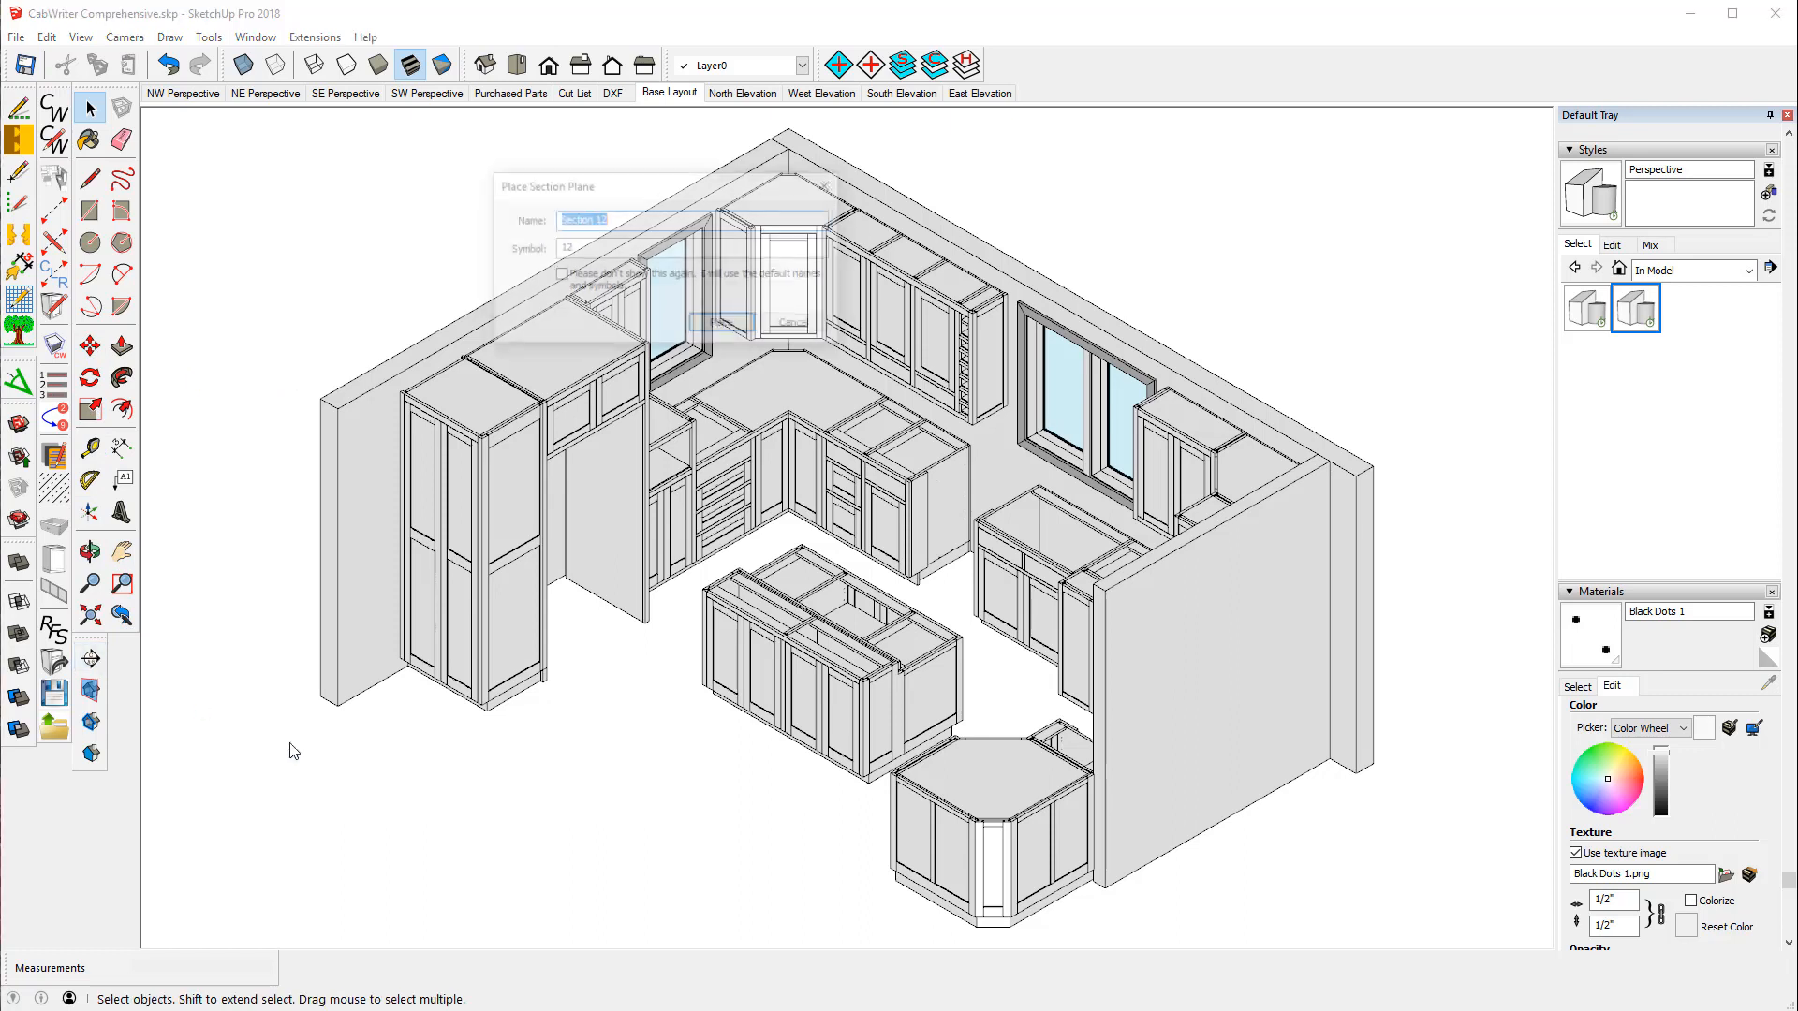
click(610, 218)
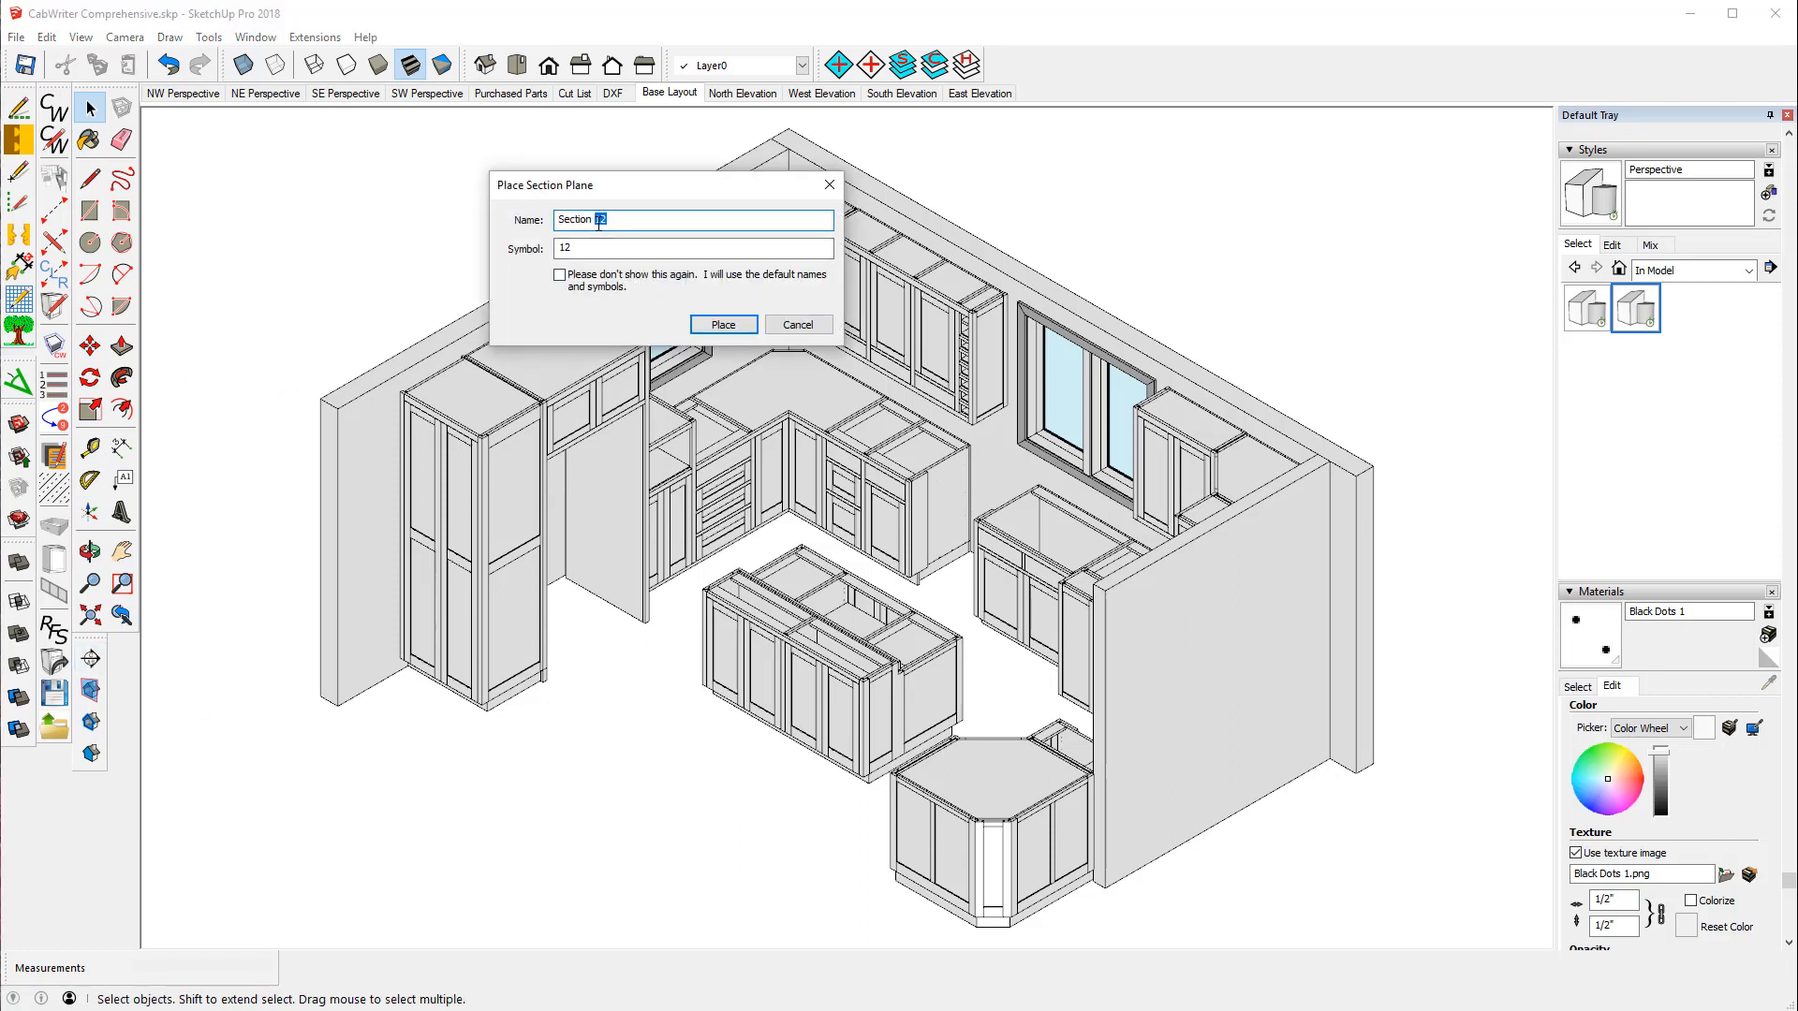
text(5)
click(576, 247)
drag(577, 246, 555, 249)
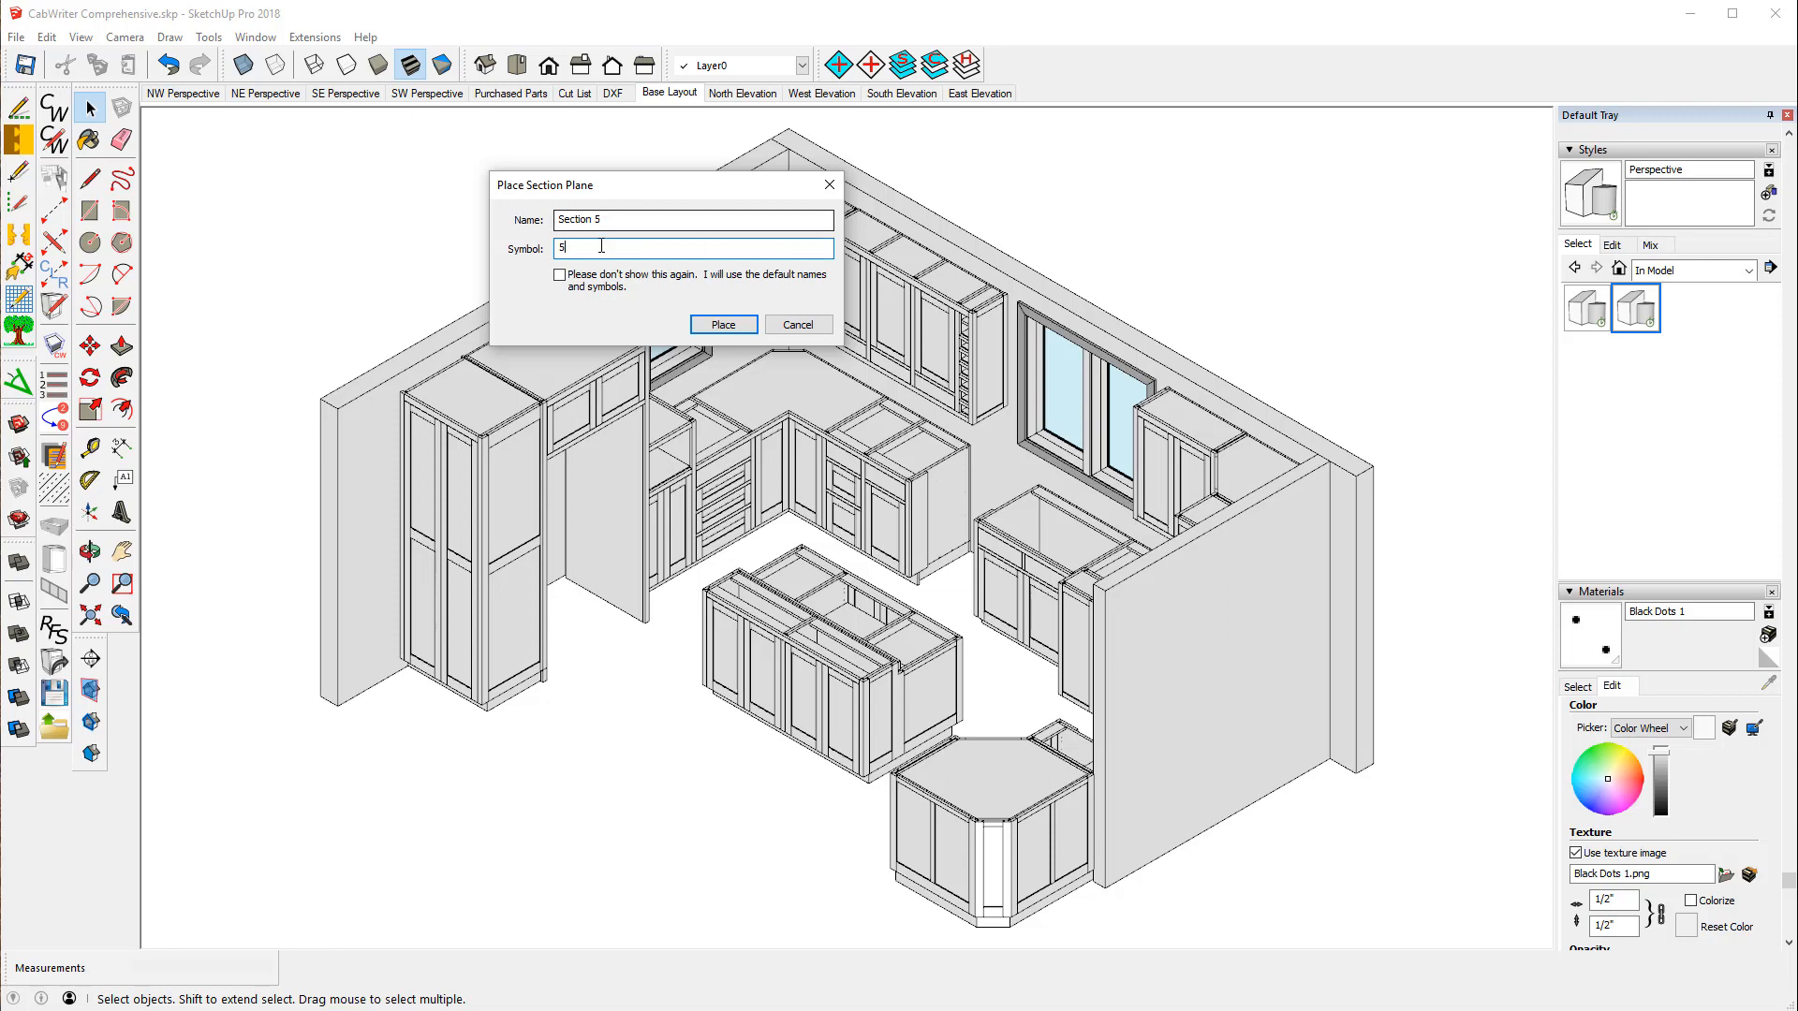
click(717, 326)
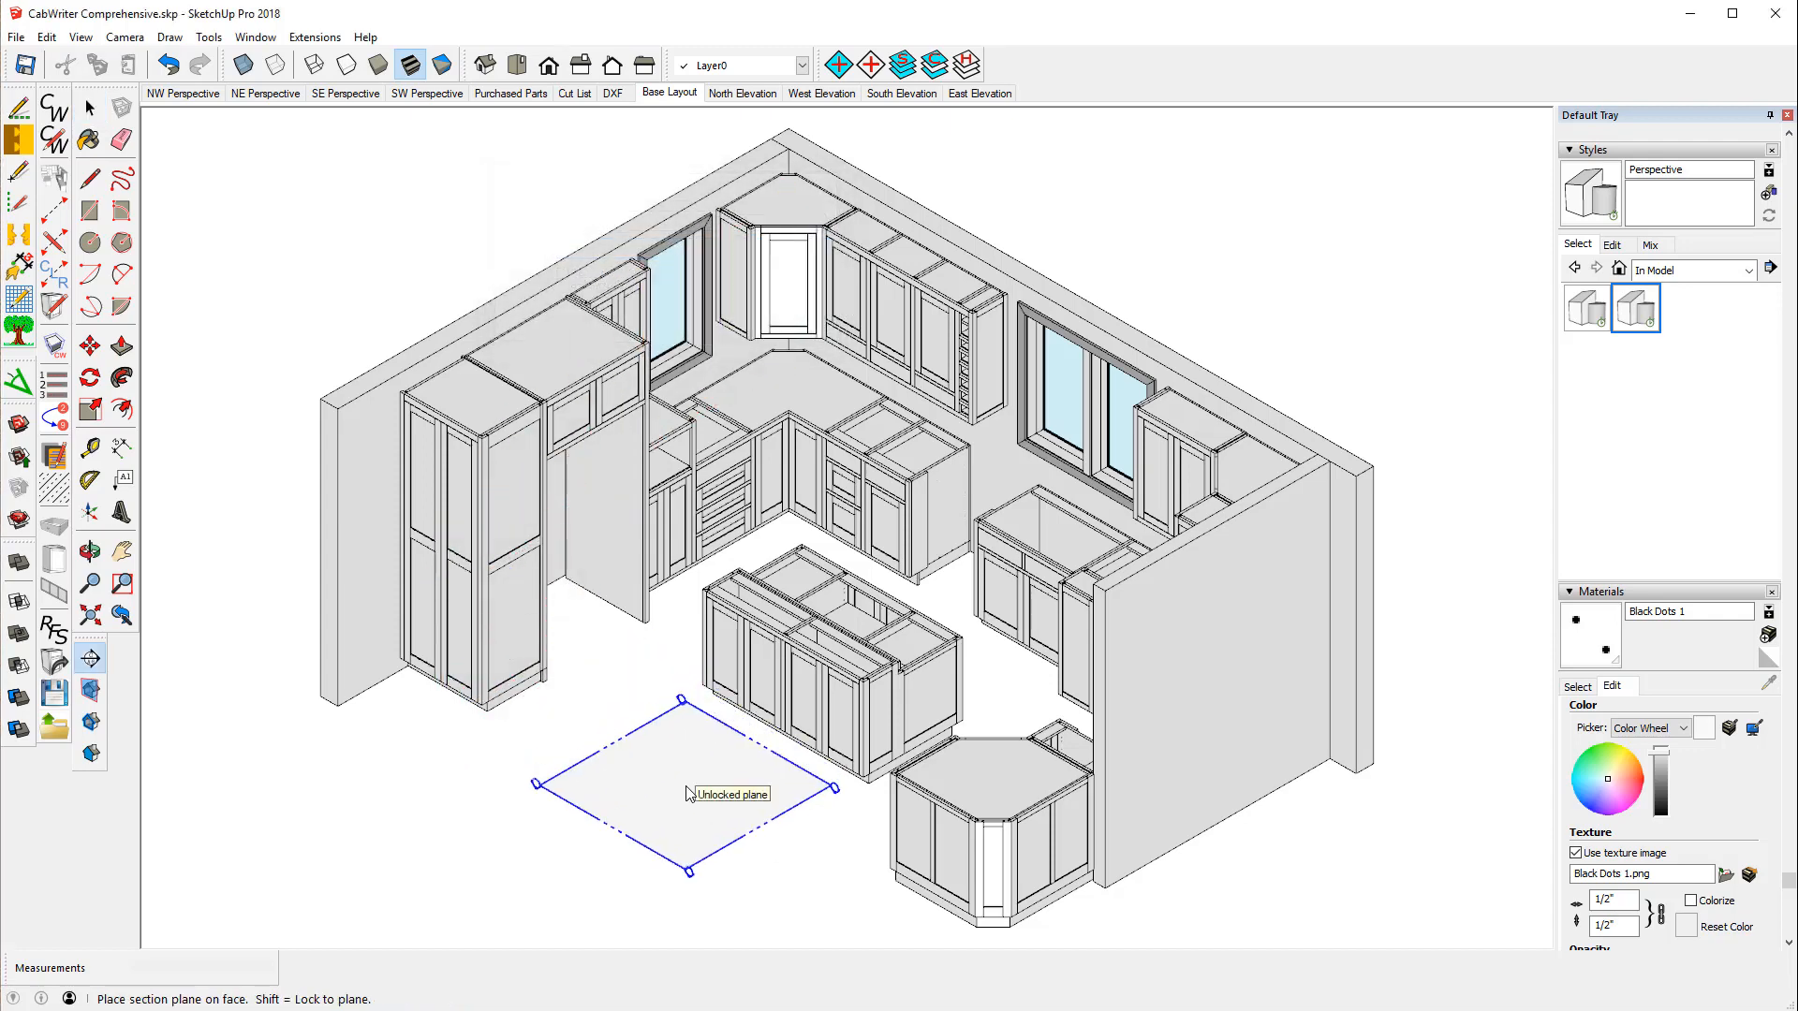
click(686, 794)
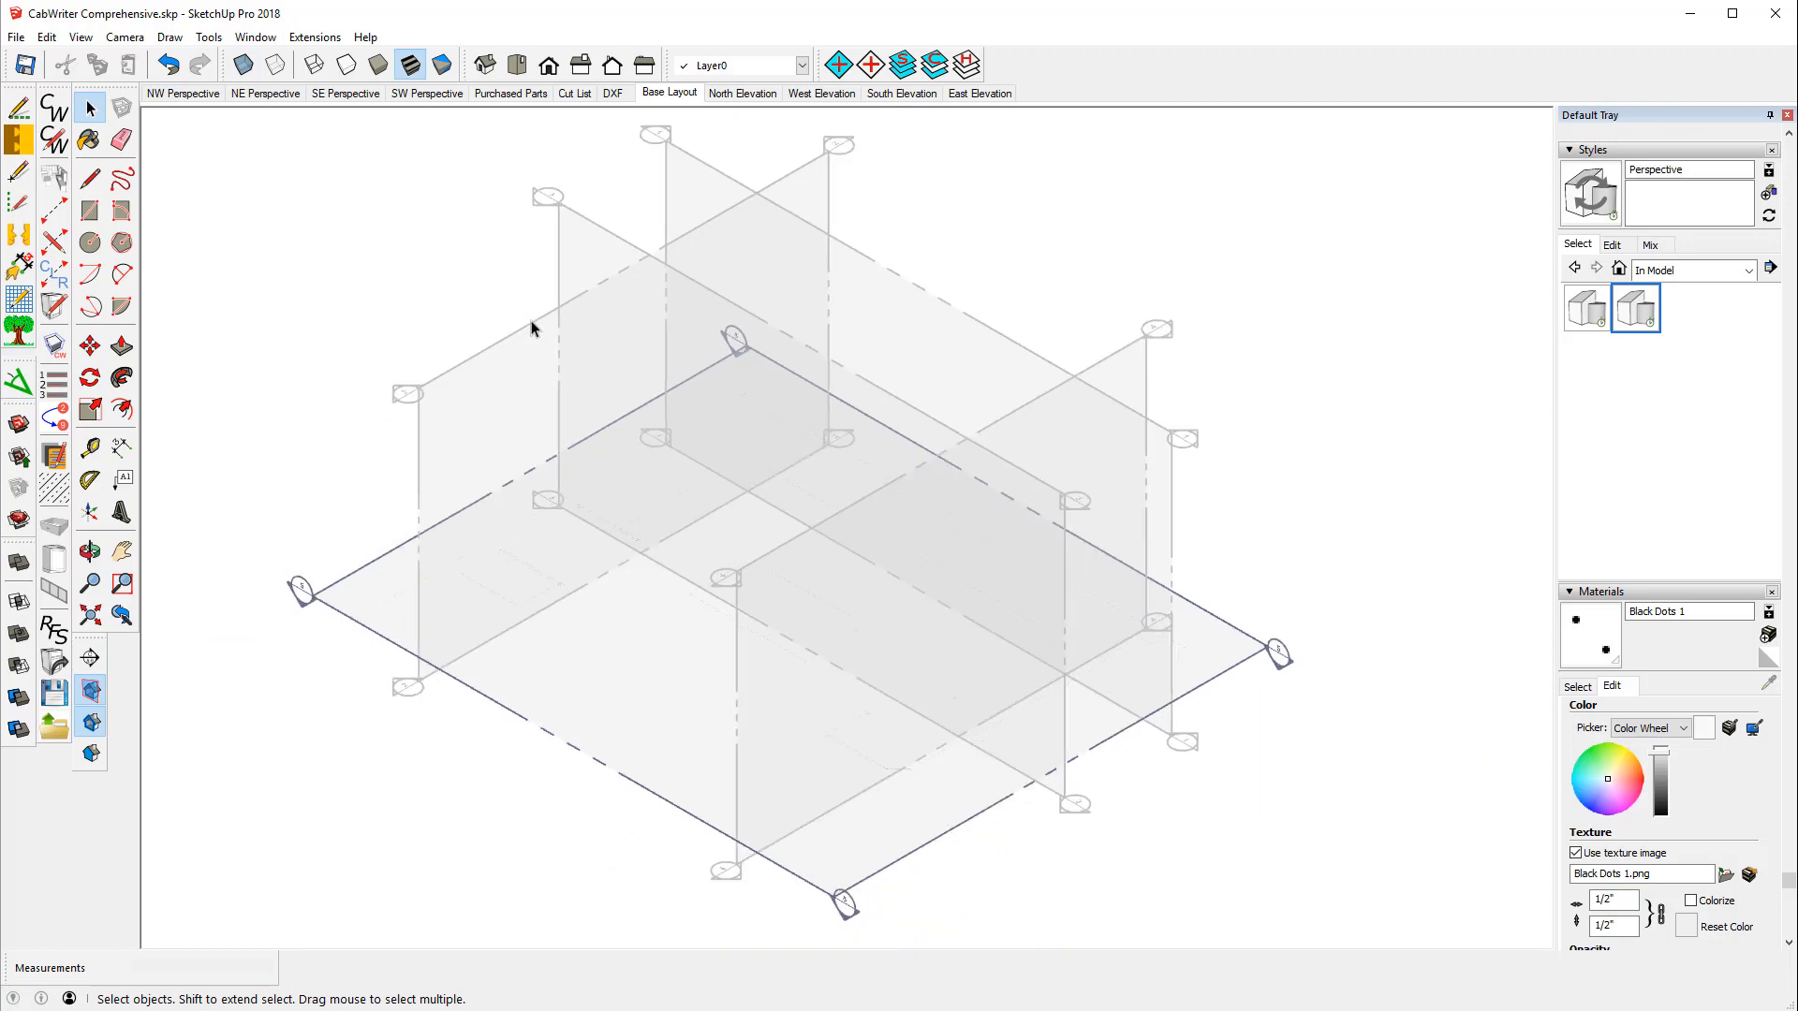
- Move the Section 5 plane up about 18 25/32" so it cuts horizontally through the base cabinets
click(91, 346)
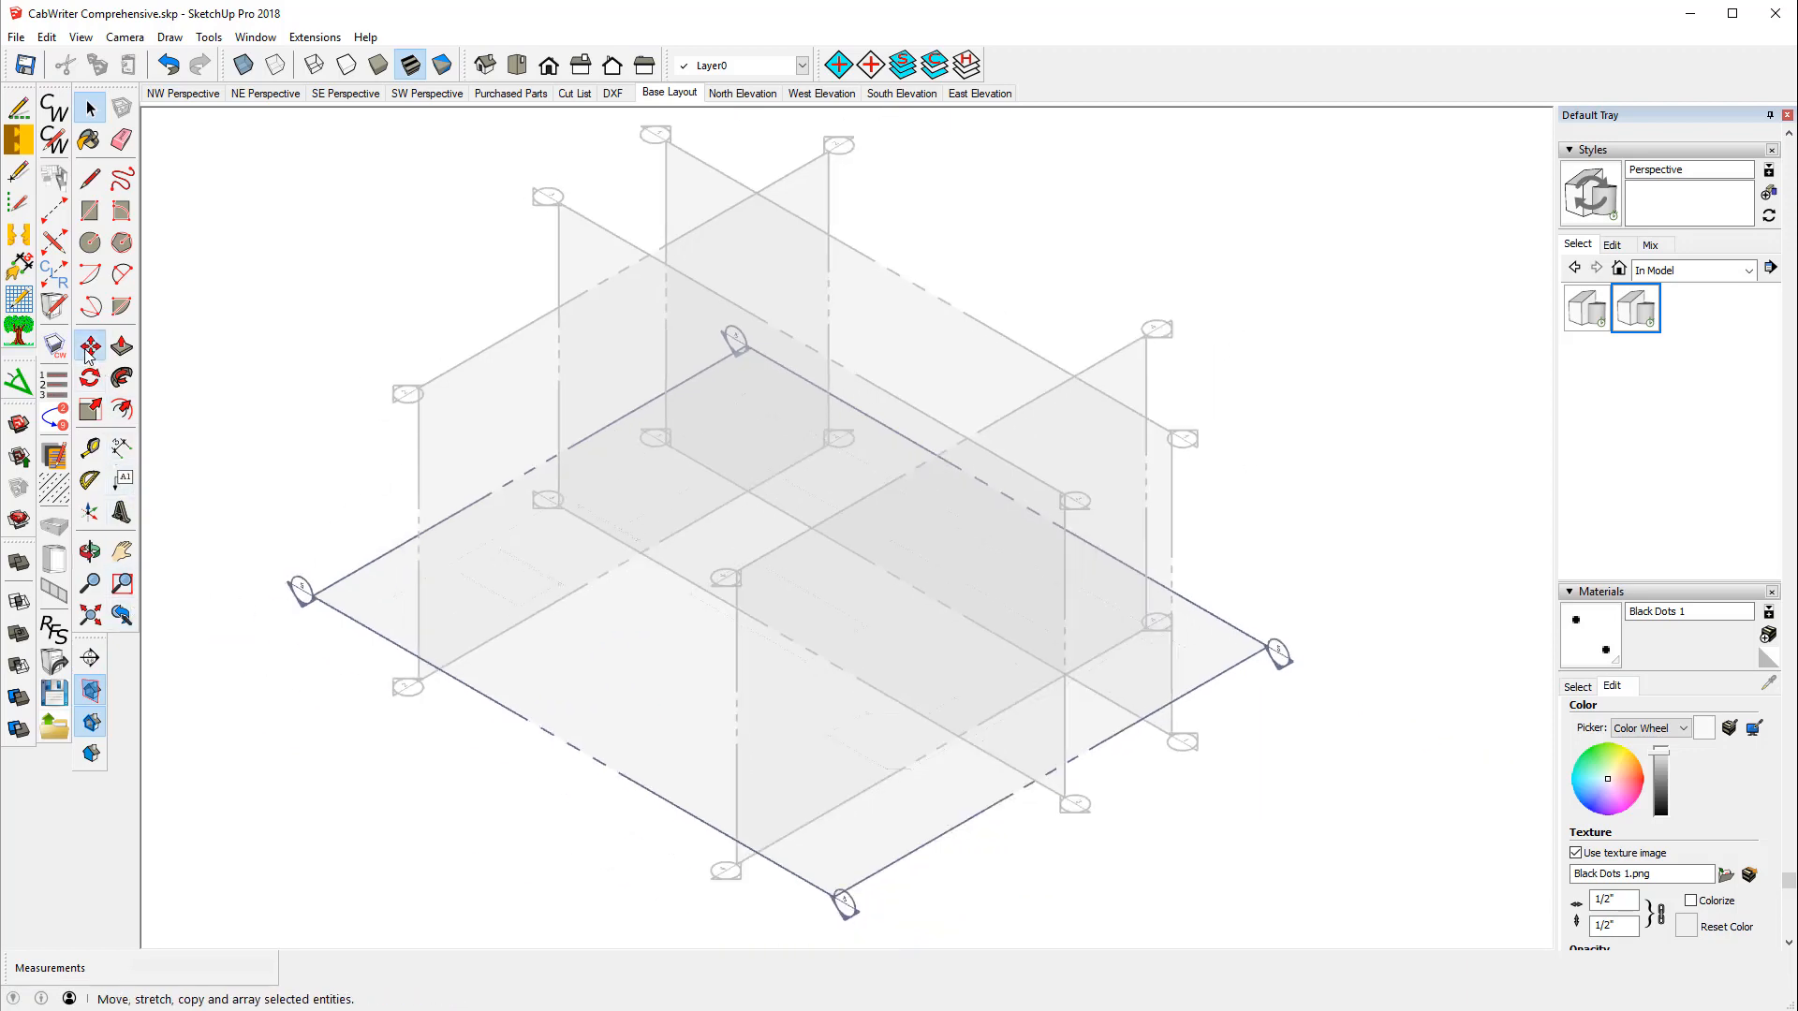
click(342, 611)
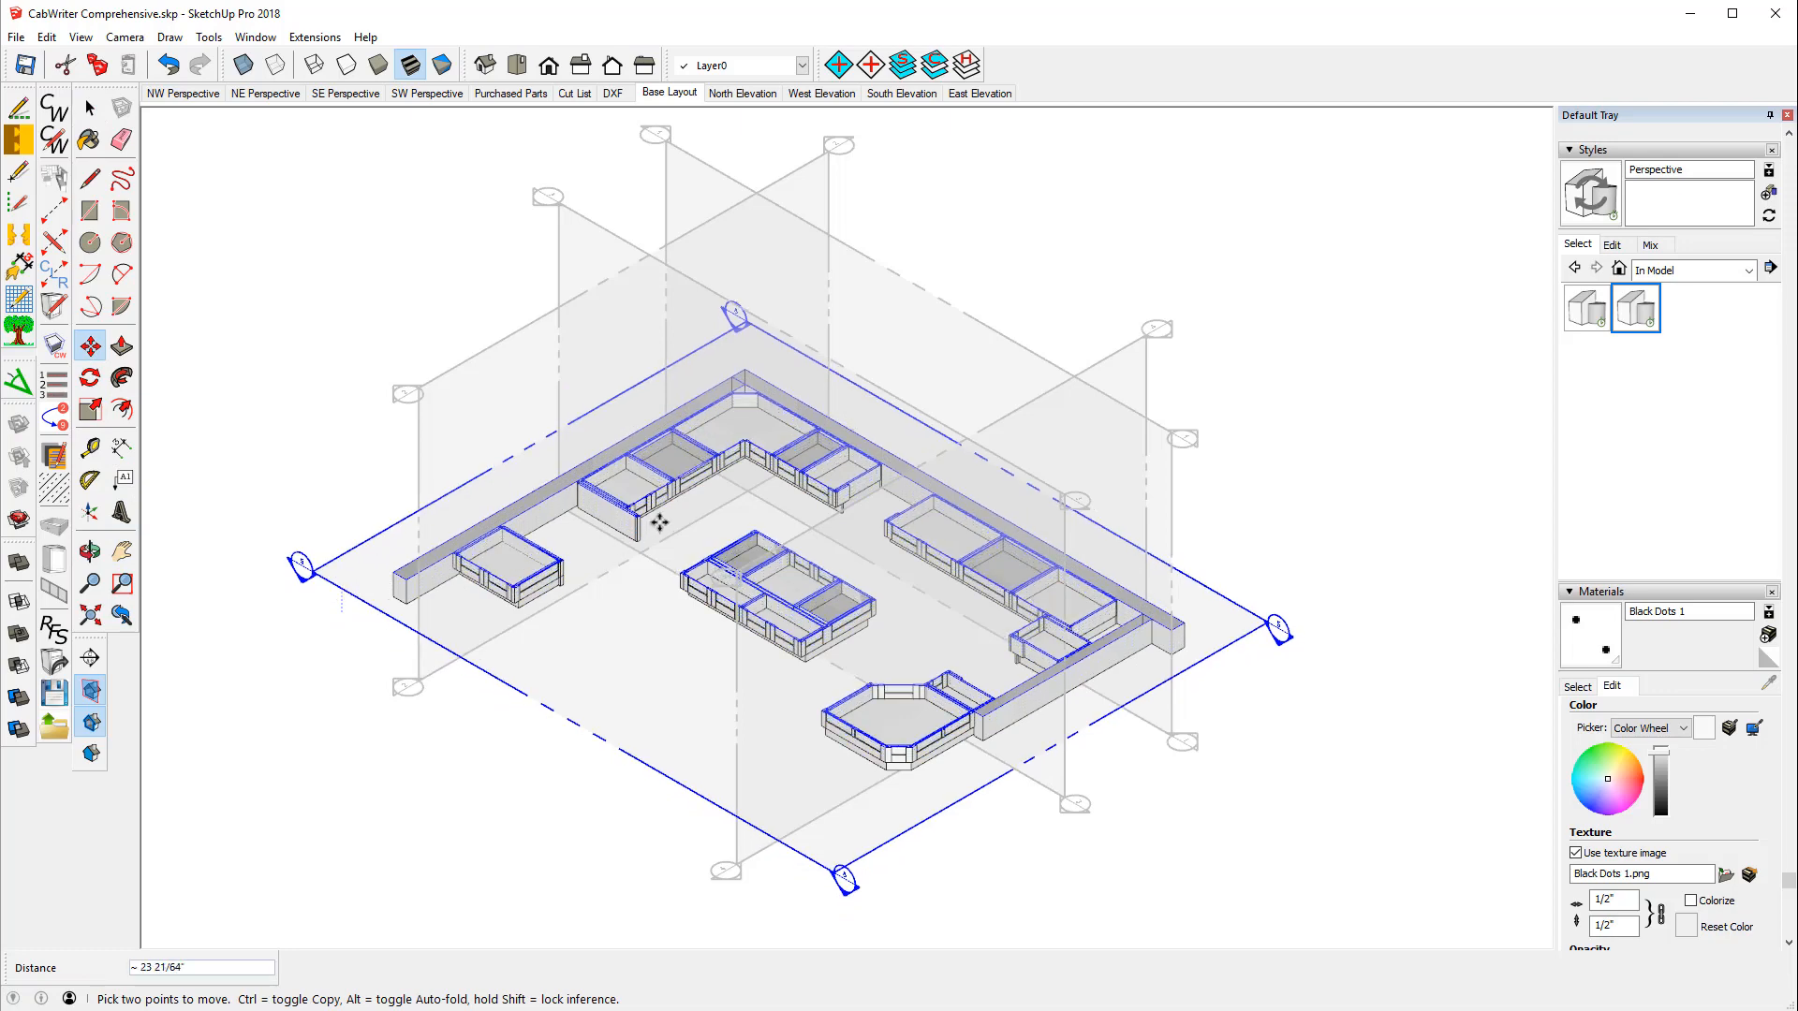
scroll(650, 510, up, 6)
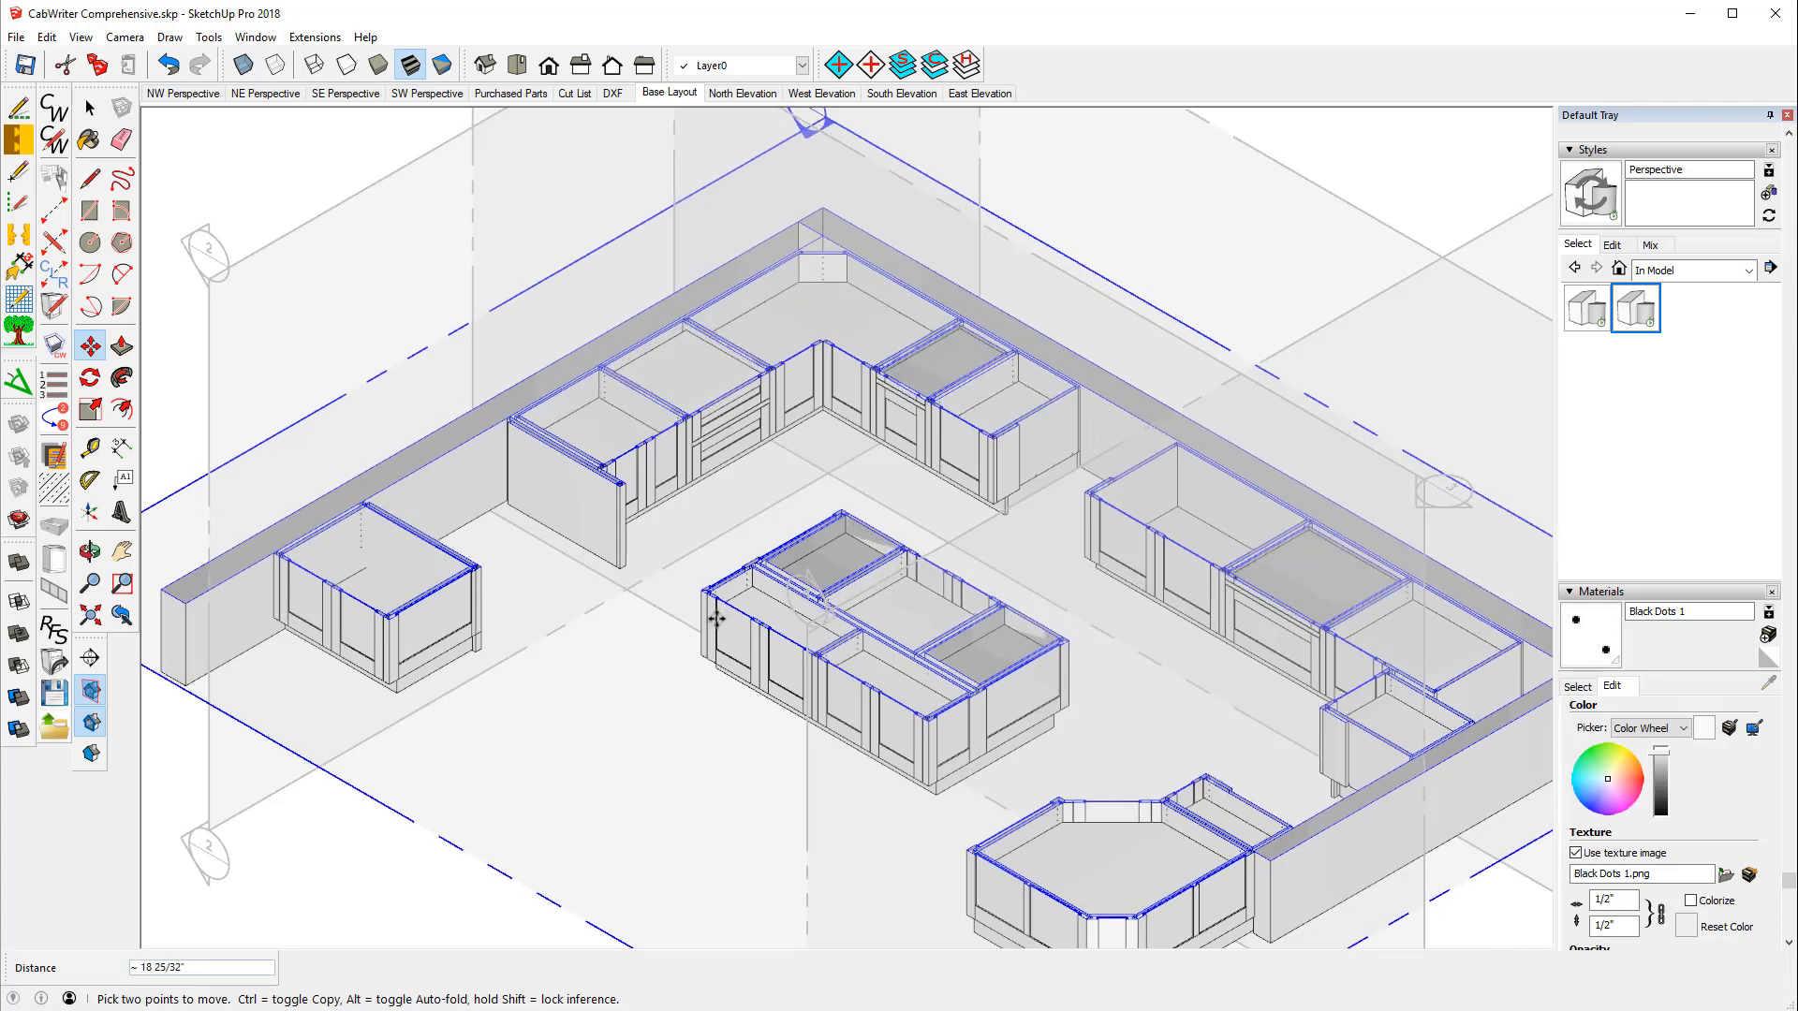
click(716, 618)
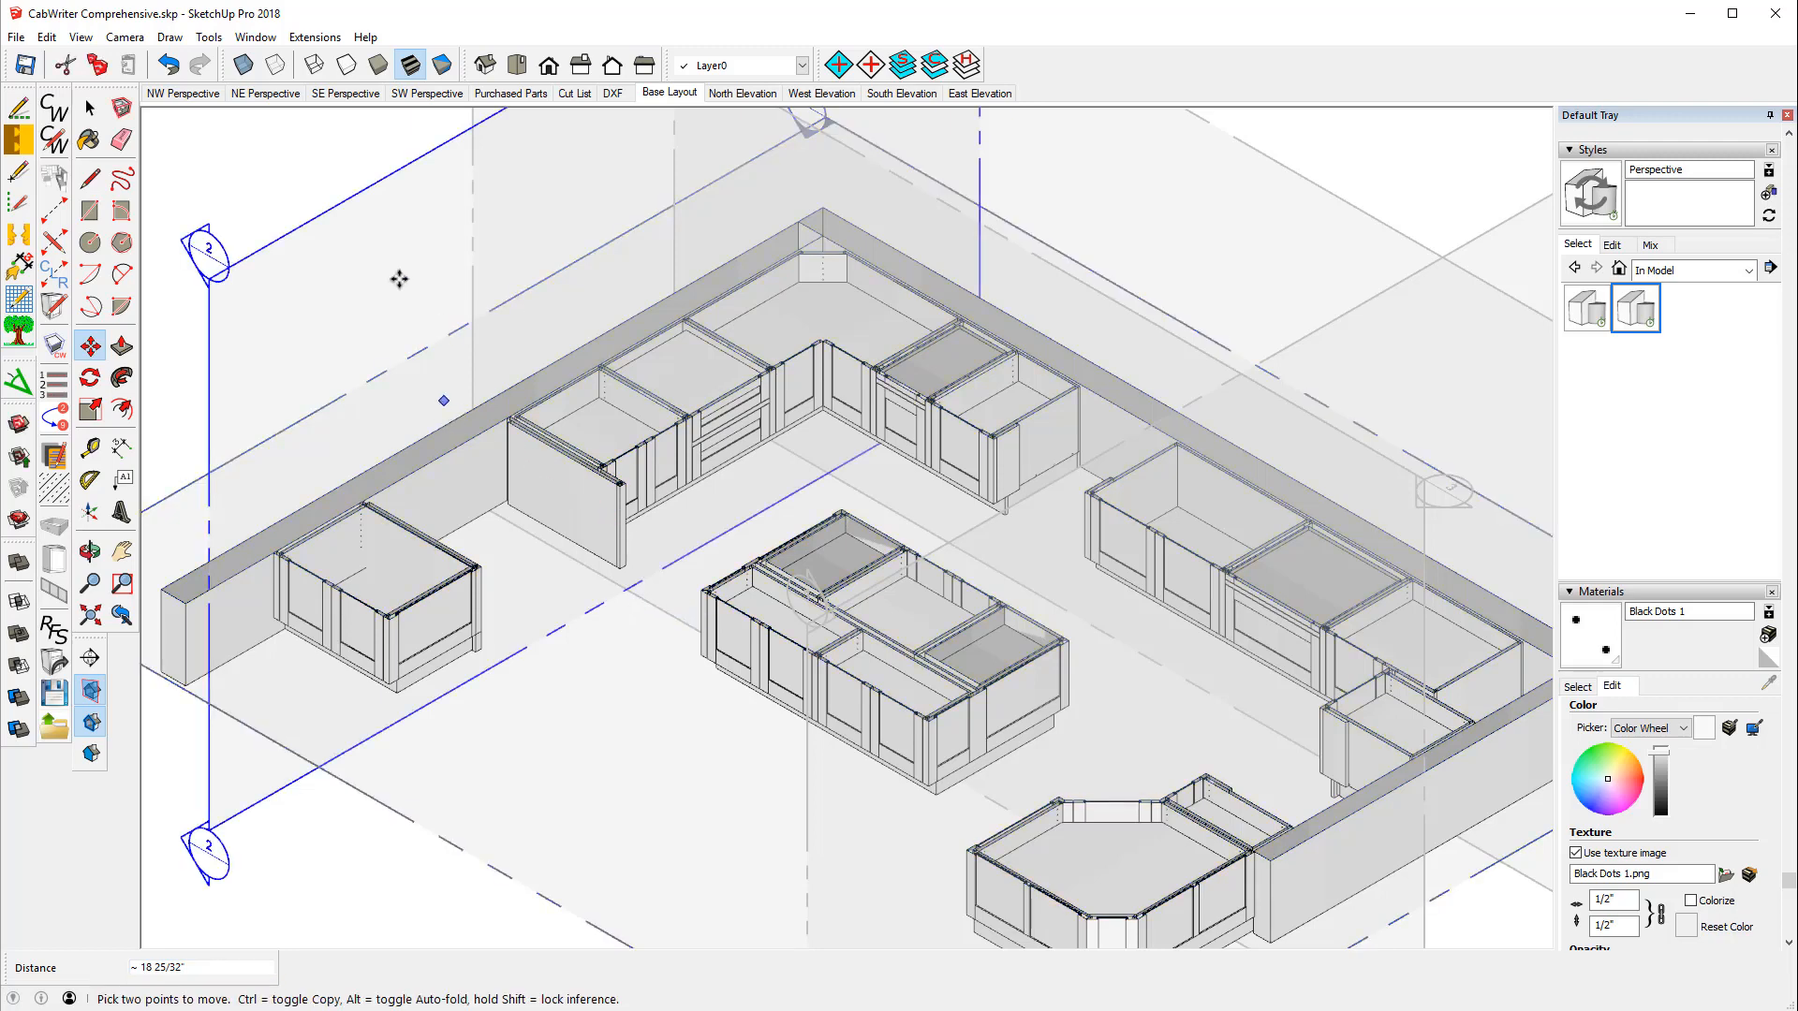
- Create a CabWriter section named Base Plan for all objects with the Front section color, and inspect its hatching
click(169, 39)
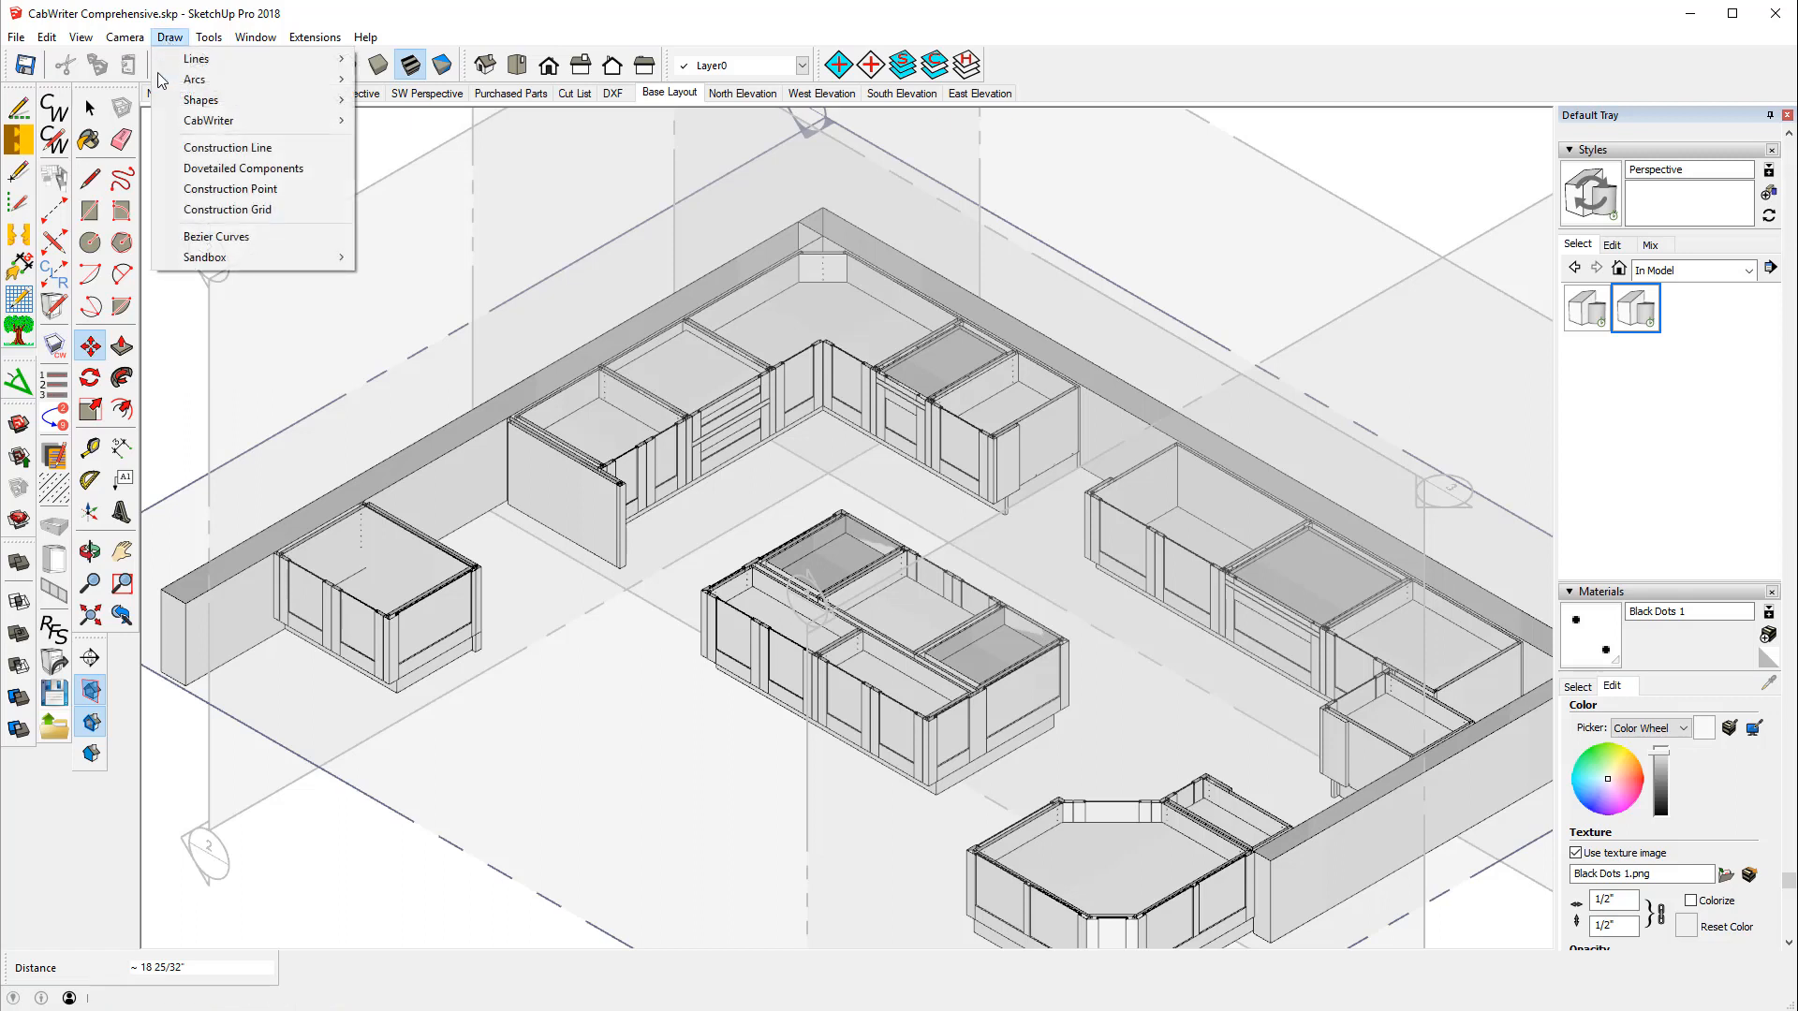
mouse_move(281, 121)
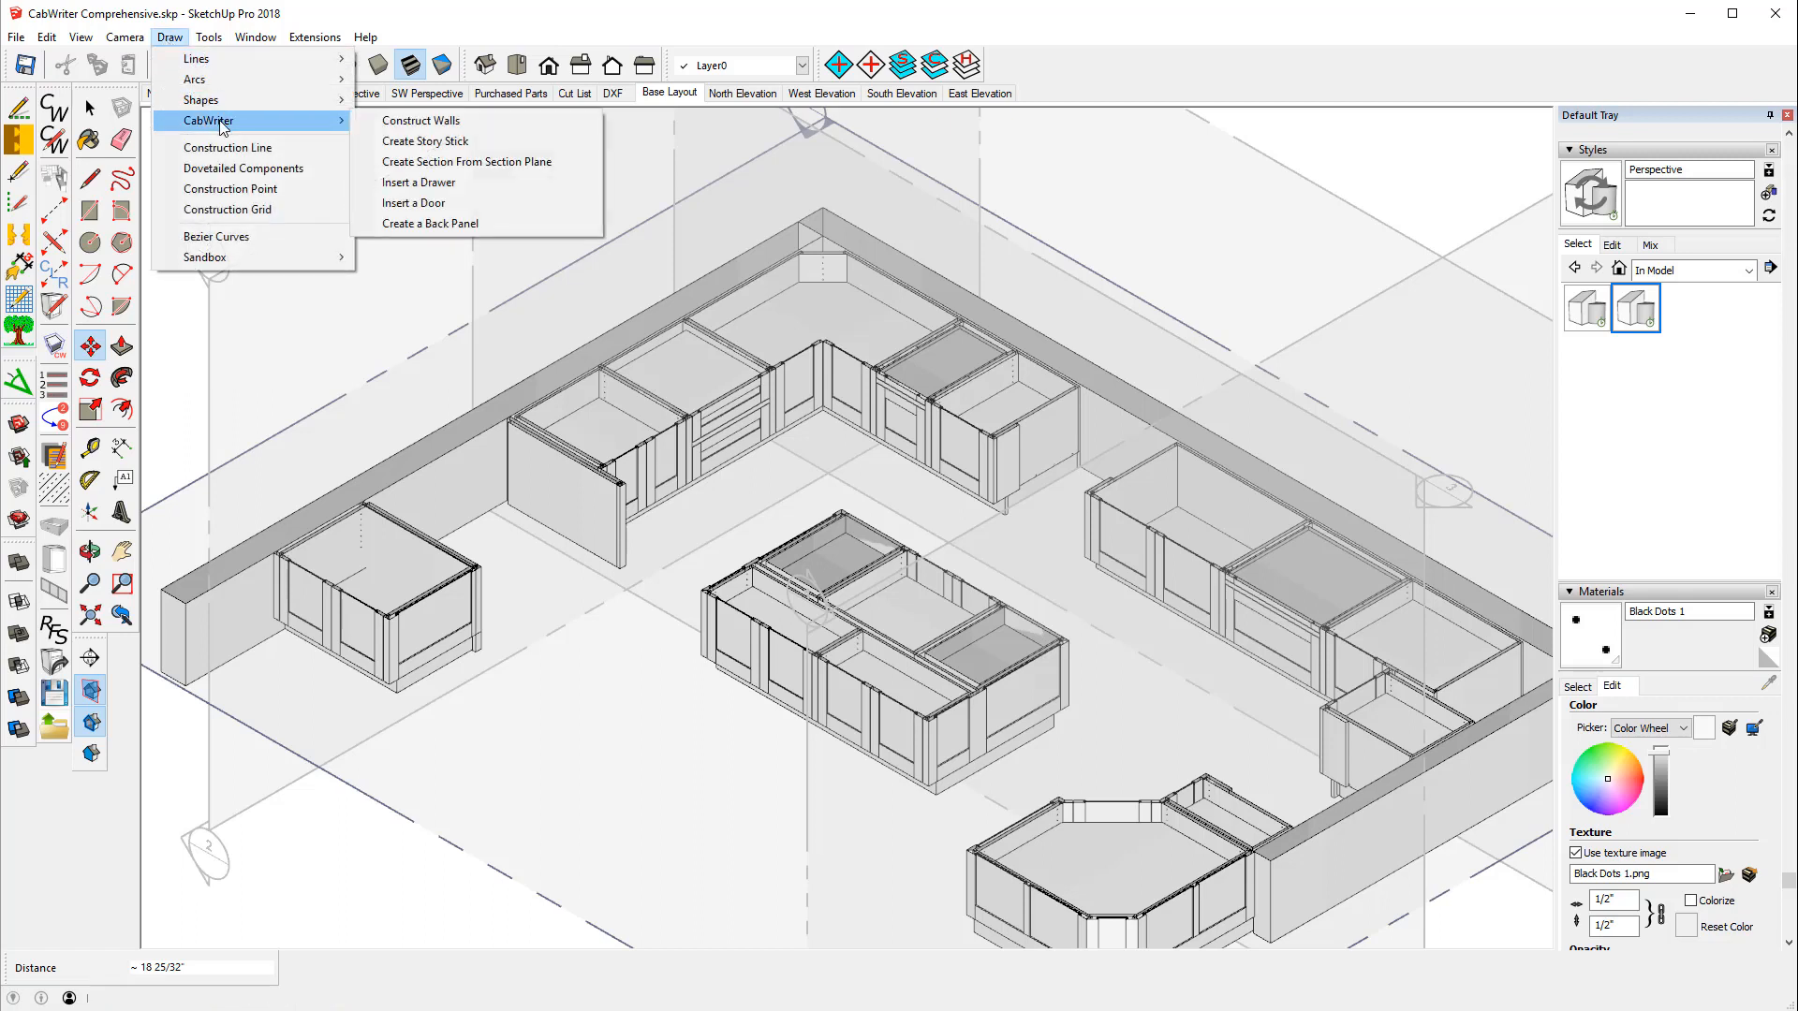
click(503, 163)
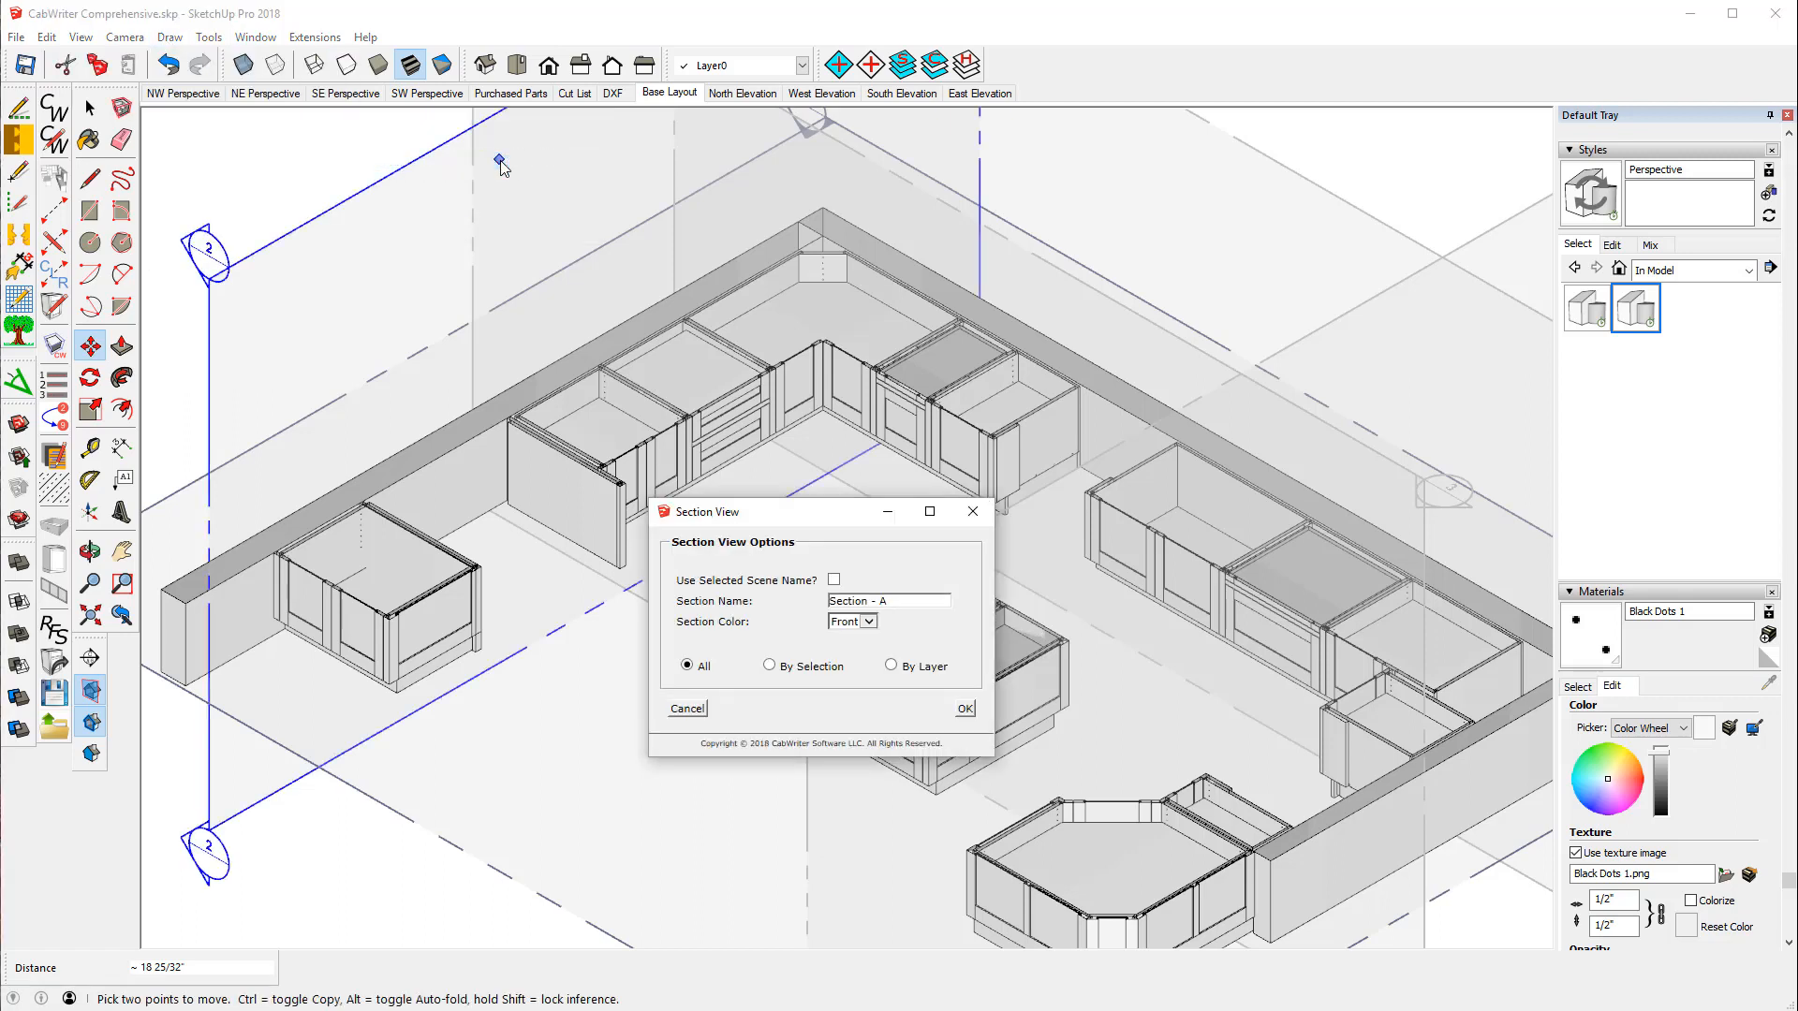
drag(888, 599, 794, 585)
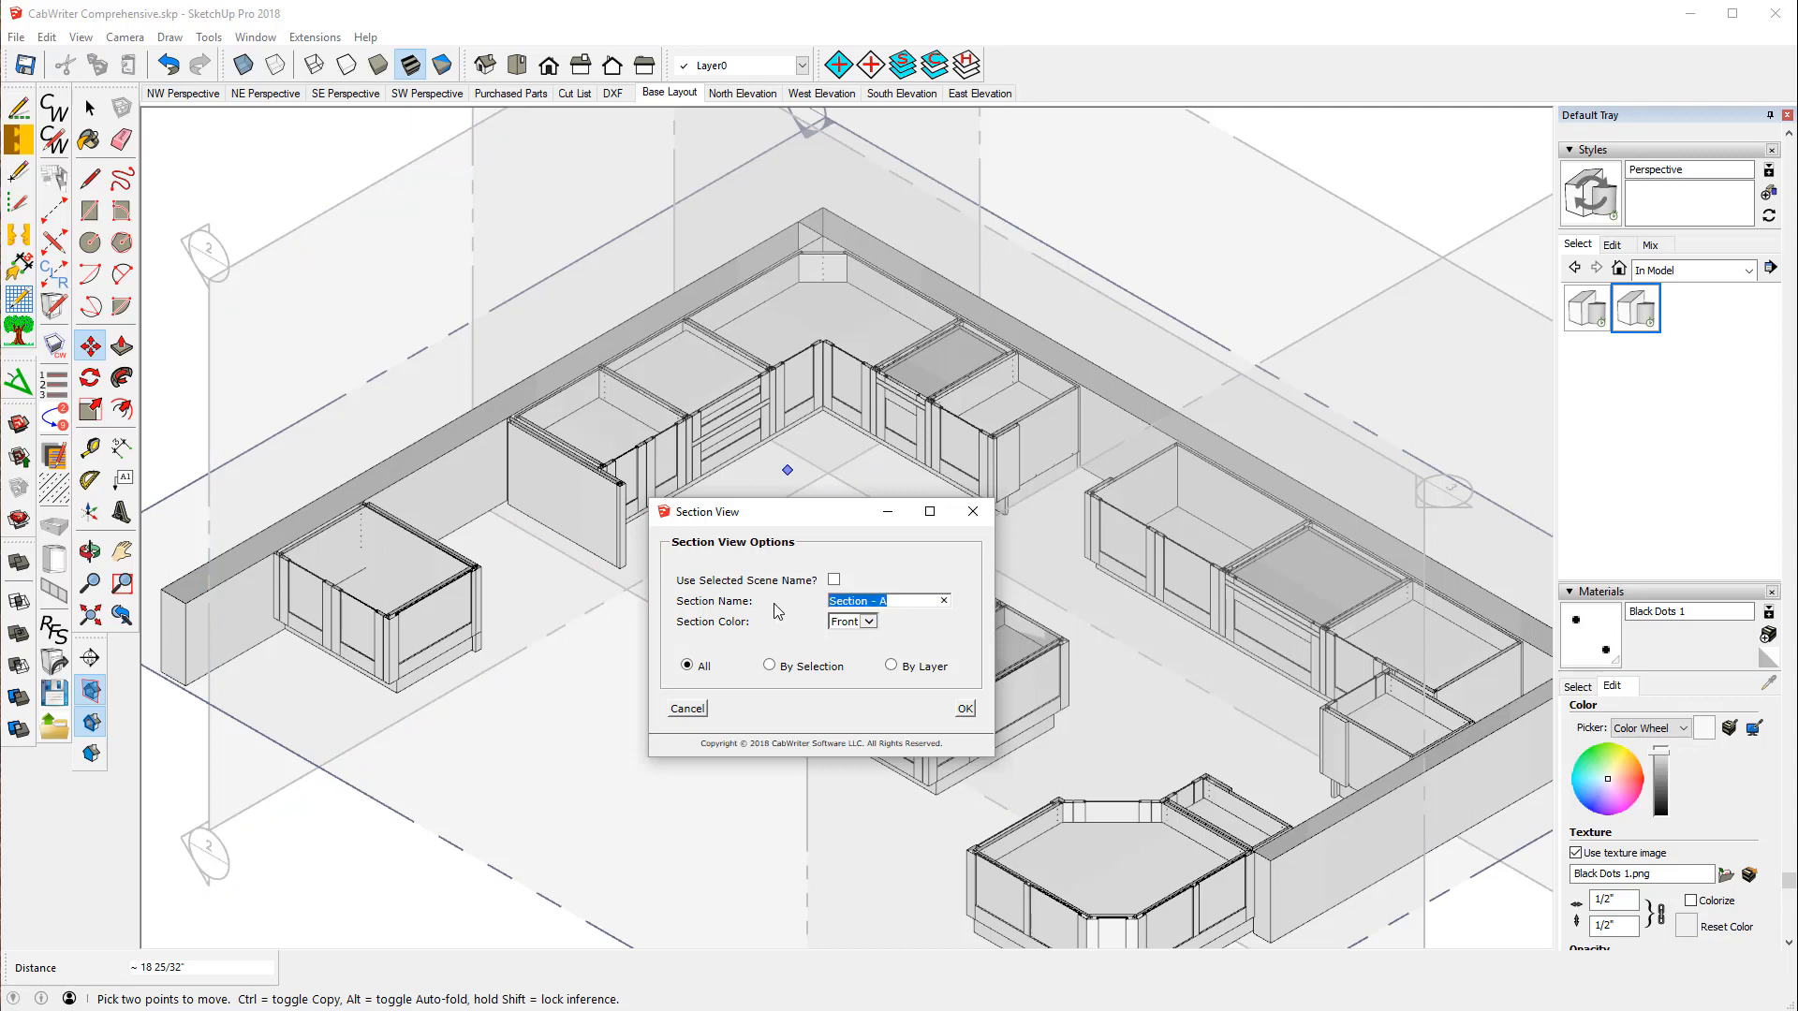
text(Base Plan)
click(965, 710)
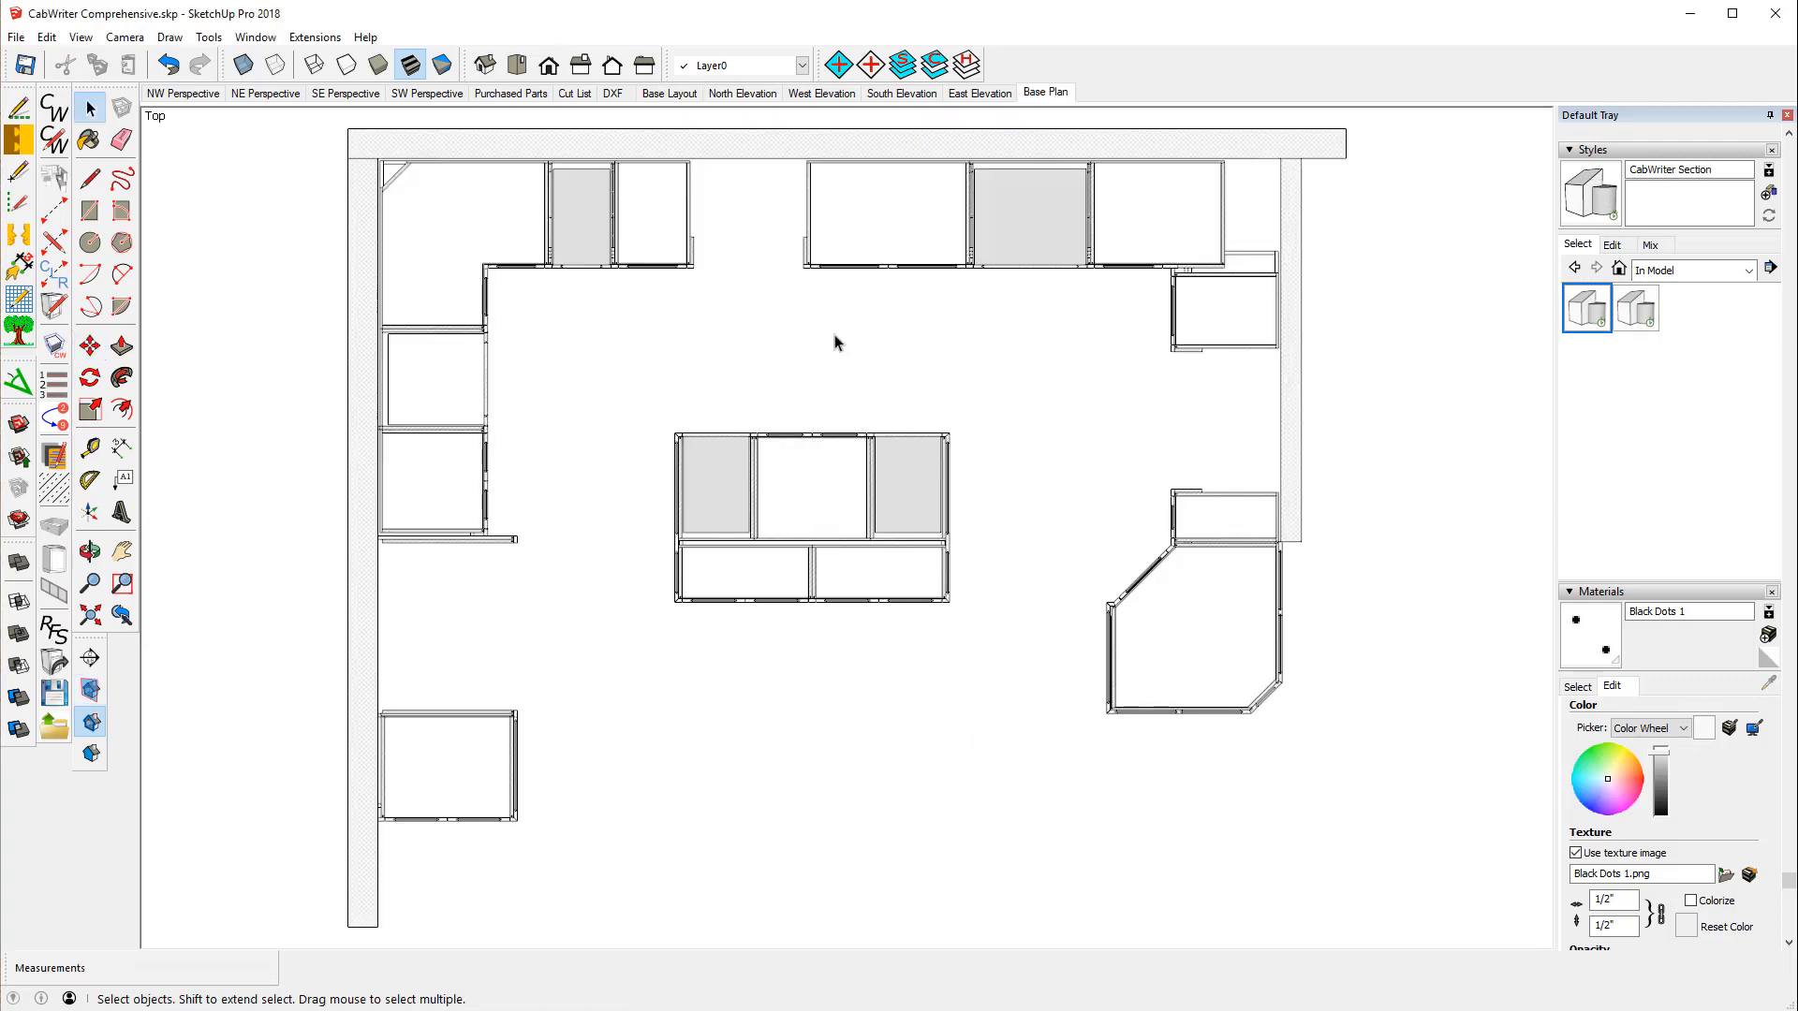
scroll(815, 155, up, 5)
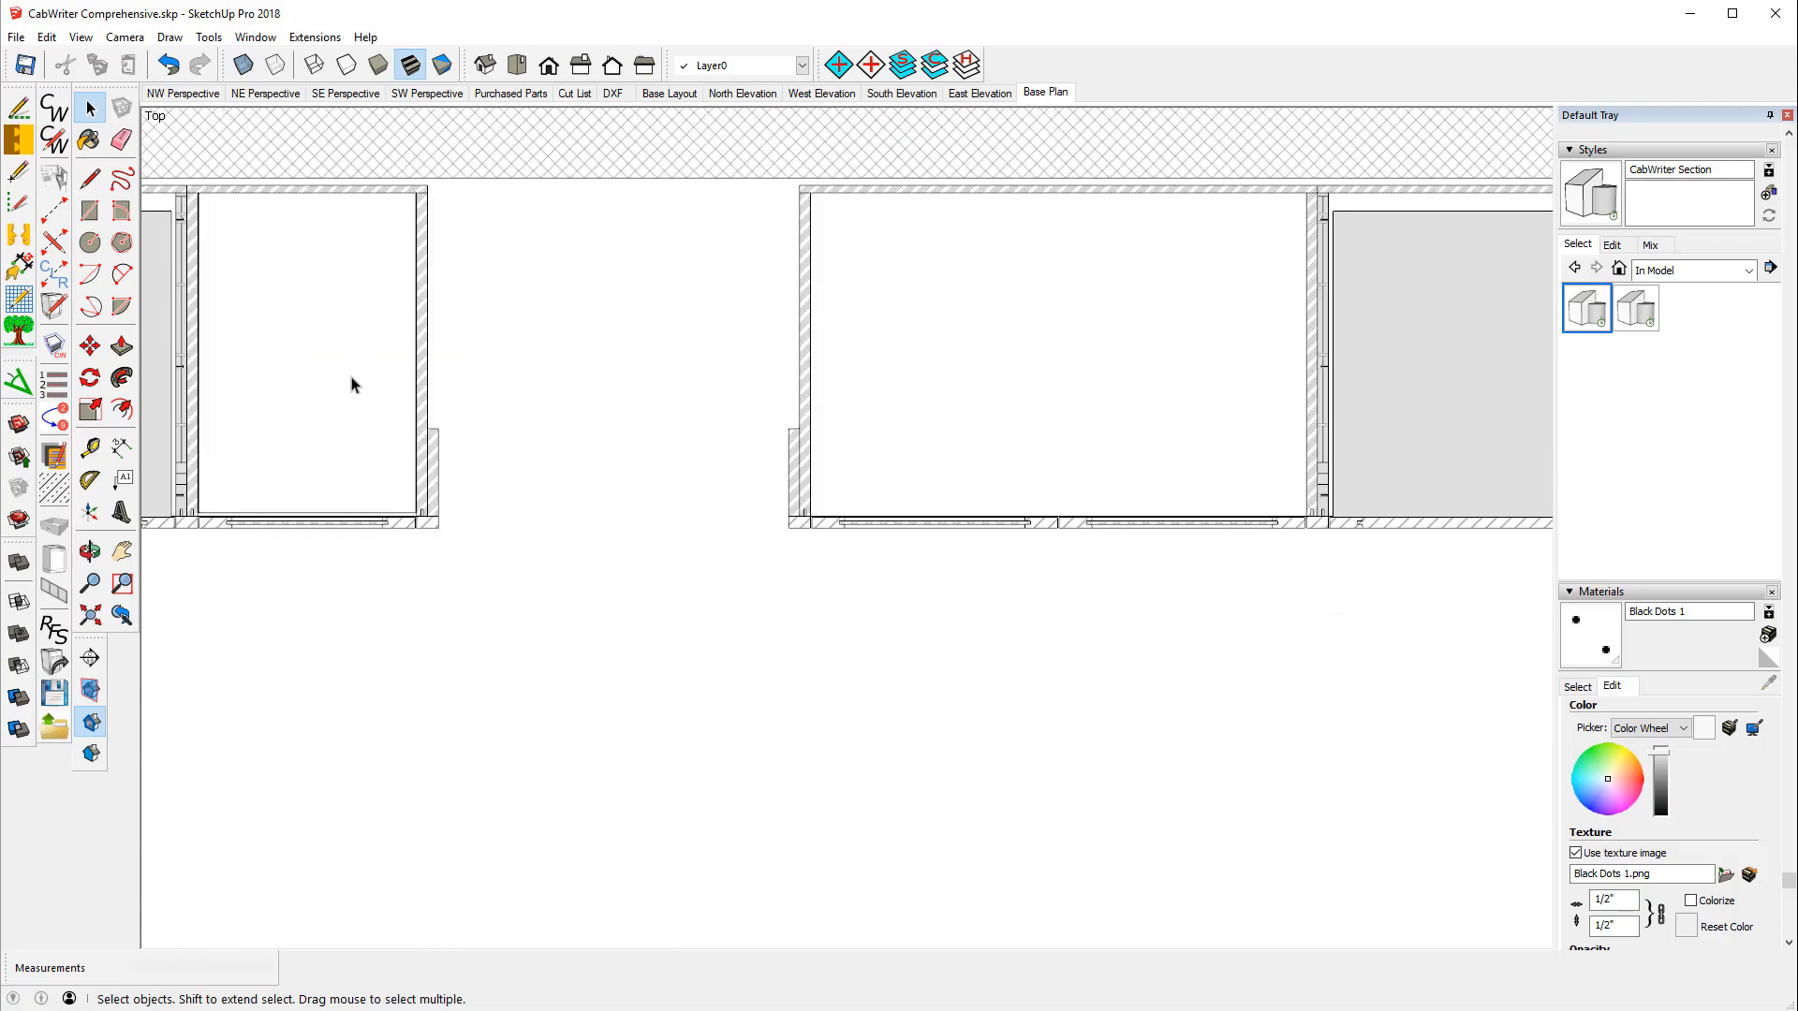
scroll(496, 307, down, 5)
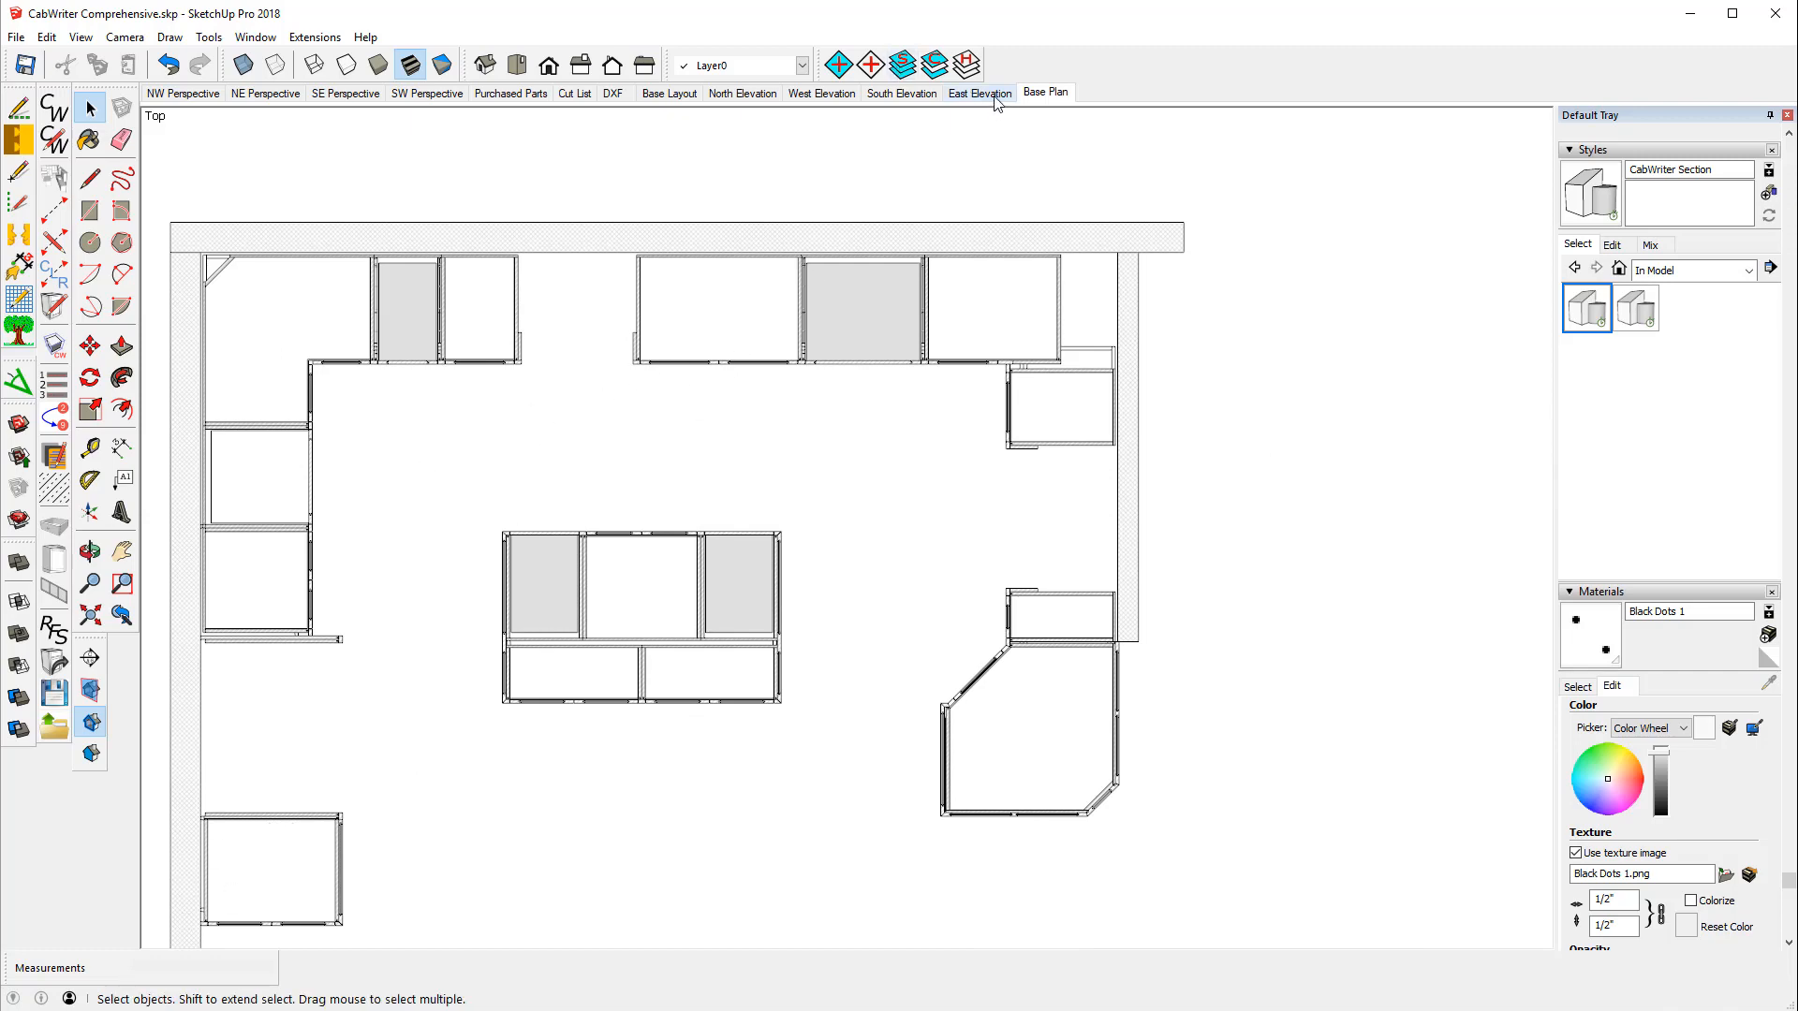
click(1043, 92)
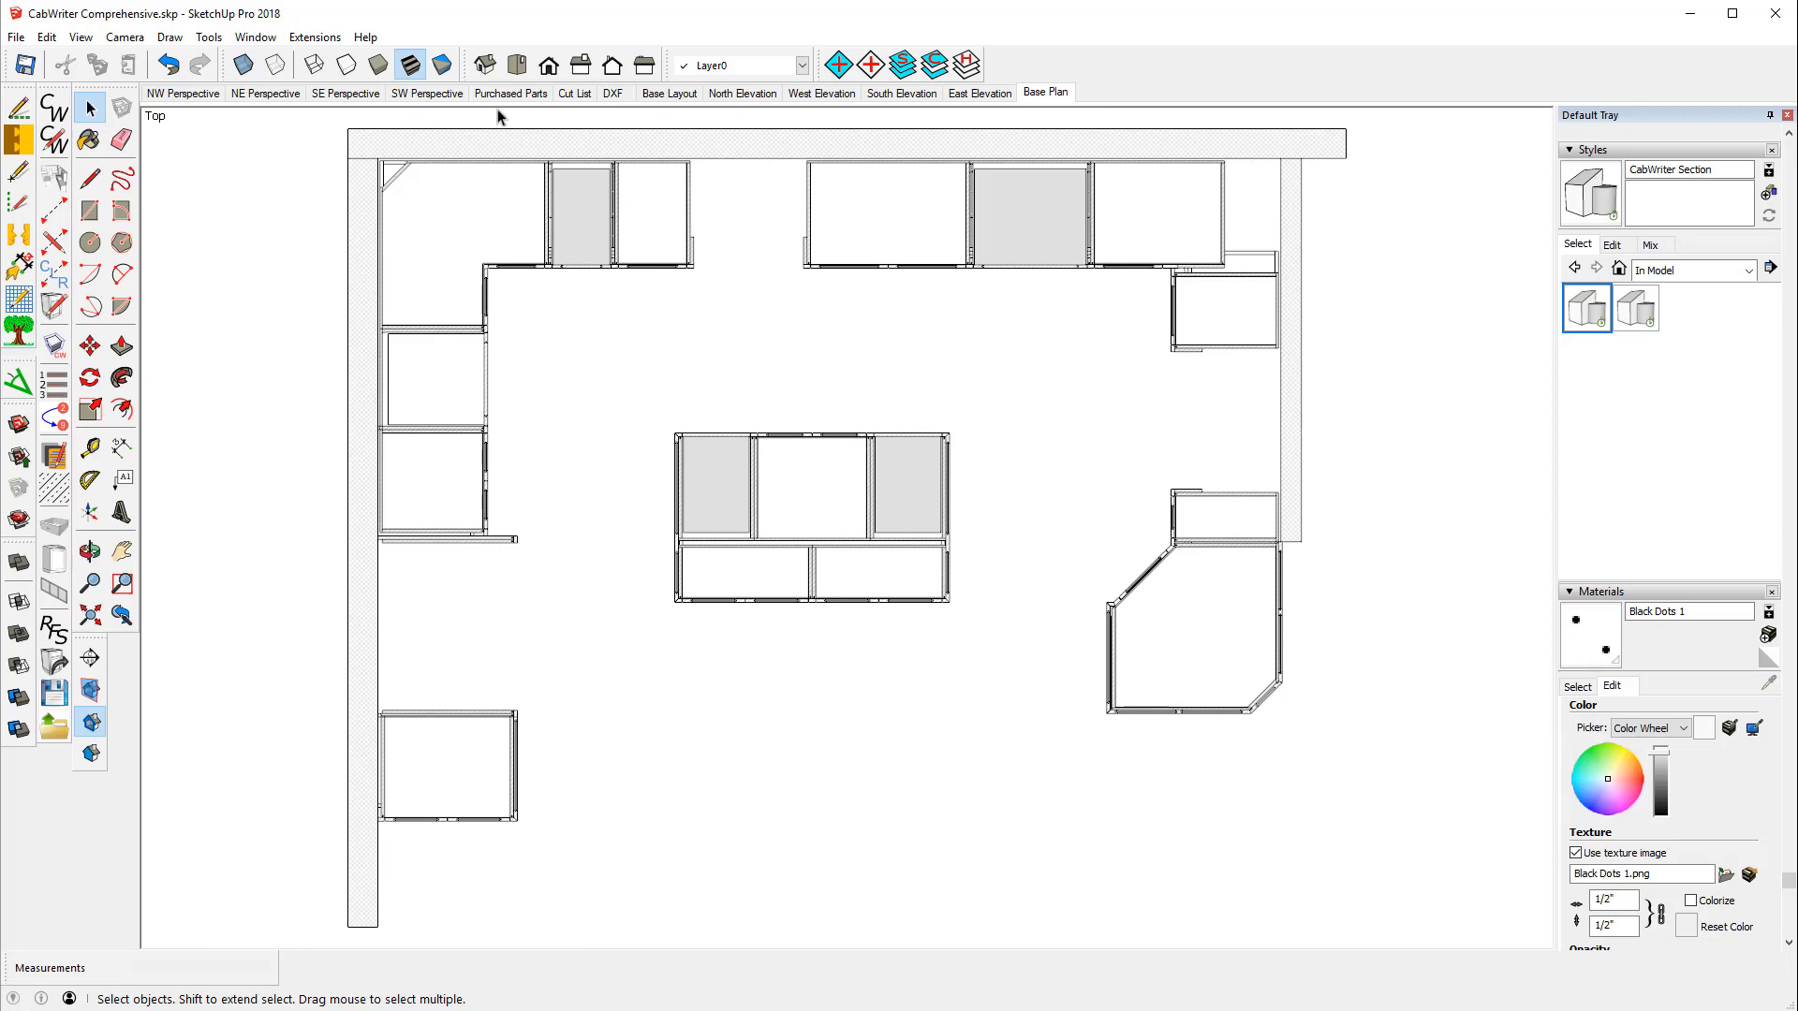
- In the Base Layout scene, place a horizontal section plane named Section 6 with symbol 6 at floor level
click(671, 98)
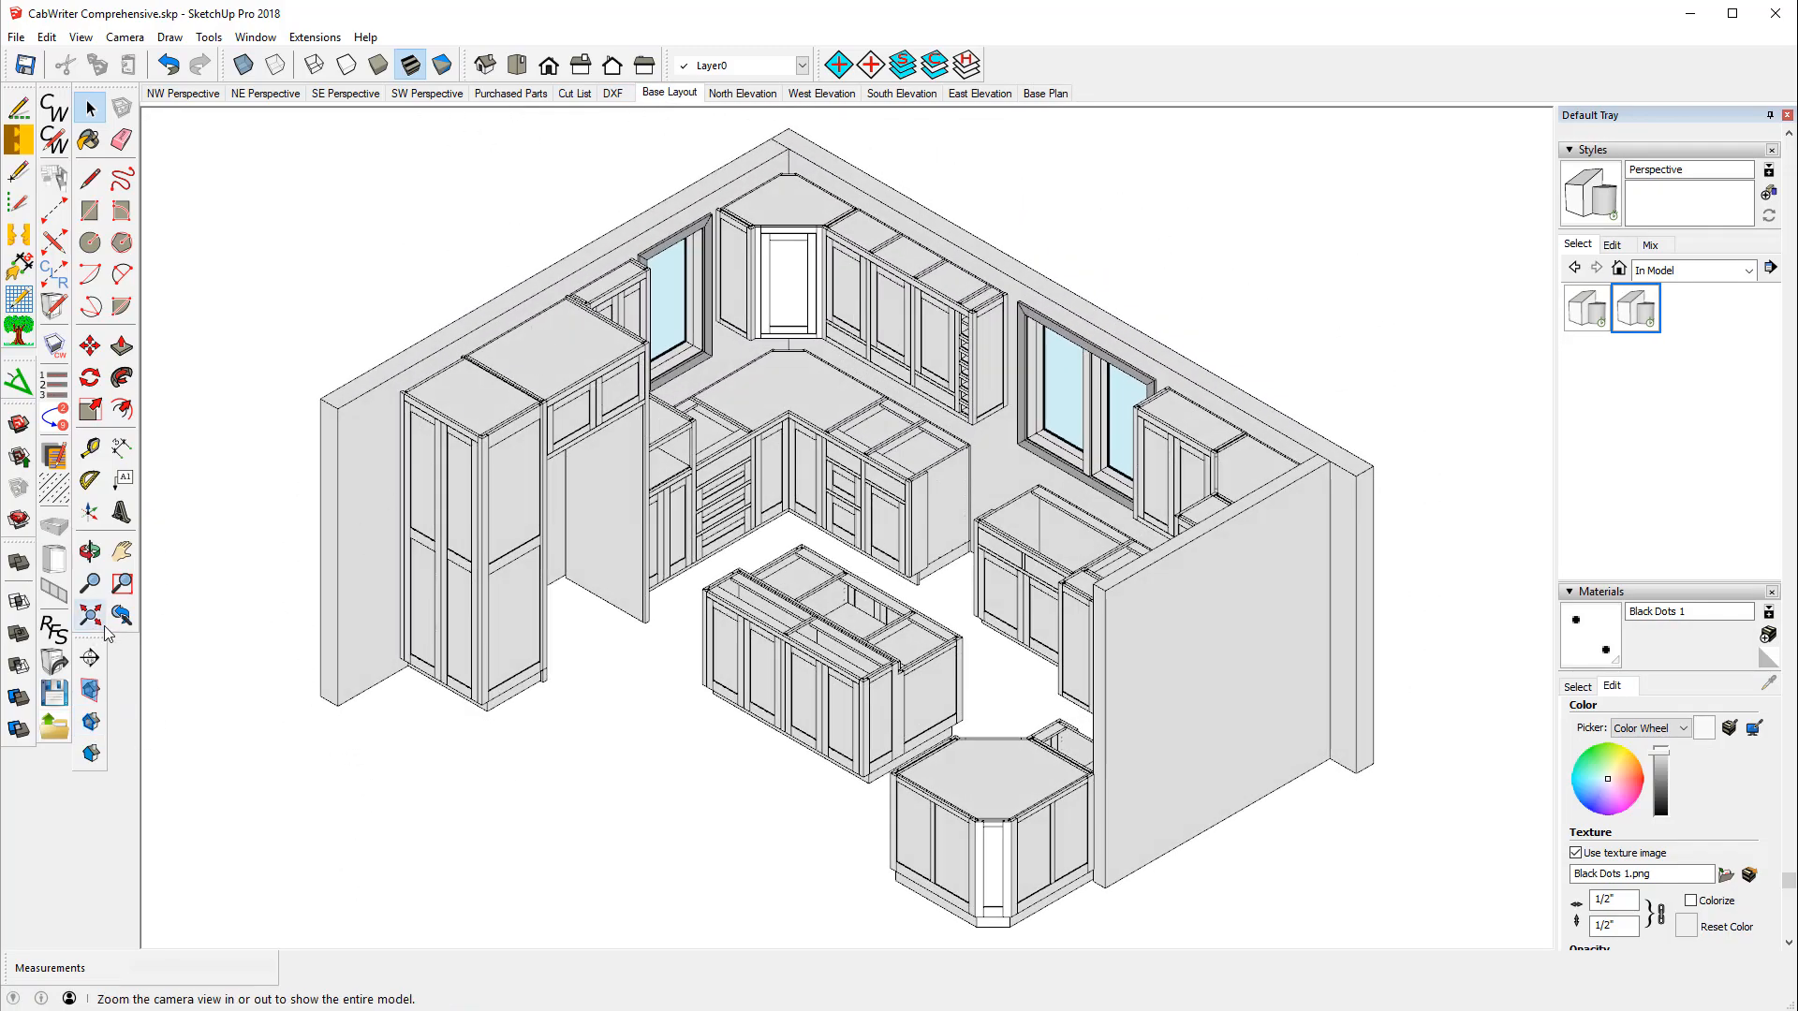
click(91, 659)
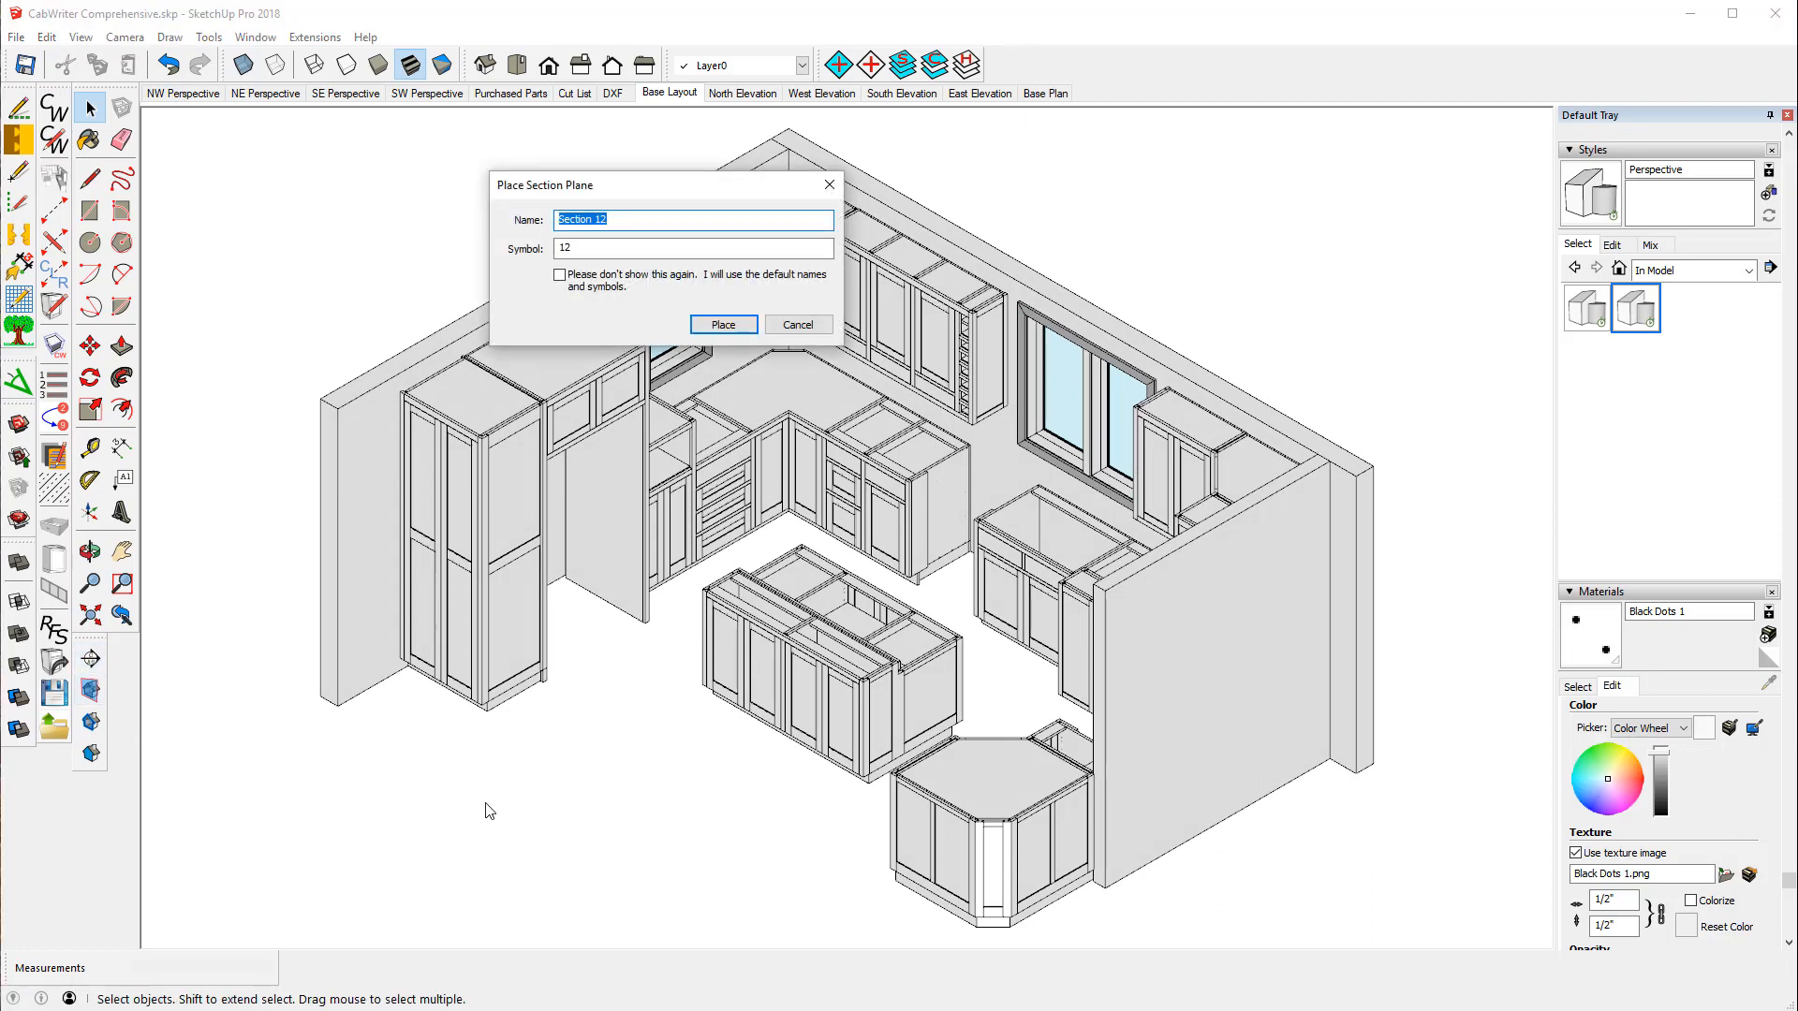
click(607, 218)
click(579, 246)
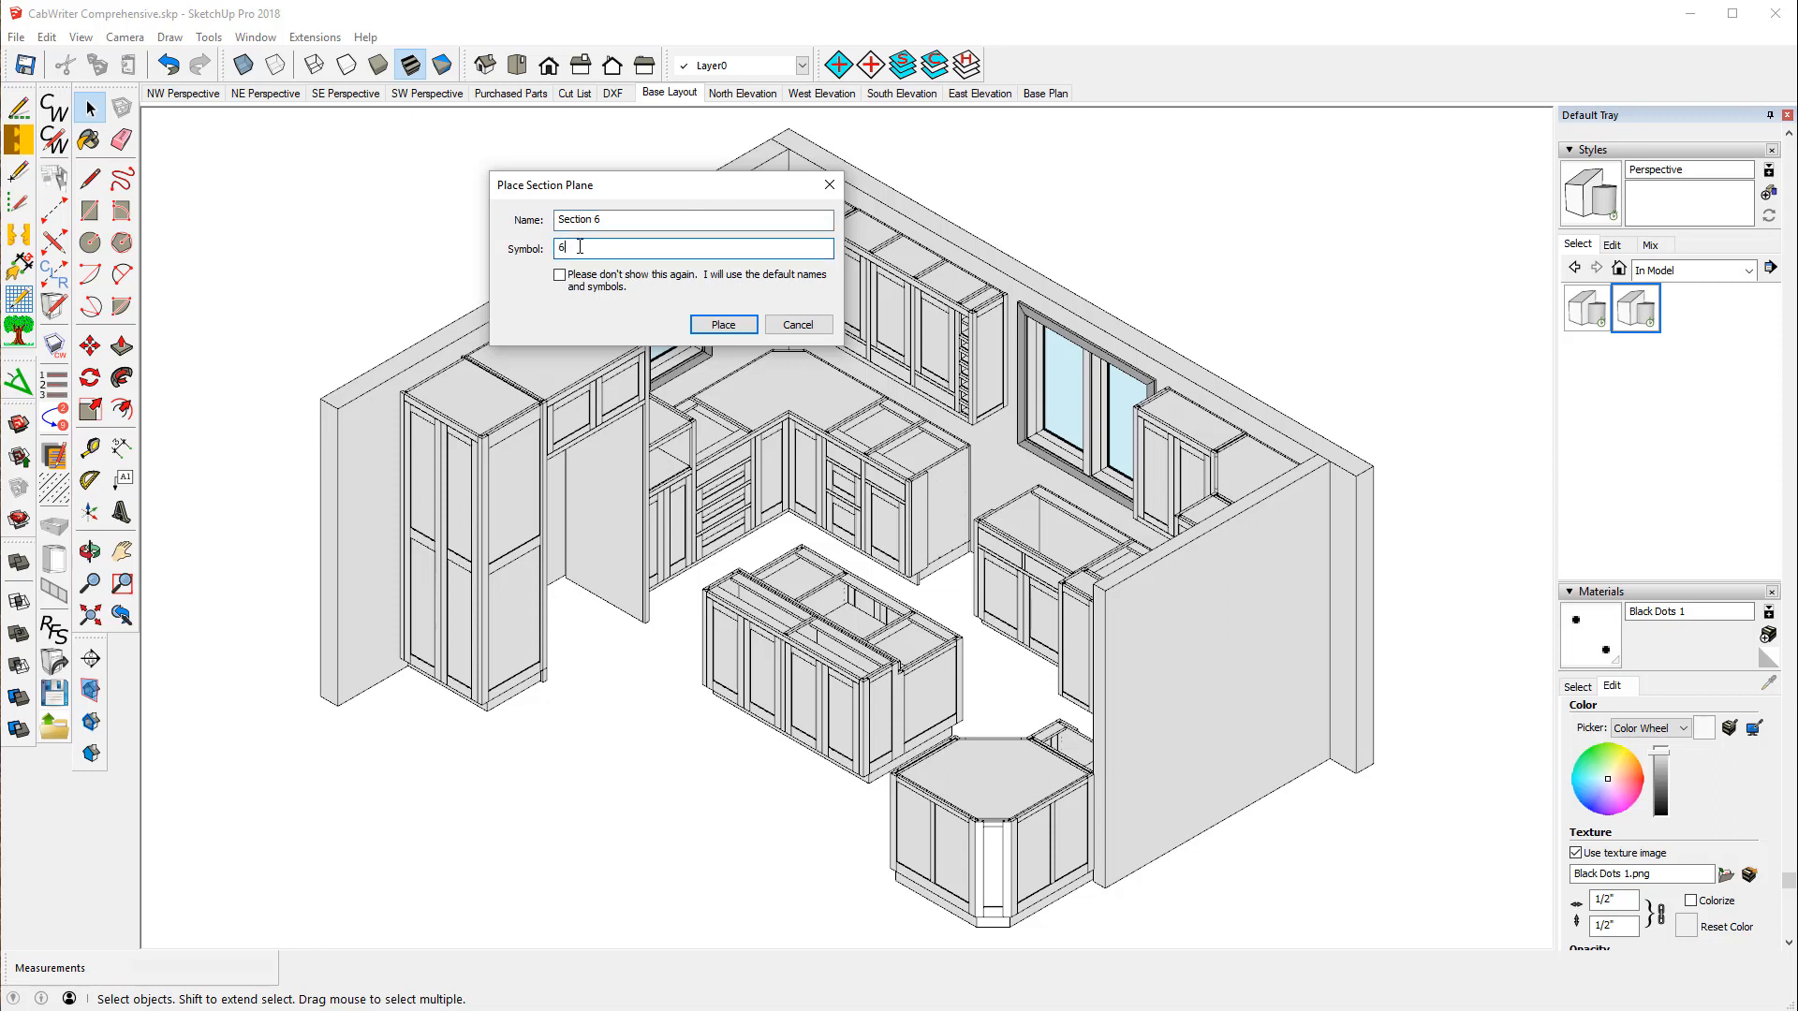
click(723, 324)
click(622, 762)
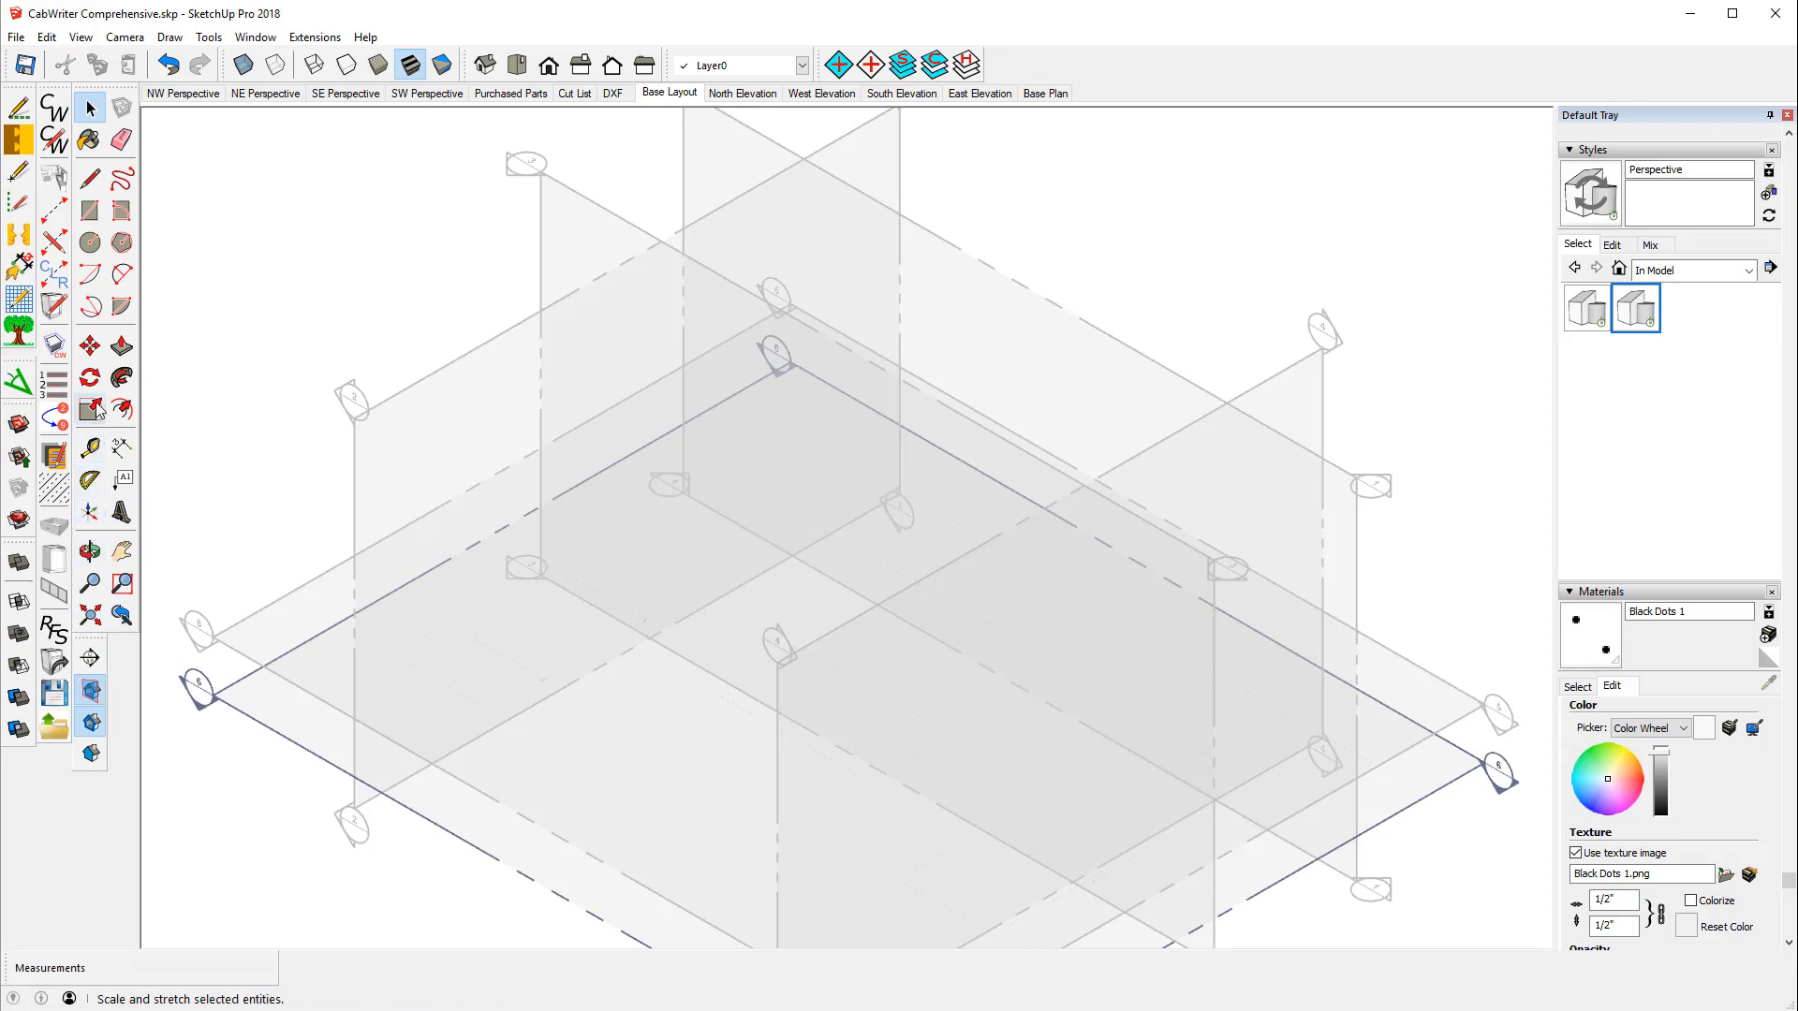
- Move the Section 6 plane up 81" so it cuts horizontally through the upper cabinets
click(90, 347)
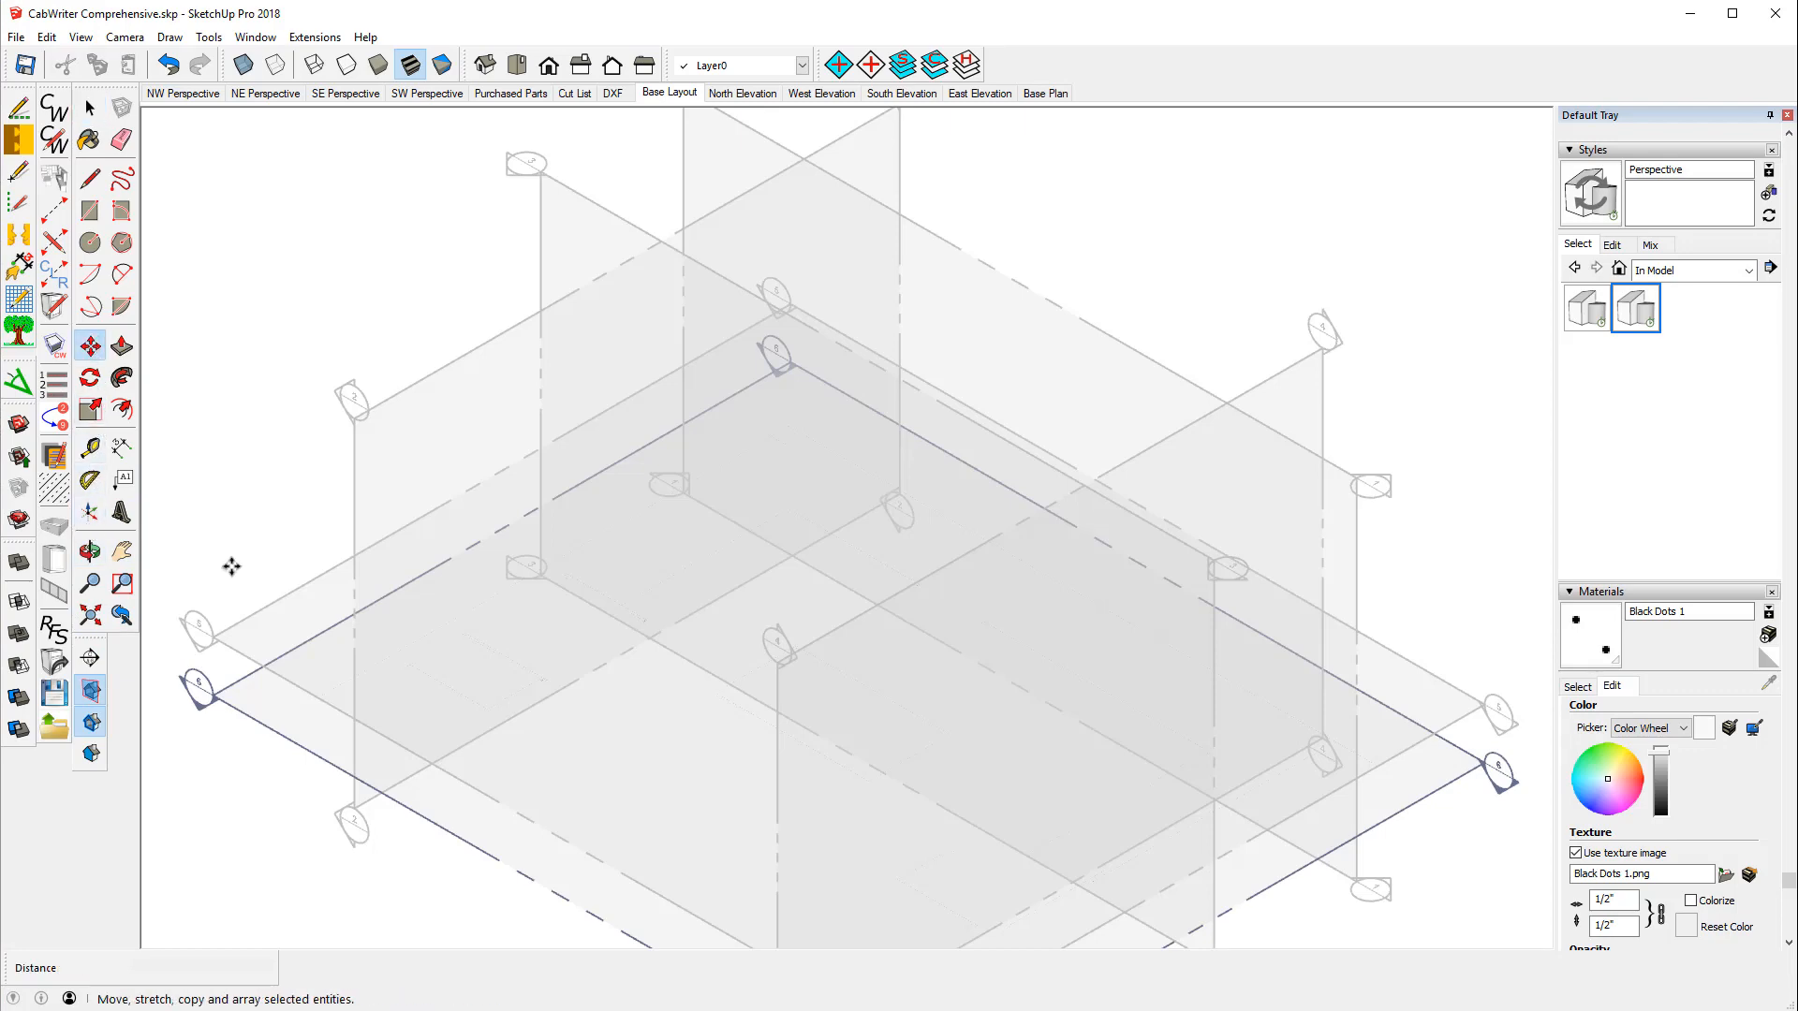
click(281, 739)
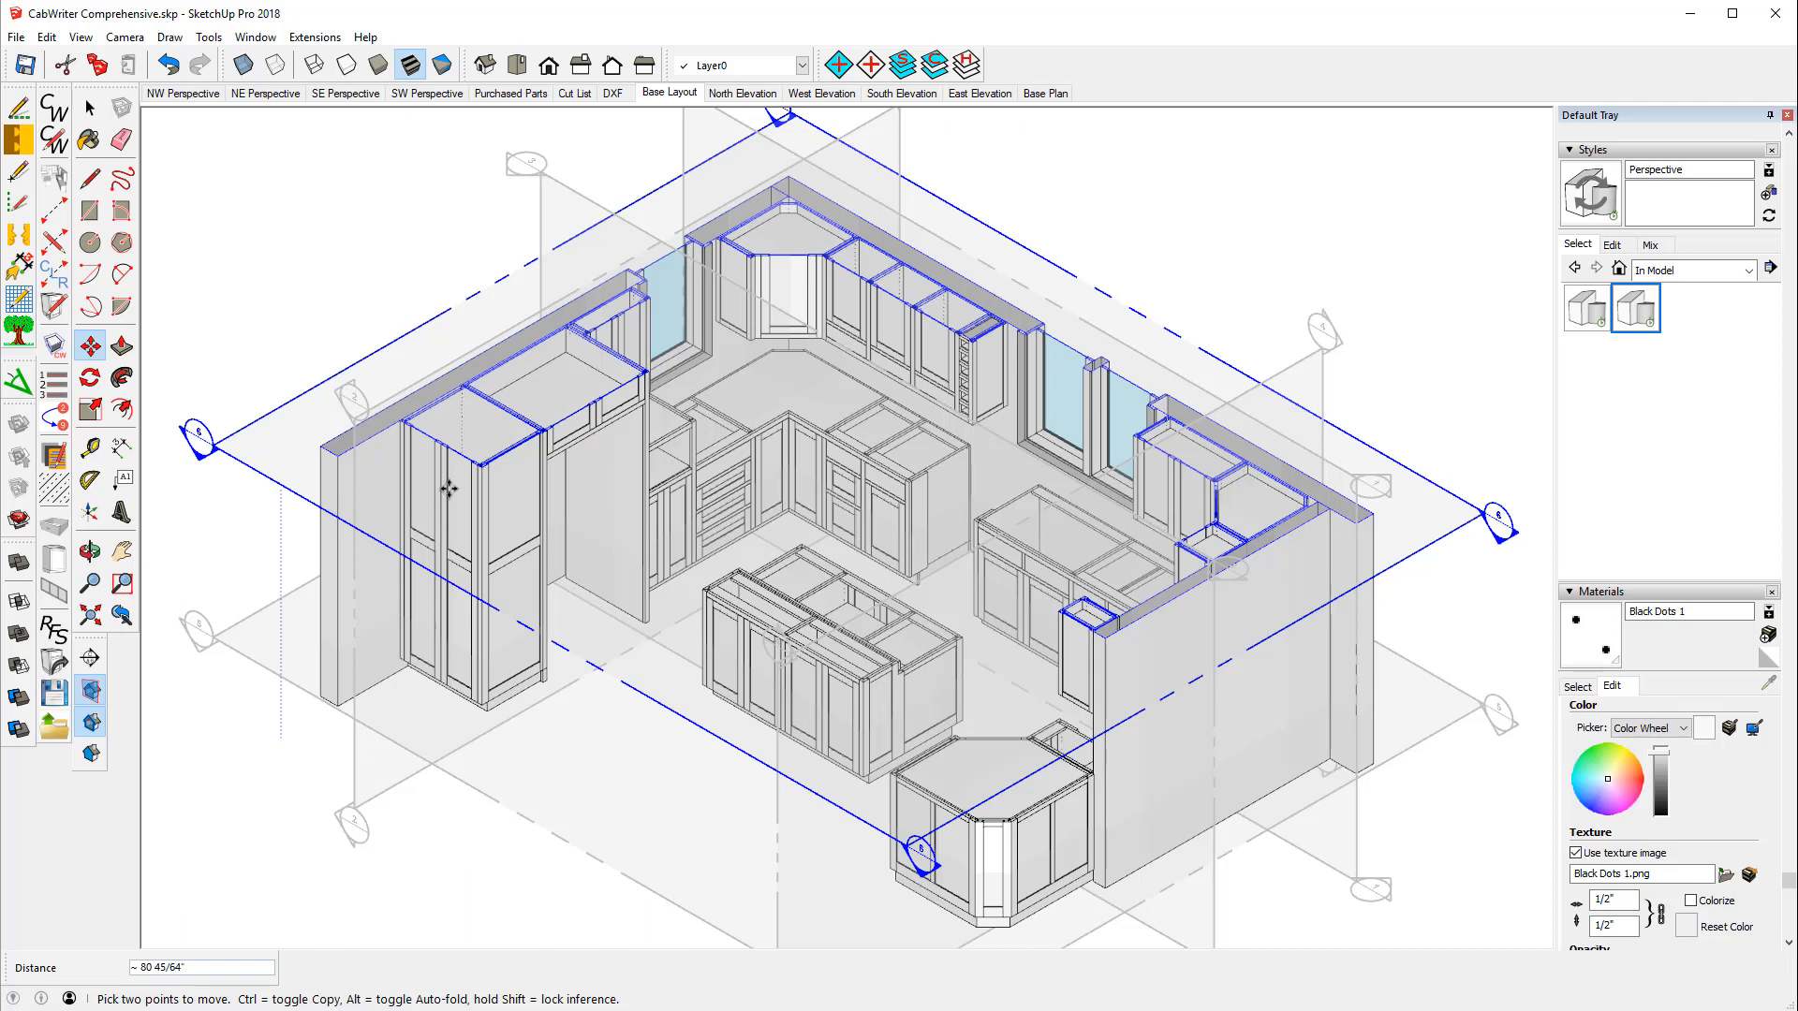
text(81)
key(Return)
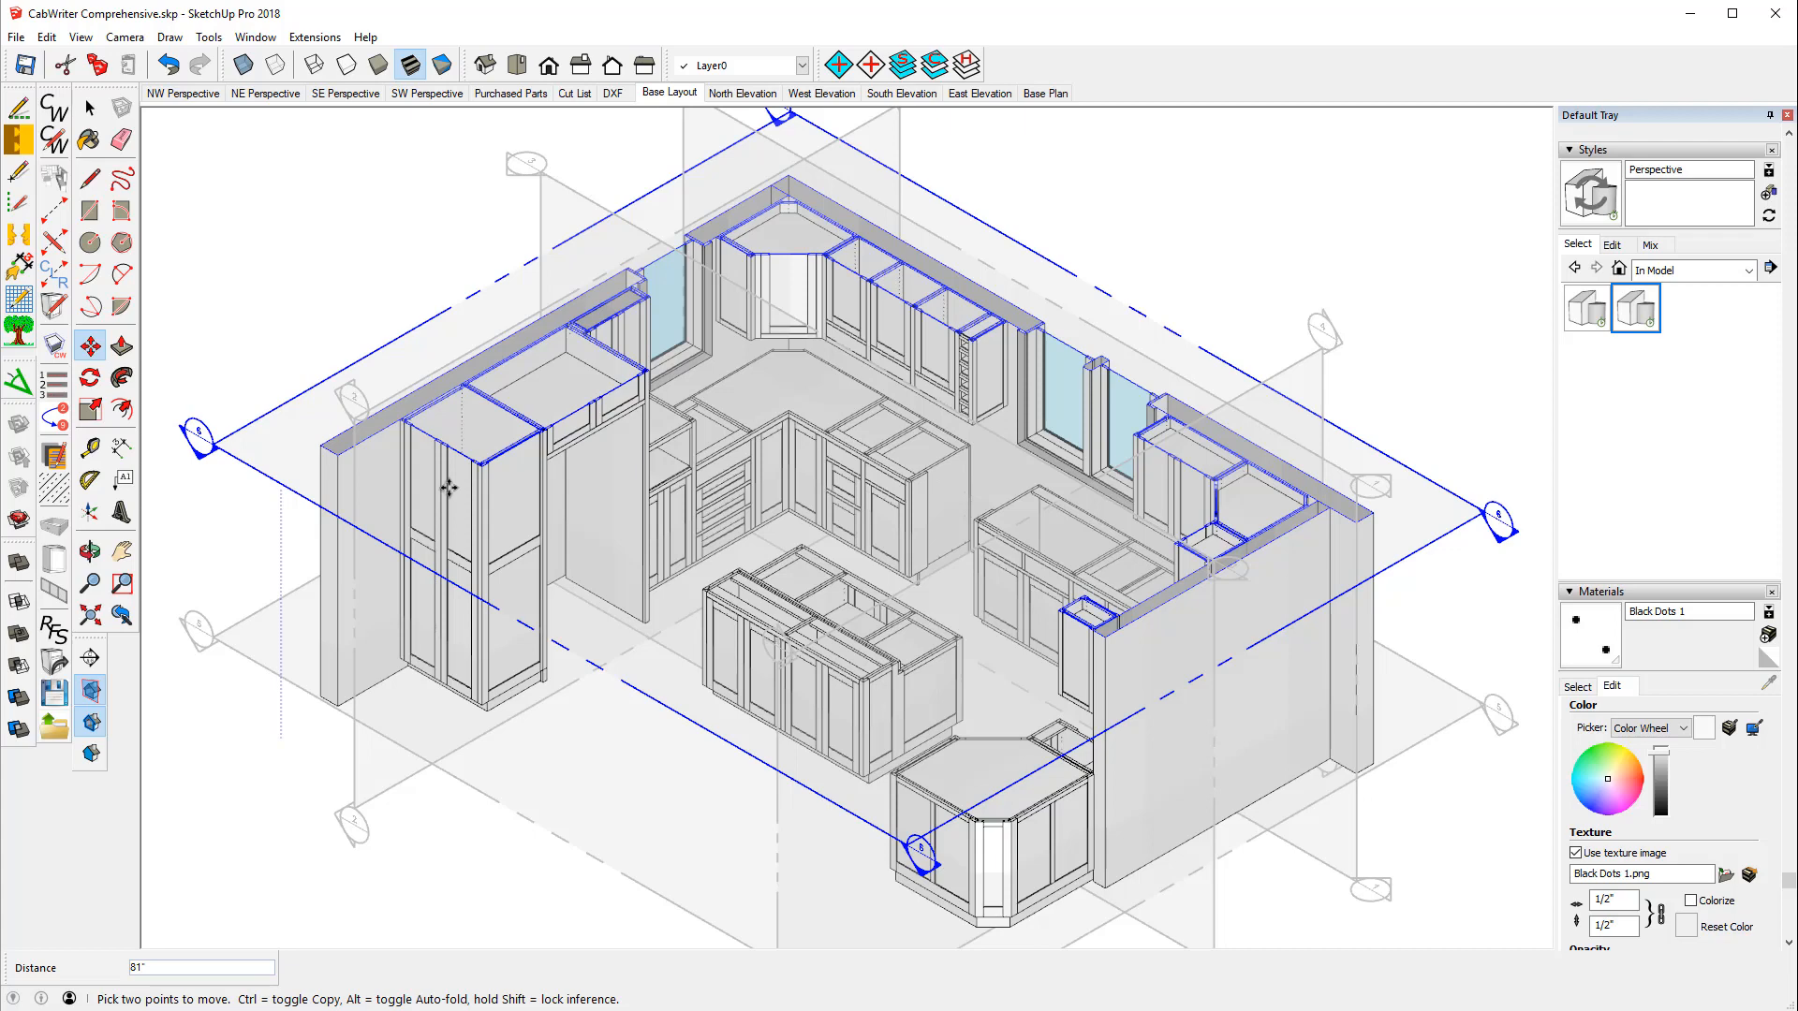
key(space)
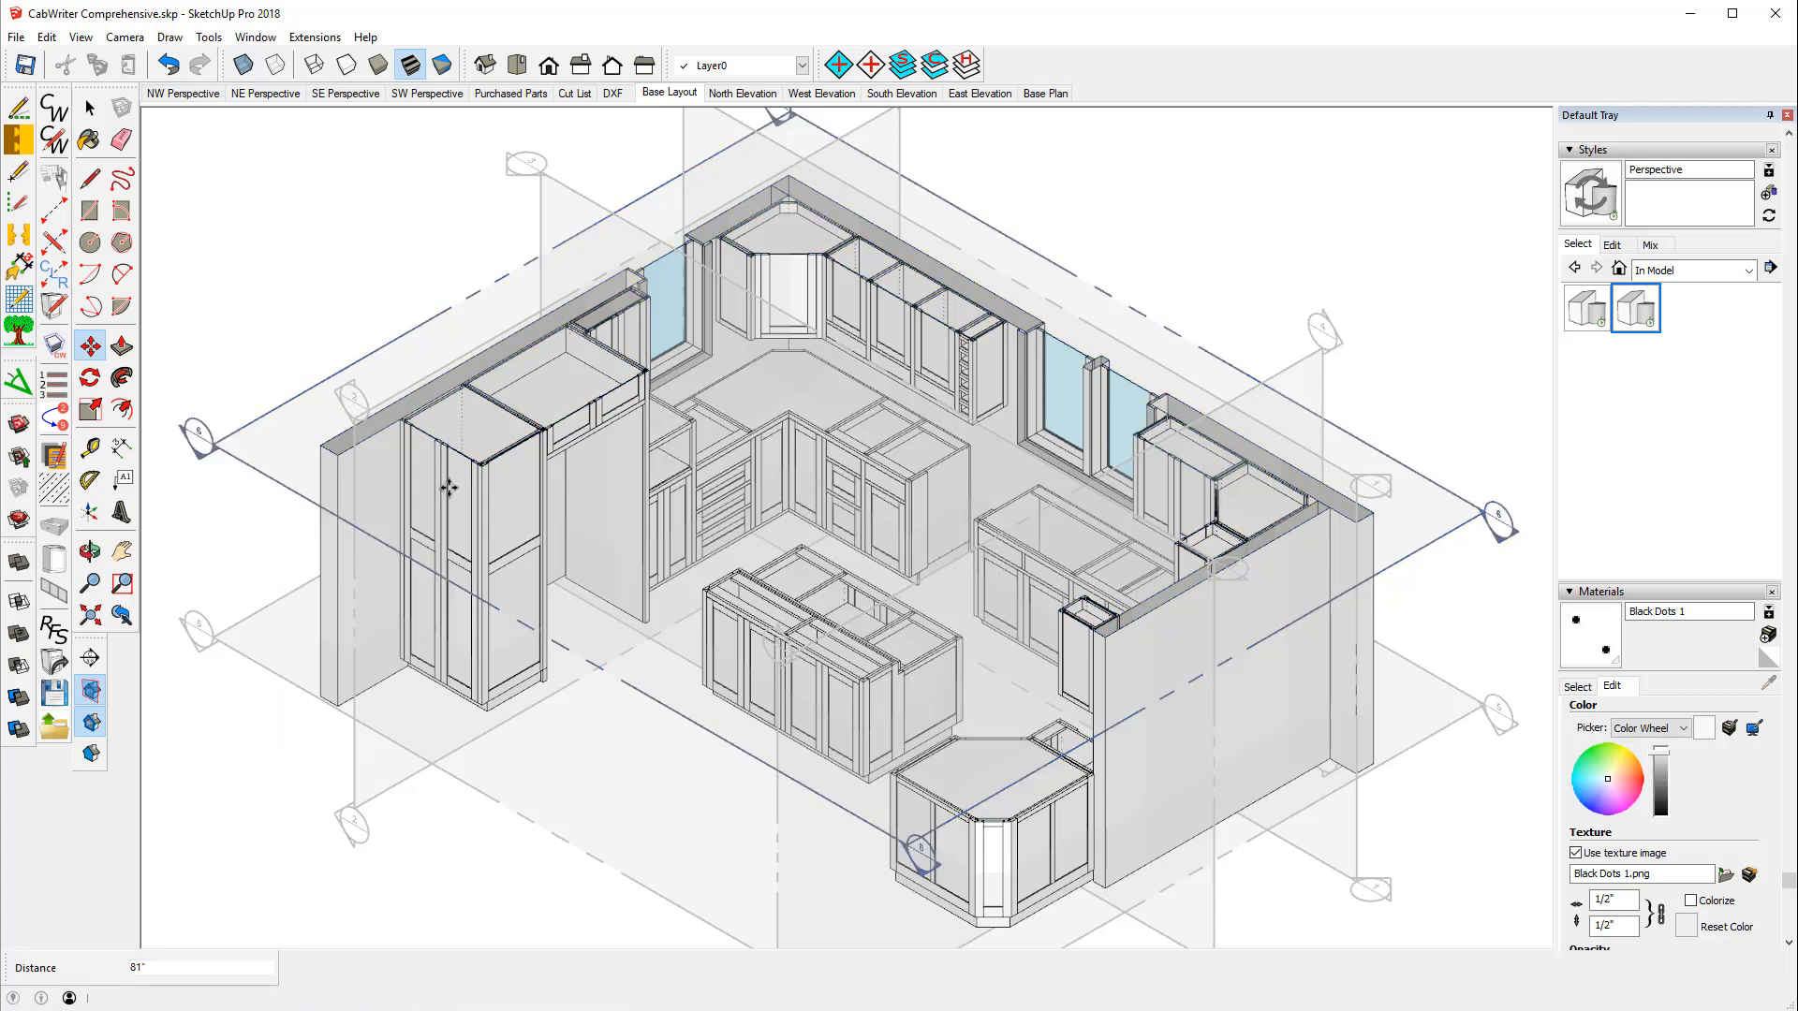
key(m)
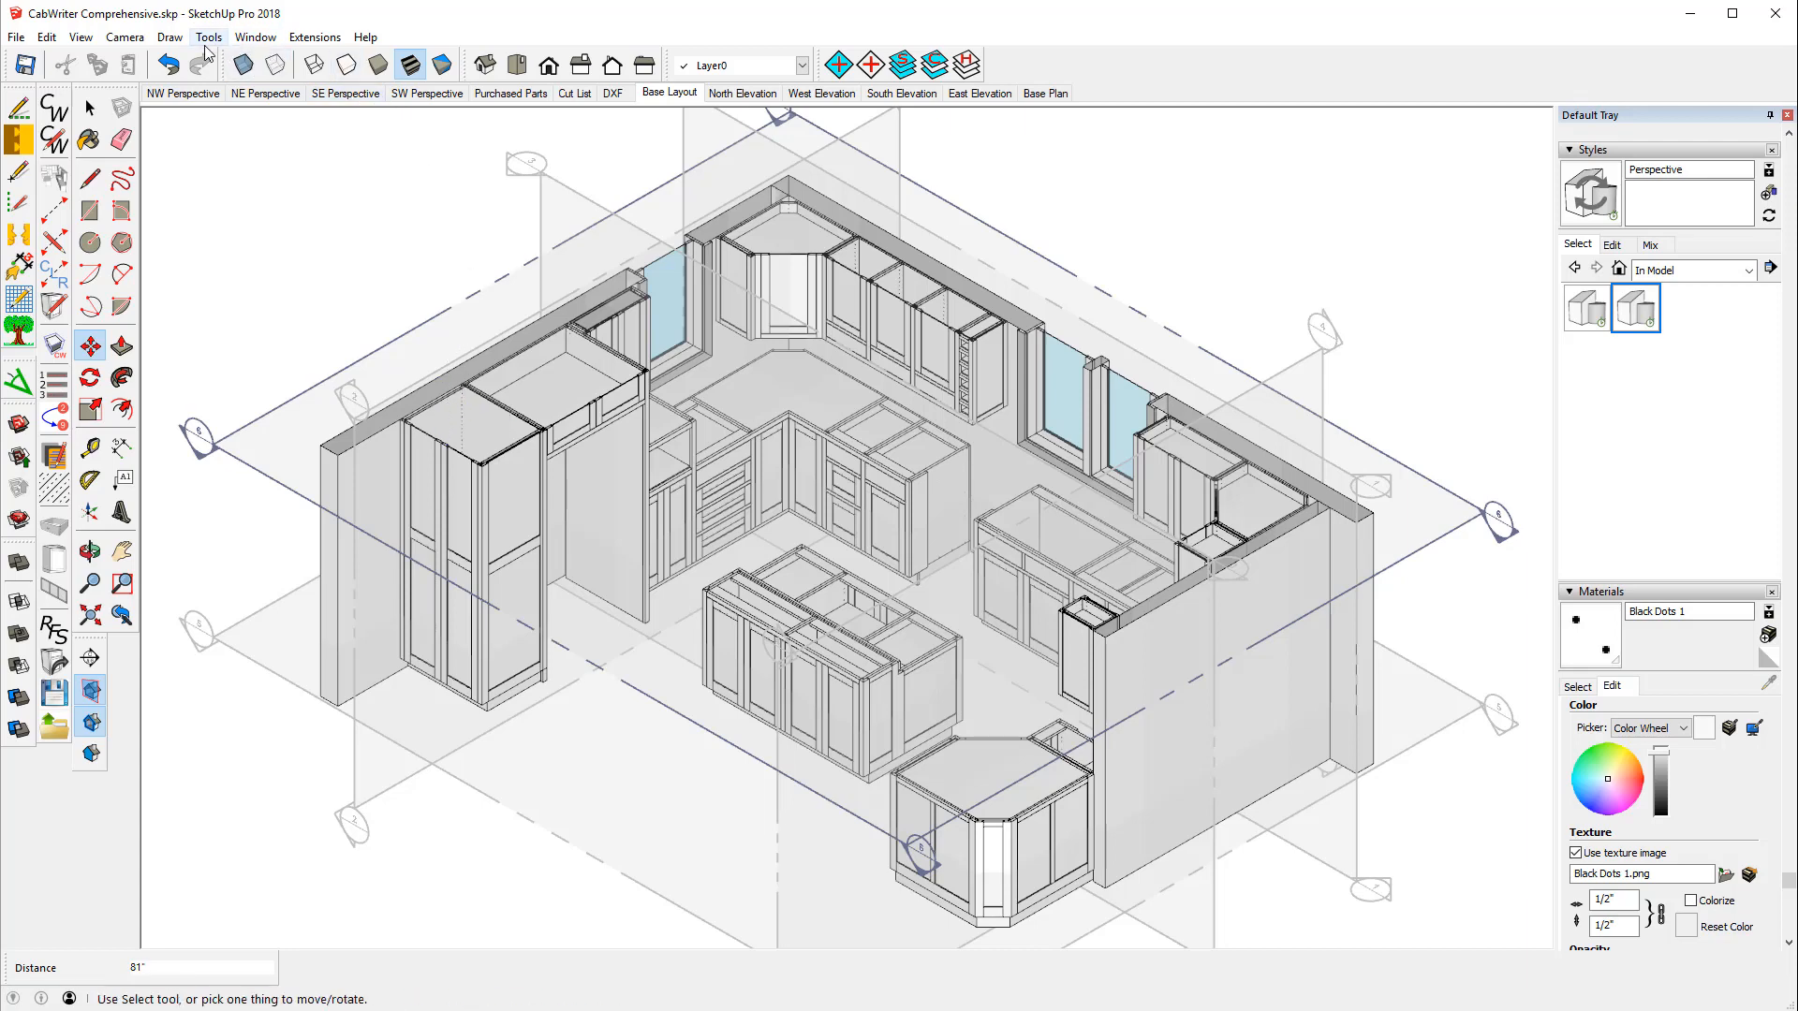
- Create a CabWriter section from the section plane named Upper Plan for all objects with the Front section color
click(169, 37)
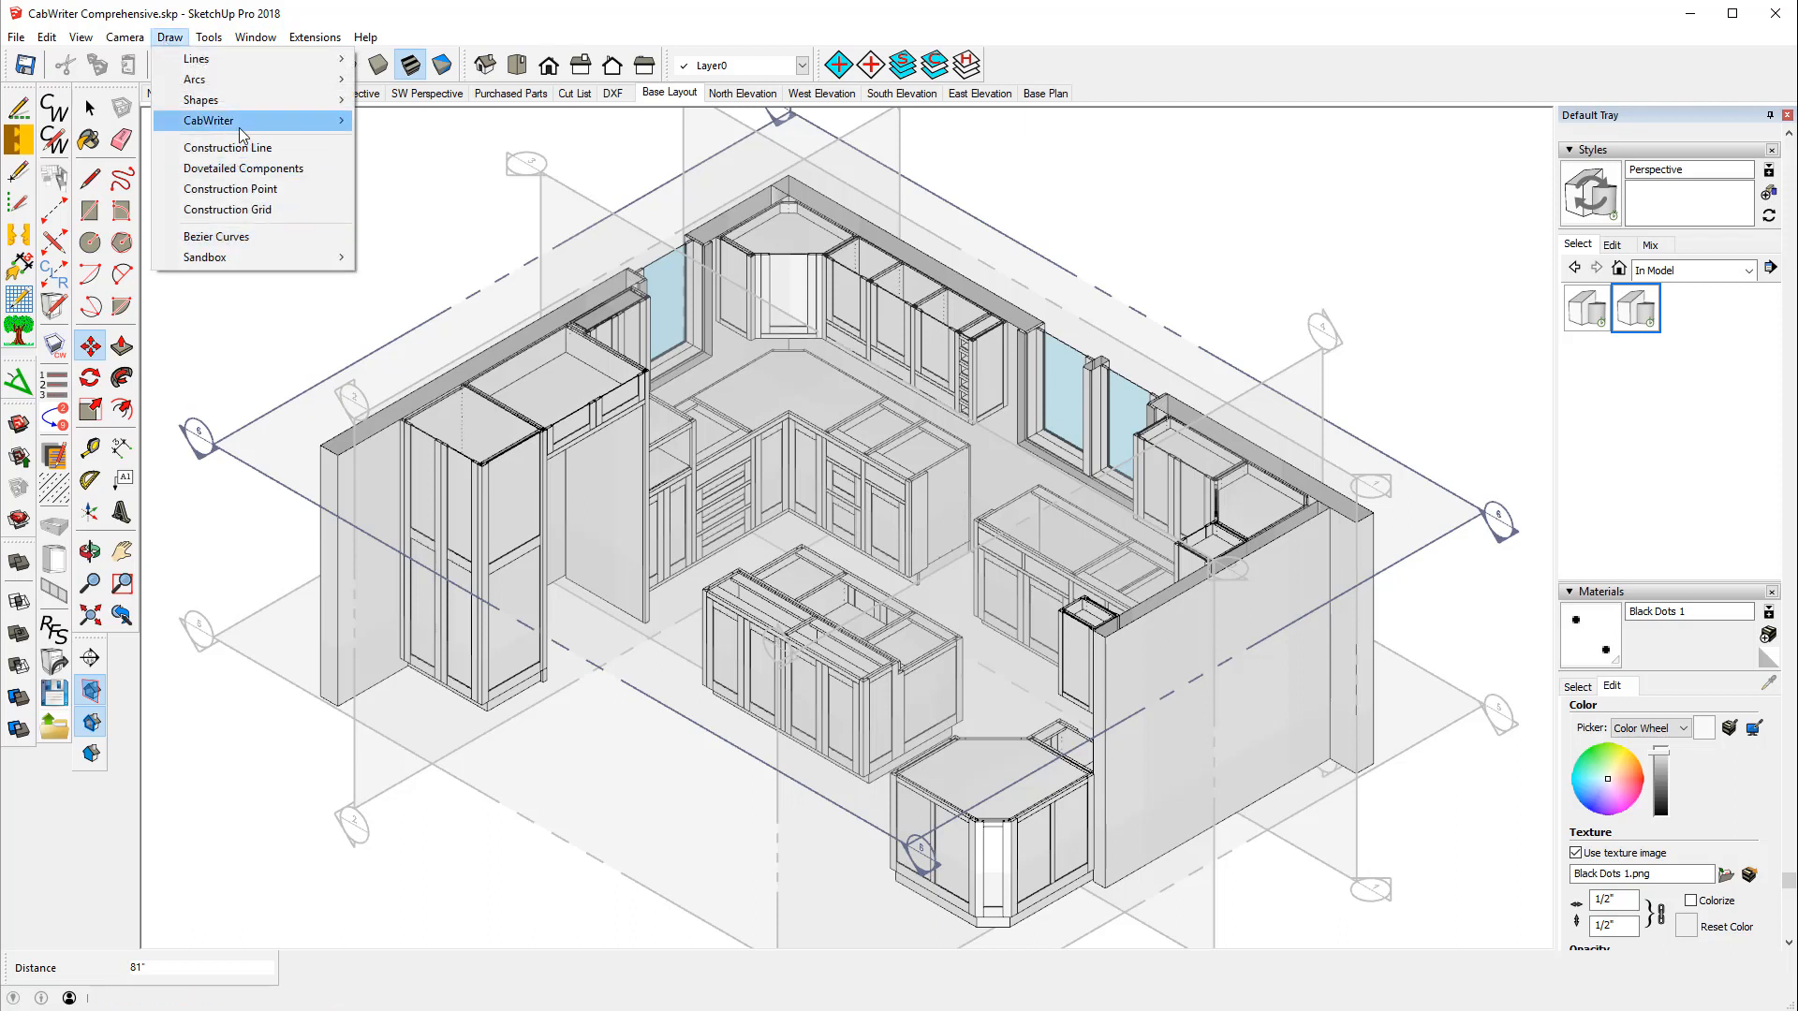
mouse_move(241, 125)
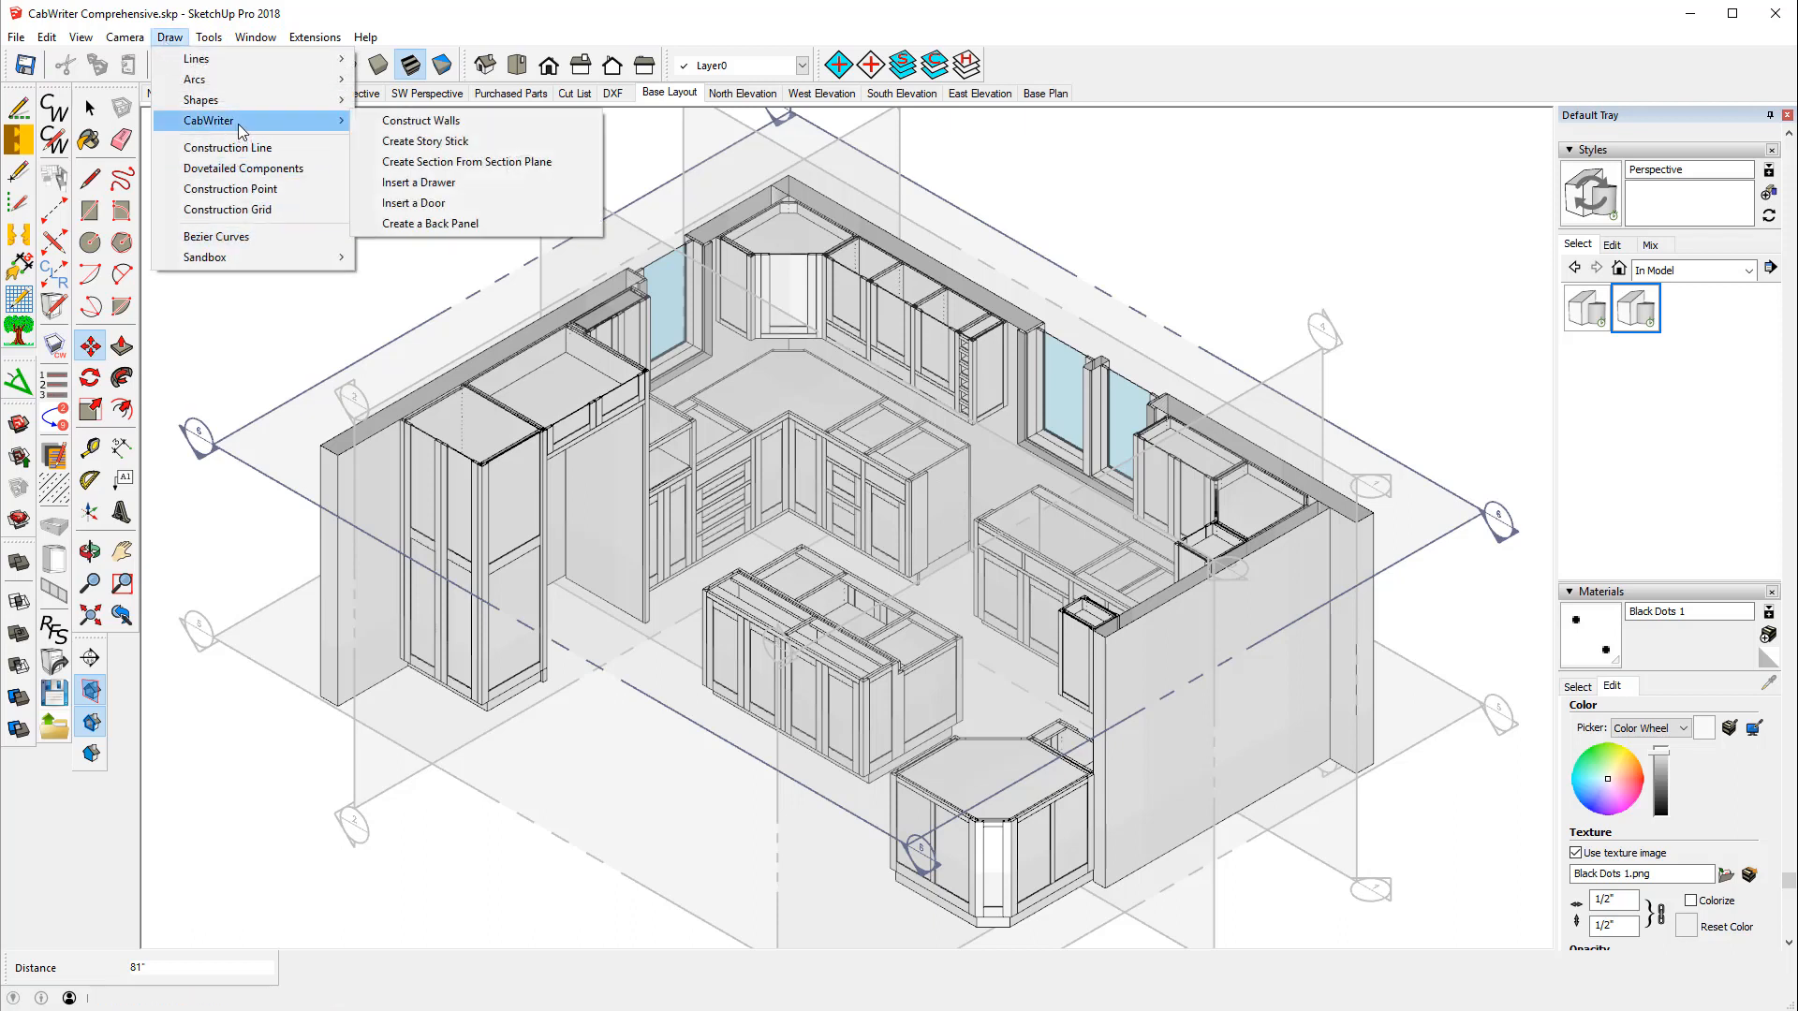
click(466, 167)
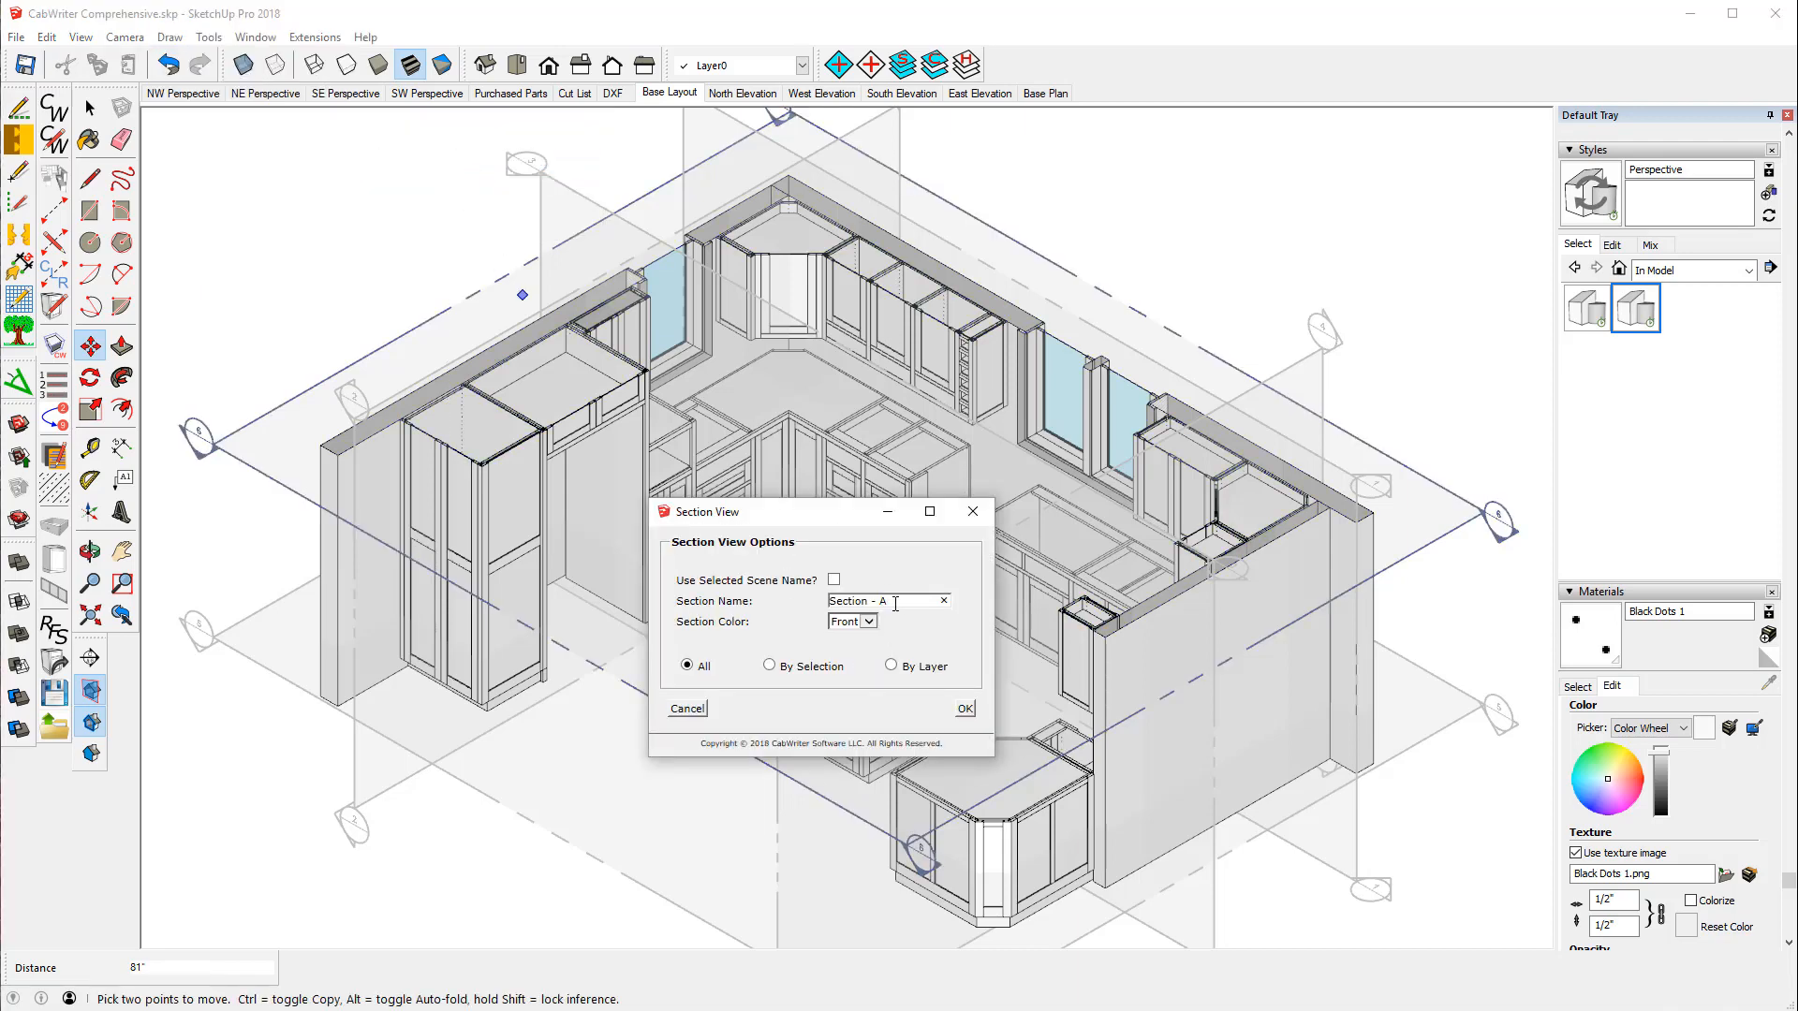
drag(895, 604, 833, 609)
text(Upper Plan)
click(966, 710)
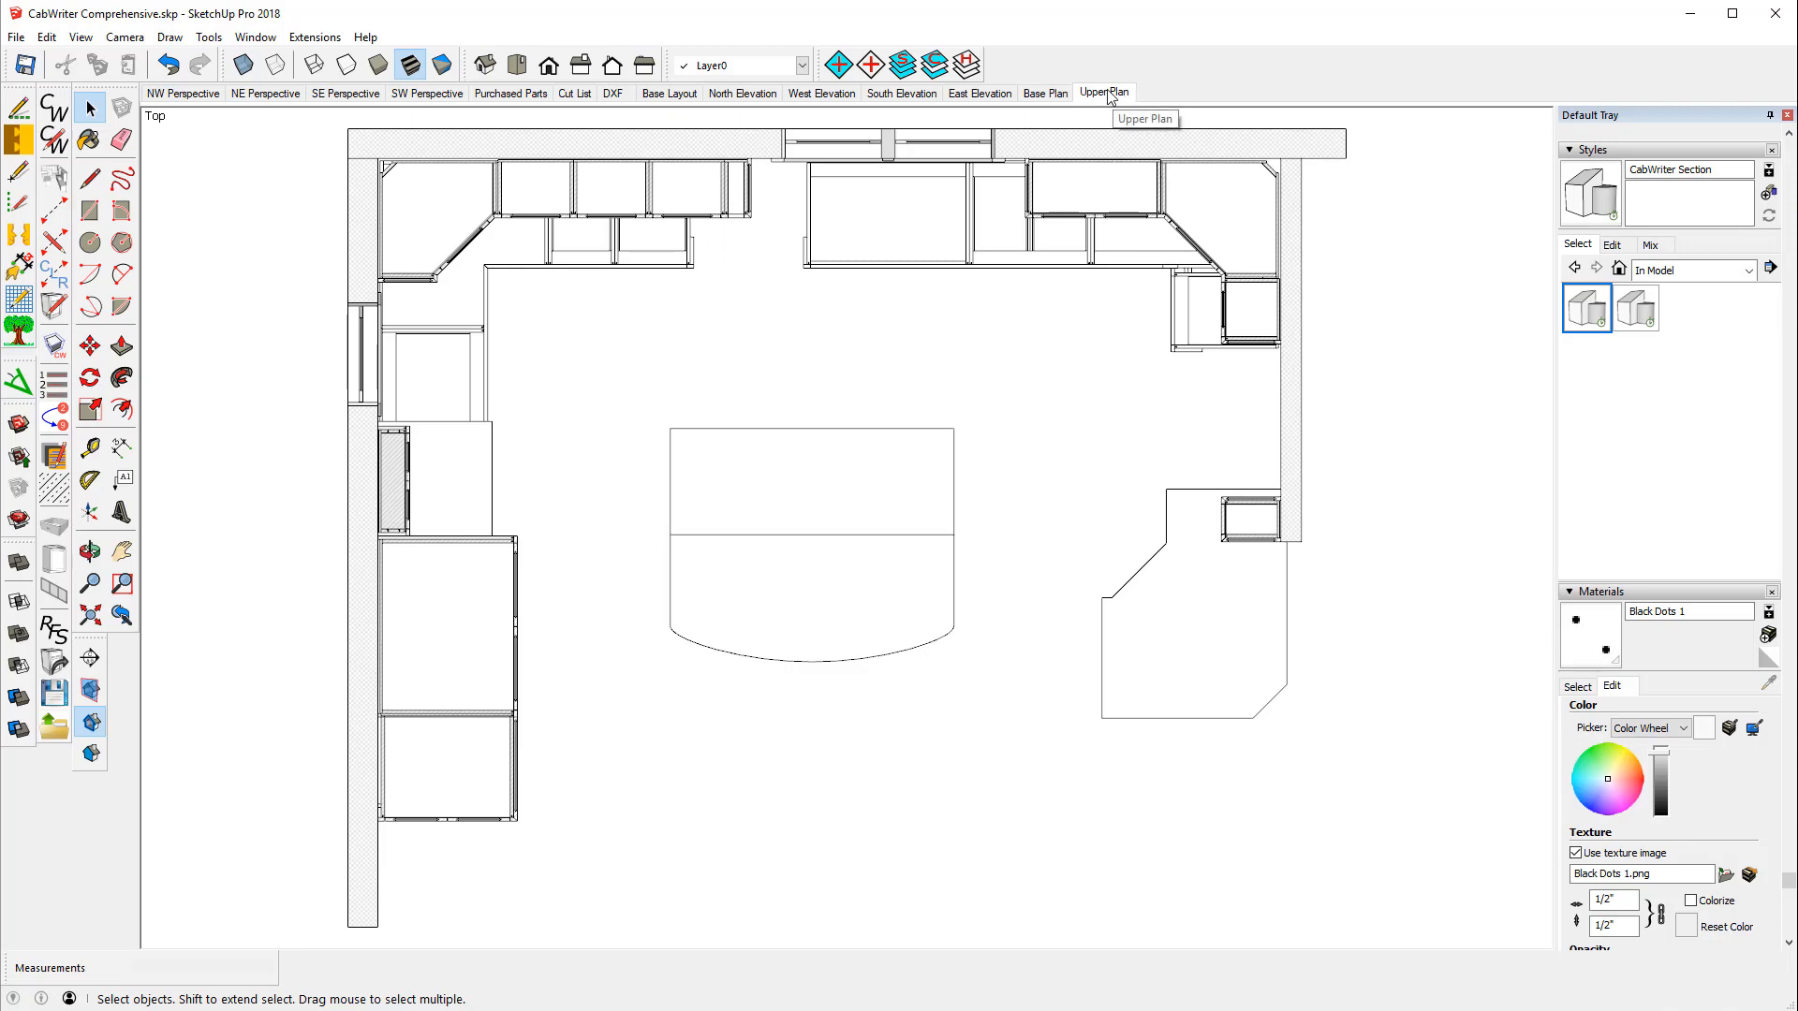
- Show the Upper Plan section in isometric view and hide the Z - Upper Plan layer to compare the cut wall faces without hatching
click(484, 67)
scroll(569, 506, down, 2)
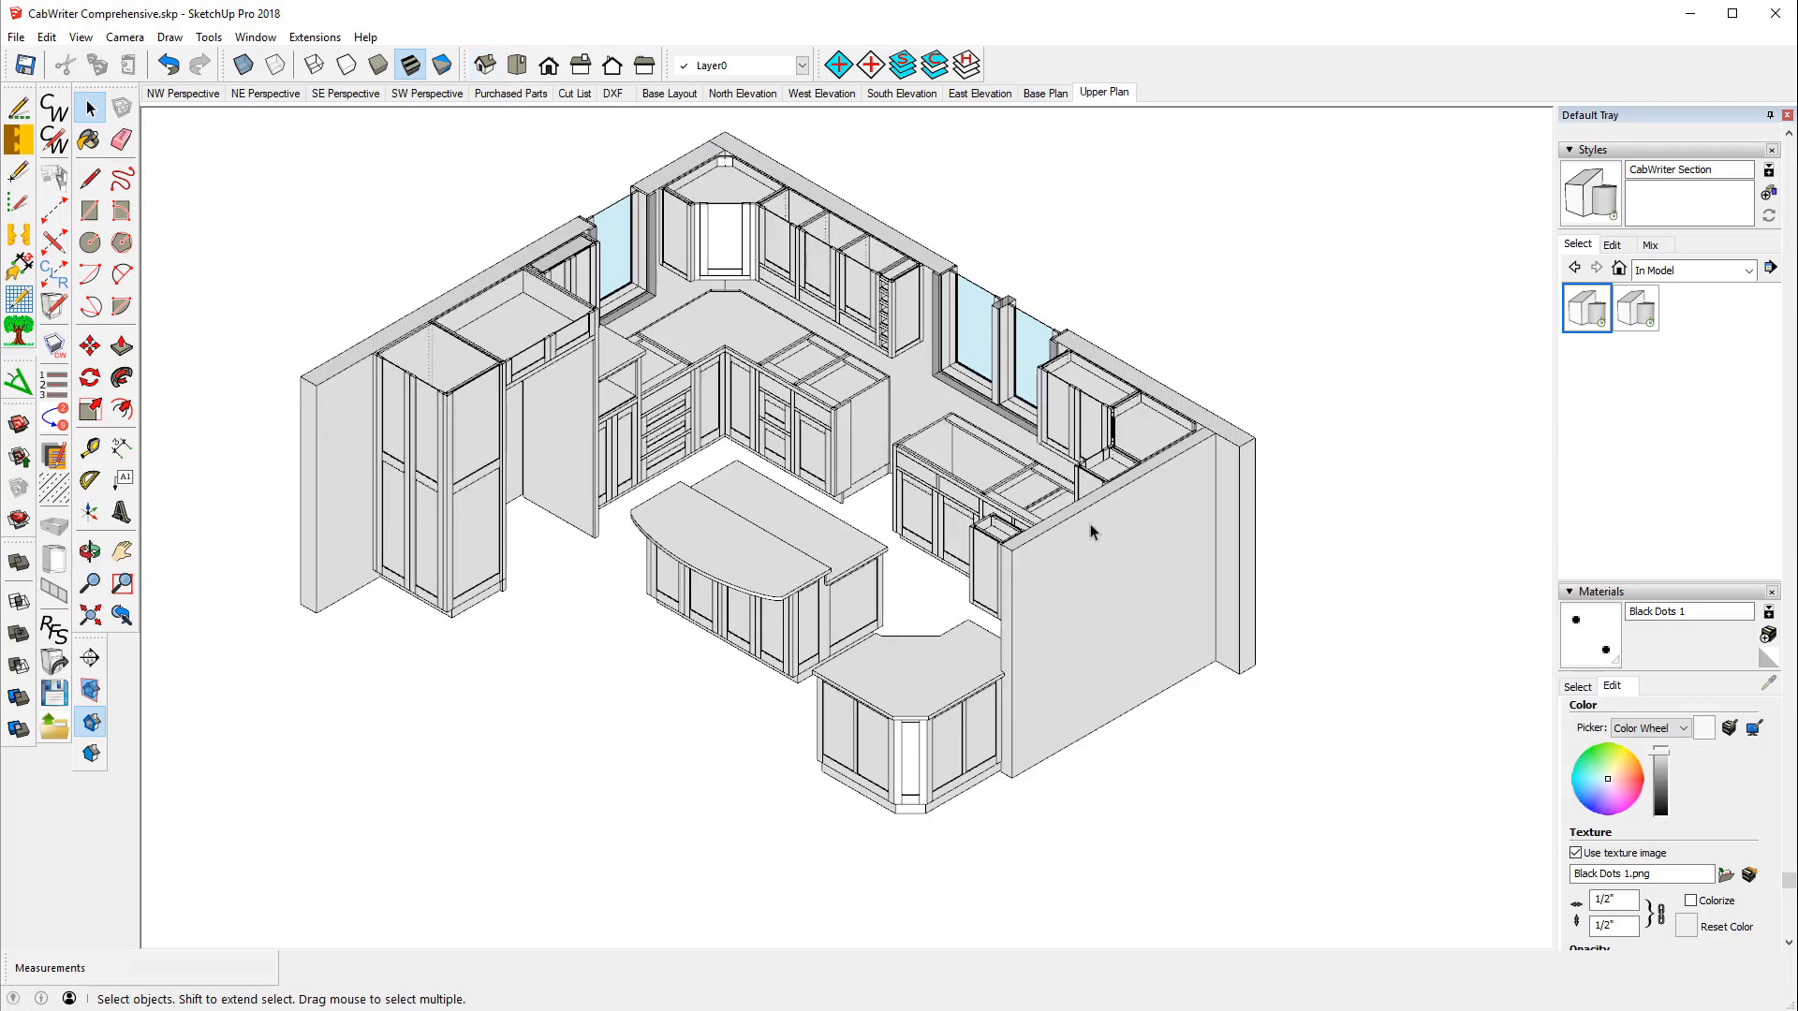
scroll(1240, 407, up, 5)
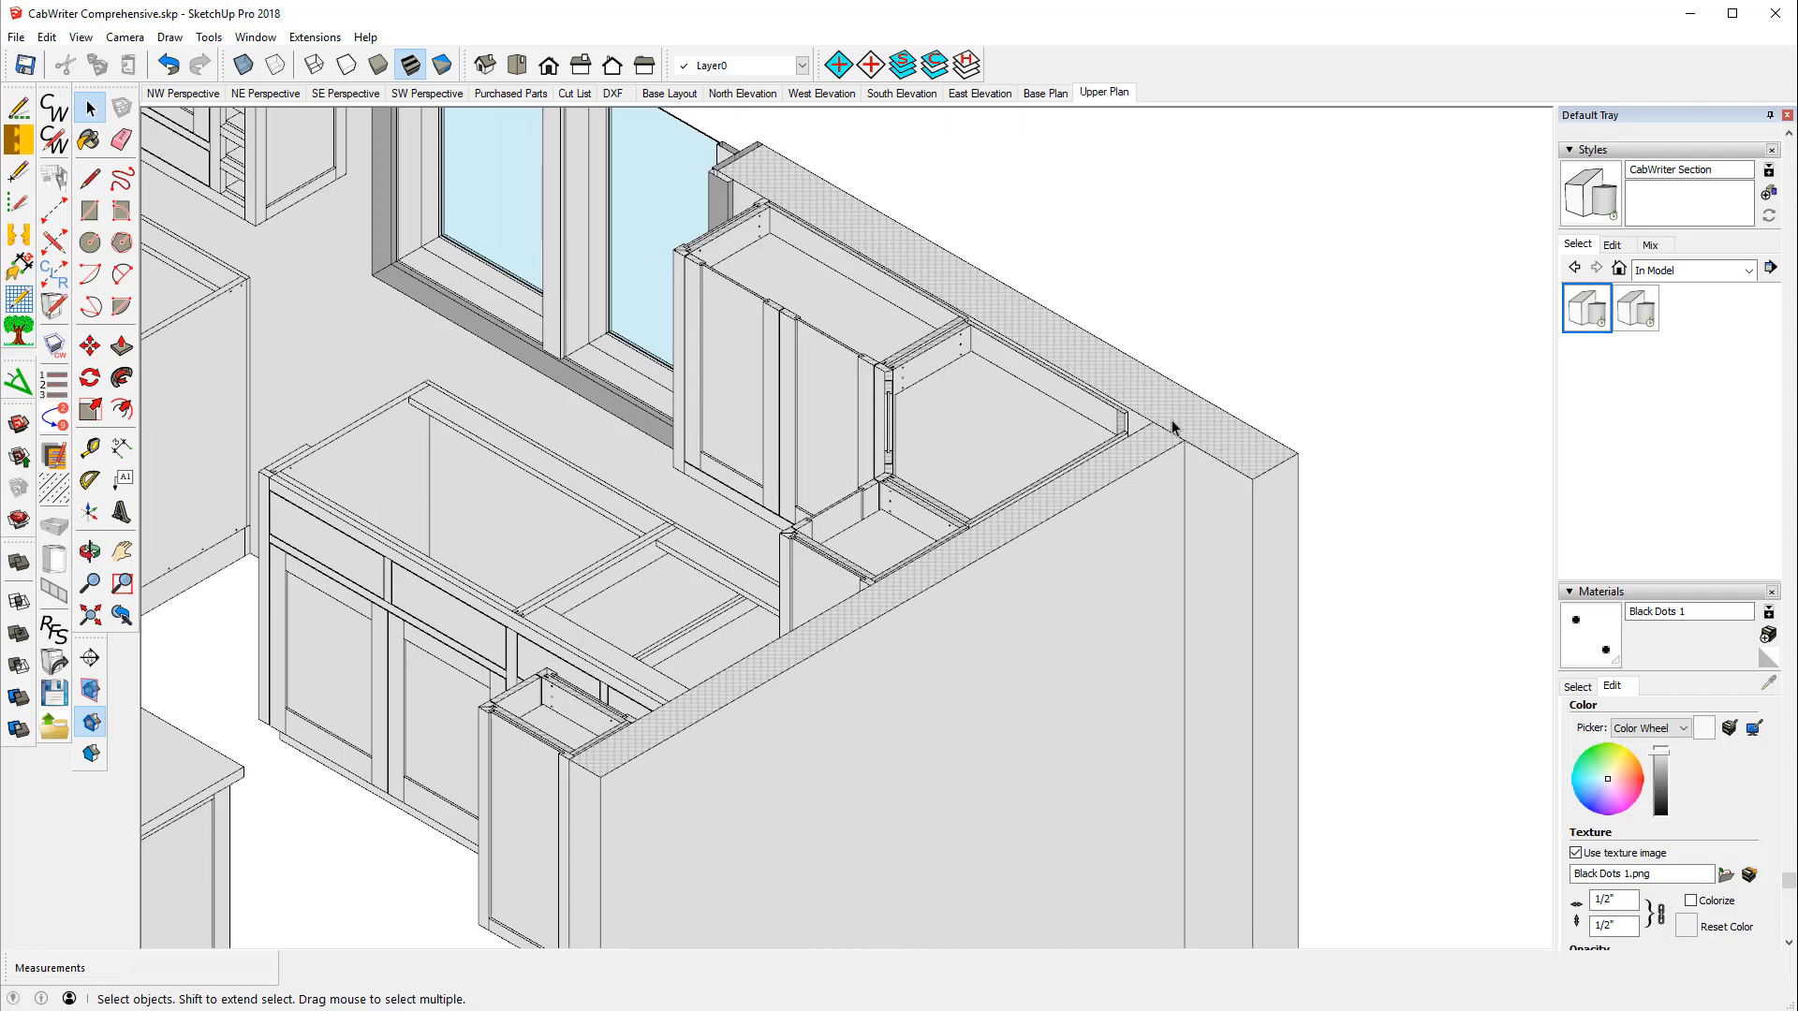
scroll(1171, 419, up, 2)
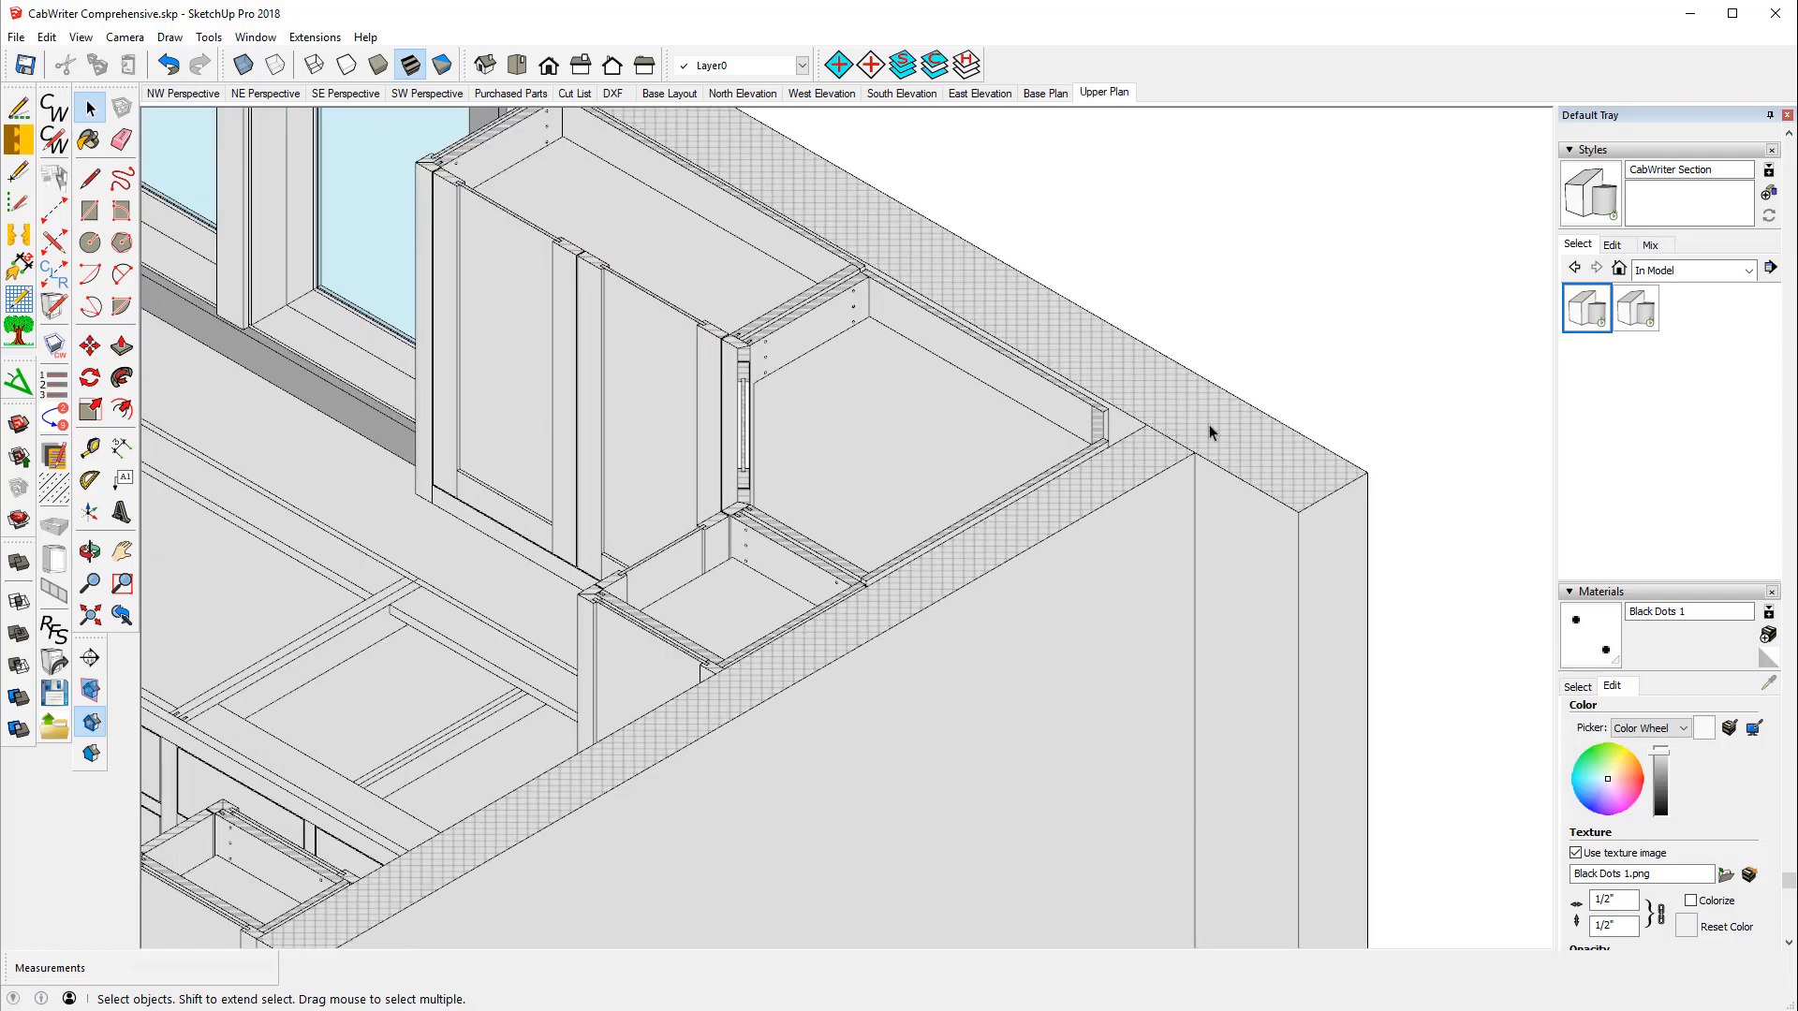
scroll(1652, 400, up, 6)
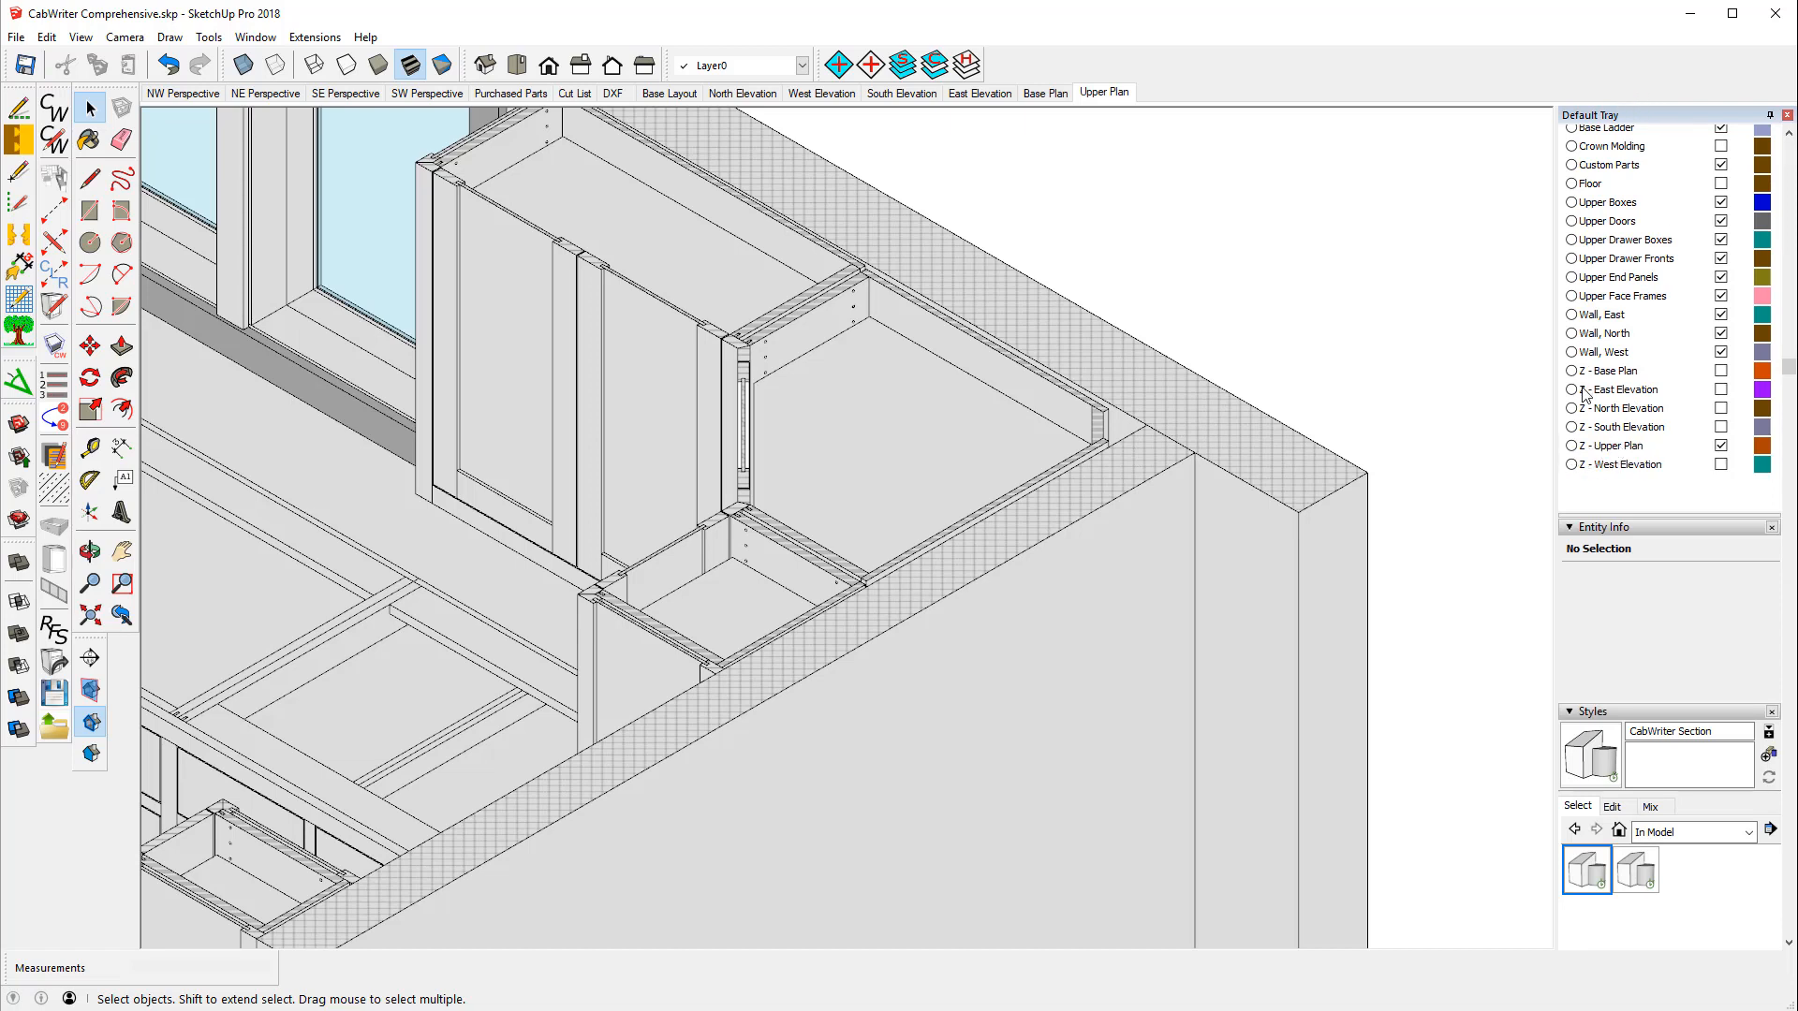
click(1721, 447)
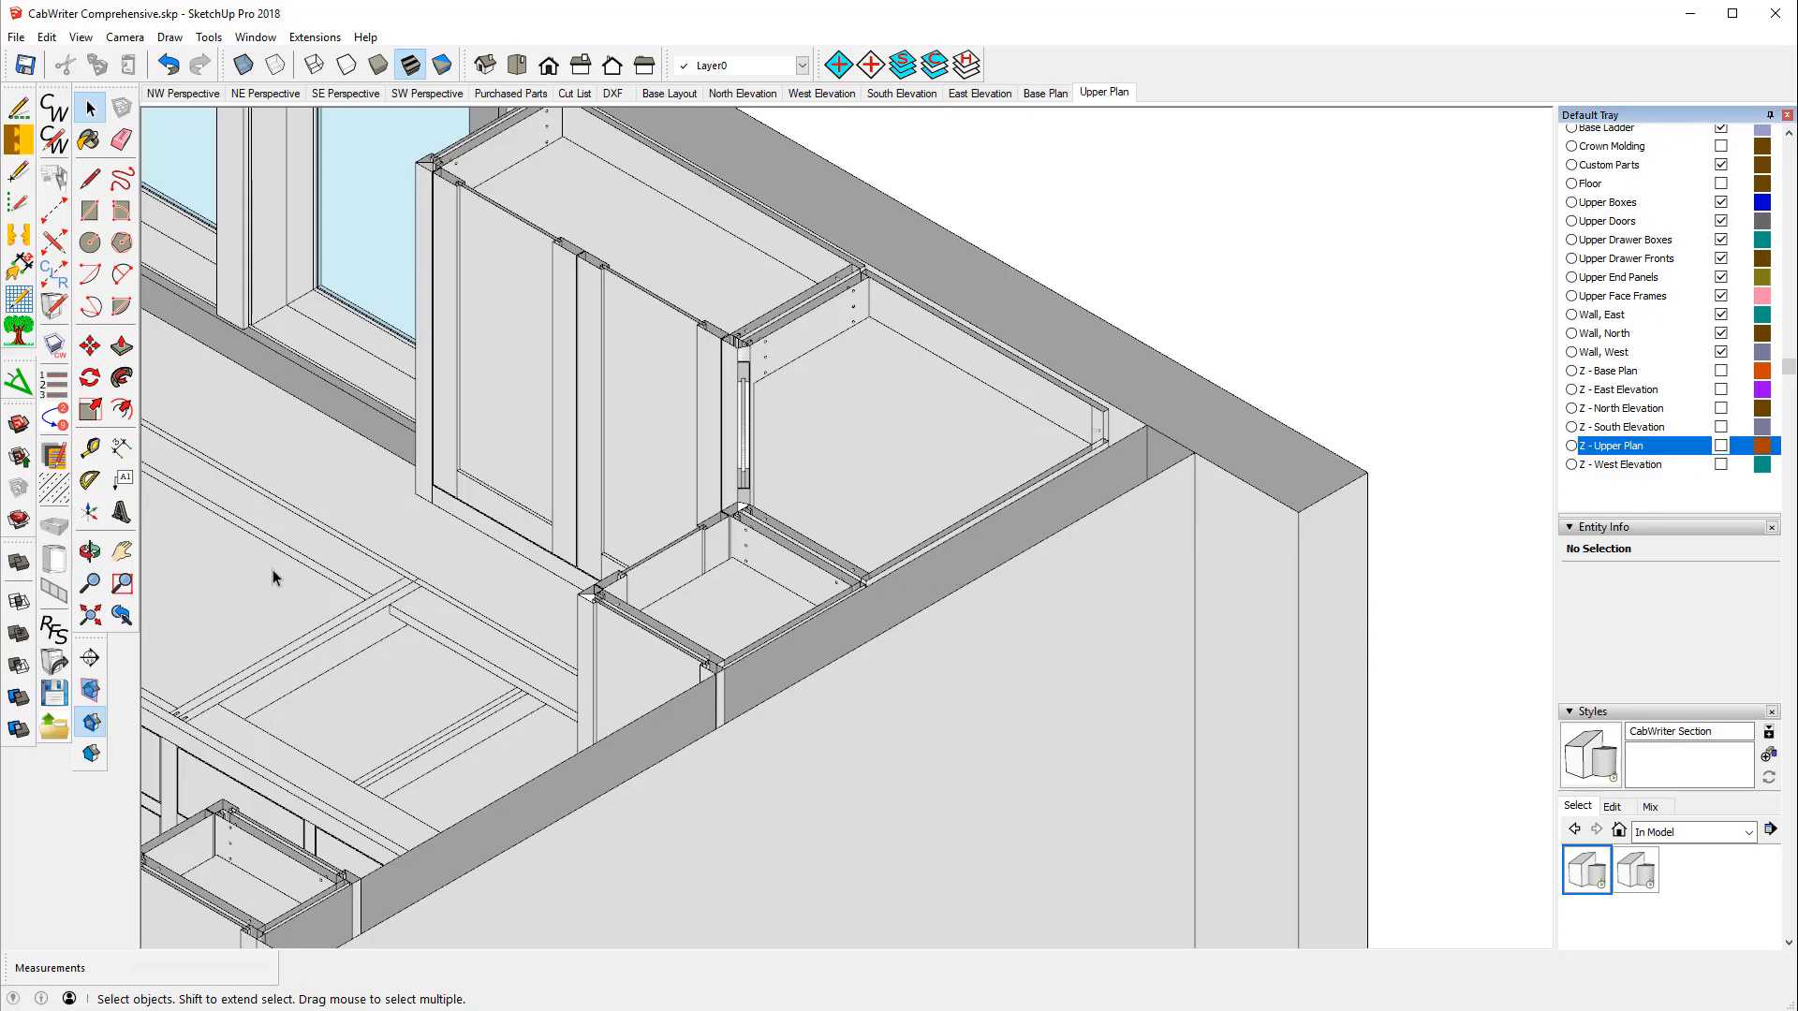
- View the Upper Plan cut from the top and make the Z - Upper Plan layer visible to display its hatching
click(90, 551)
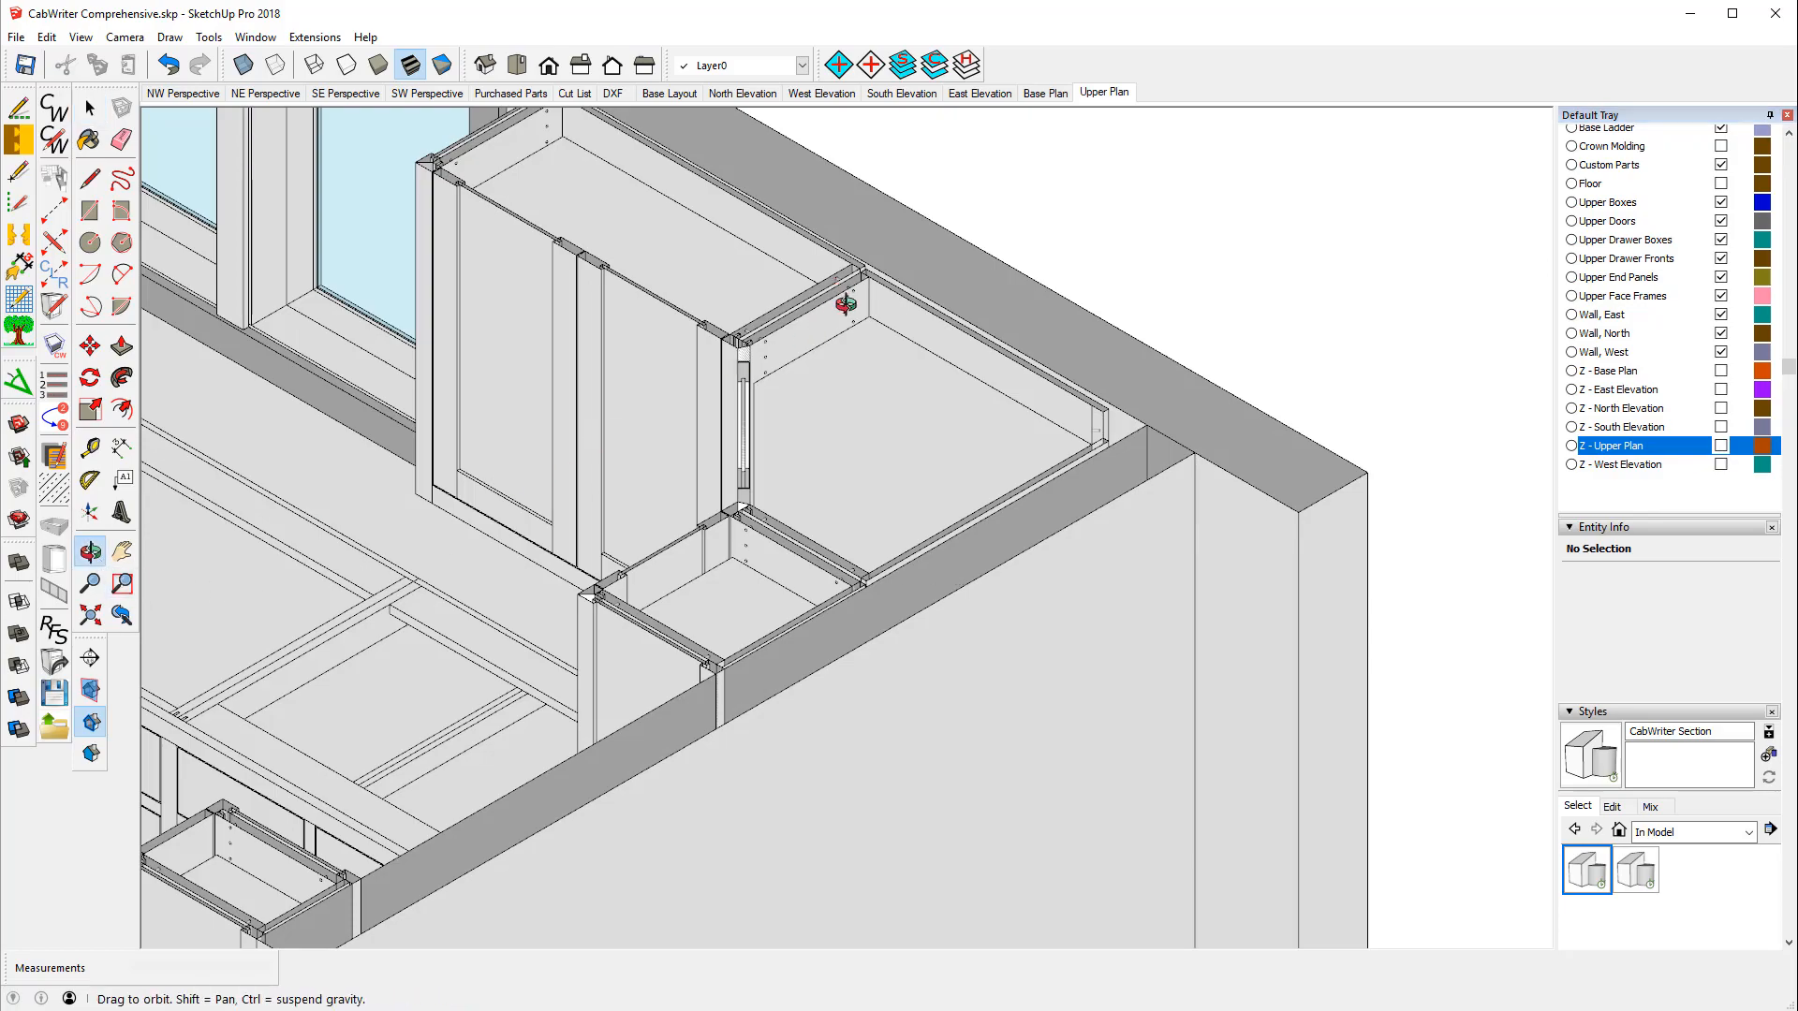
drag(842, 290, 964, 644)
drag(704, 375, 563, 270)
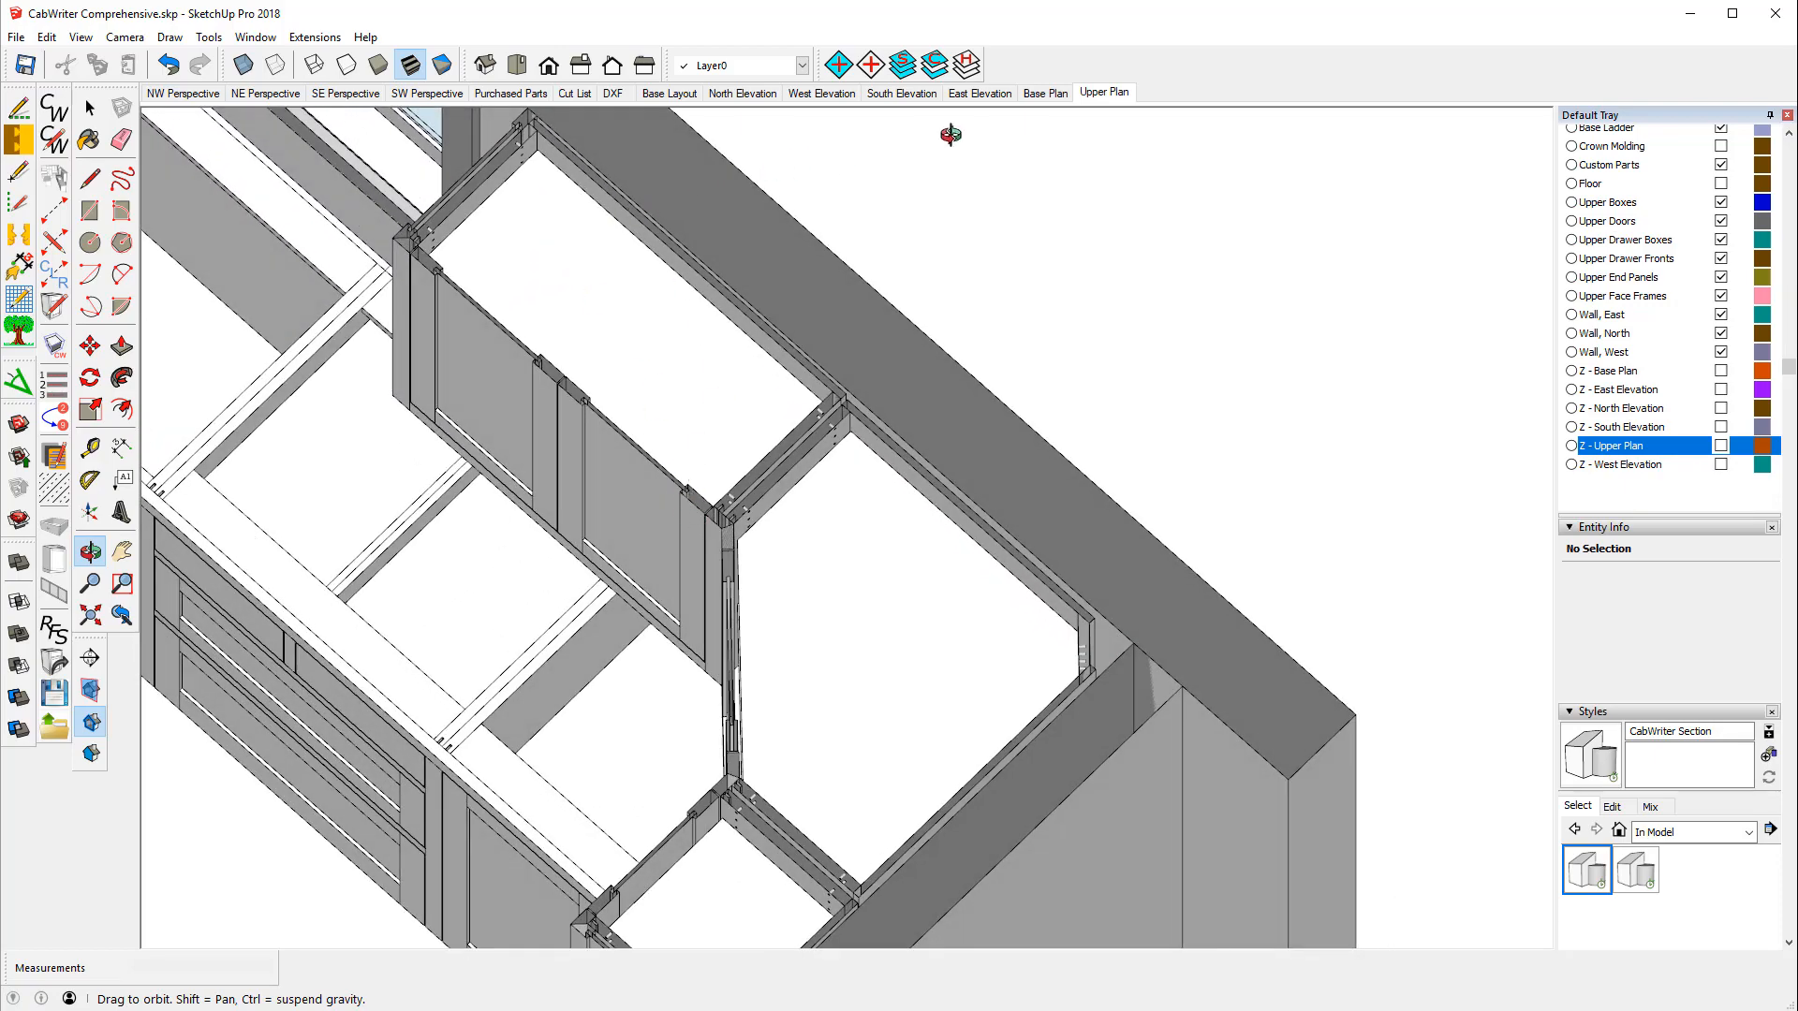
click(516, 65)
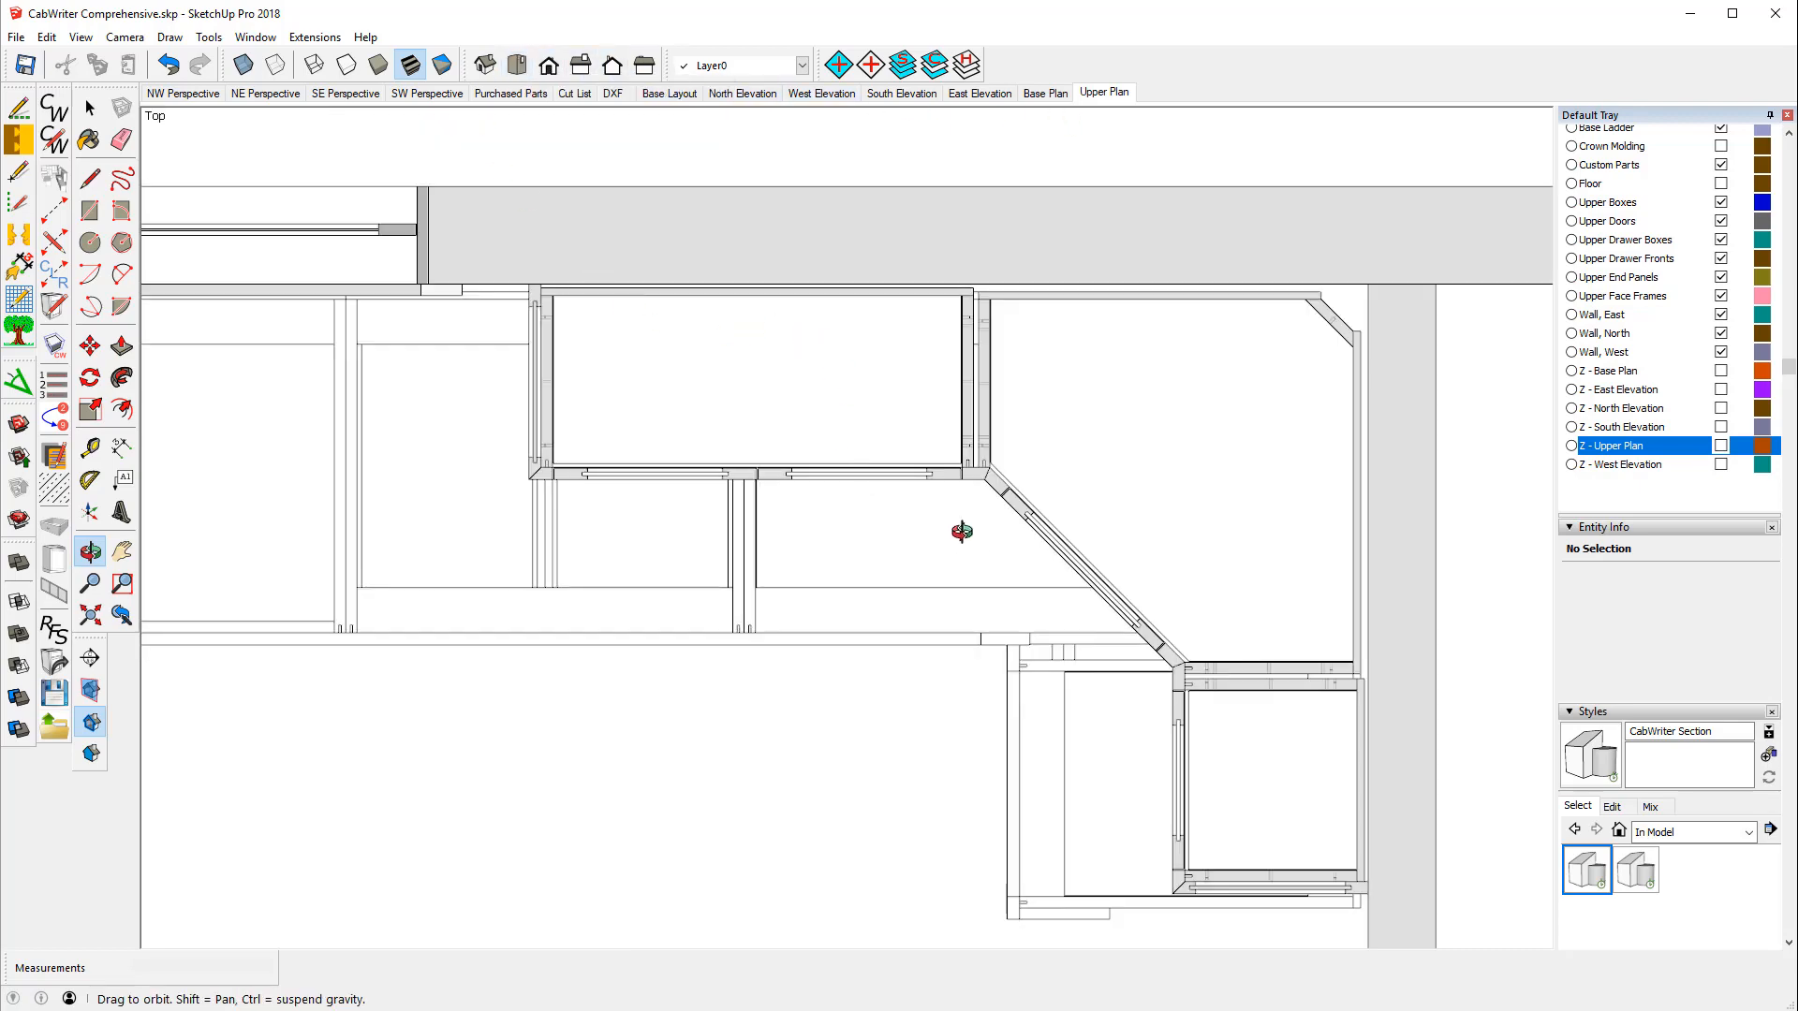
scroll(983, 445, up, 5)
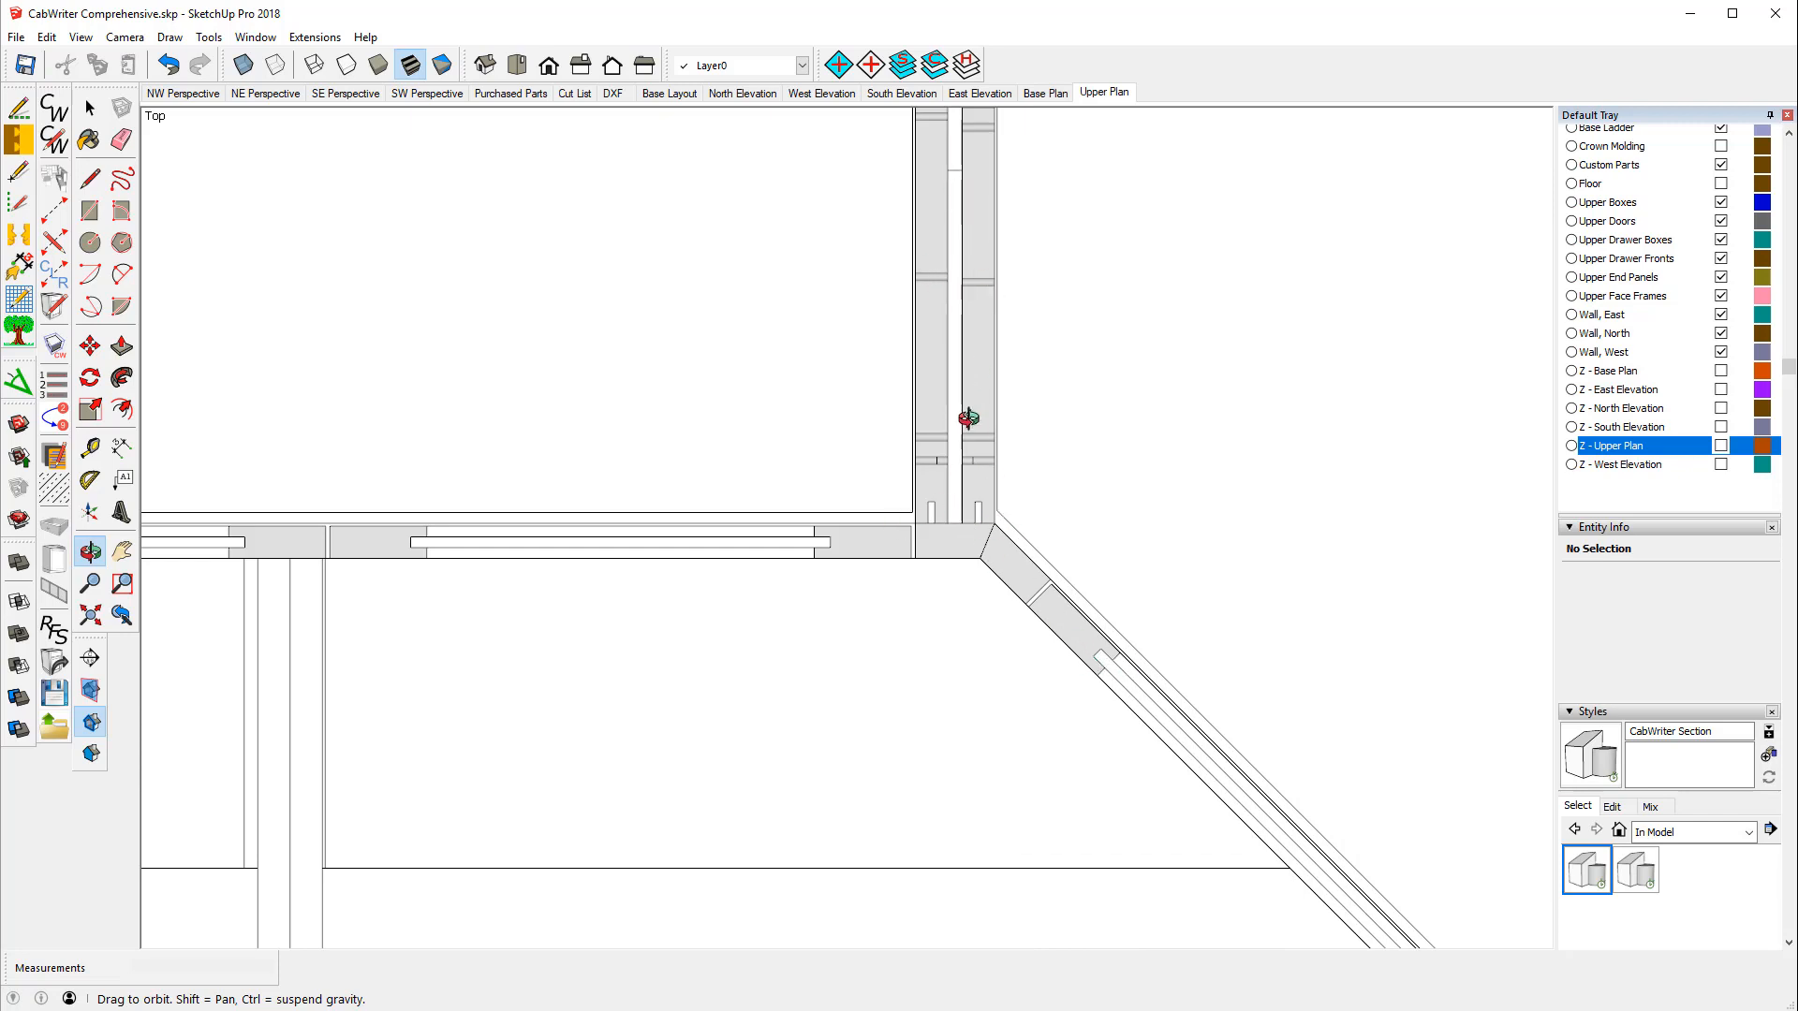
scroll(749, 553, down, 4)
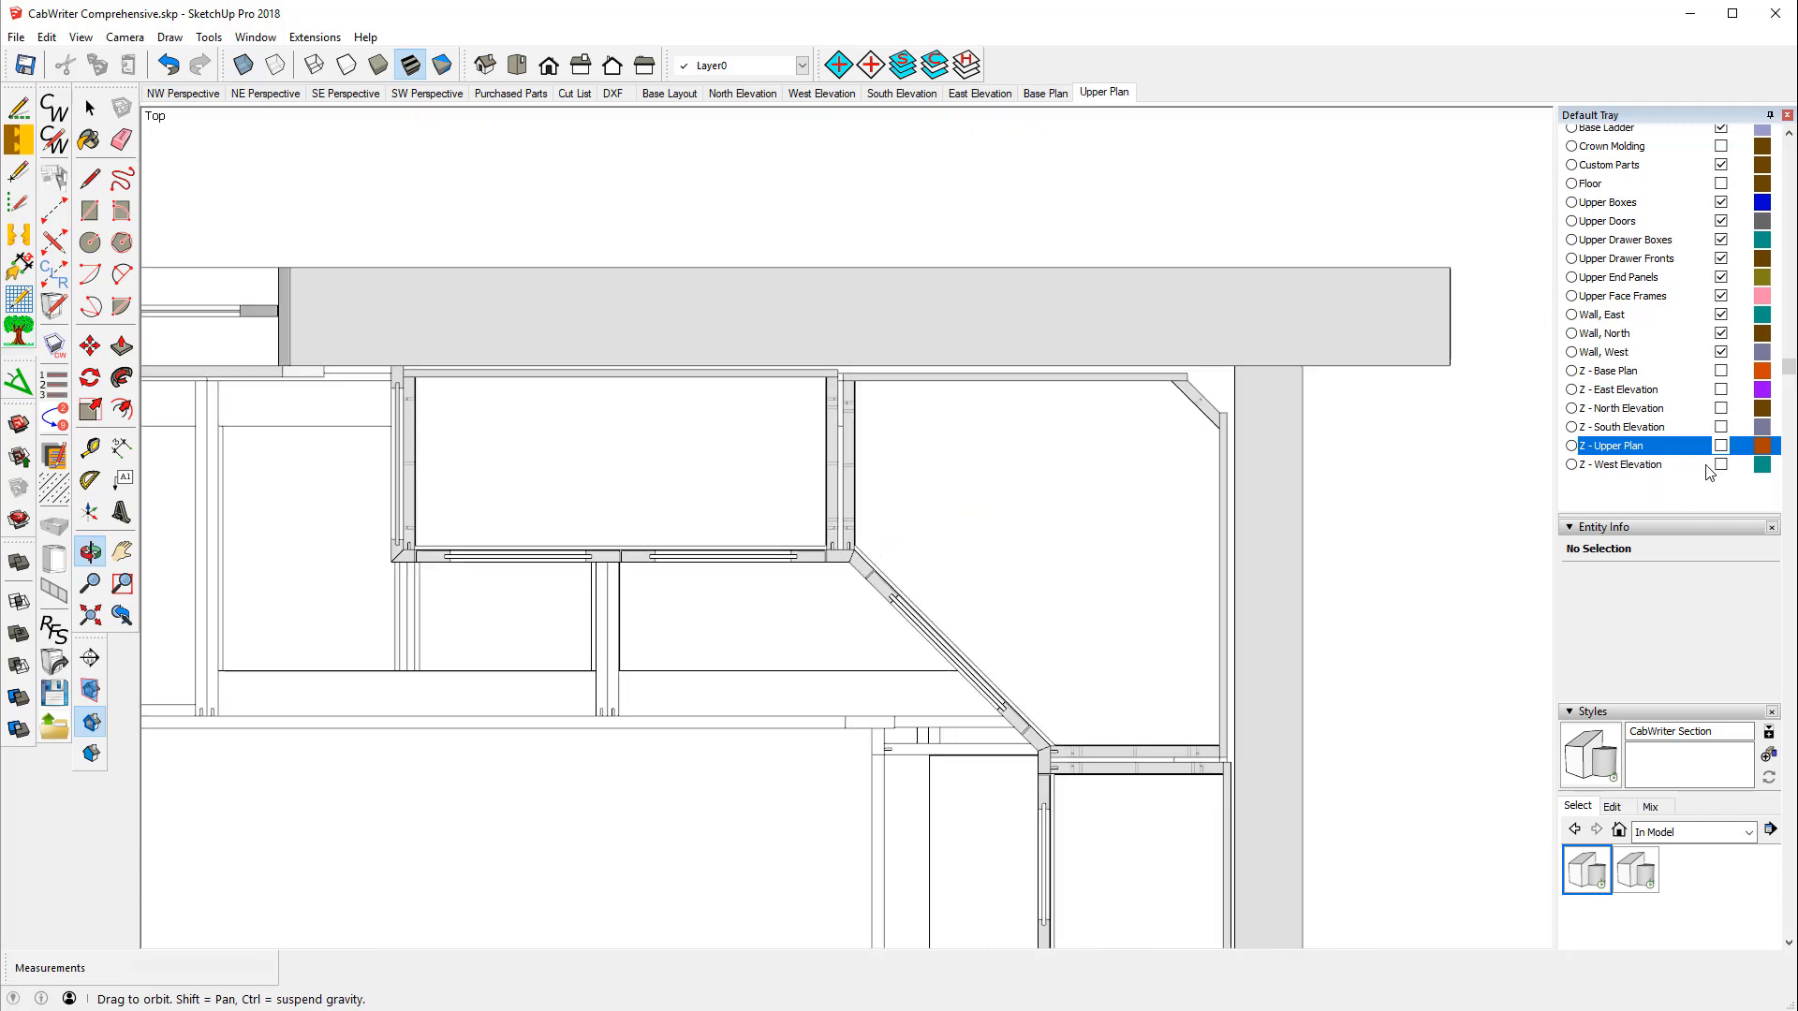
click(1722, 446)
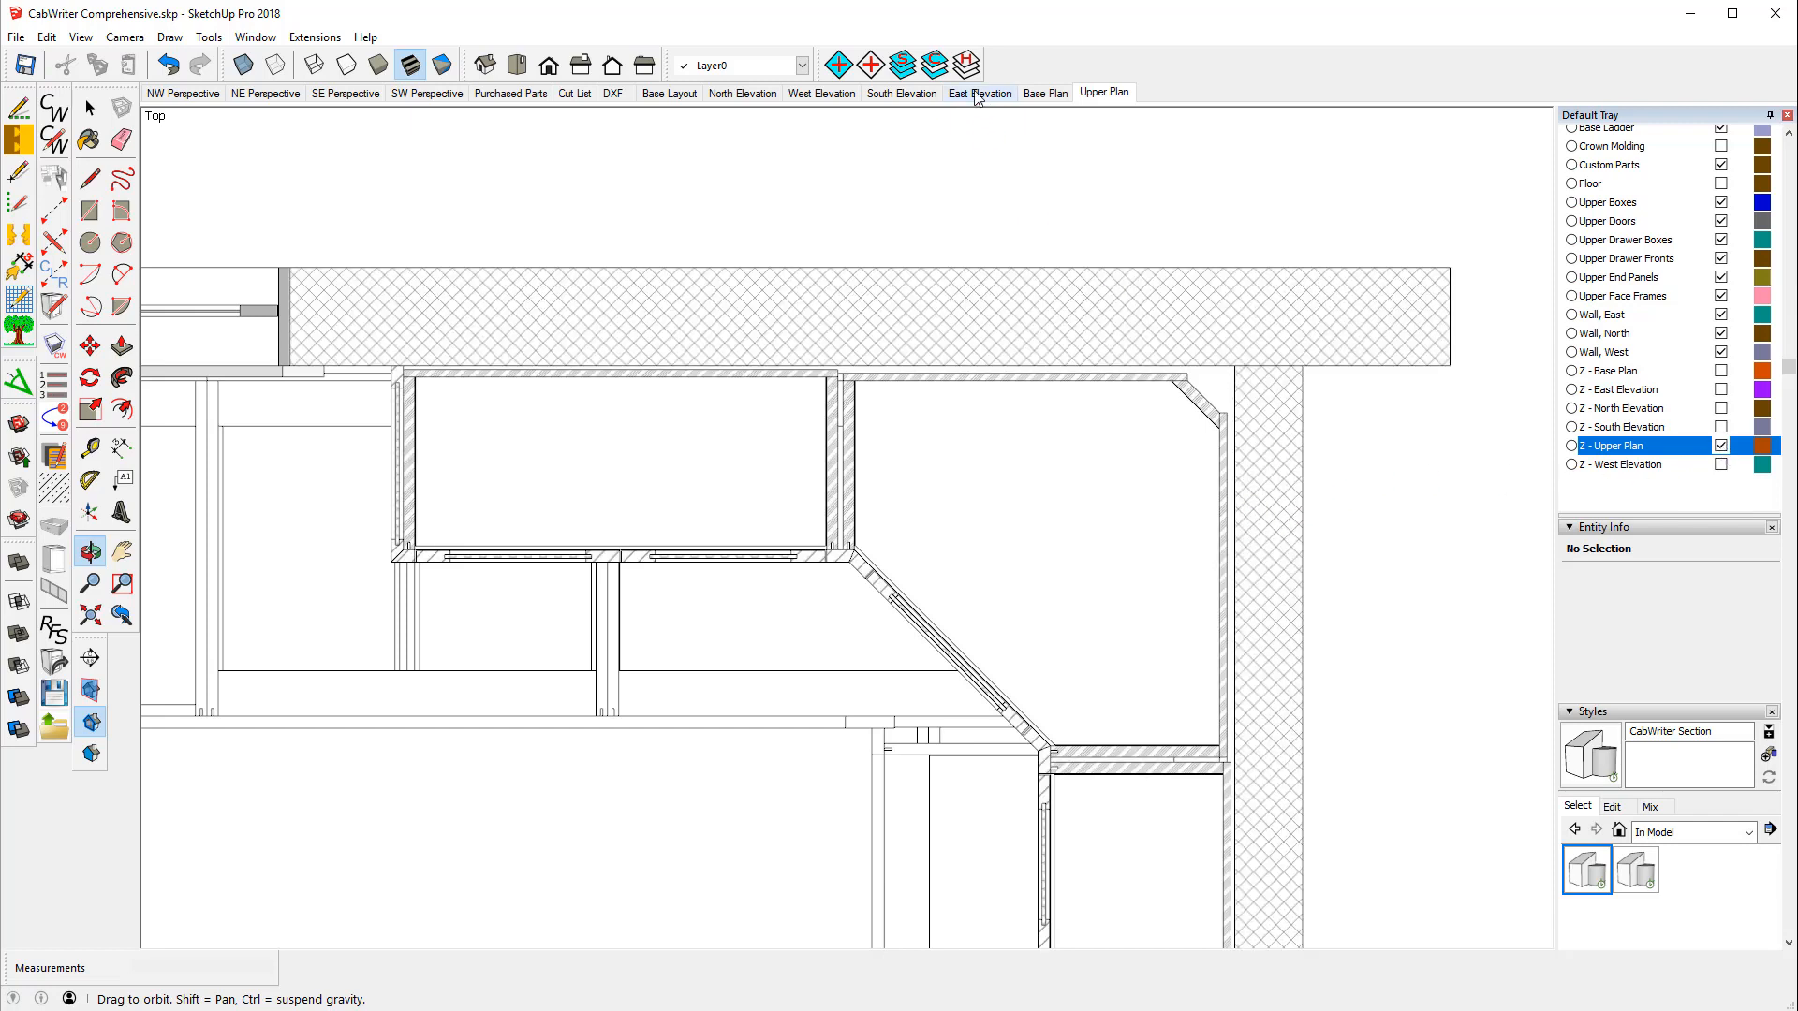
- Restore the Upper Plan scene's saved view and examine the hatched walls and upper cabinets
click(1103, 94)
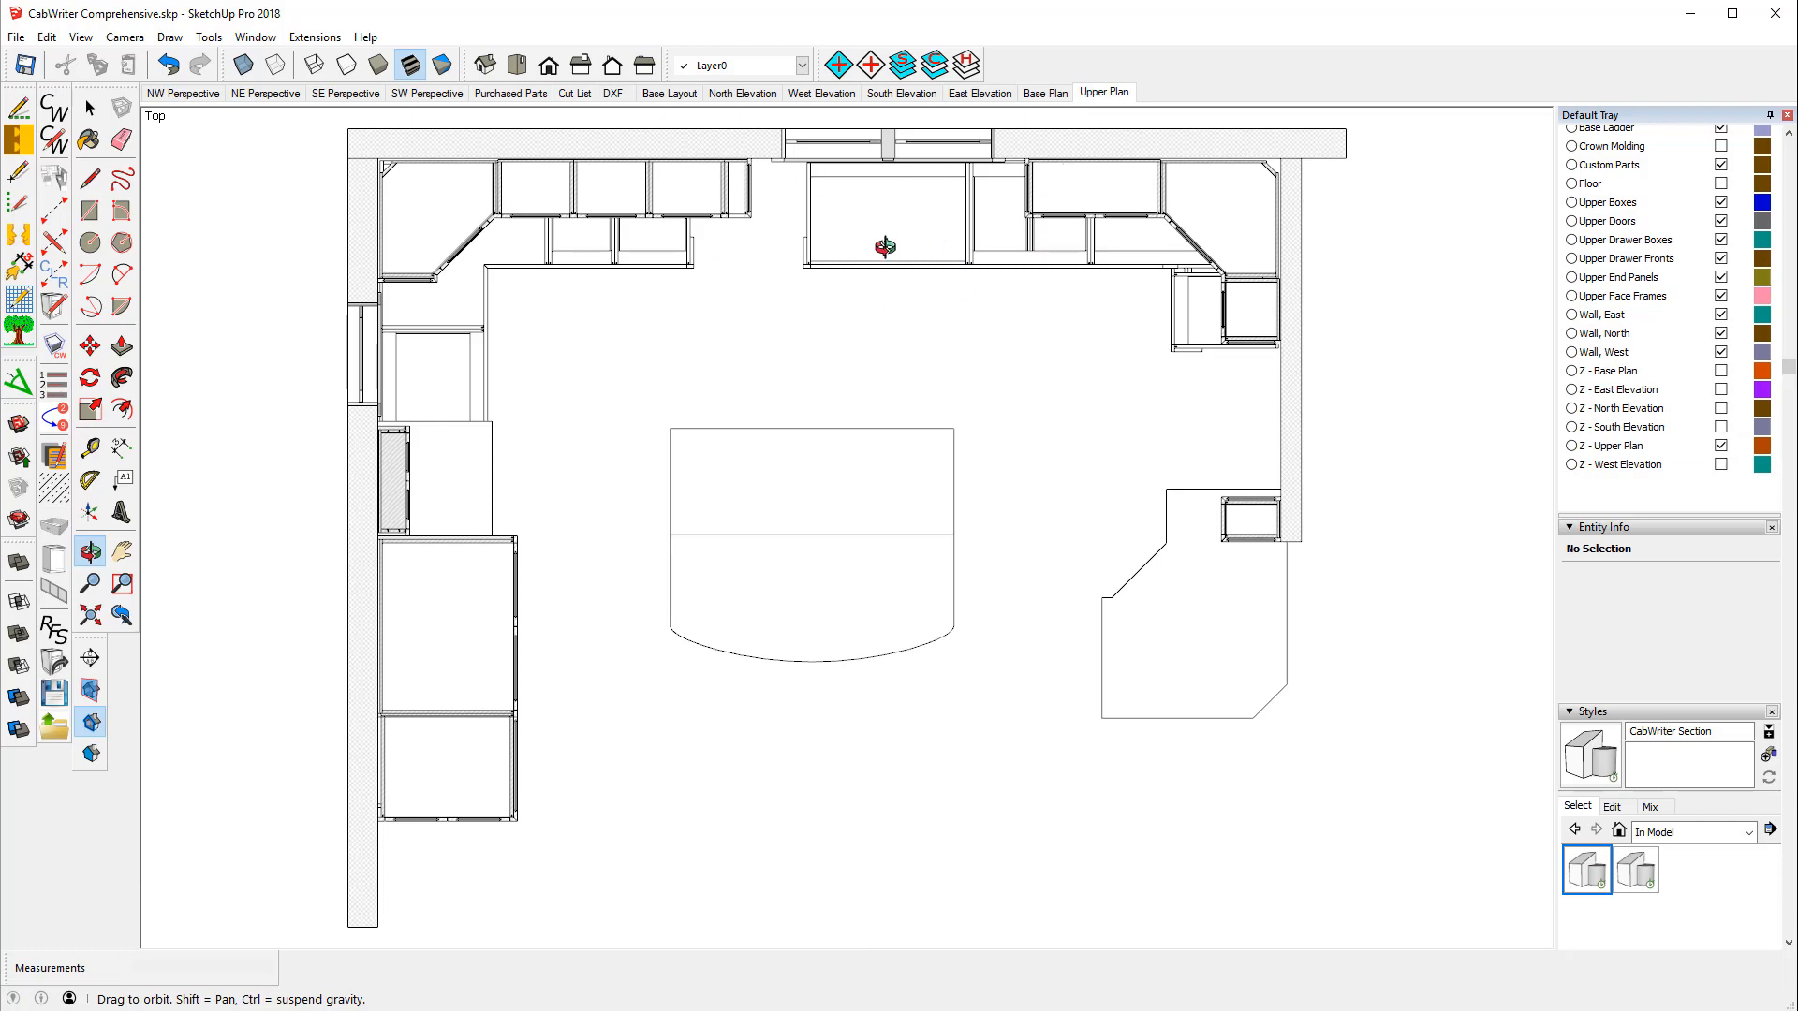
scroll(904, 214, up, 2)
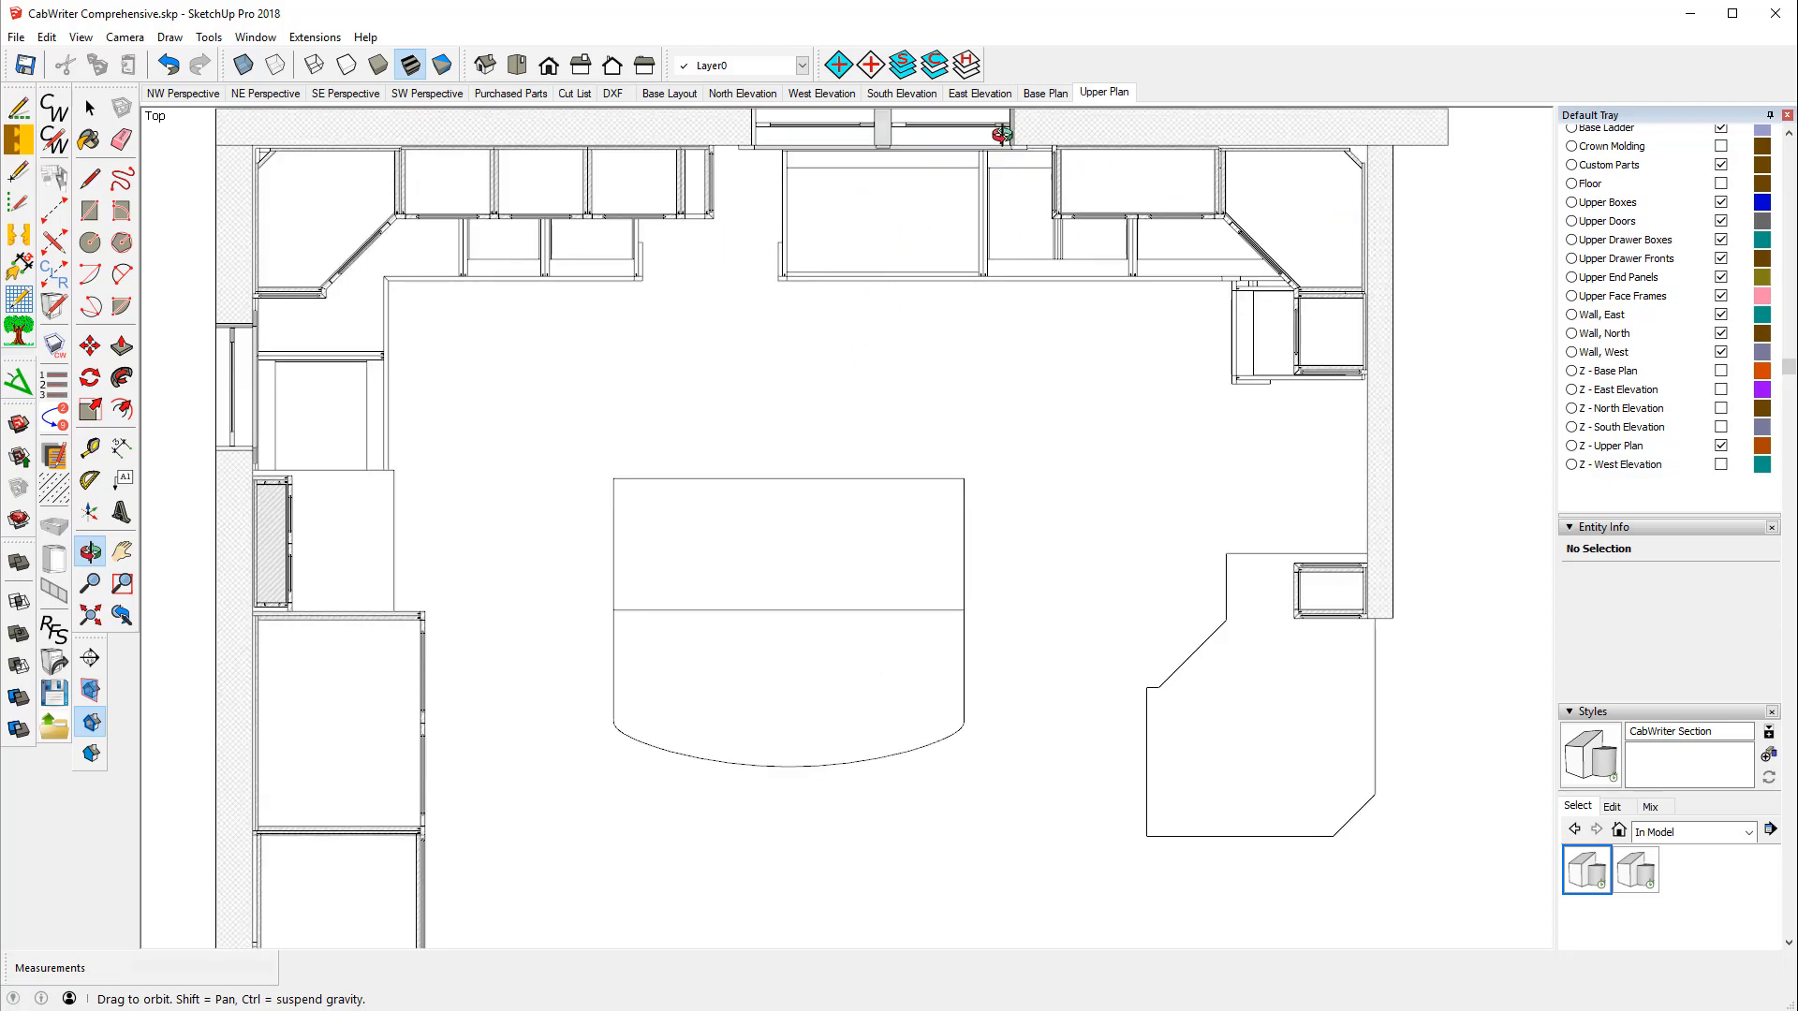
click(1103, 95)
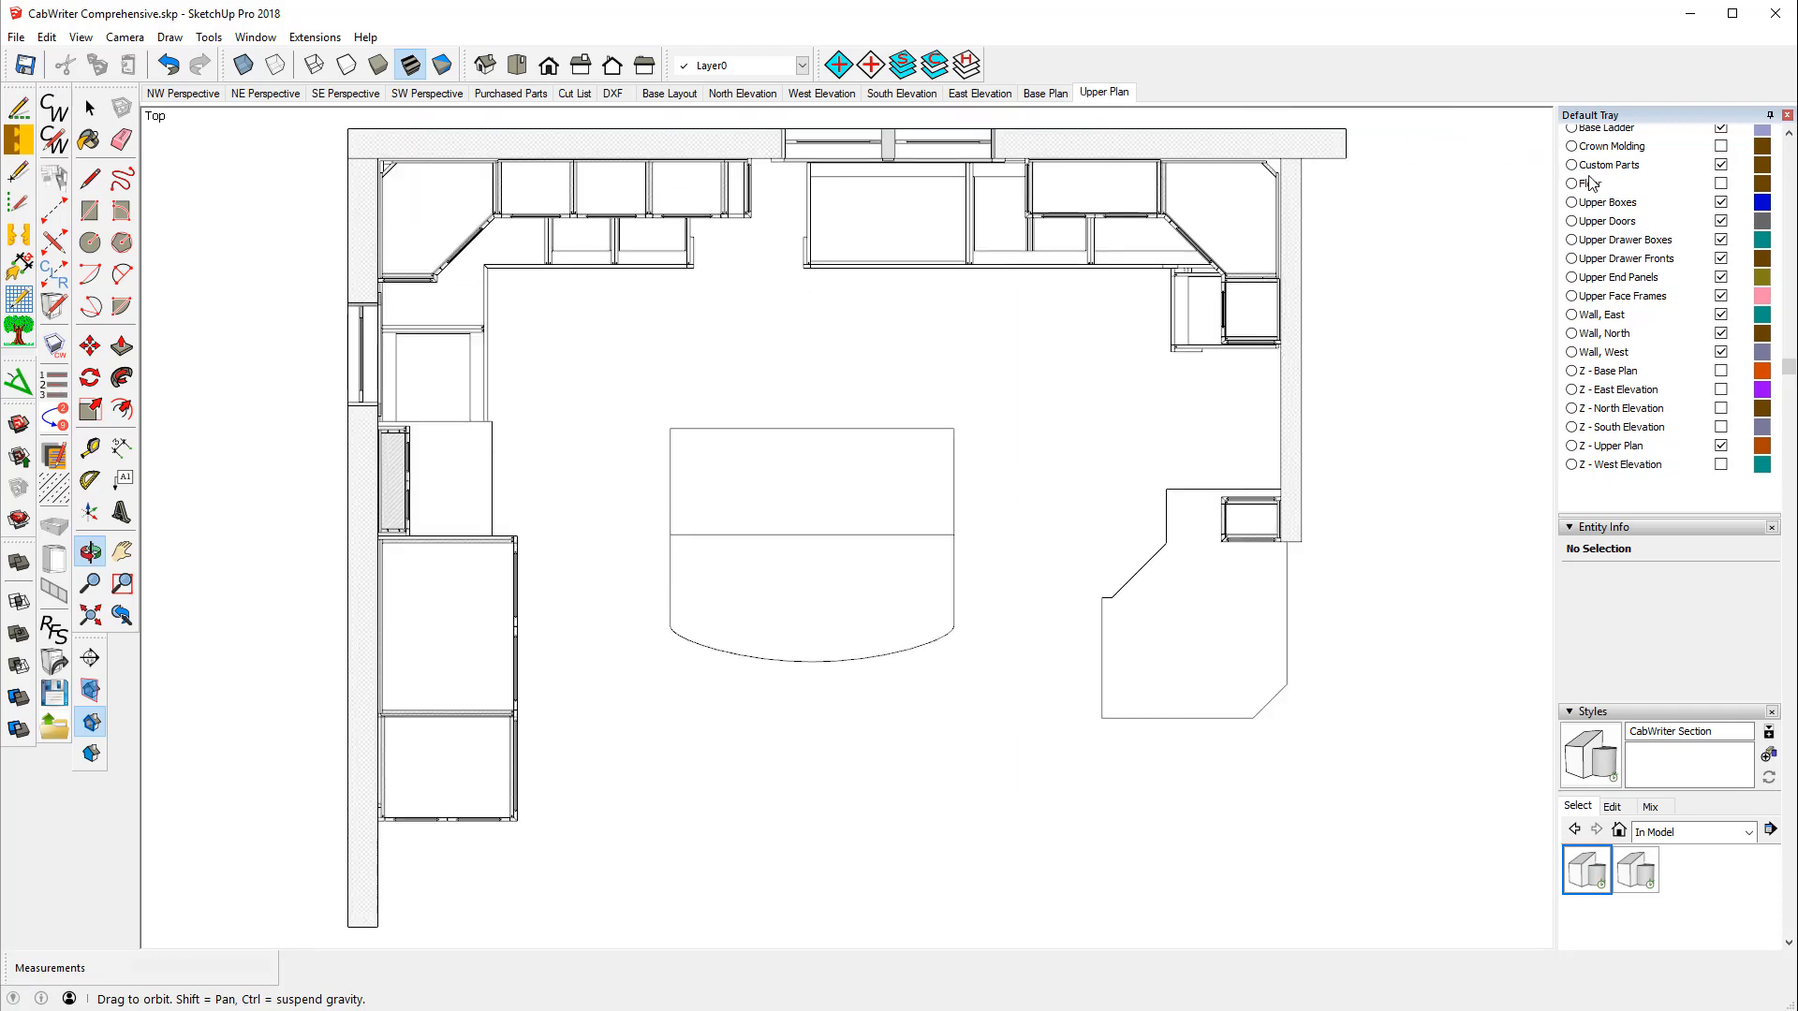
- Try the Upper Plan with all Base layers and the Custom Parts layer hidden, and restore the scene's saved layer visibility
drag(1791, 365, 1791, 190)
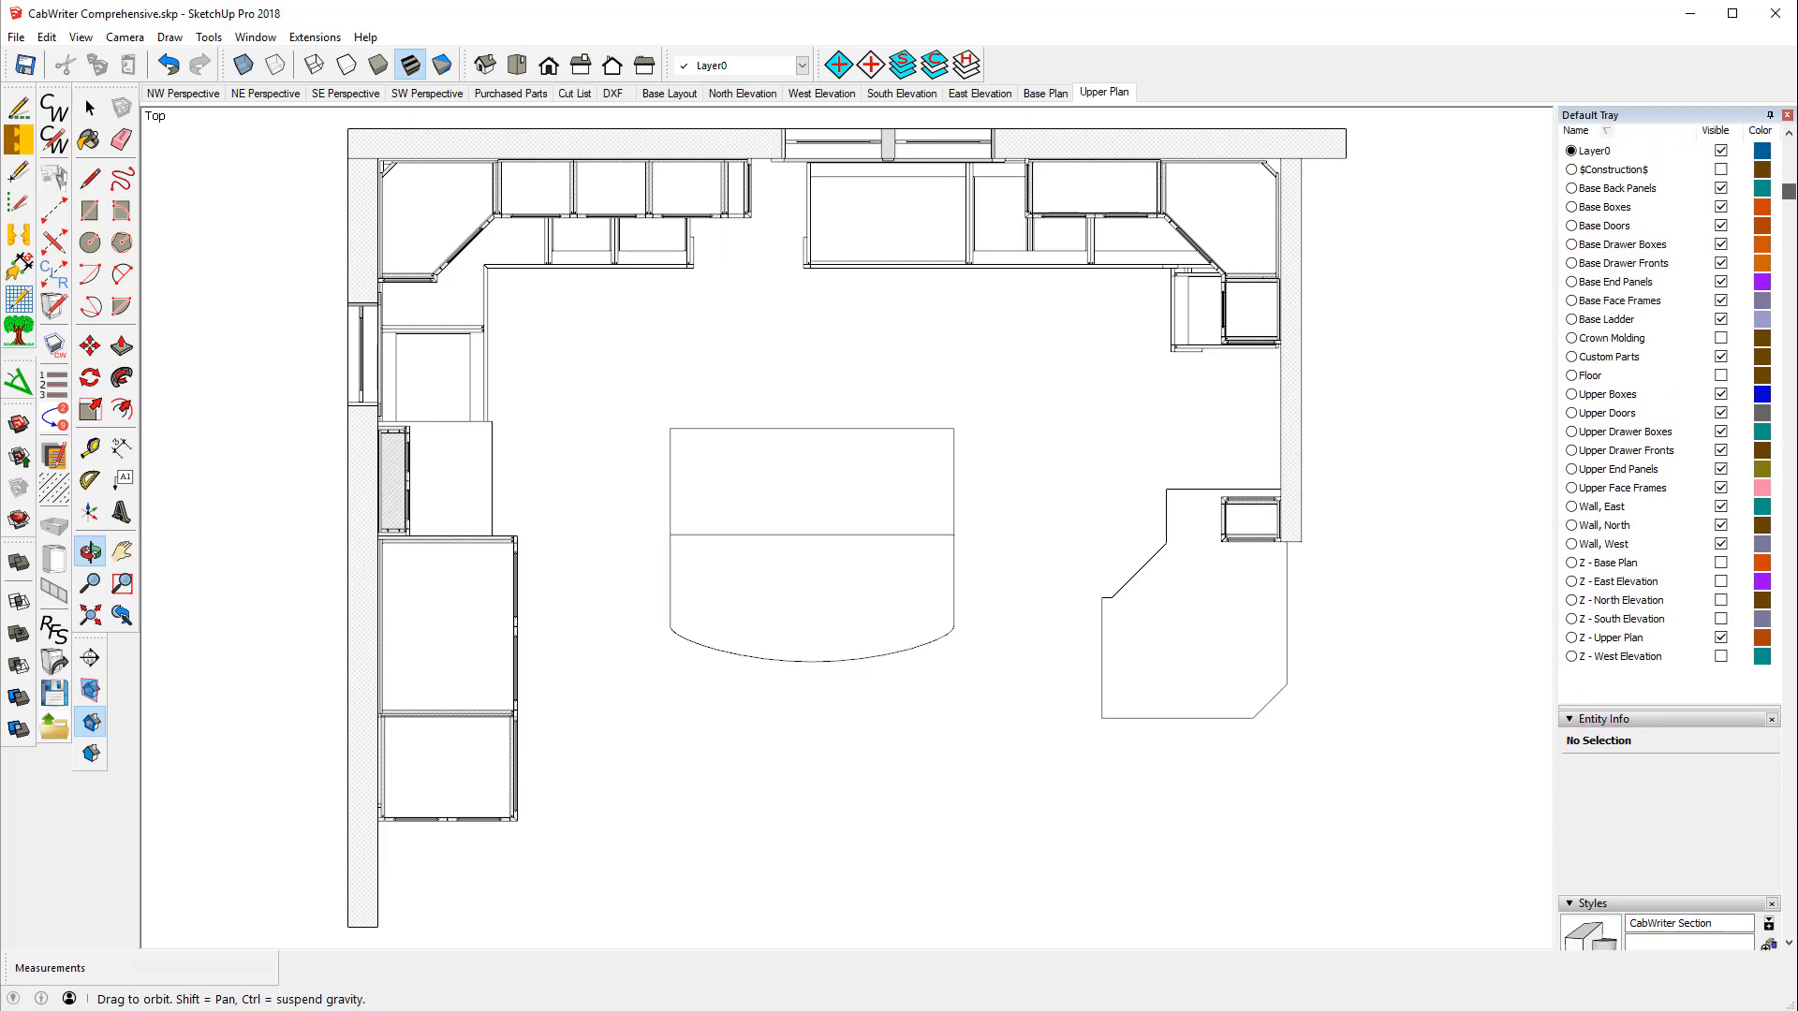
click(1721, 188)
click(1721, 207)
click(1721, 226)
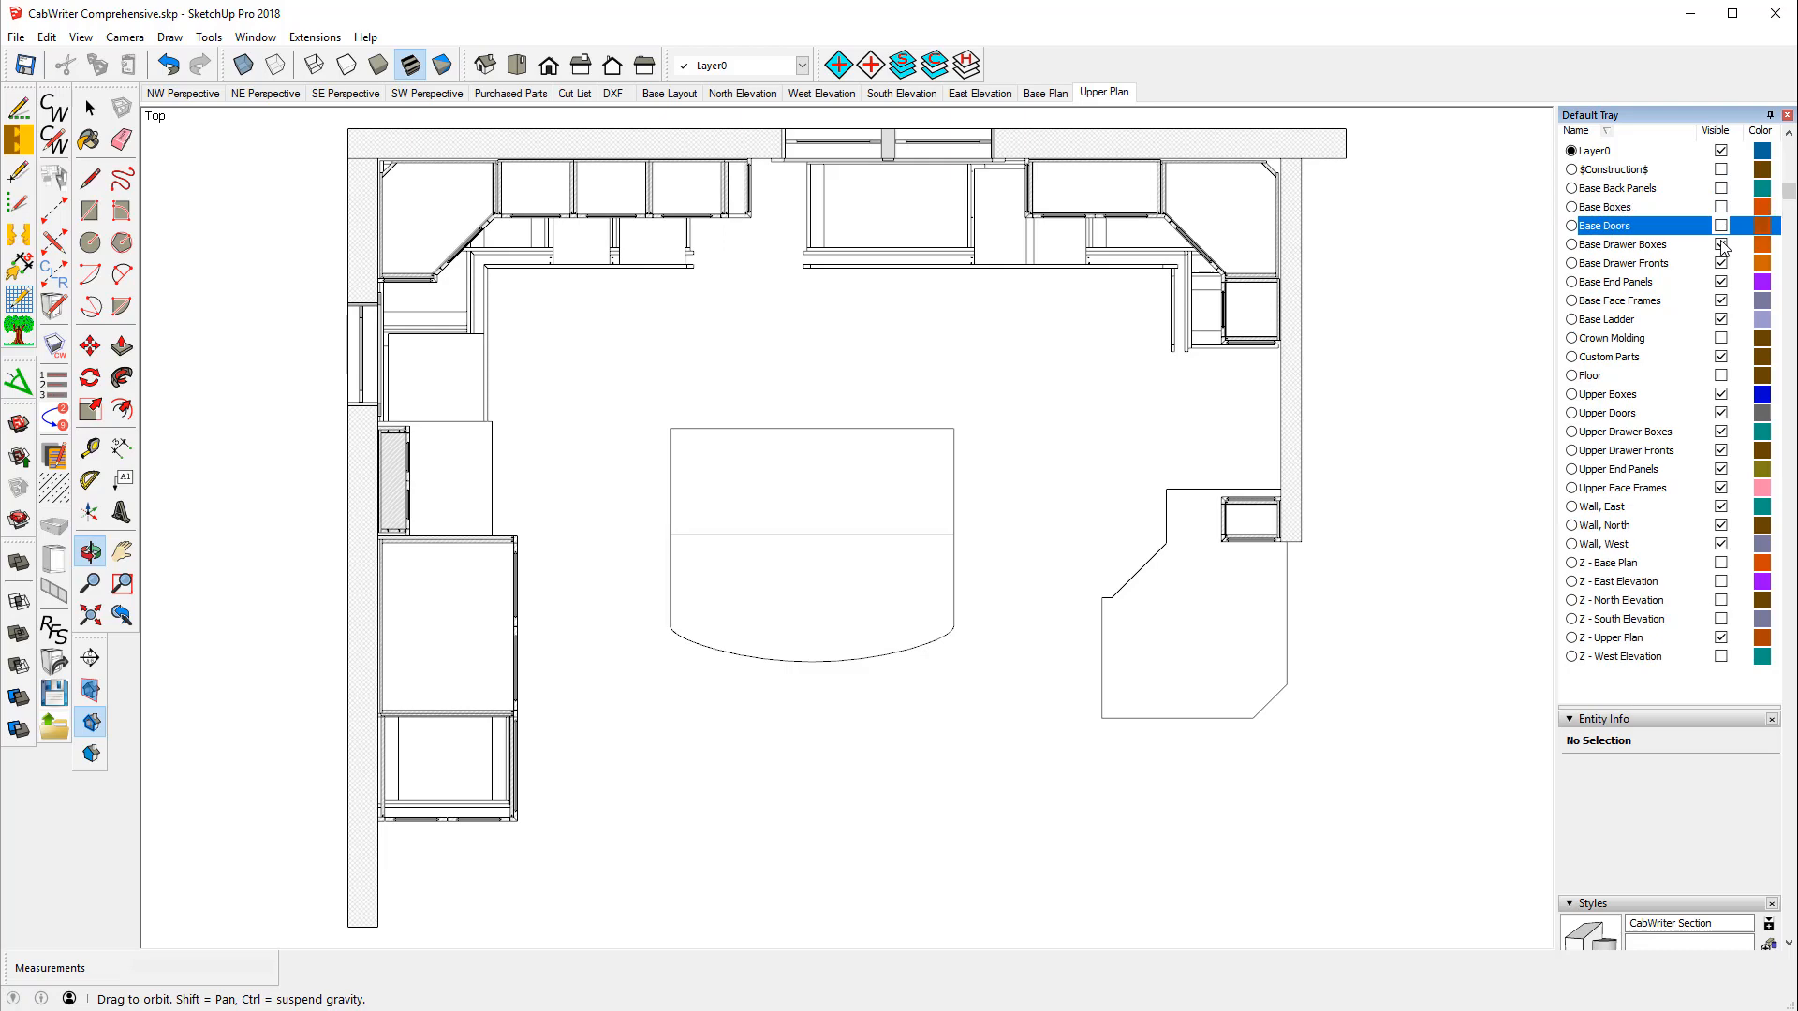
click(1721, 244)
click(1720, 263)
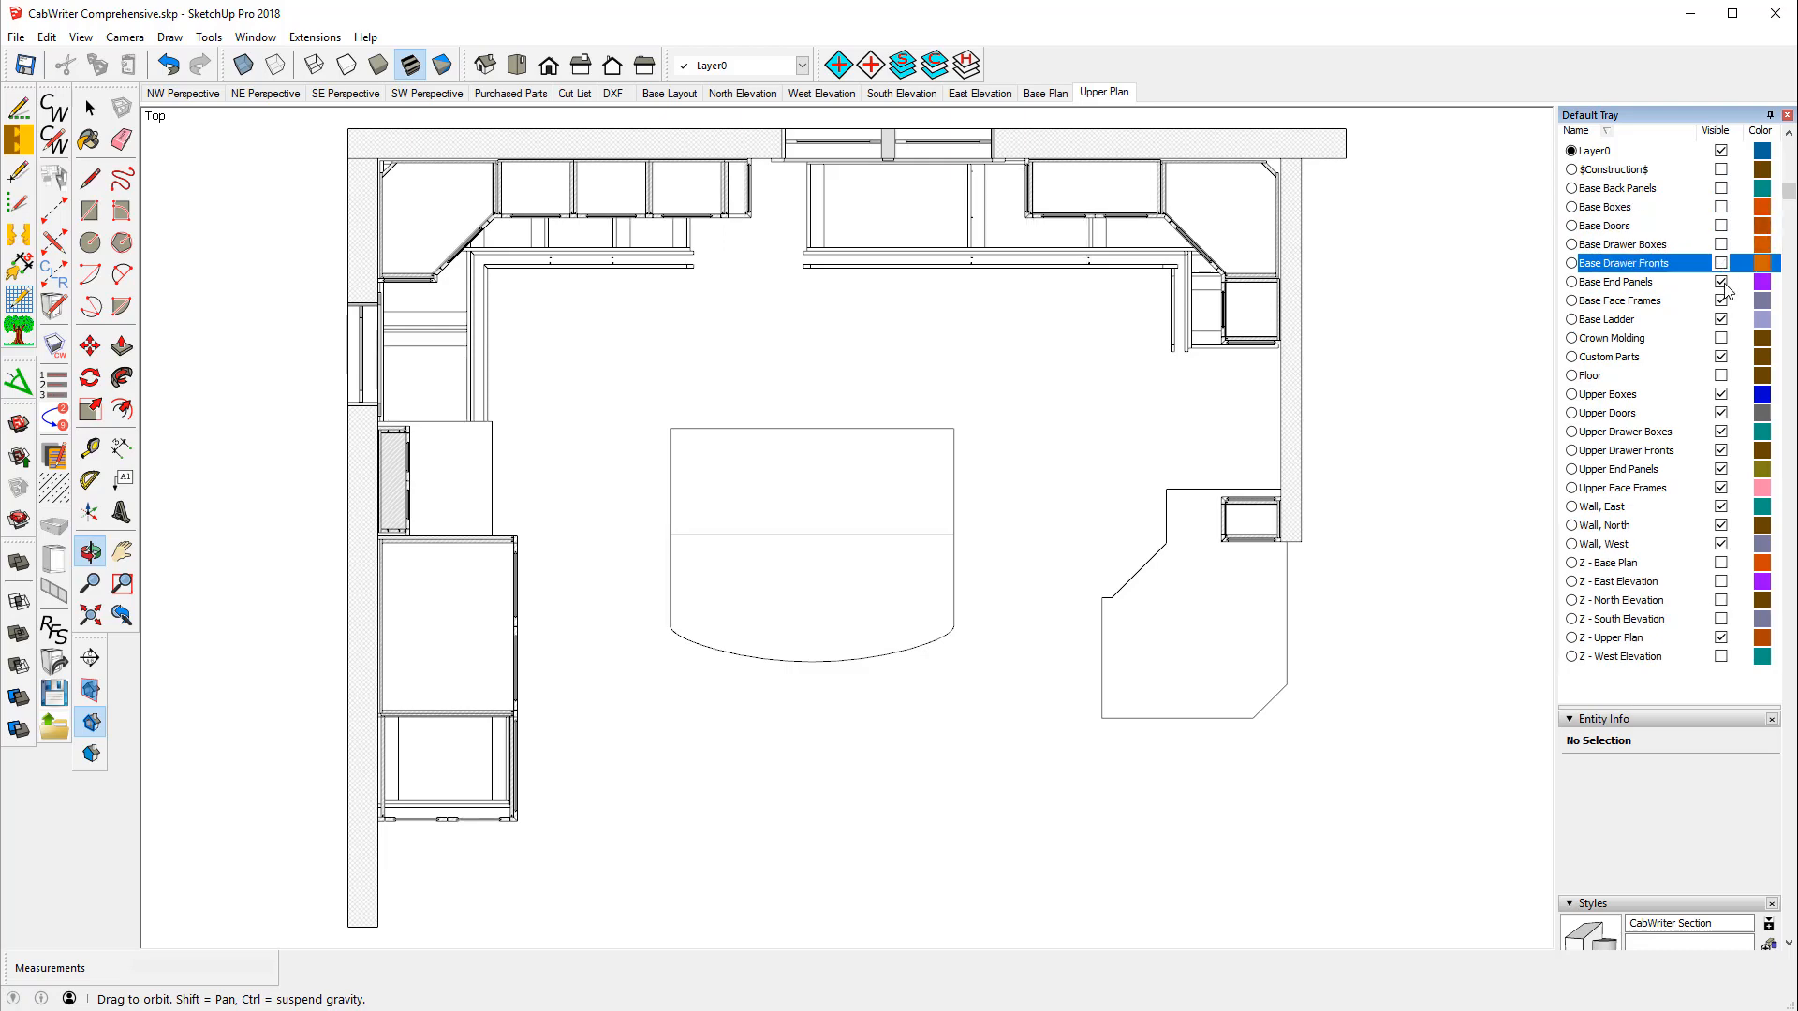
click(1721, 282)
click(1721, 301)
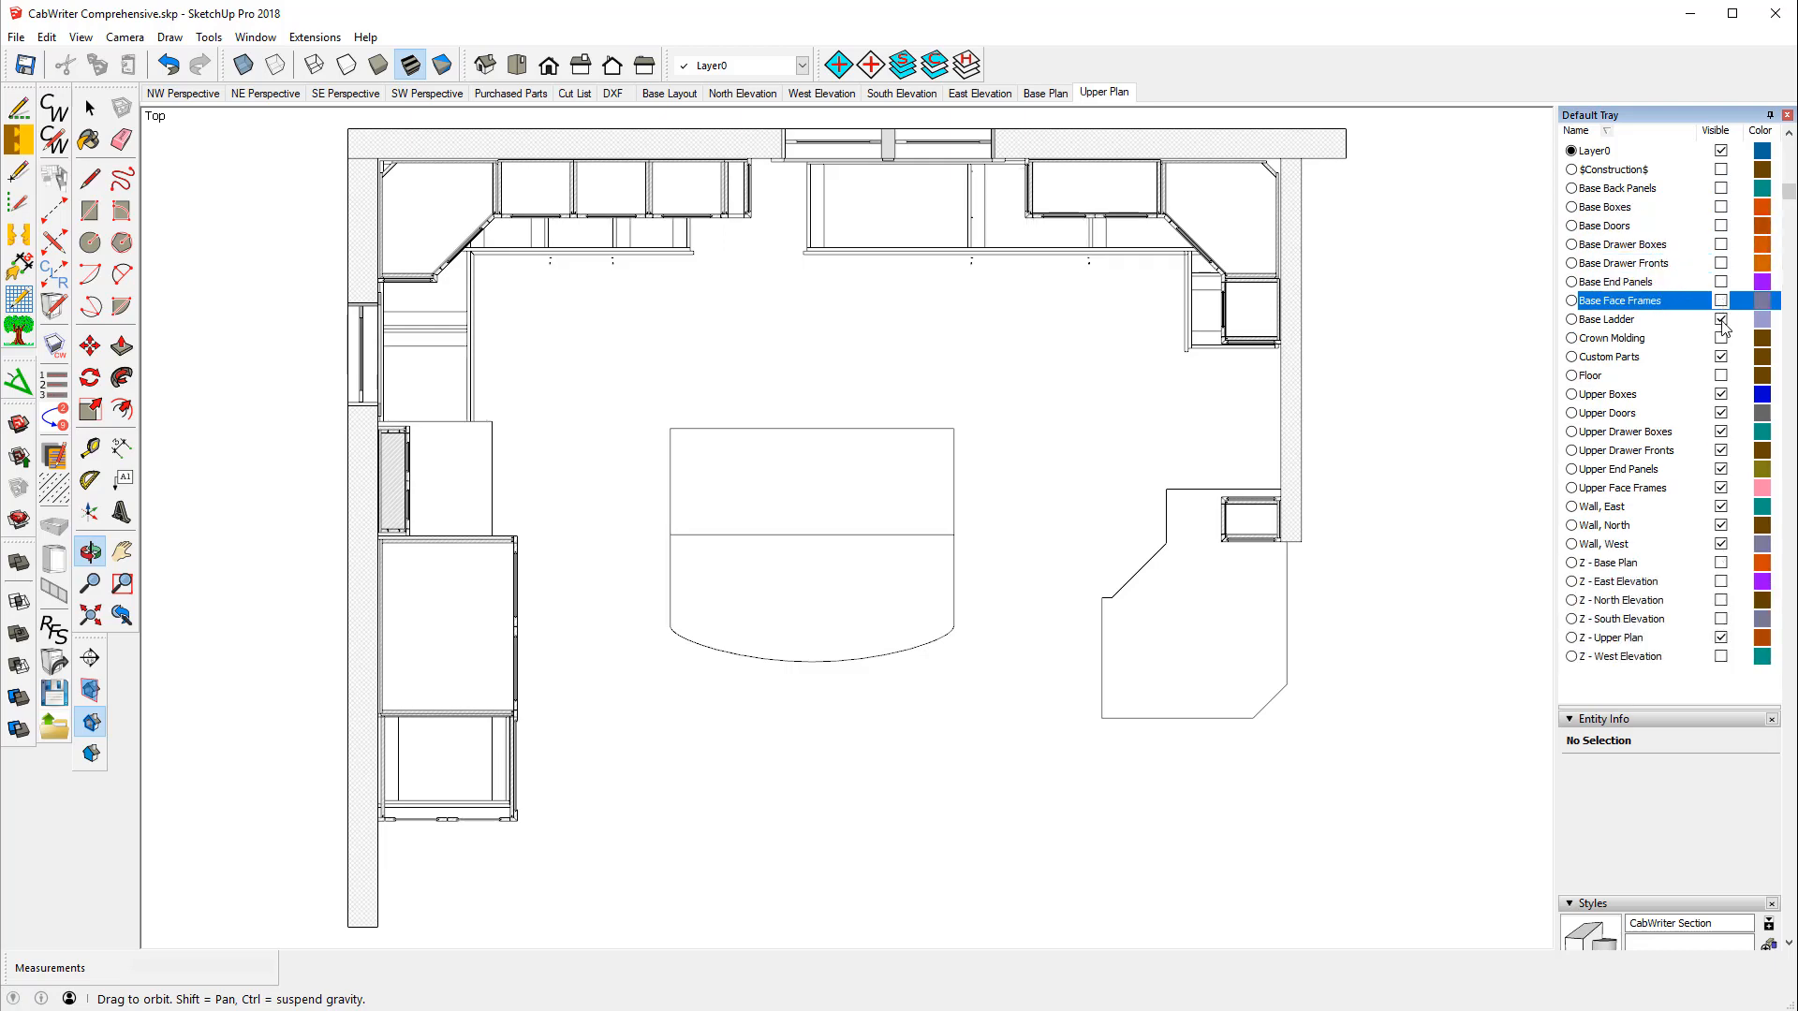
click(1720, 319)
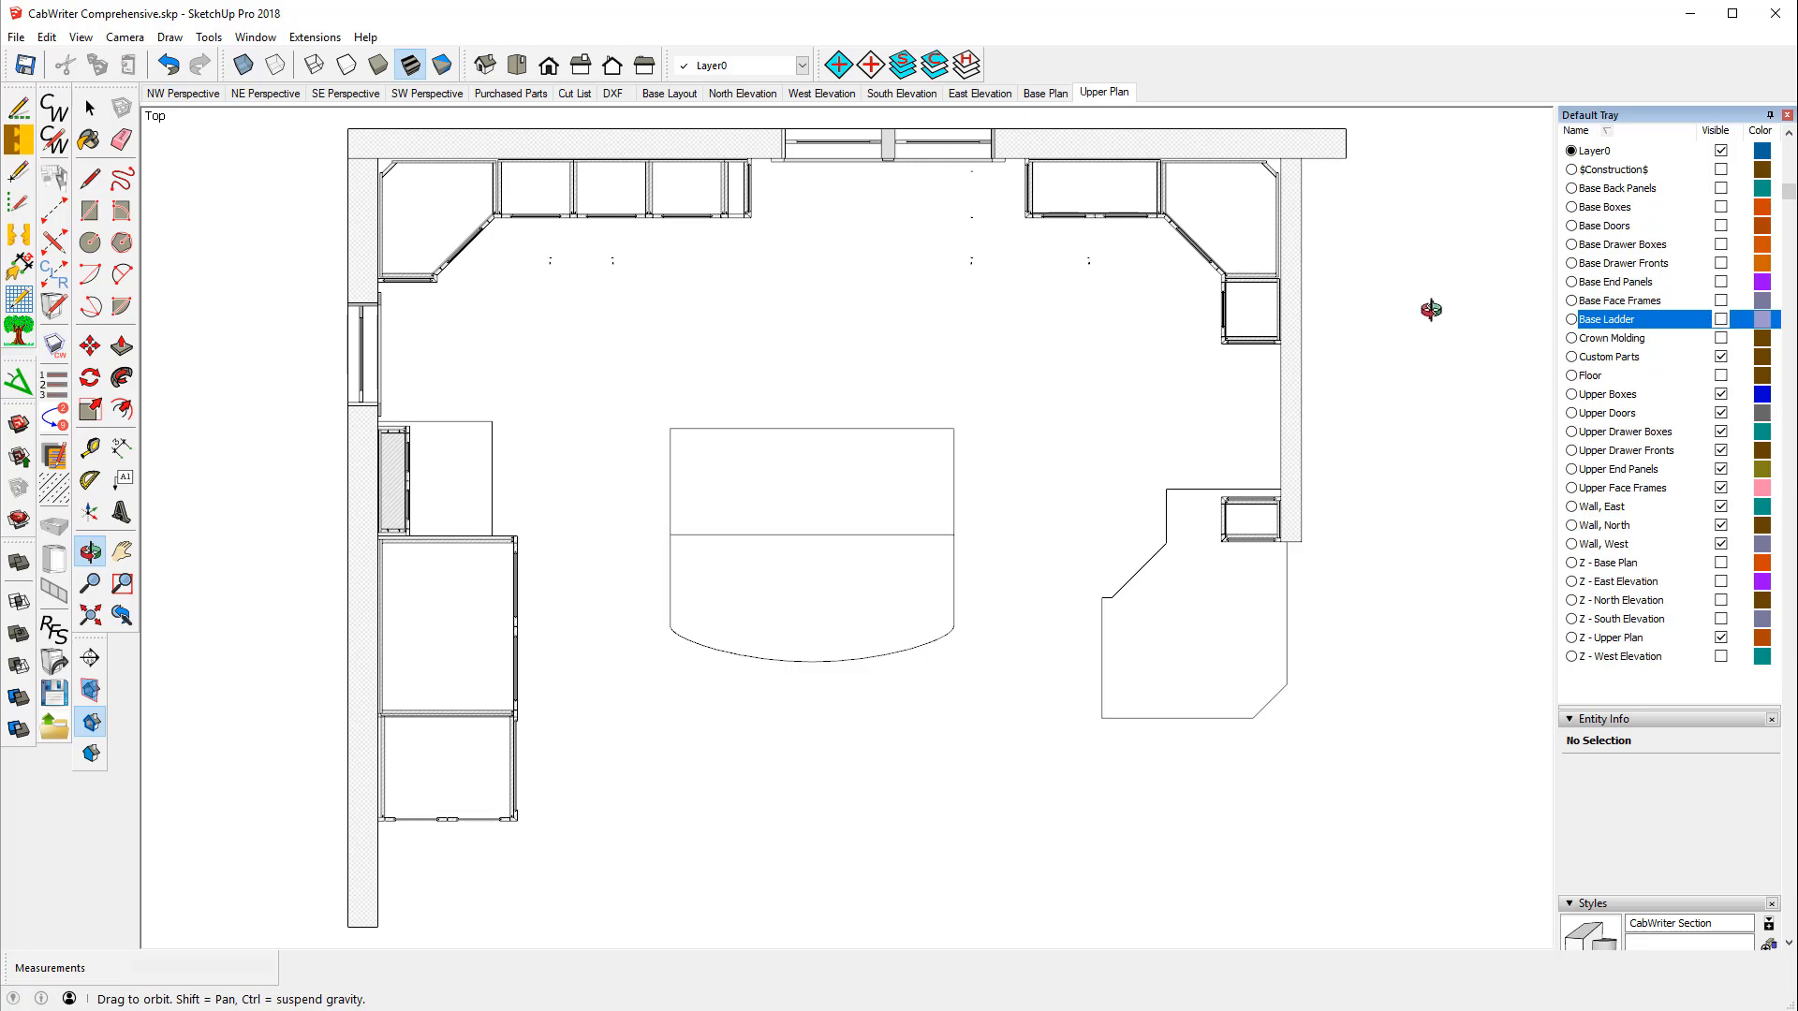
click(1720, 358)
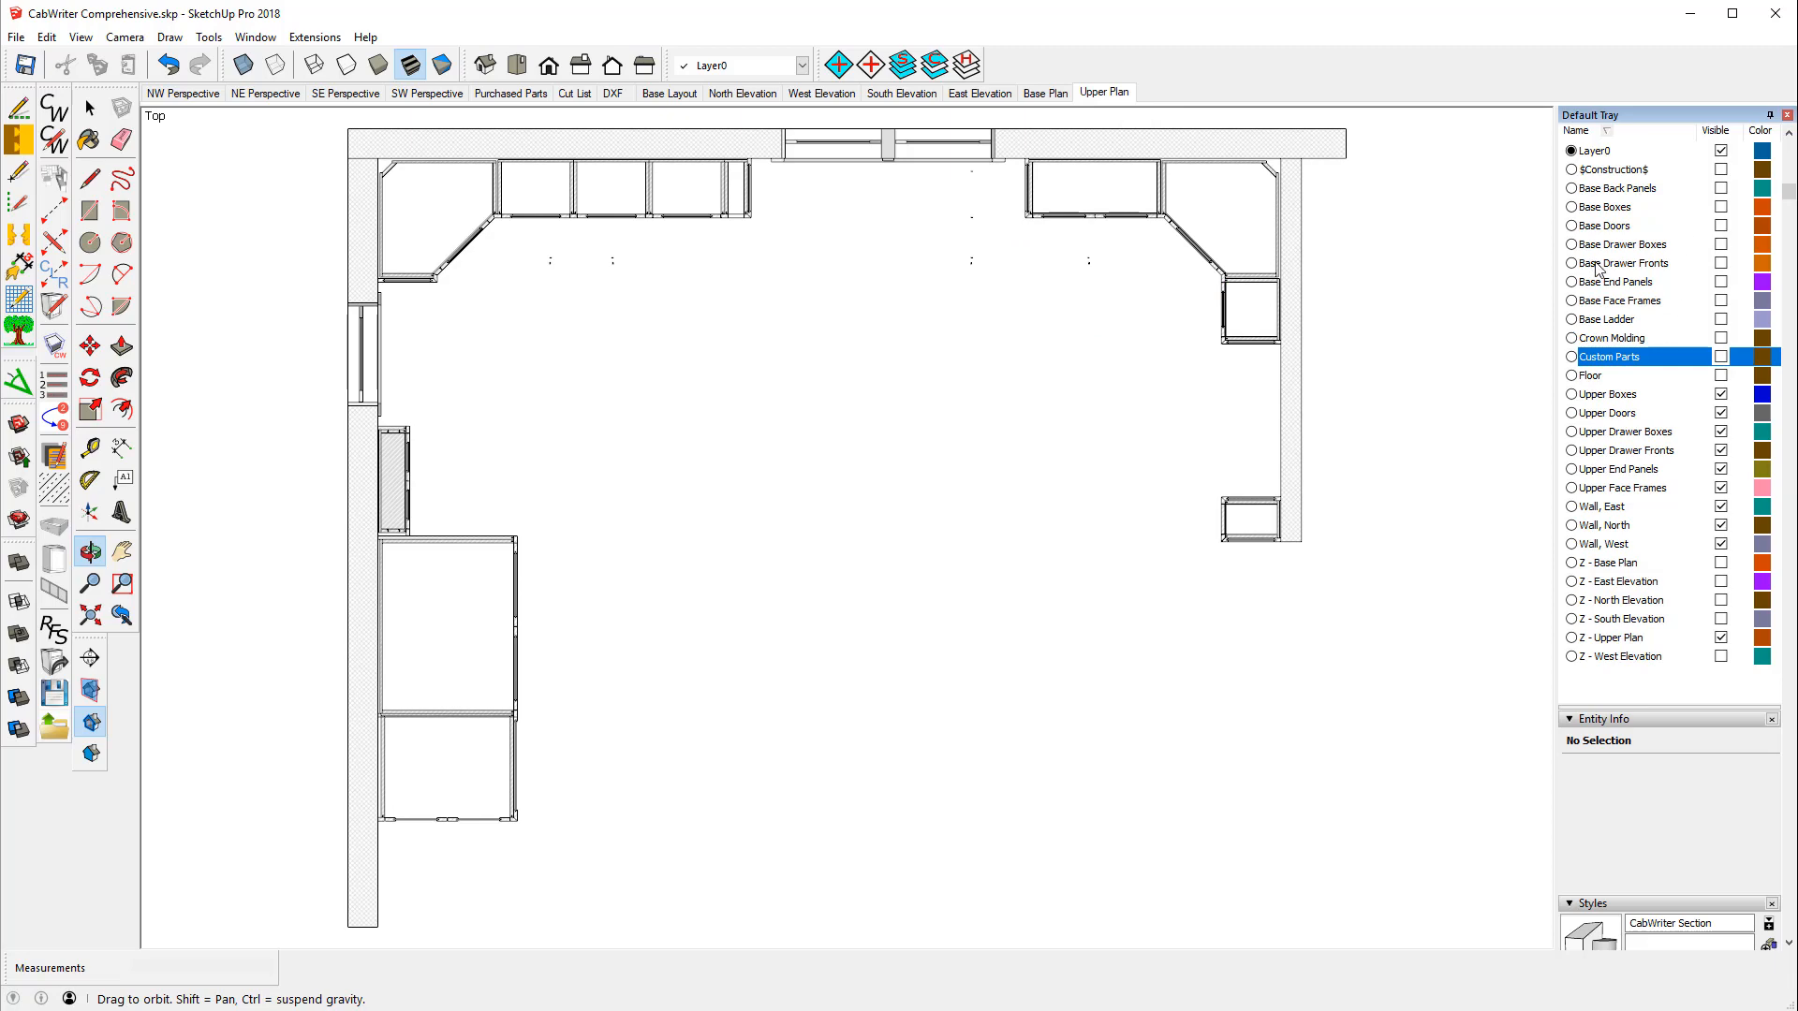
click(1104, 89)
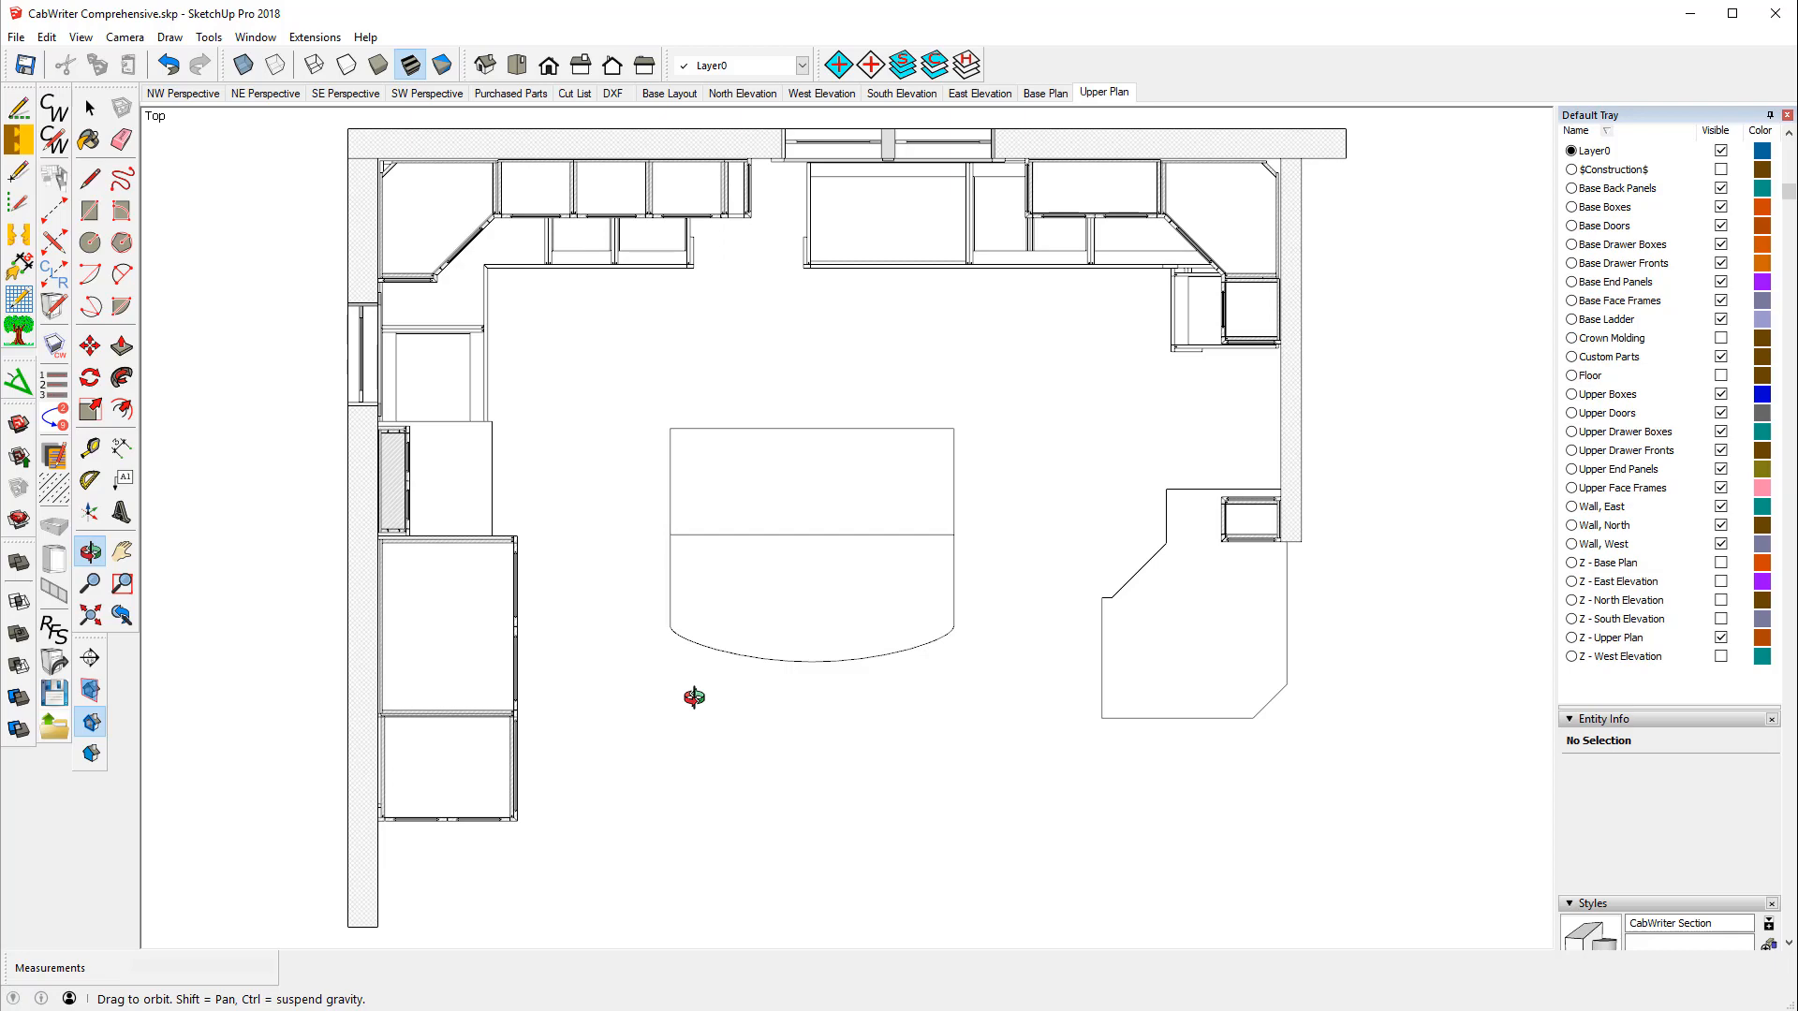
- In the Base Layout scene, place a horizontal section plane at floor level named Section 7 with symbol 7
click(667, 94)
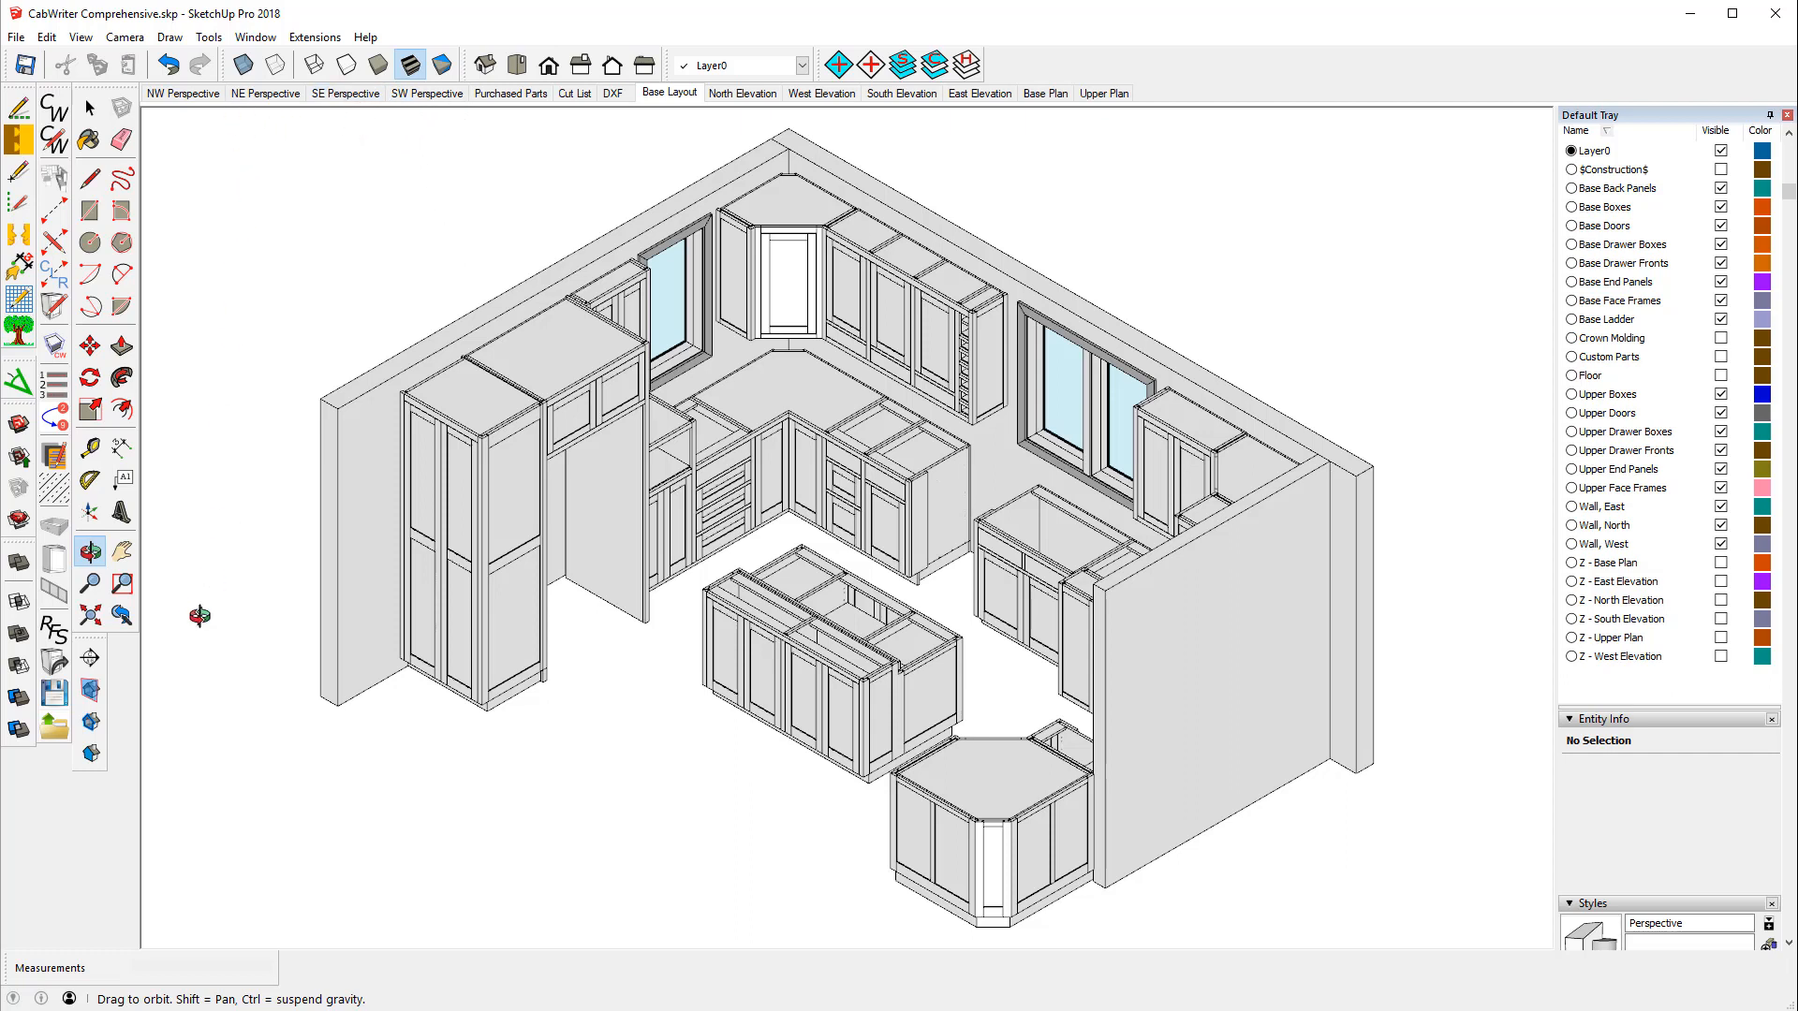
click(91, 660)
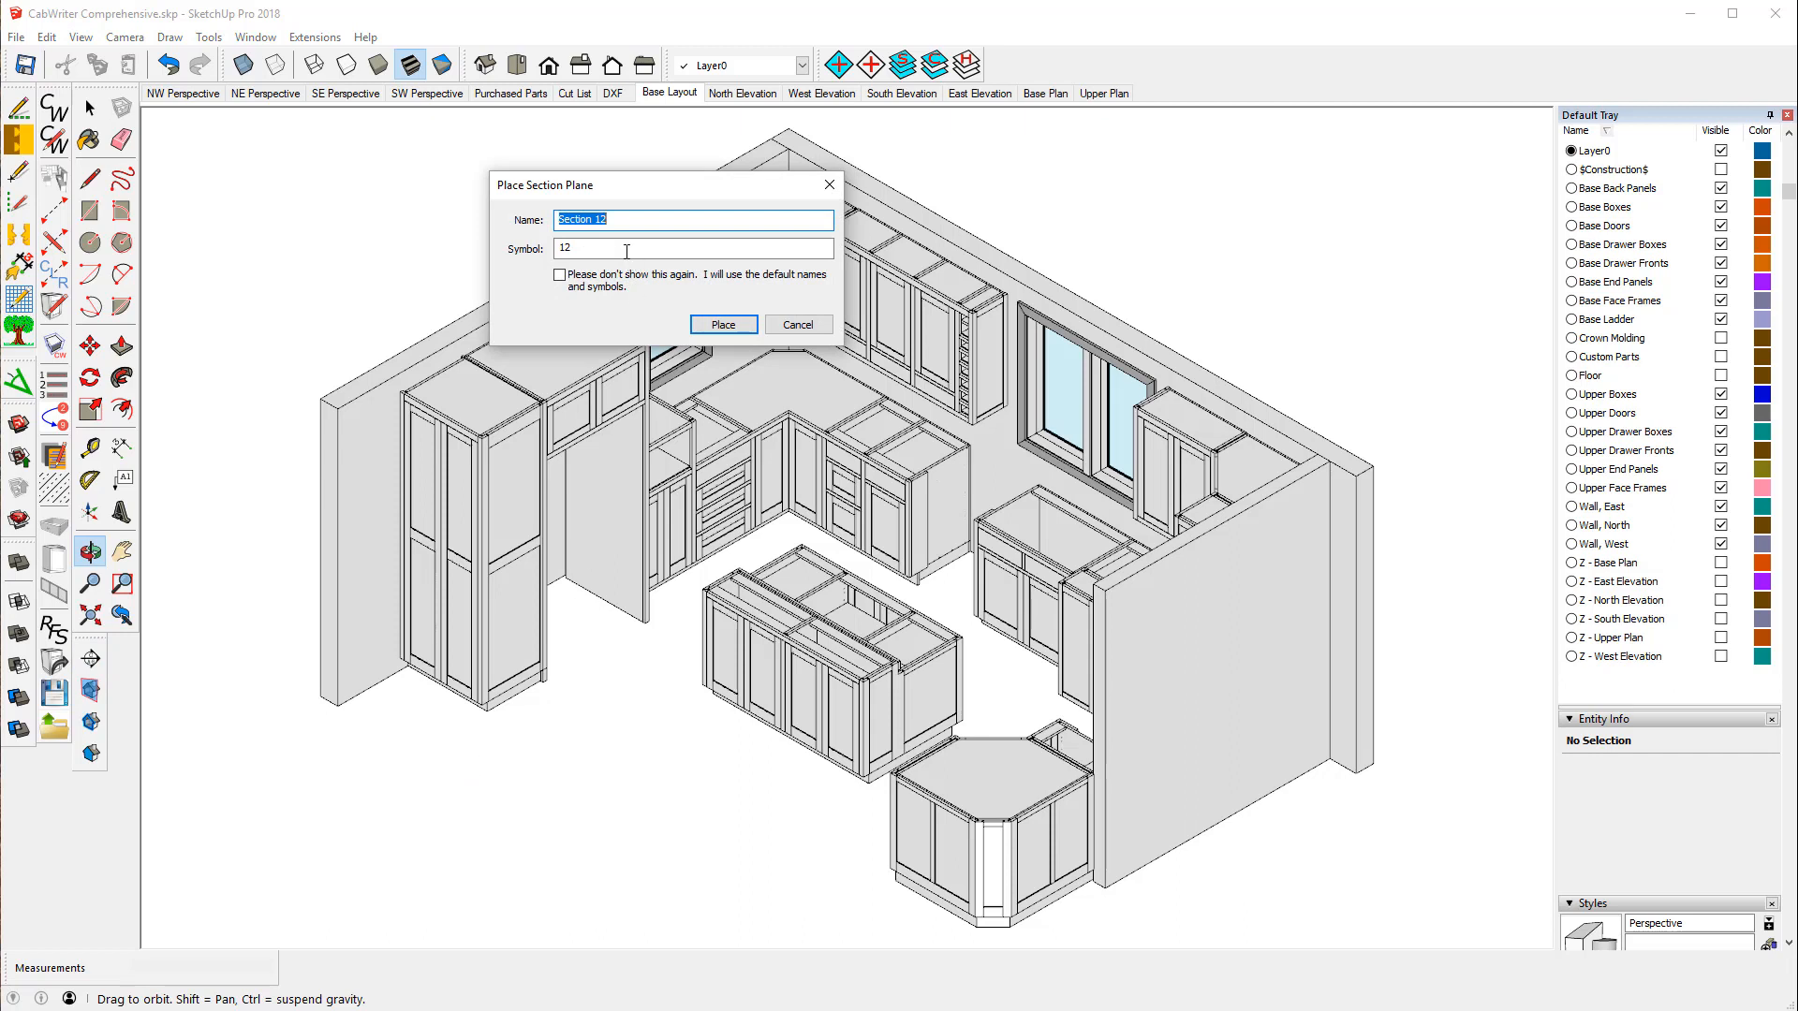
click(603, 219)
text(7)
key(Tab)
text(7)
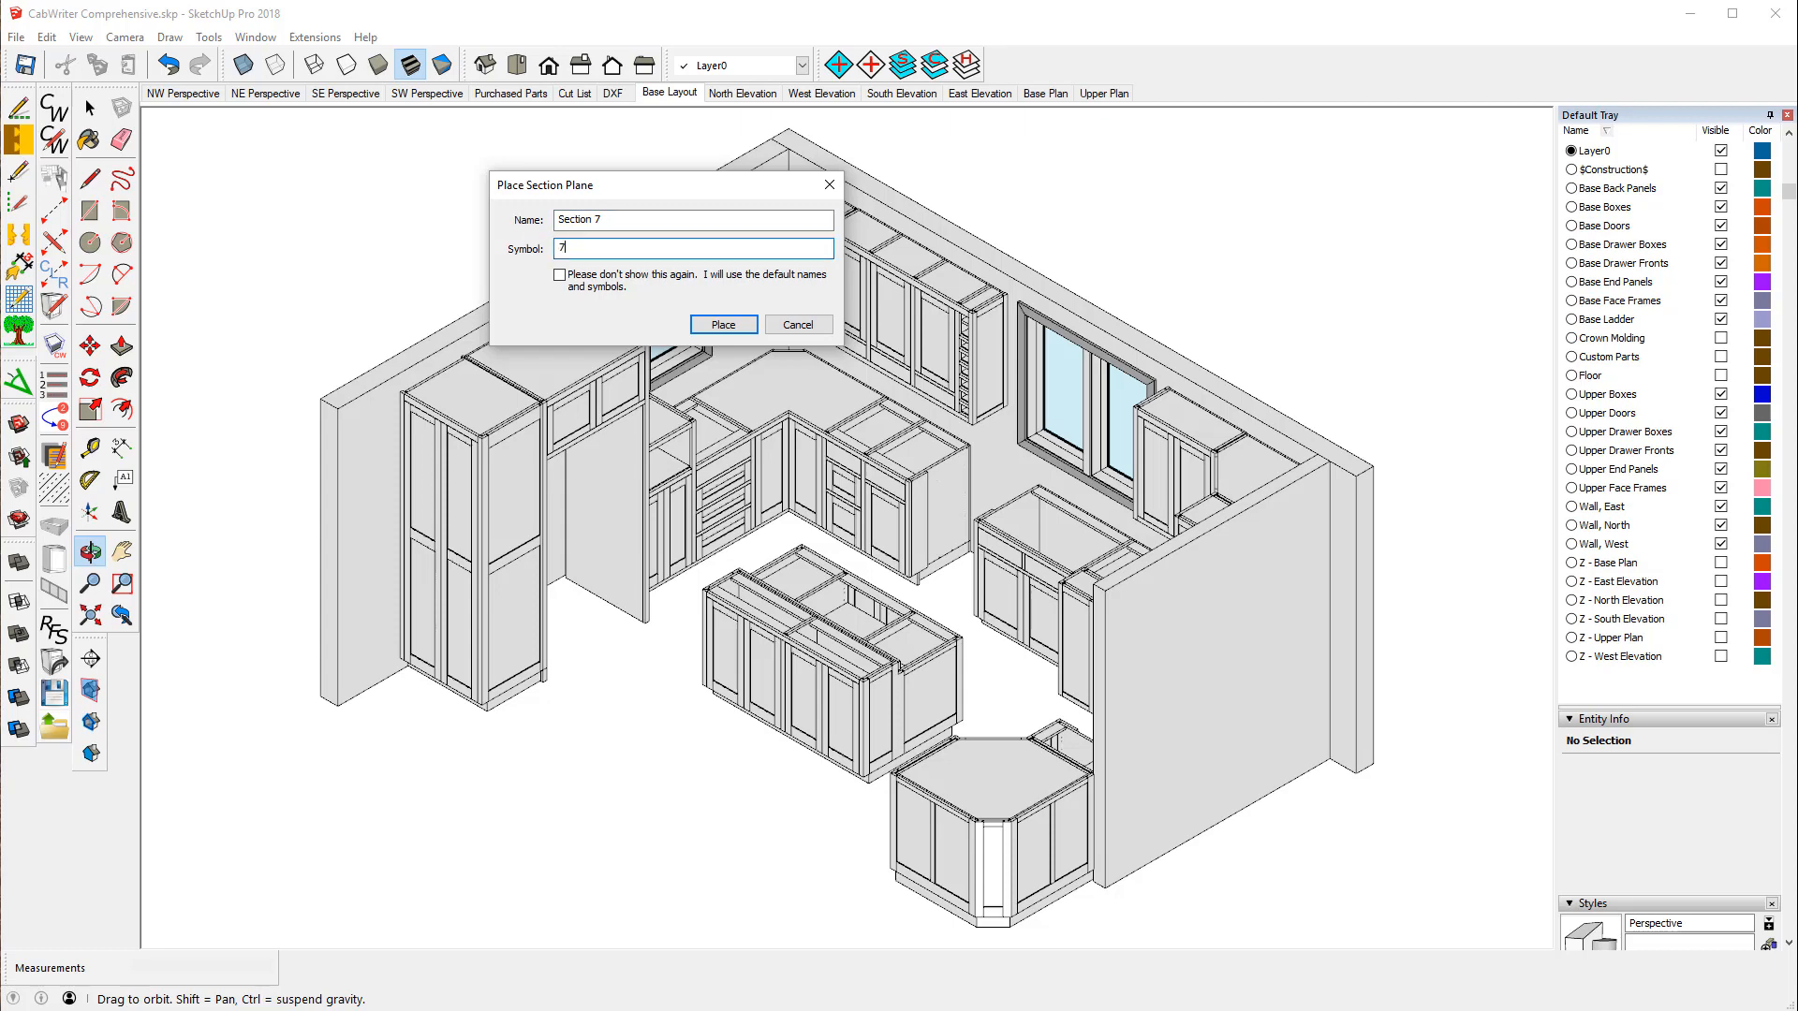
click(722, 324)
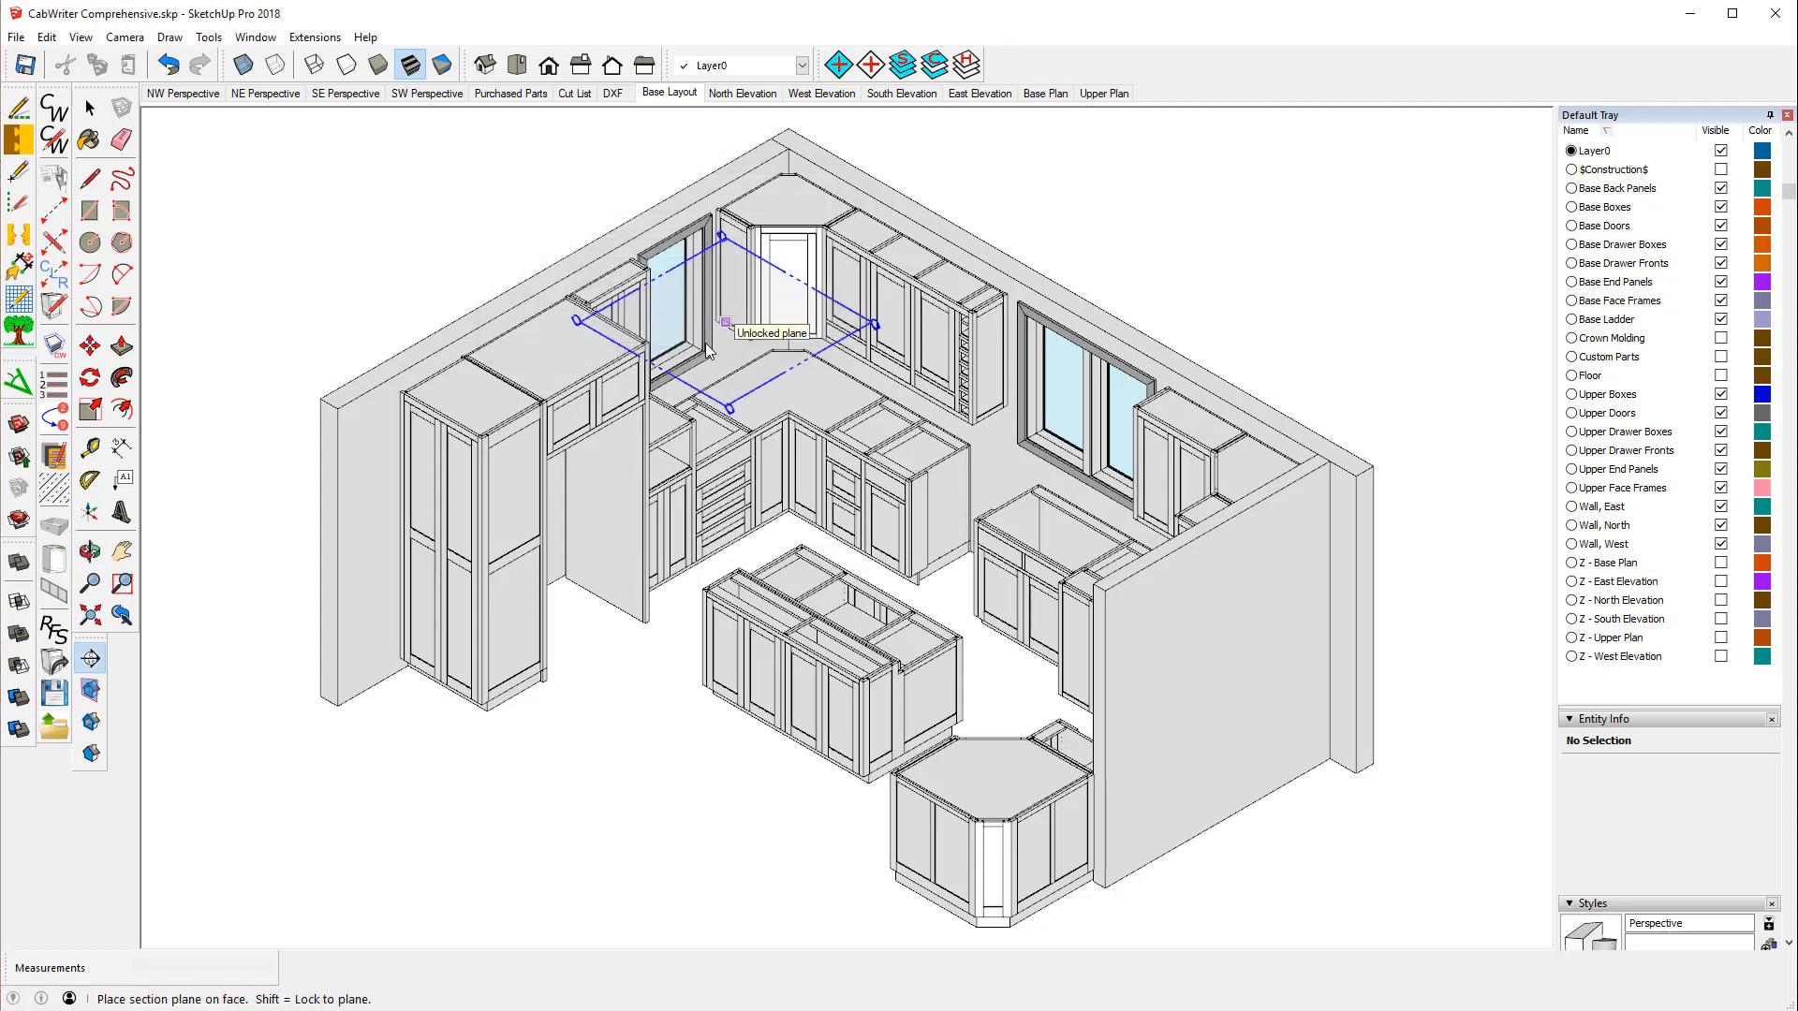
click(668, 789)
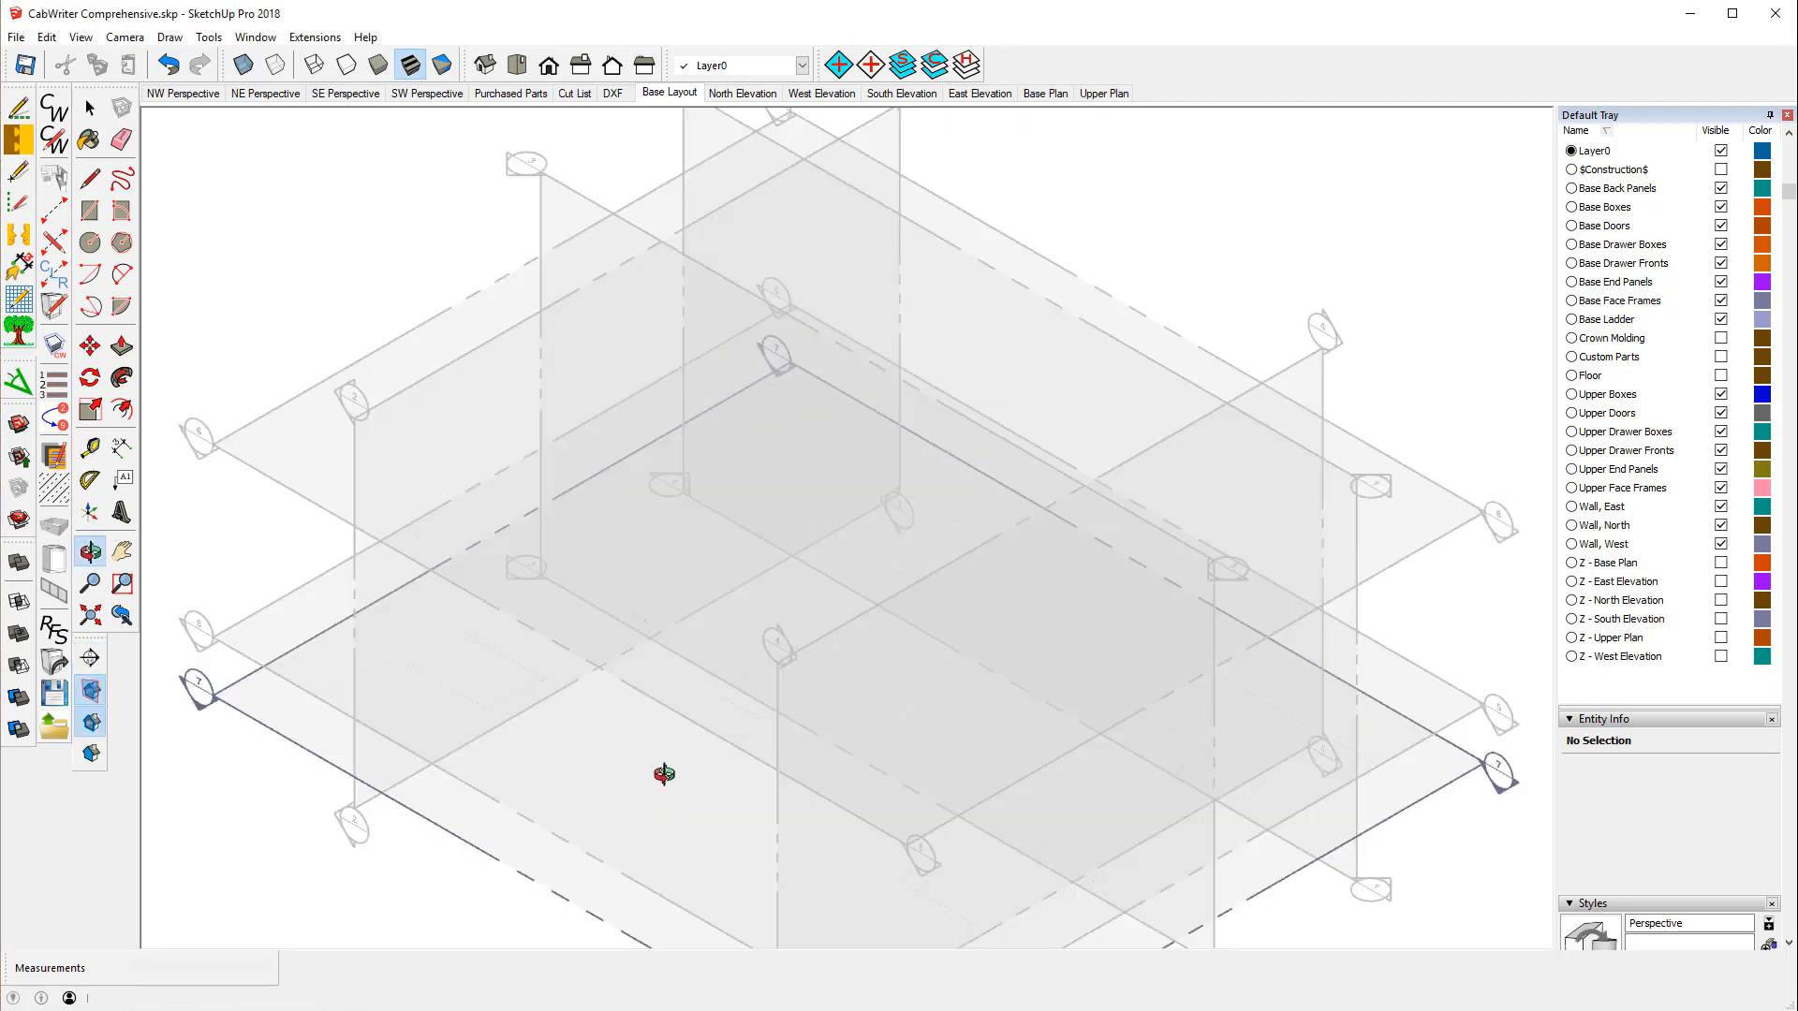
scroll(790, 355, down, 5)
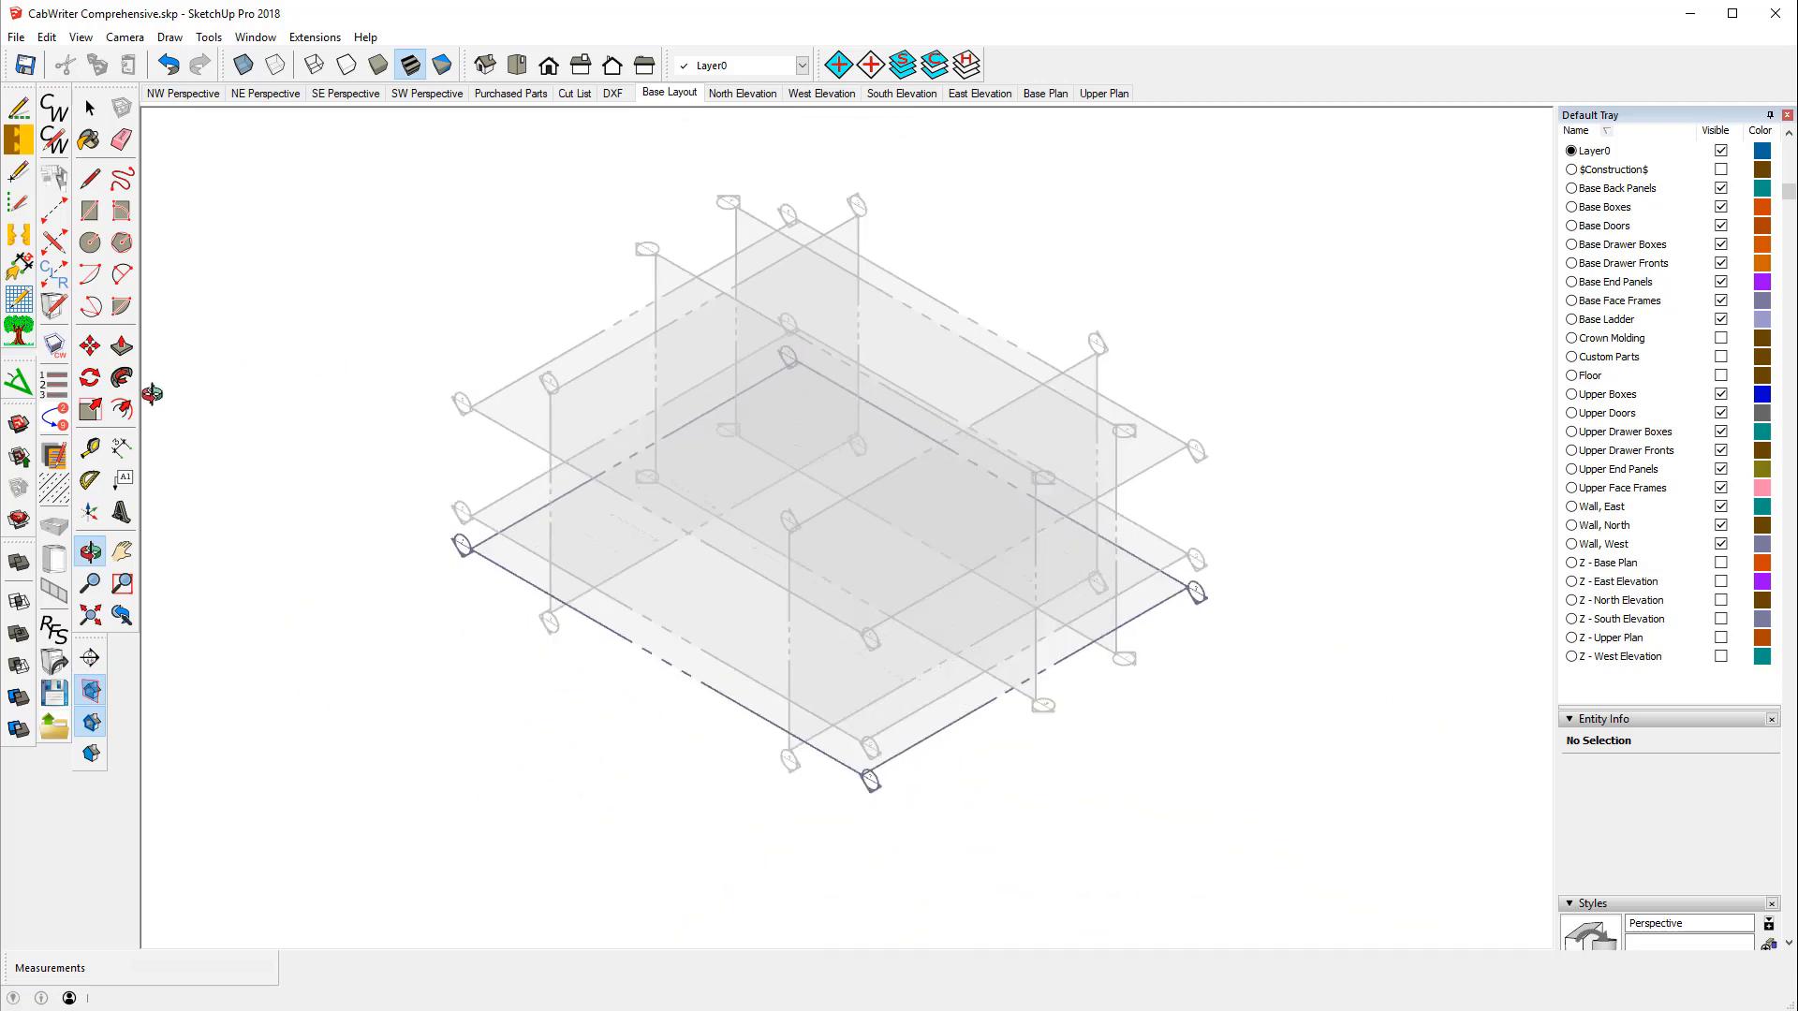
click(91, 347)
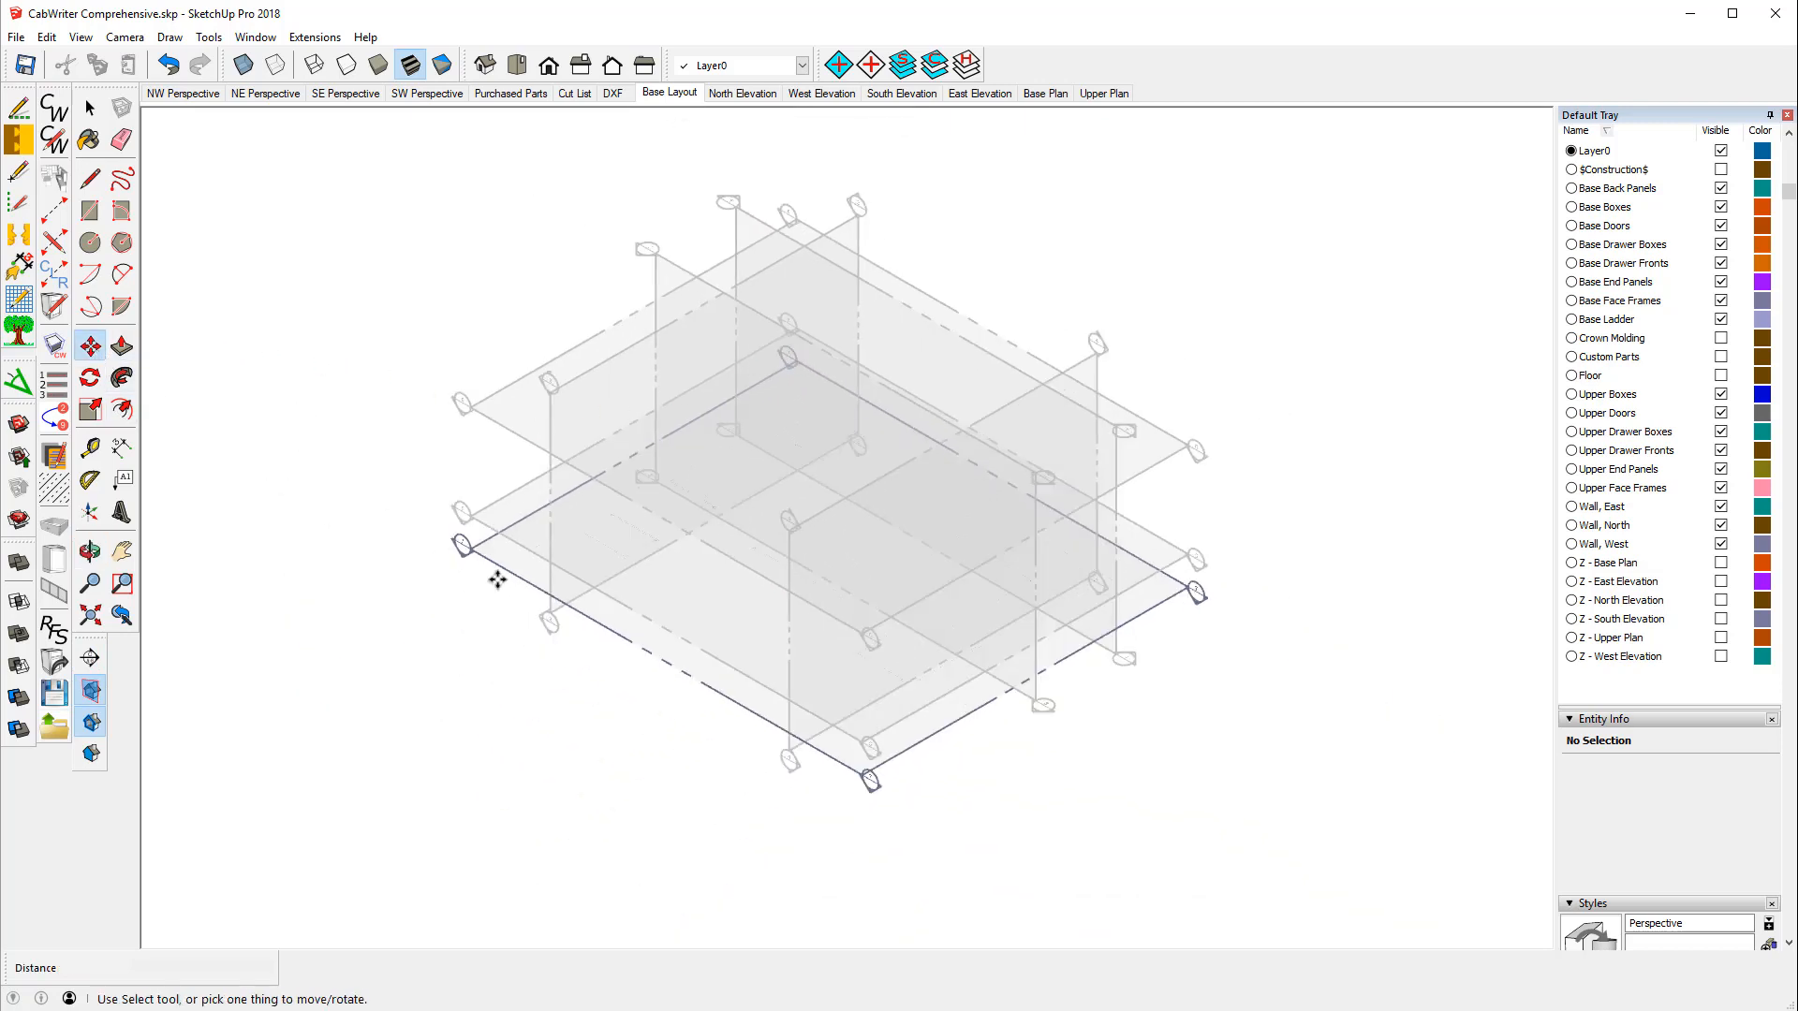
click(496, 565)
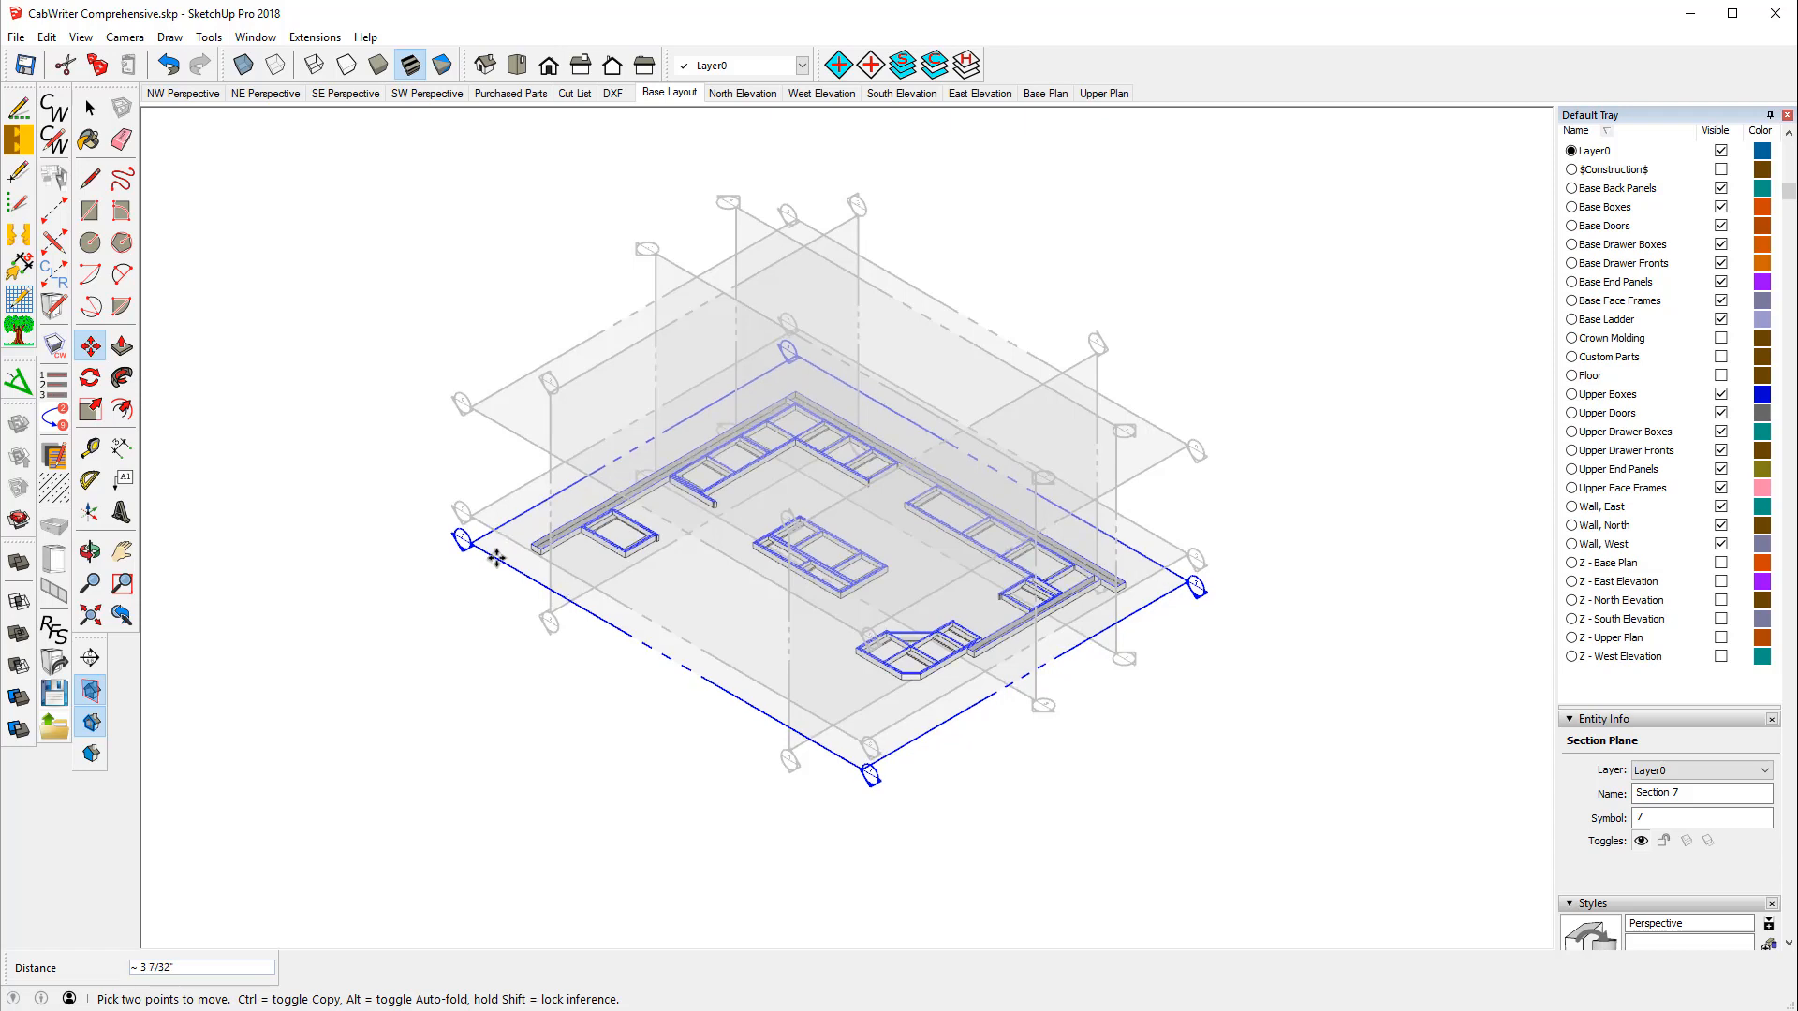
click(495, 561)
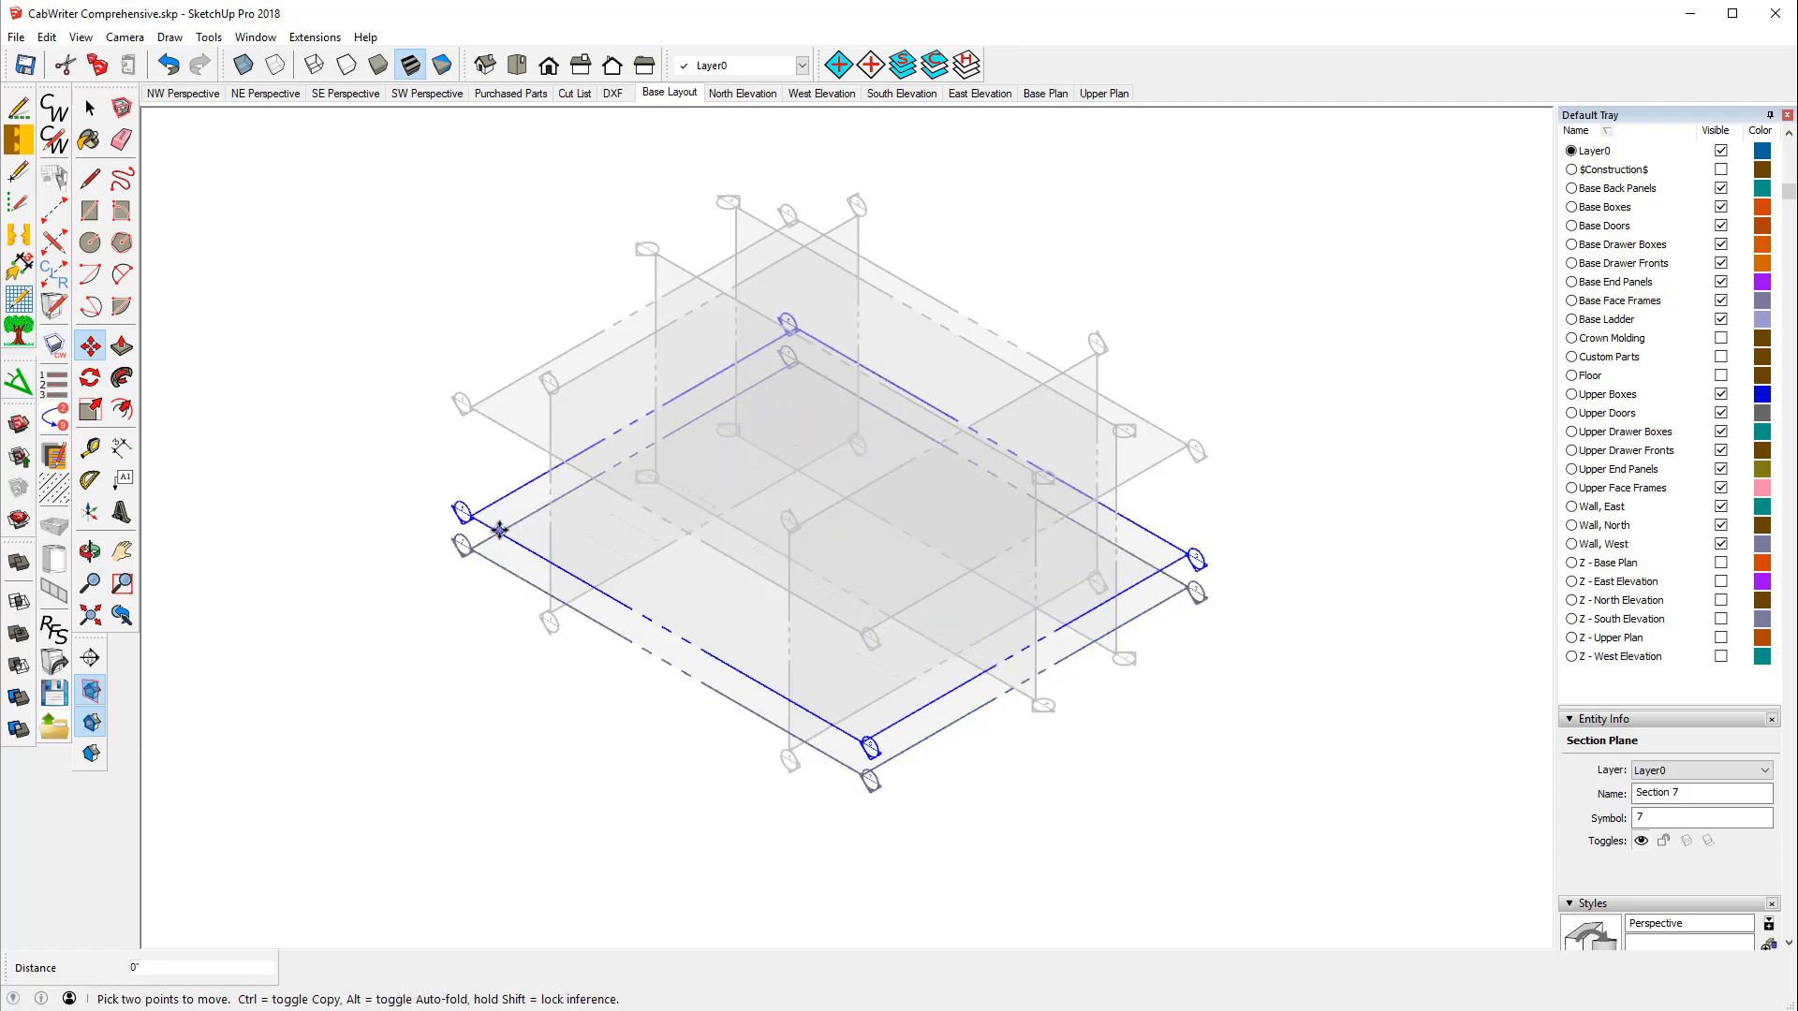
- Select the Section 7 plane and move it up about 1" so it cuts horizontally through the base ladders
scroll(499, 530, up, 10)
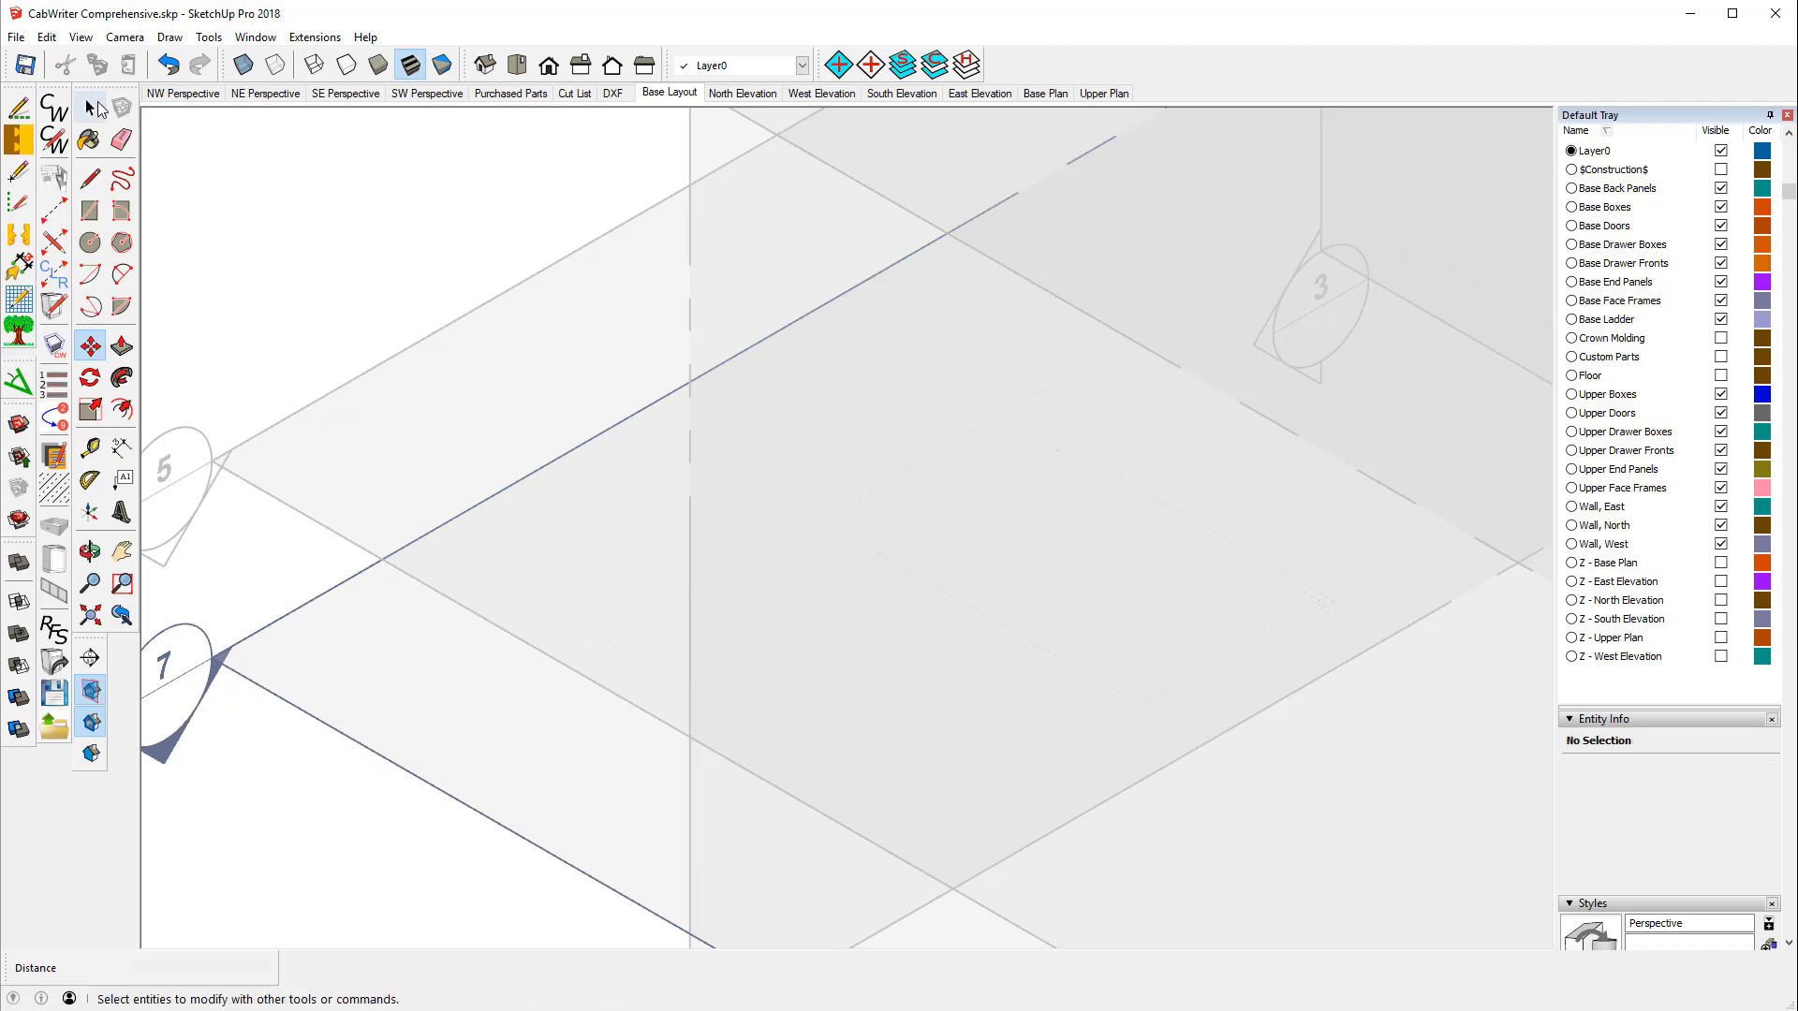
click(97, 103)
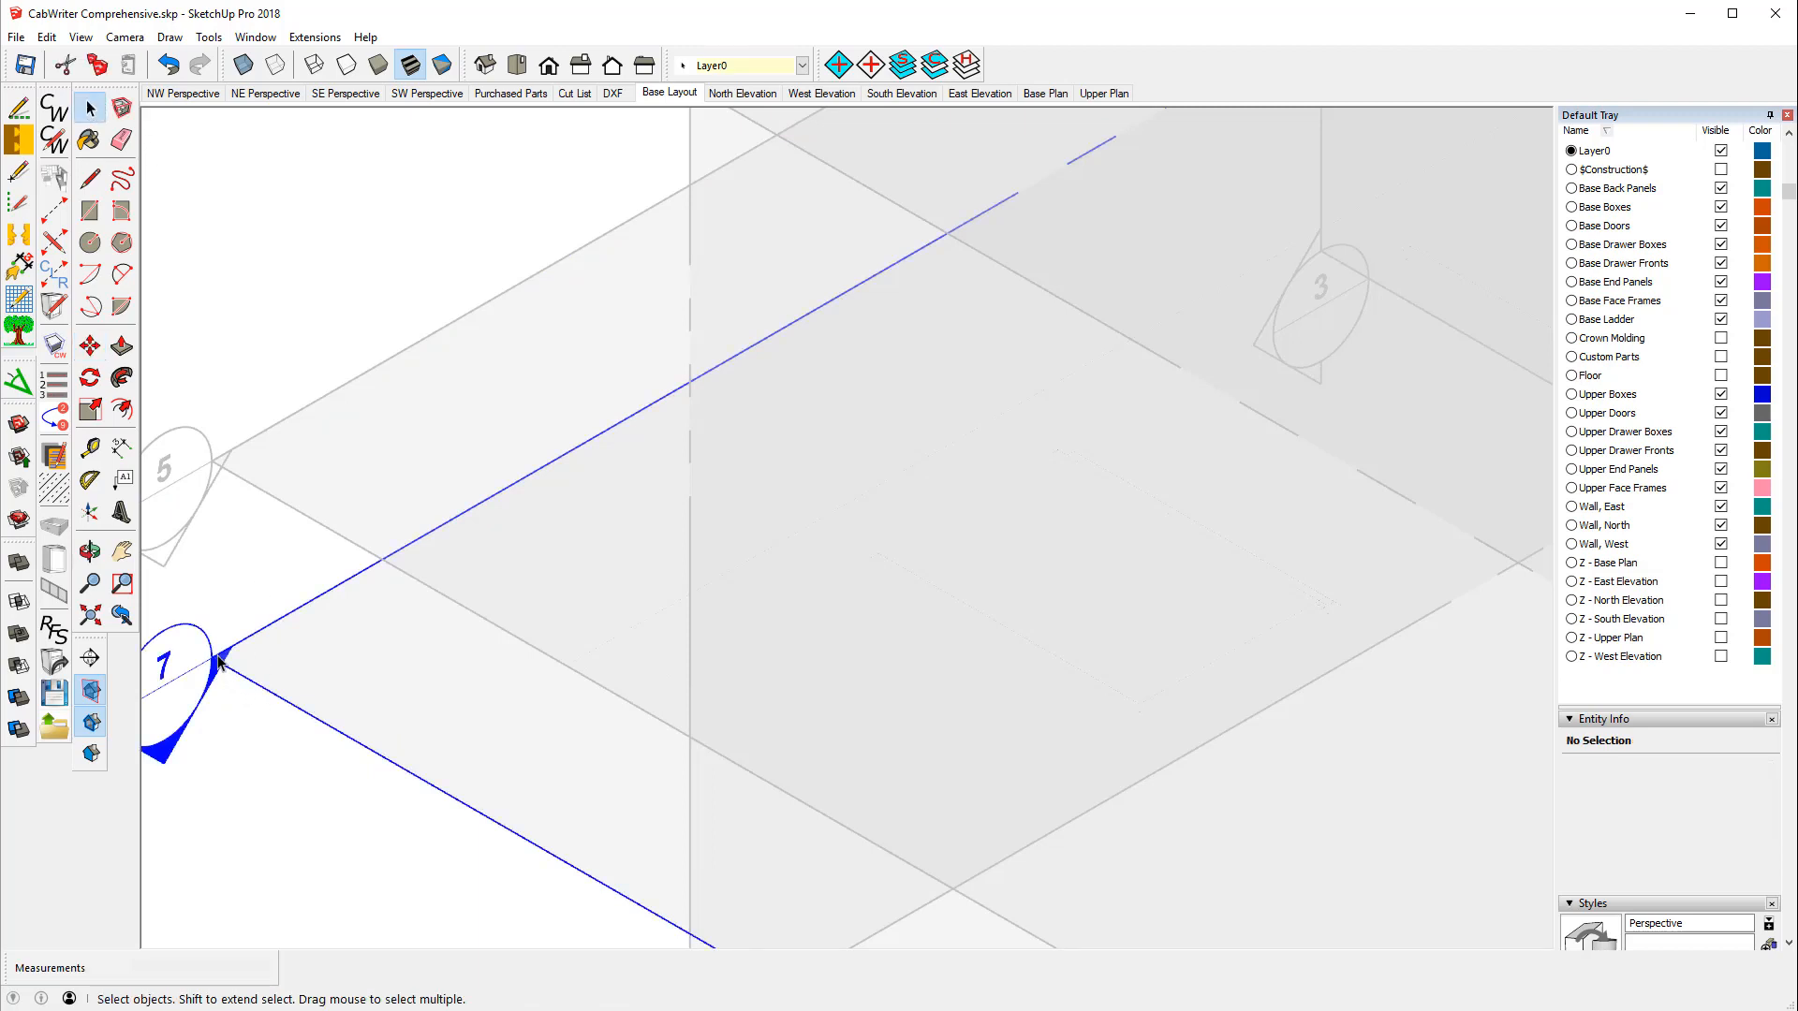
click(220, 663)
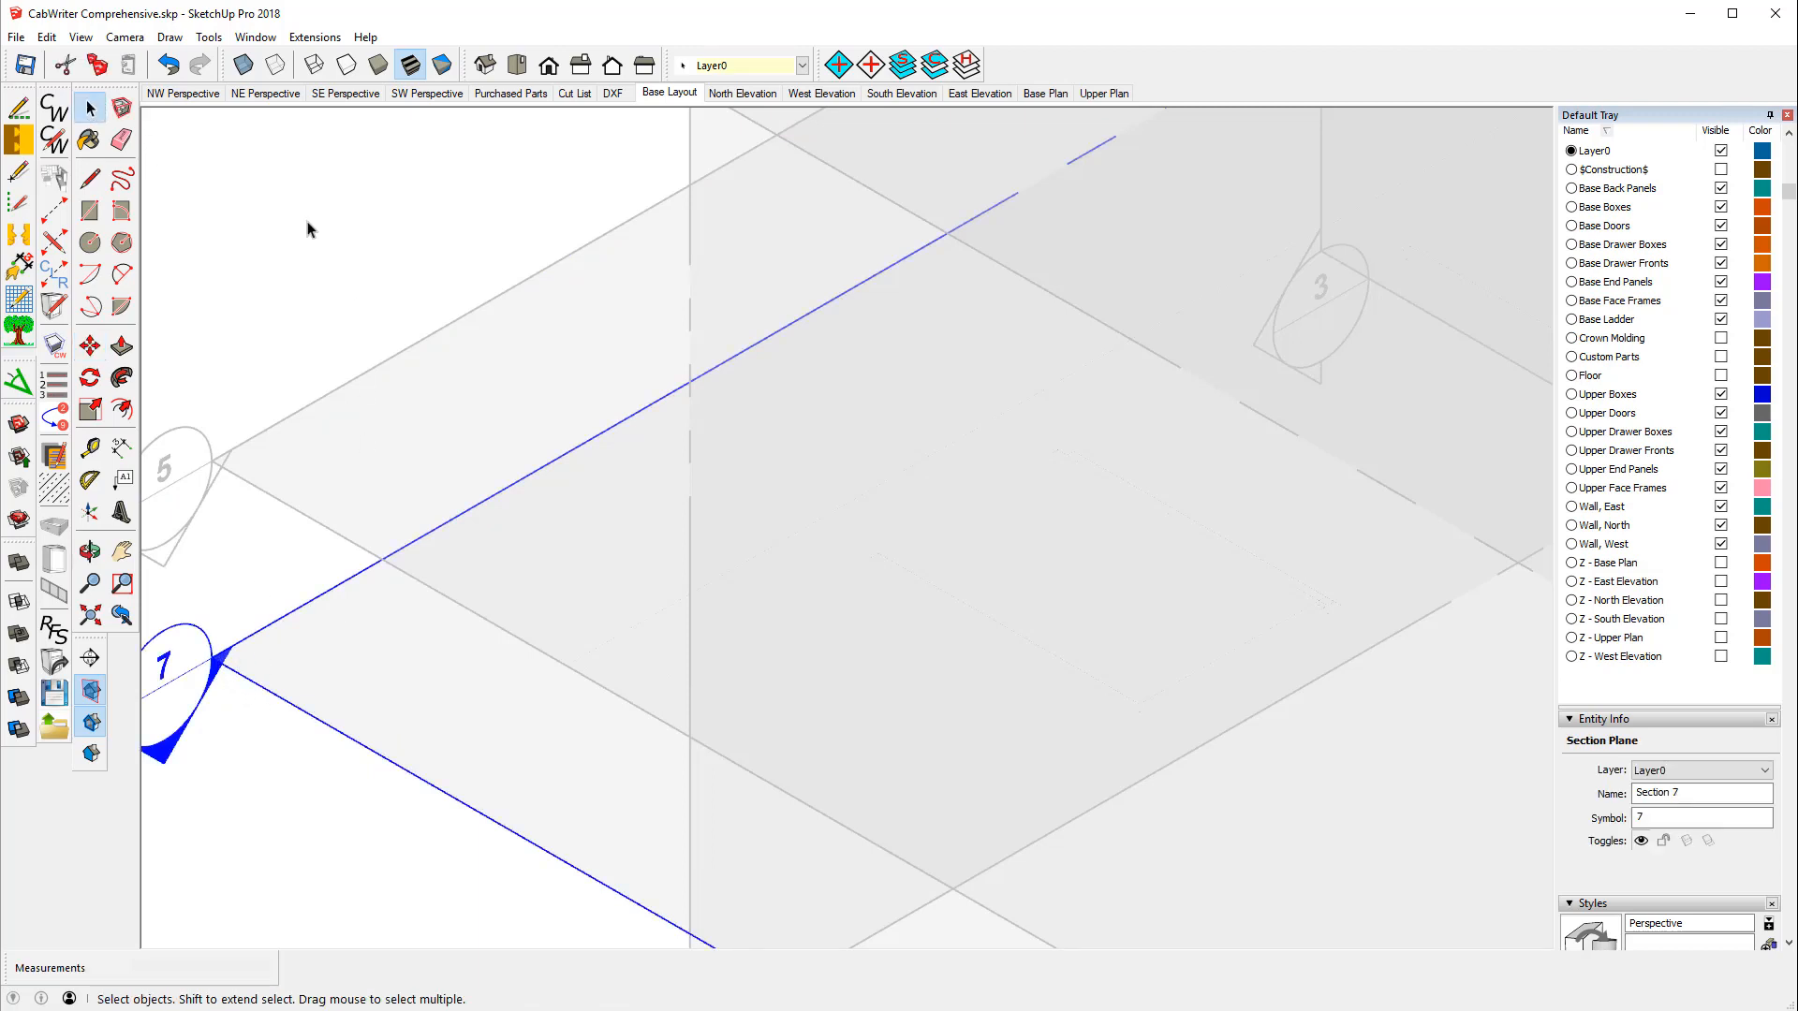
click(91, 347)
scroll(790, 356, up, 2)
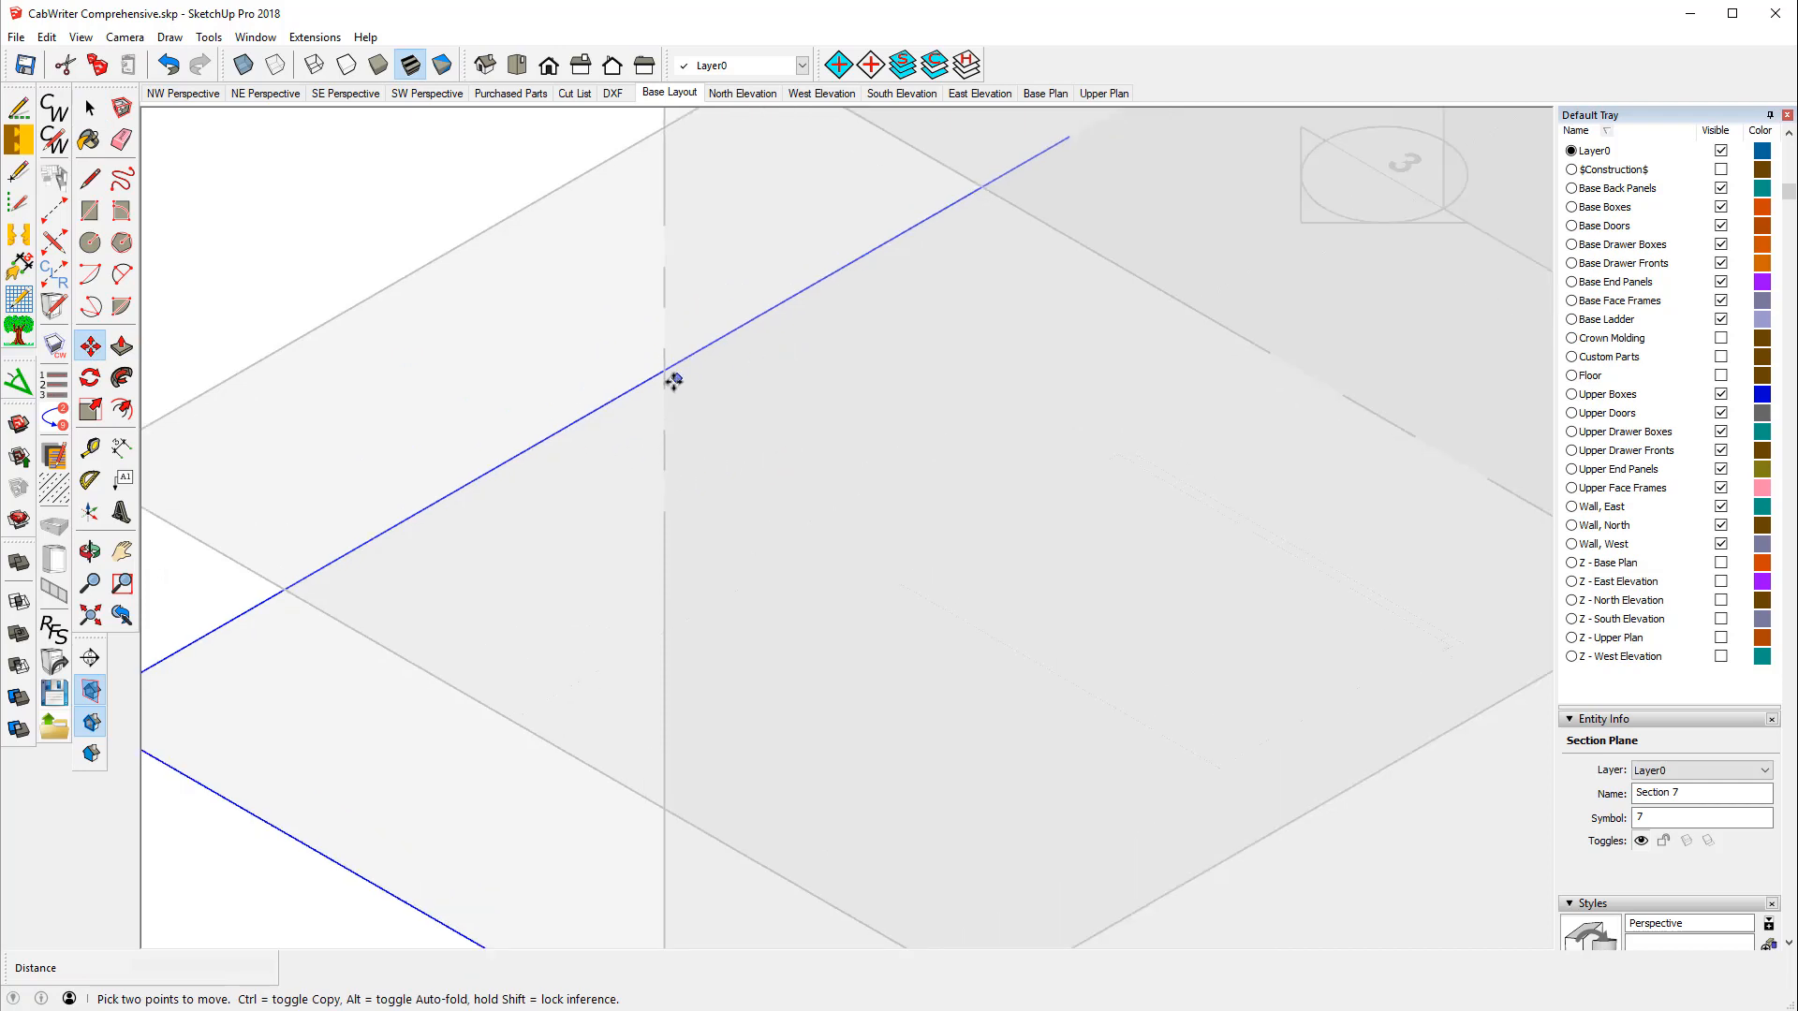
click(609, 400)
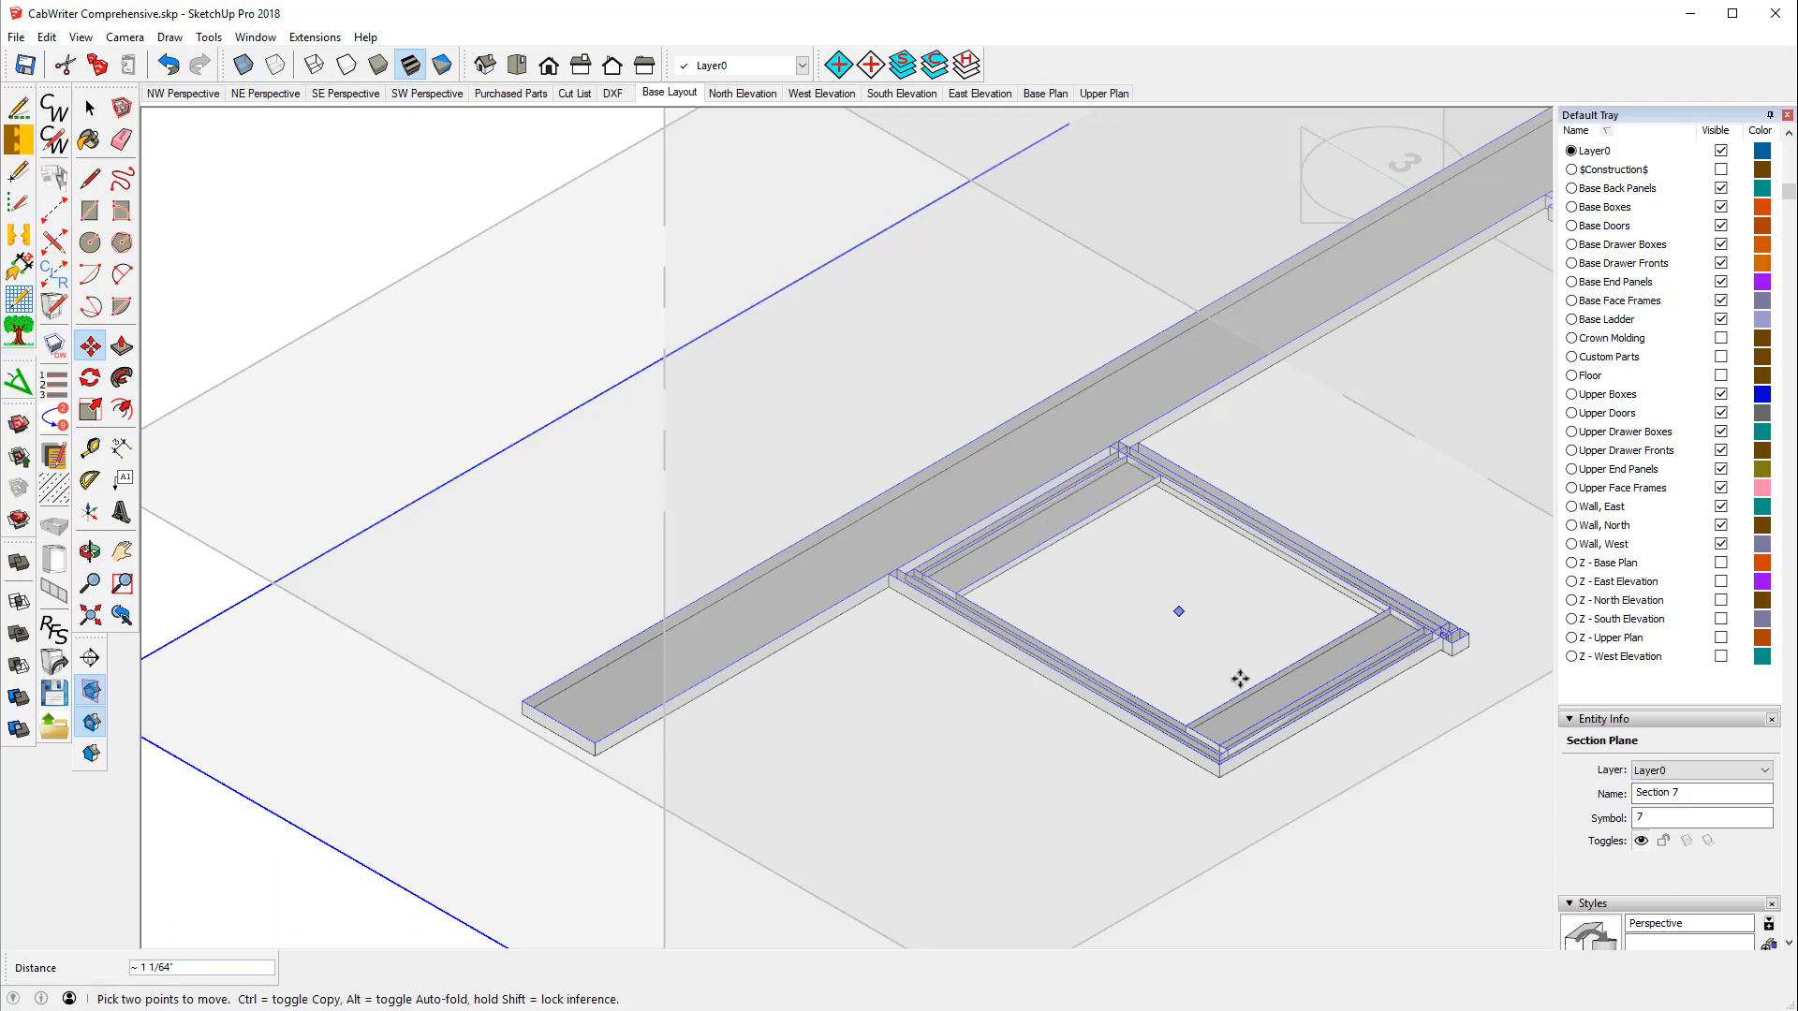
- Create a CabWriter section from the Section 7 plane named Ladder Base Plan for all objects with the Front section color
scroll(624, 358, down, 2)
scroll(576, 382, down, 4)
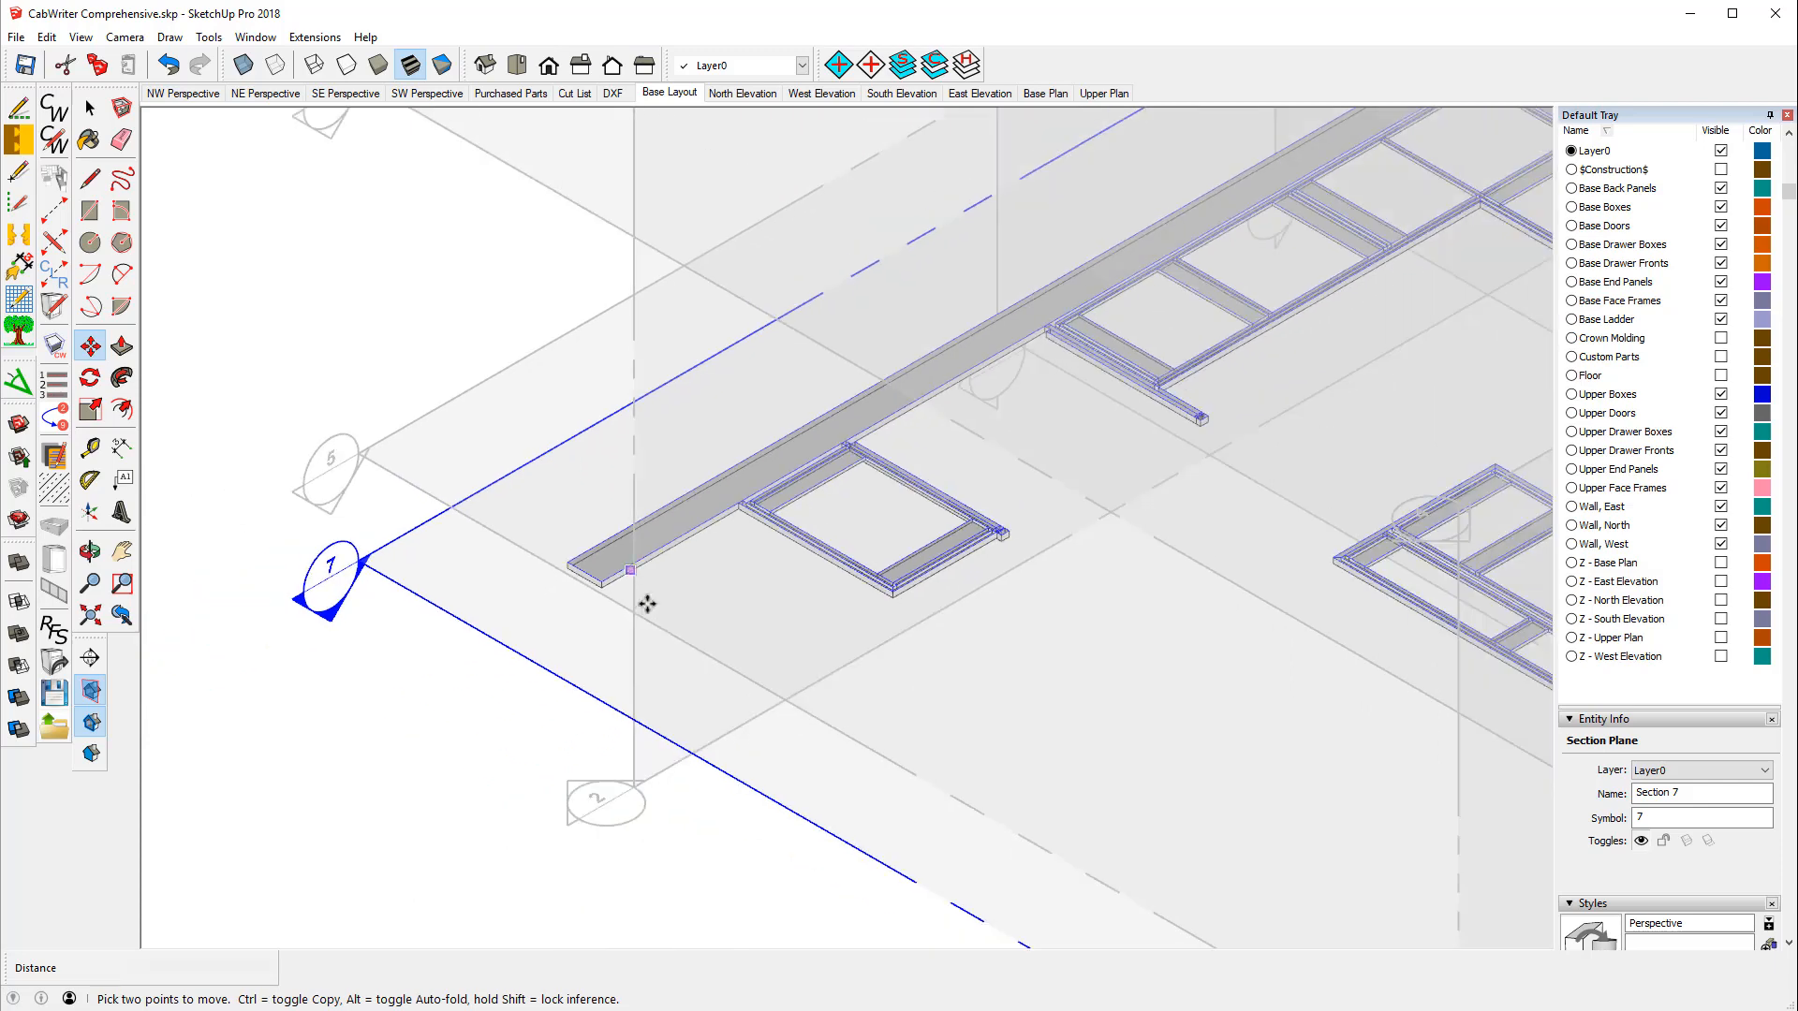
click(169, 36)
mouse_move(230, 123)
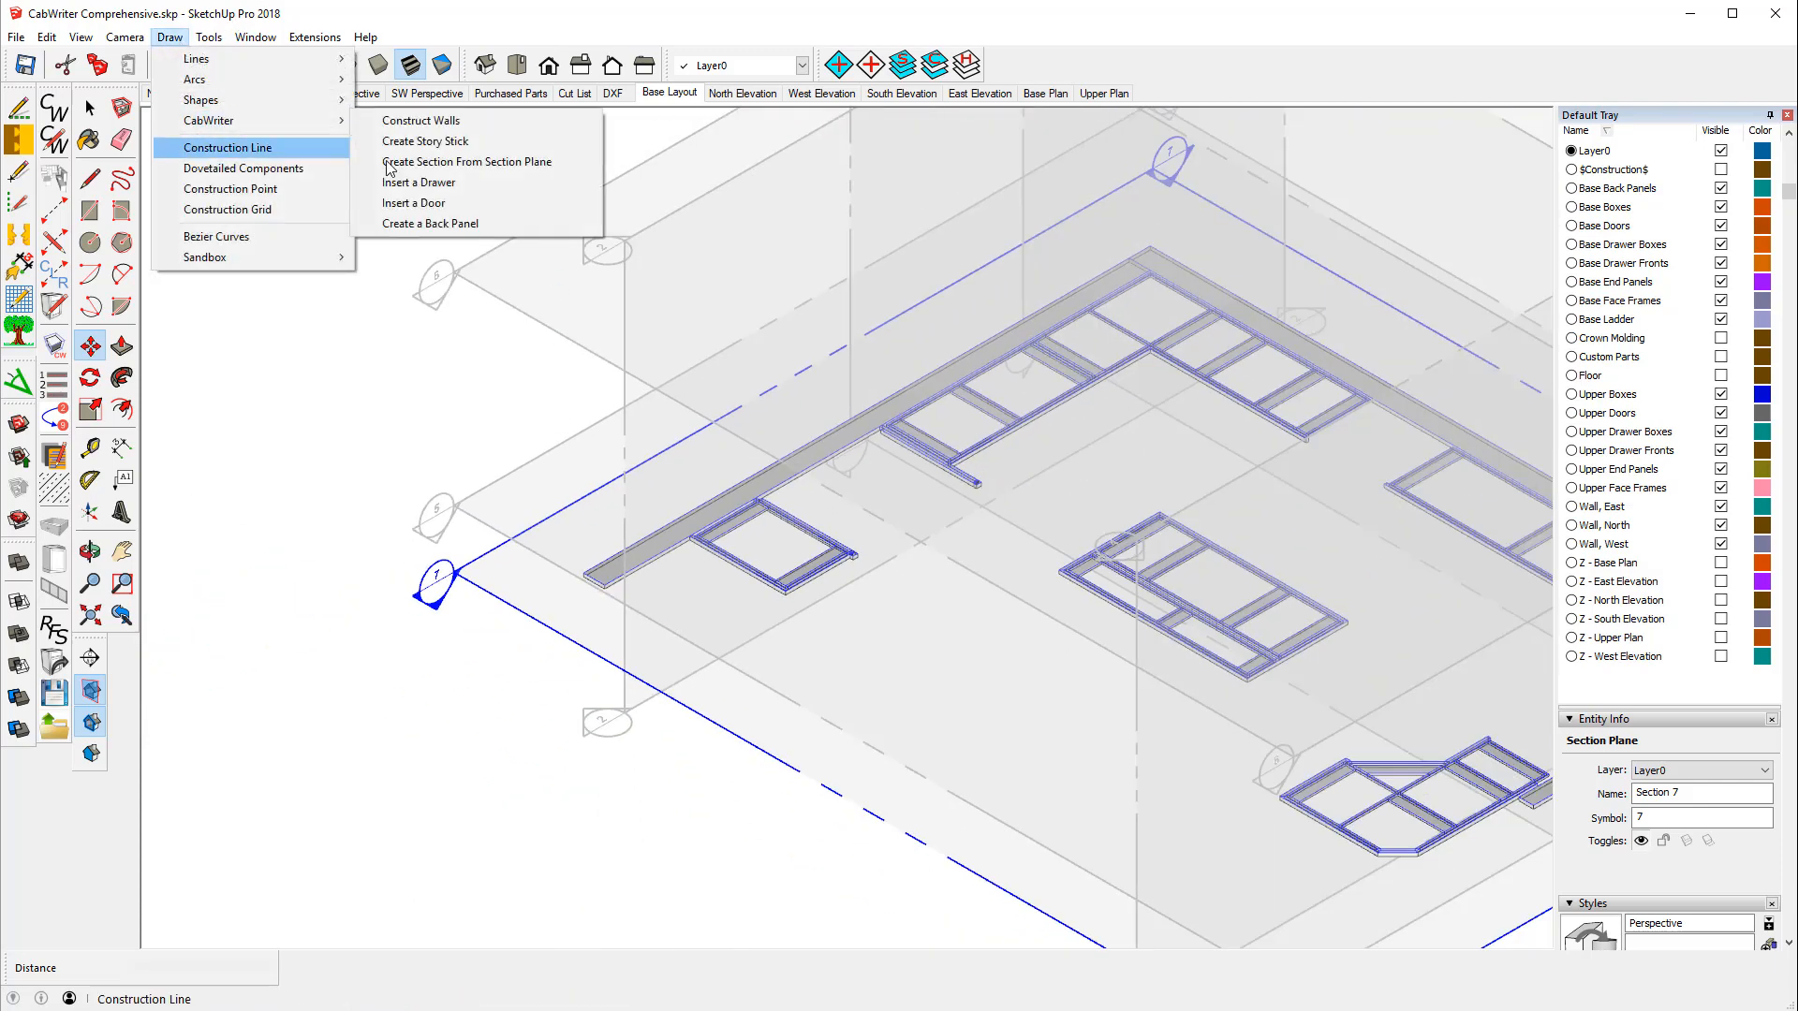
click(475, 161)
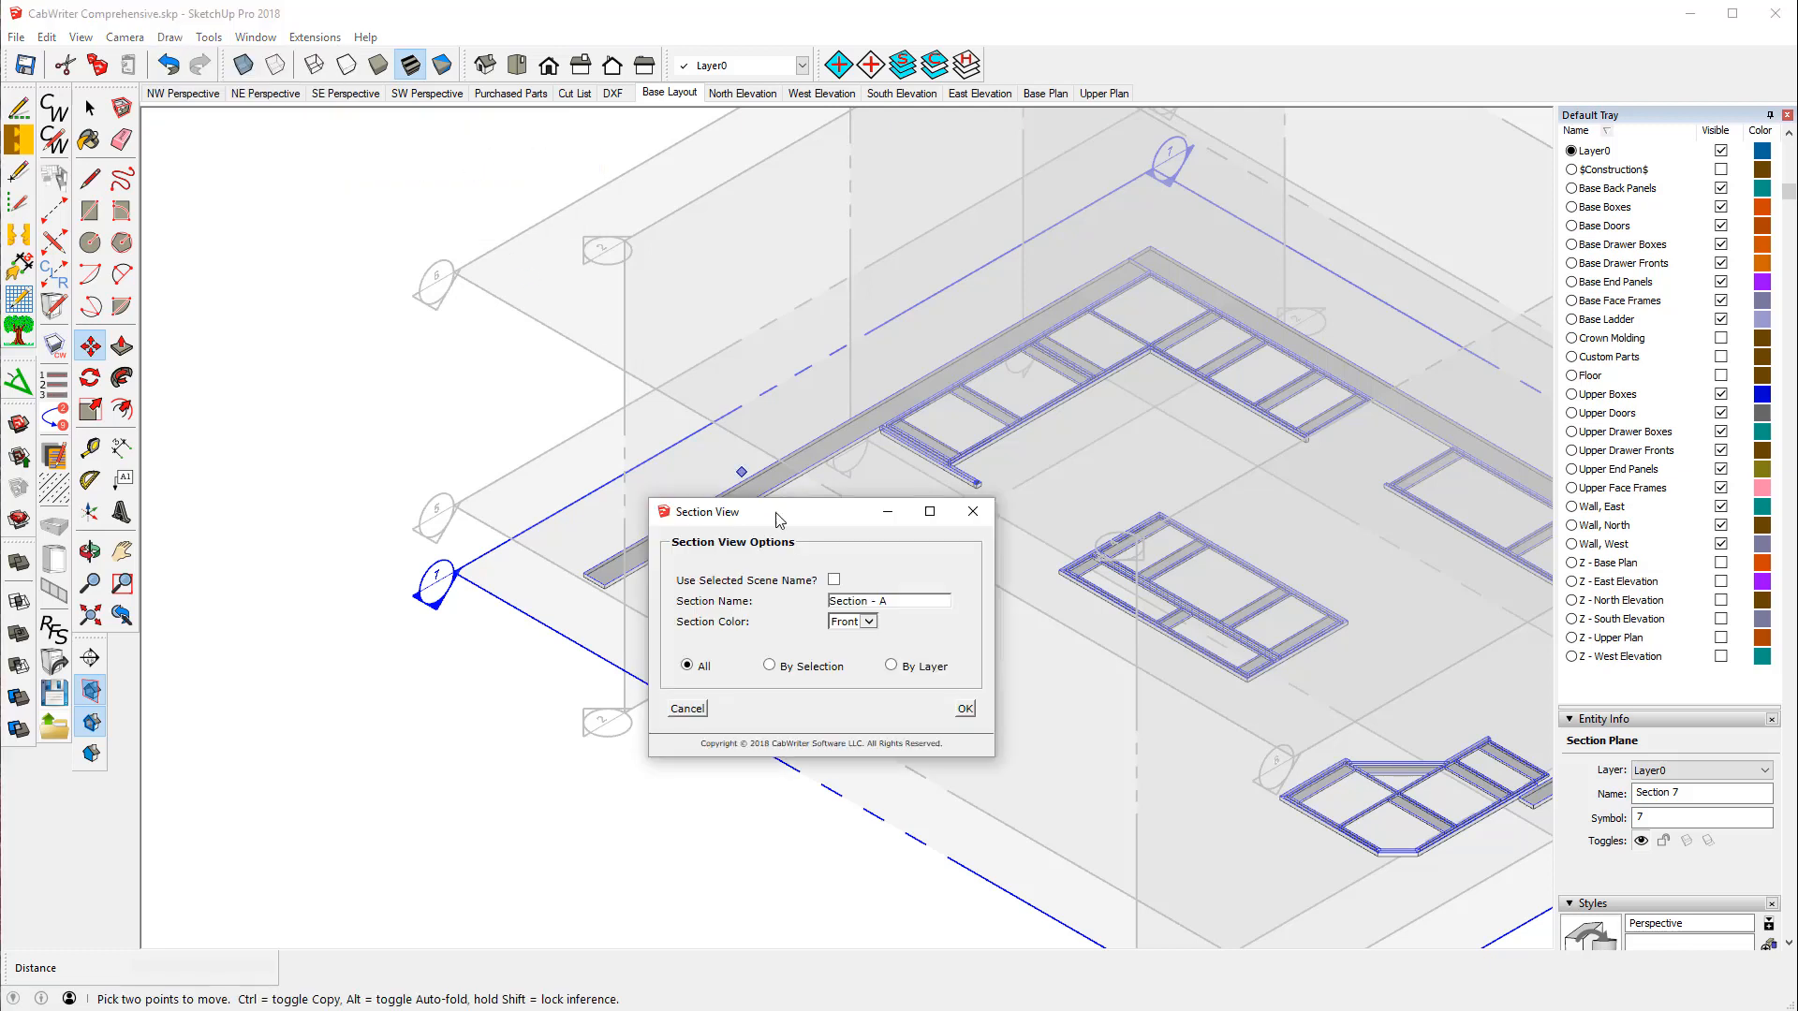
drag(887, 599, 804, 591)
text(Ladder Base Plan)
click(965, 711)
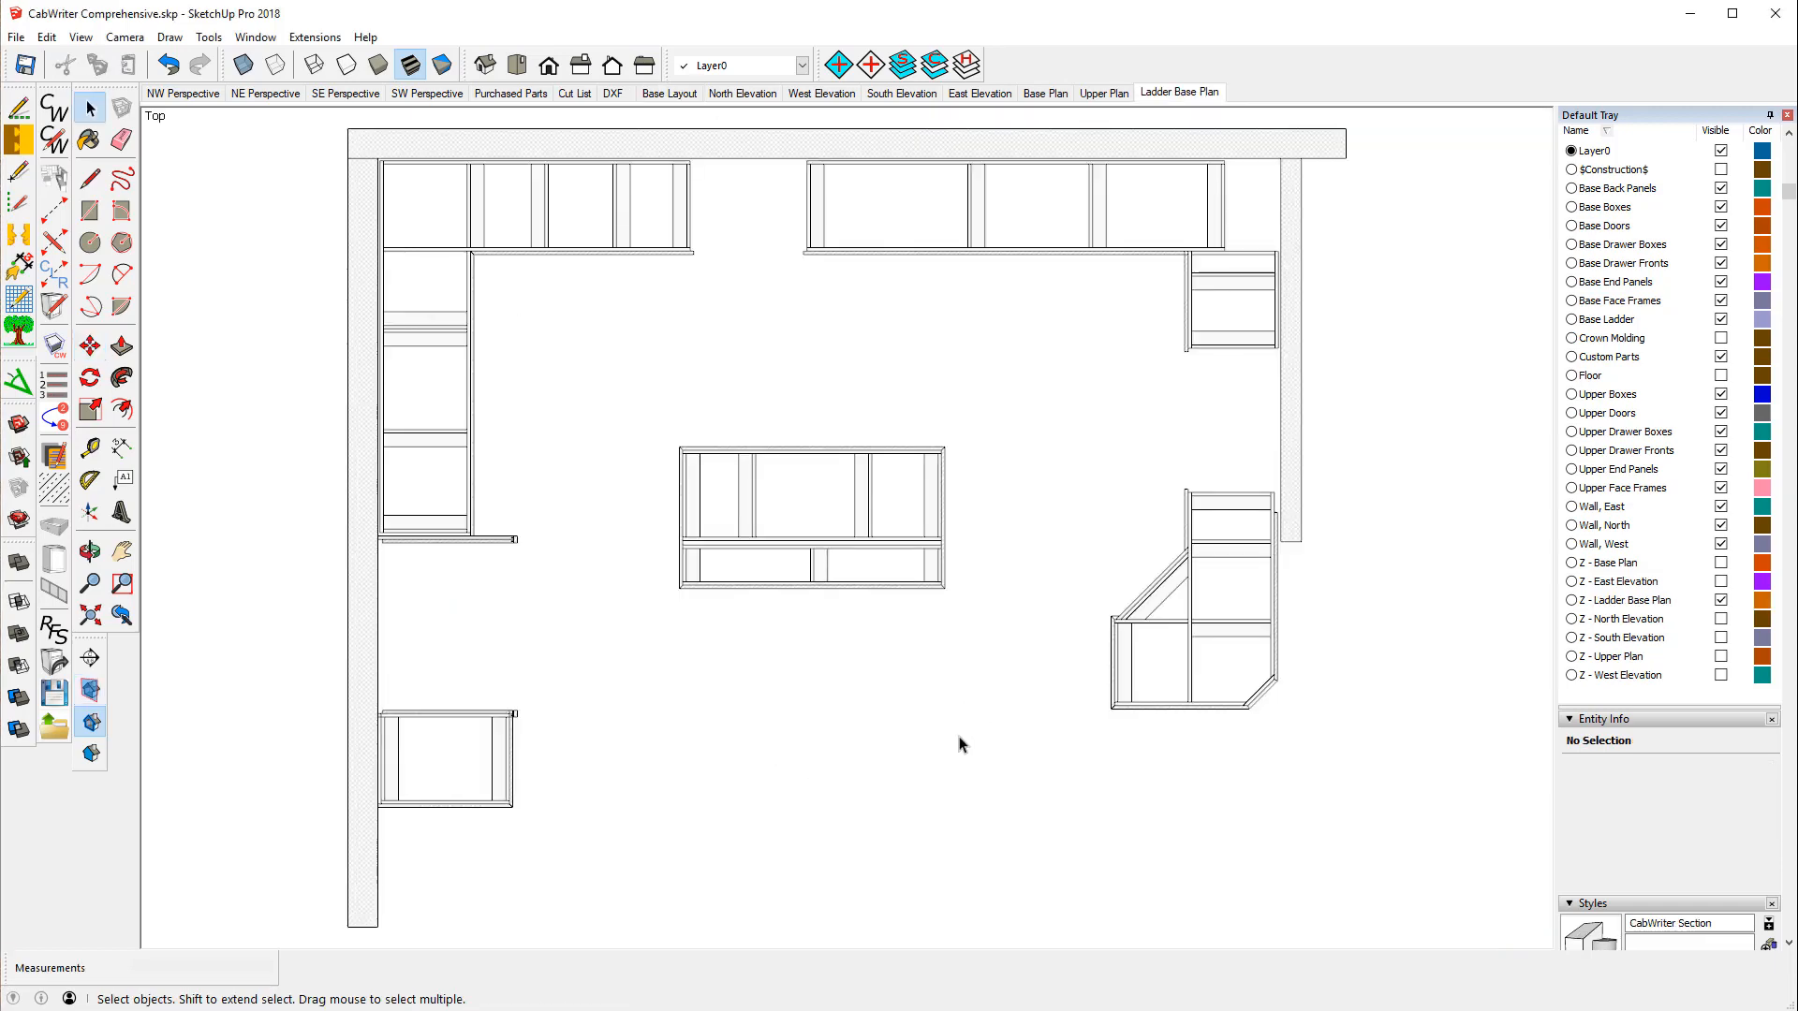
scroll(815, 618, up, 5)
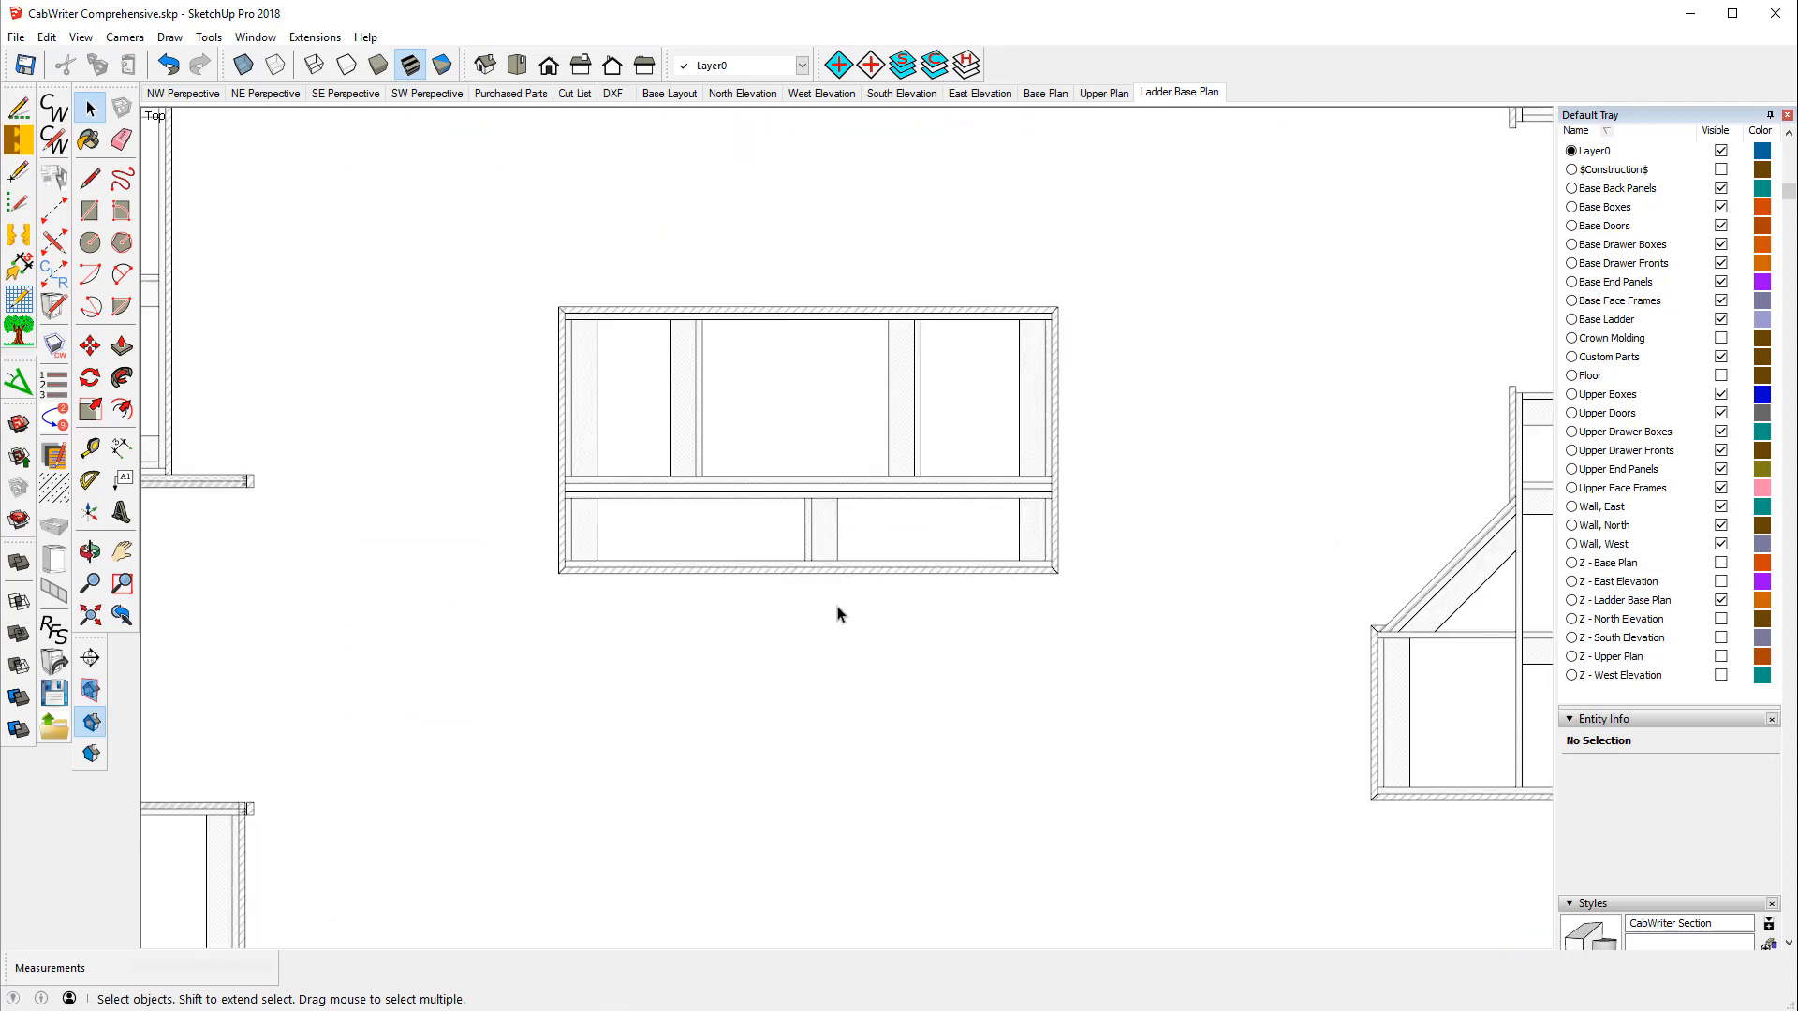
- Inspect the ladder bases in the section closely, restore the Ladder Base Plan scene's saved view, and save the model
scroll(841, 586, up, 1)
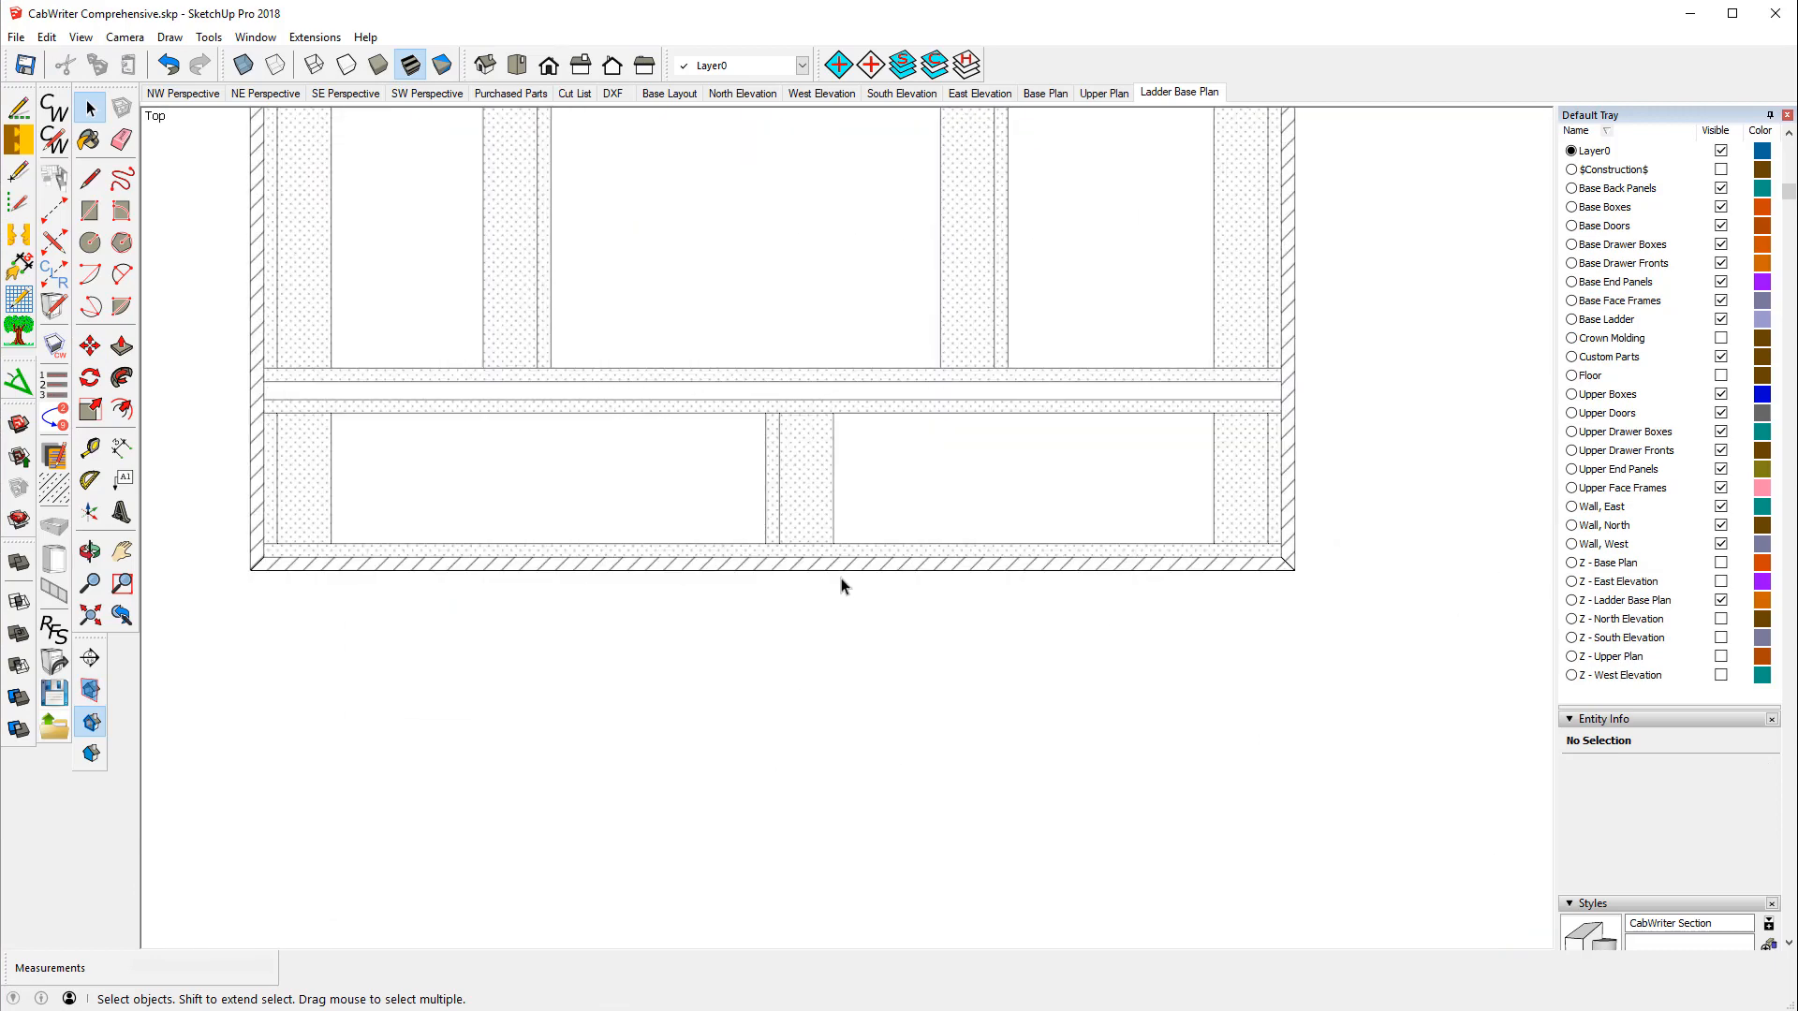
scroll(842, 586, down, 6)
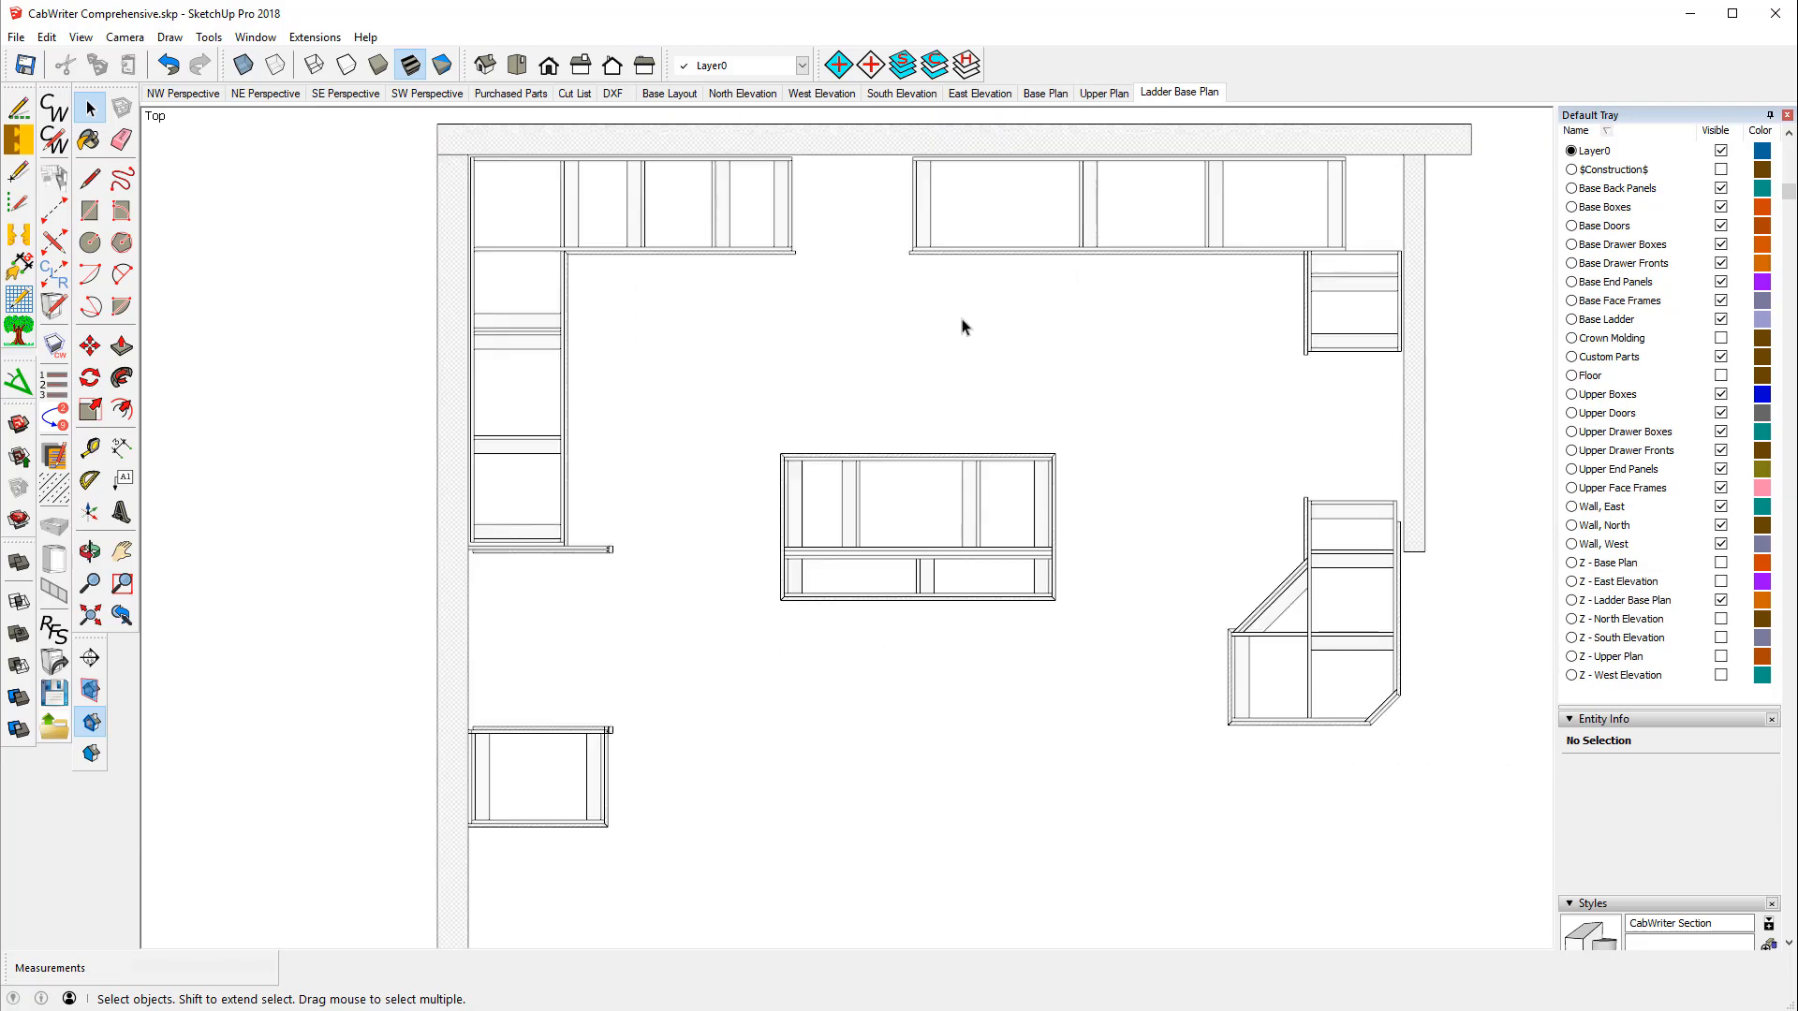
click(1184, 97)
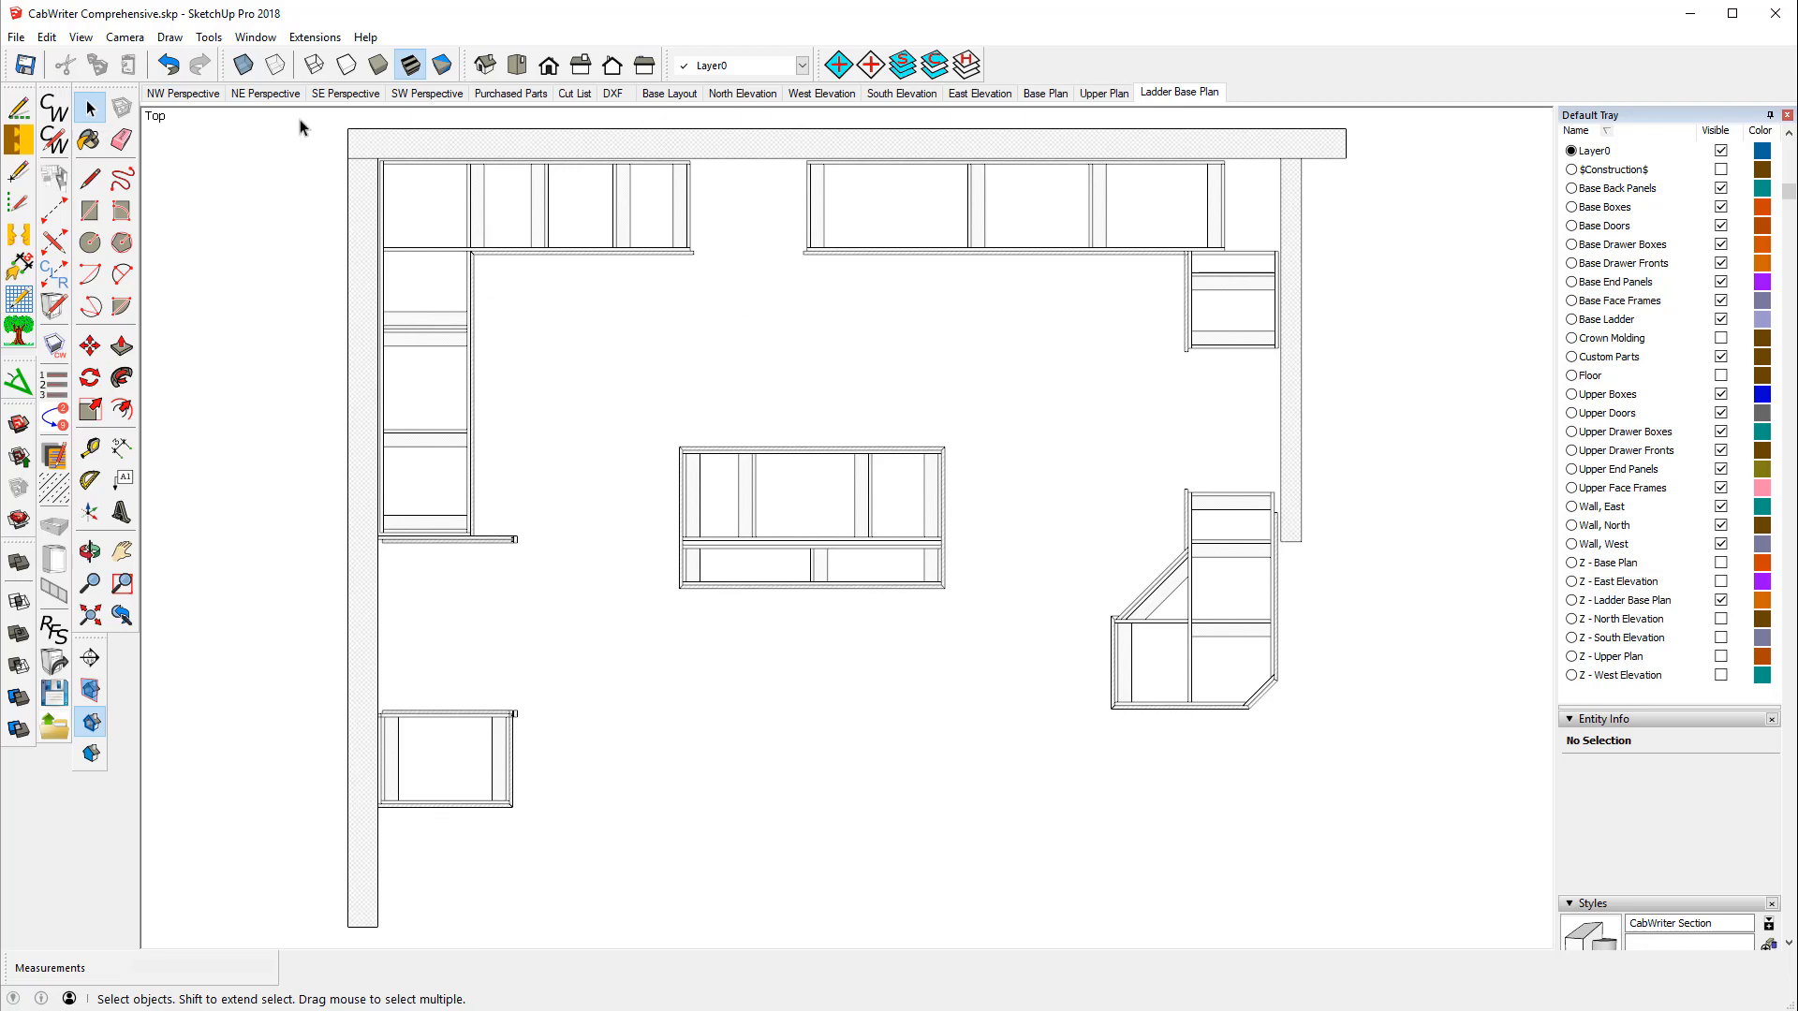
click(24, 65)
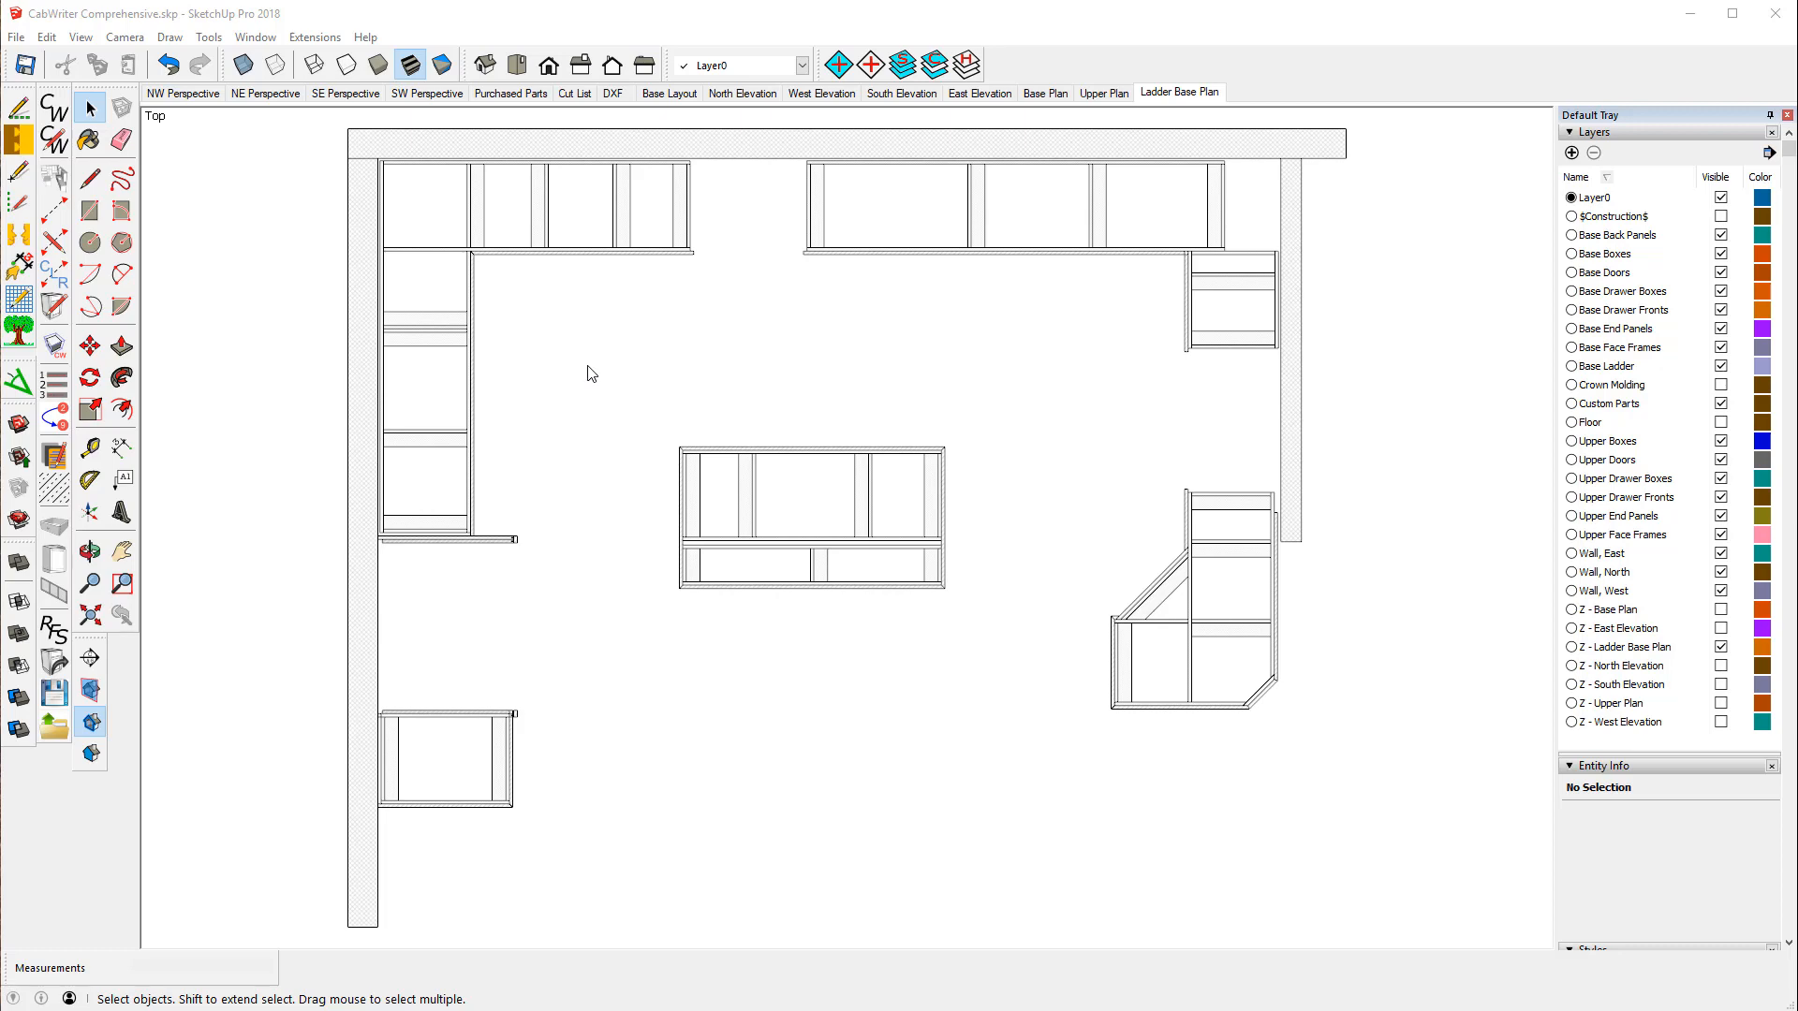
- Show the section planes in the Base Layout scene, pick Section 5, and review the Base Plan scene cut from it
click(669, 94)
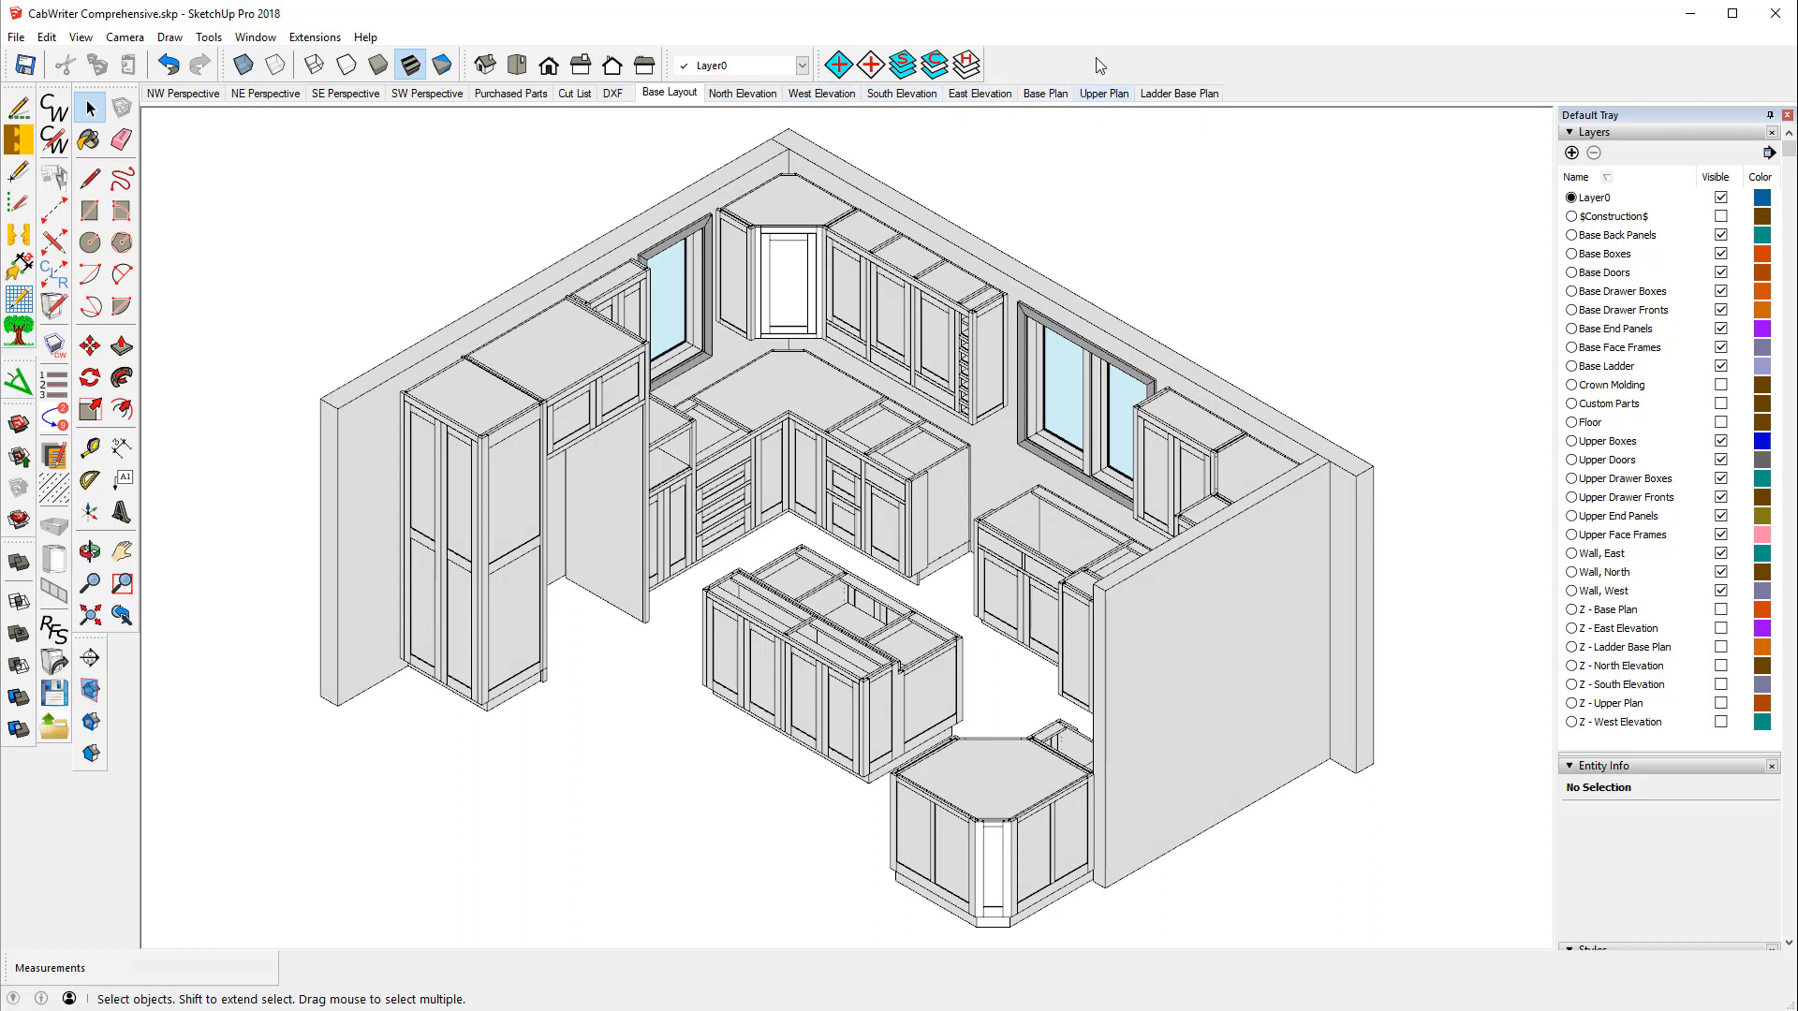
click(91, 690)
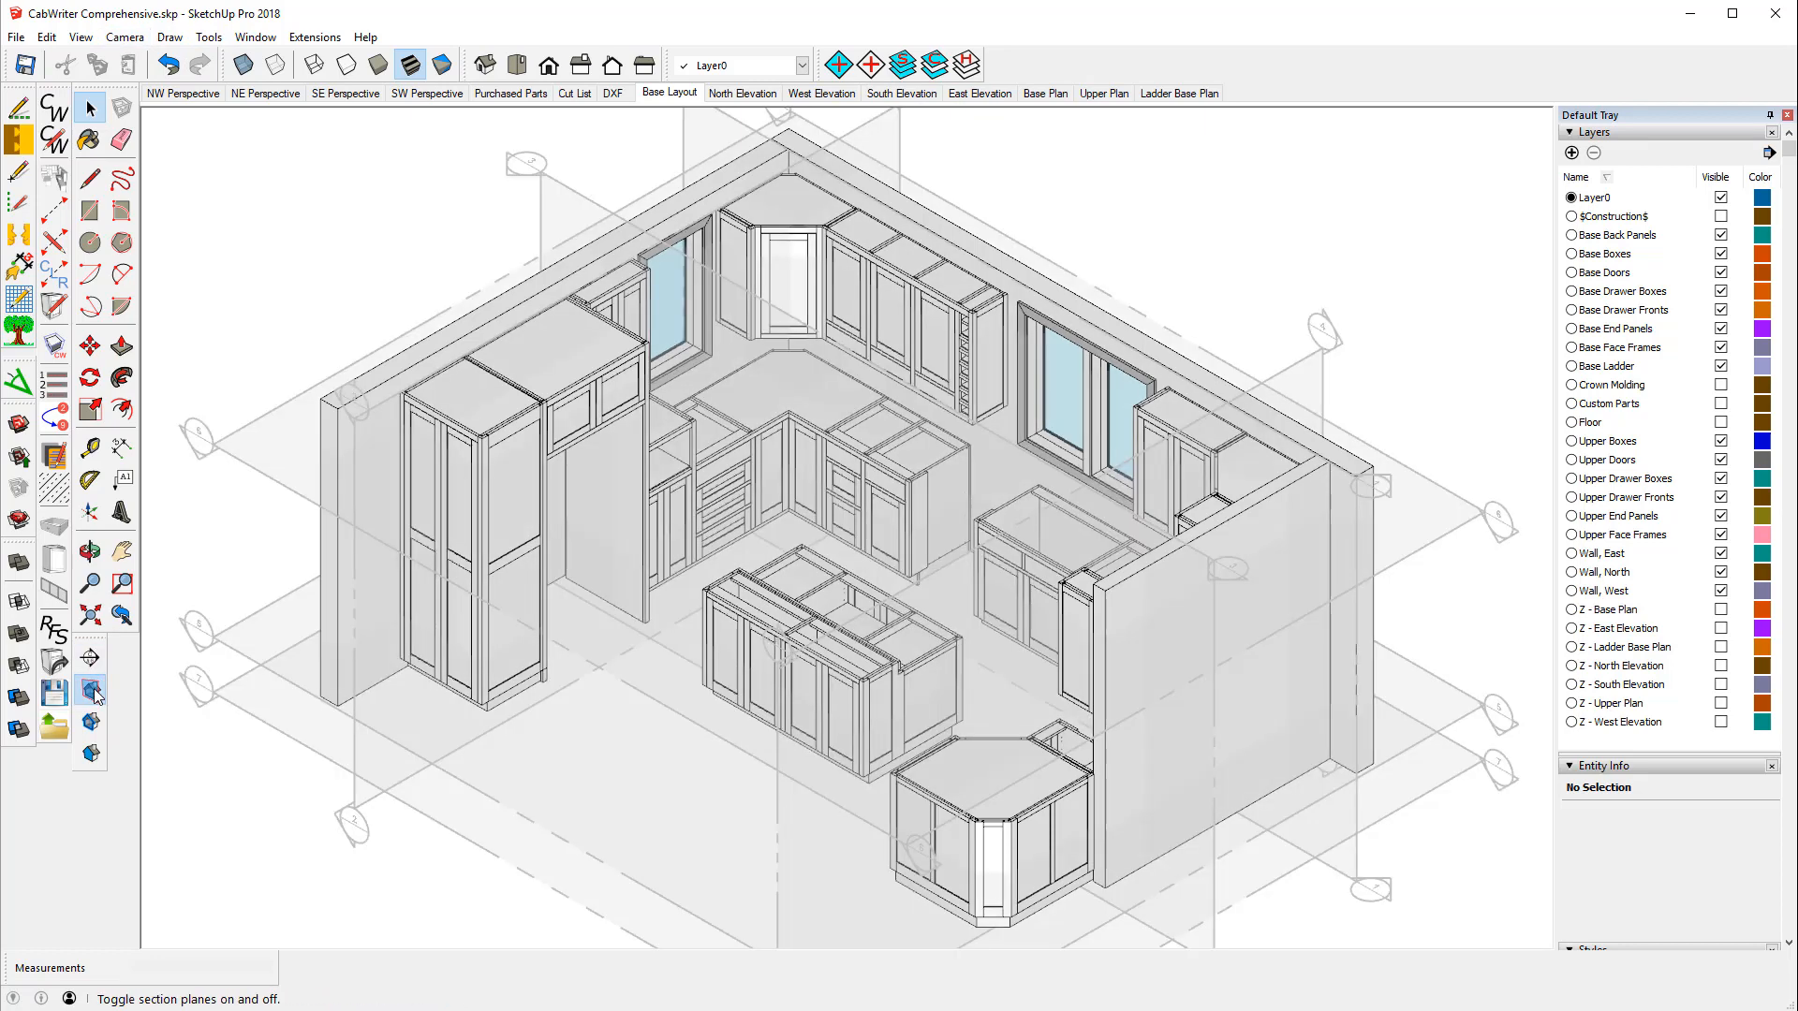
click(207, 641)
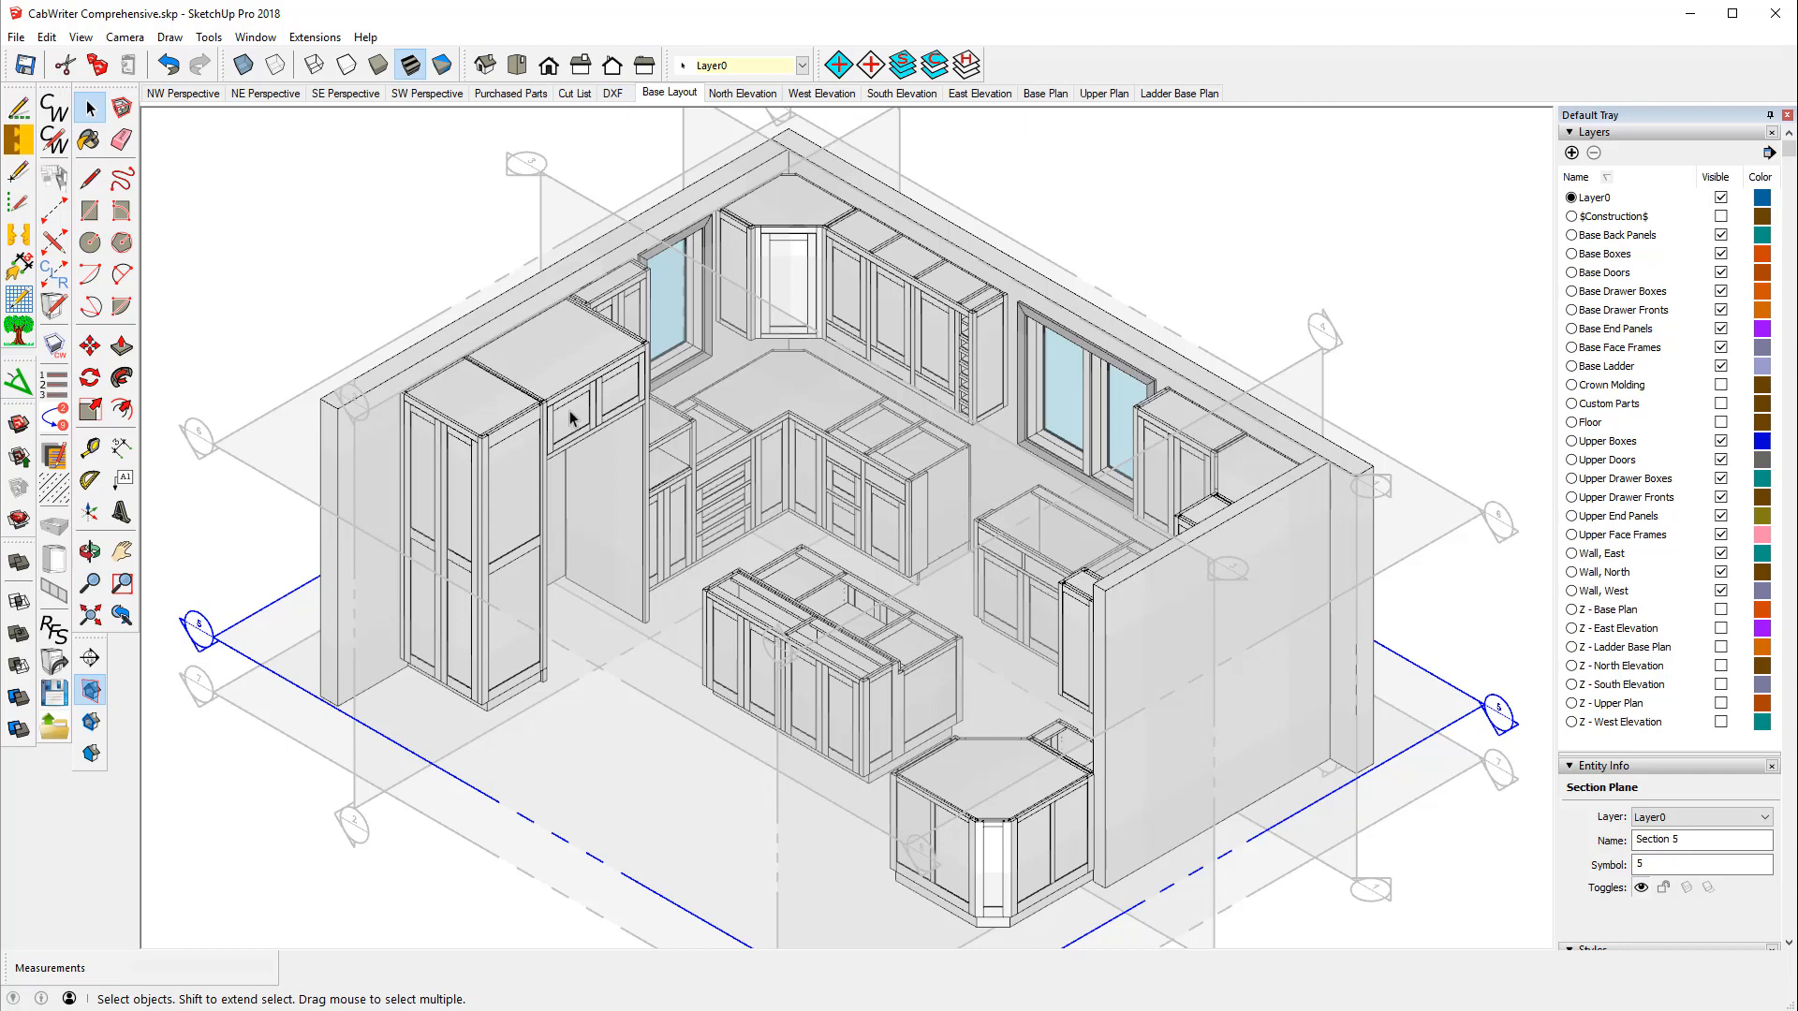
click(1056, 94)
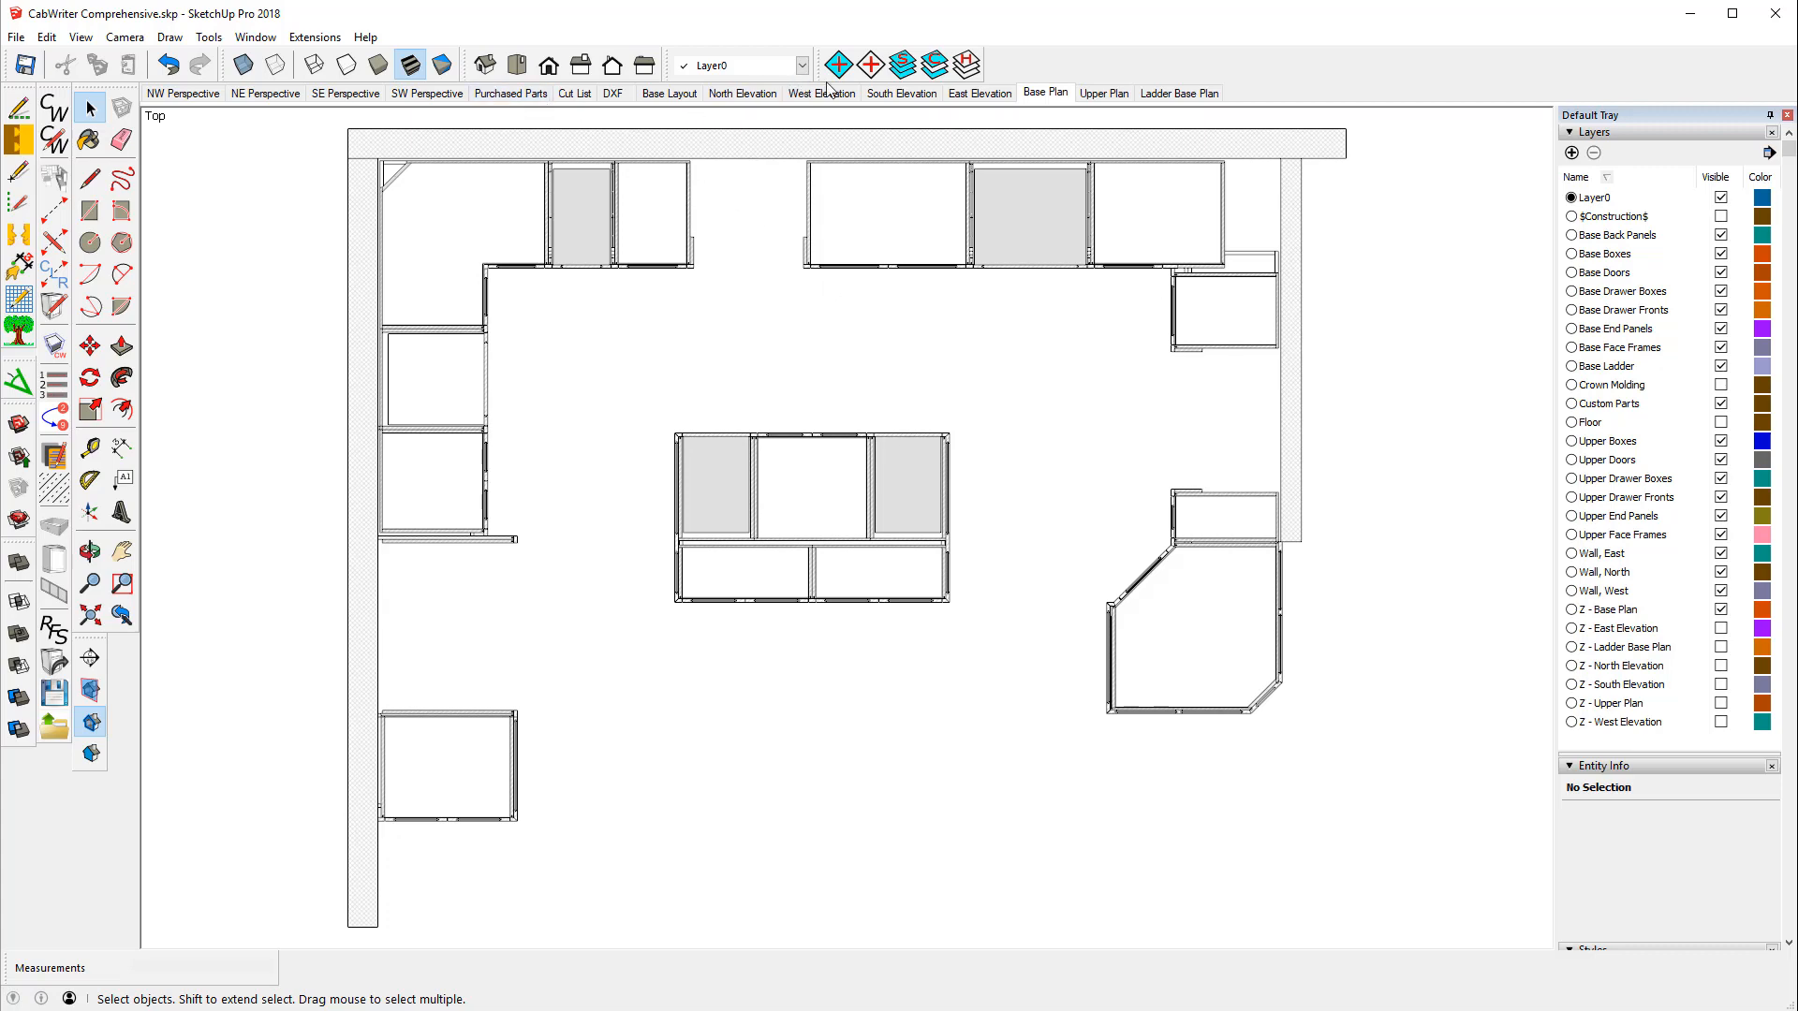
- In the Base Layout scene, select the entire diagonal base cabinet with CabWriter's Select Cabinet and add the Section 5 plane to the selection
click(671, 94)
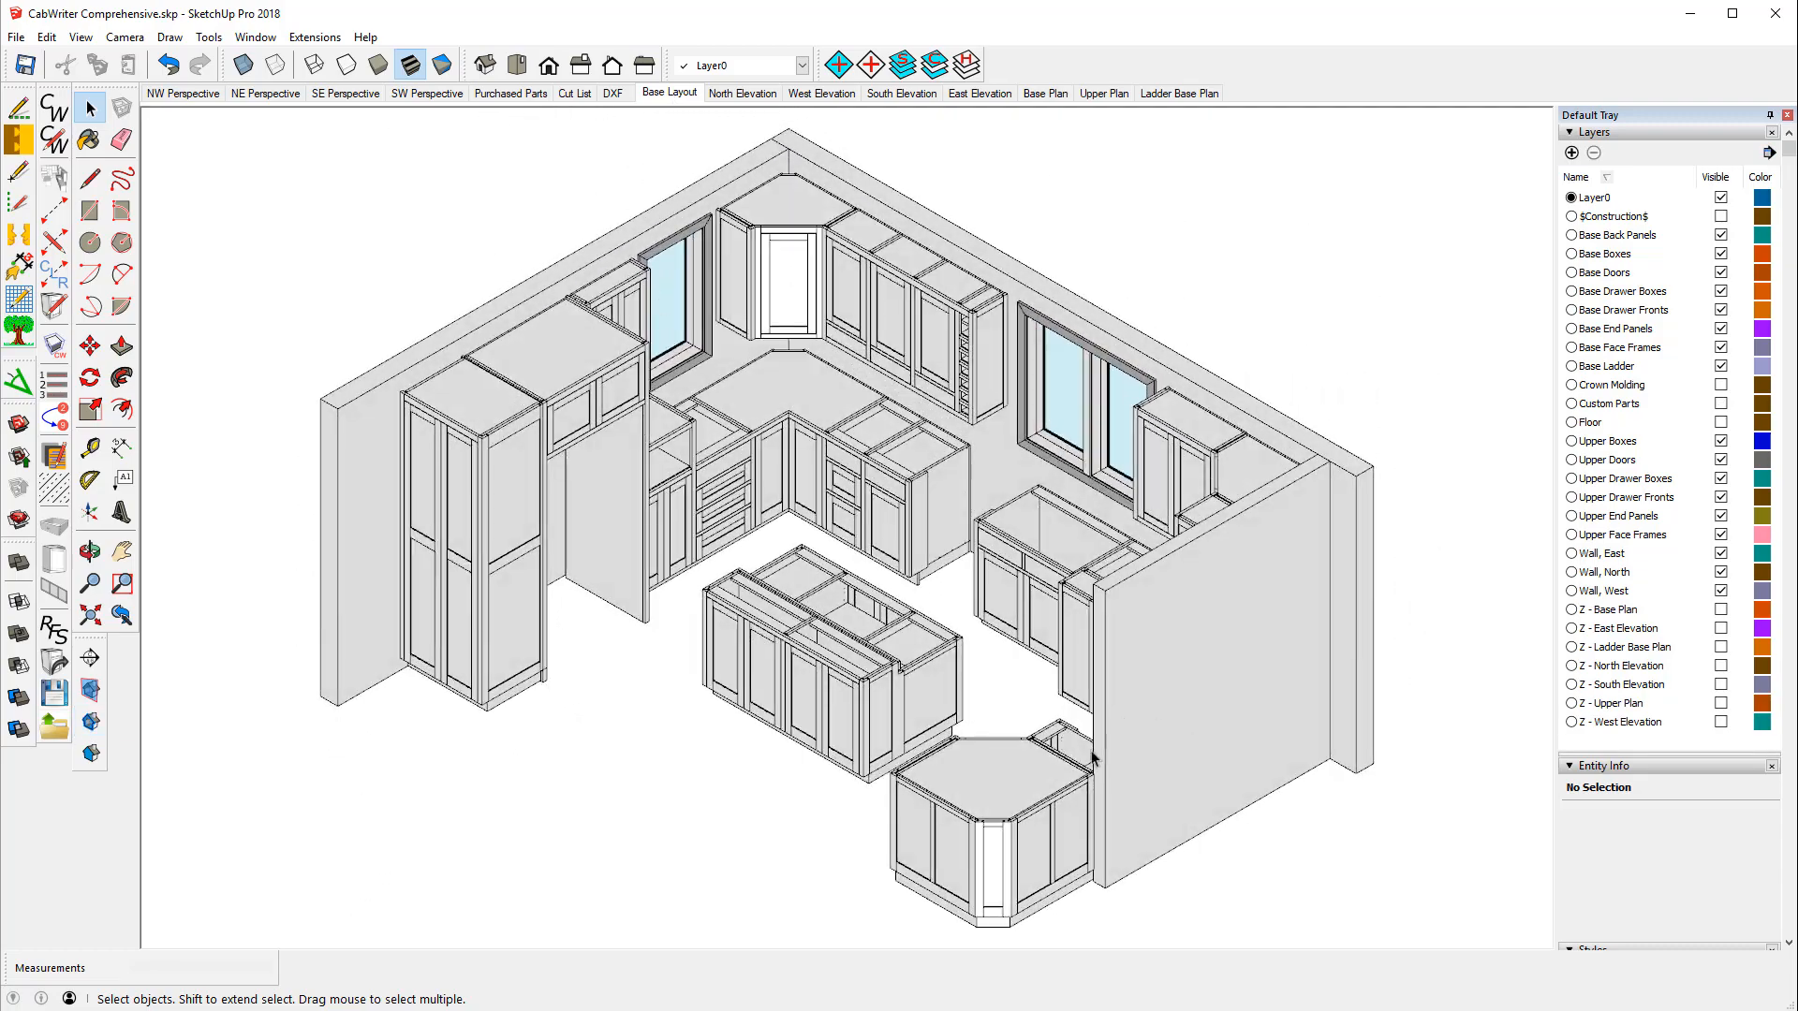
click(991, 778)
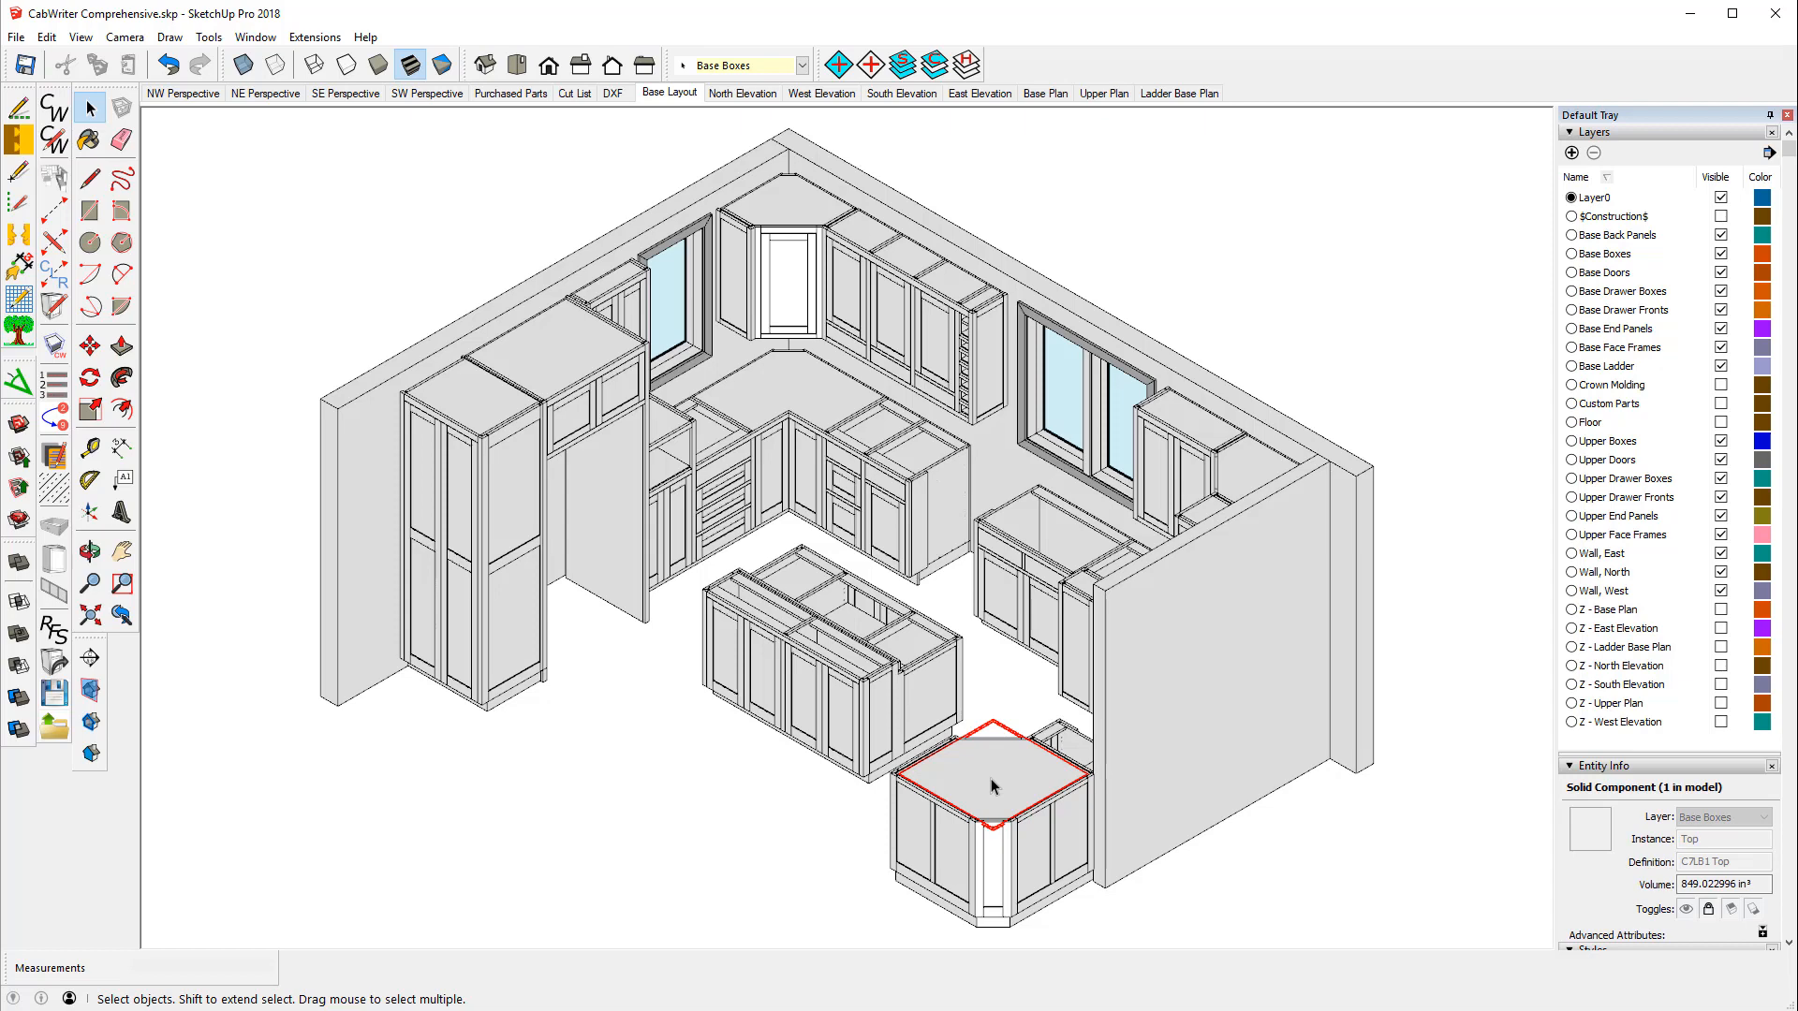
right_click(993, 783)
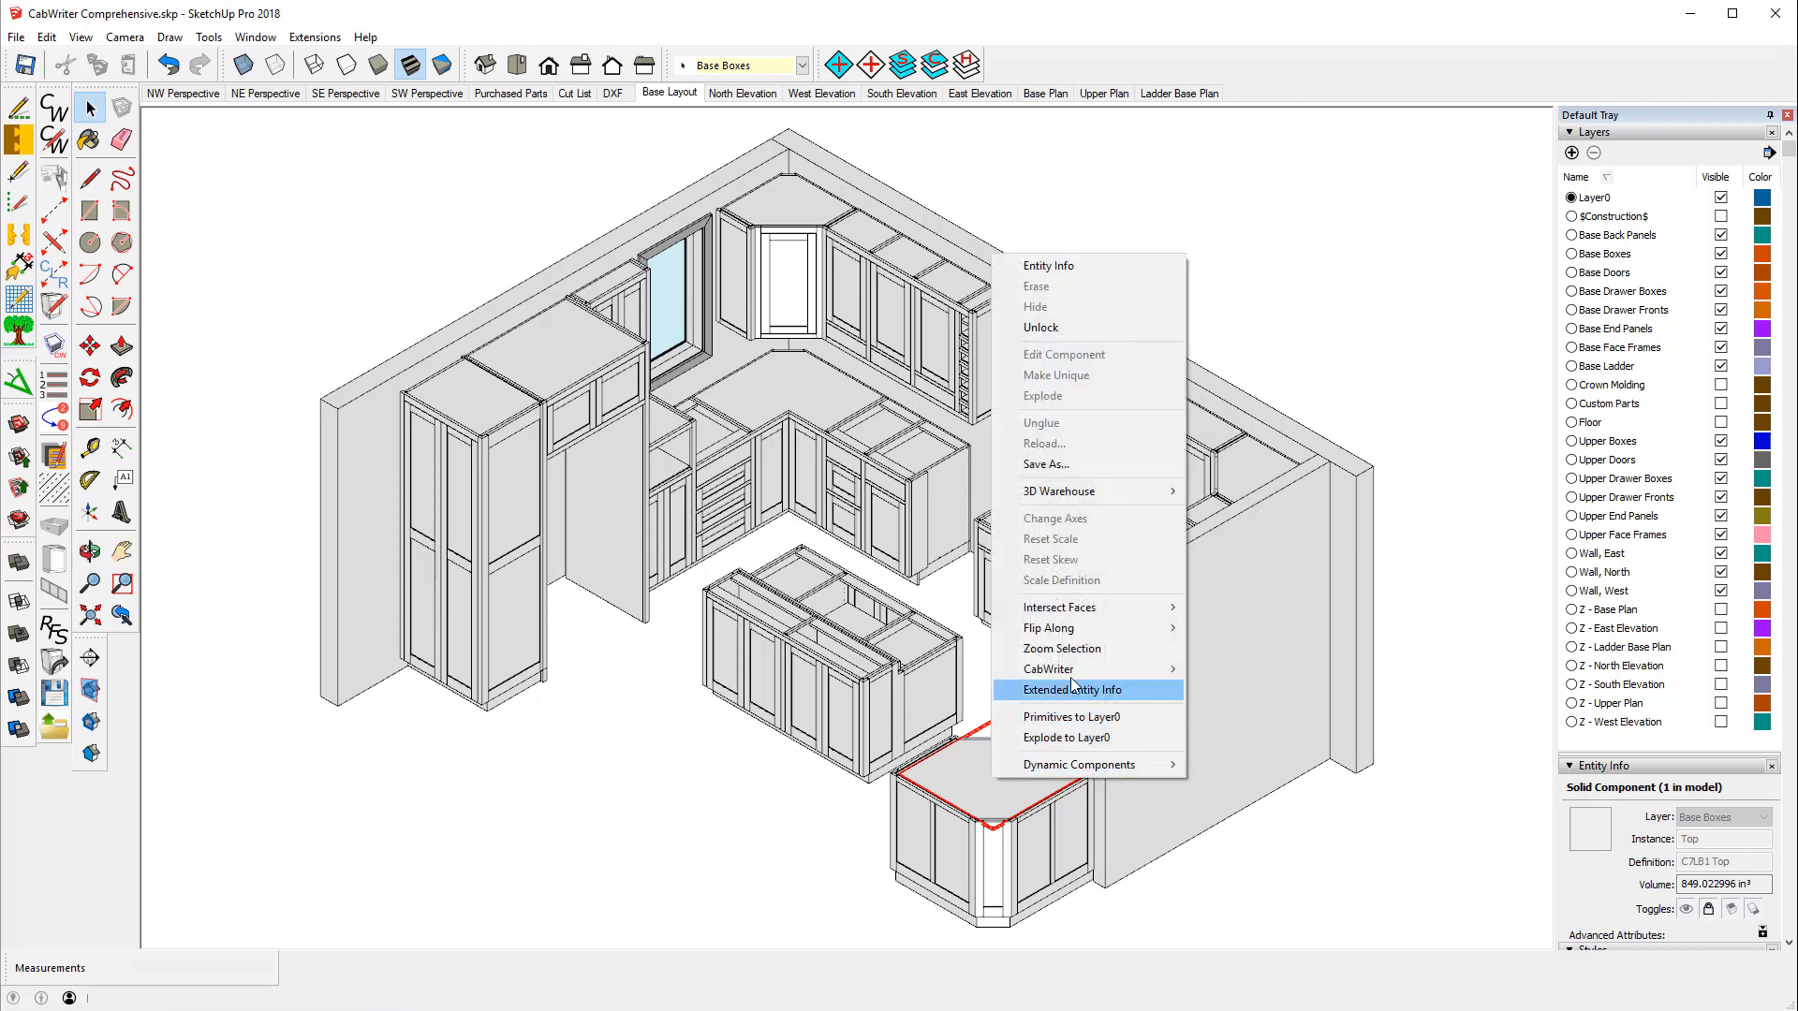
mouse_move(1070, 671)
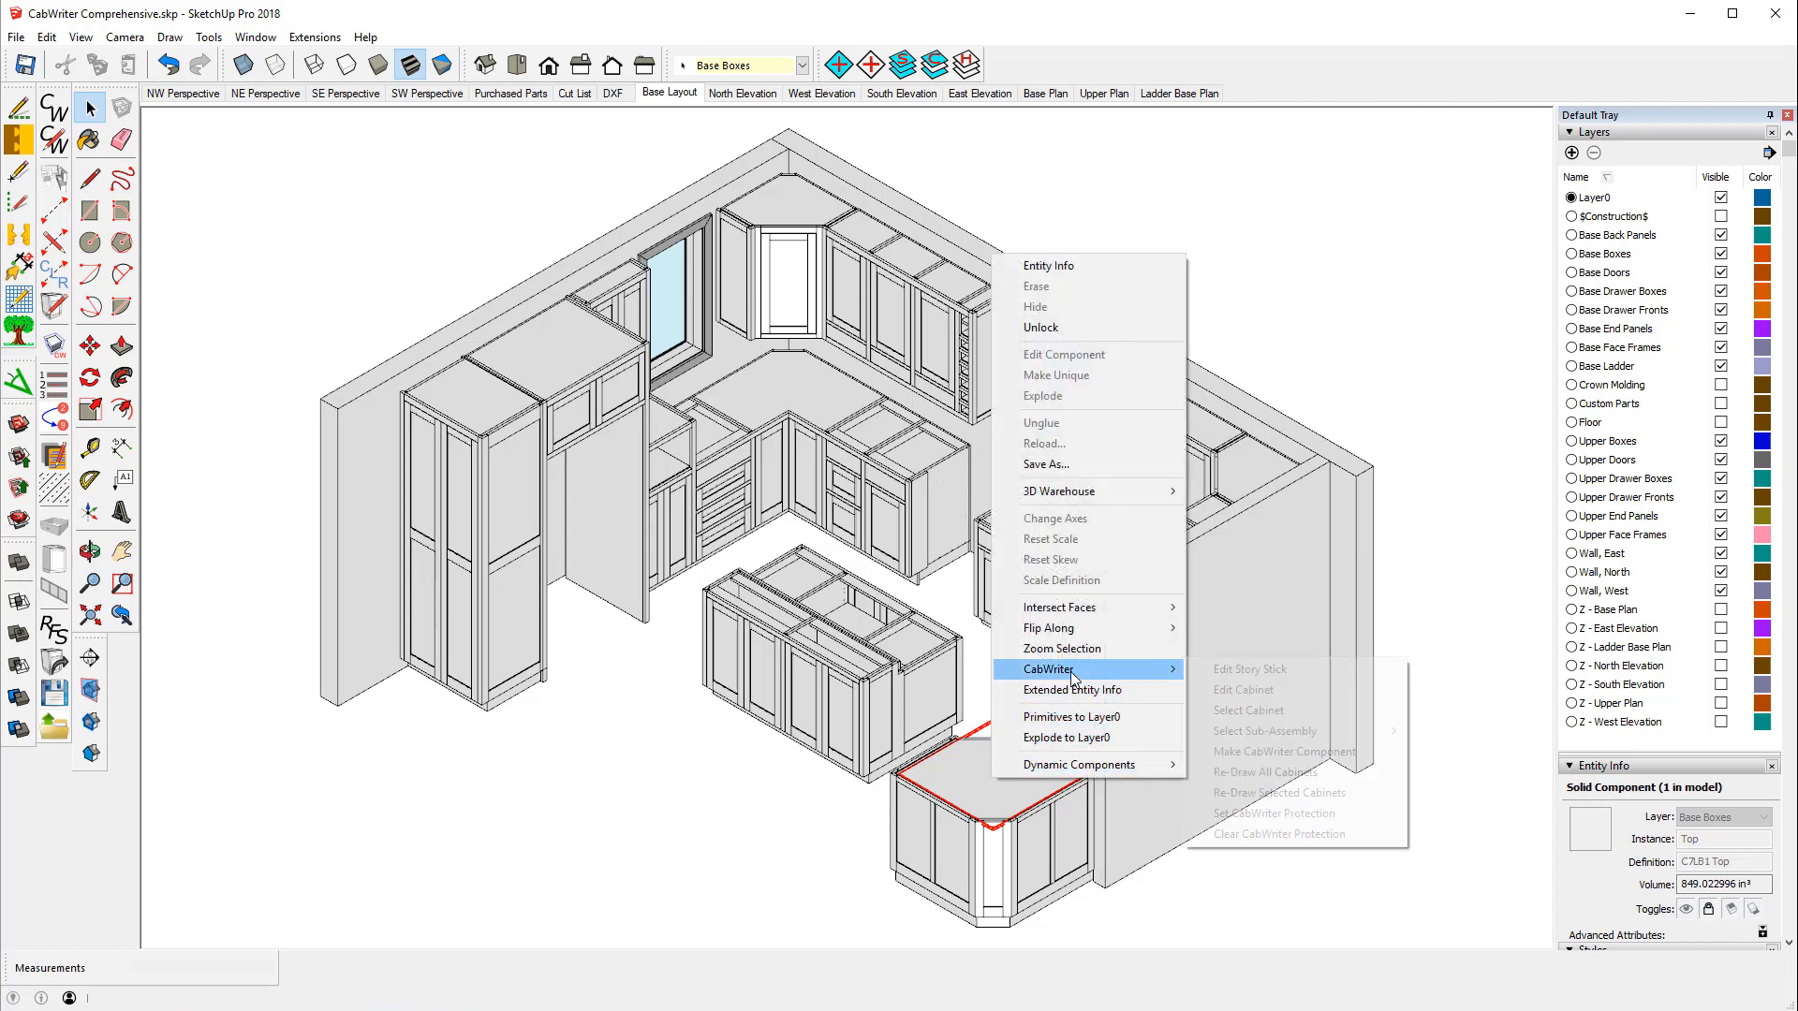
click(1236, 710)
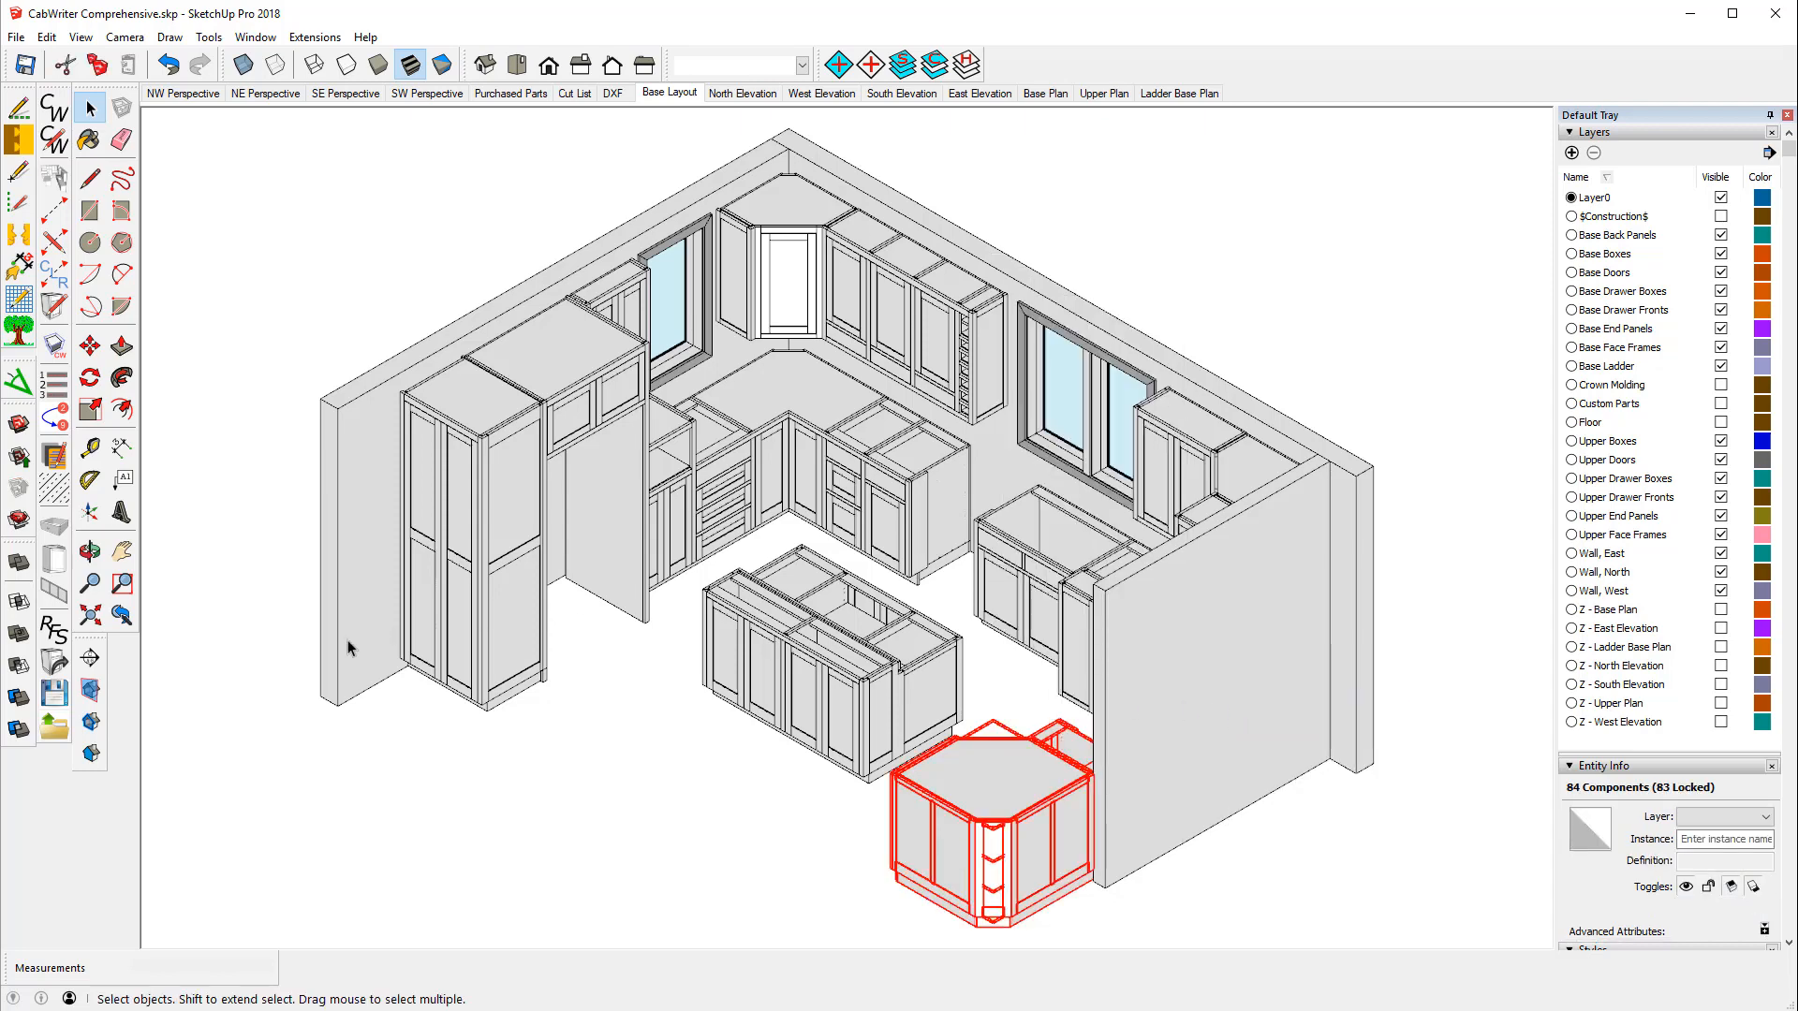
click(90, 691)
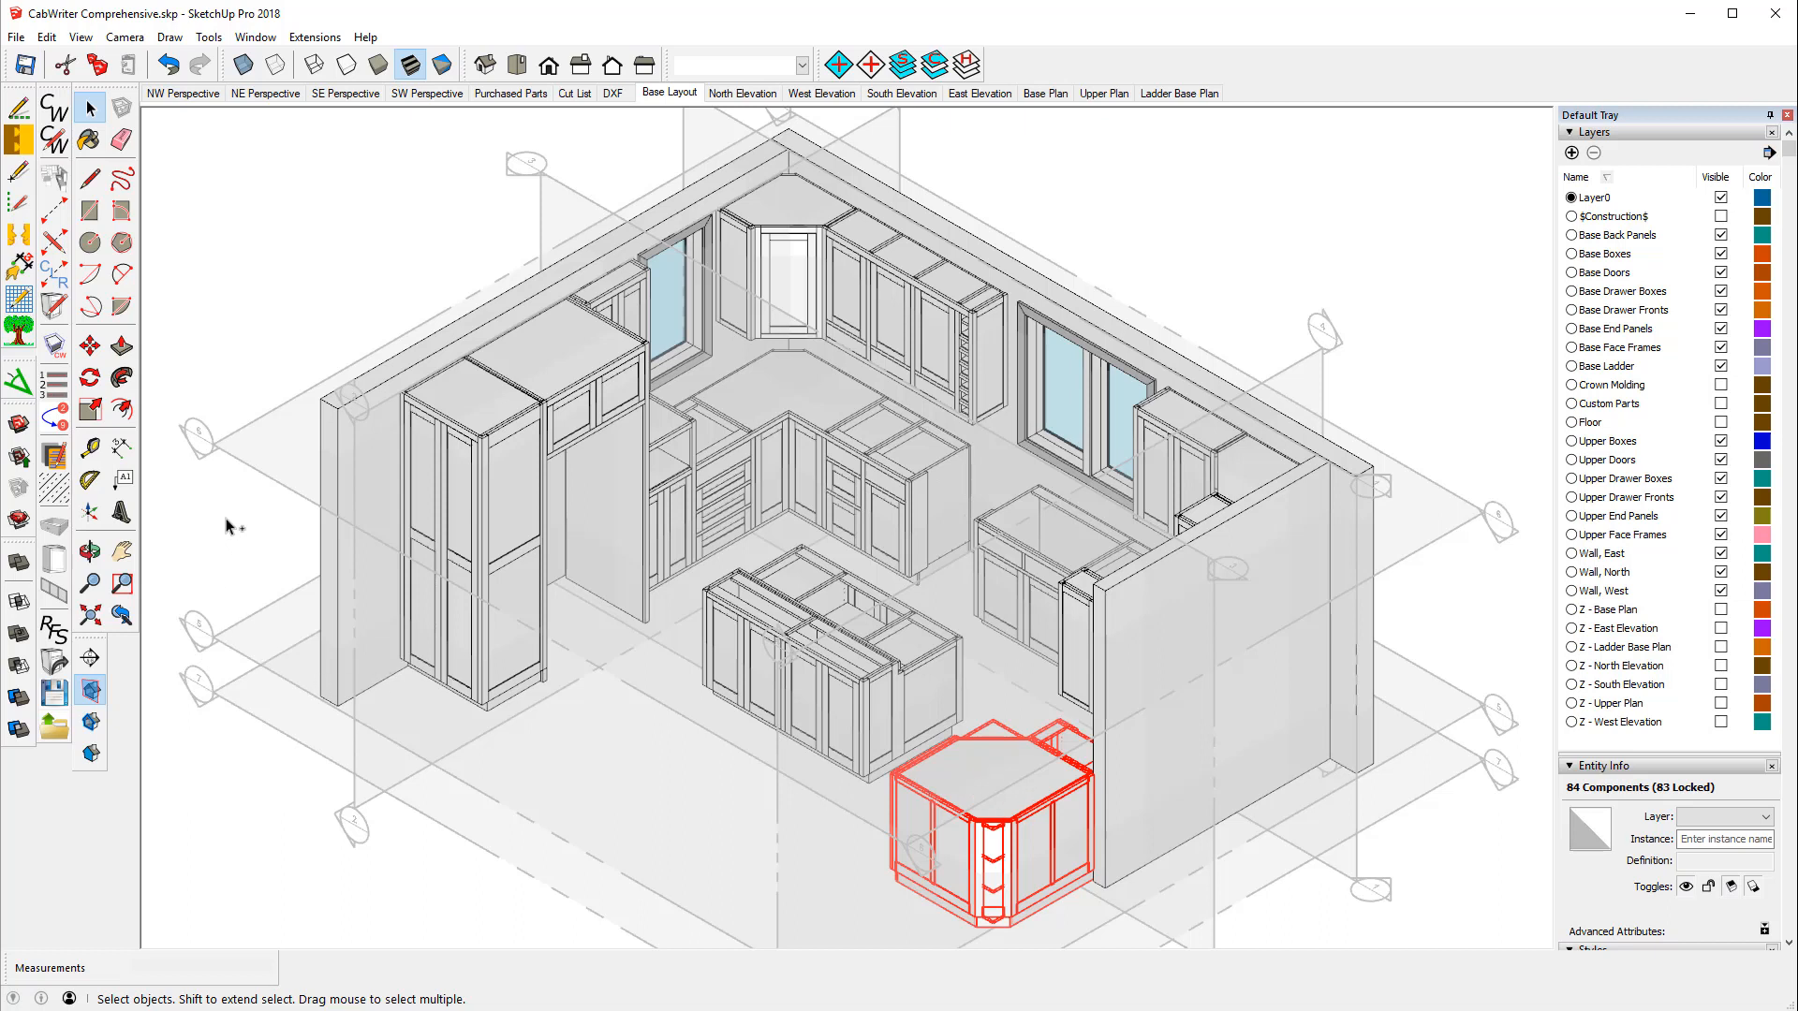
ctrl+click(200, 635)
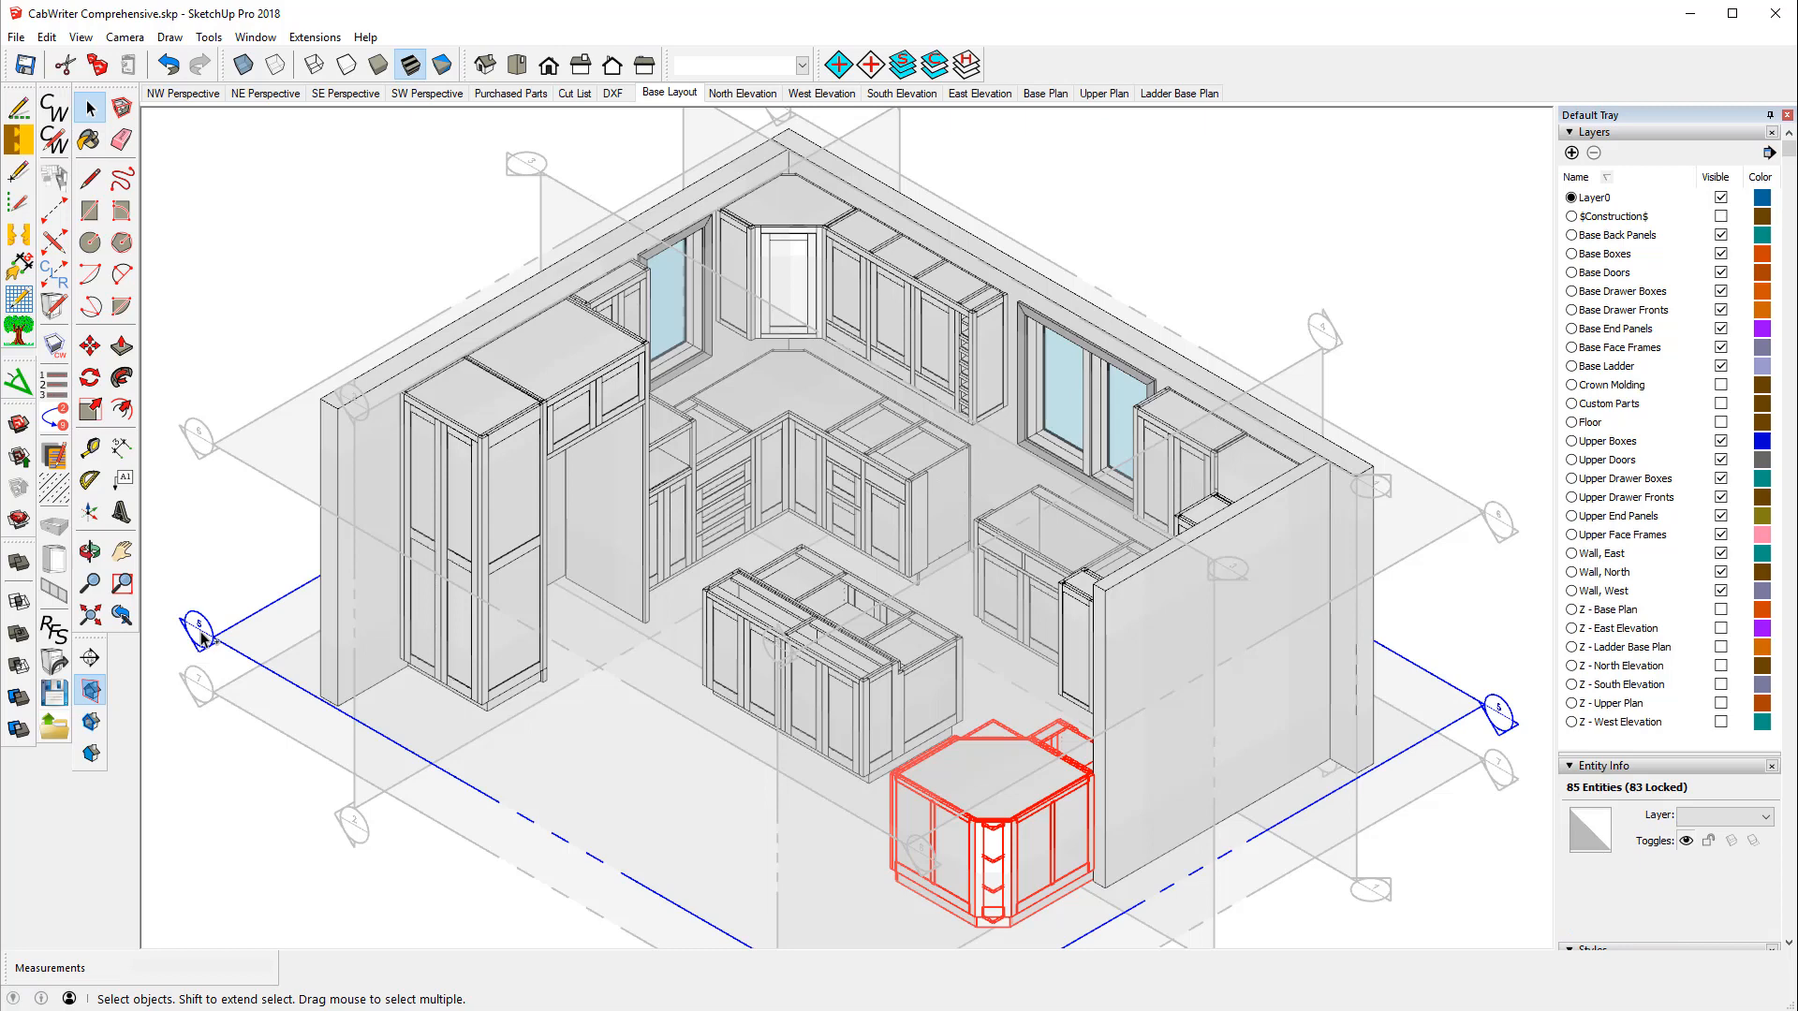
- Create a CabWriter section from the Section 5 plane named Diagonal Cabinet Plan, by selection, with the Front section color
click(127, 37)
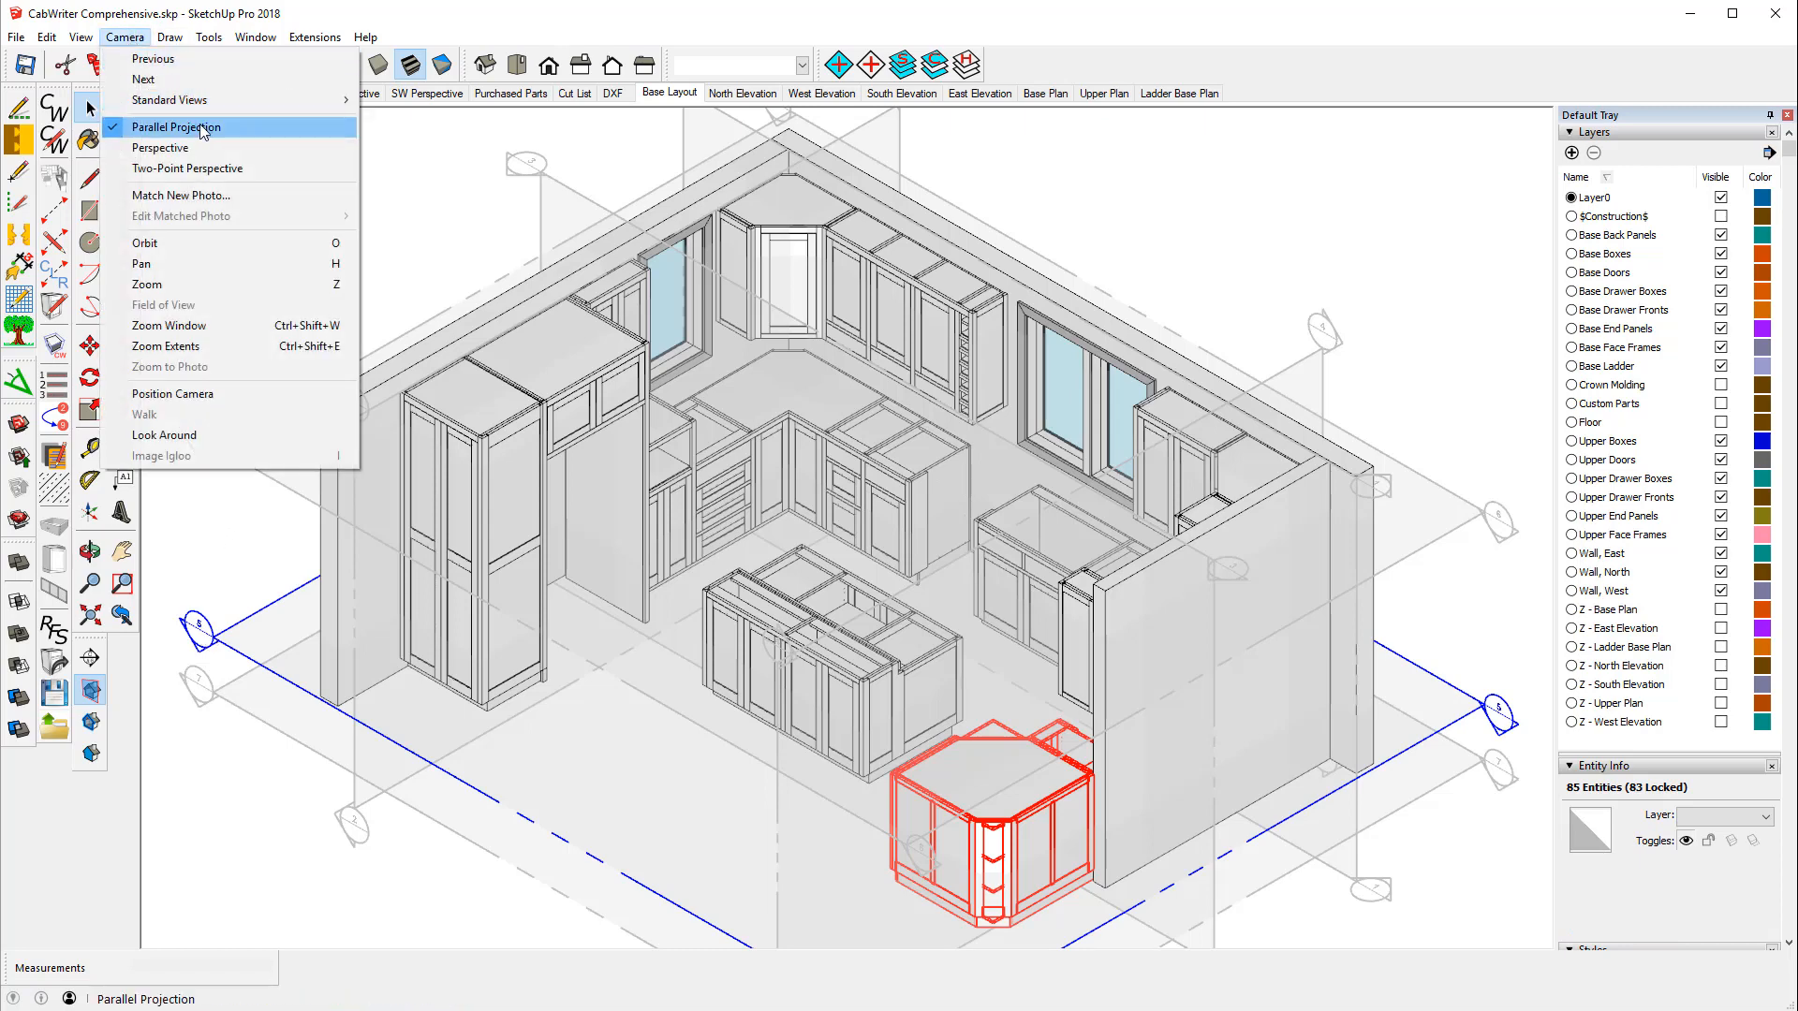
mouse_move(175, 37)
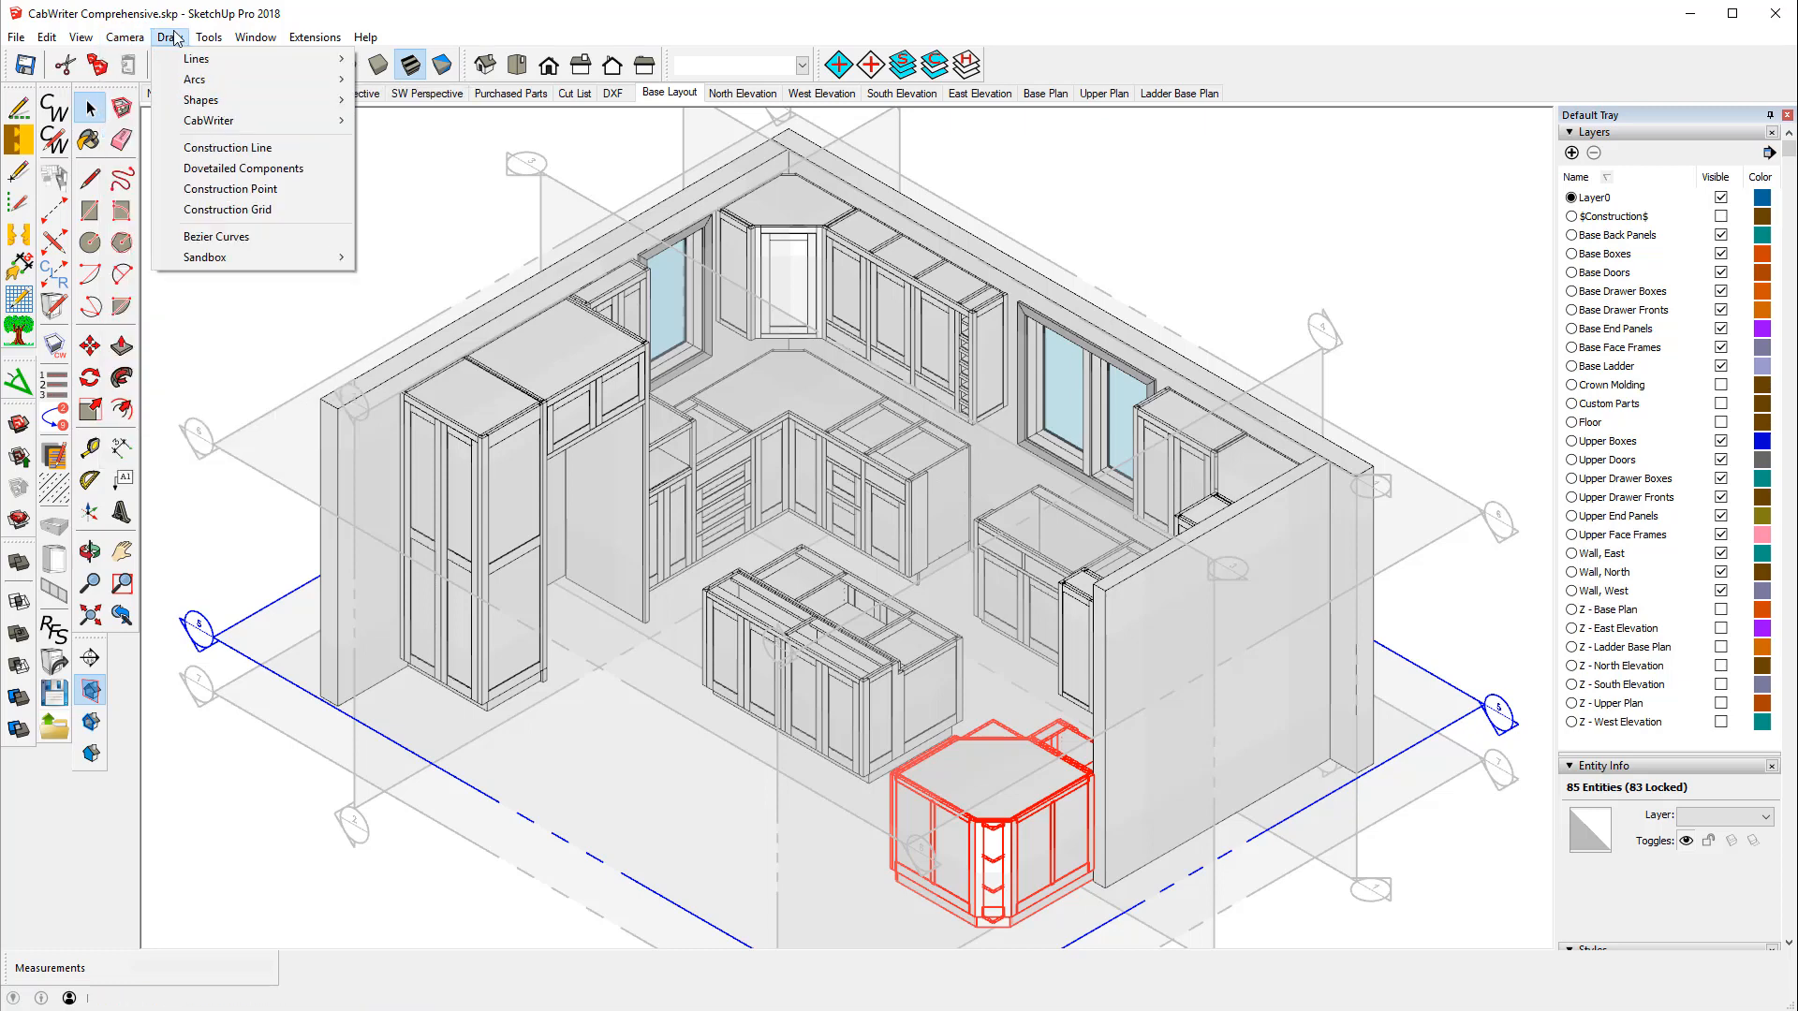
mouse_move(274, 129)
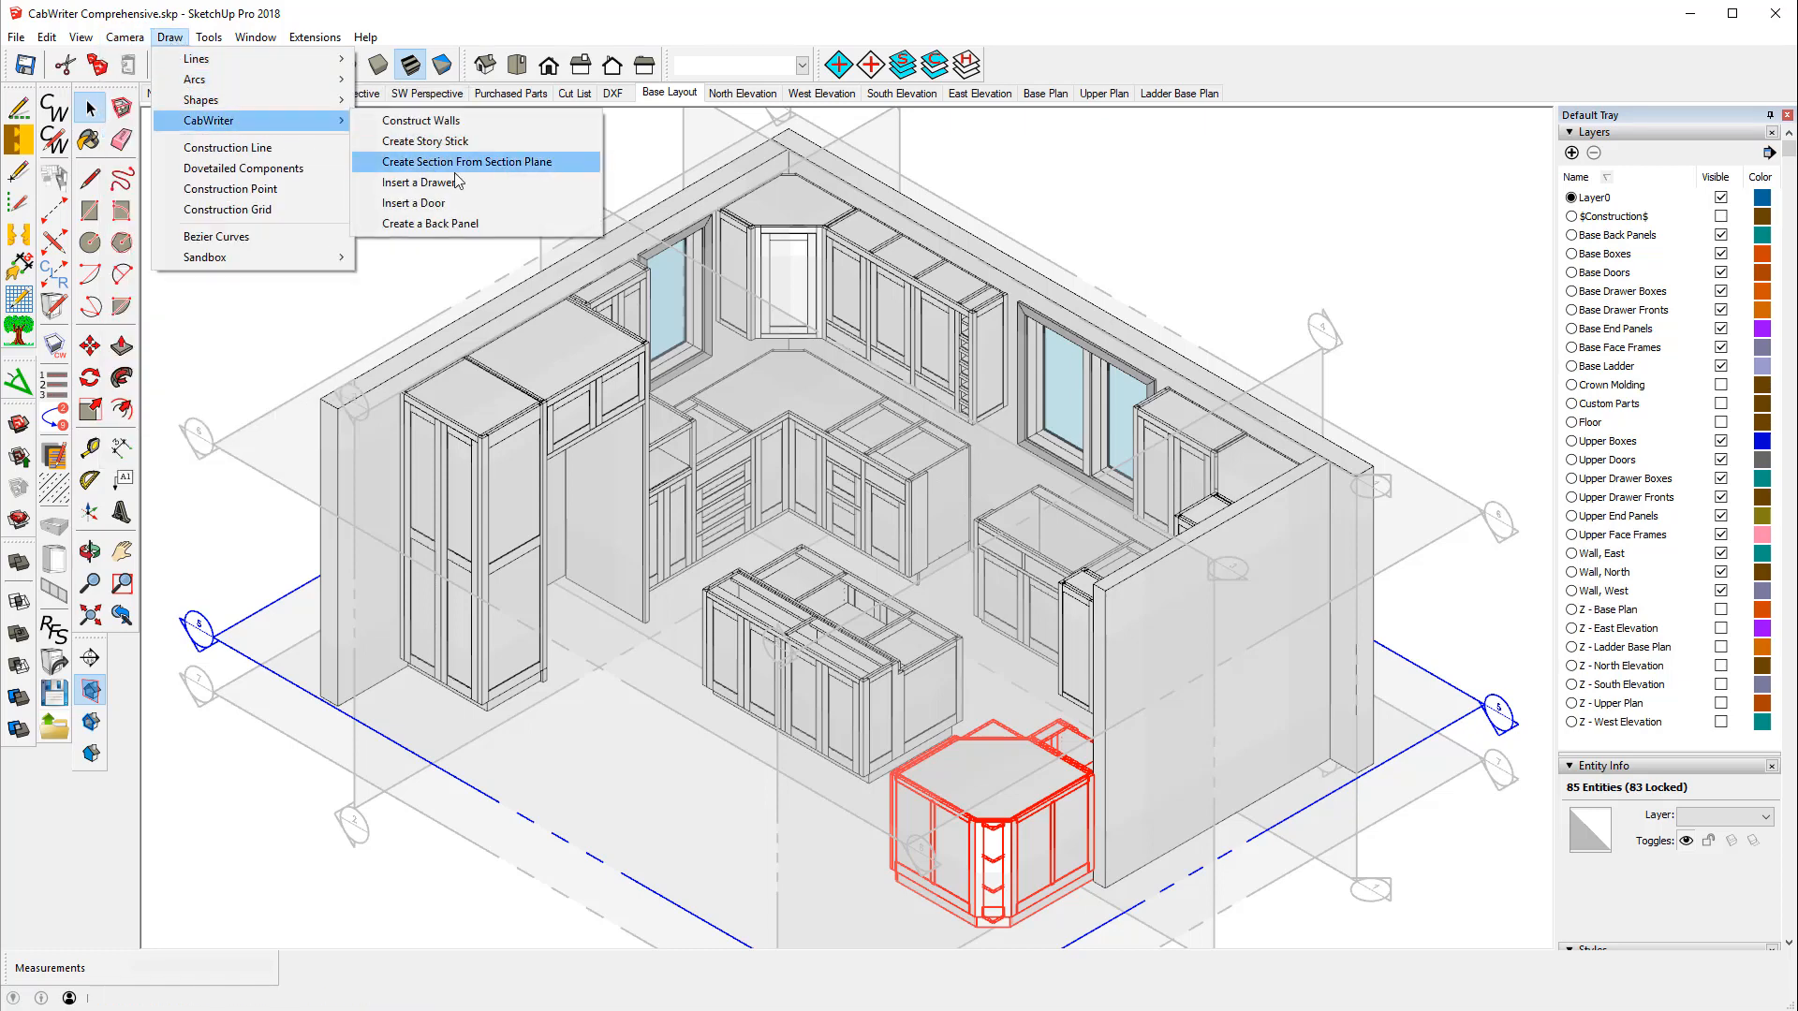
click(543, 163)
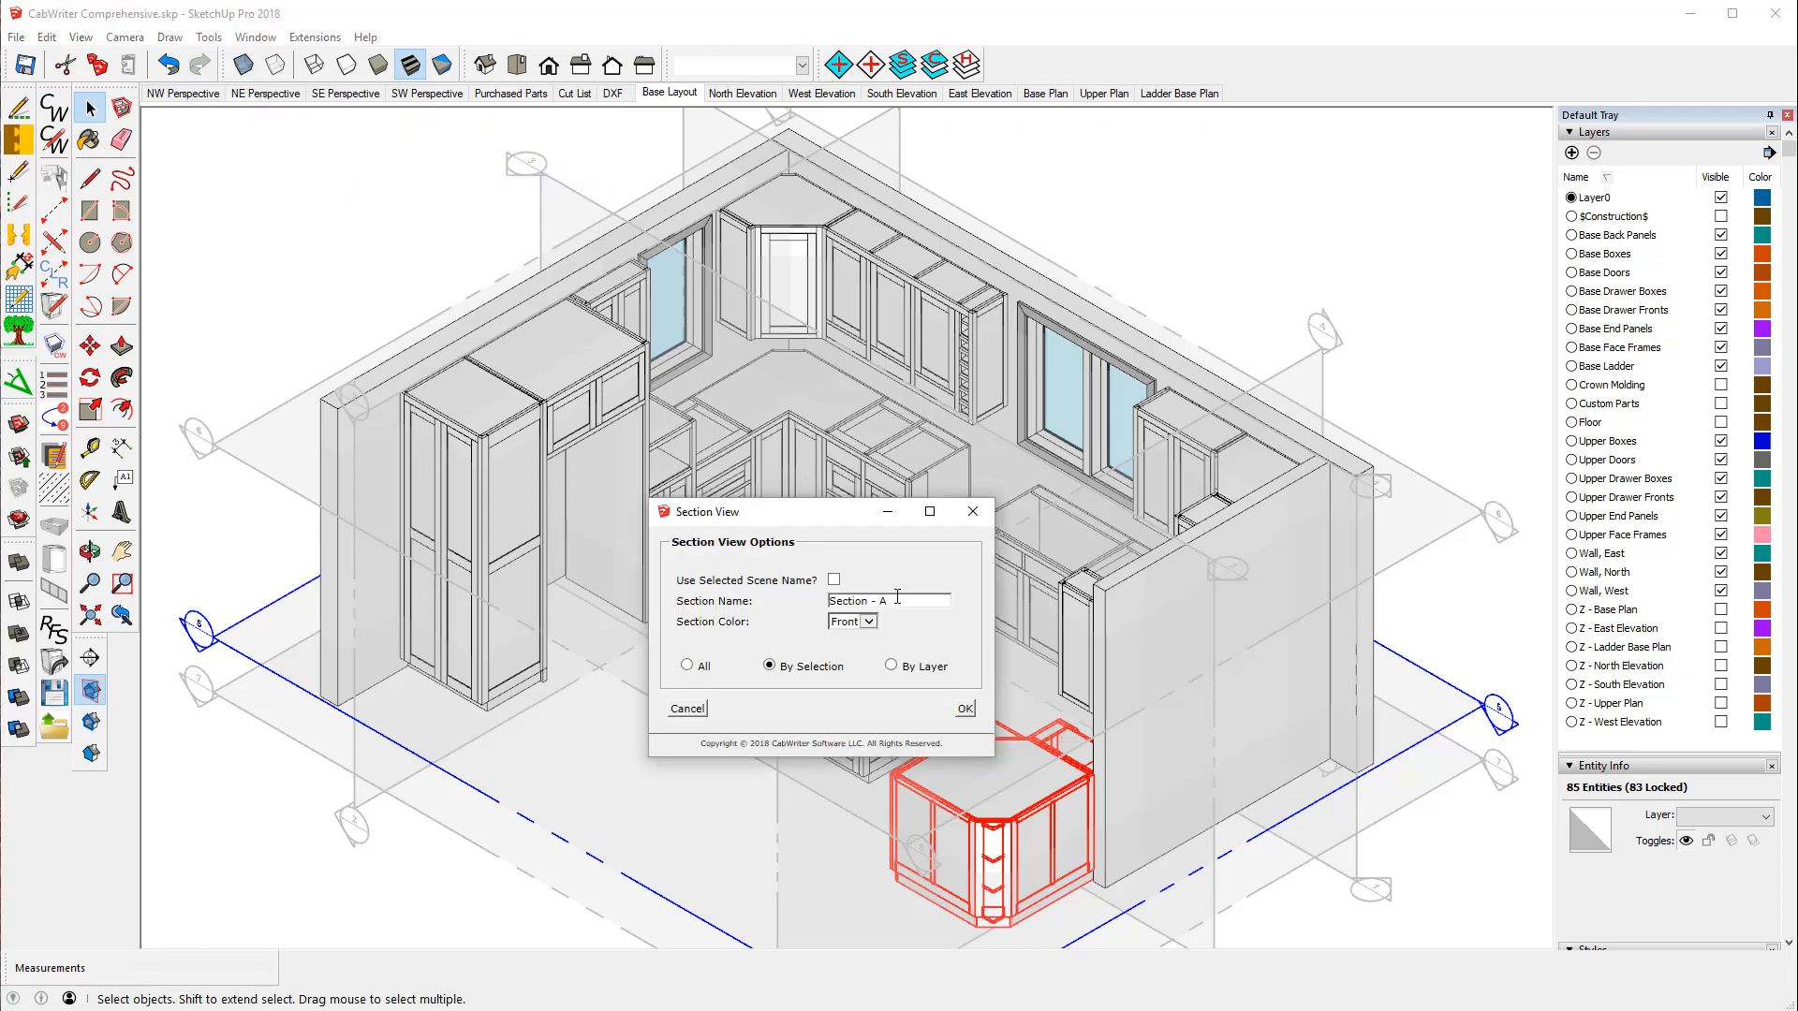
drag(896, 597, 816, 599)
text(Sialgon)
key(BackSpace)
key(BackSpace)
key(BackSpace)
key(BackSpace)
text(gonal Cabinet Plan)
click(688, 665)
click(964, 710)
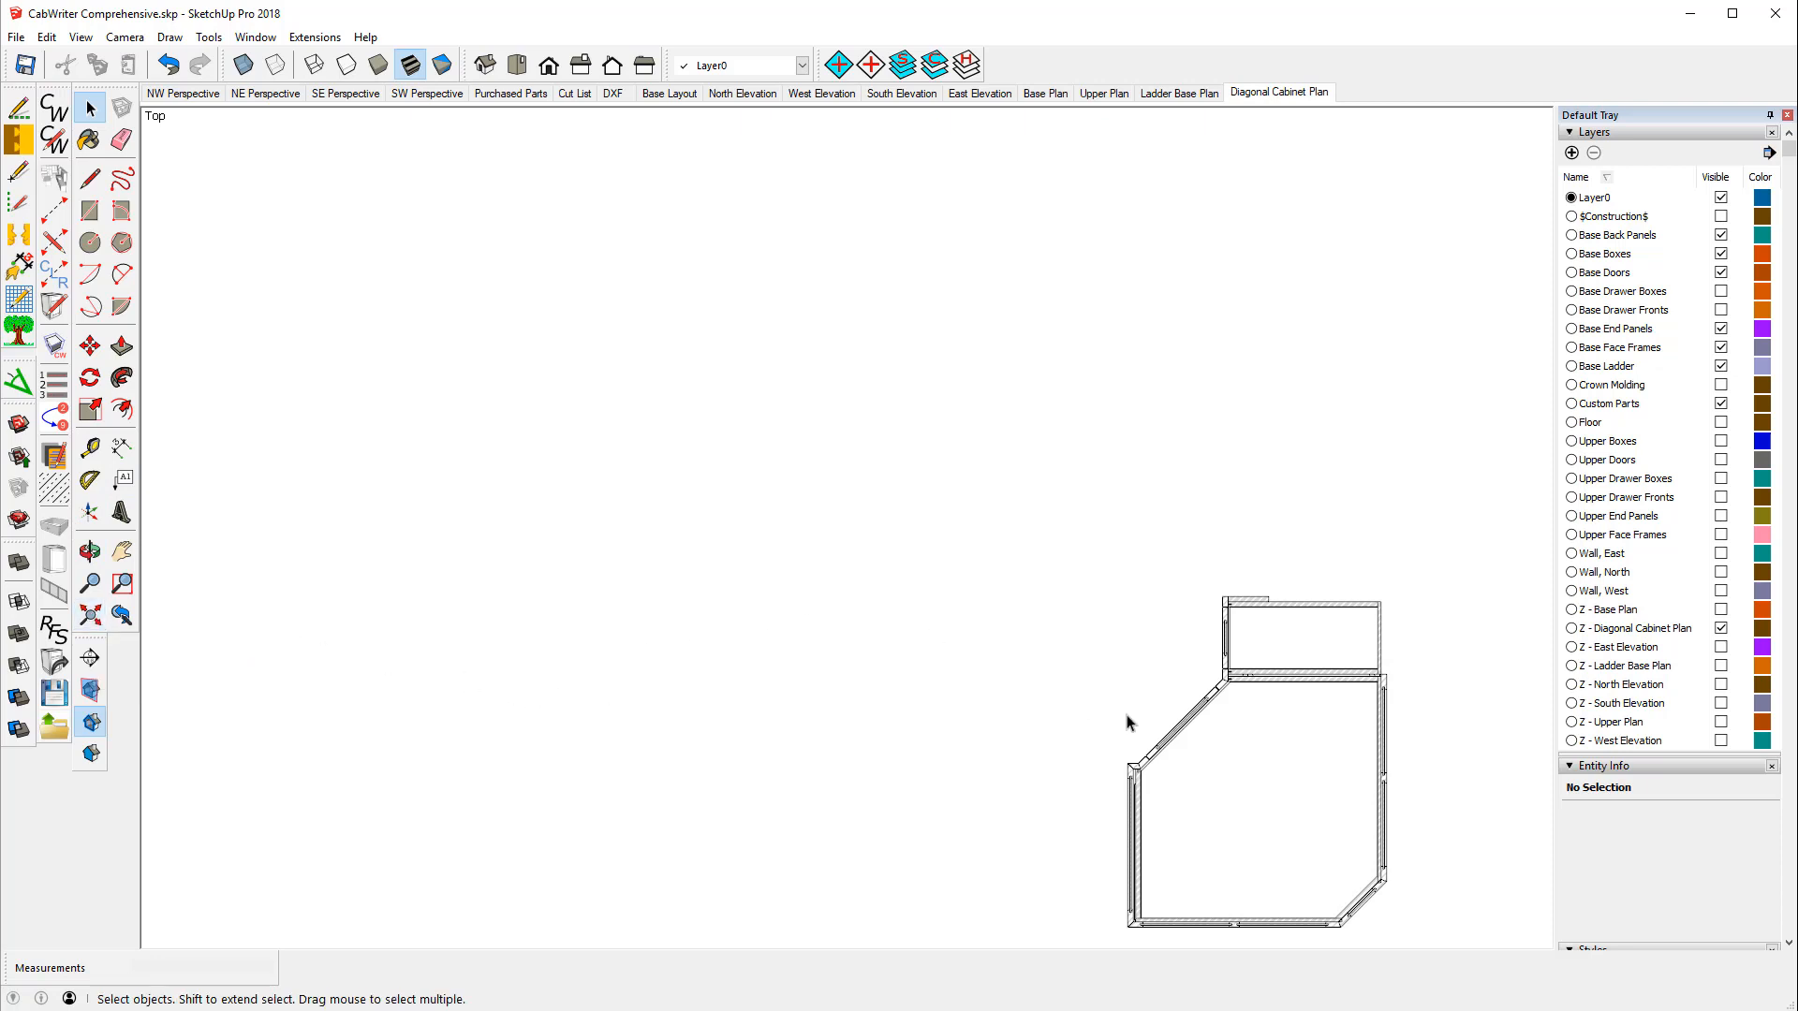
- Center and enlarge the diagonal cabinet in the view, update the Diagonal Cabinet Plan scene, and check it against Base Layout
click(122, 551)
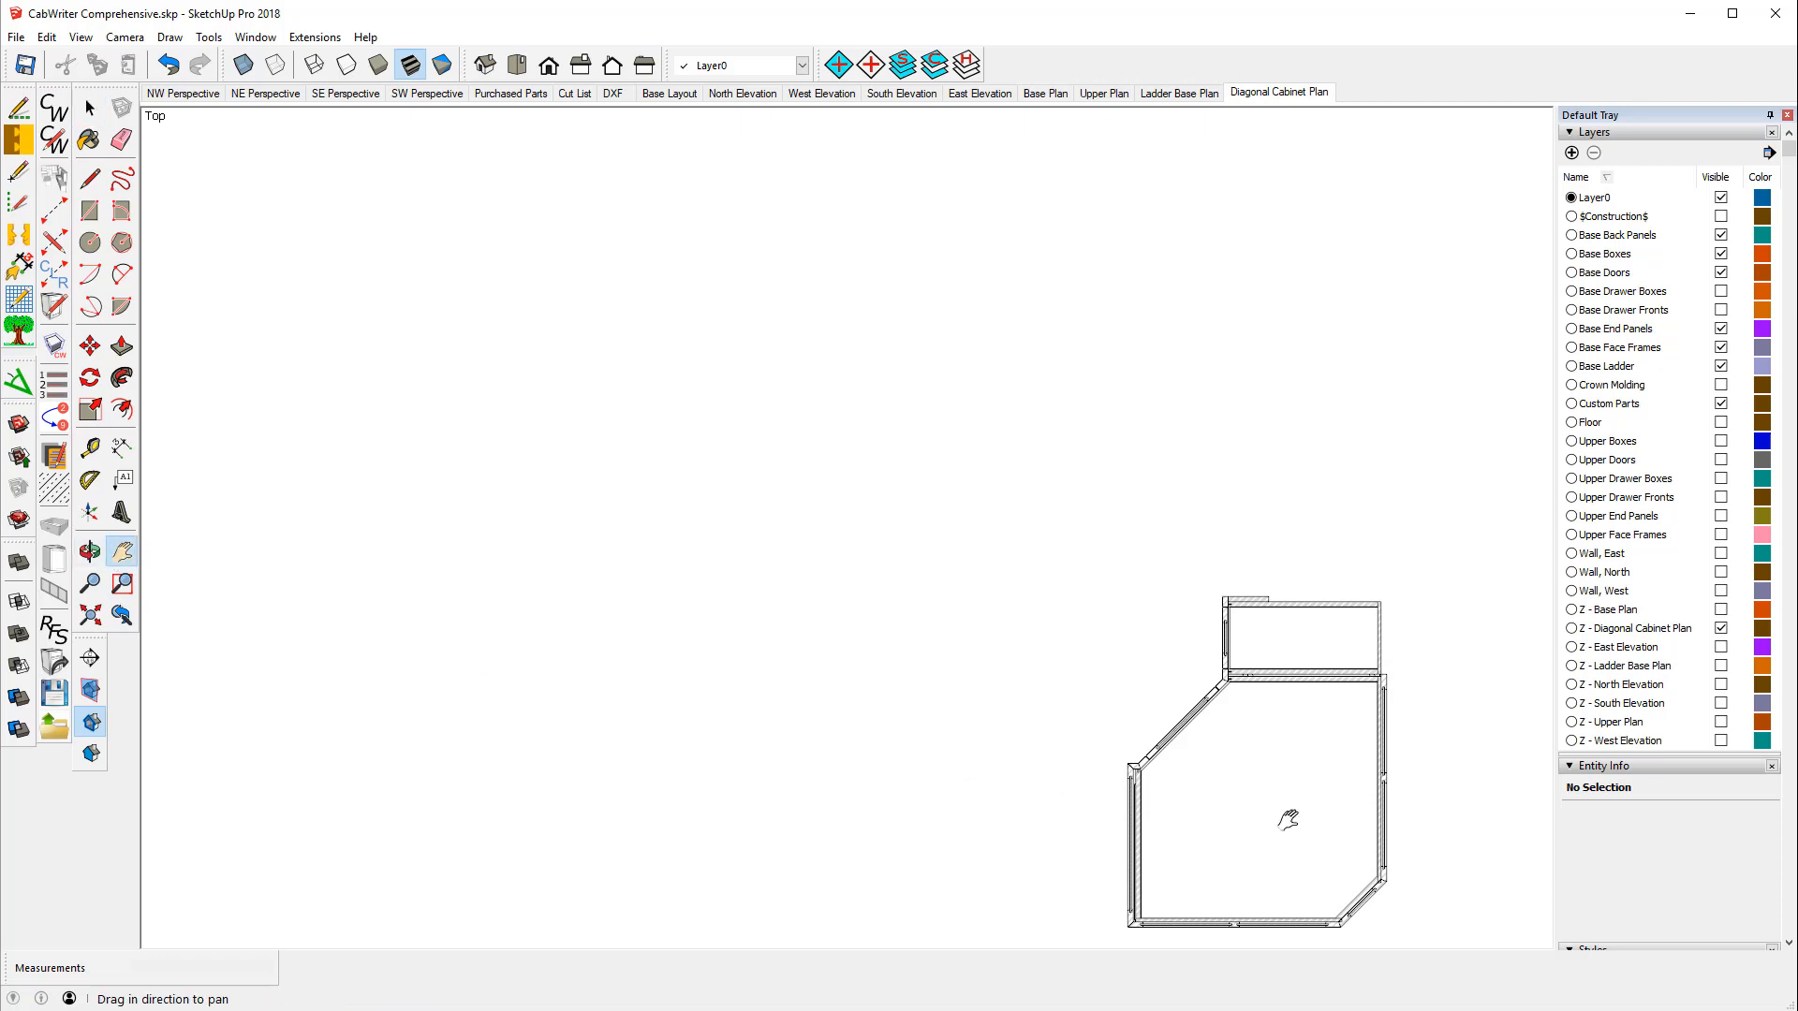
drag(1283, 815, 842, 604)
scroll(834, 534, up, 4)
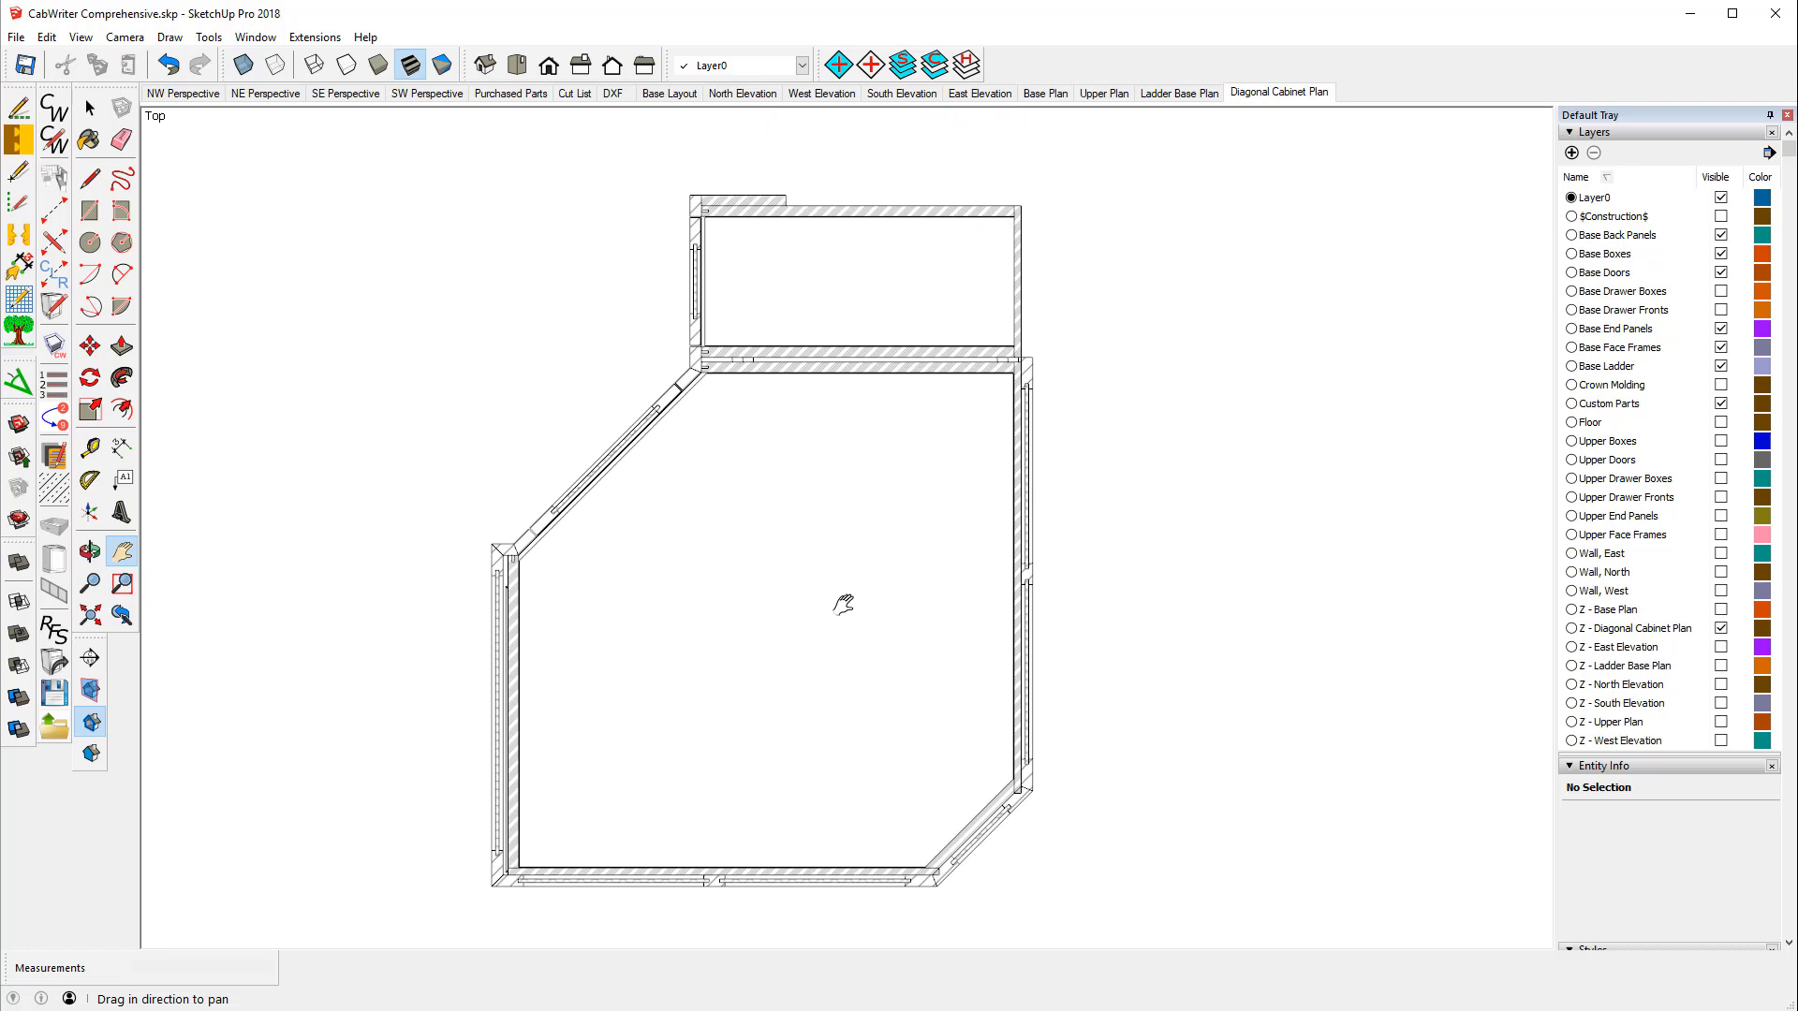
right_click(1266, 94)
click(1330, 170)
click(679, 96)
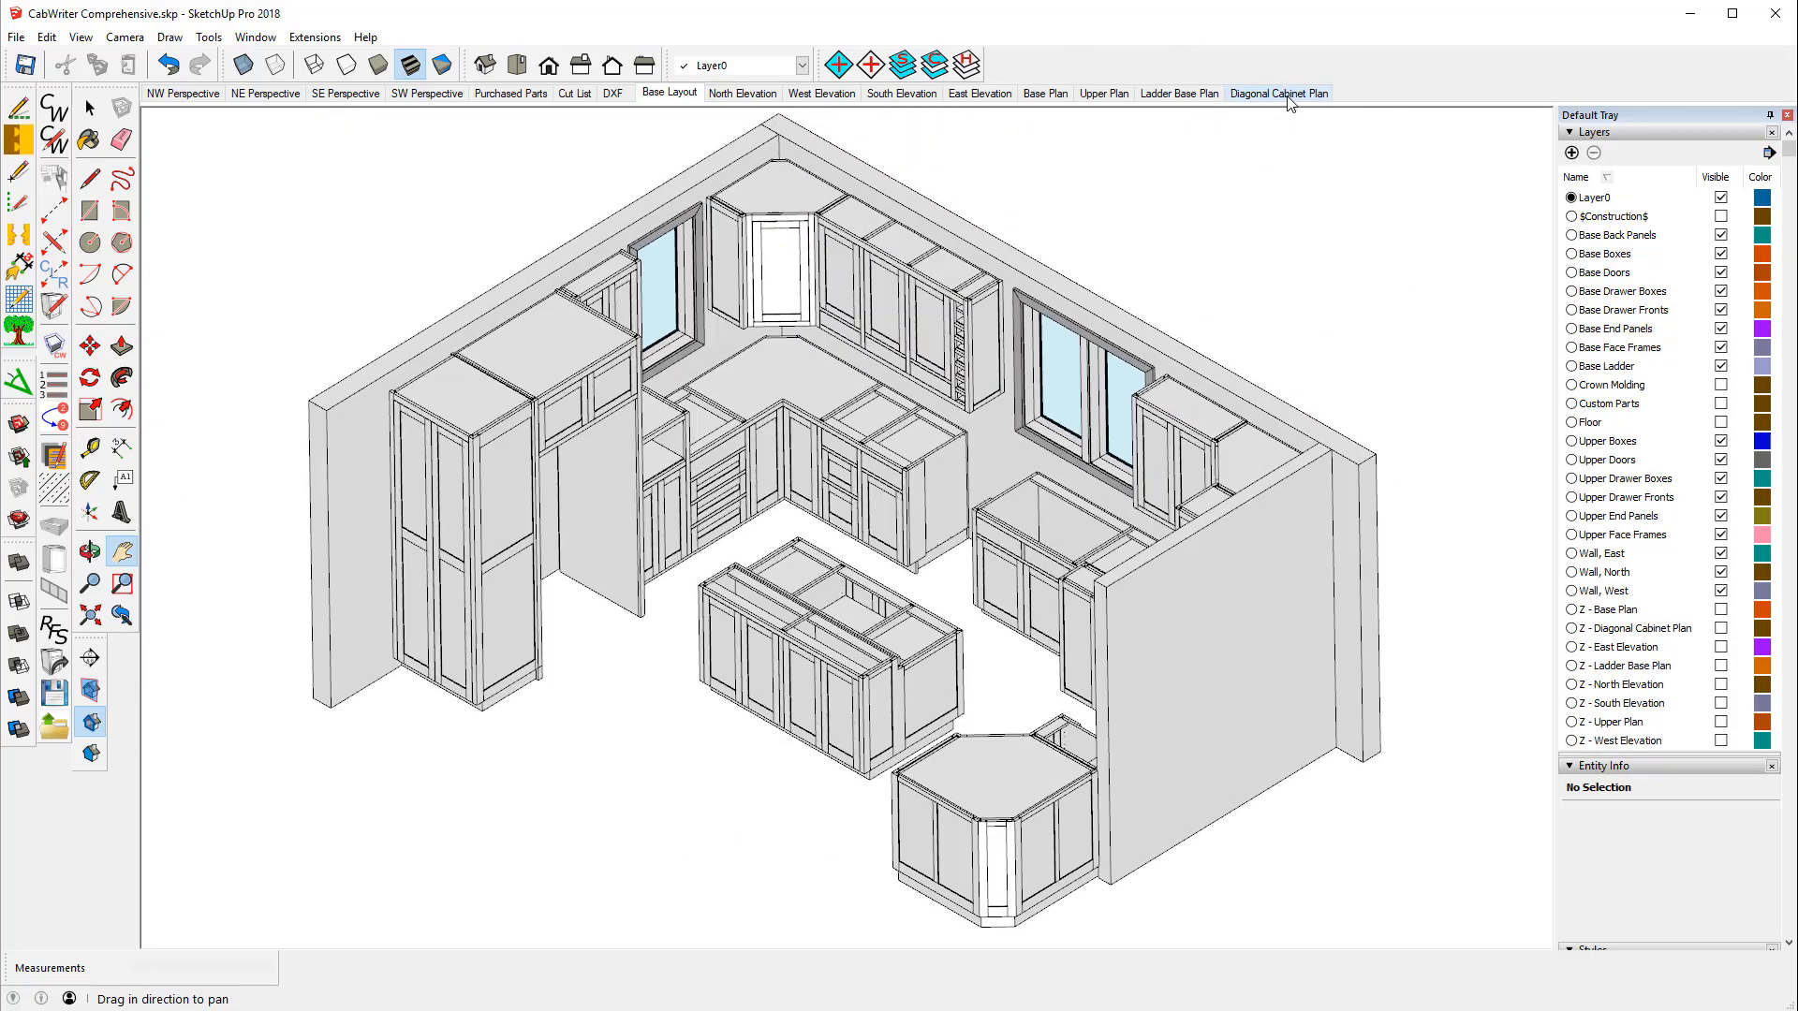
click(1286, 94)
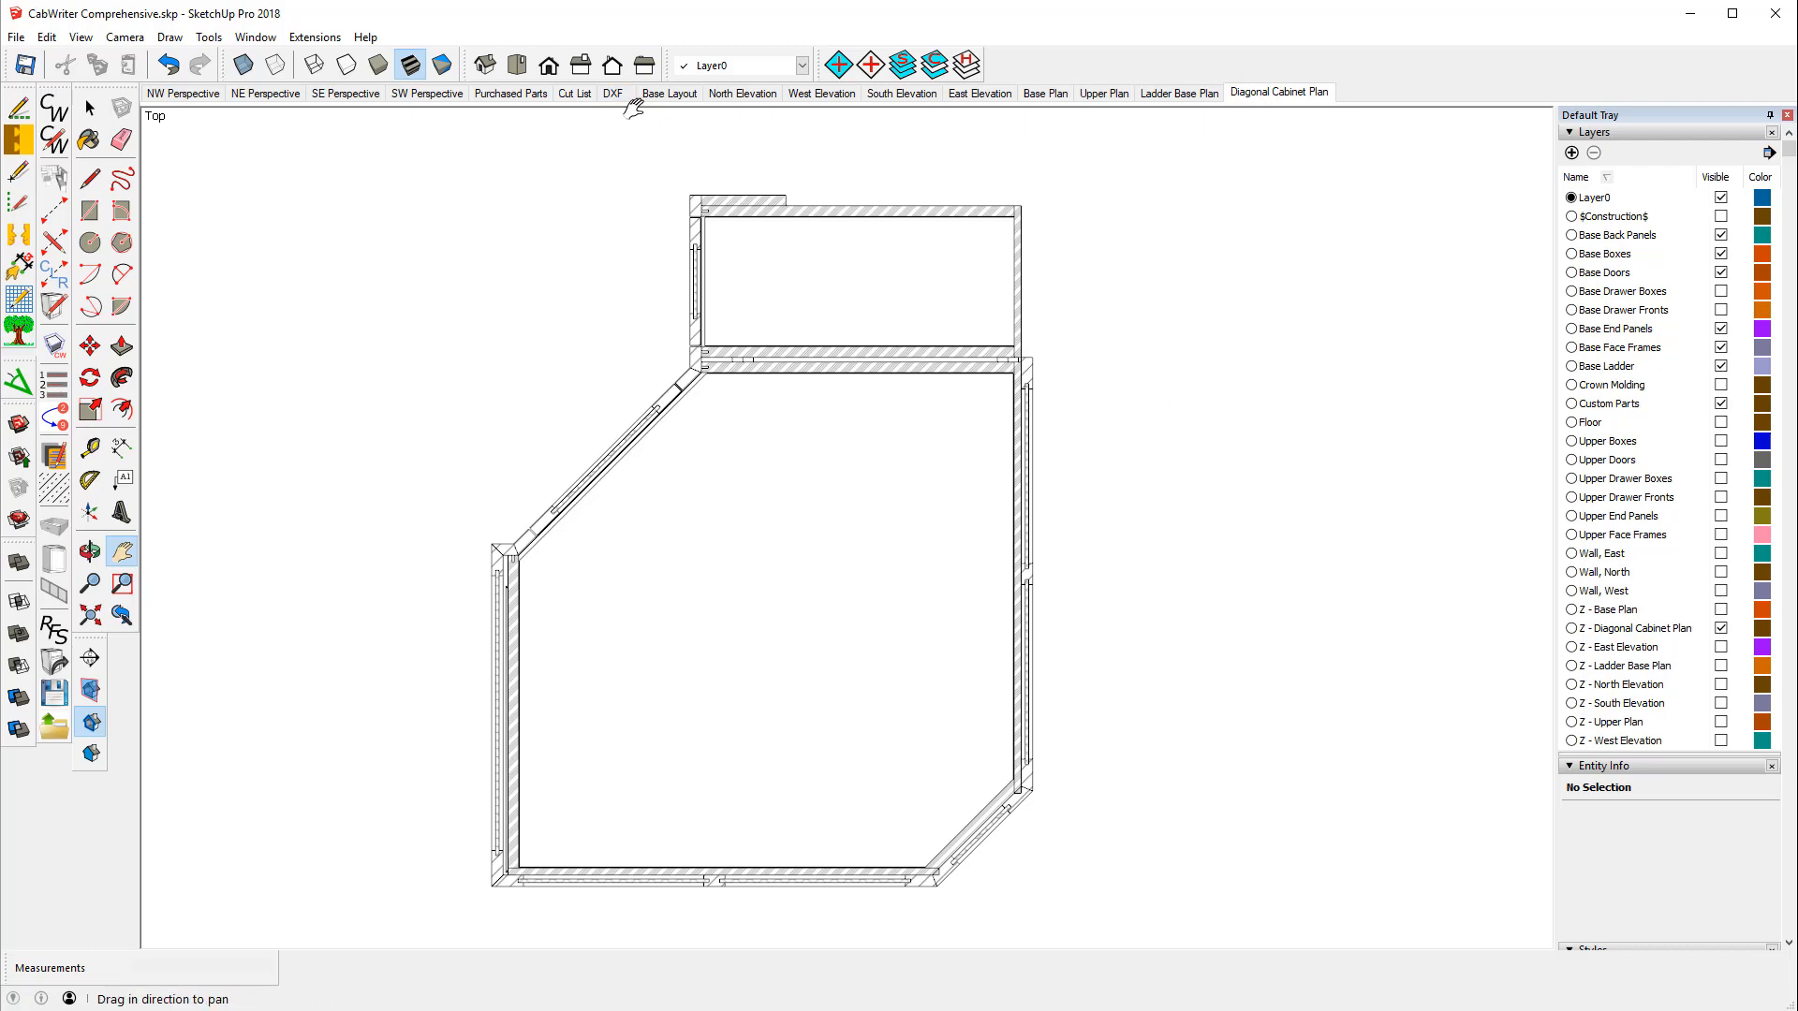
- In the Base Layout scene, hide all layers except Layer0 and make only the Base Boxes and Base Face Frames layers visible
click(675, 96)
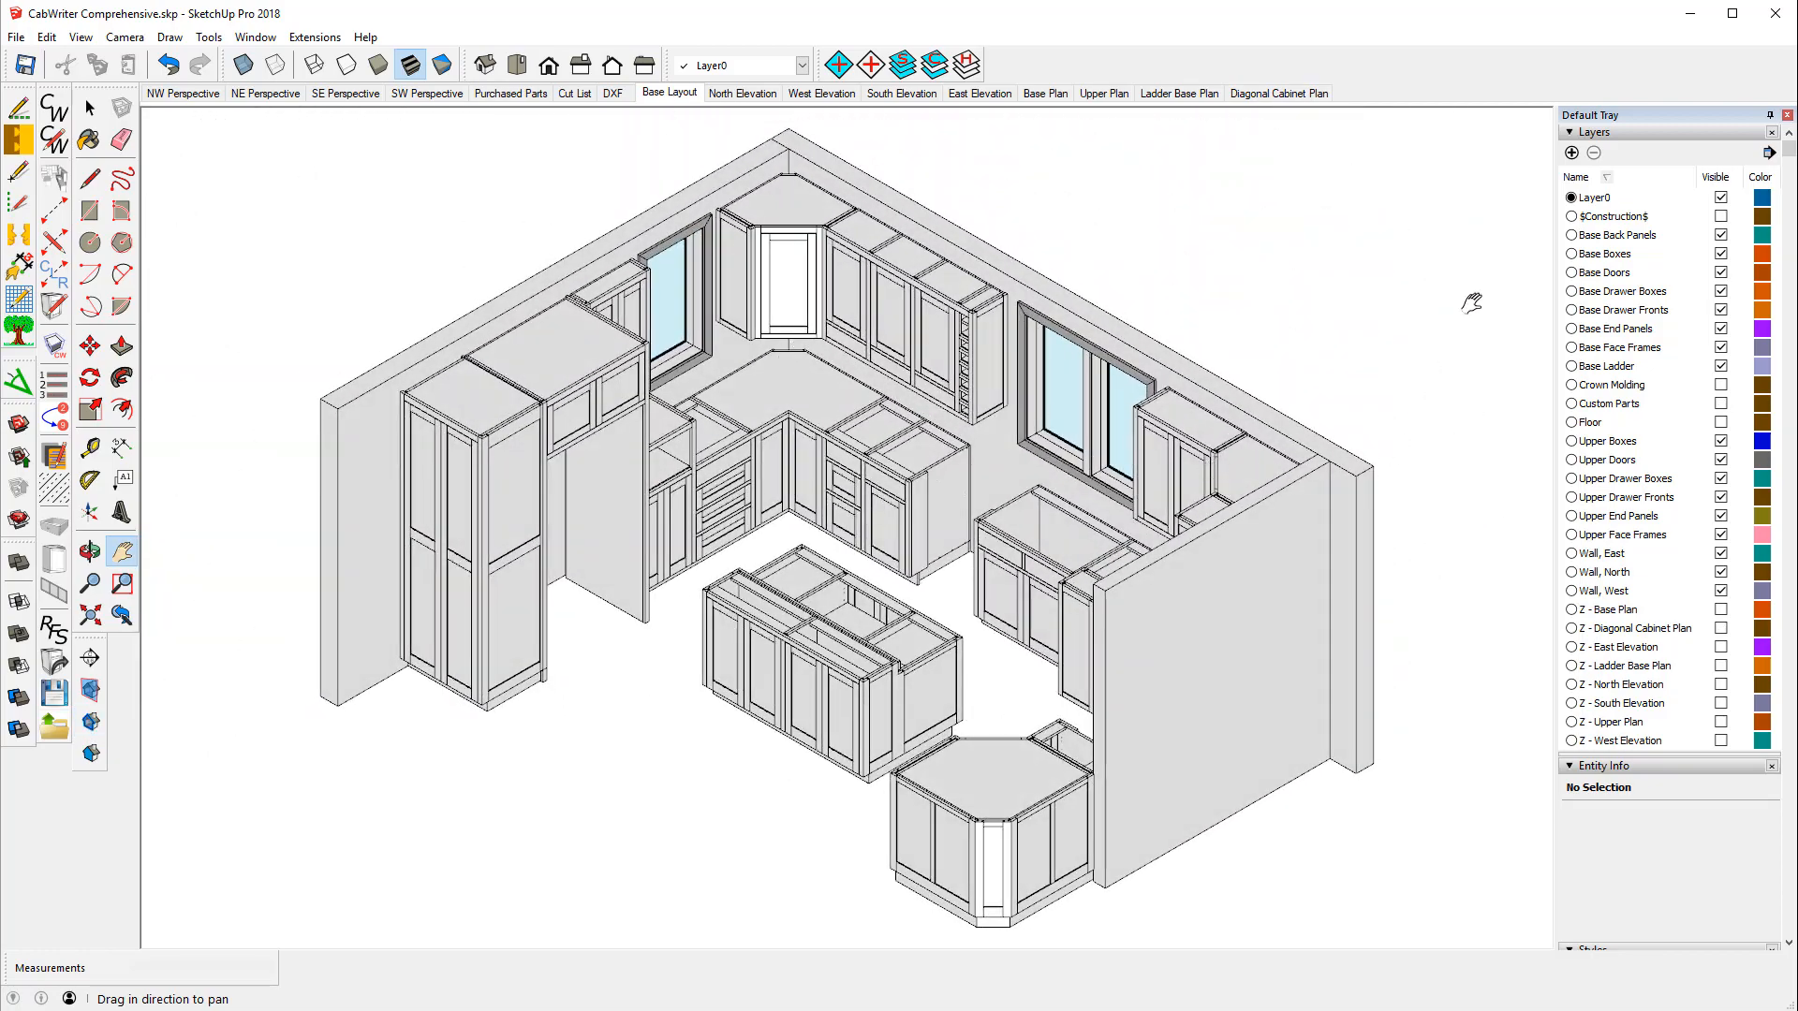
click(972, 71)
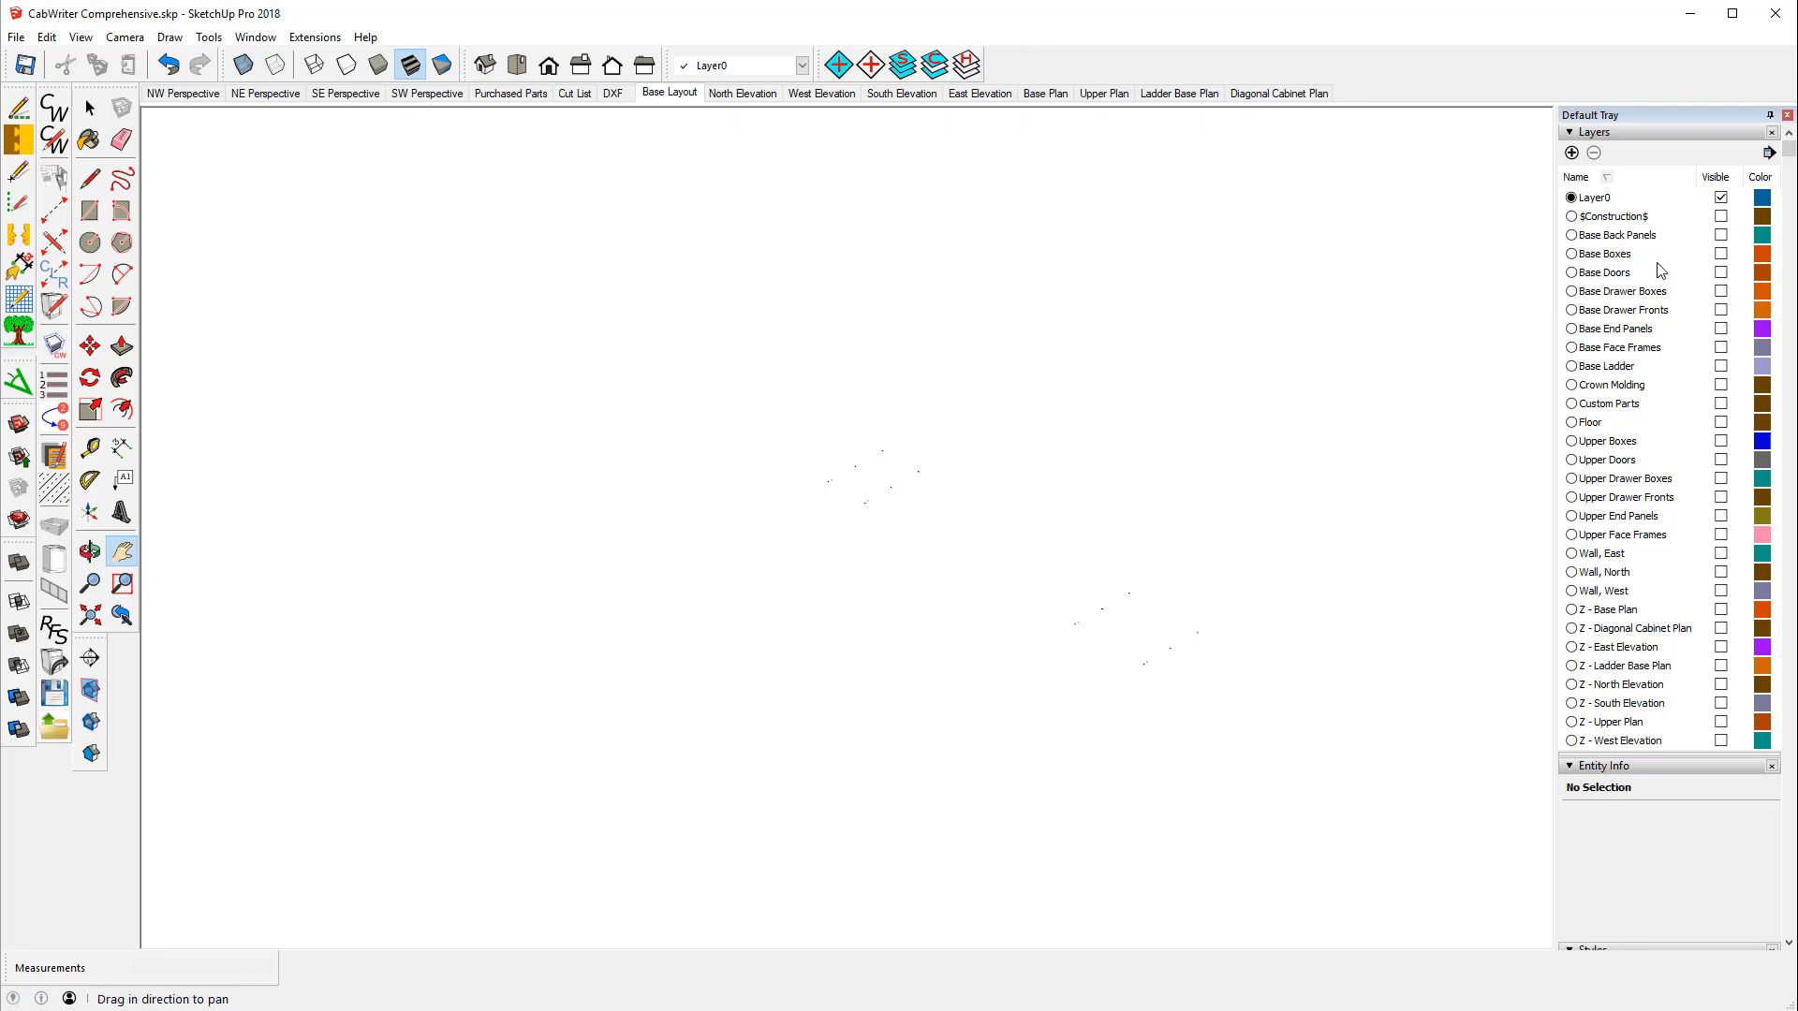
click(1721, 254)
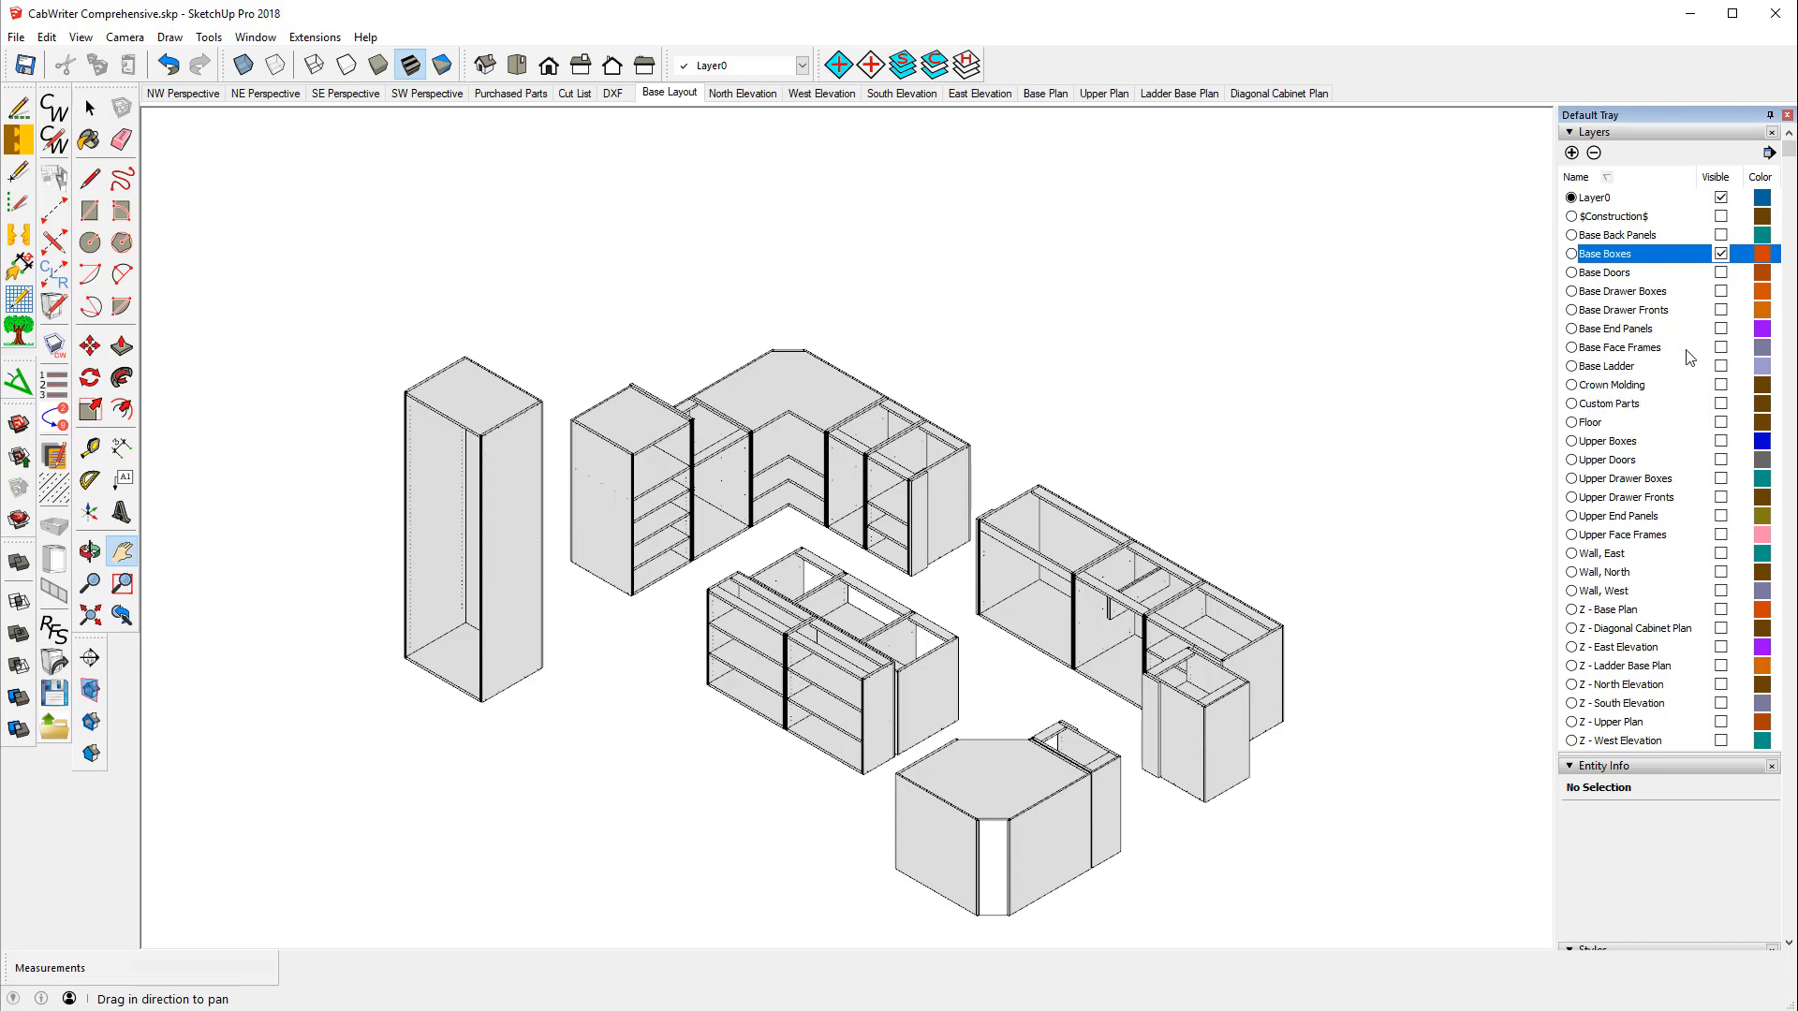
click(1721, 347)
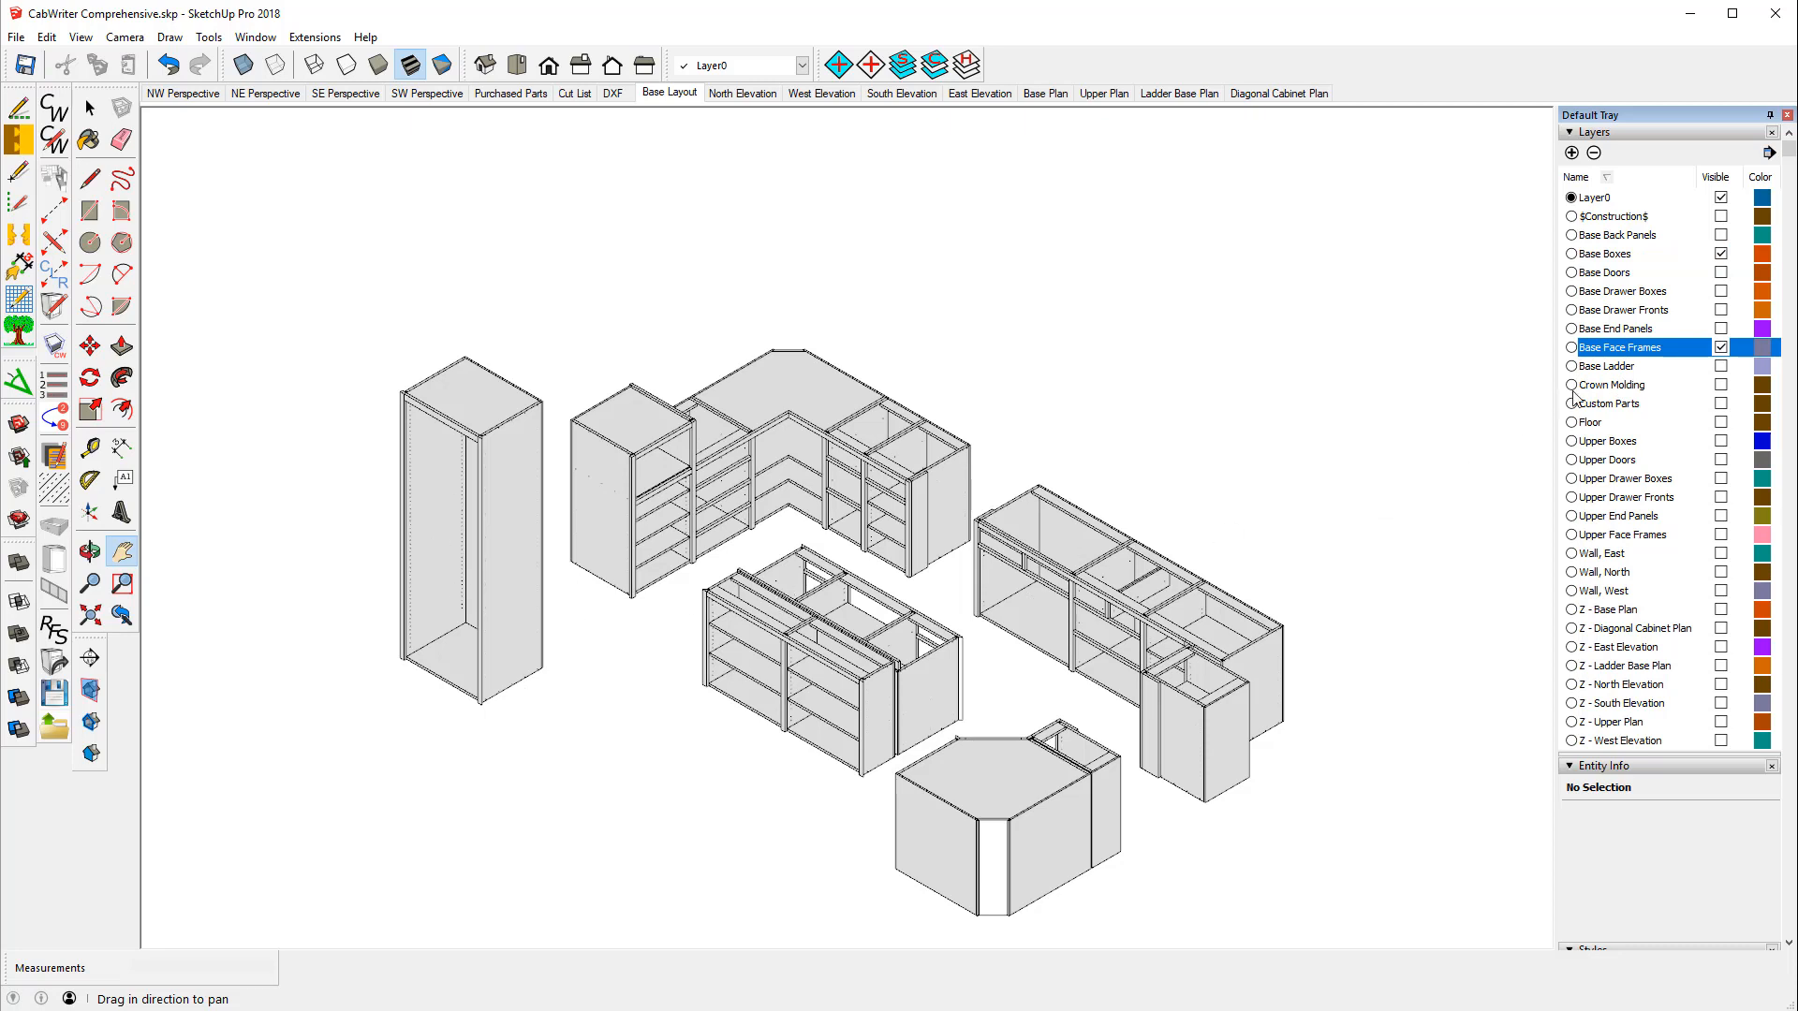
click(1721, 254)
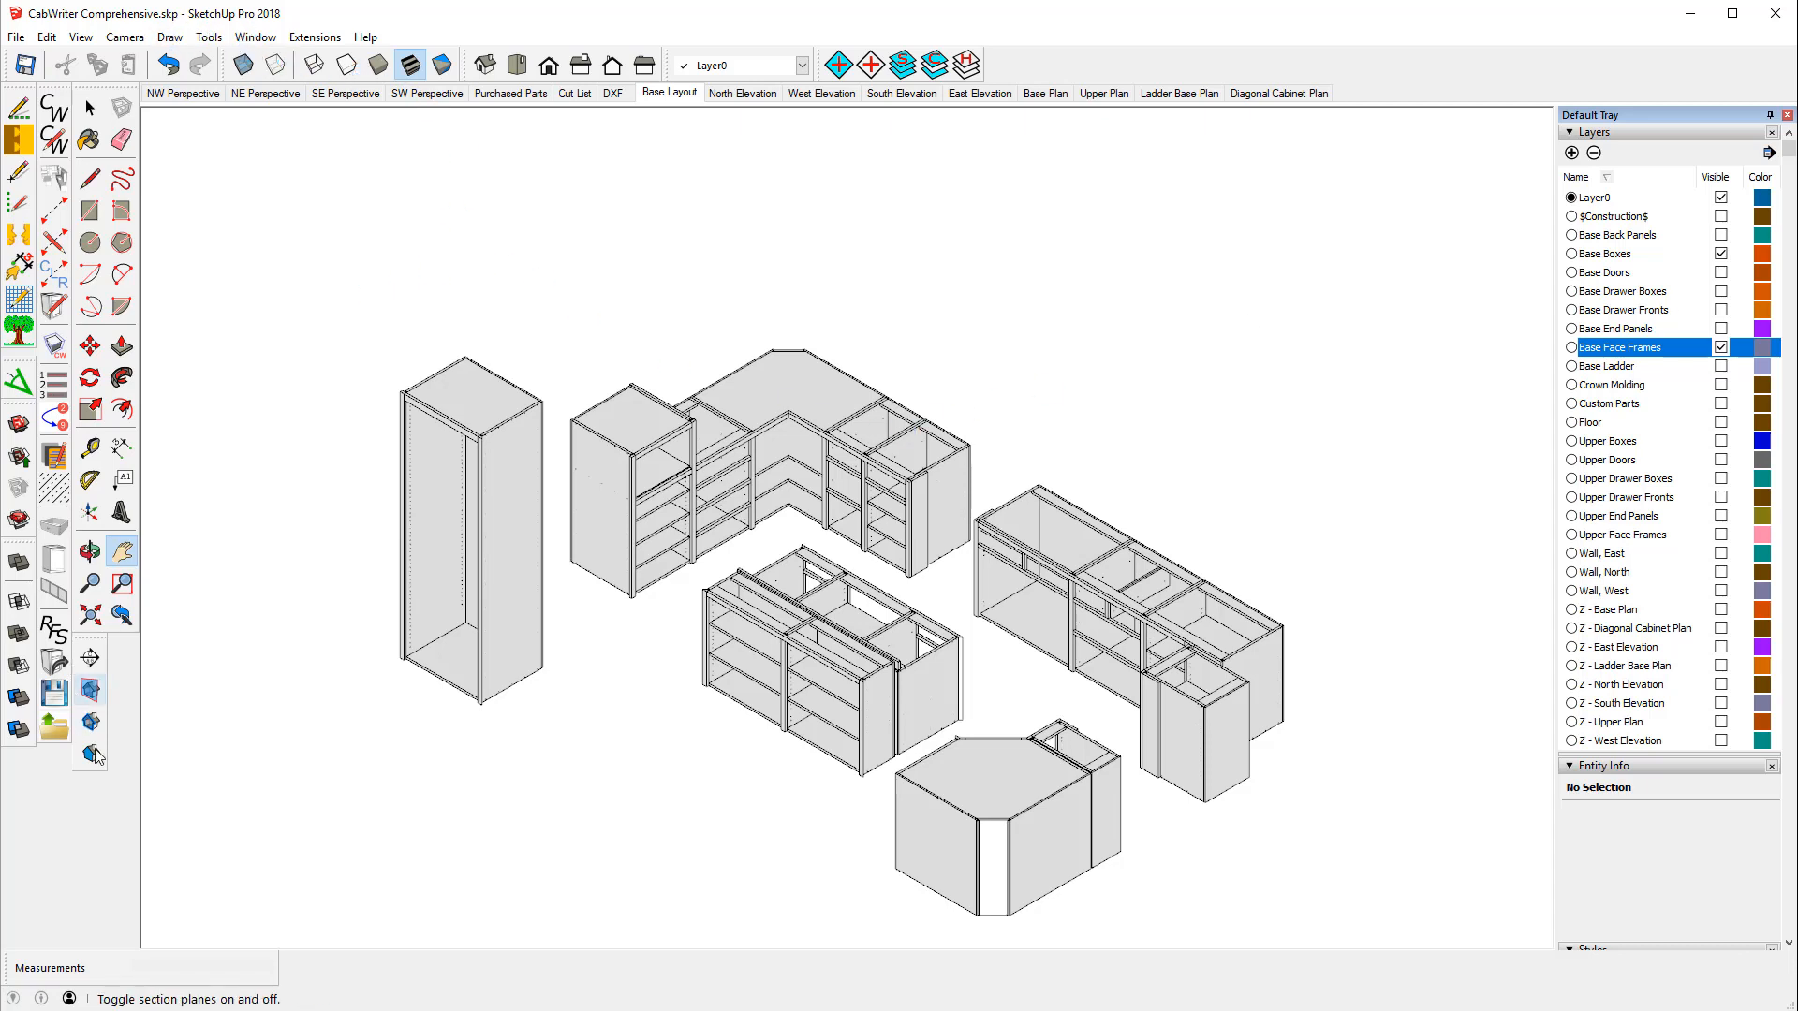
- Create a CabWriter section from the Section 5 plane named Base Boxes & Face Frame, by layer, with the Front section color
click(93, 692)
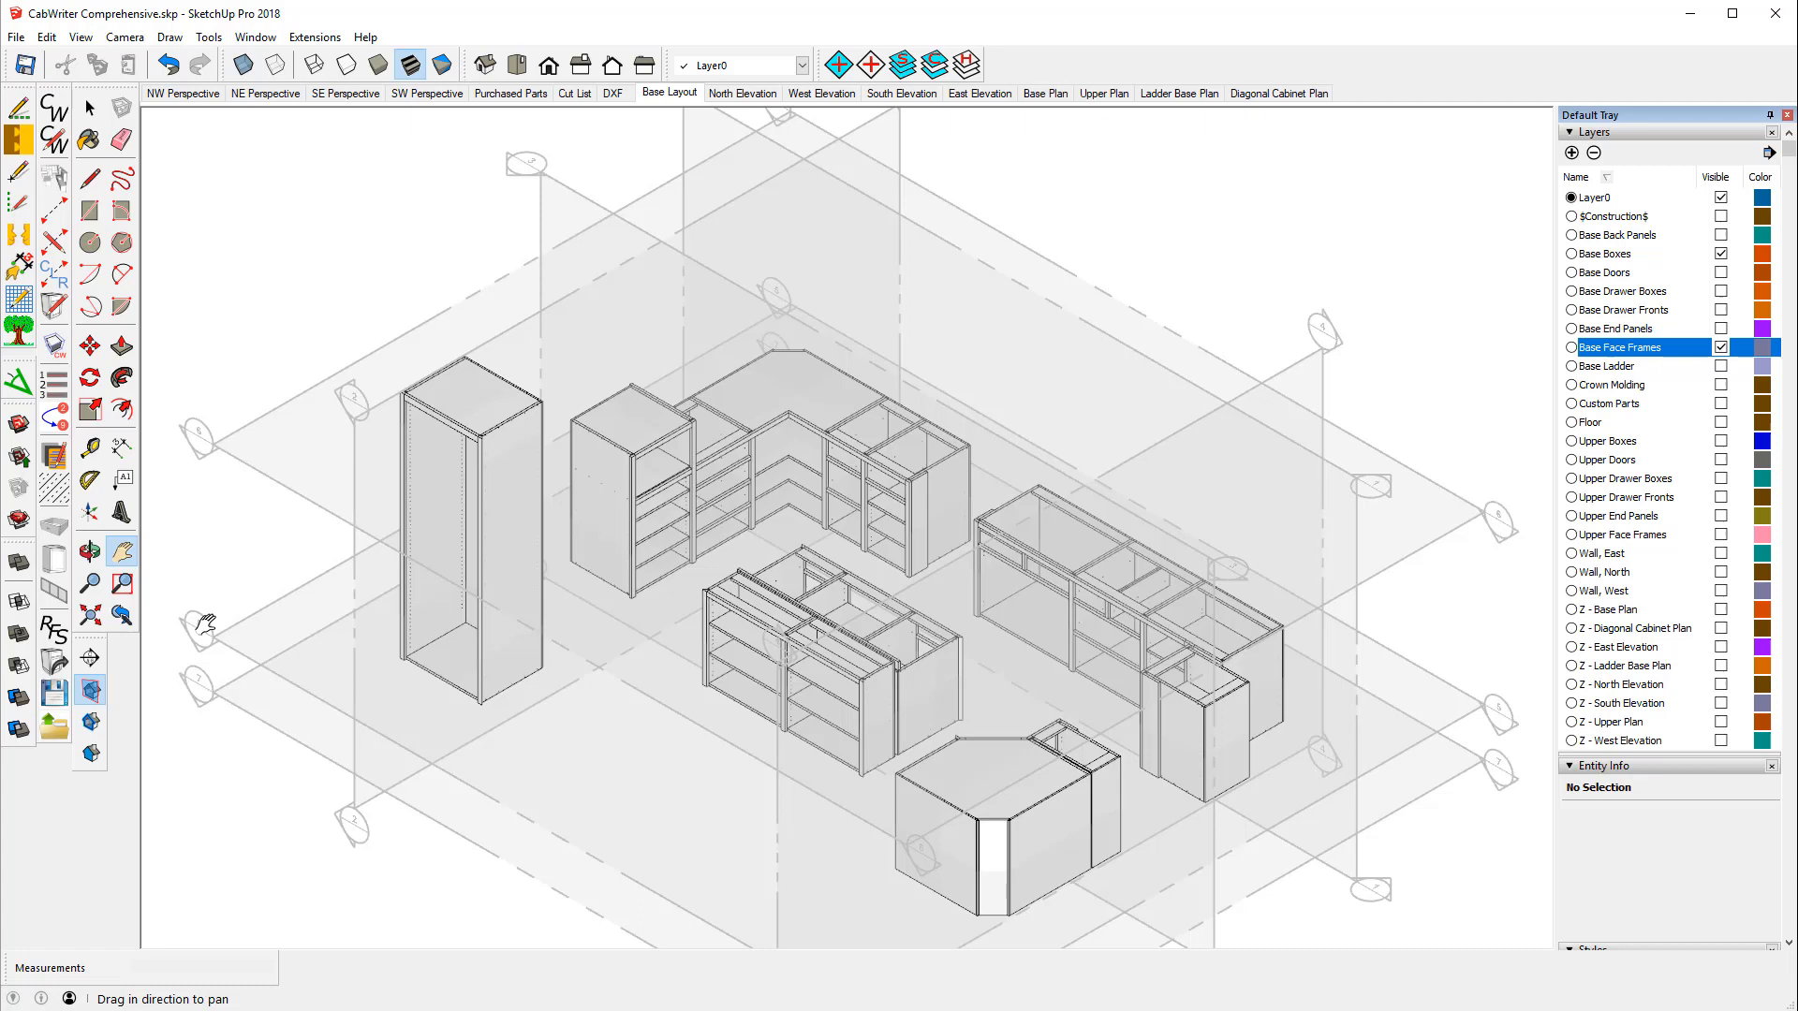
click(90, 108)
click(206, 631)
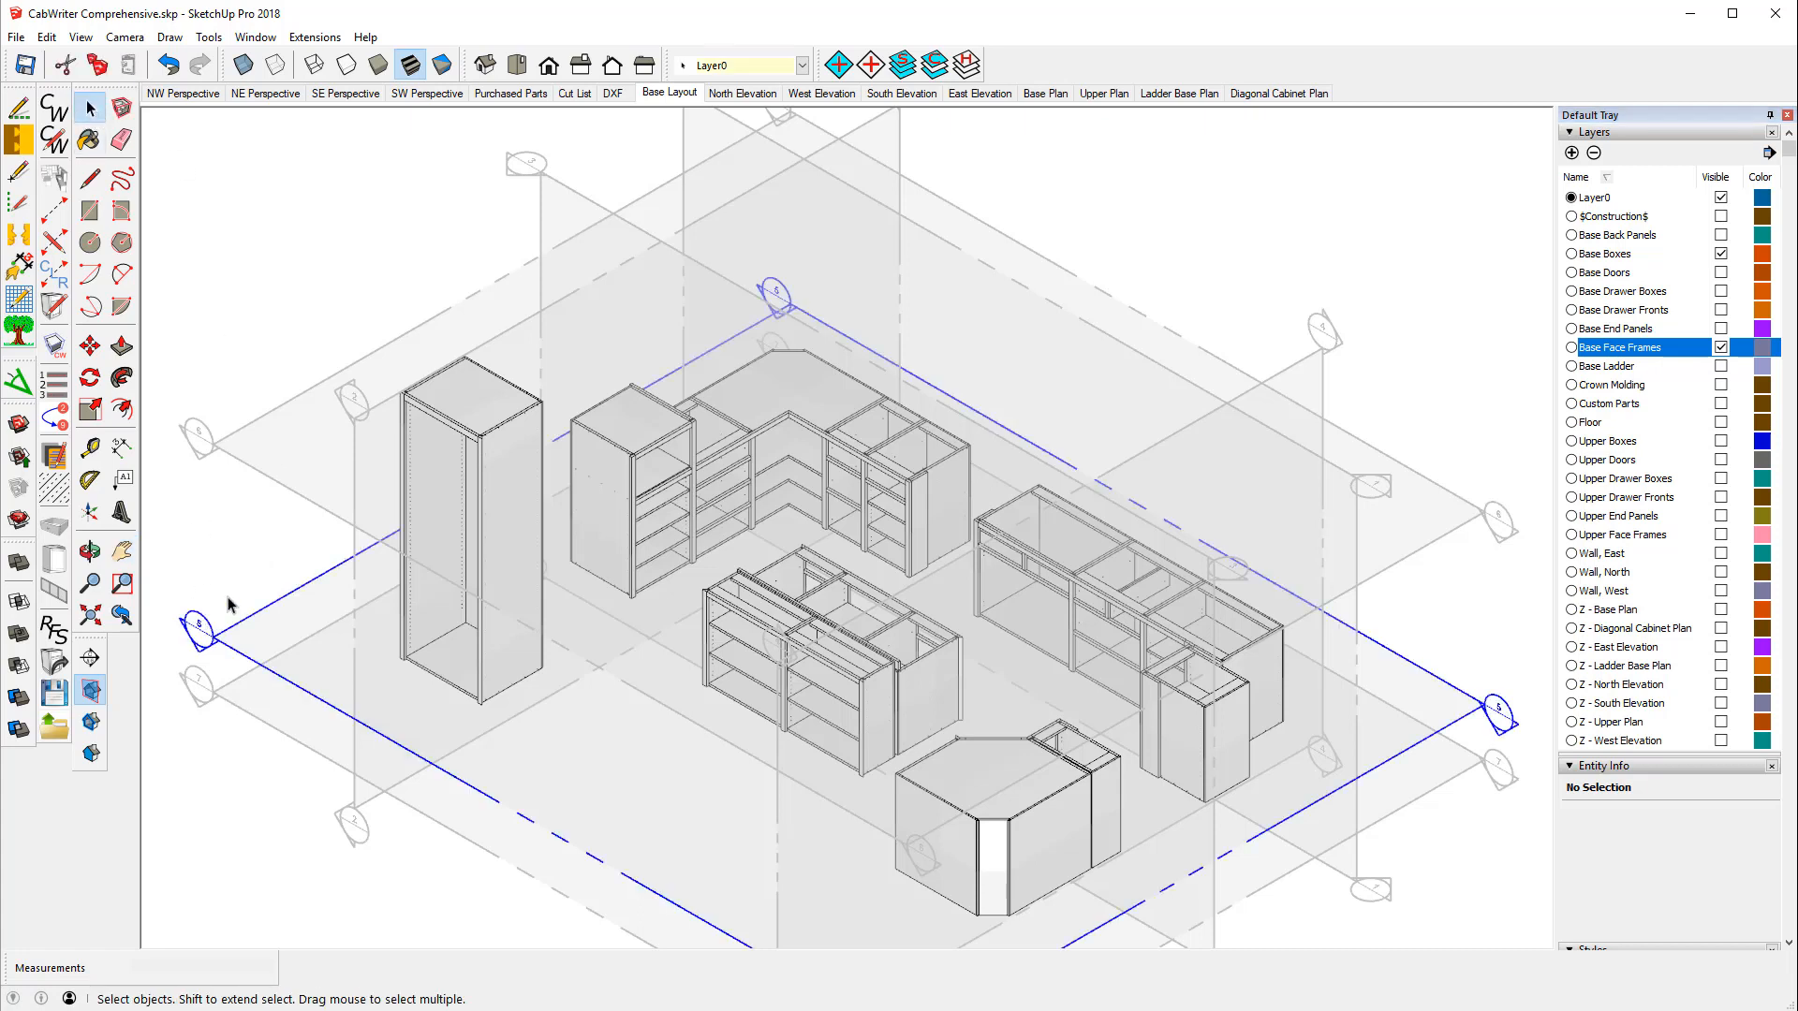
click(170, 37)
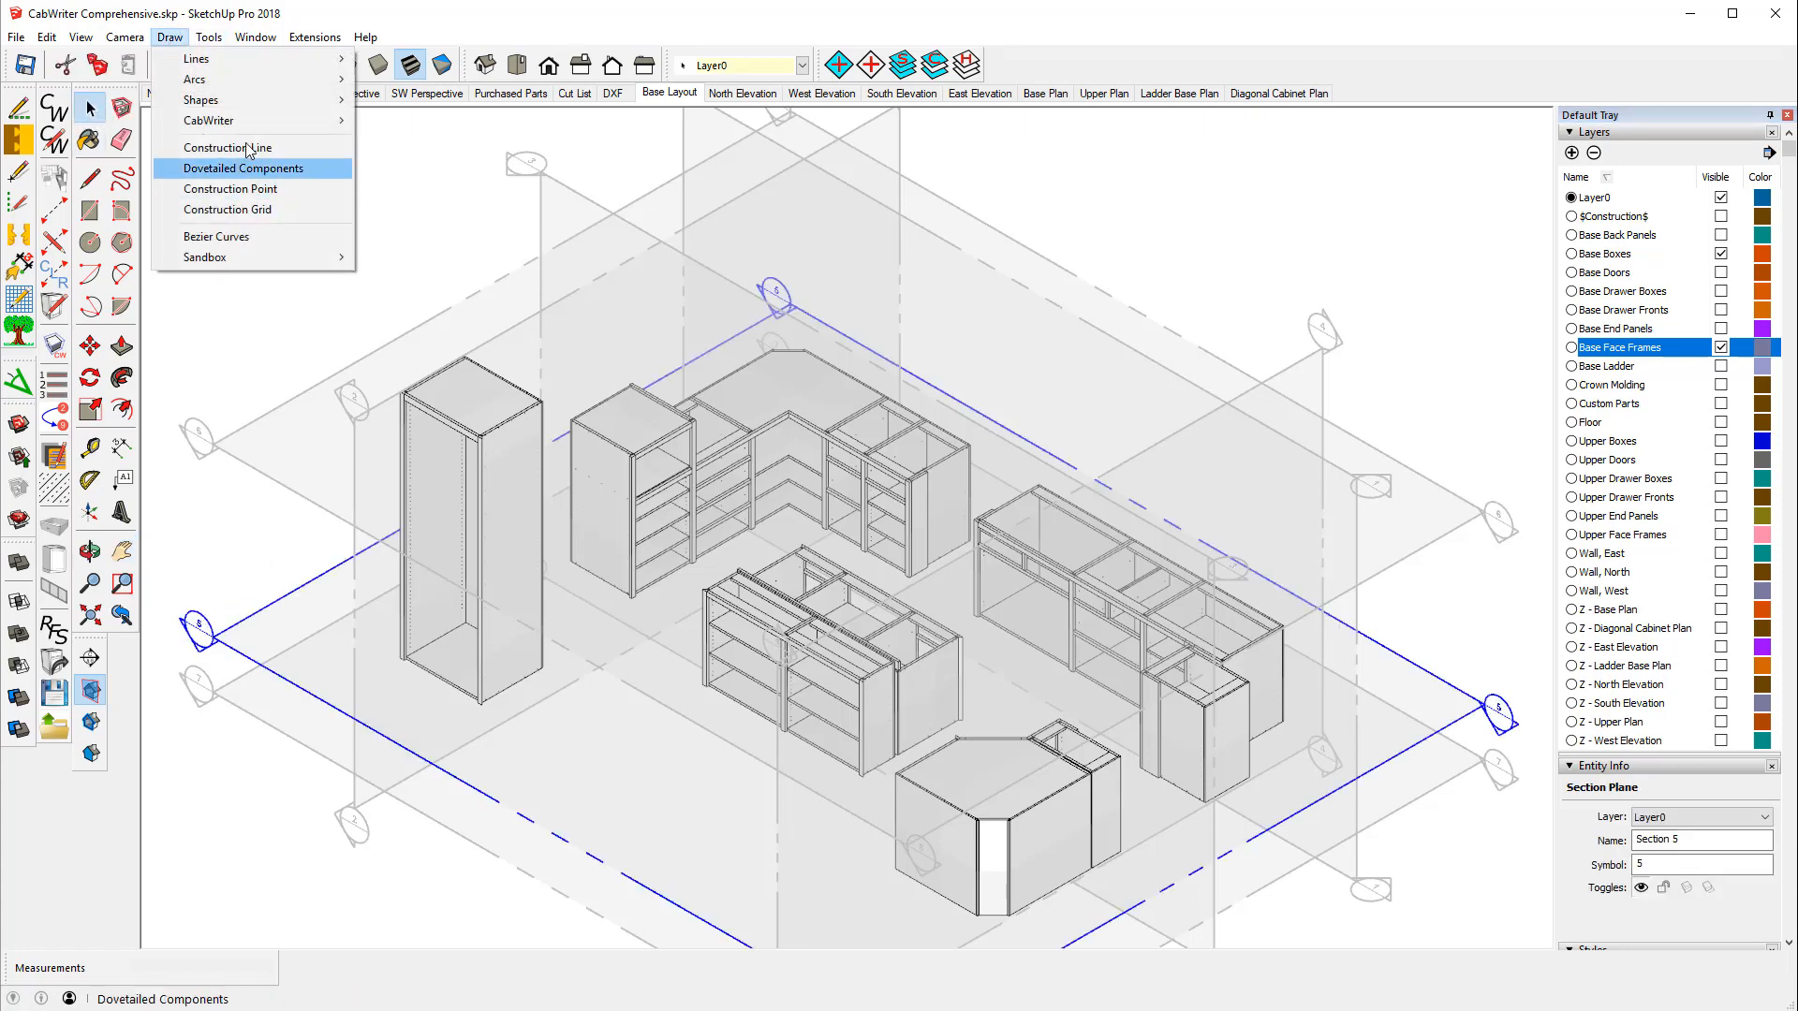
mouse_move(230, 121)
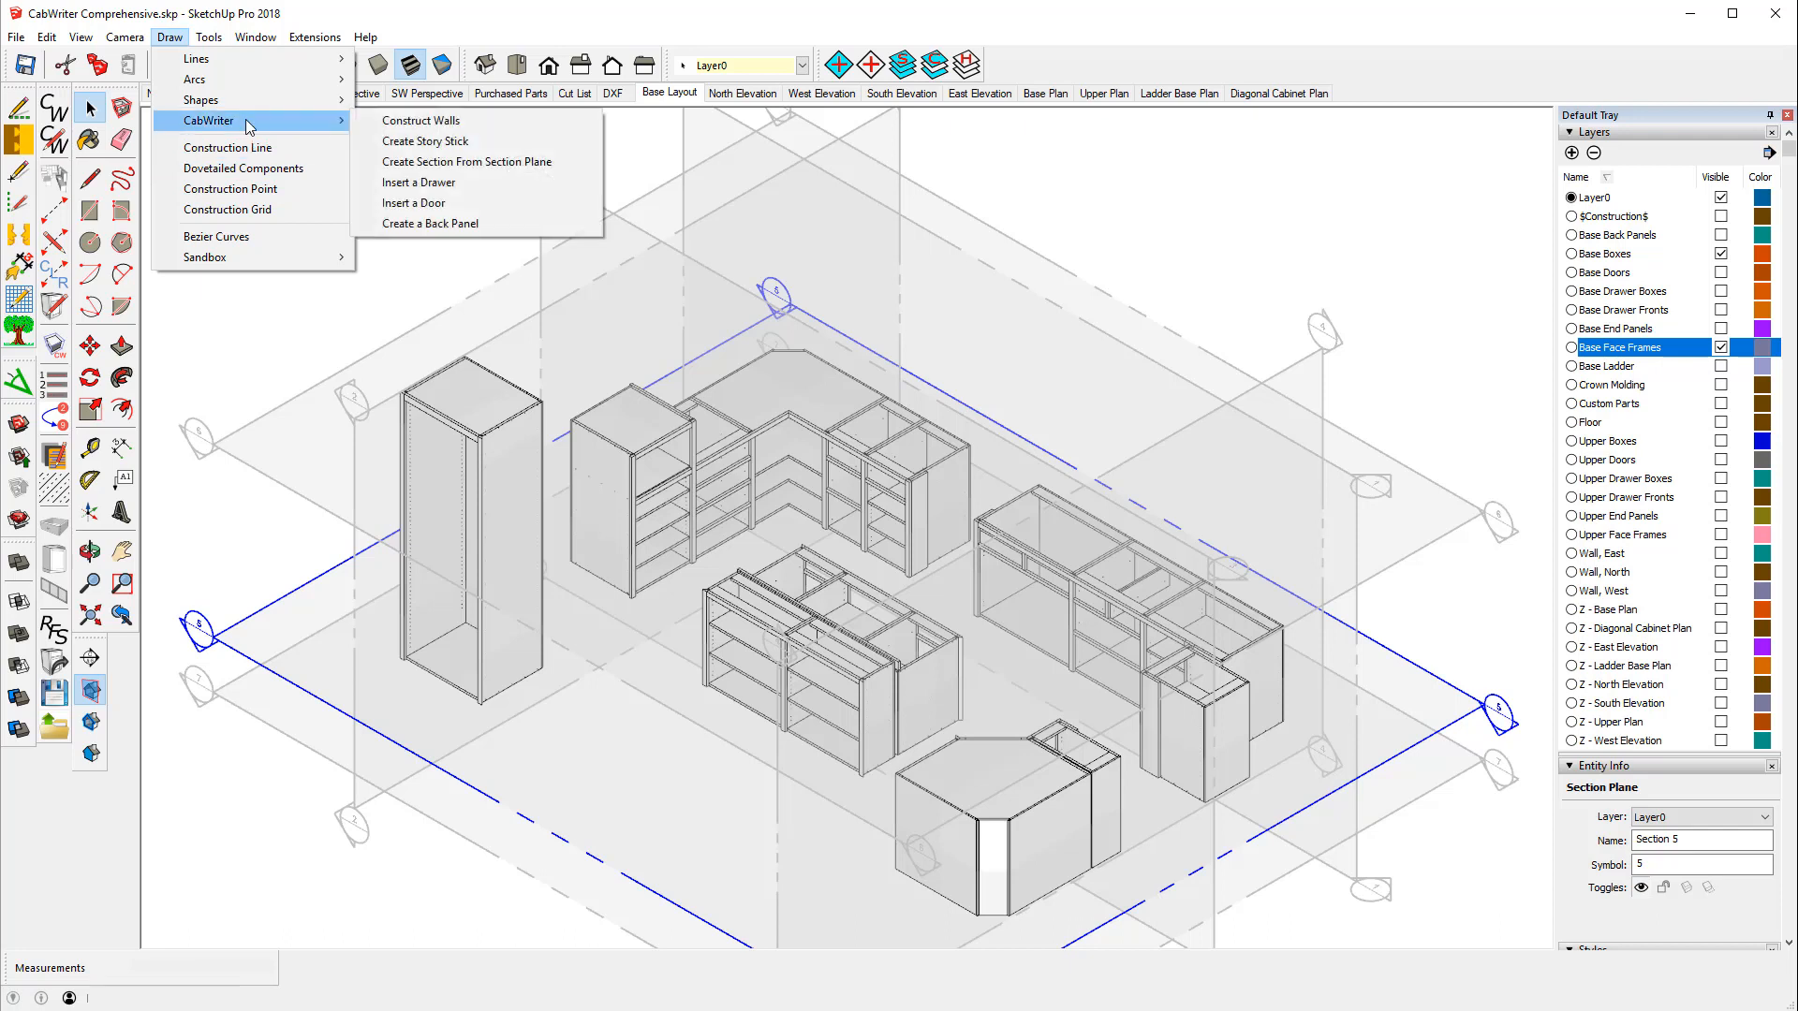
click(484, 162)
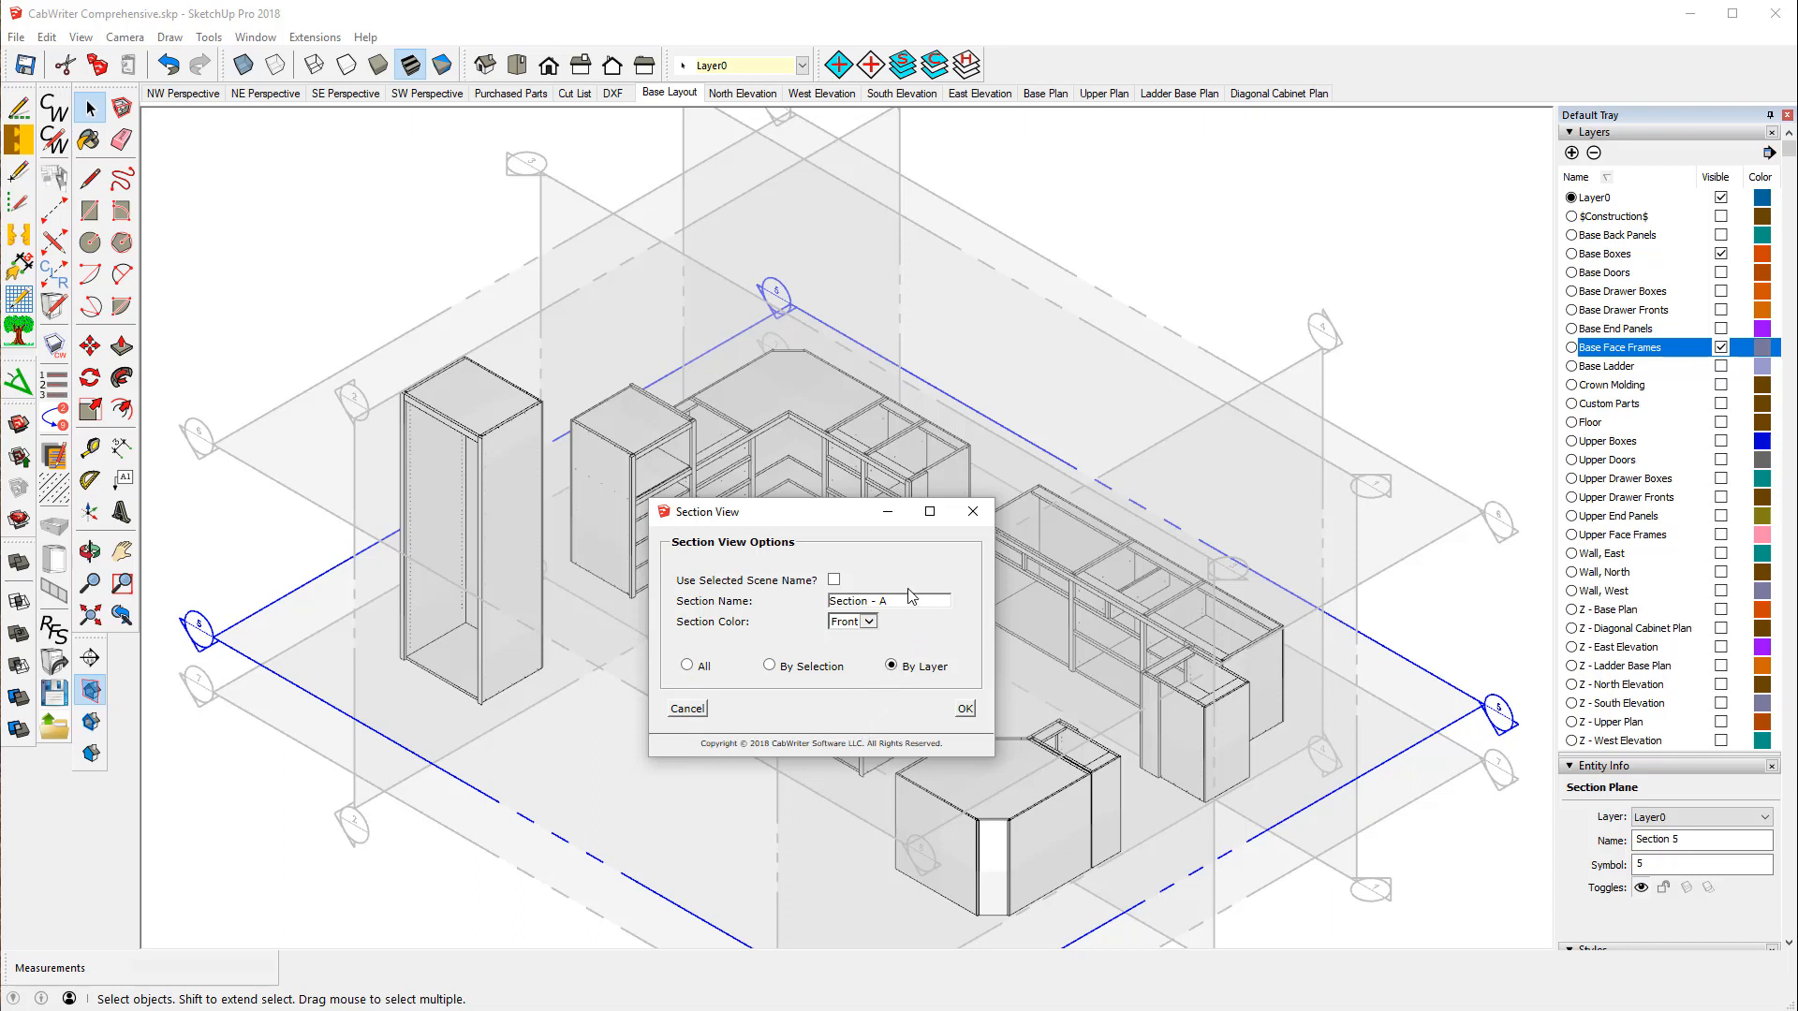
drag(902, 601, 831, 596)
text(B)
text(ase Boxes)
text( & Fa)
text(Frame)
click(970, 709)
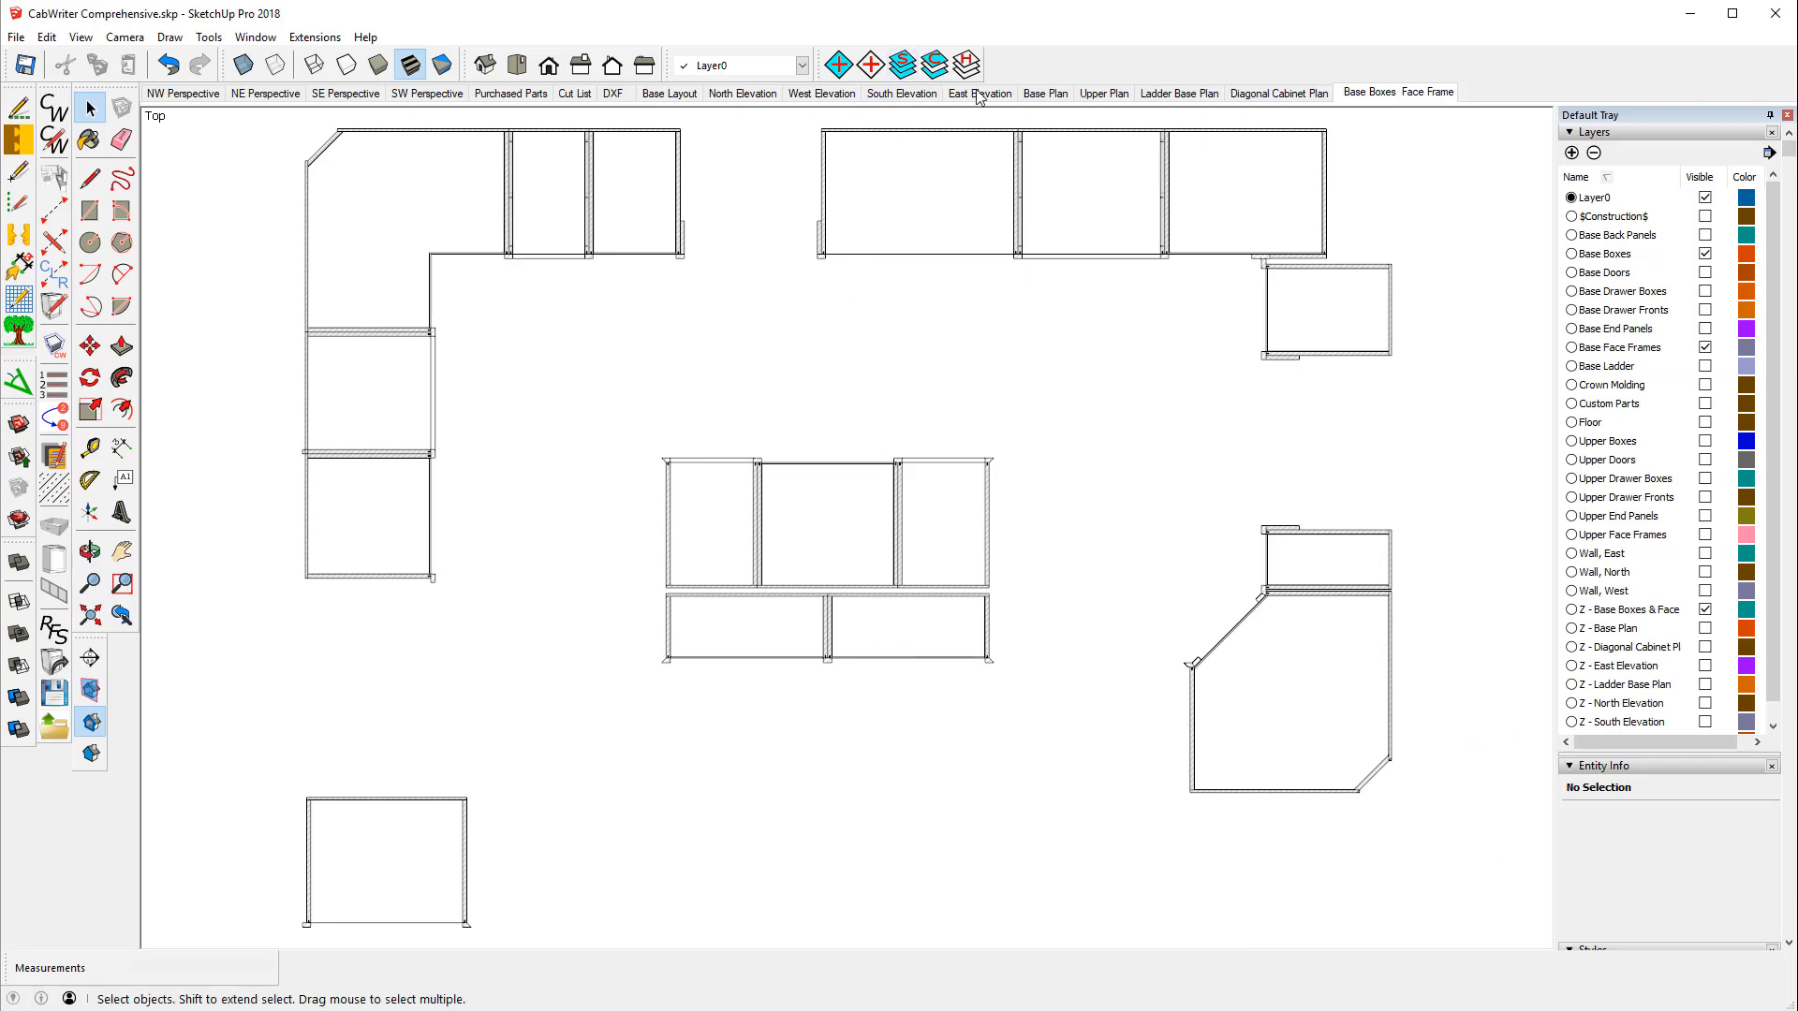
- Compare the Base Plan scene with the Base Boxes Face Frame scene
click(1045, 94)
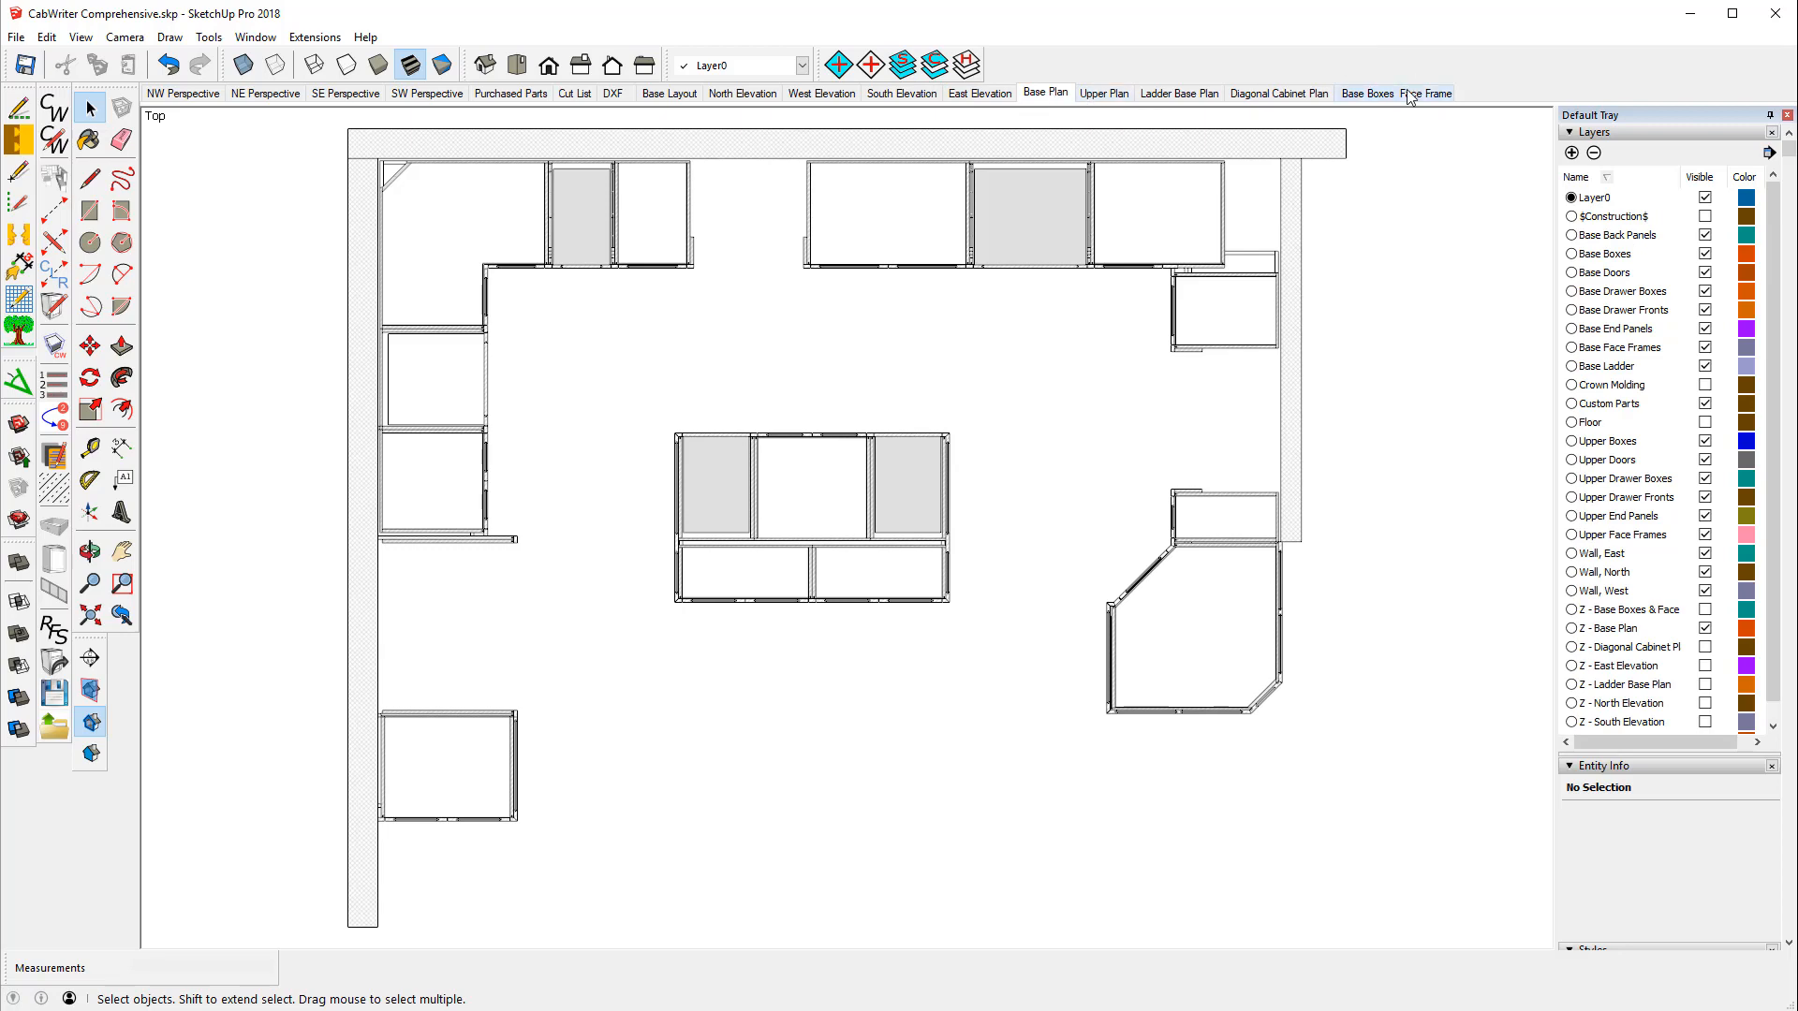
click(1408, 93)
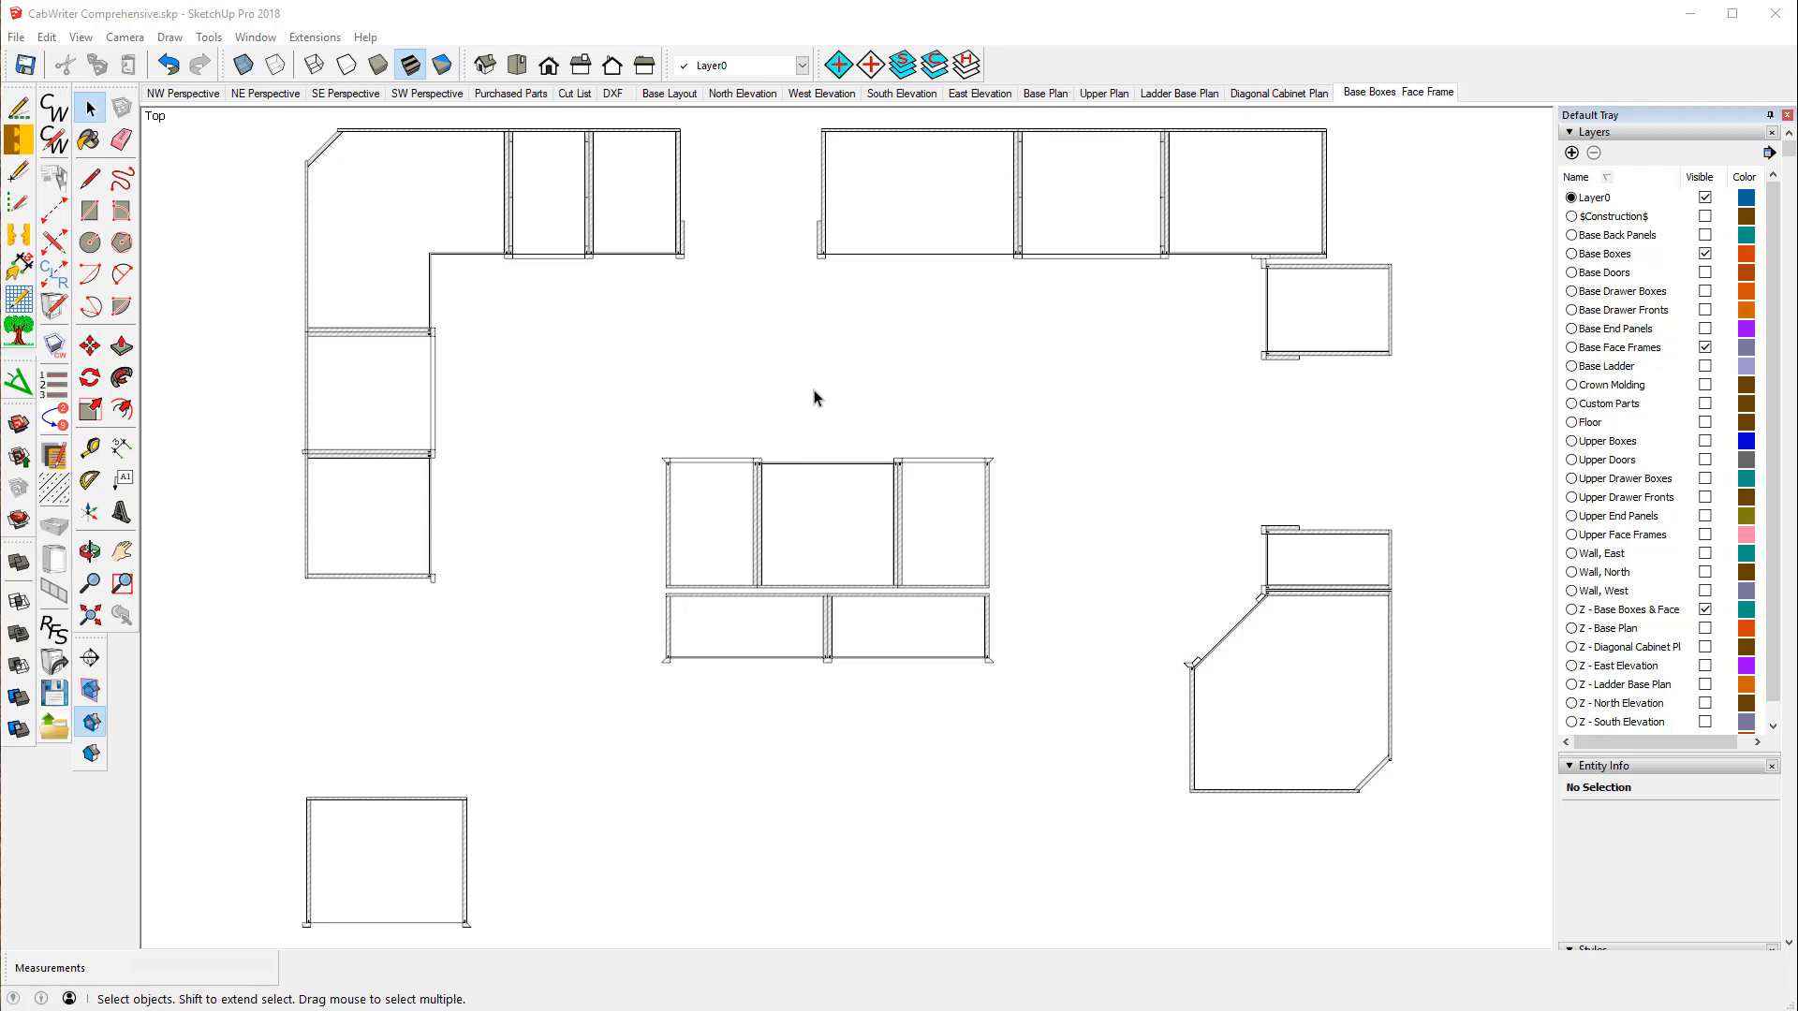
- In the North Elevation scene, show the section planes in isometric view and move the Section 1 plane about 6 7/8" along the green axis toward the wall
click(747, 94)
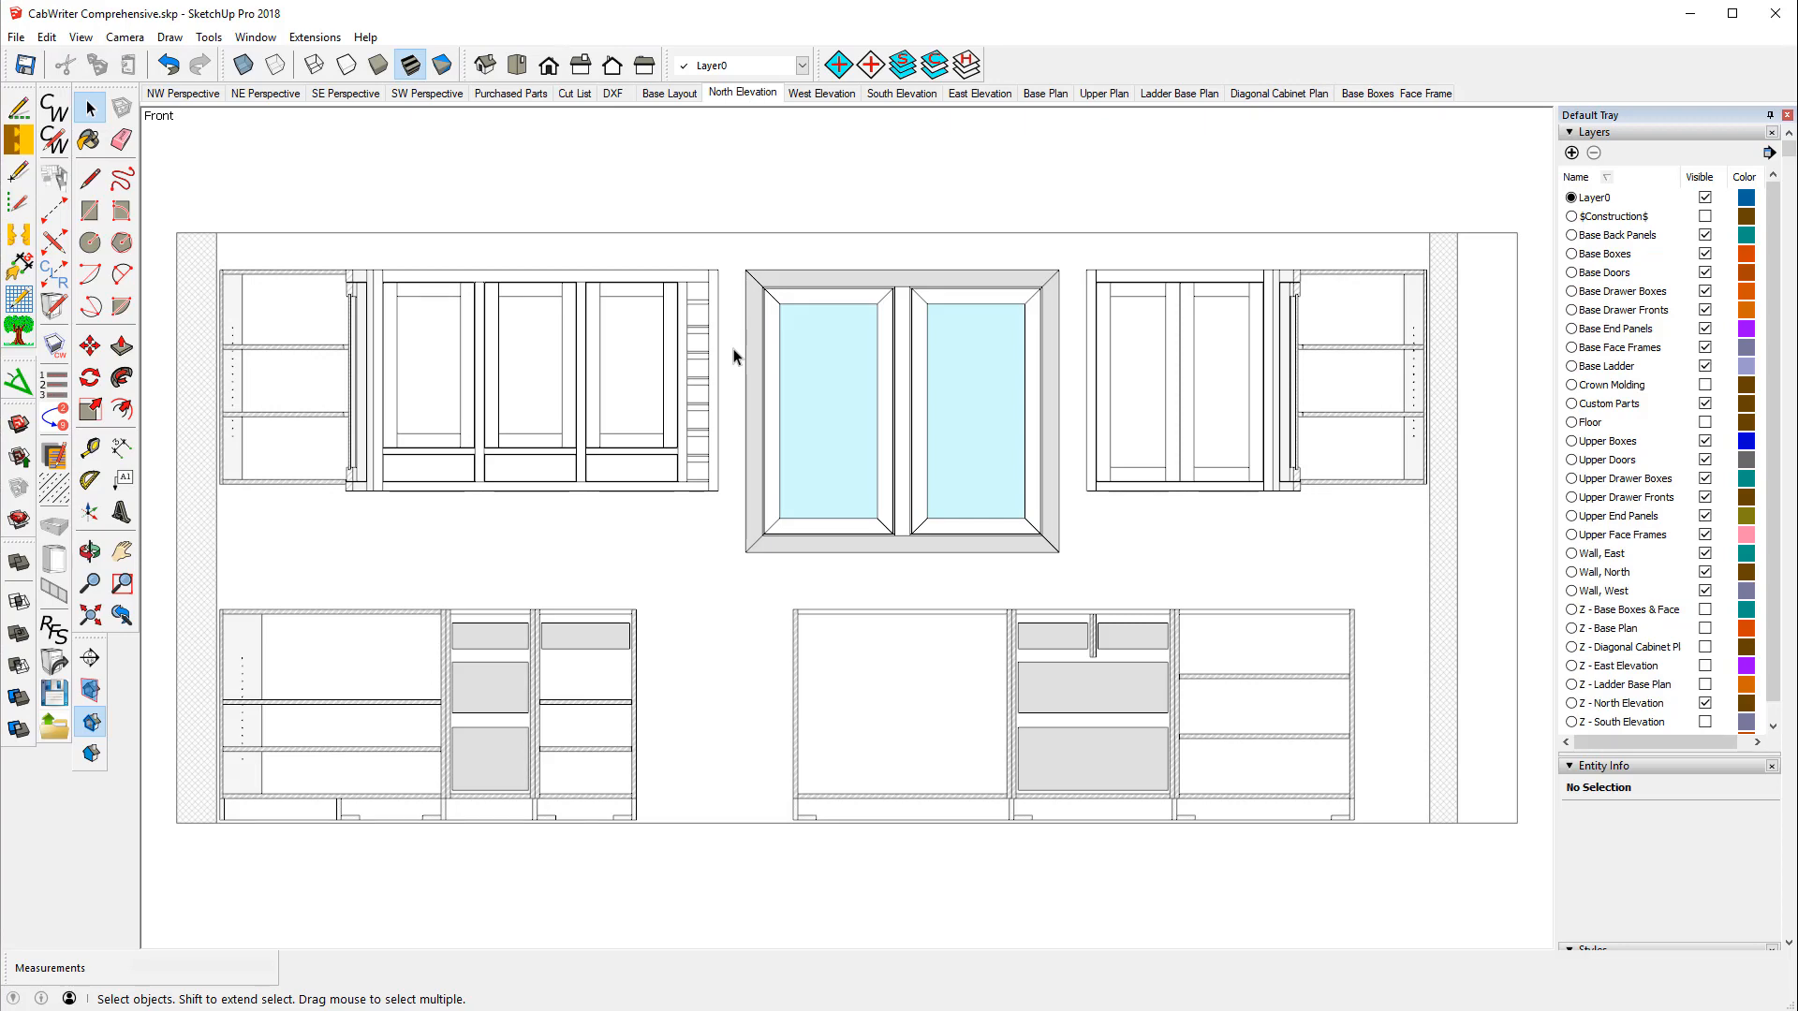
click(486, 66)
scroll(548, 559, down, 2)
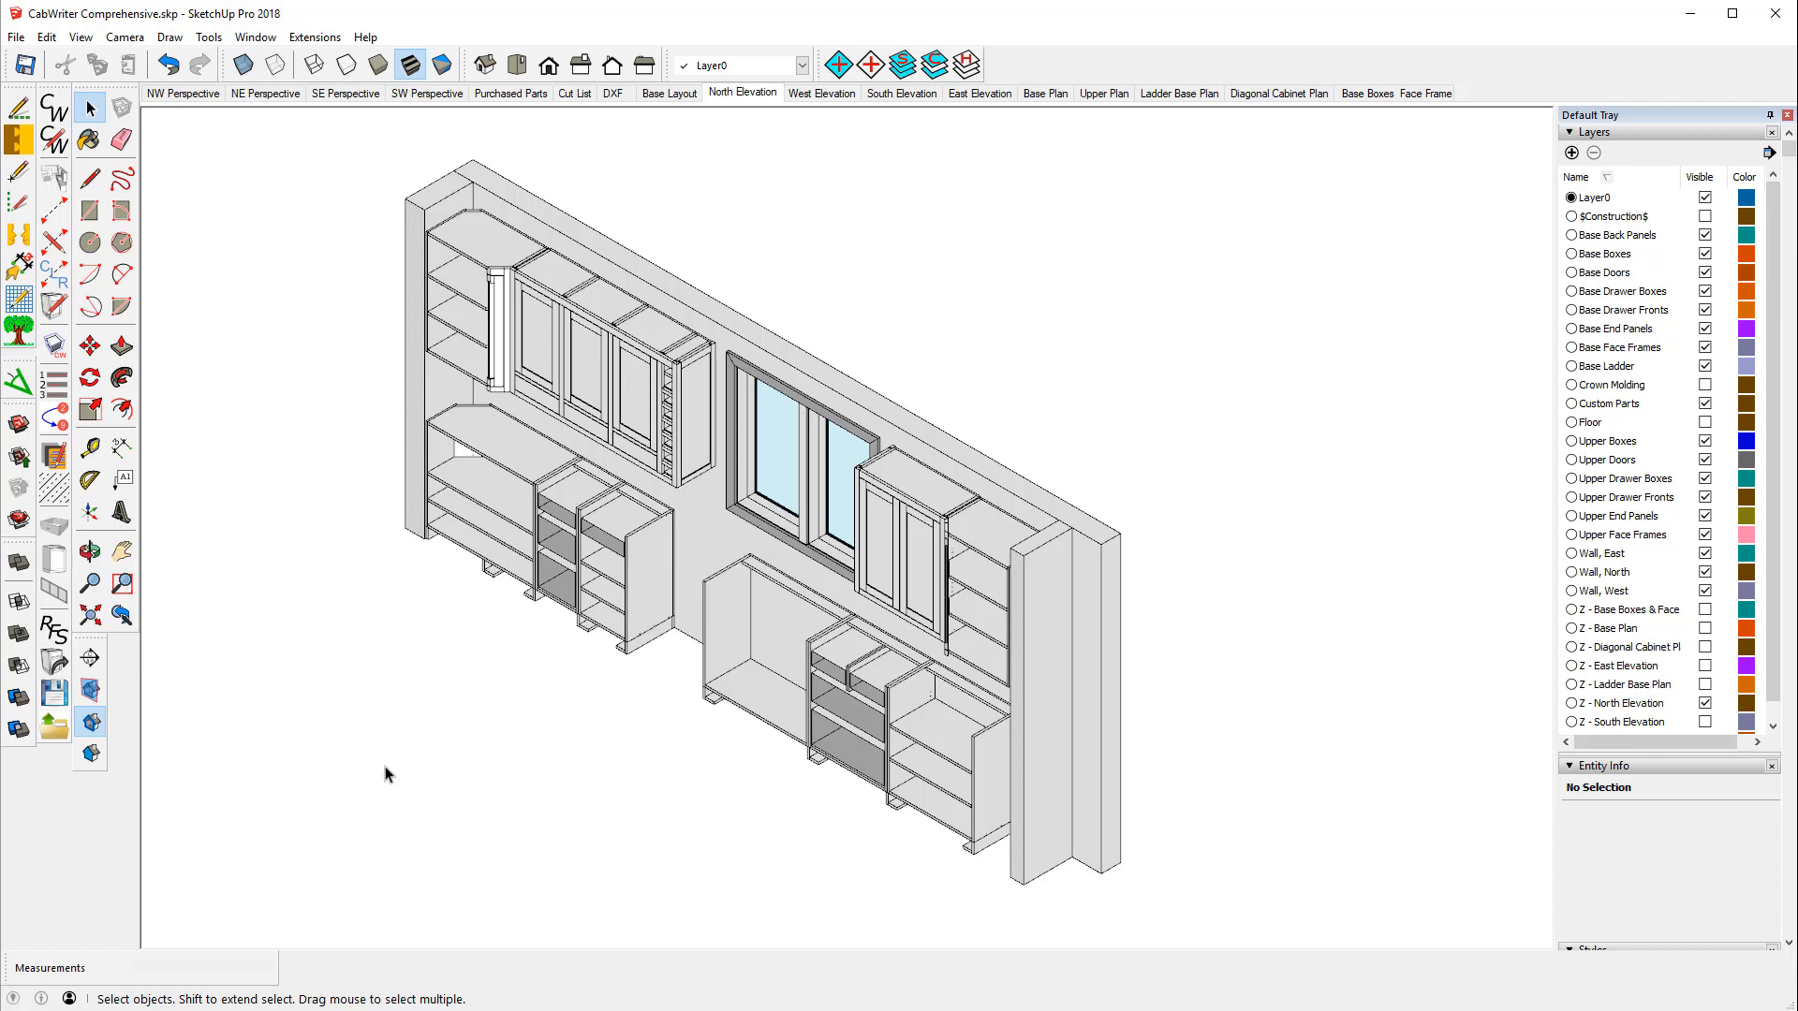
click(91, 690)
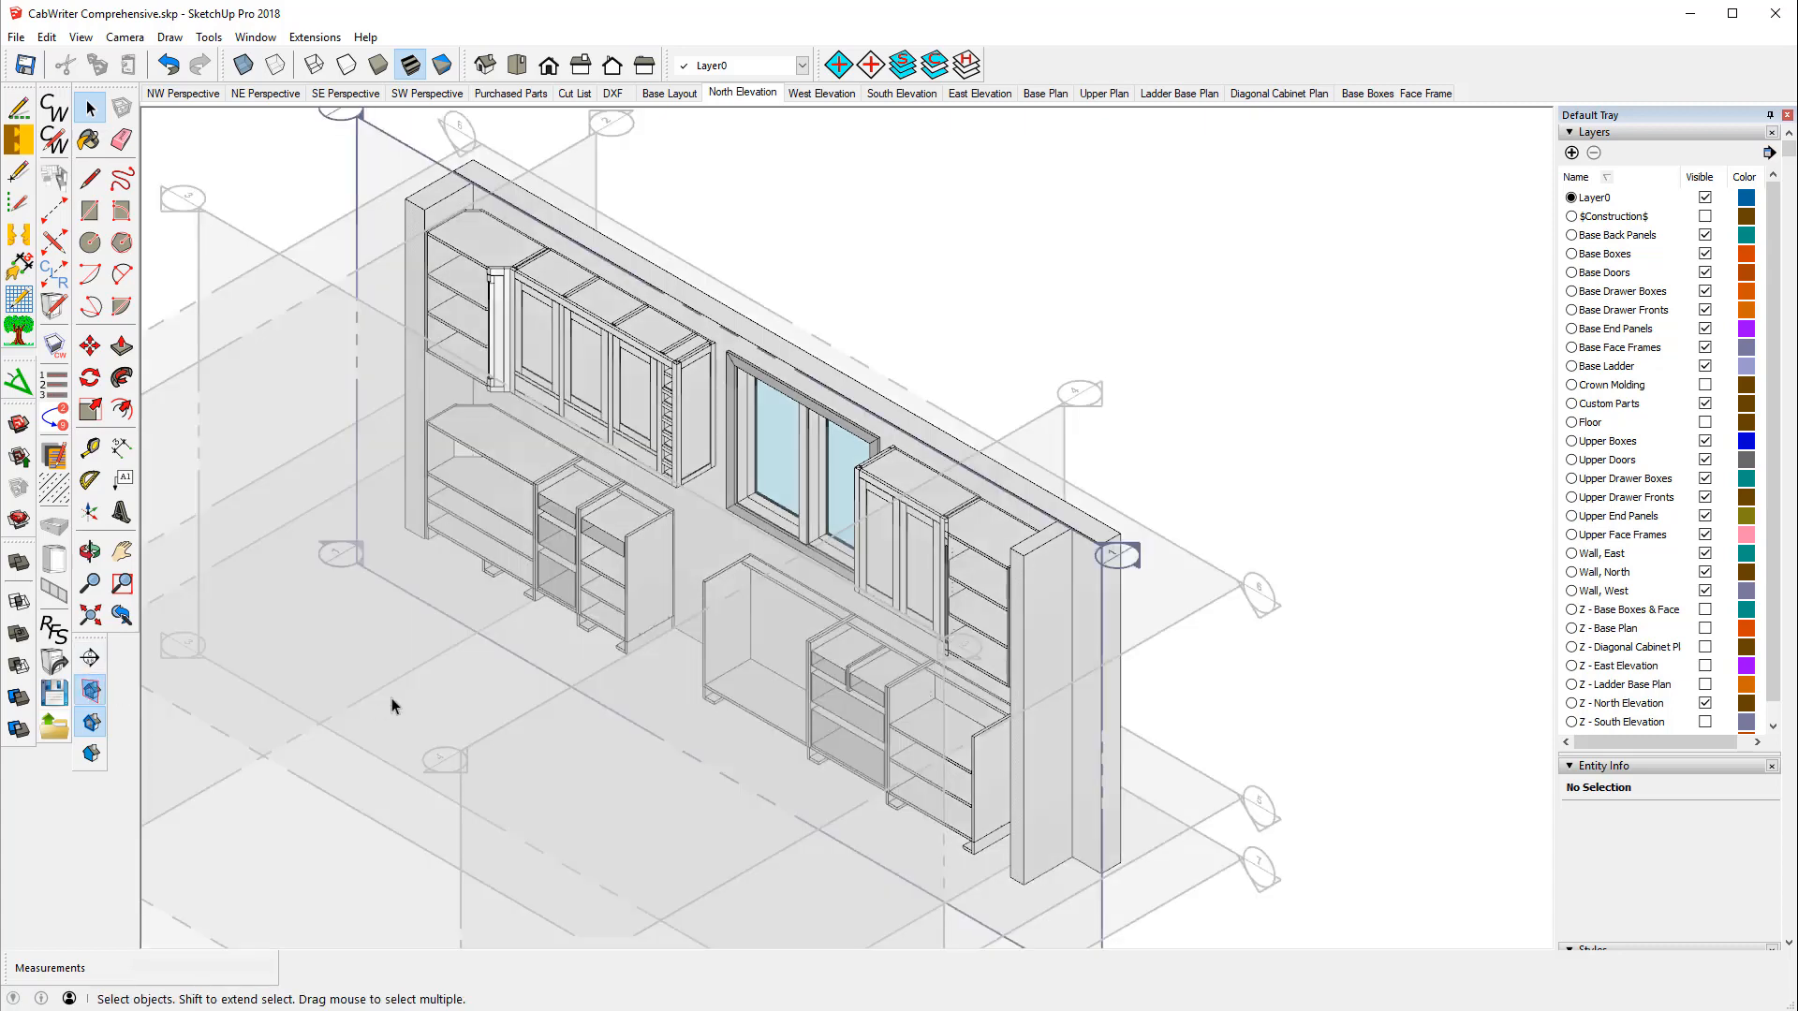
click(1115, 571)
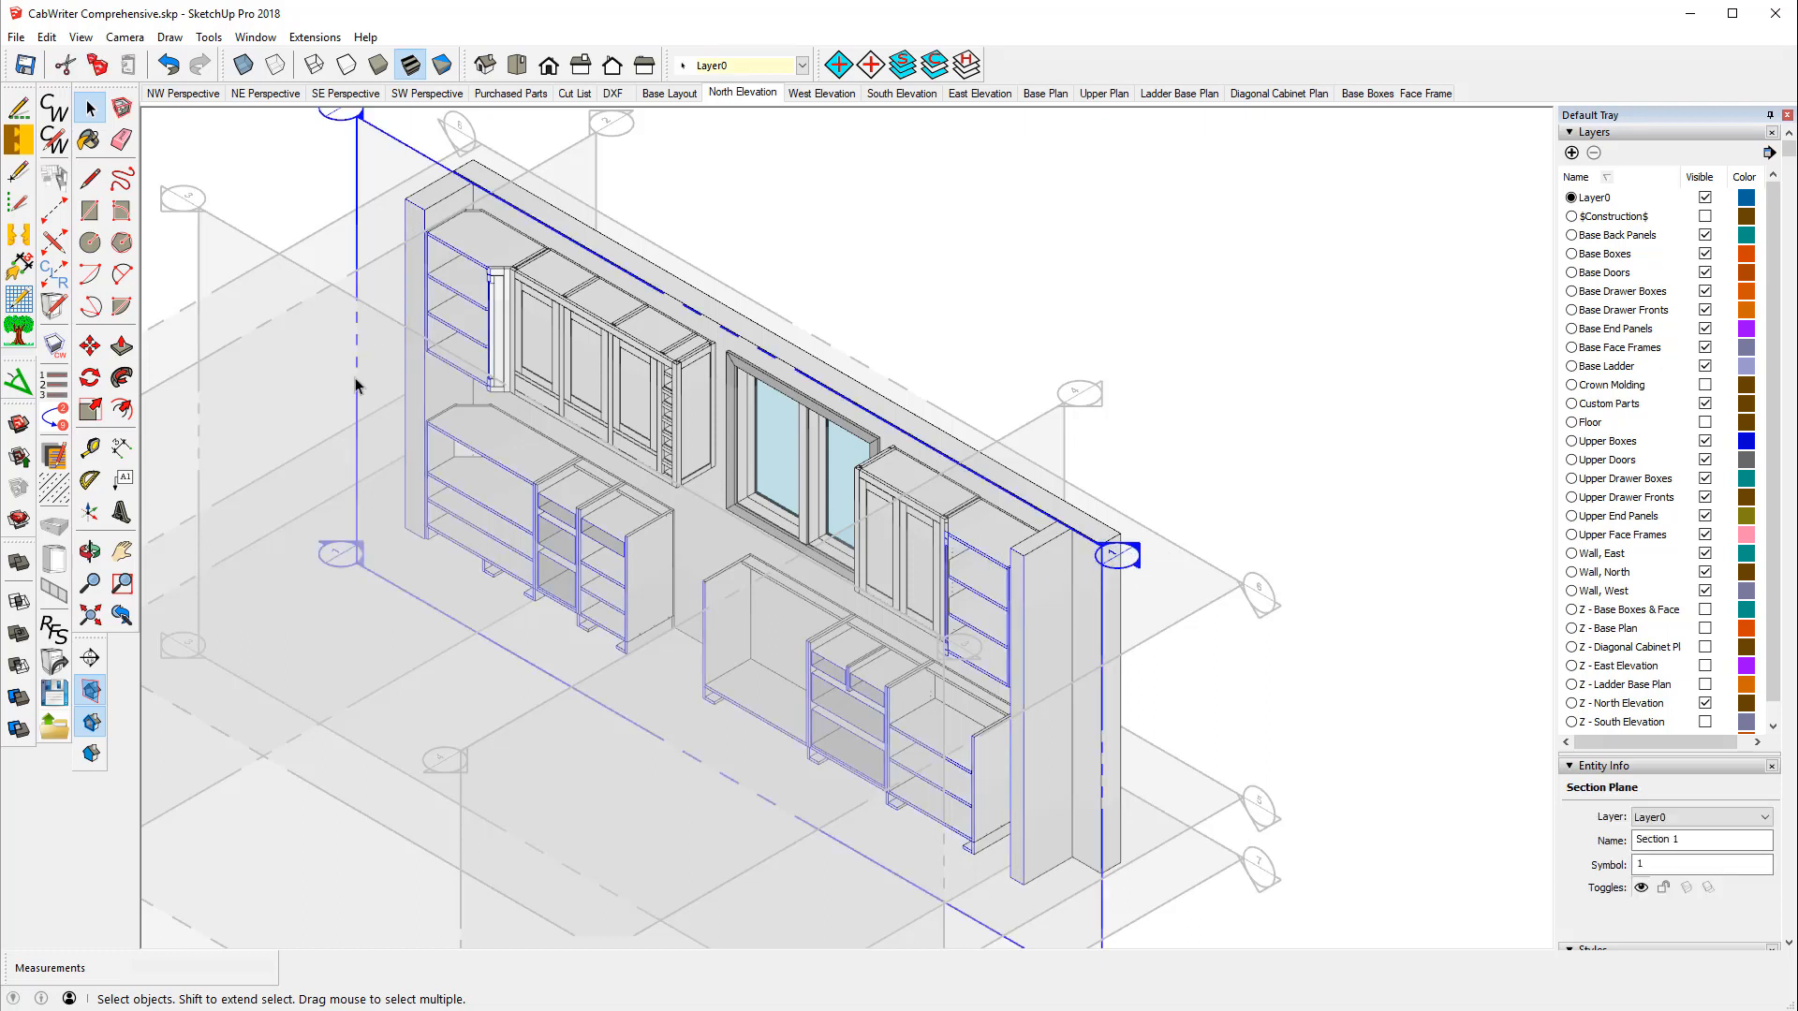
click(90, 346)
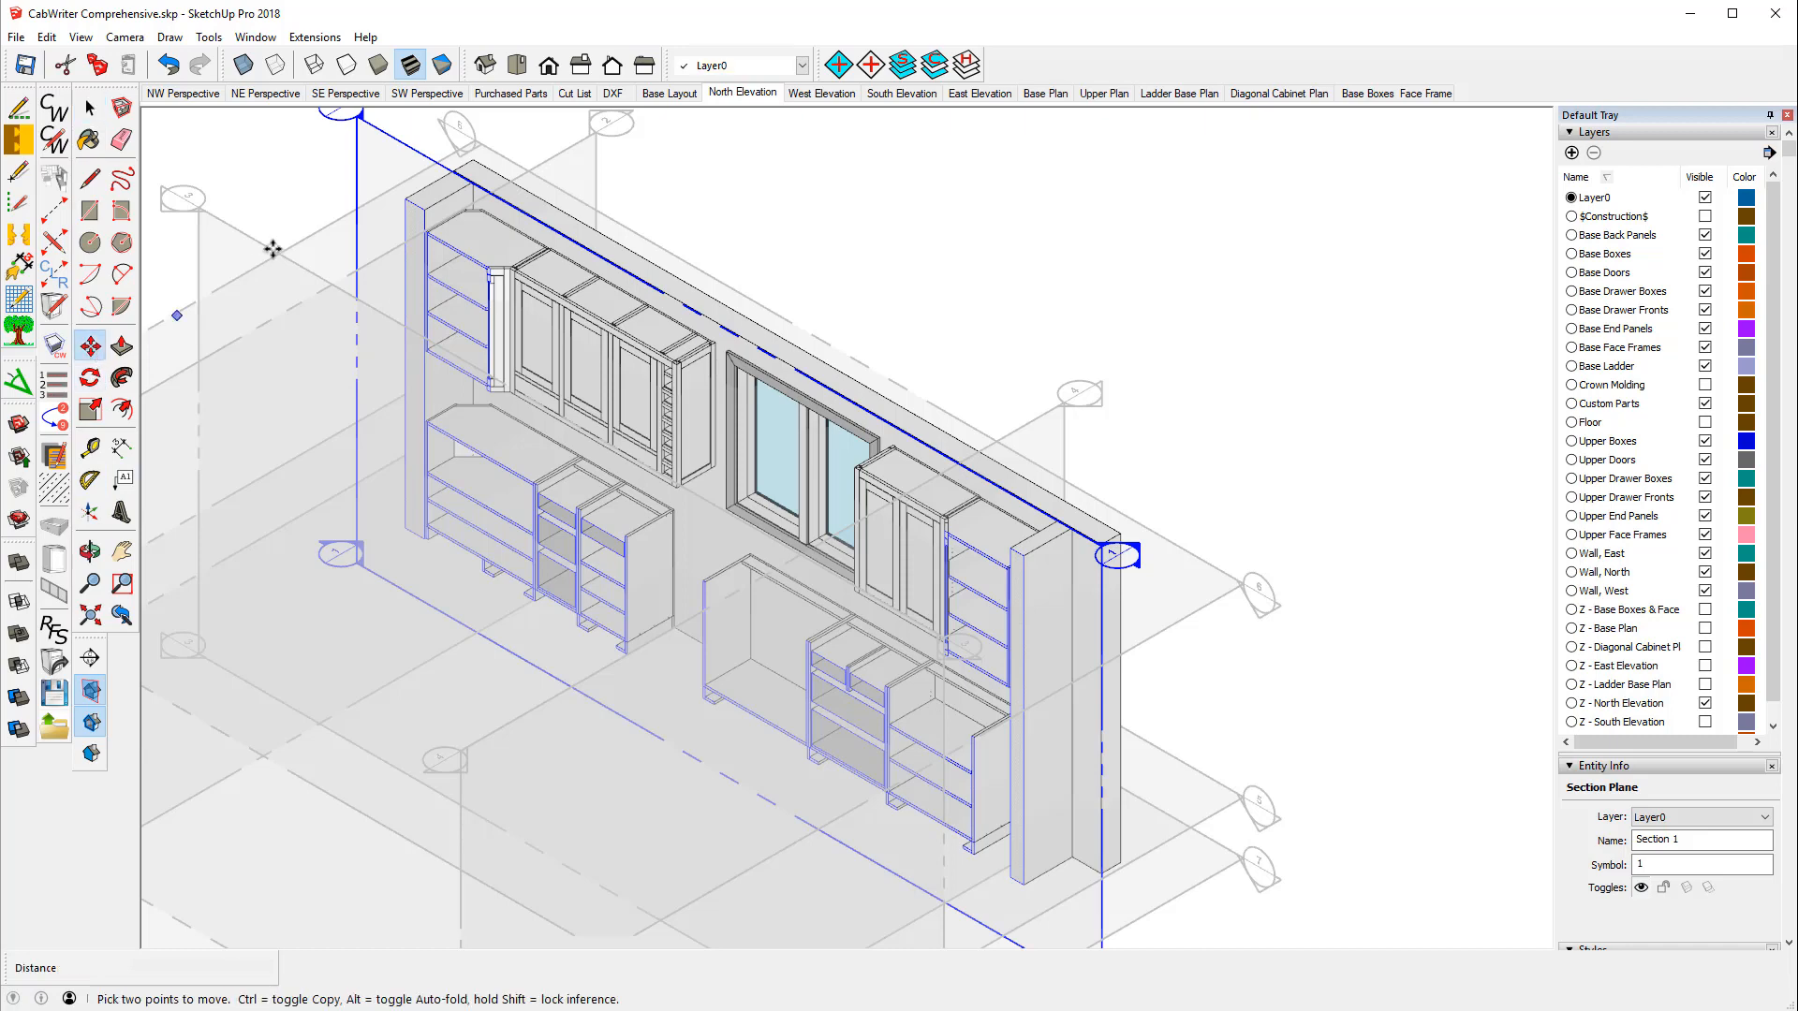
click(406, 145)
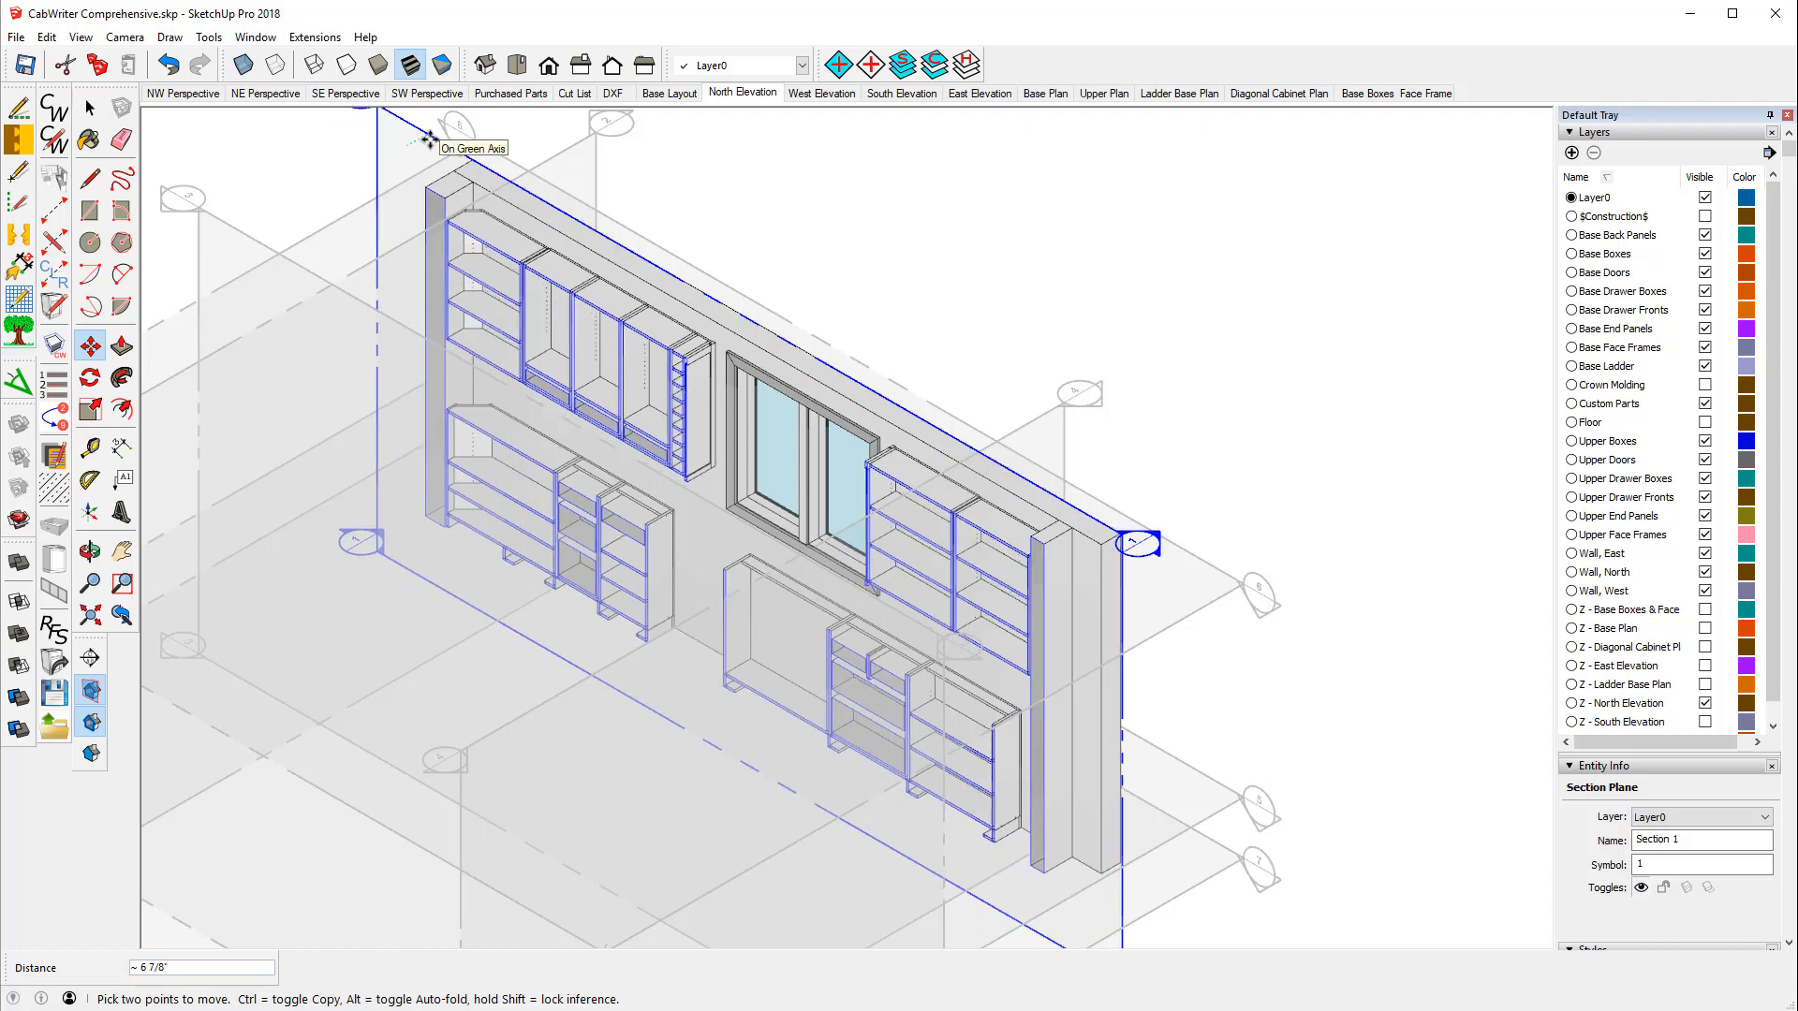
click(429, 139)
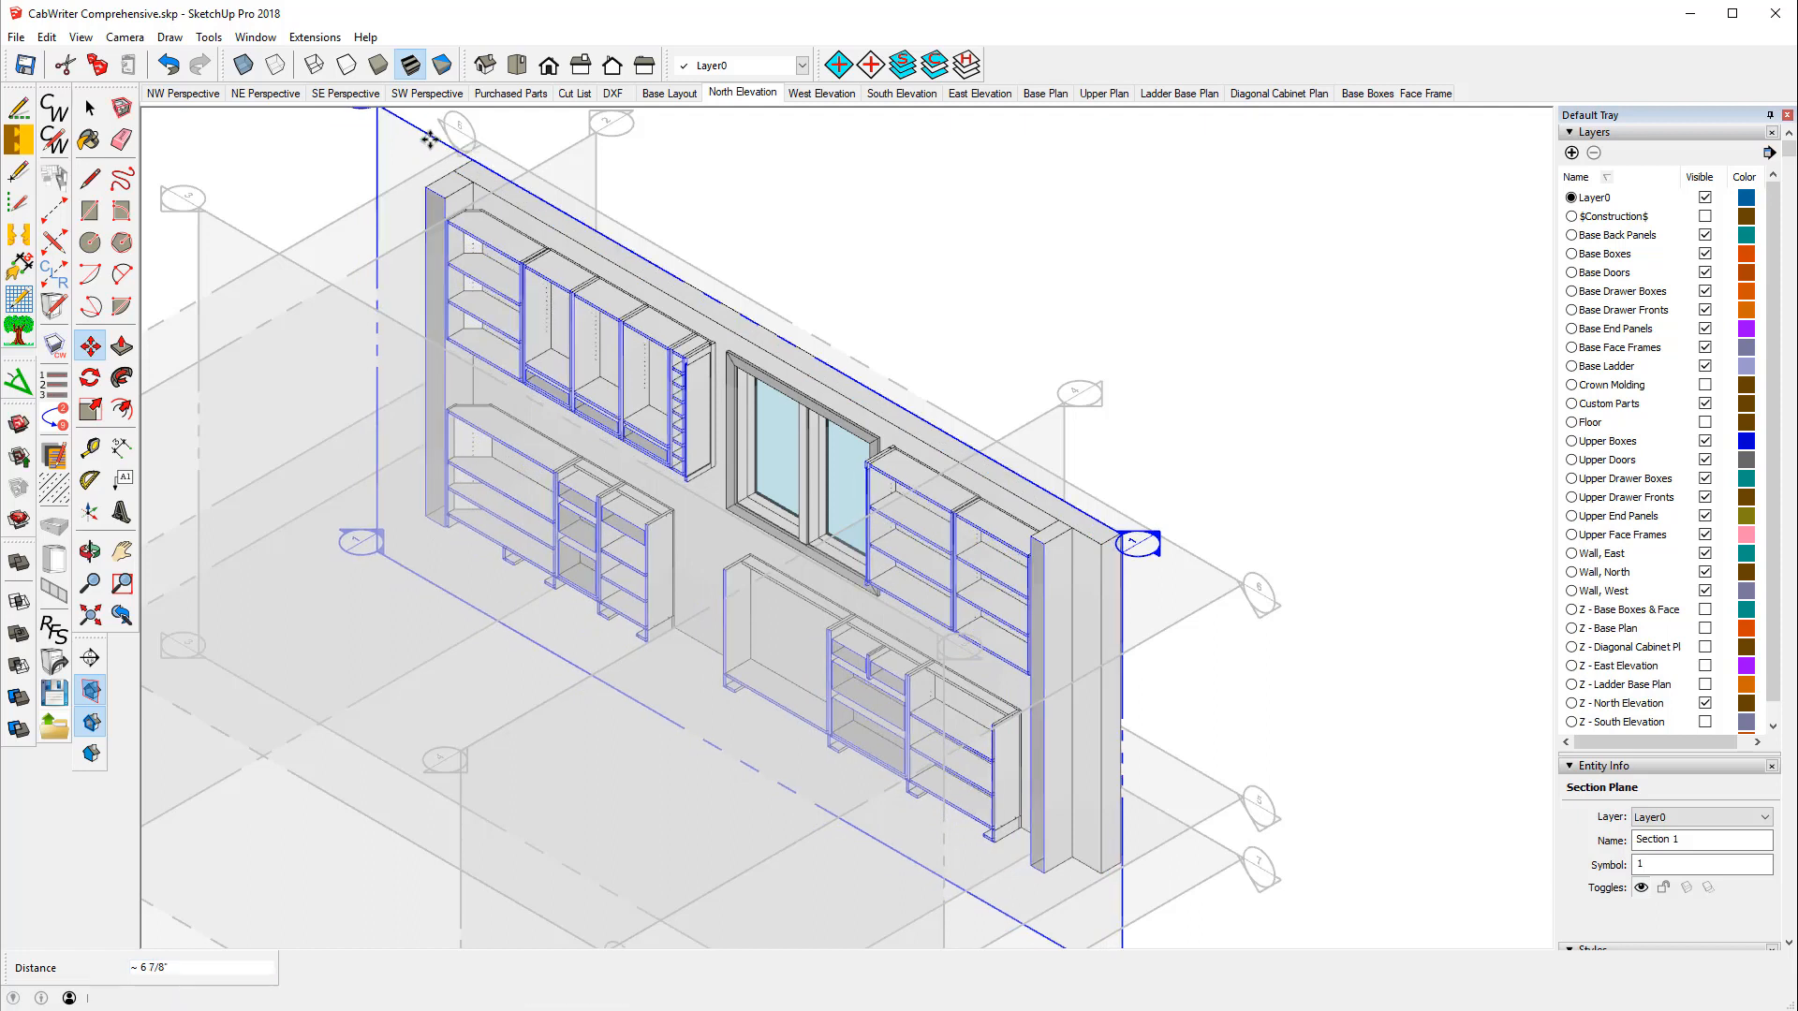
- Create a CabWriter section of all objects from the Section 1 plane using the selected scene name, replacing the existing North Elevation section mask
click(173, 42)
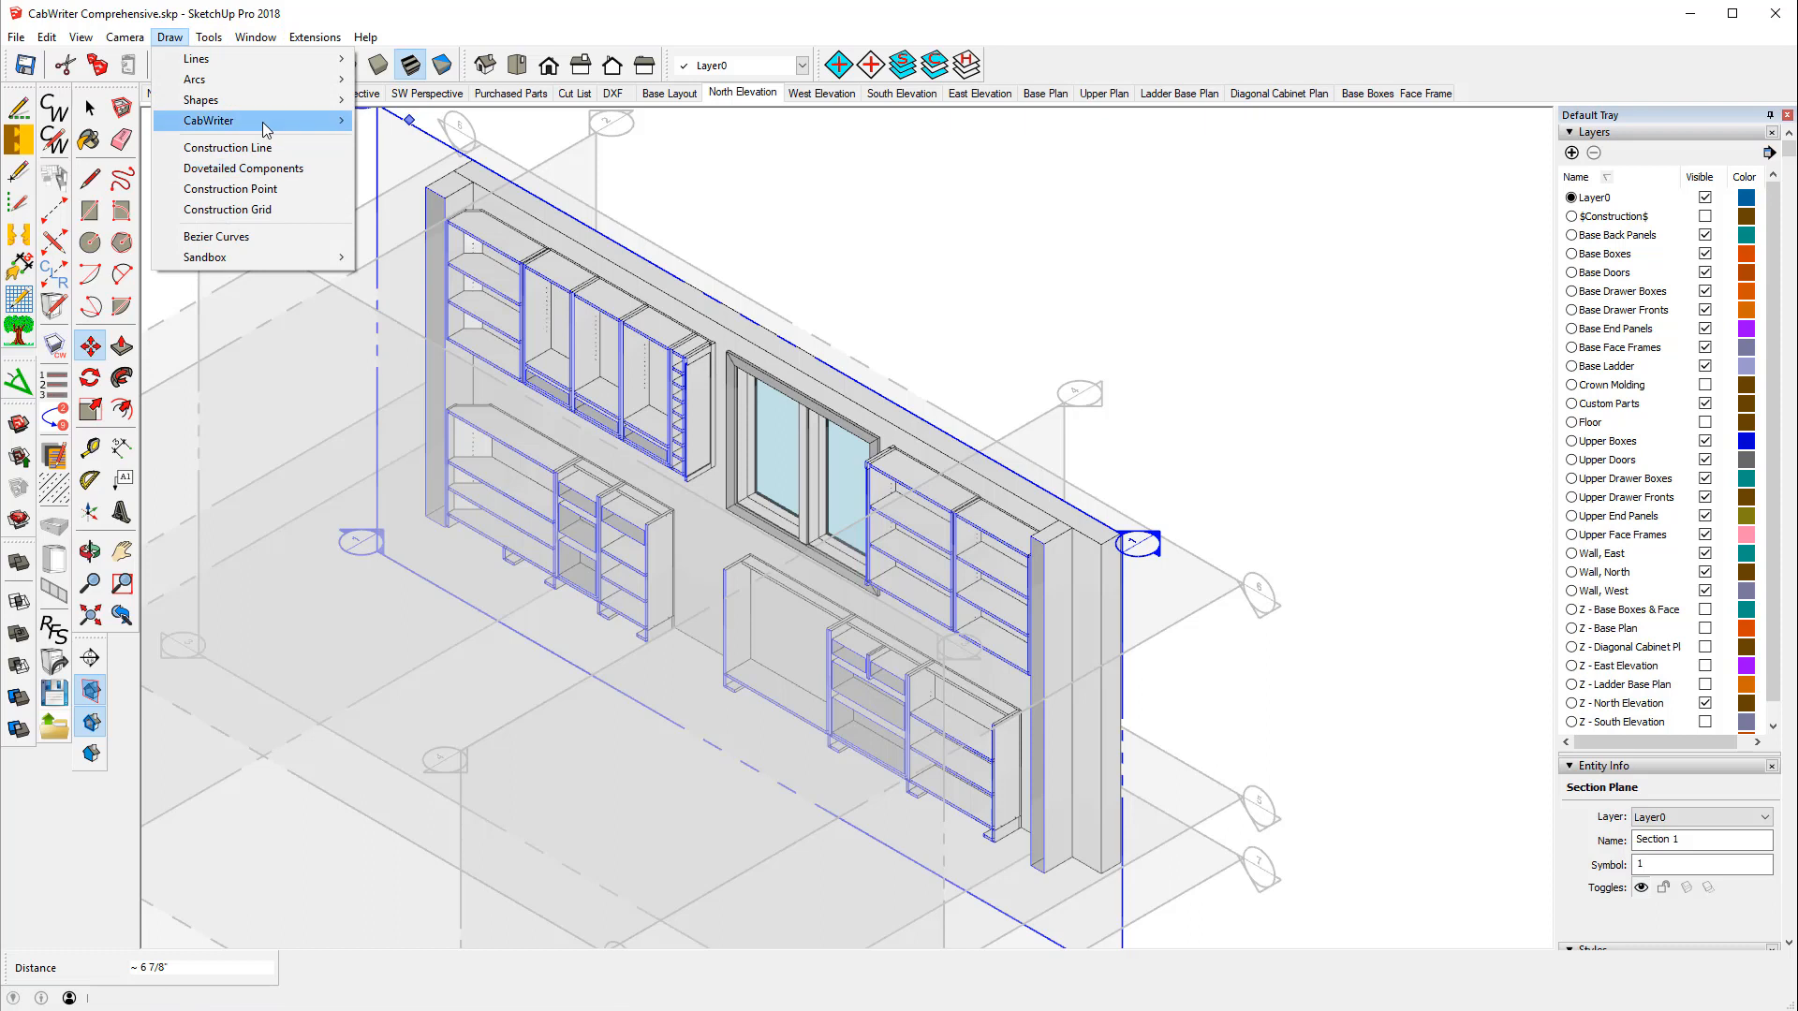
mouse_move(277, 121)
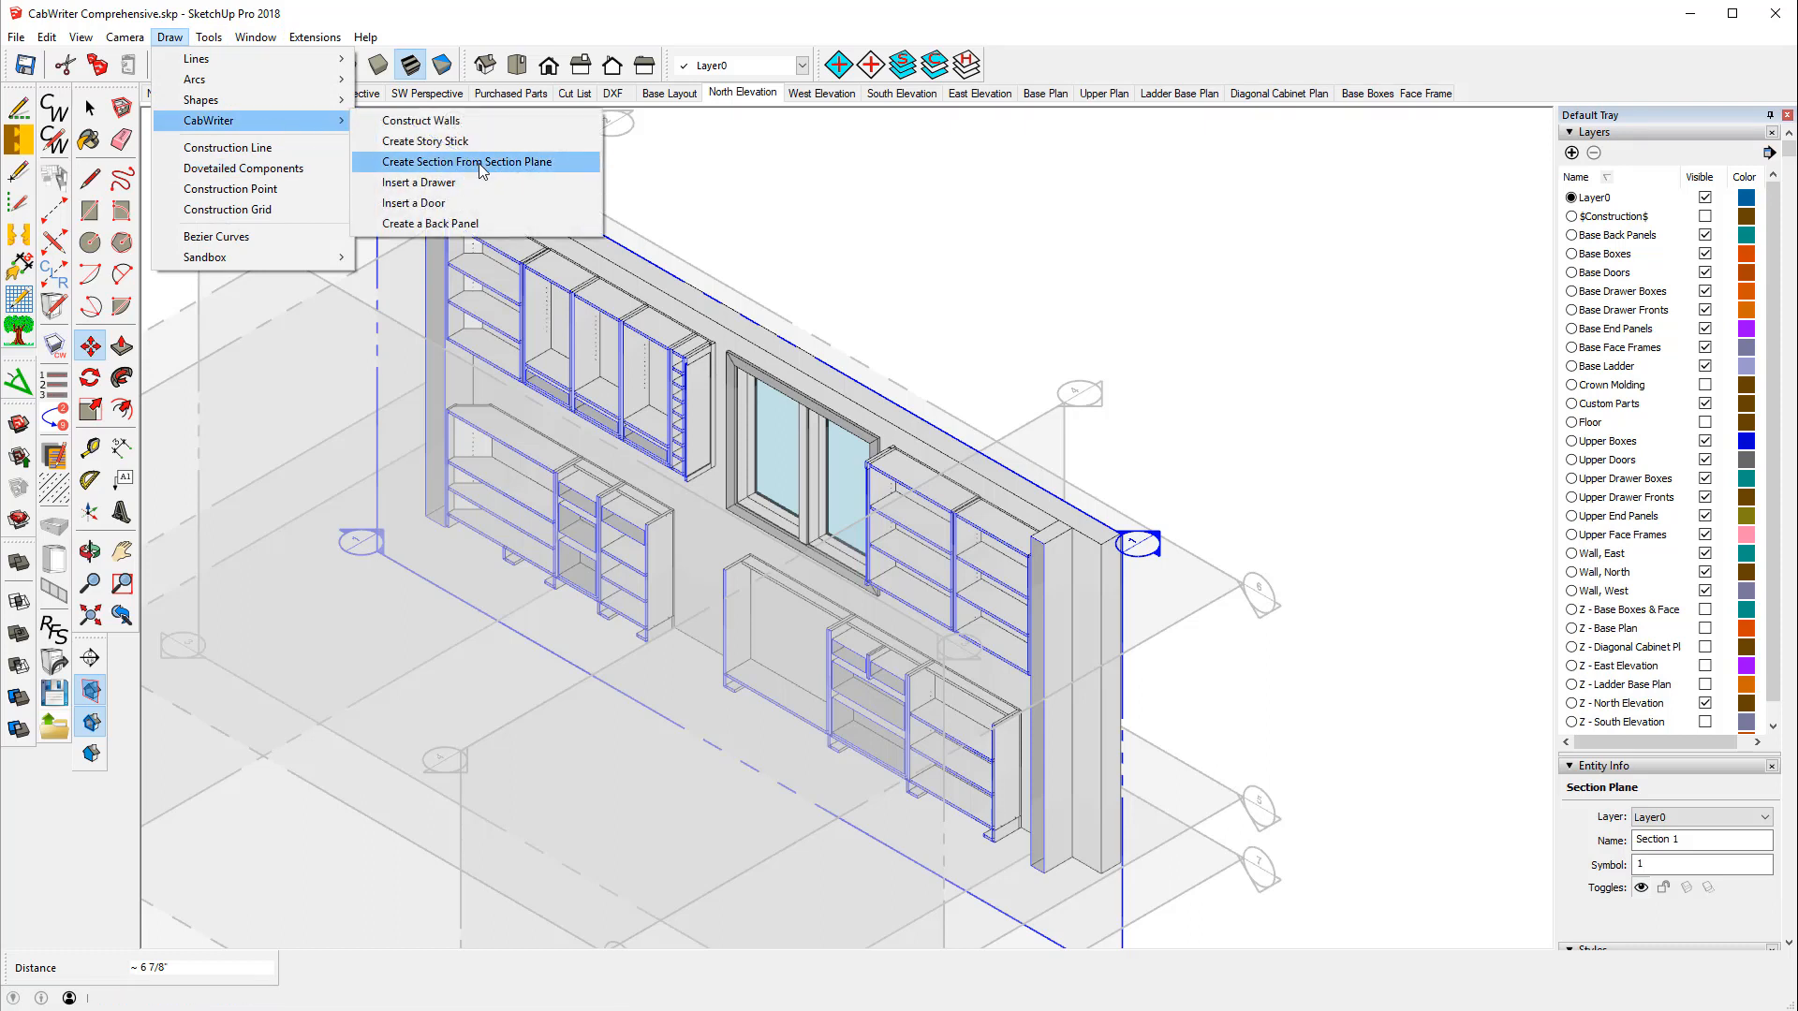
click(480, 163)
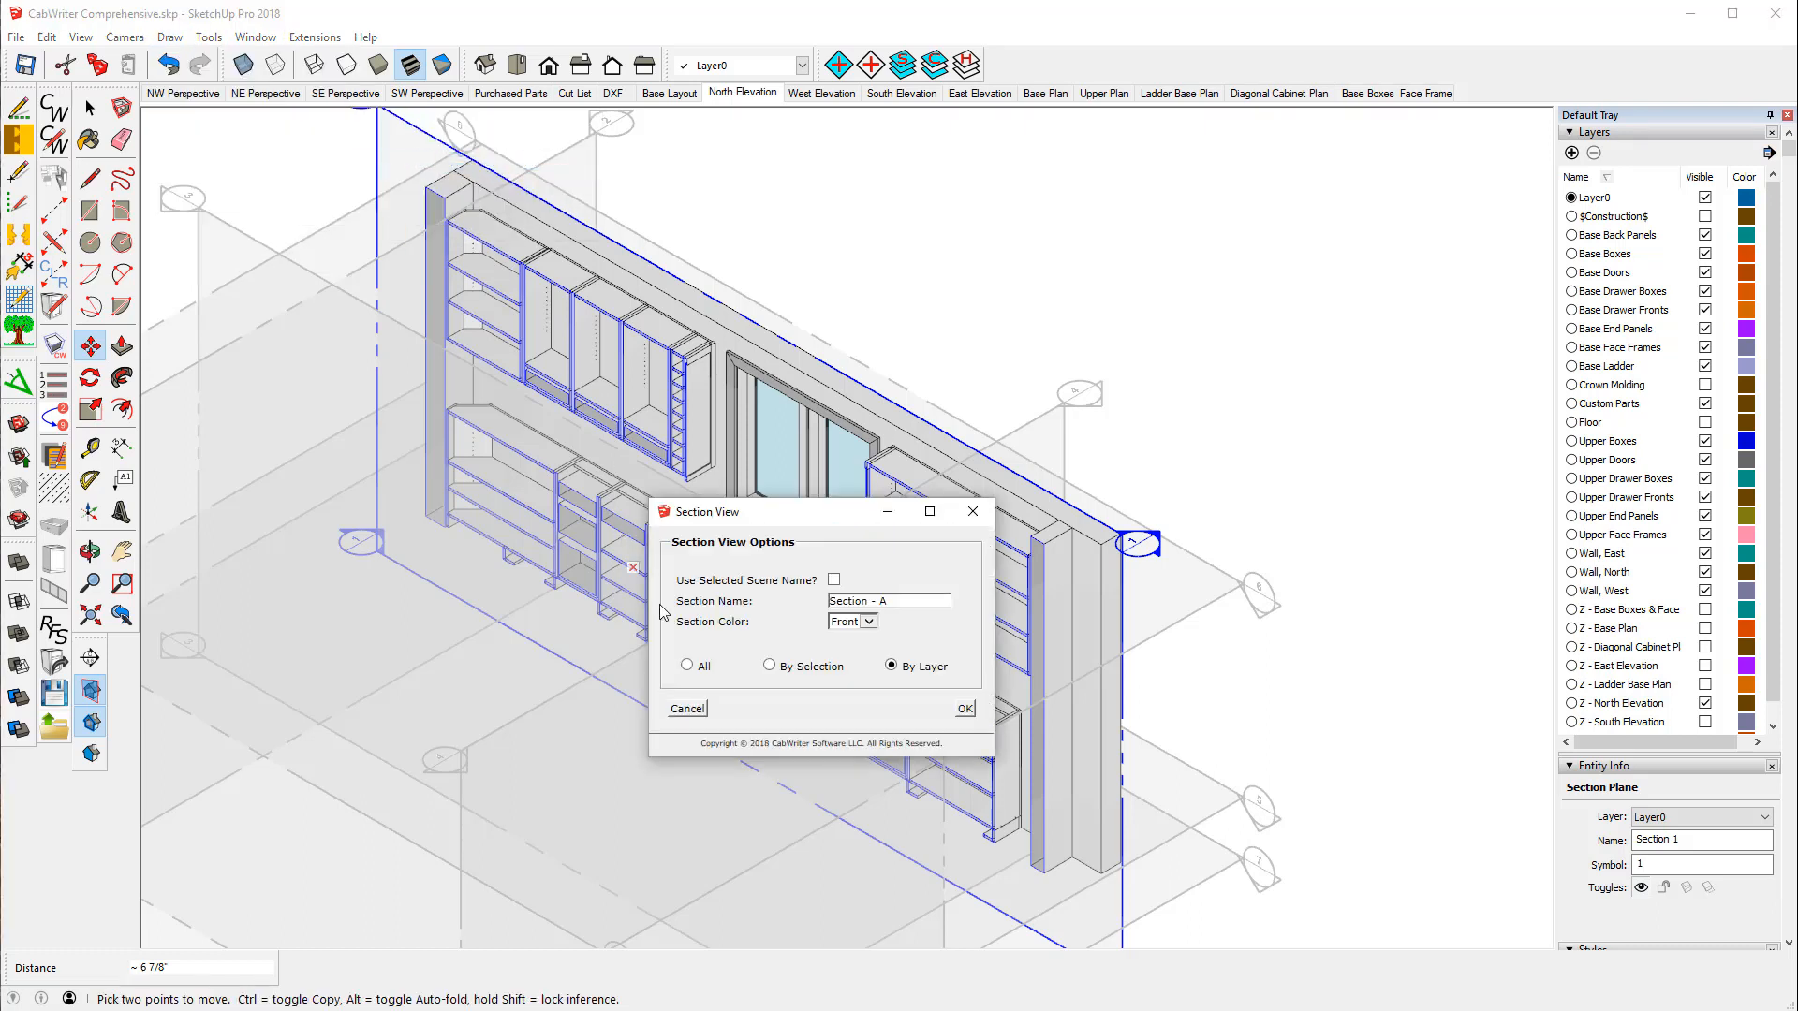
click(687, 665)
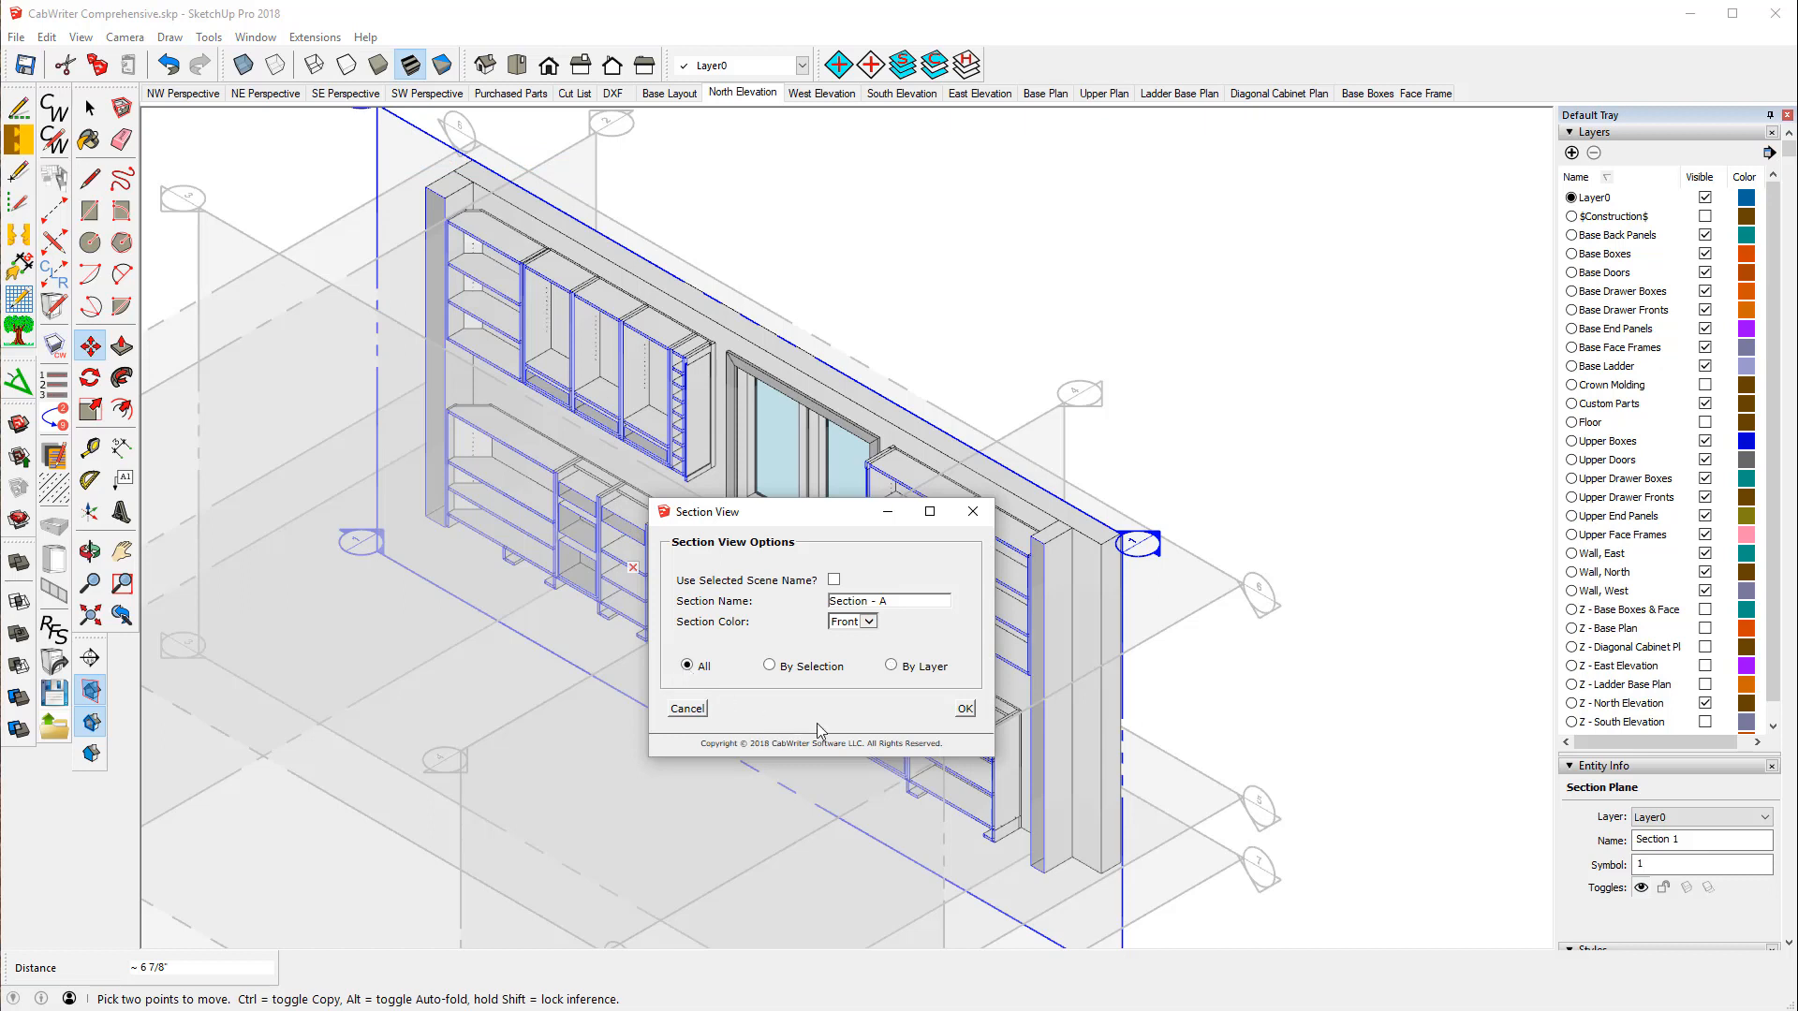
click(834, 580)
click(964, 709)
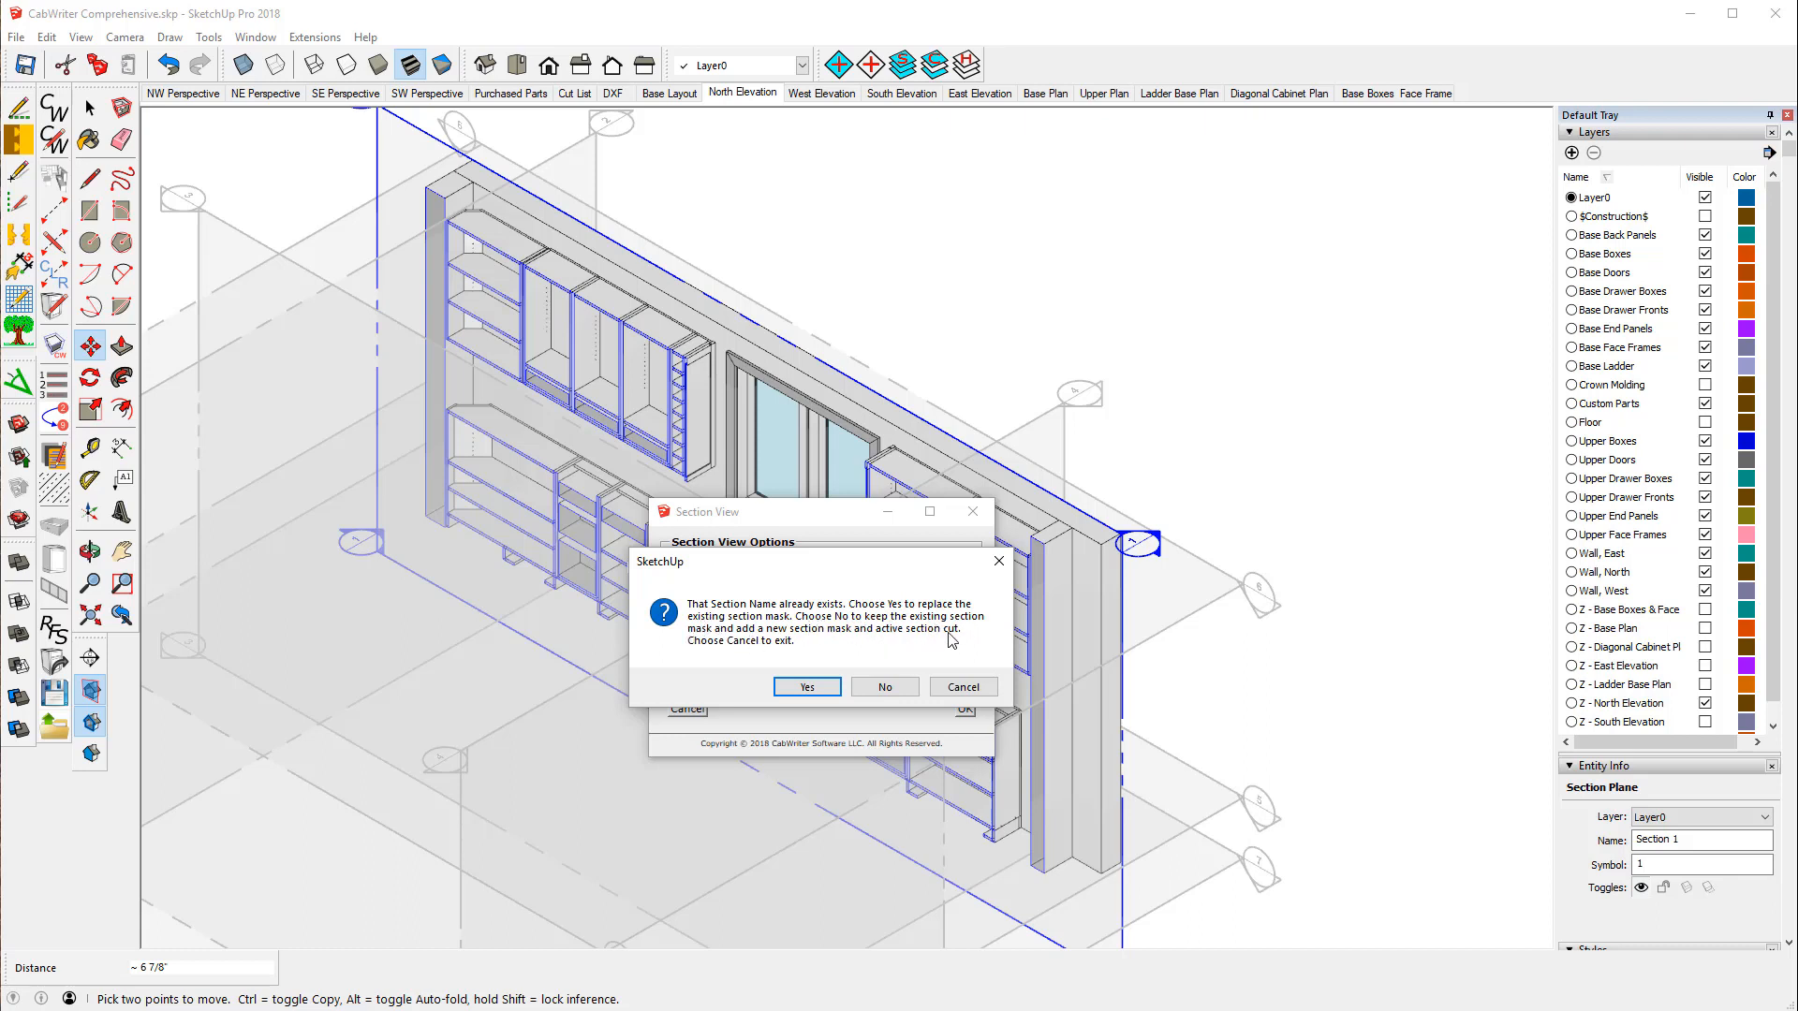
click(814, 686)
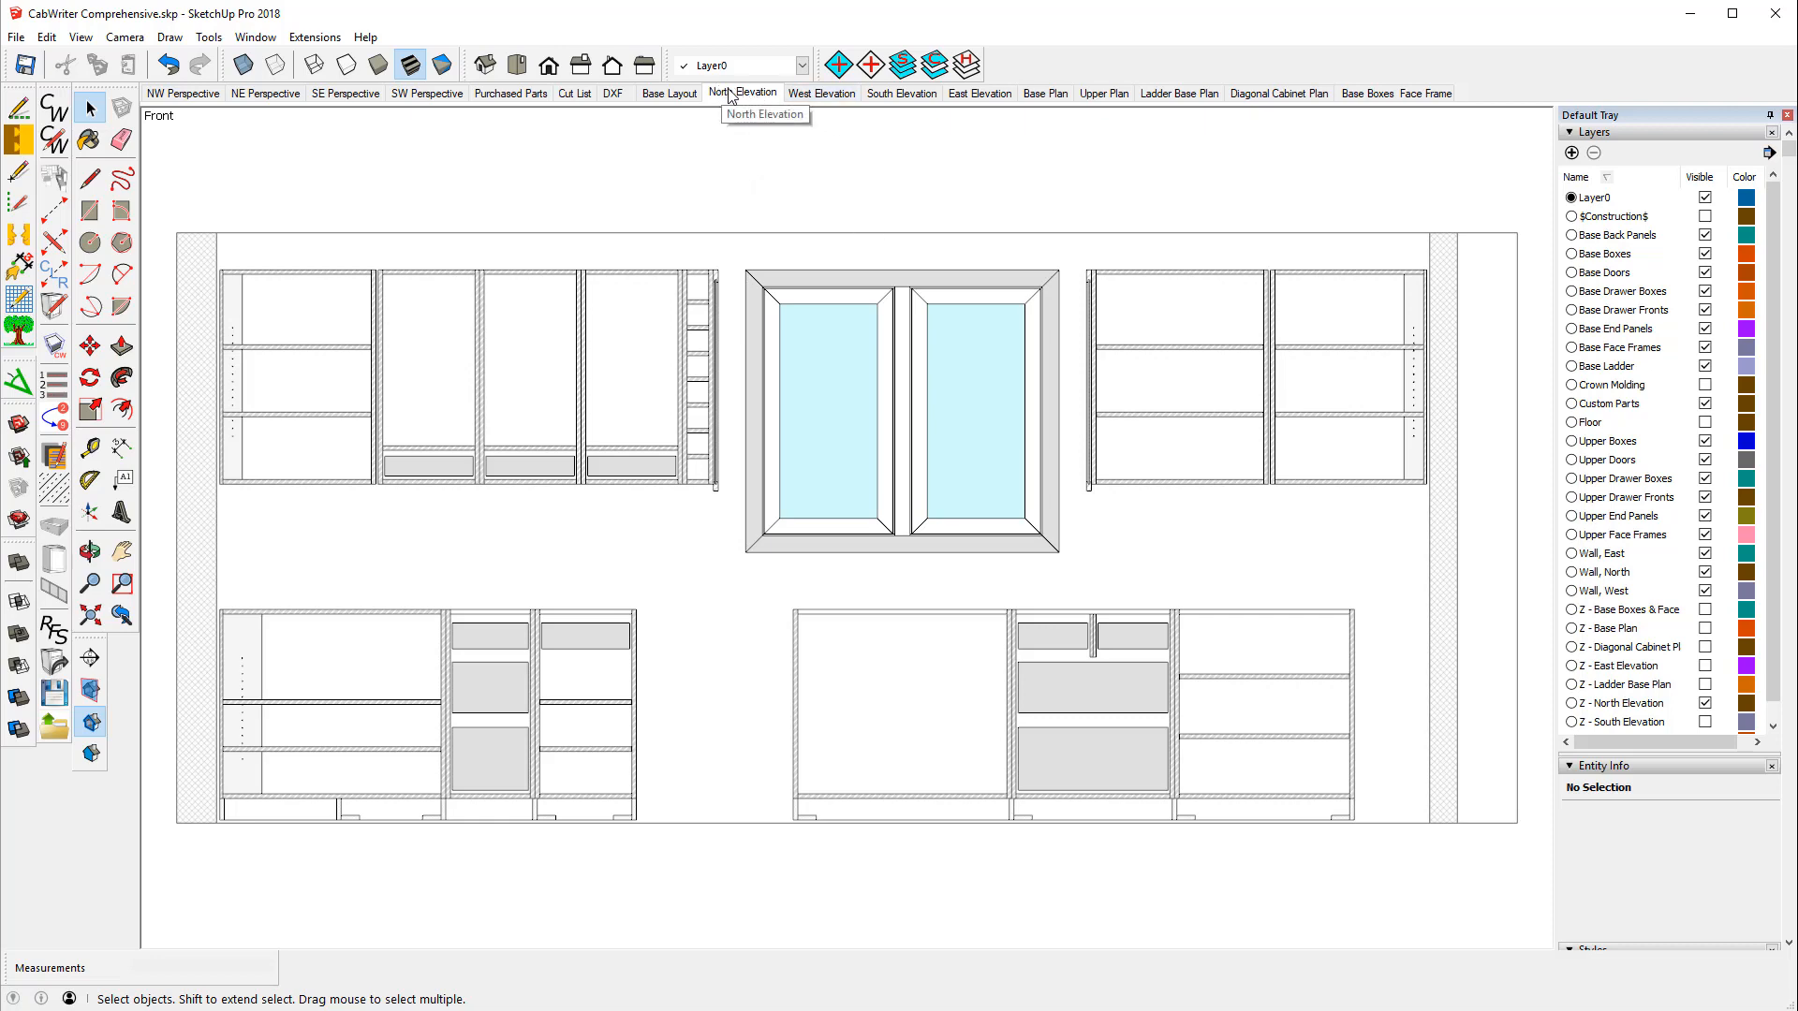
- In the West Elevation scene, show the section planes in isometric view and move the Section 2 plane about 16 55/64" along the red axis toward the wall
click(824, 97)
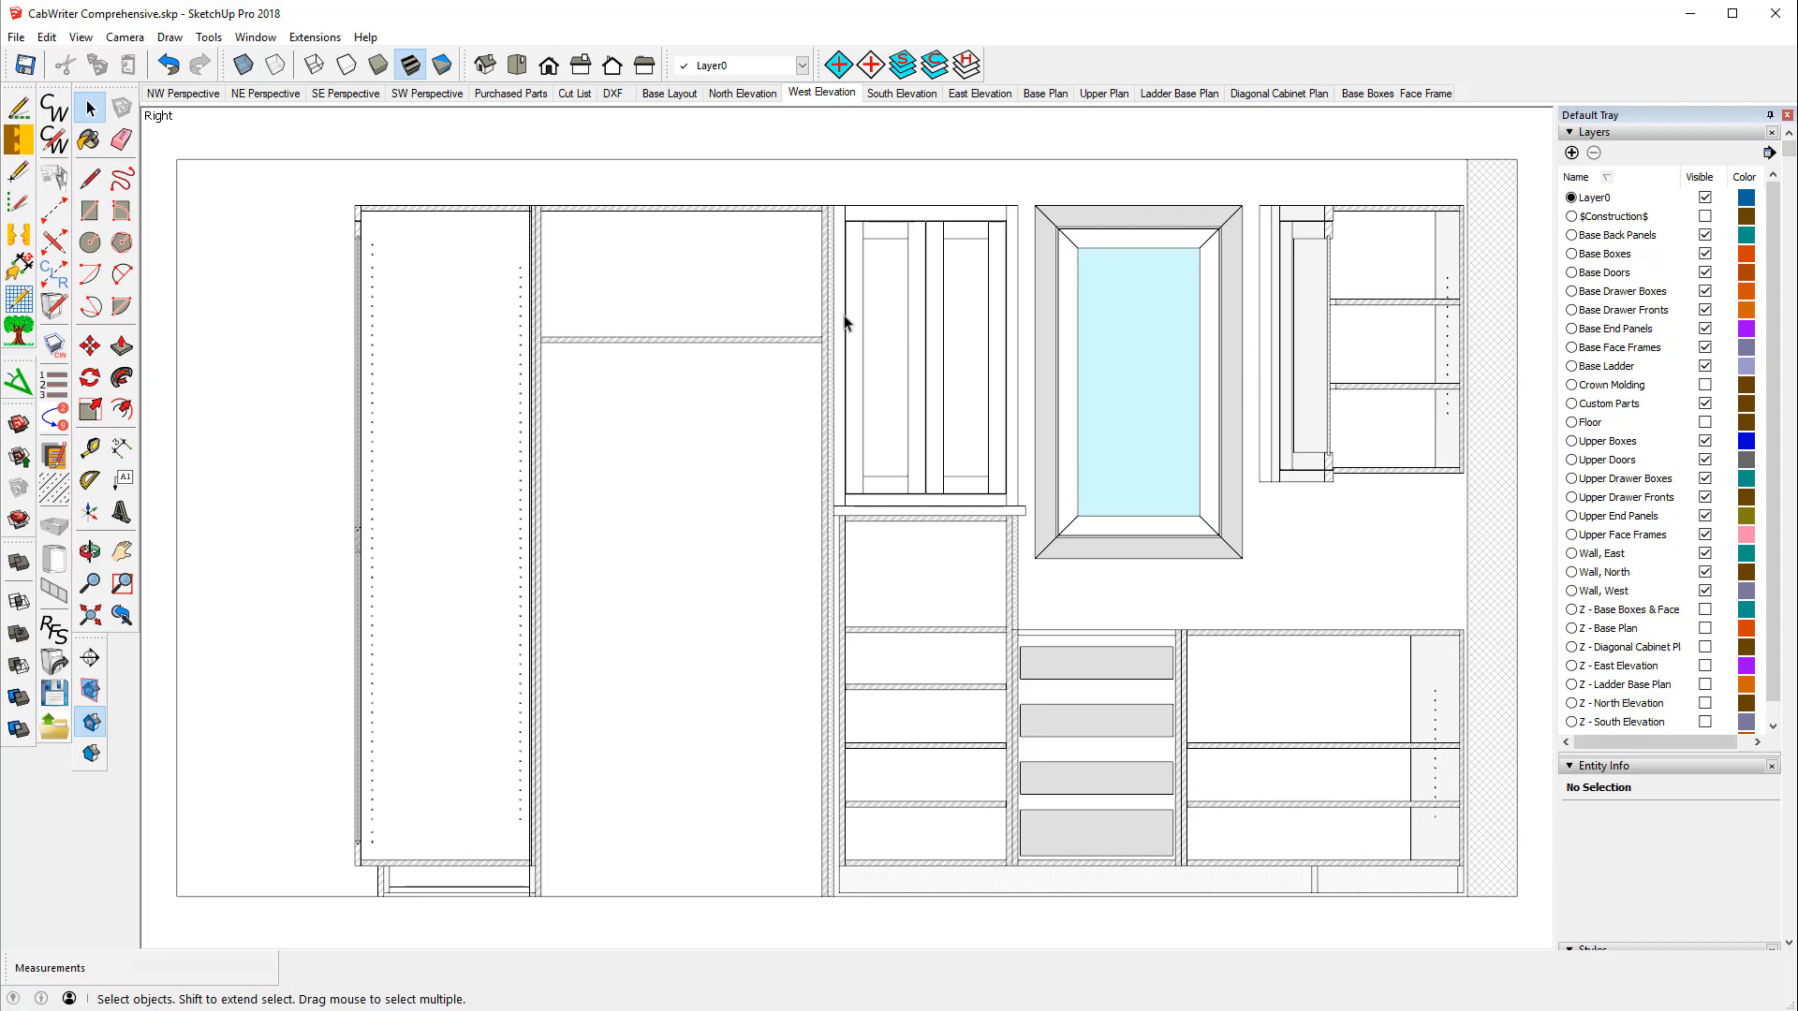
click(490, 70)
scroll(1208, 665, down, 4)
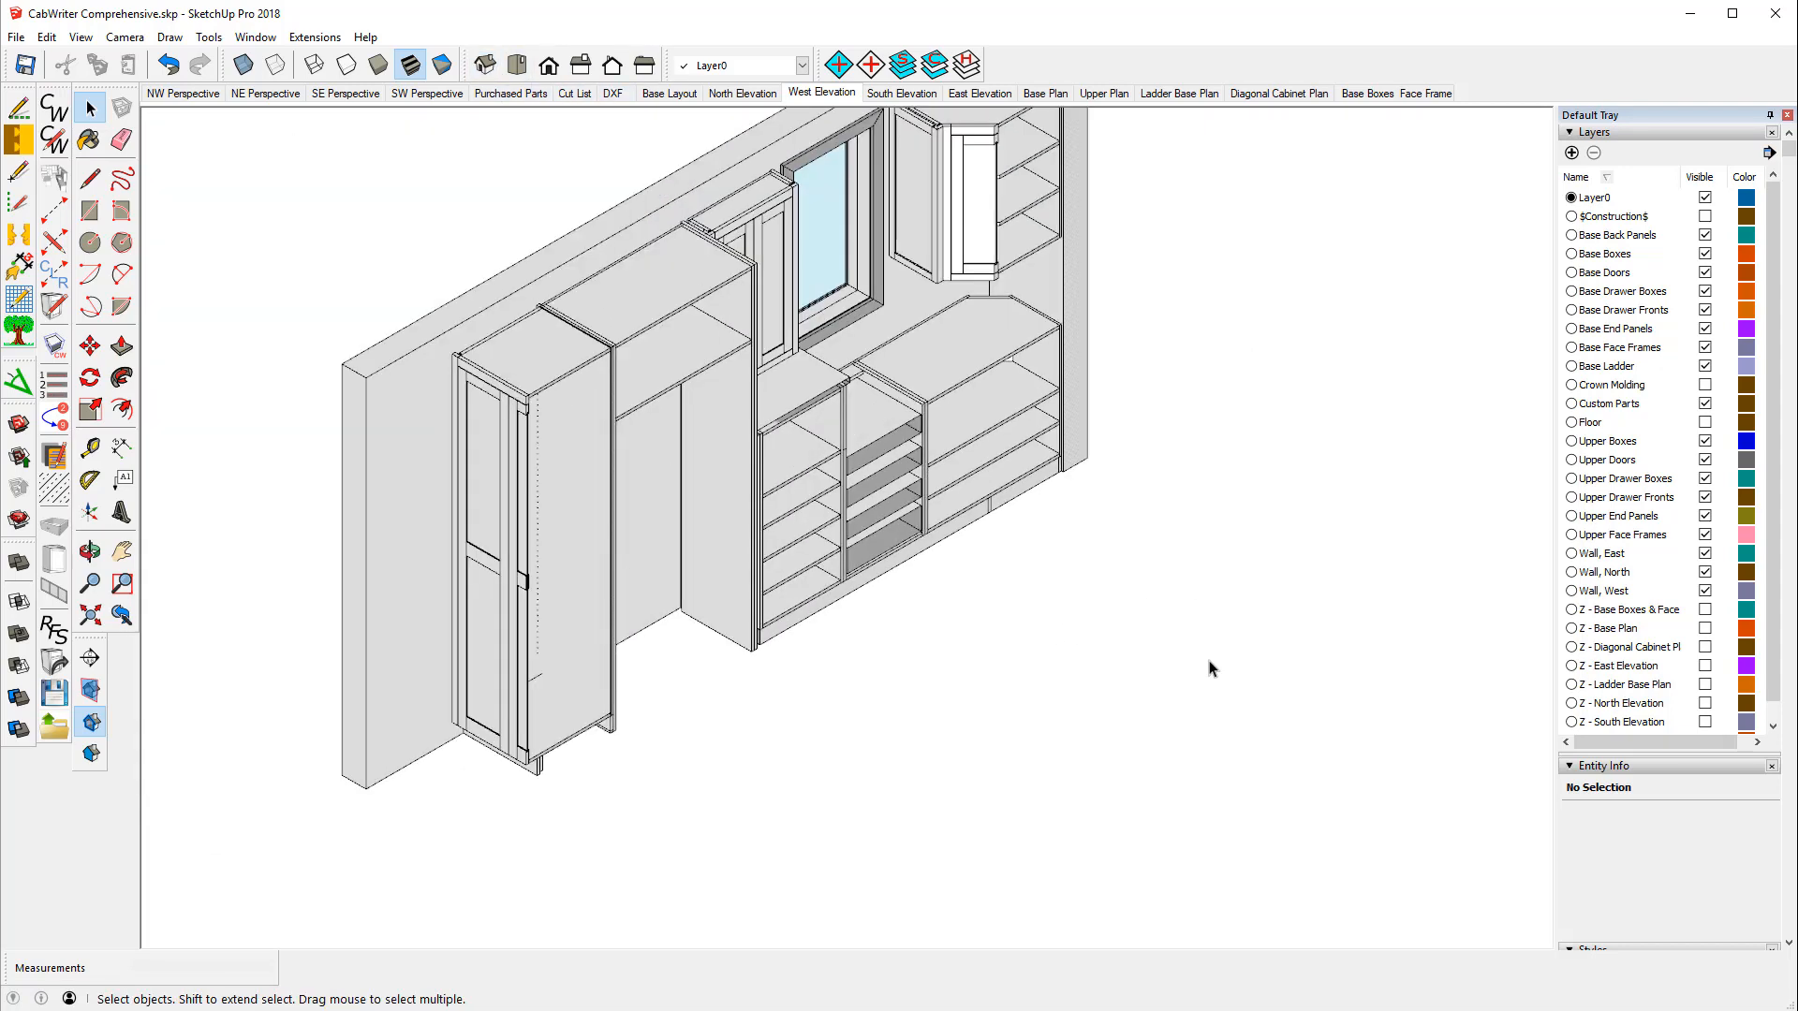
click(91, 691)
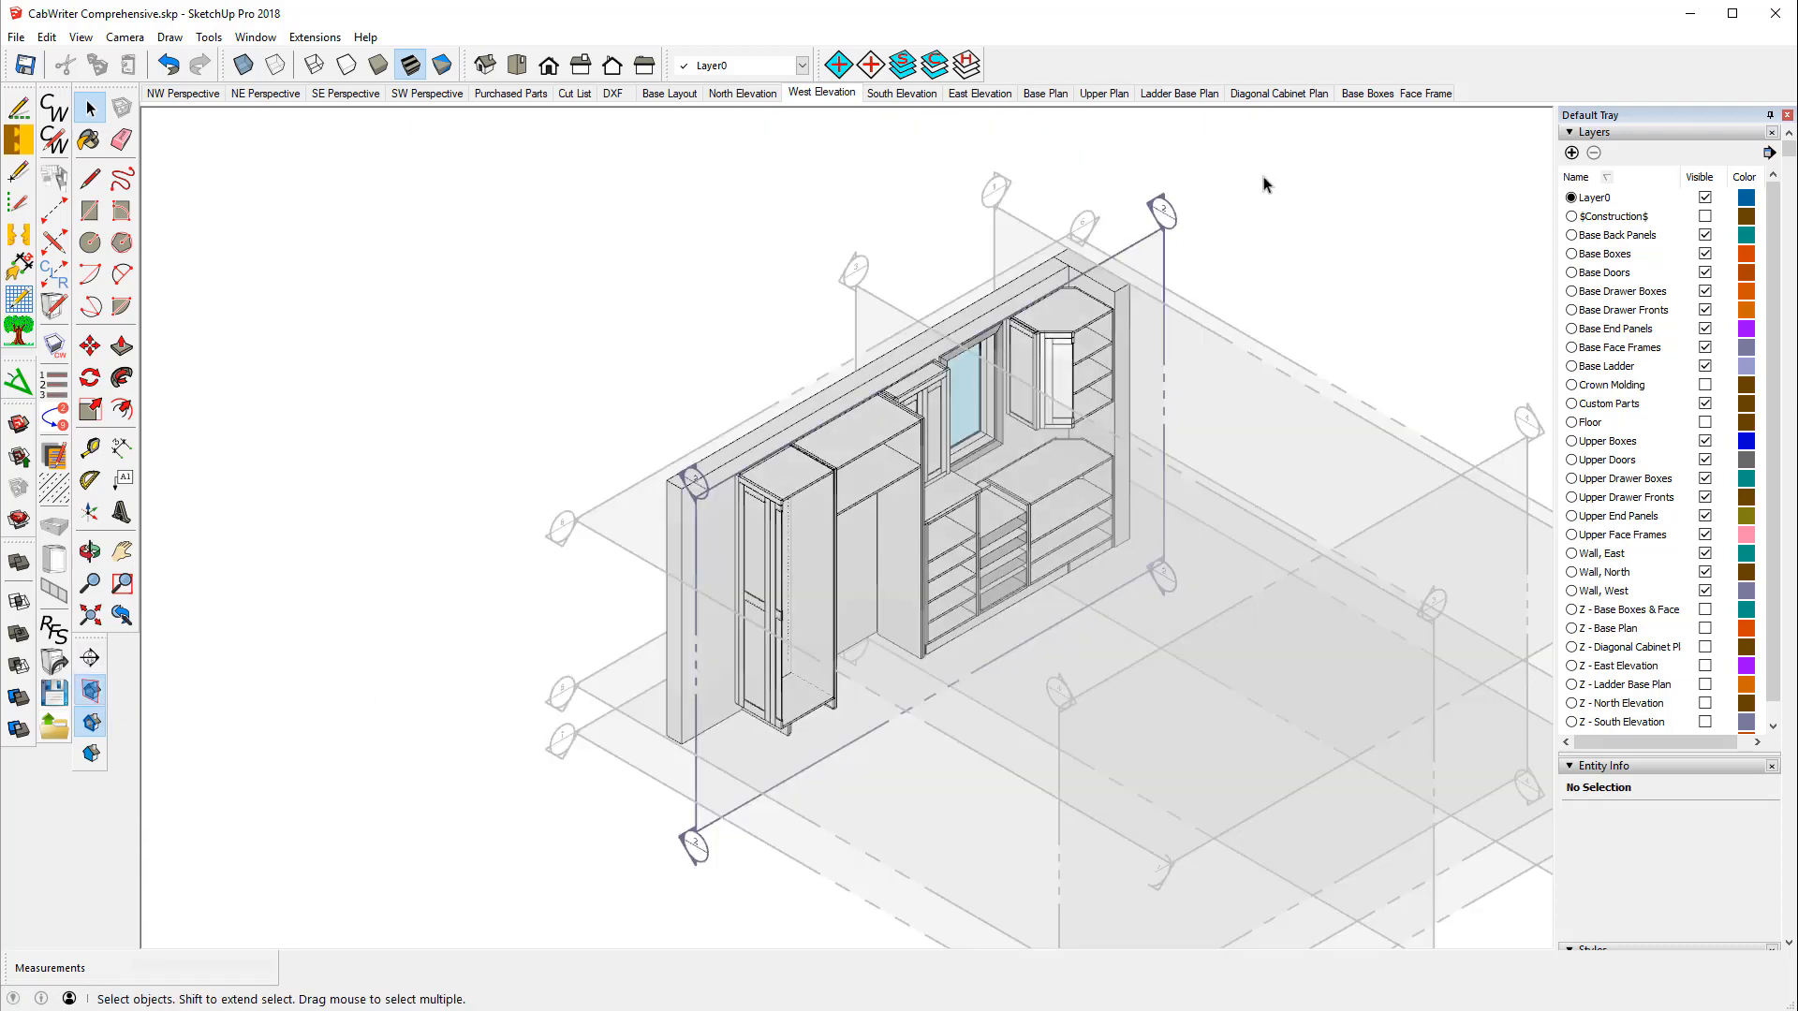
click(1160, 215)
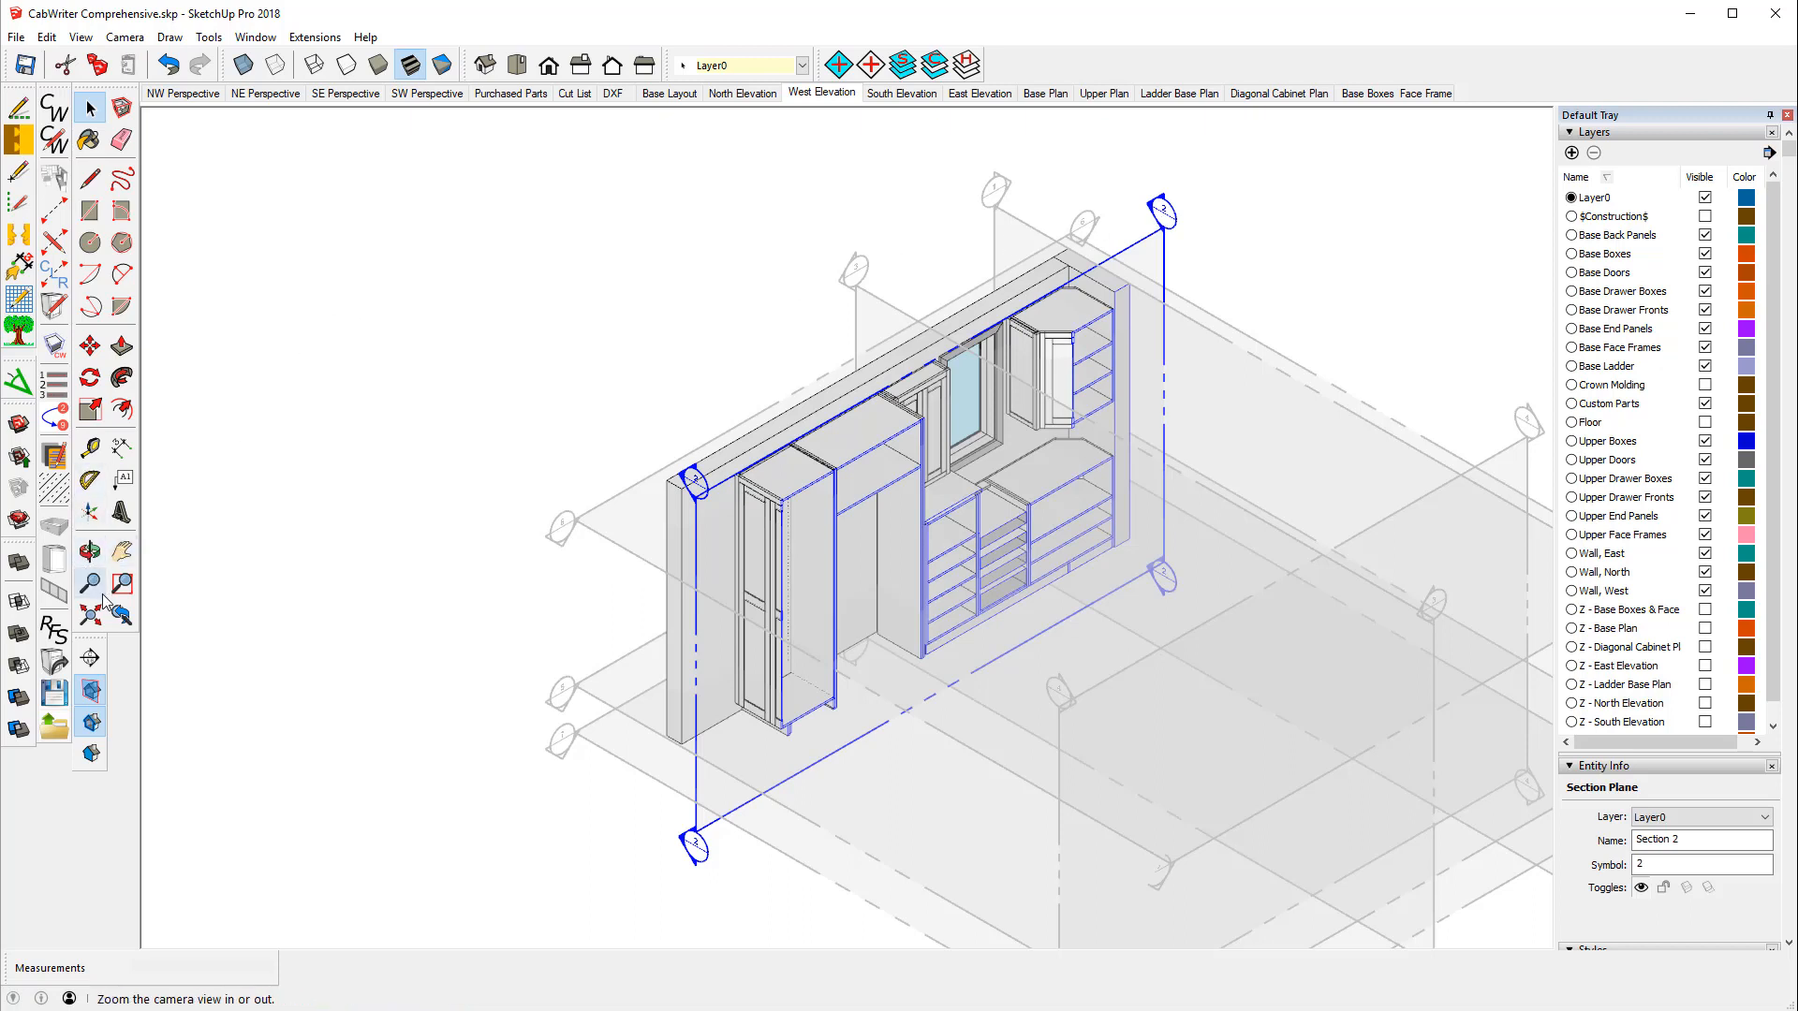
click(91, 347)
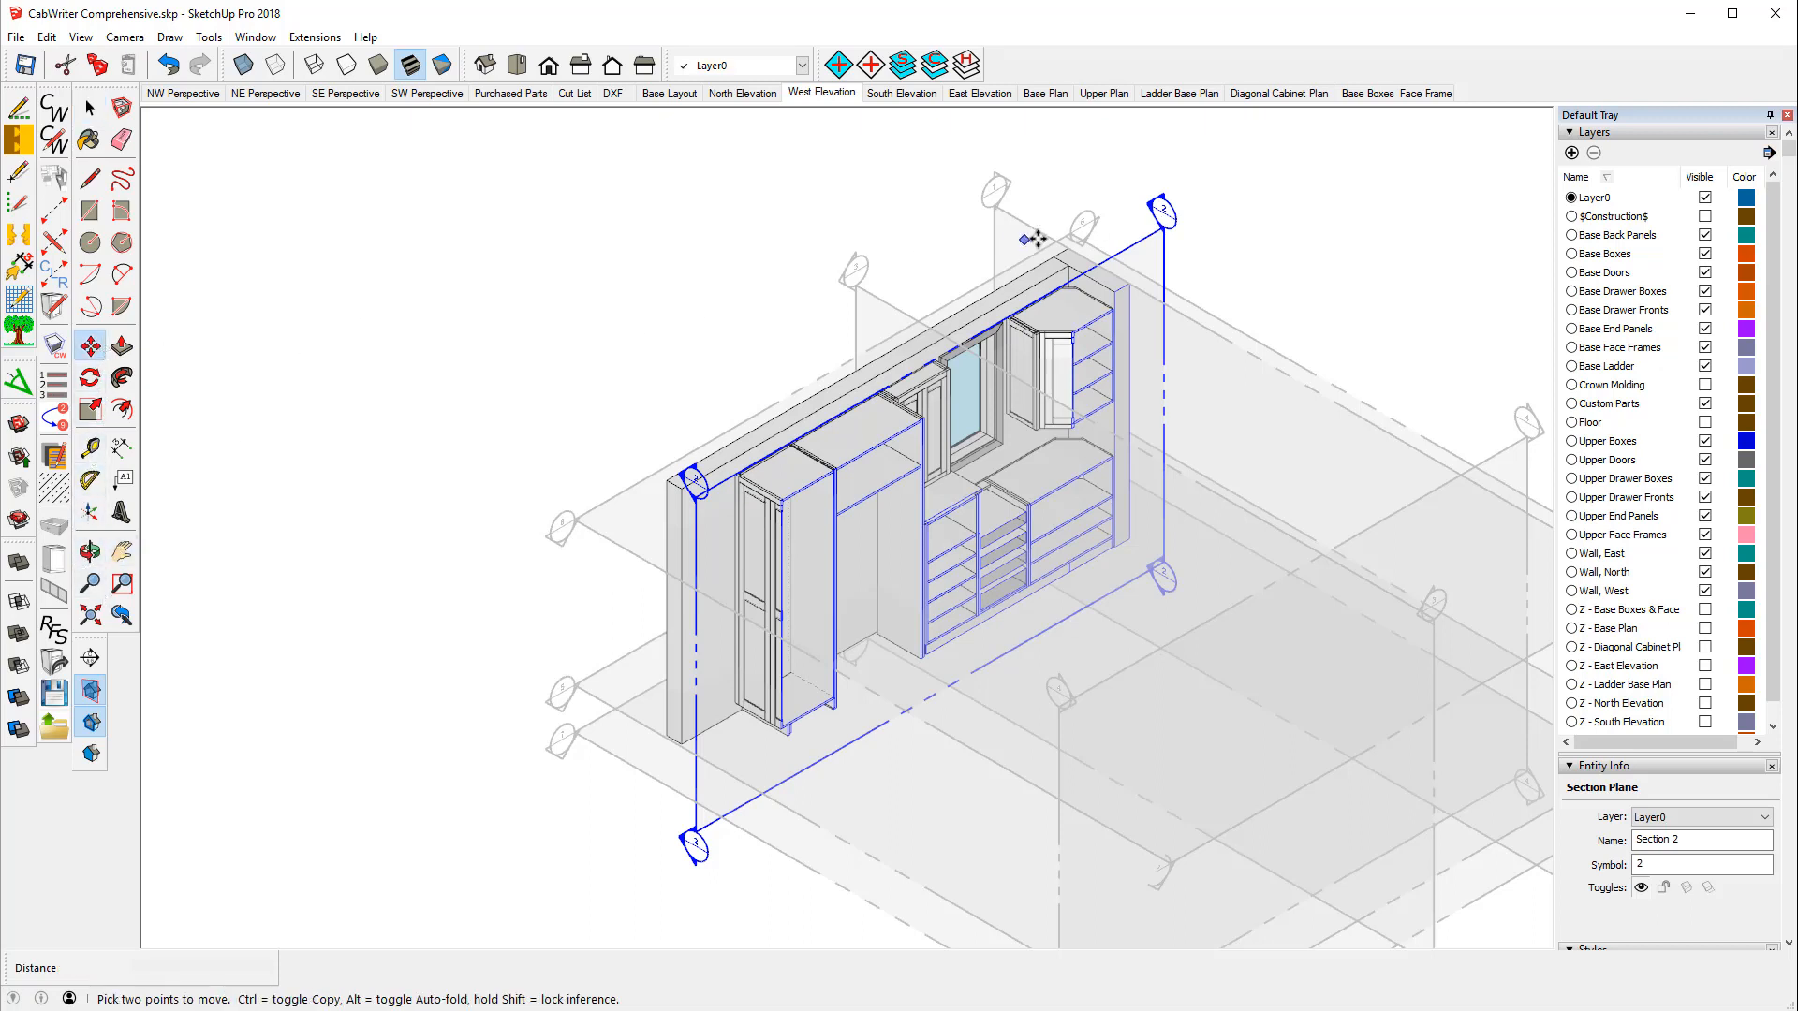
click(1138, 239)
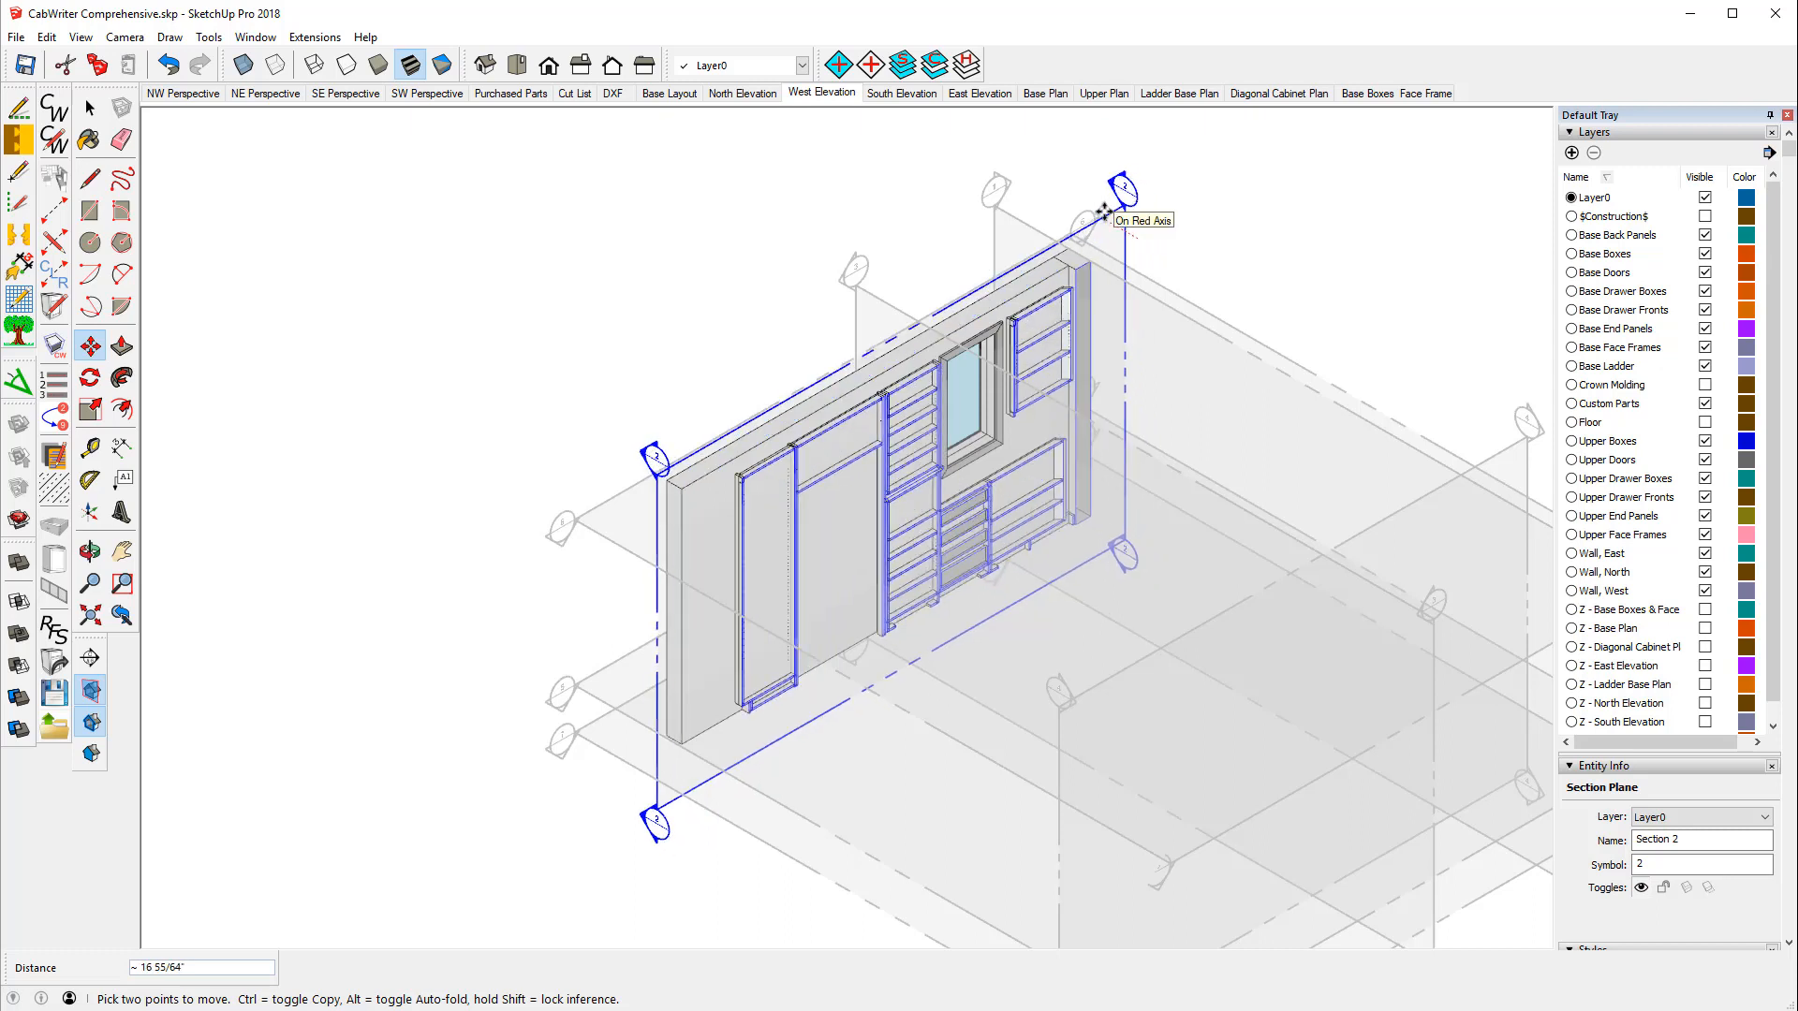
click(1104, 212)
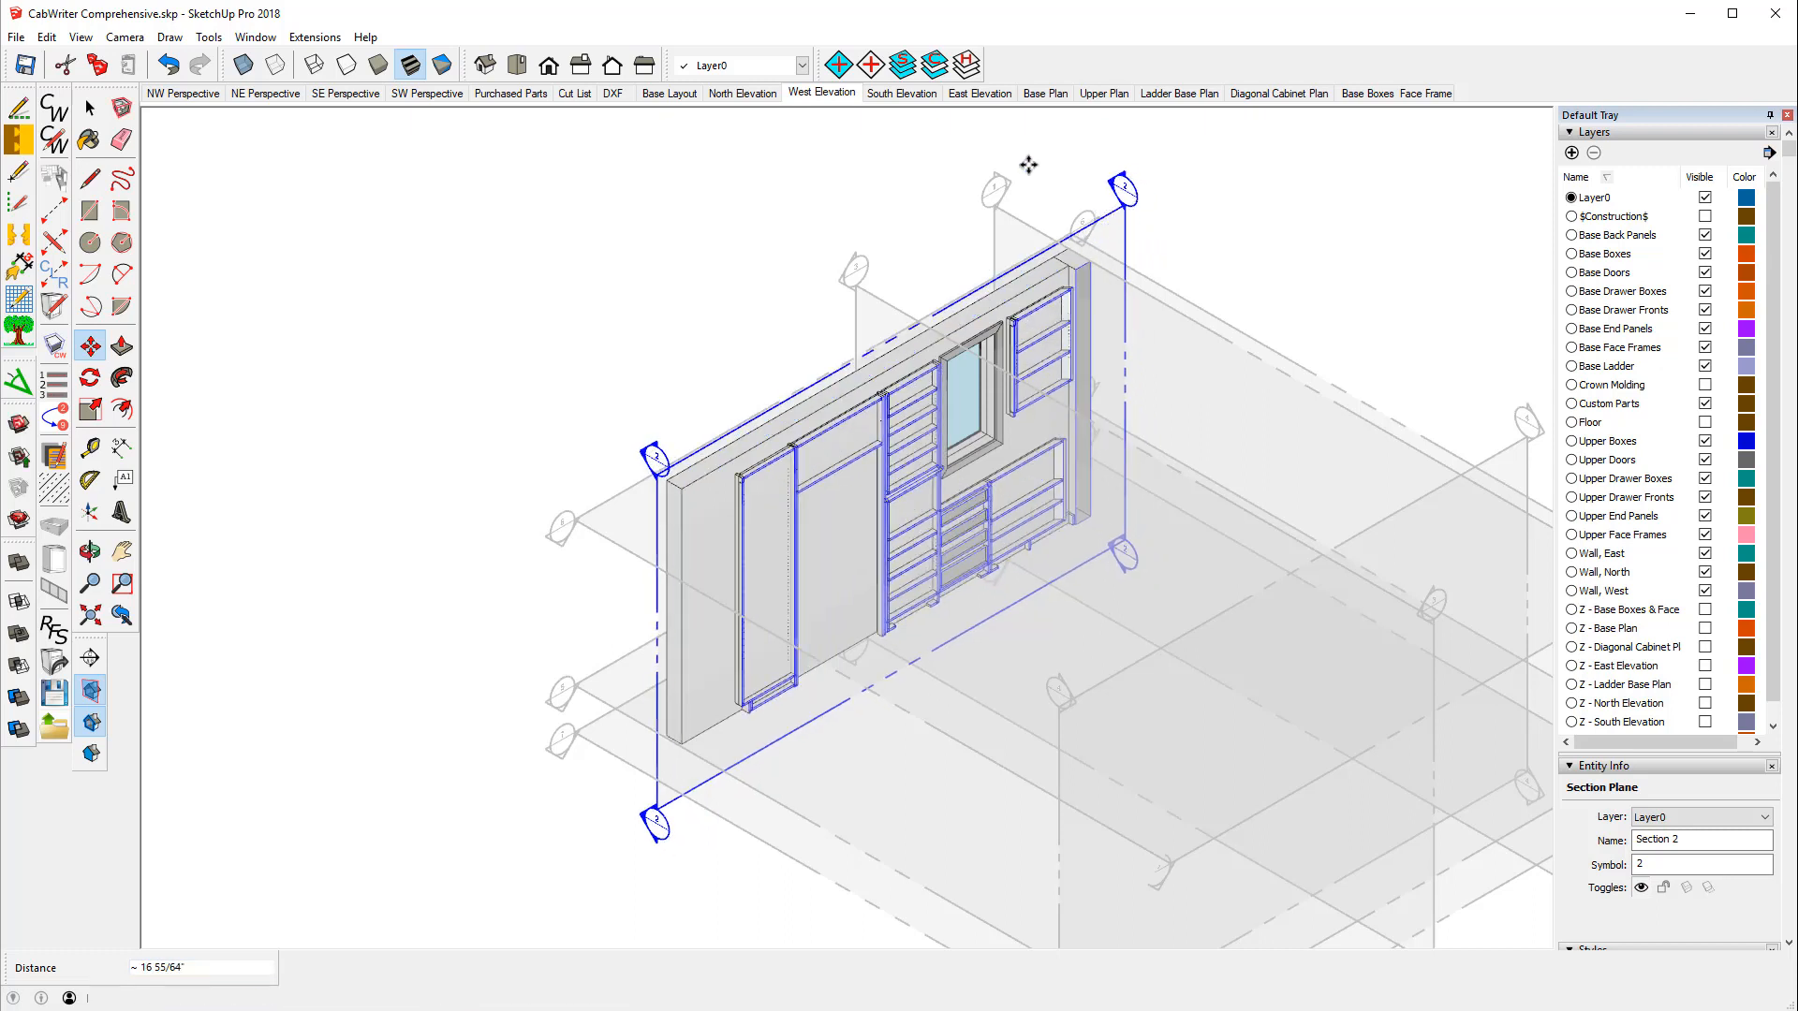
- Create a CabWriter section of all objects from the Section 2 plane using the selected scene name, replacing the existing West Elevation section mask
click(170, 37)
mouse_move(226, 121)
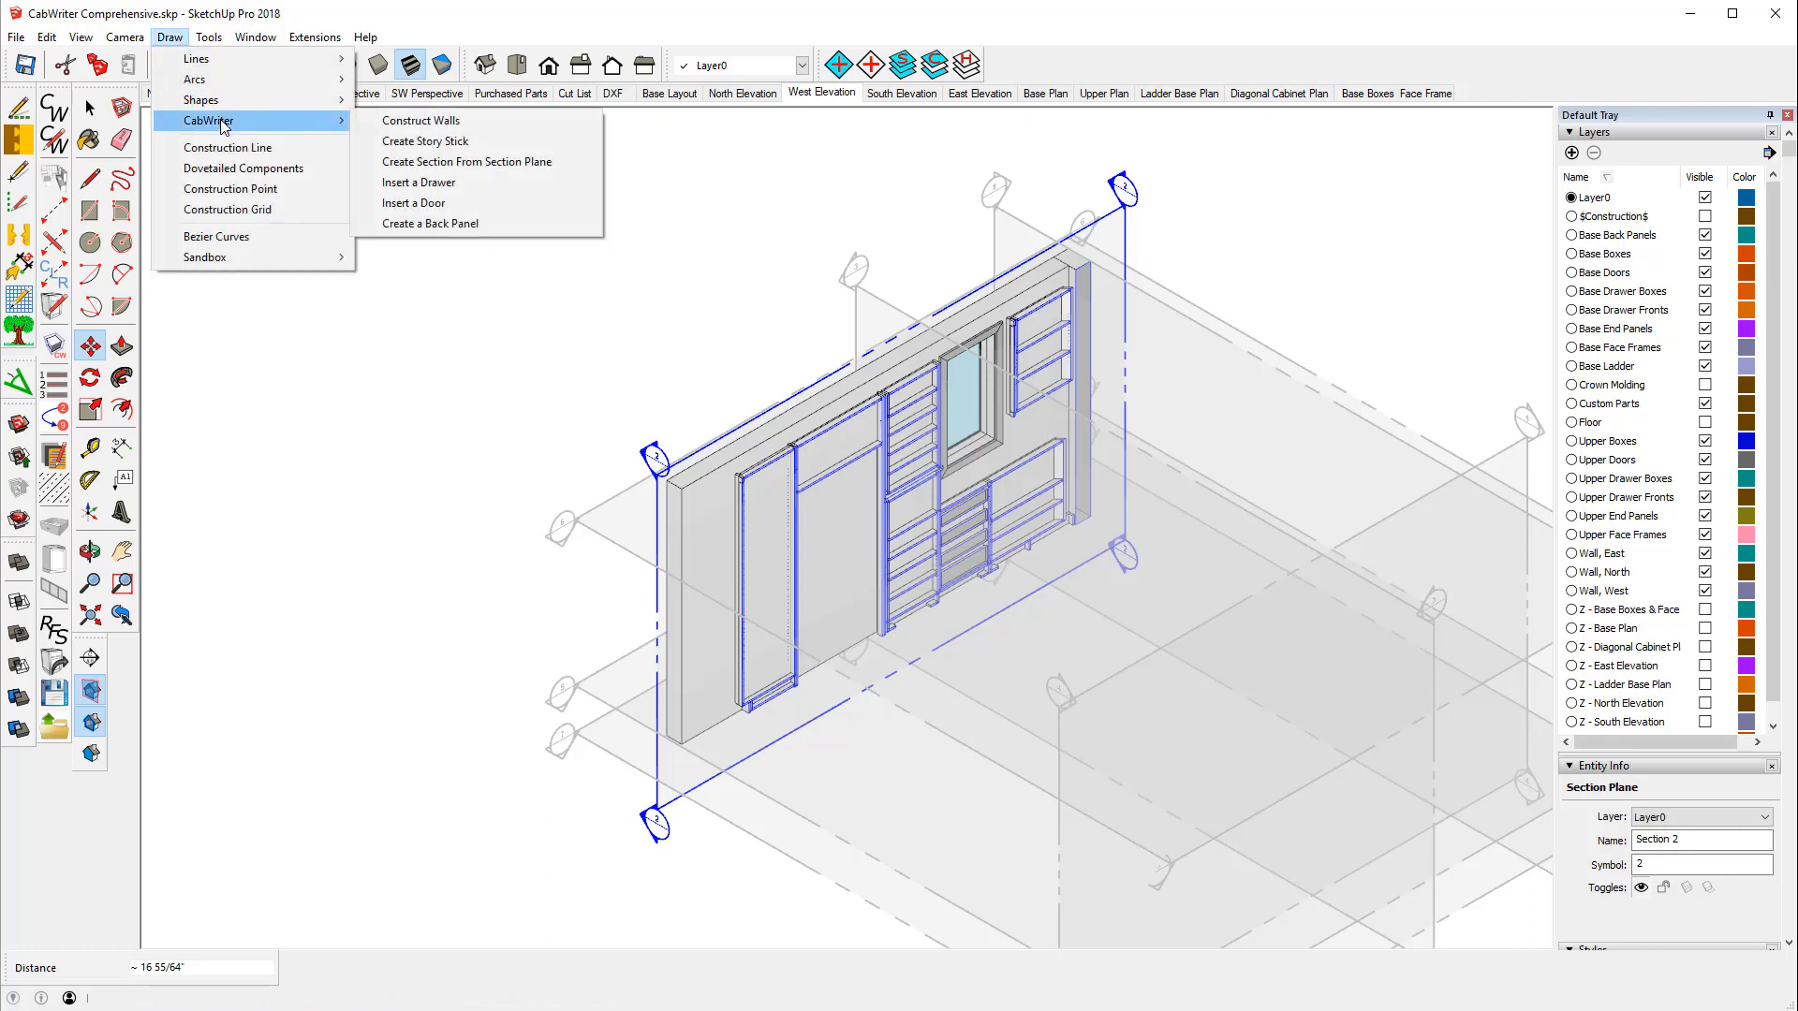
click(502, 163)
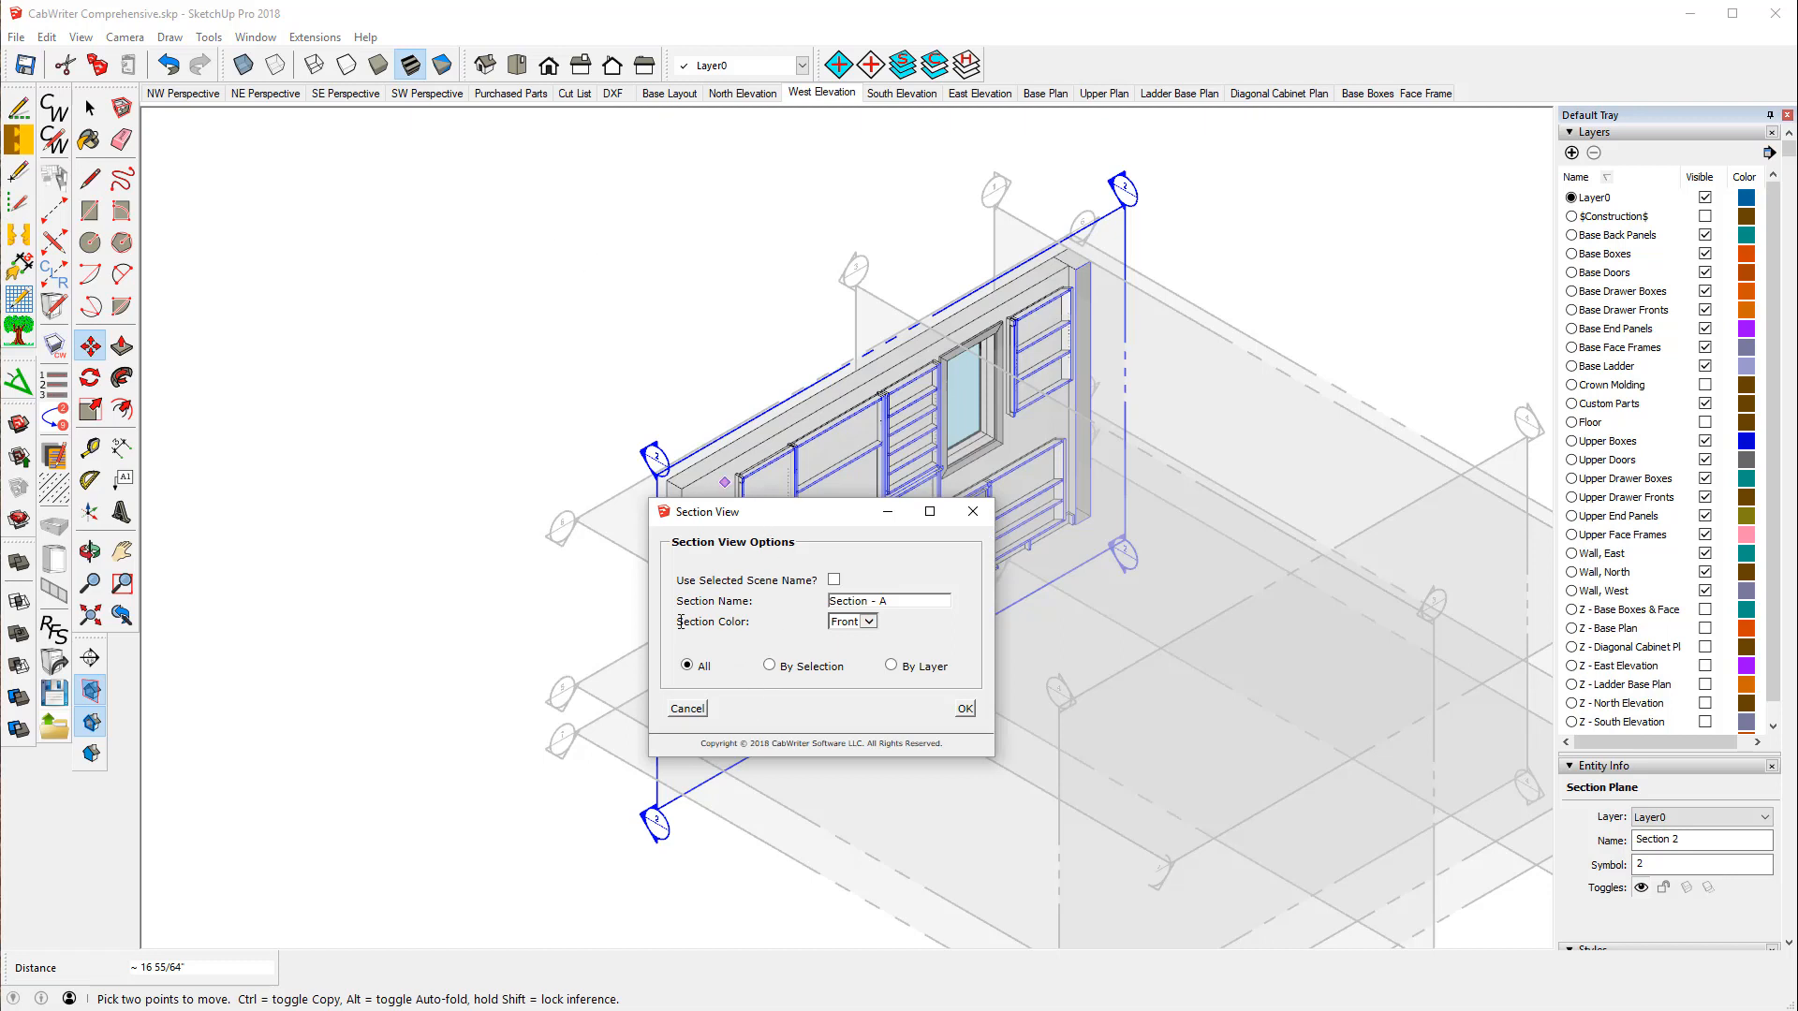
click(835, 580)
click(958, 709)
click(807, 689)
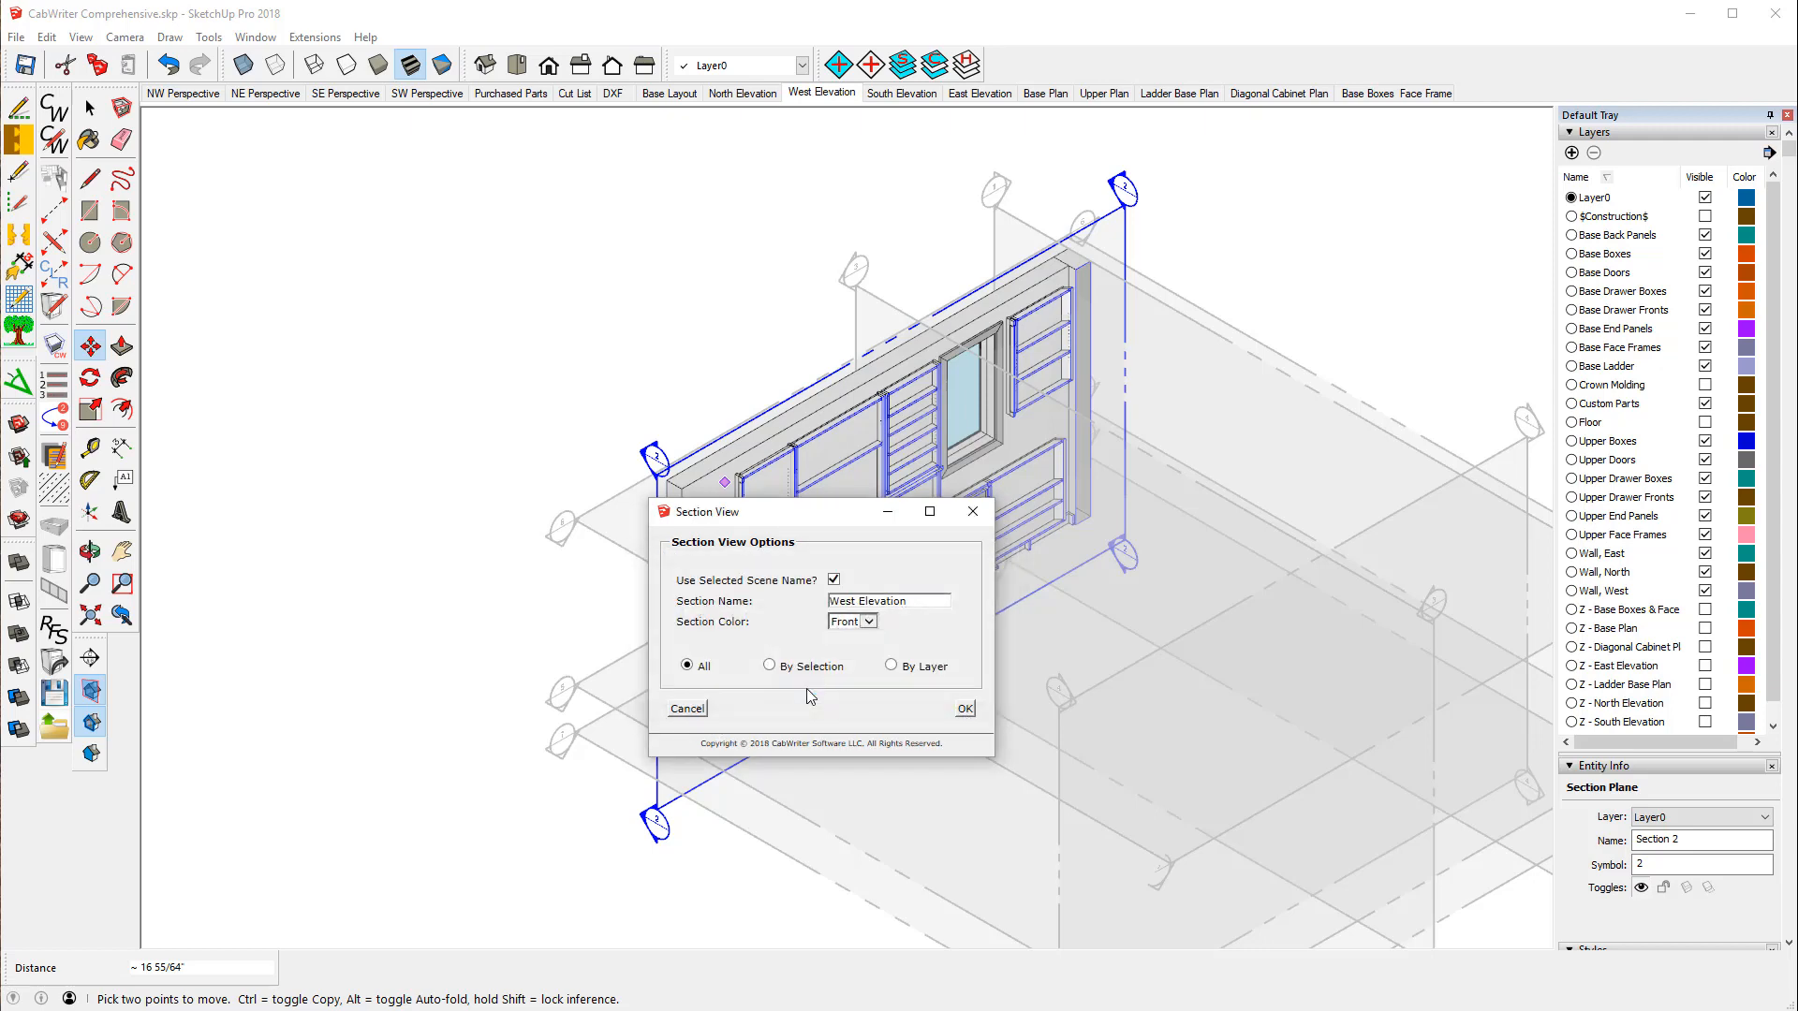